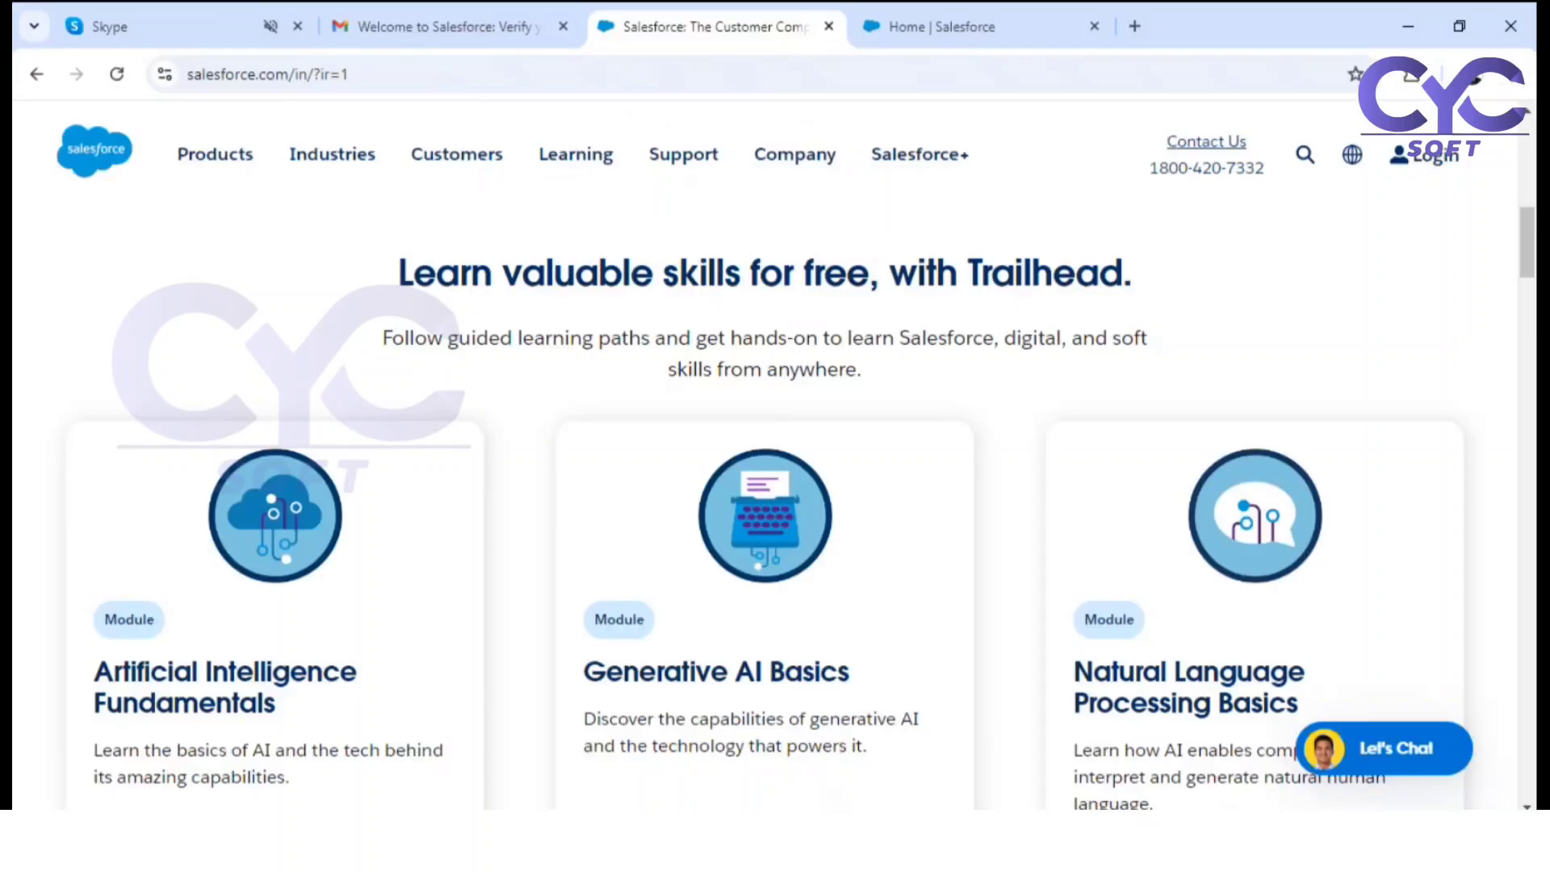
Step: Go through Object Manager to the Account object's Buttons, Links, and Actions list
{"action": "left_click", "coordinate": [946, 32]}
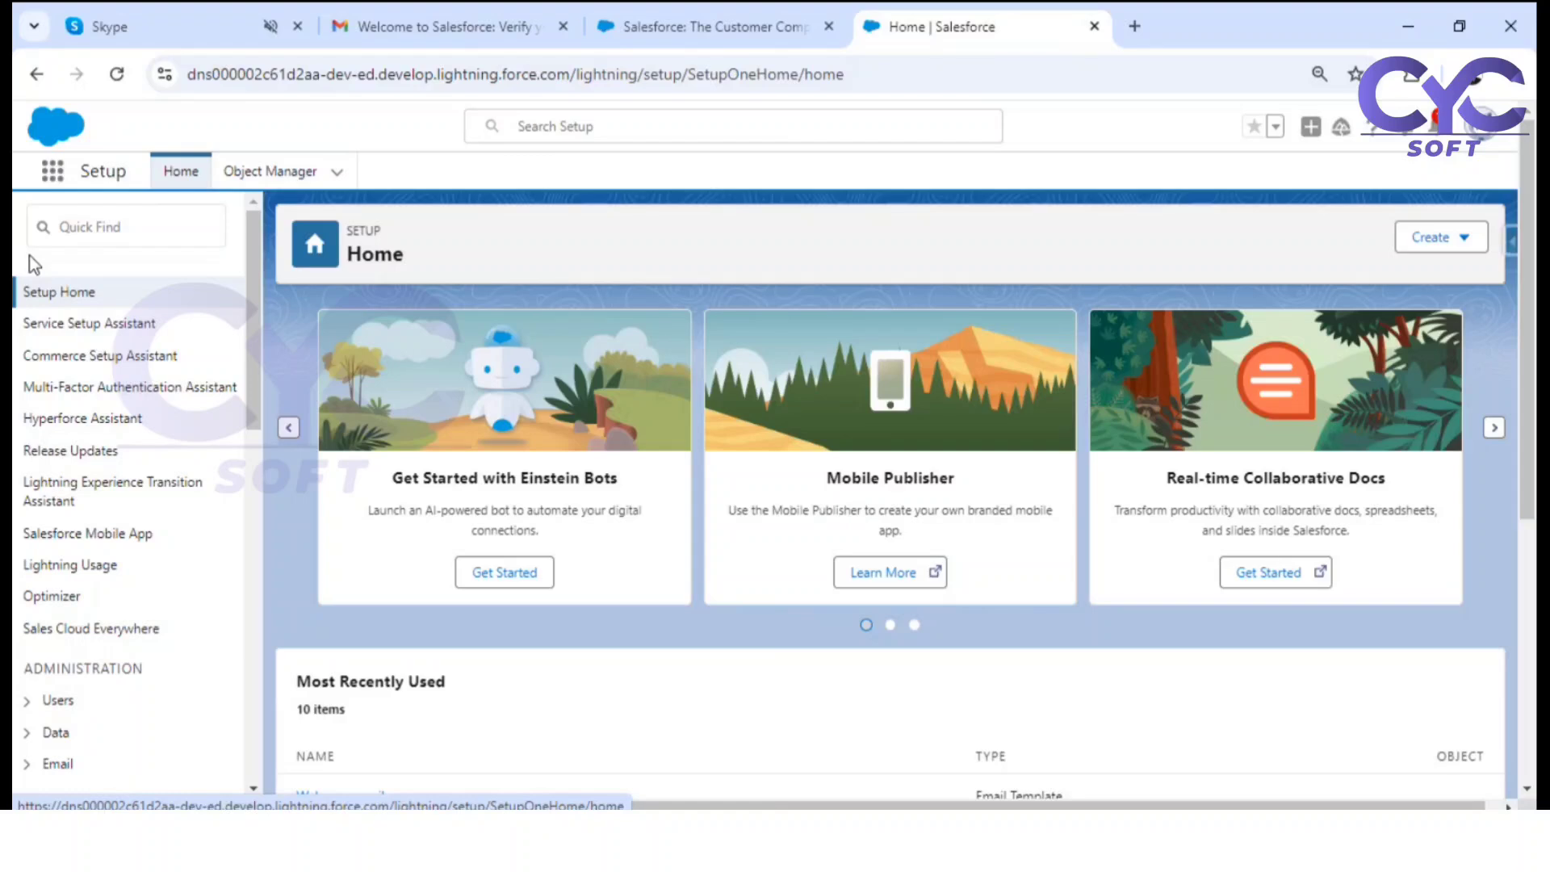
{"action": "left_click", "coordinate": [254, 181]}
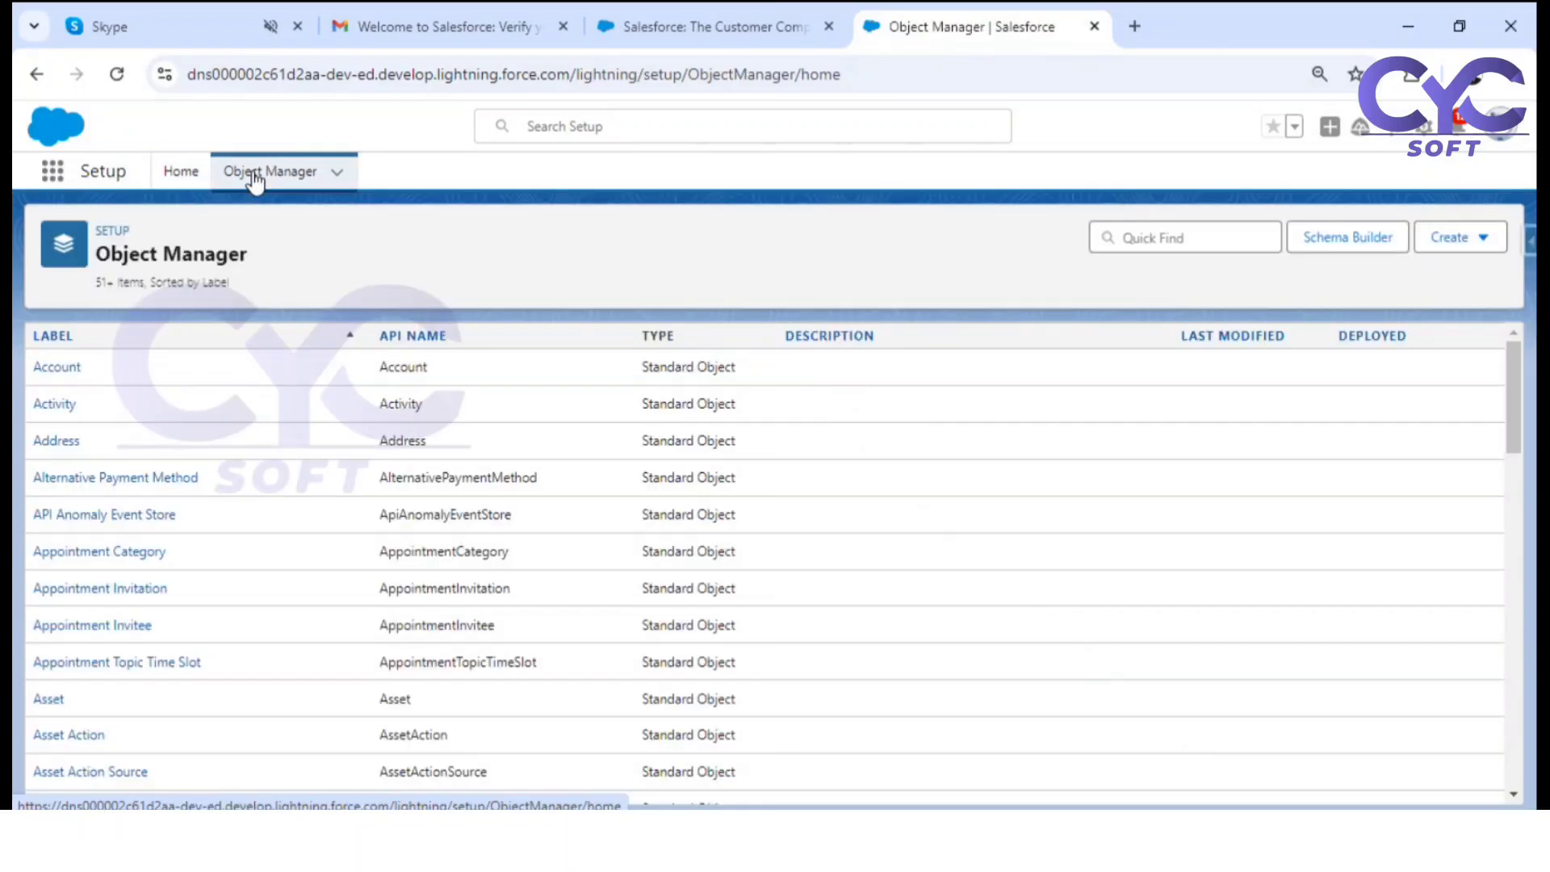
{"action": "left_click", "coordinate": [71, 373]}
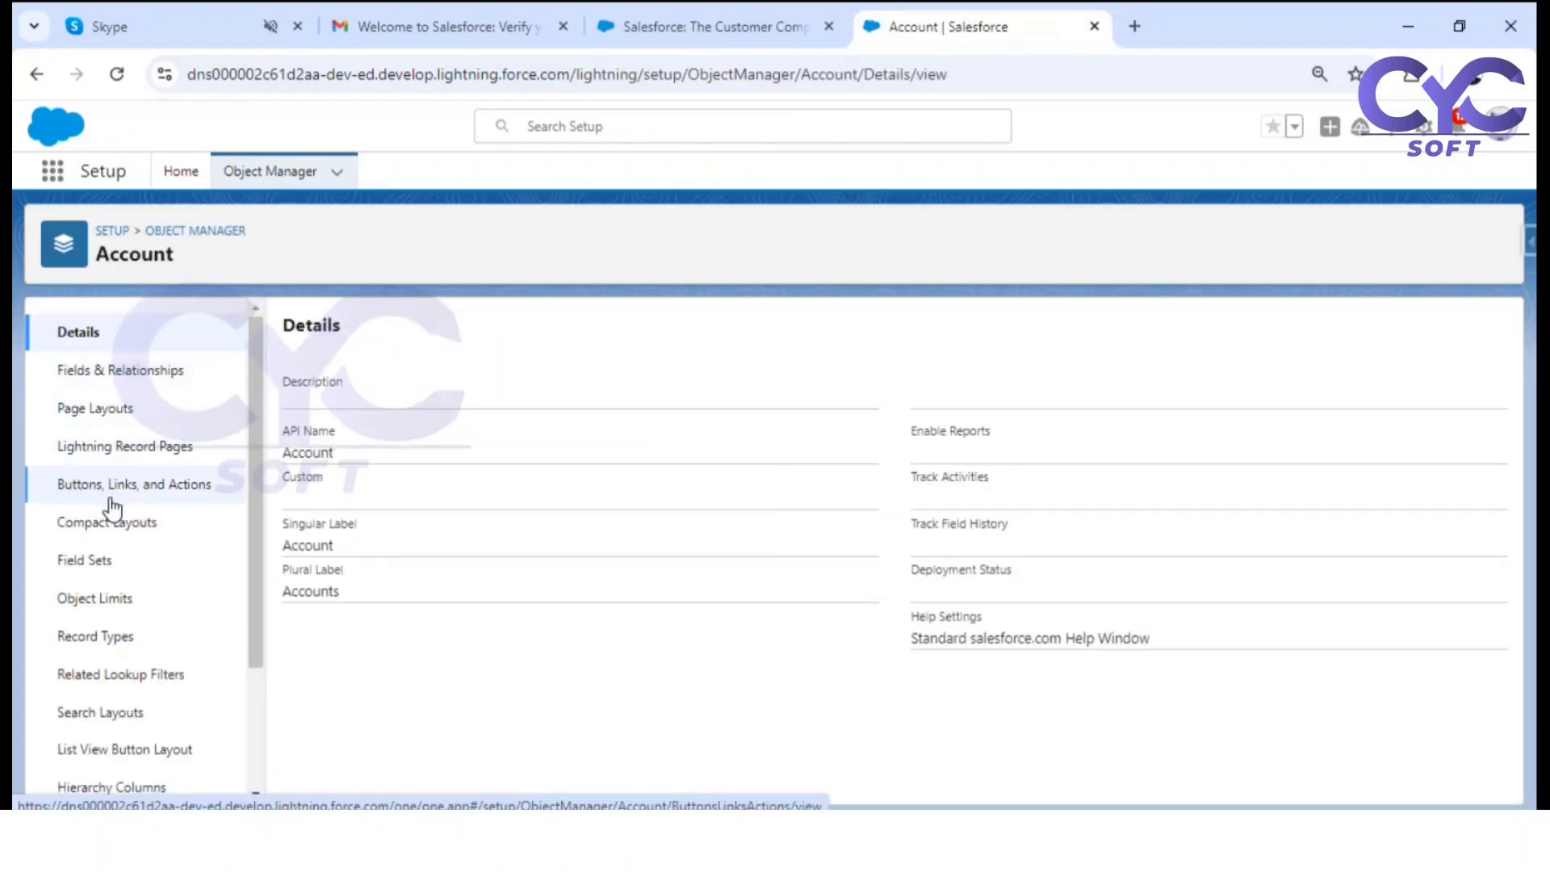
{"action": "left_click", "coordinate": [175, 492]}
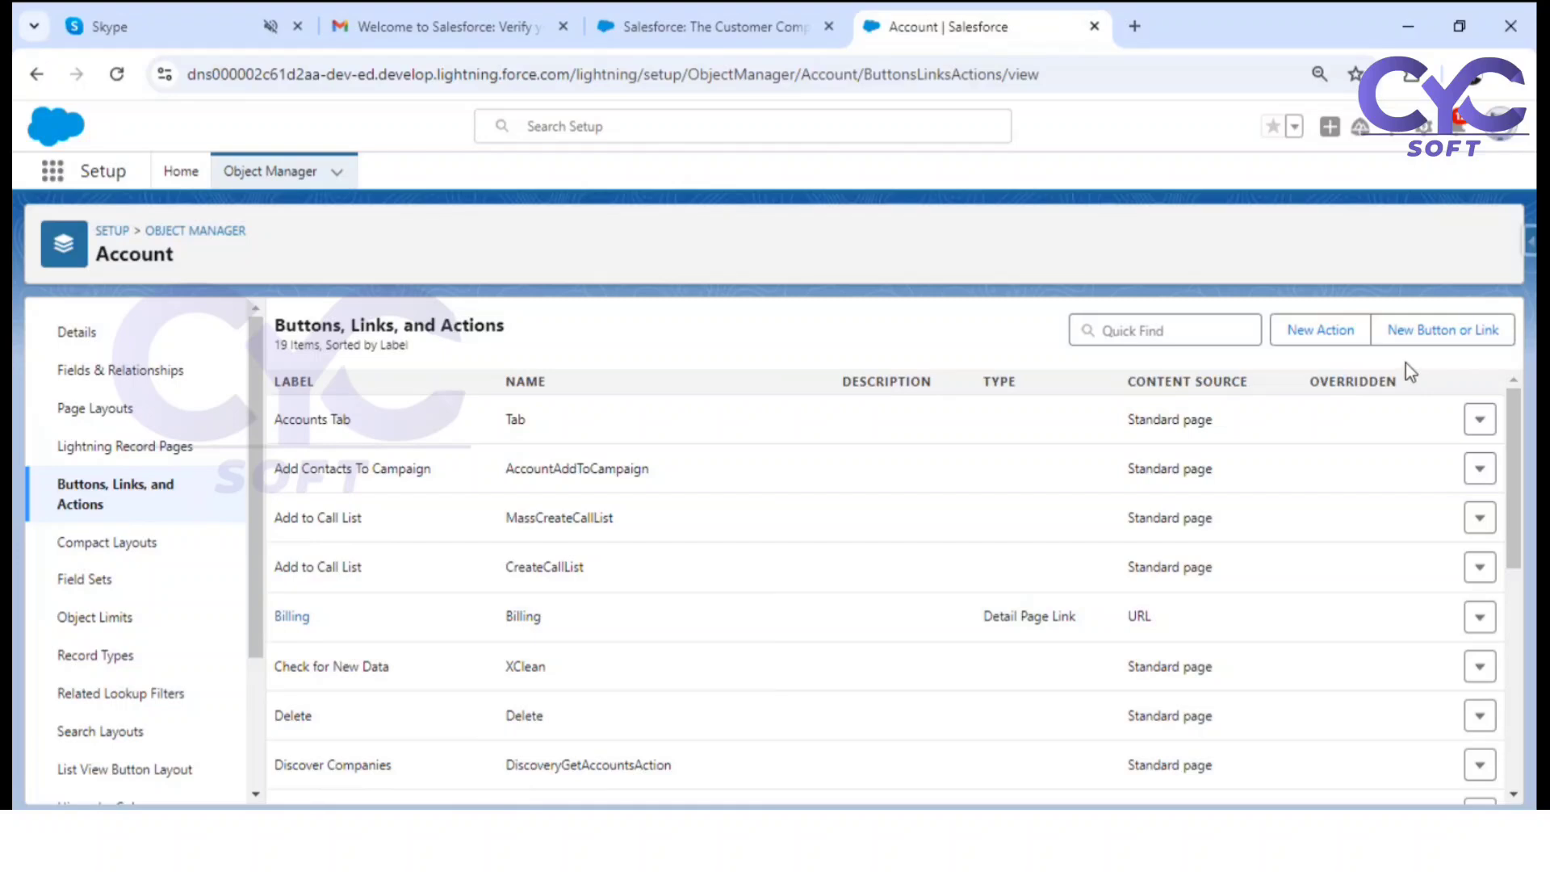
Step: Start a new Account action of type Create a Record targeting Contact
{"action": "left_click", "coordinate": [1313, 336]}
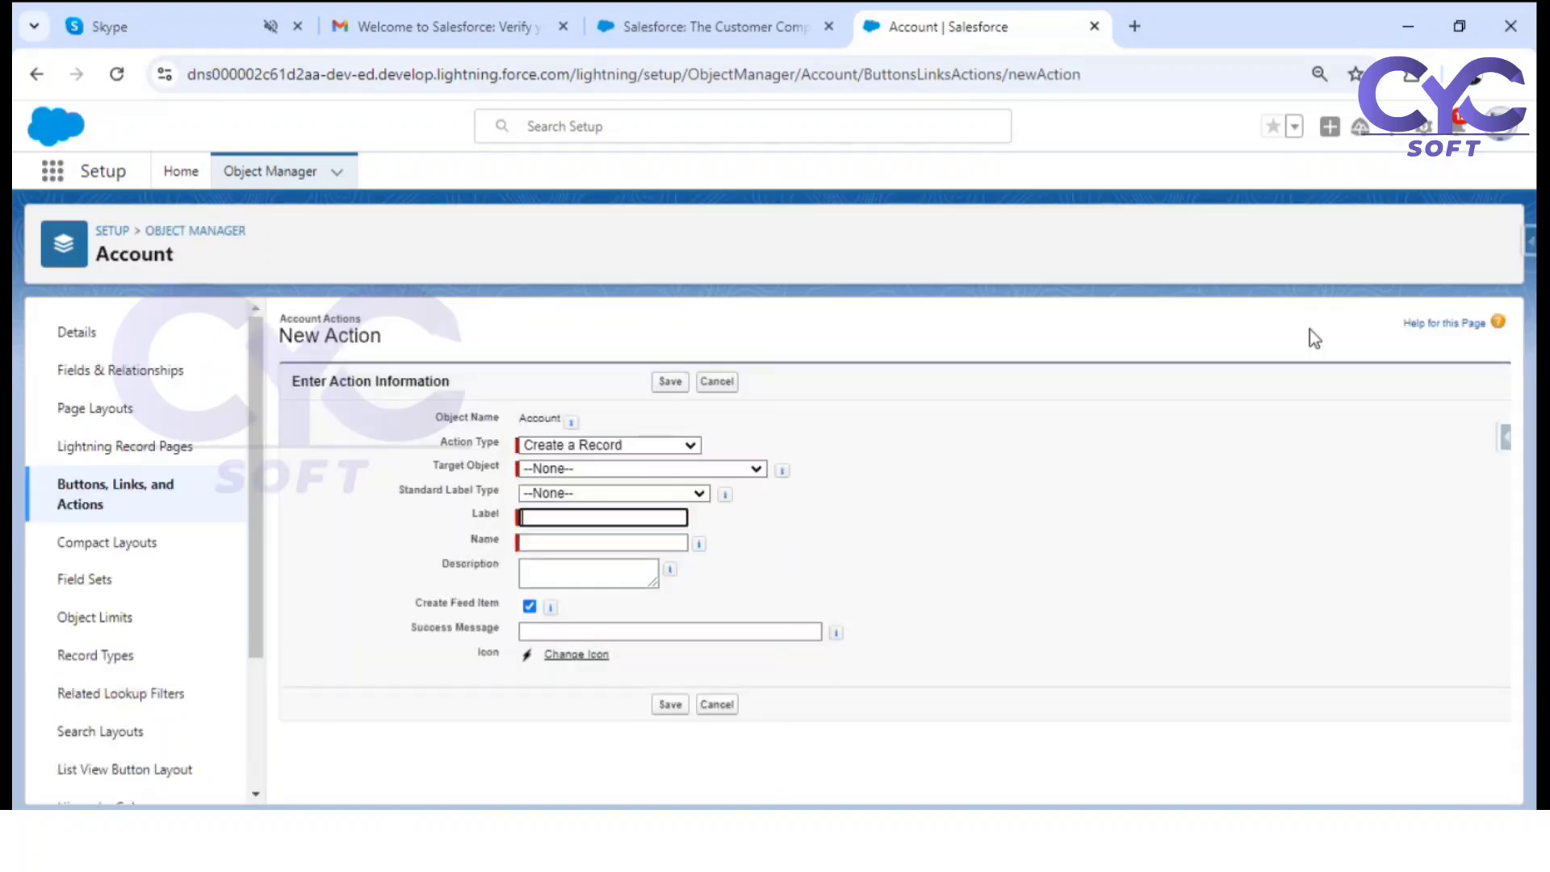
{"action": "left_click", "coordinate": [575, 446]}
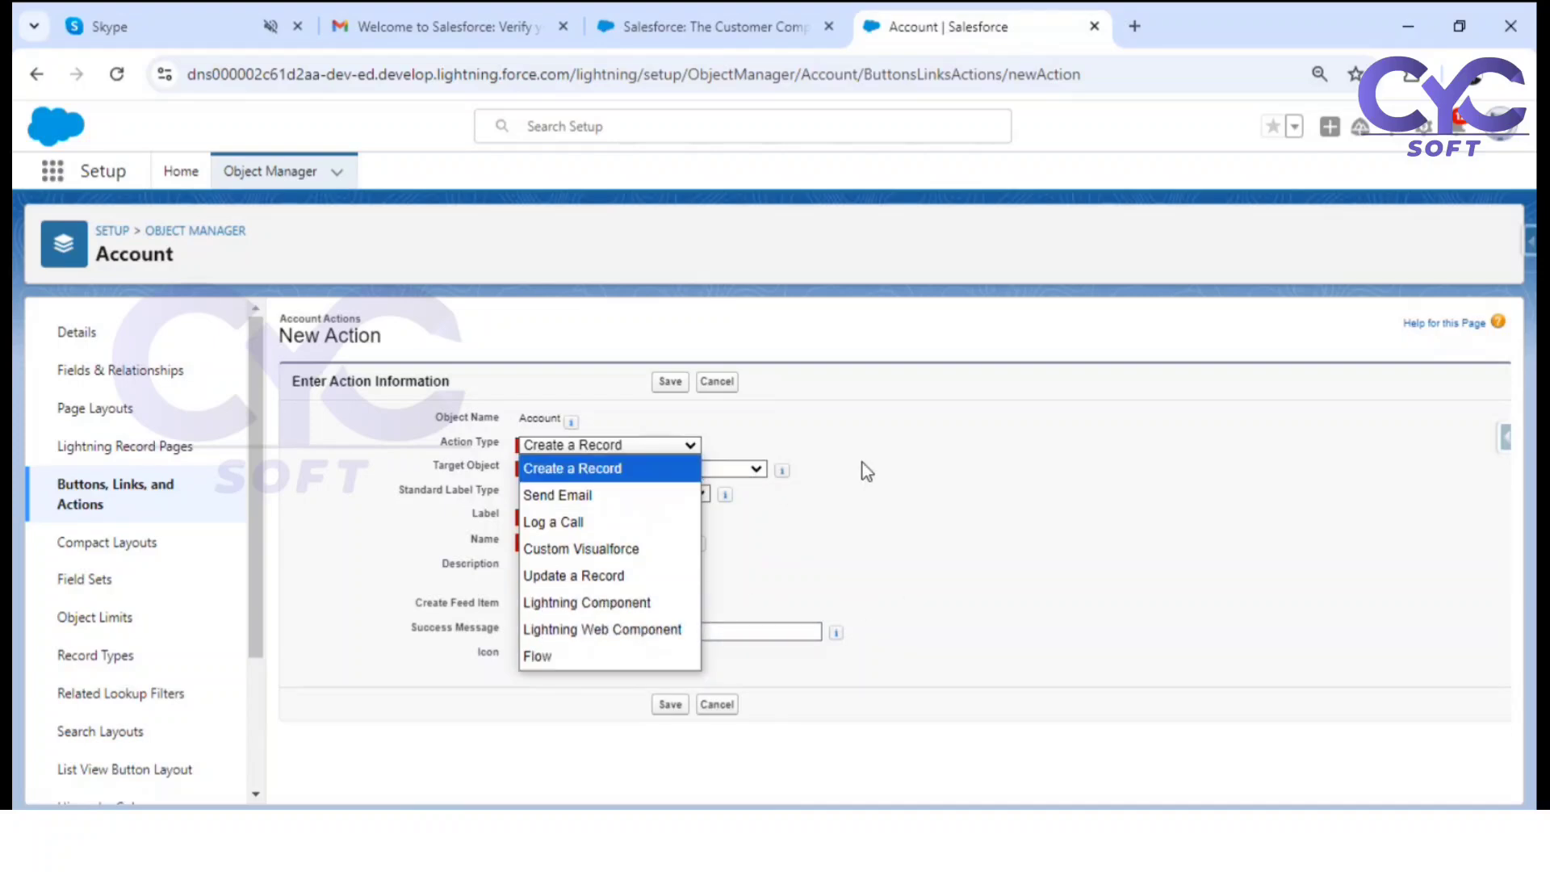
{"action": "left_click", "coordinate": [1031, 507]}
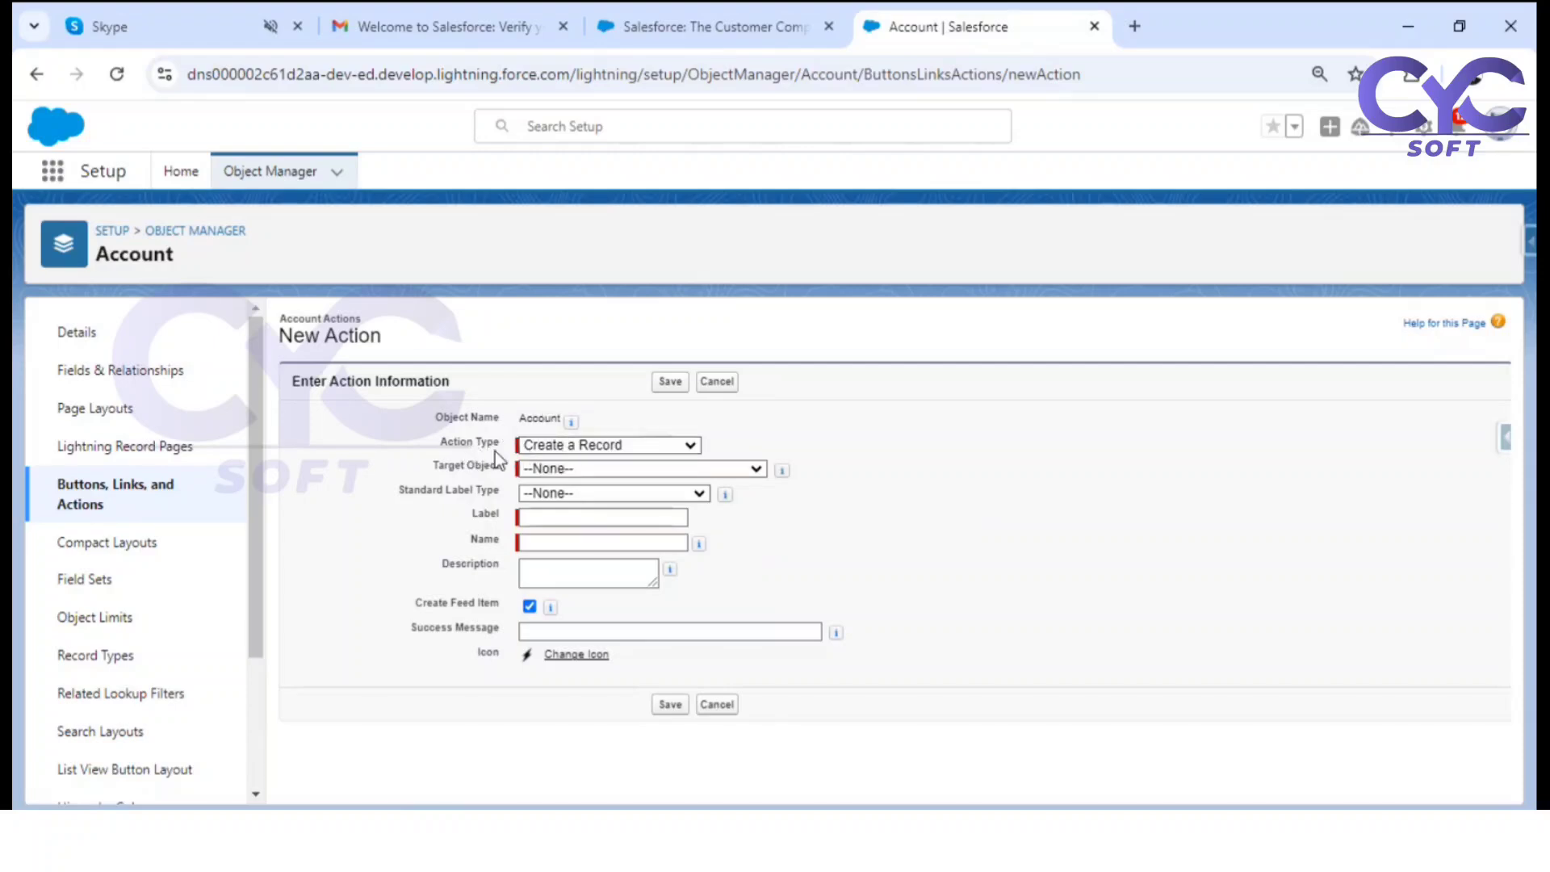
{"action": "left_click", "coordinate": [551, 472]}
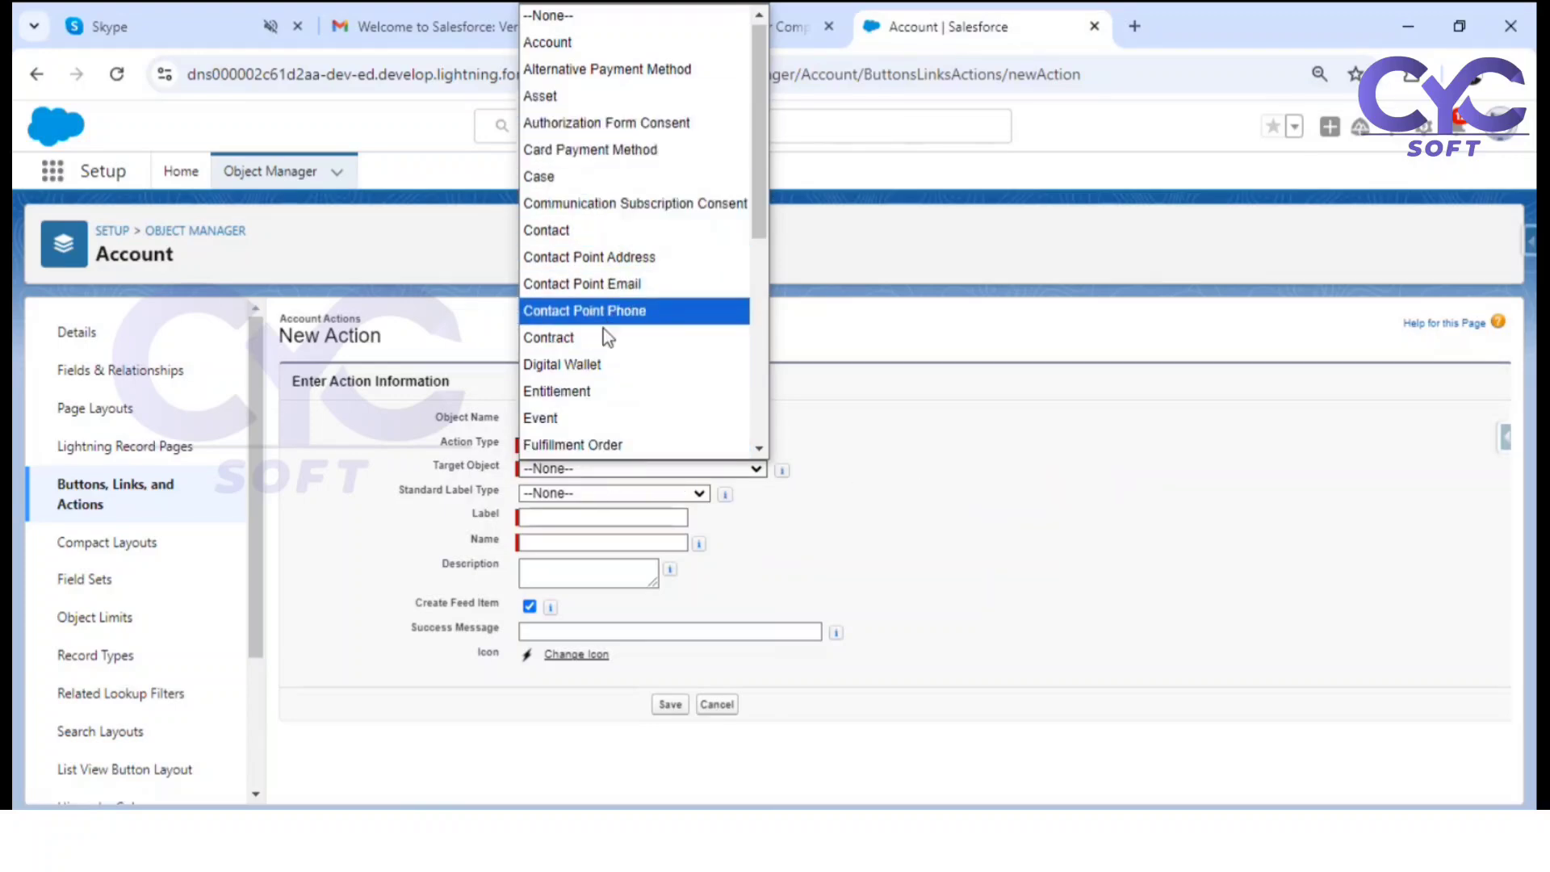
{"action": "left_click", "coordinate": [602, 230]}
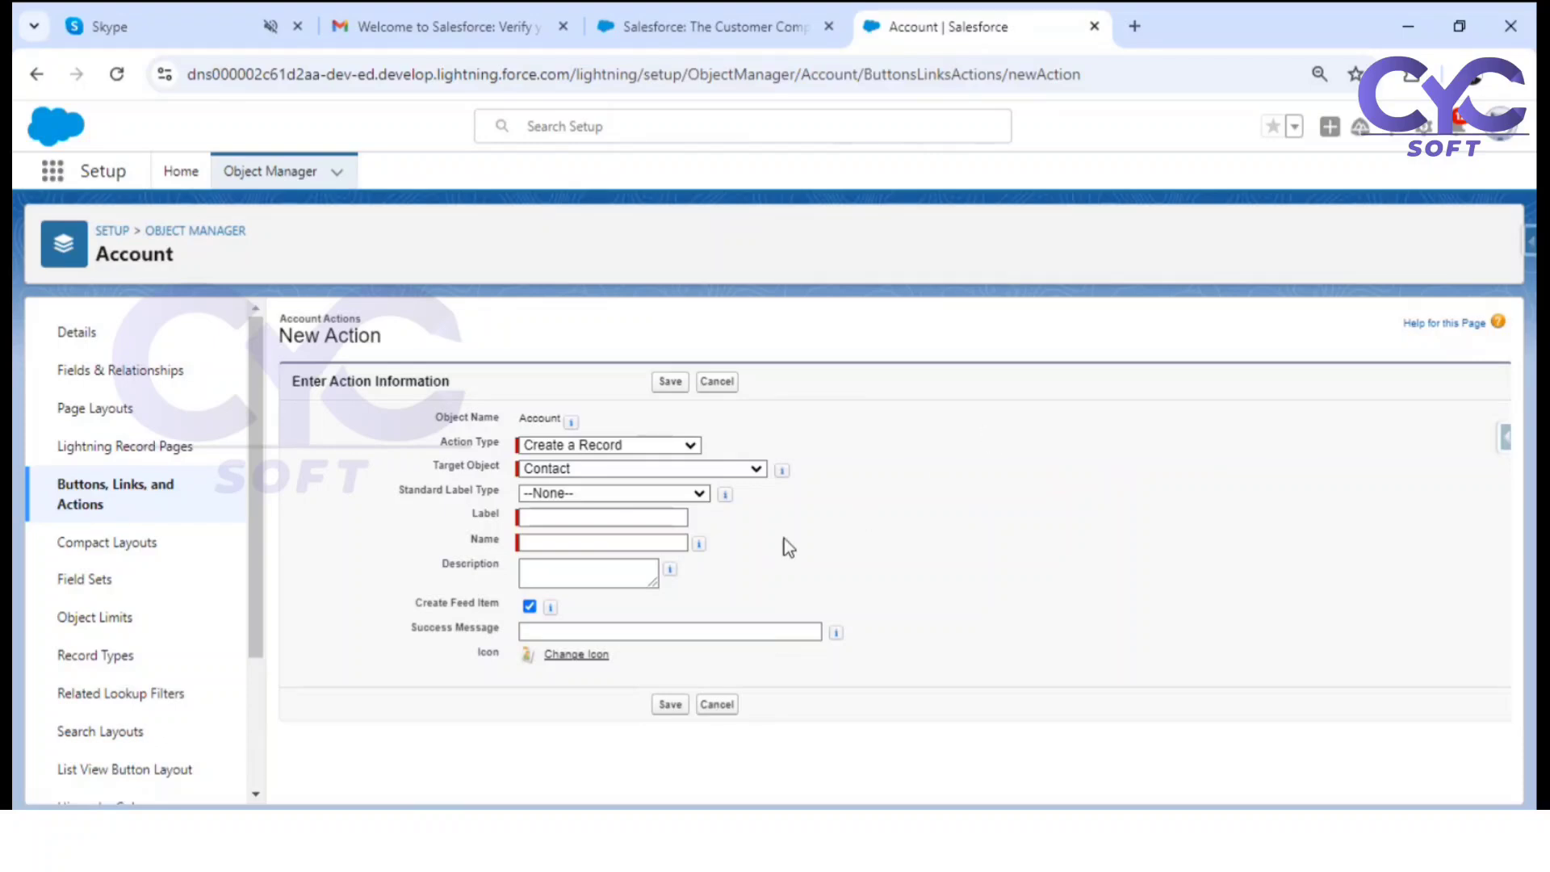
Step: Label it 'Quick Contact', set success message 'Contact record Created Successfully', and save
{"action": "left_click", "coordinate": [550, 518]}
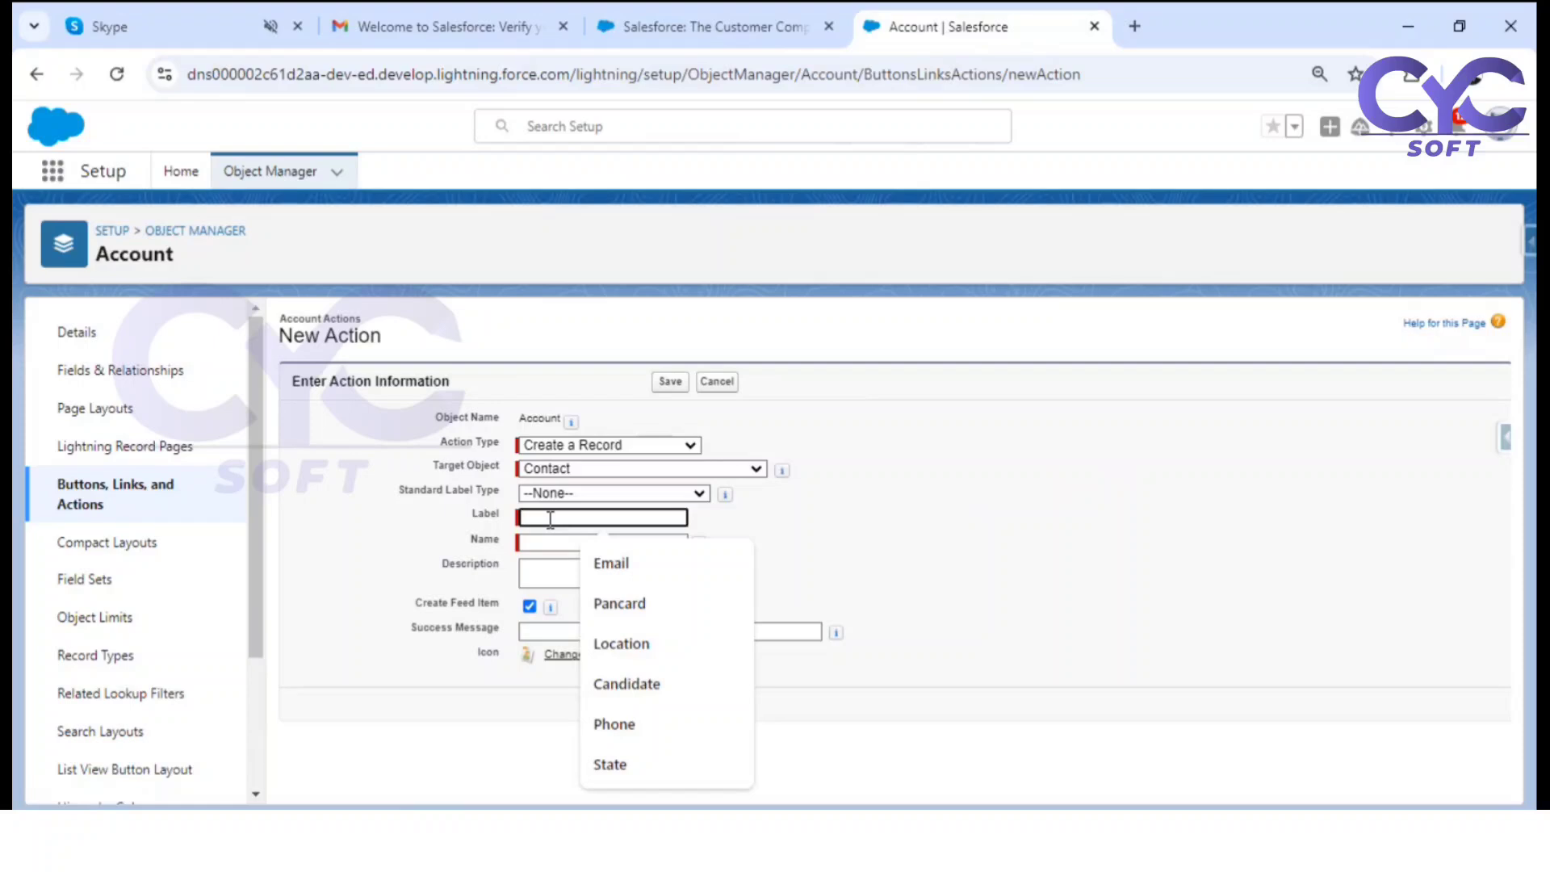
{"action": "type", "text": "Quick Con"}
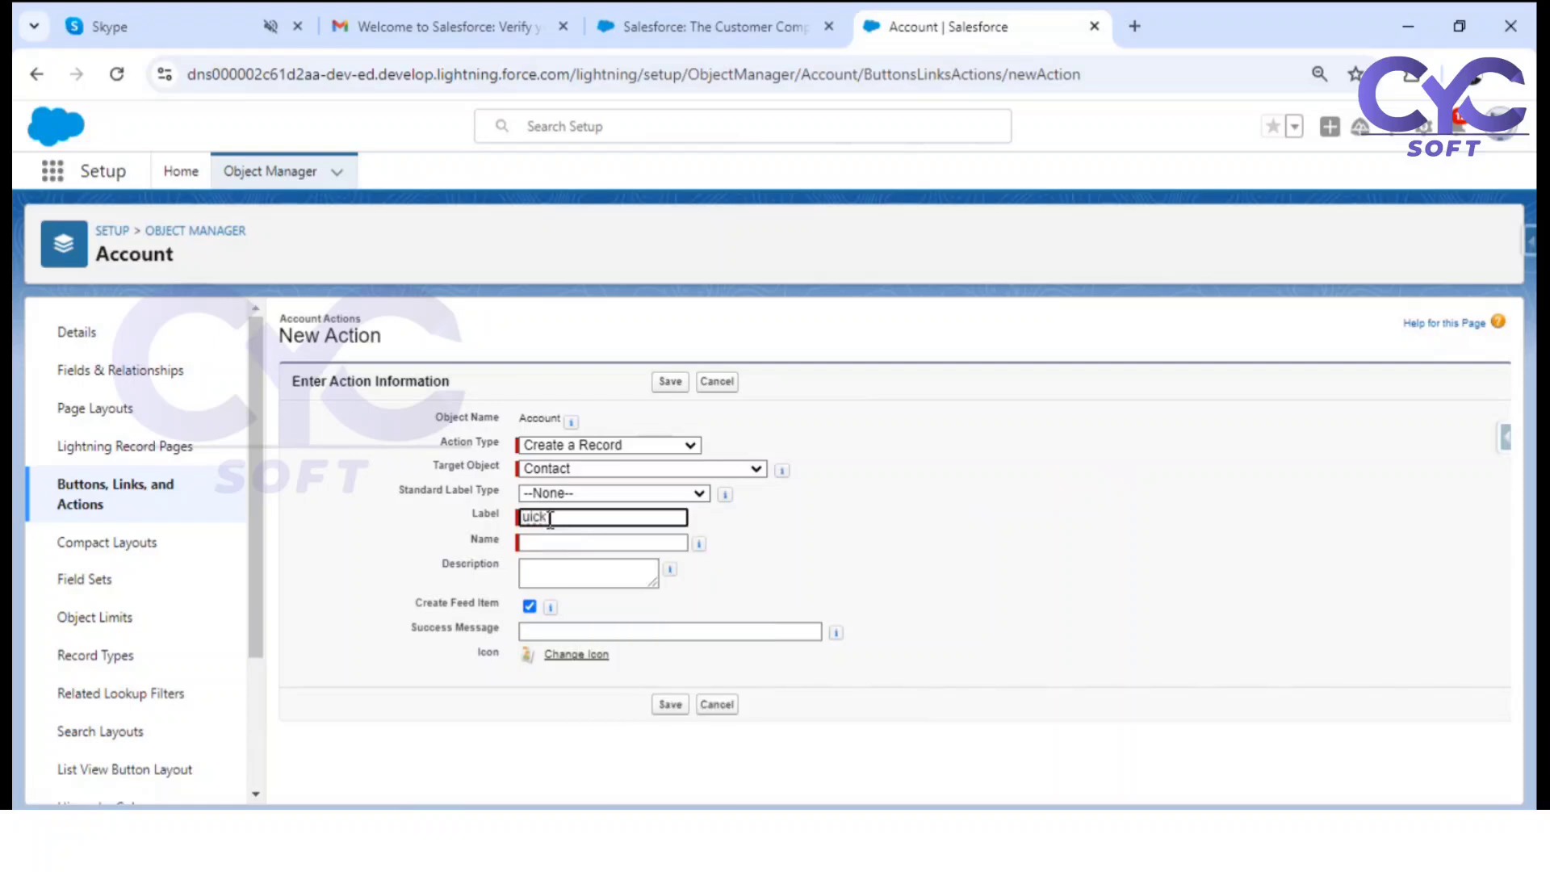
{"action": "type", "text": "tact"}
{"action": "type", "text": "Q"}
{"action": "left_click", "coordinate": [990, 542]}
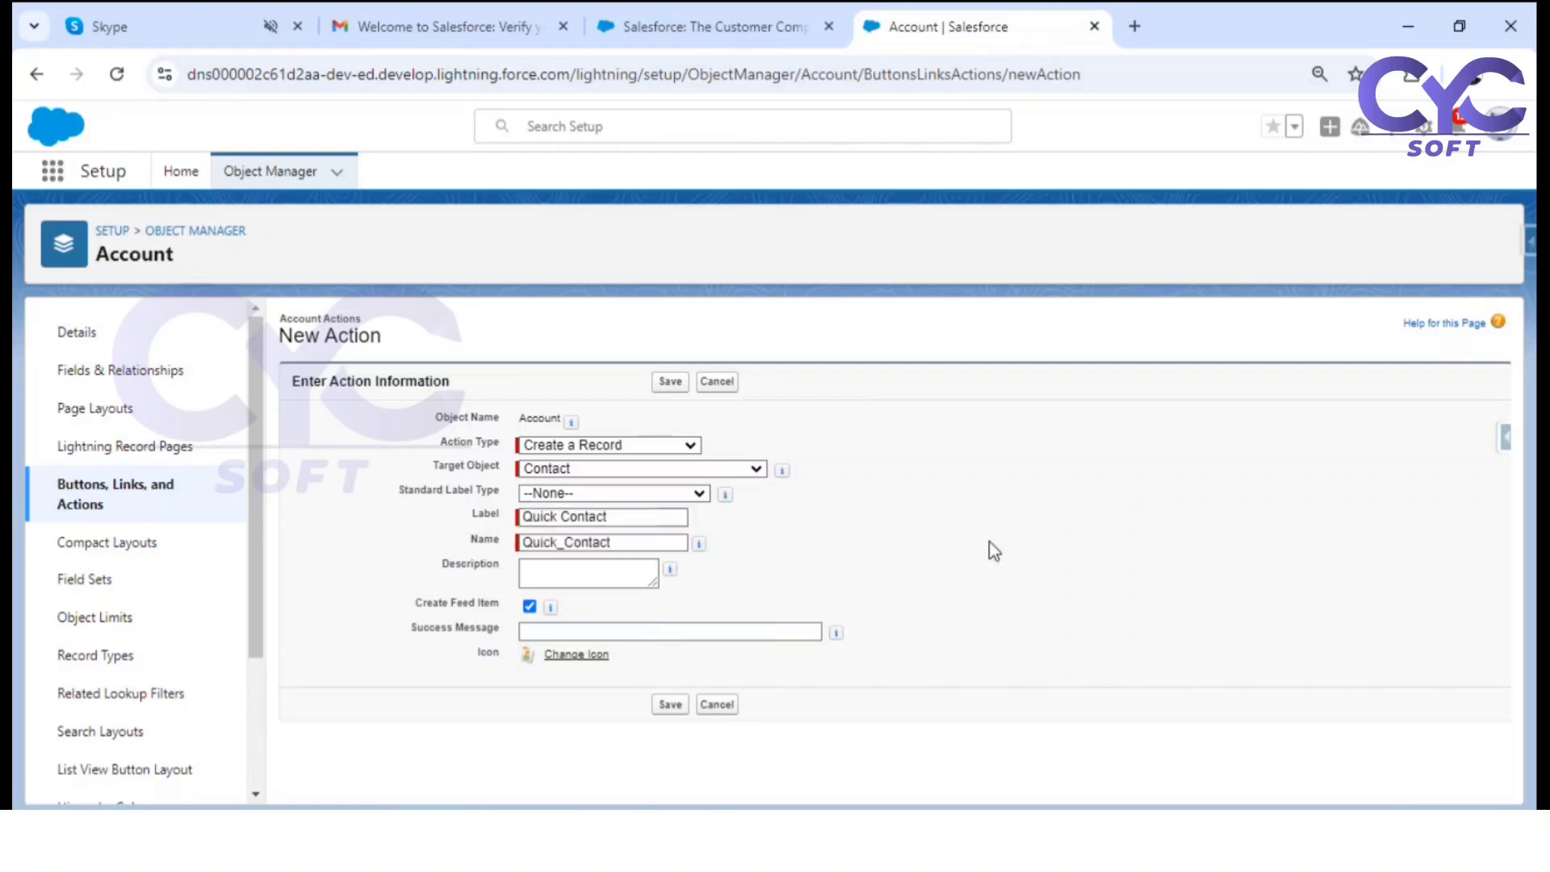
{"action": "left_click", "coordinate": [618, 629]}
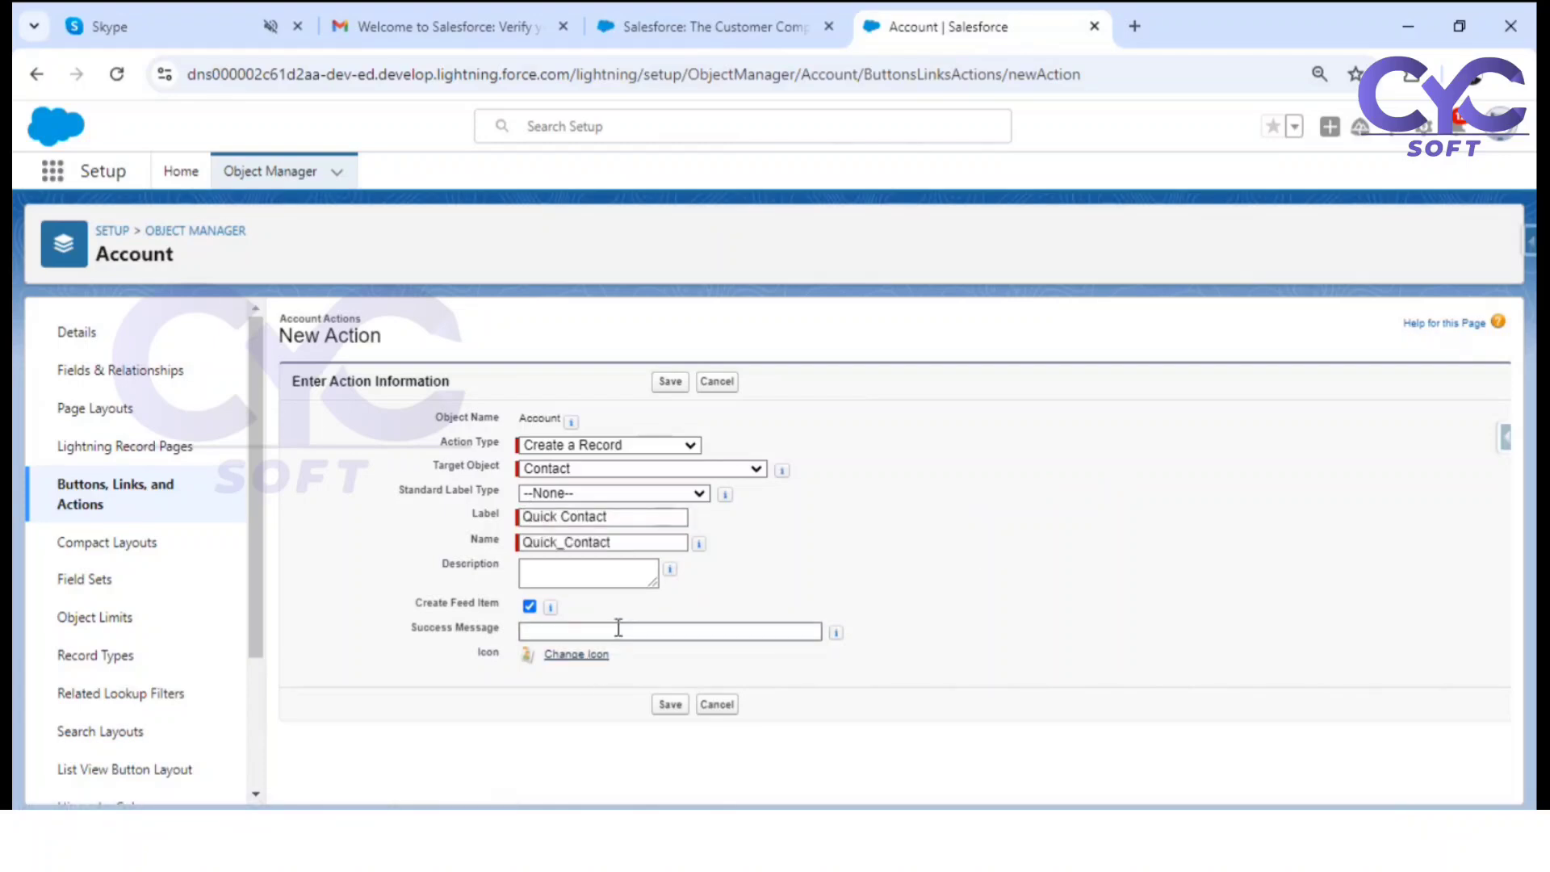
{"action": "type", "text": "C"}
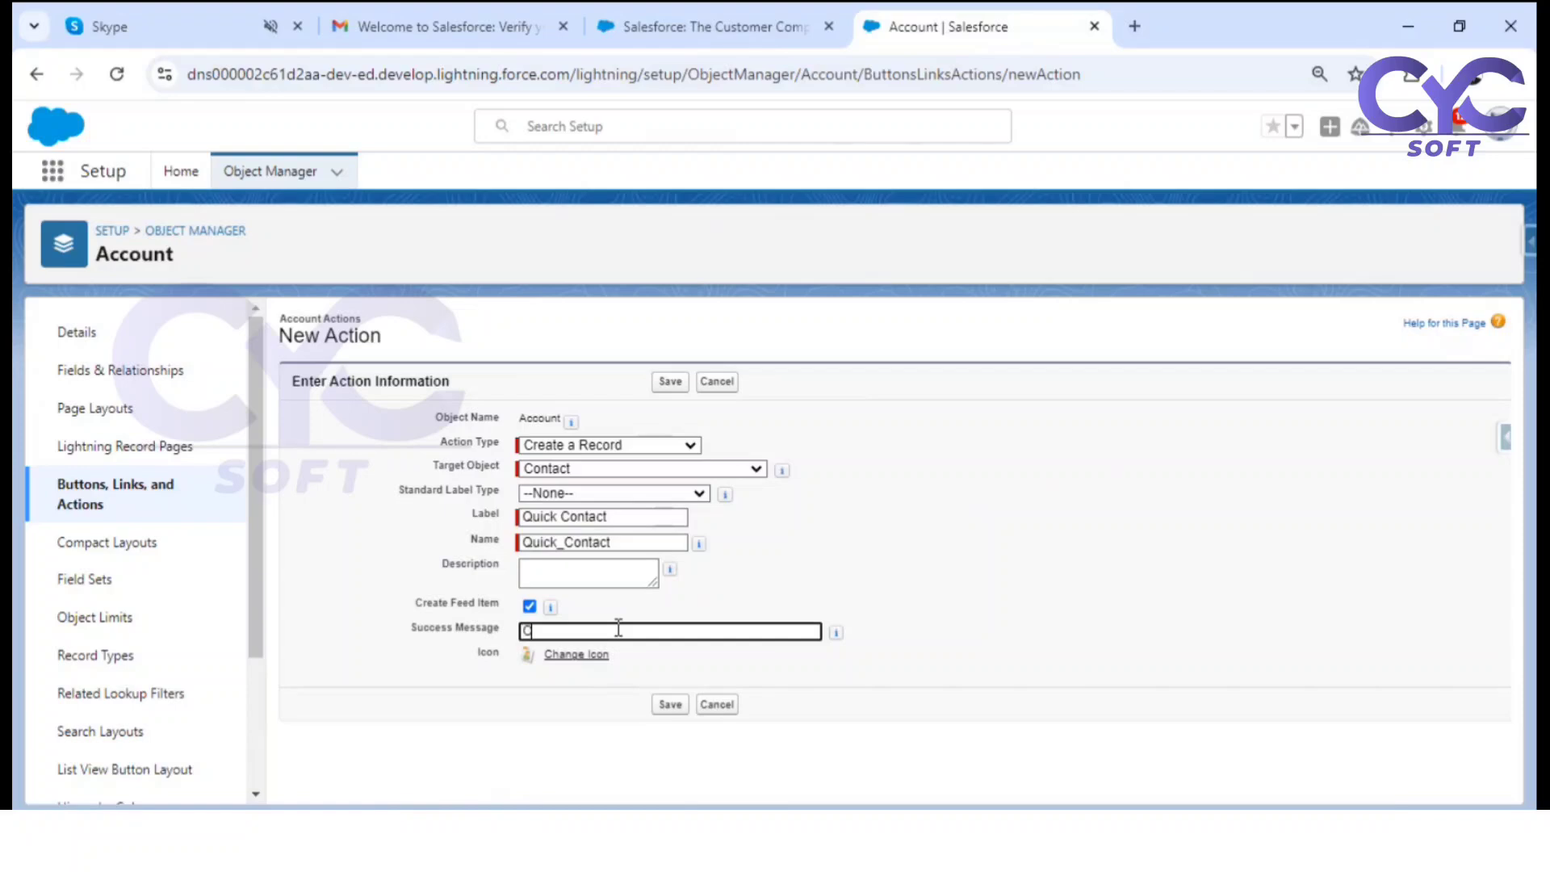
{"action": "type", "text": "ontact record Created Successfully"}
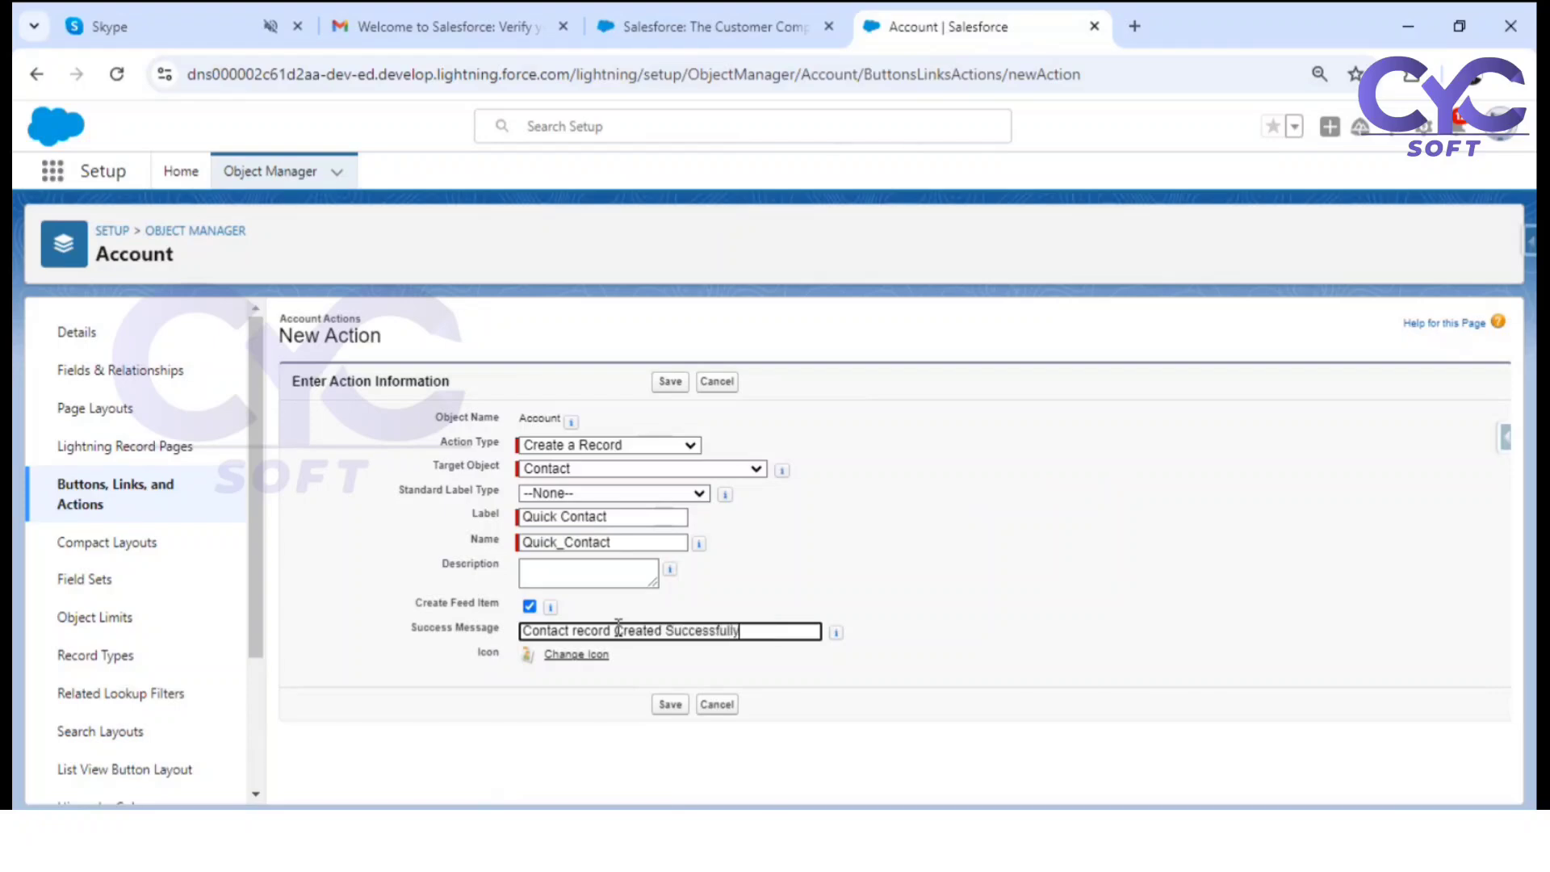
{"action": "left_click", "coordinate": [668, 704]}
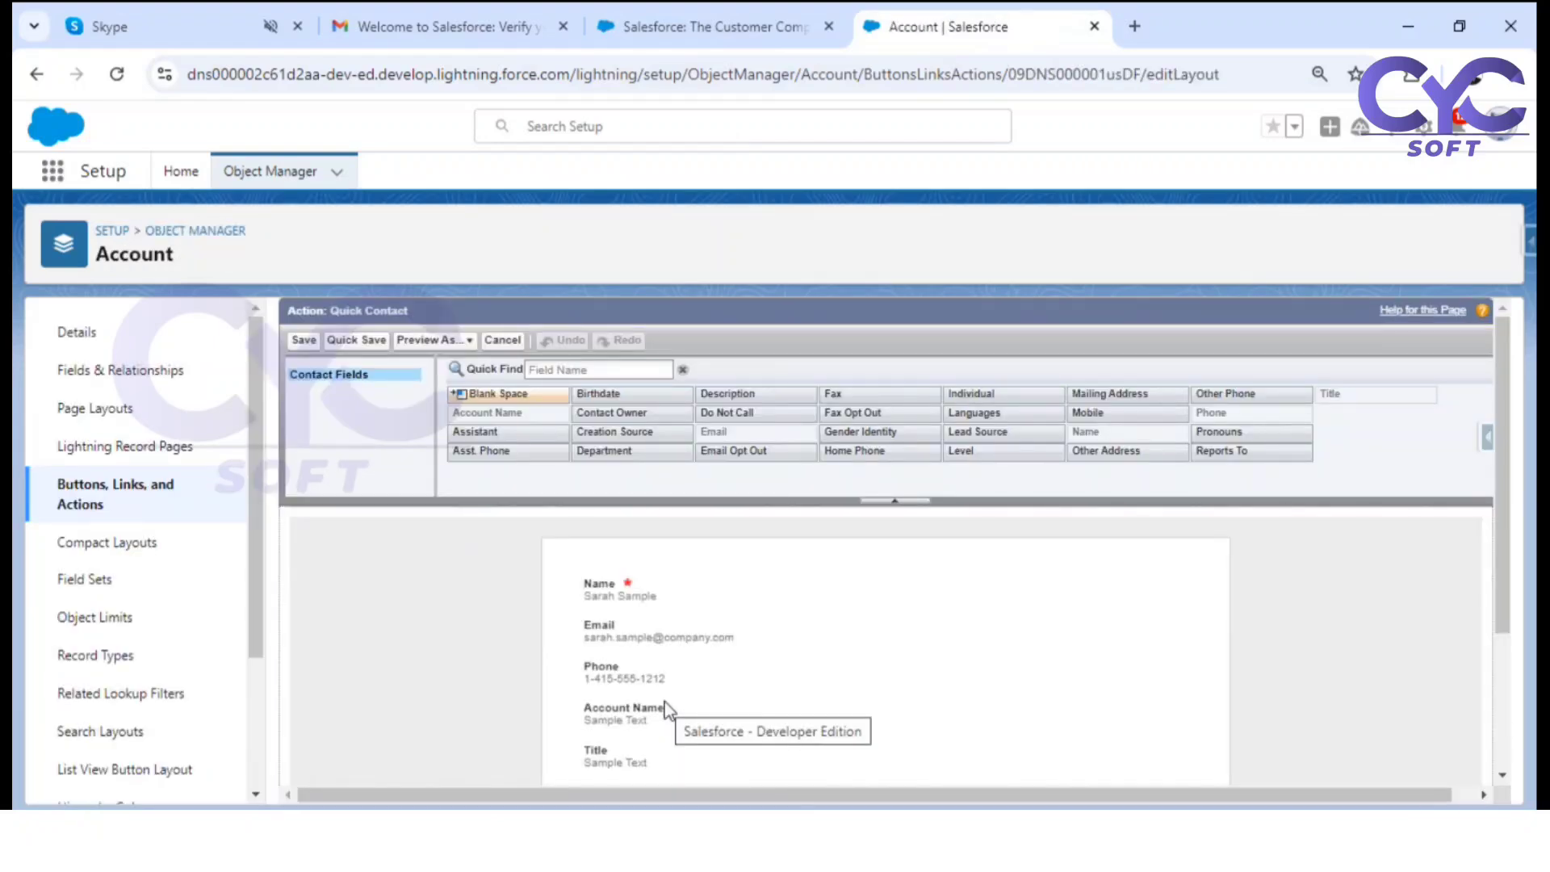
Step: Review the Quick Contact layout preview and save the action's field layout
{"action": "scroll", "coordinate": [1083, 614], "scroll_direction": "down", "scroll_amount": 2}
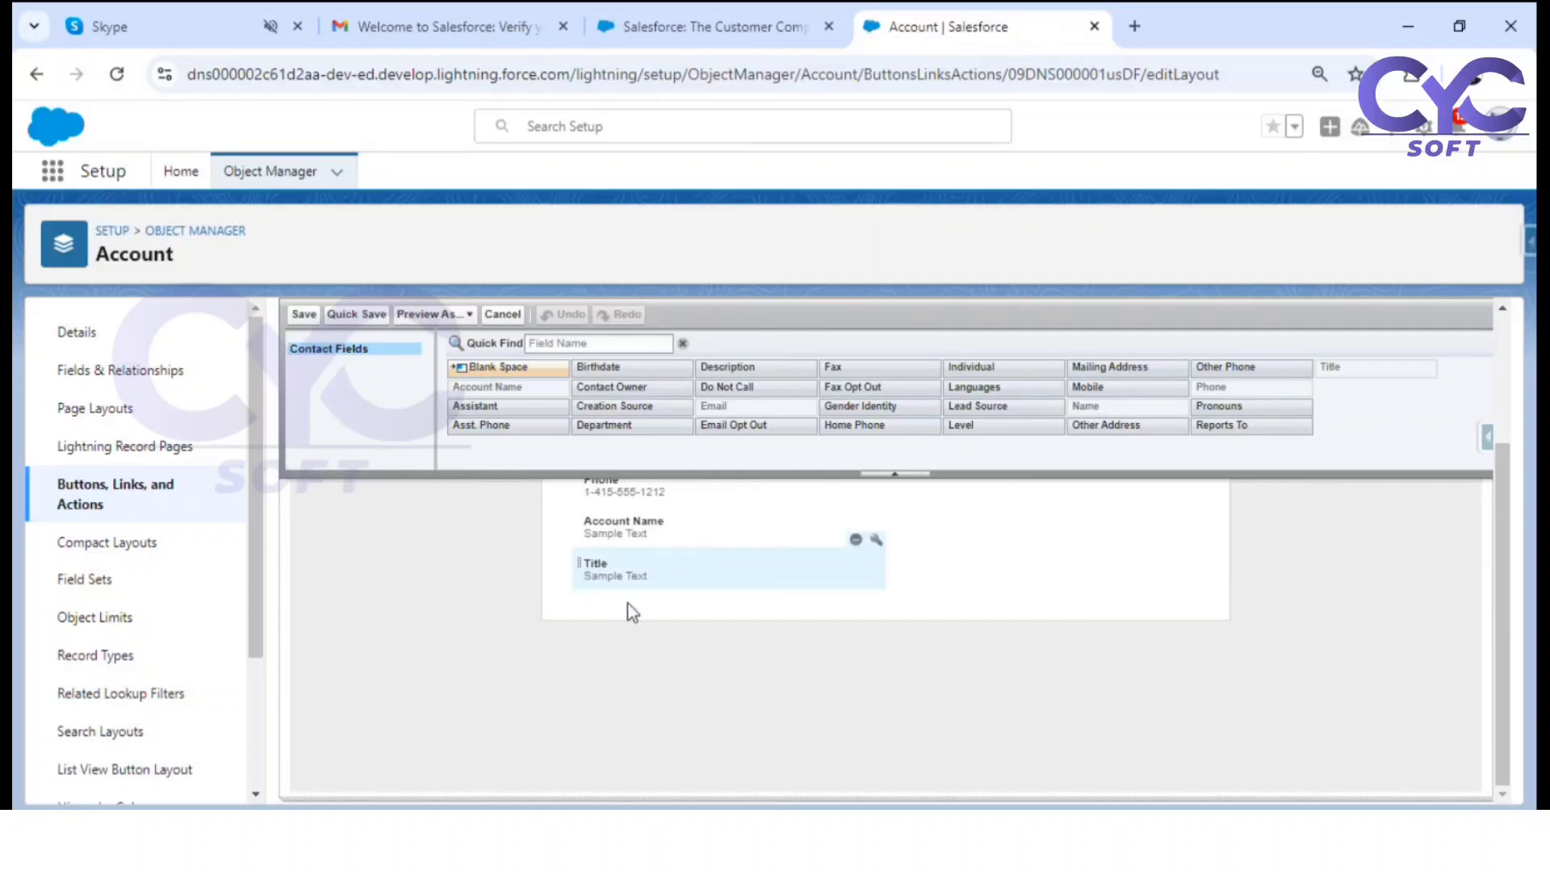
{"action": "scroll", "coordinate": [755, 650], "scroll_direction": "up", "scroll_amount": 2}
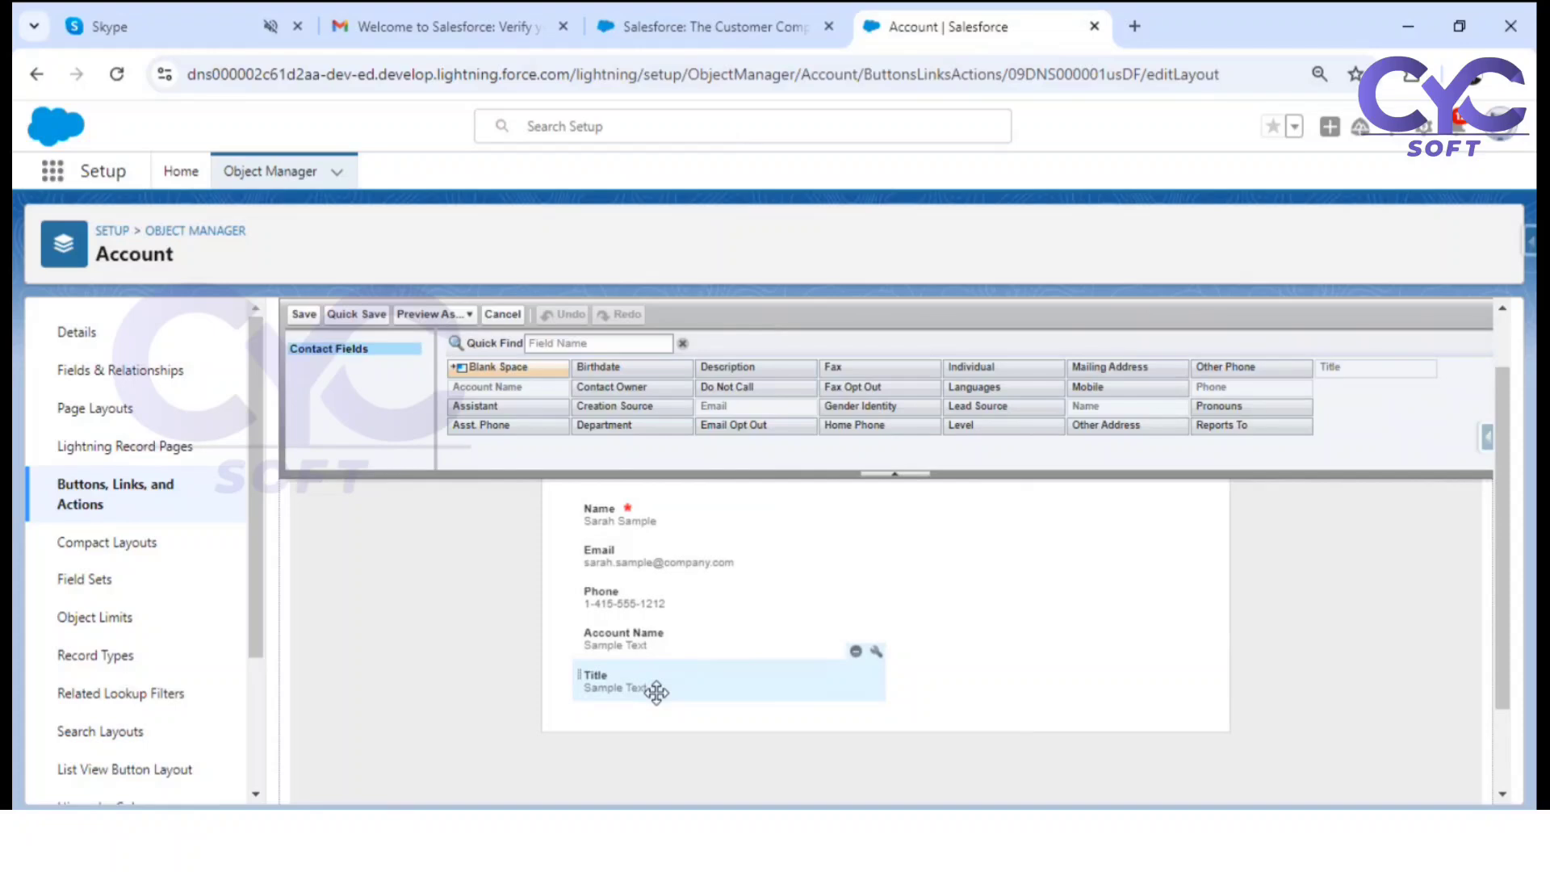
{"action": "scroll", "coordinate": [846, 699], "scroll_direction": "up", "scroll_amount": 2}
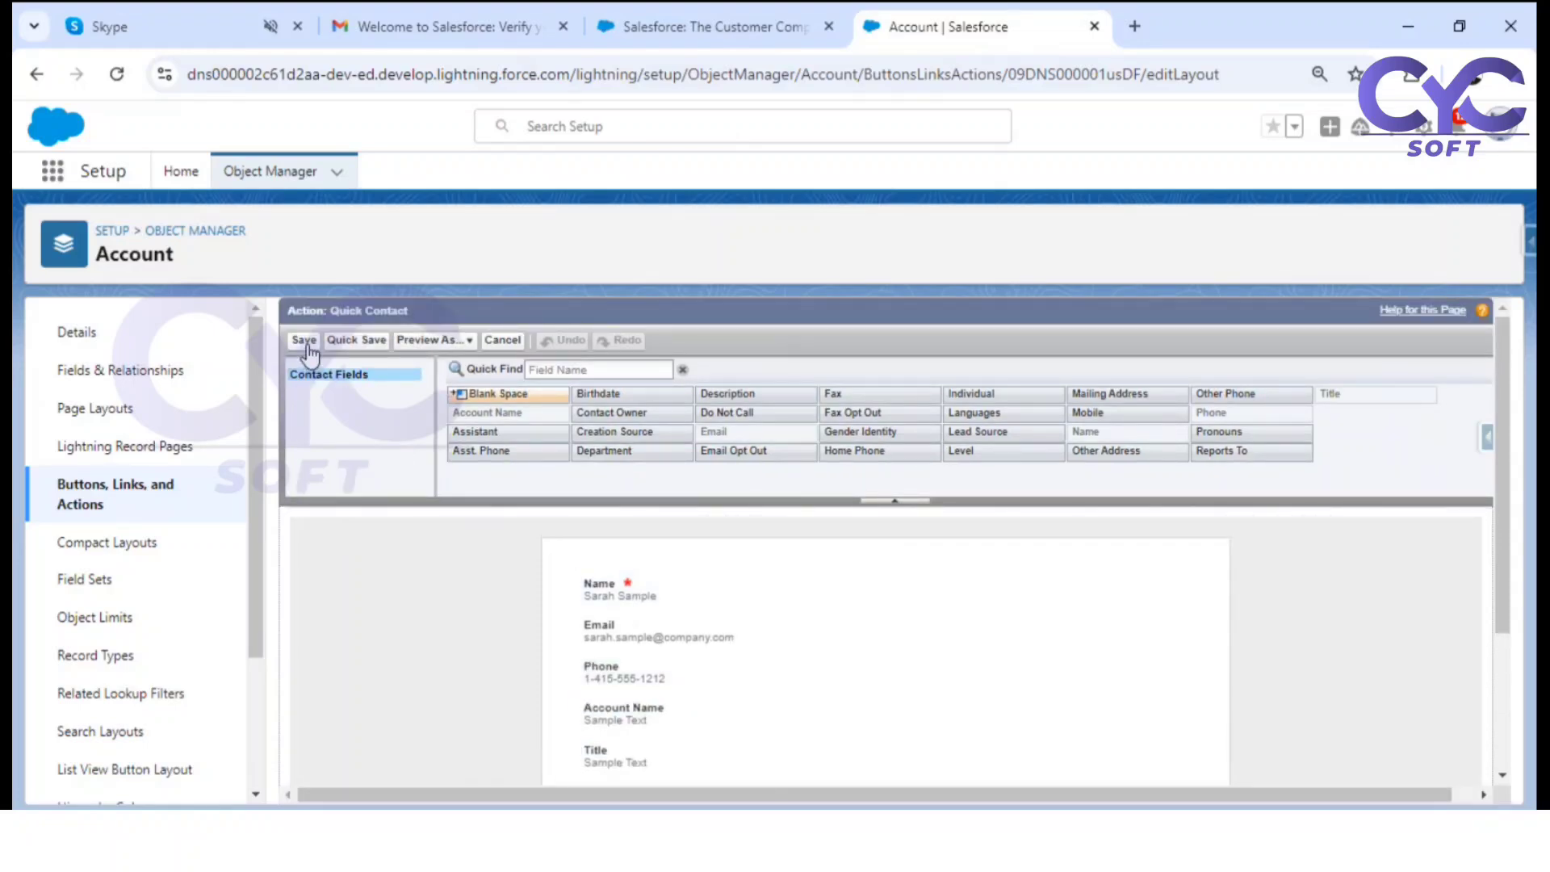
{"action": "left_click", "coordinate": [306, 340]}
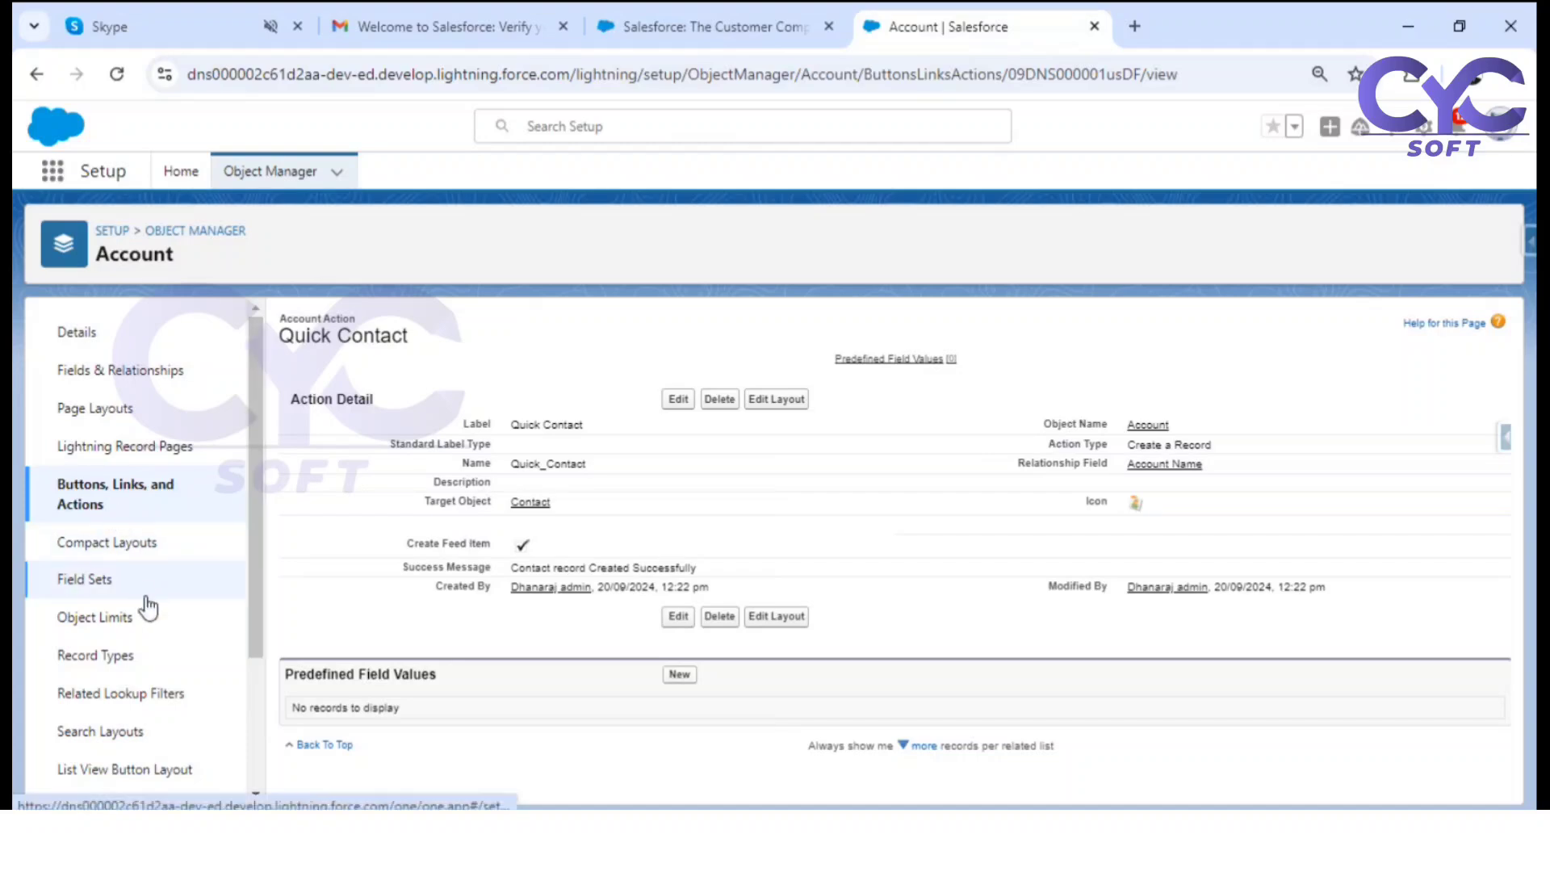
{"action": "scroll", "coordinate": [133, 613], "scroll_direction": "down", "scroll_amount": 2}
Step: Make the Account_Industry_as_mandatory validation rule inactive and save it
{"action": "left_click", "coordinate": [125, 771]}
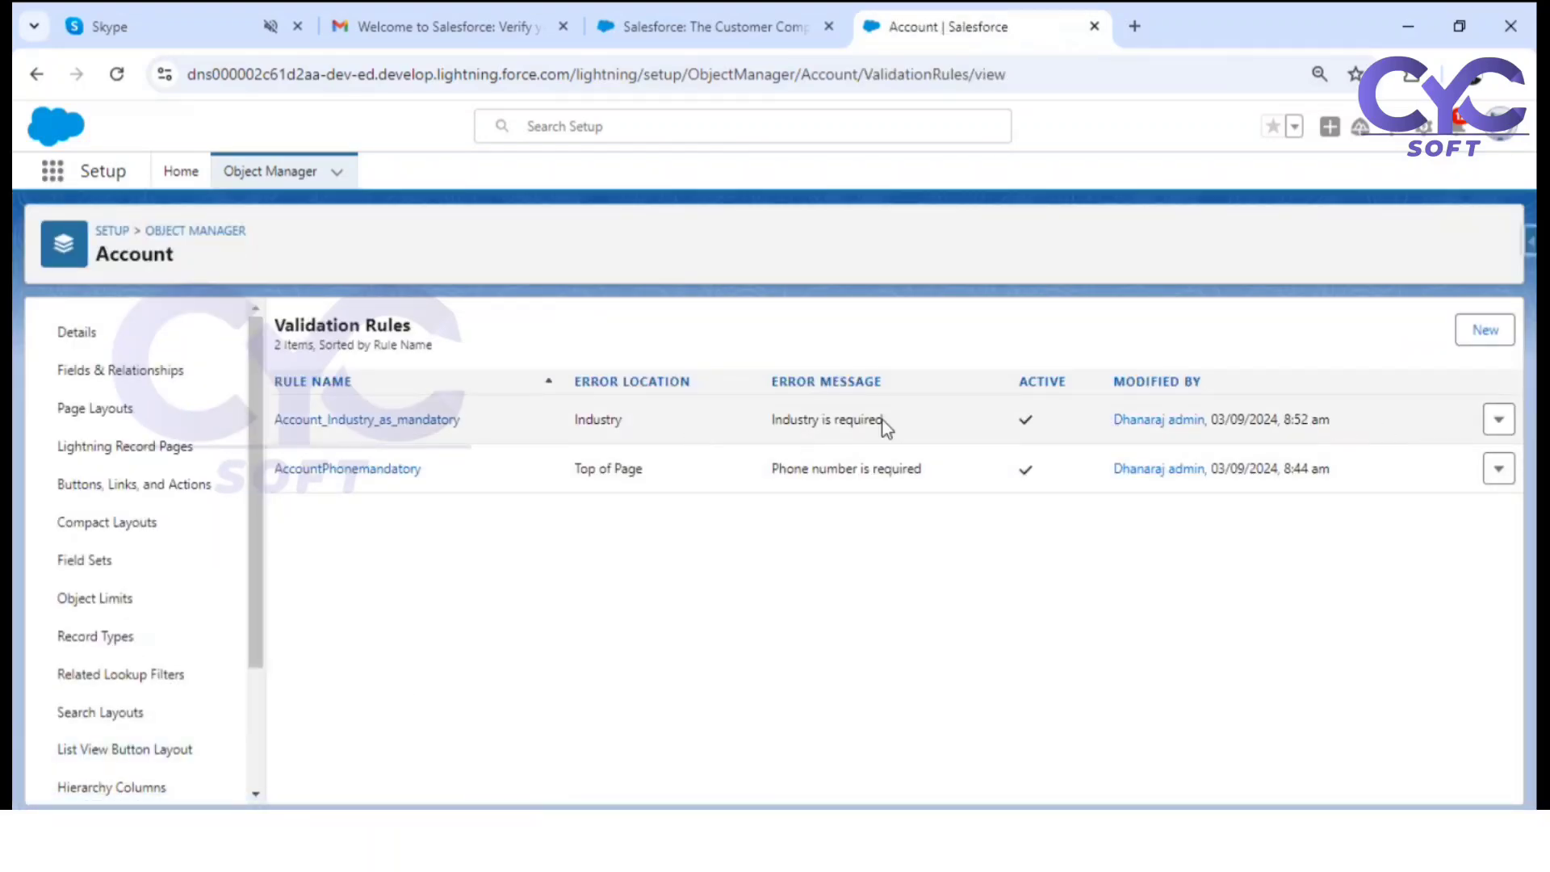
{"action": "left_click", "coordinate": [410, 434]}
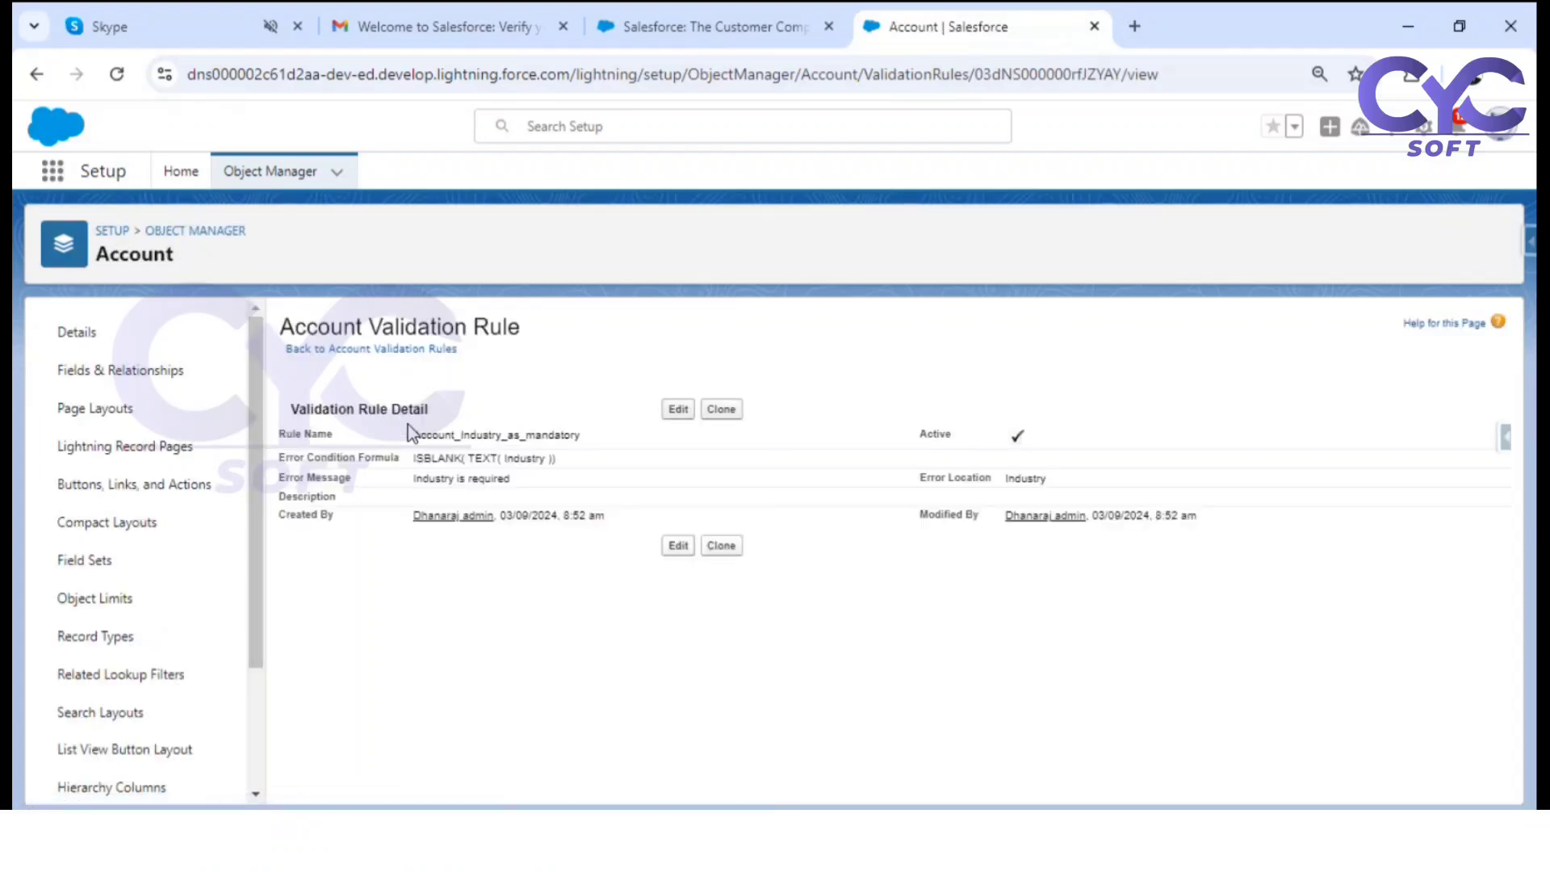
{"action": "left_click", "coordinate": [677, 412]}
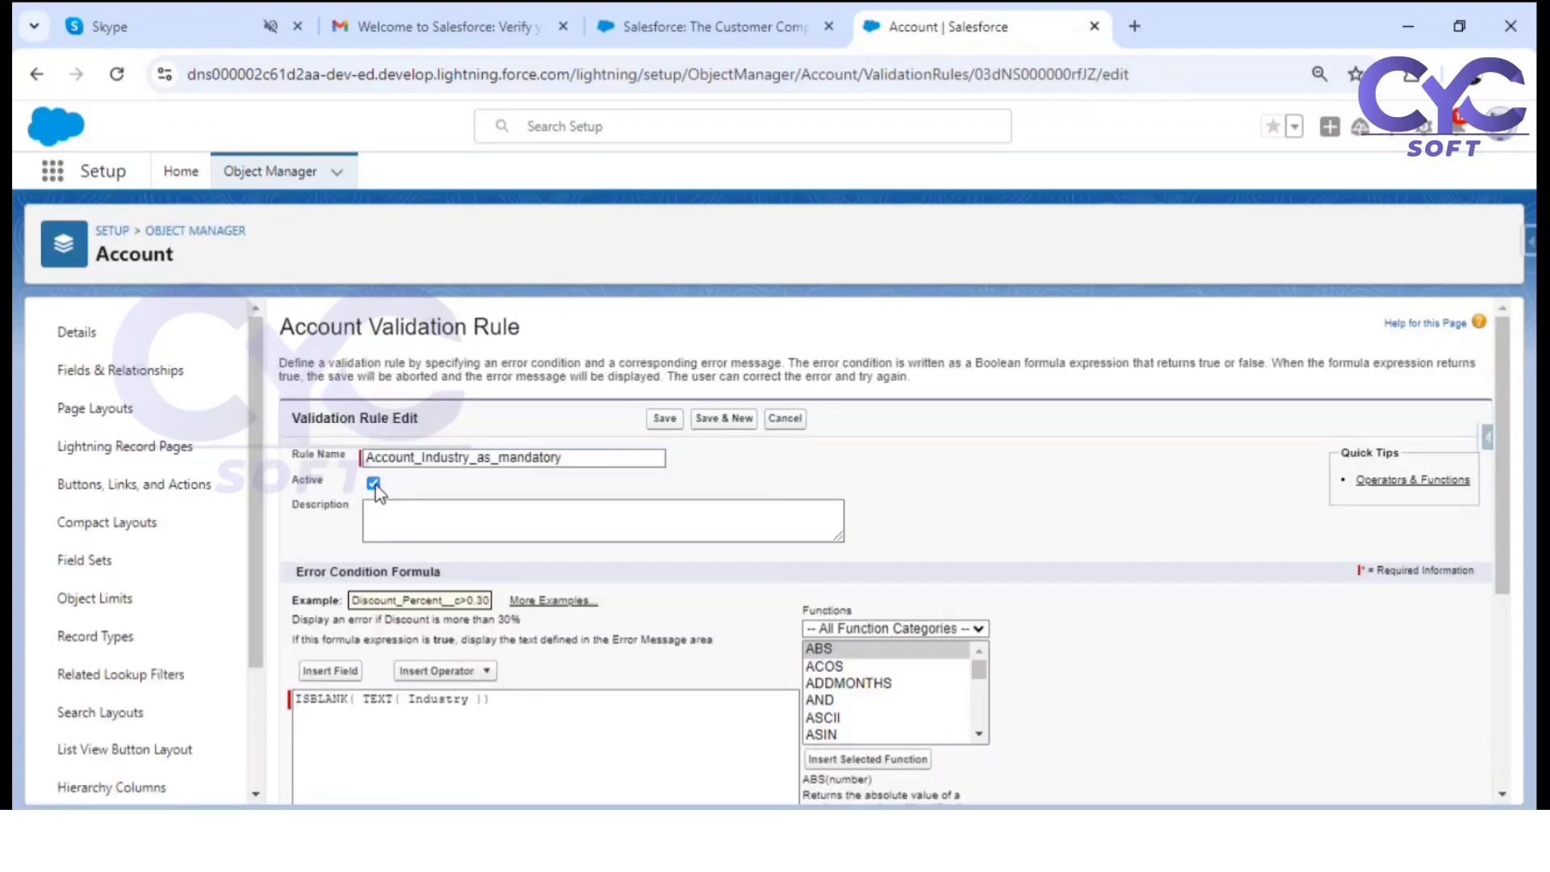
{"action": "left_click", "coordinate": [664, 418]}
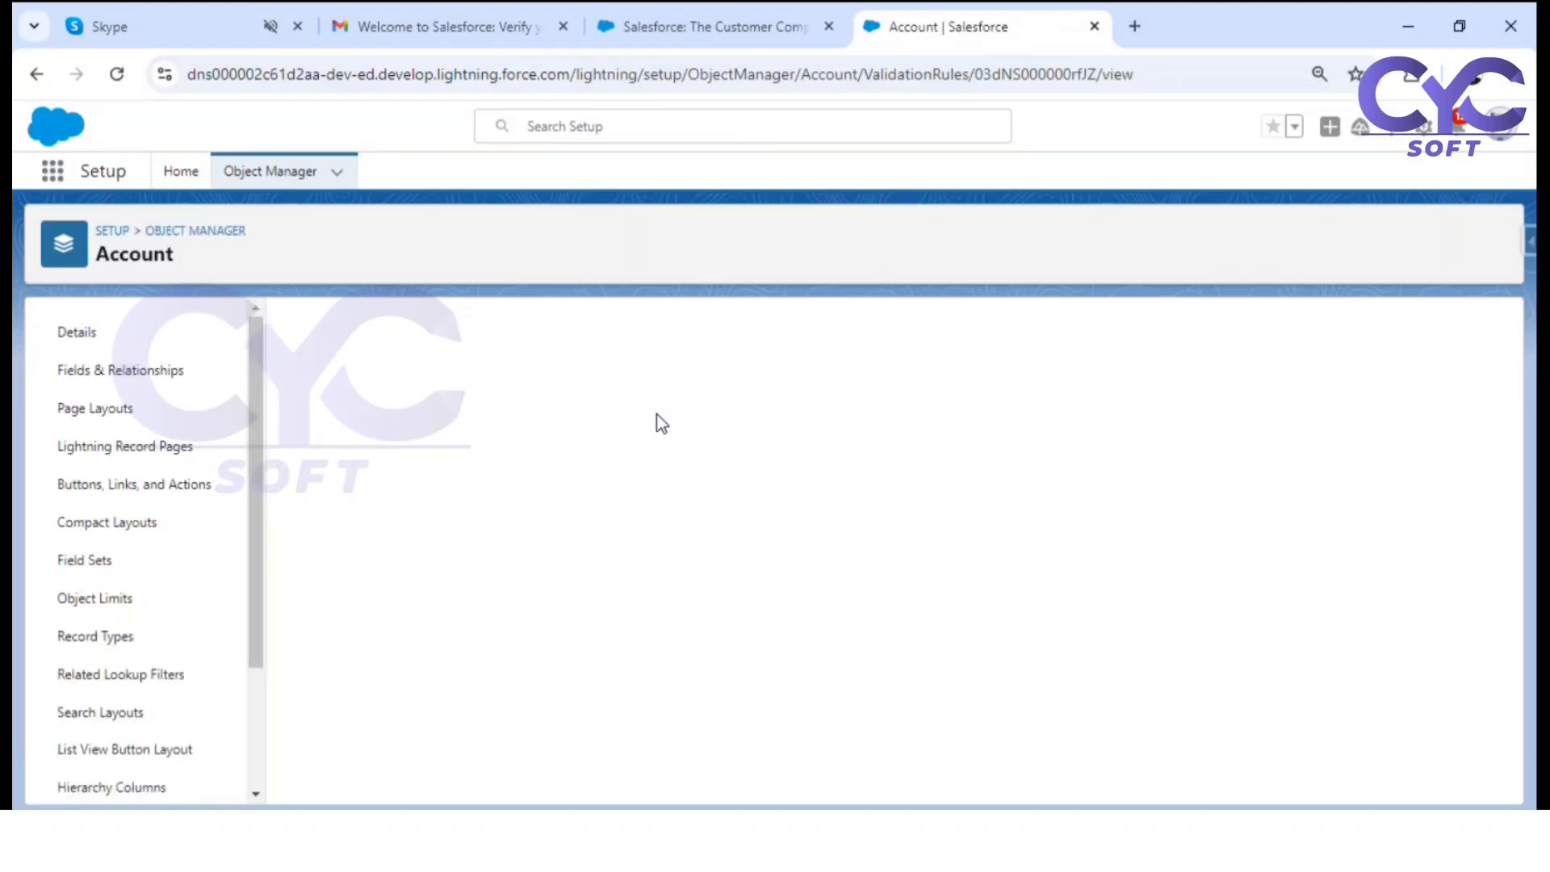
{"action": "scroll", "coordinate": [97, 751], "scroll_direction": "down", "scroll_amount": 2}
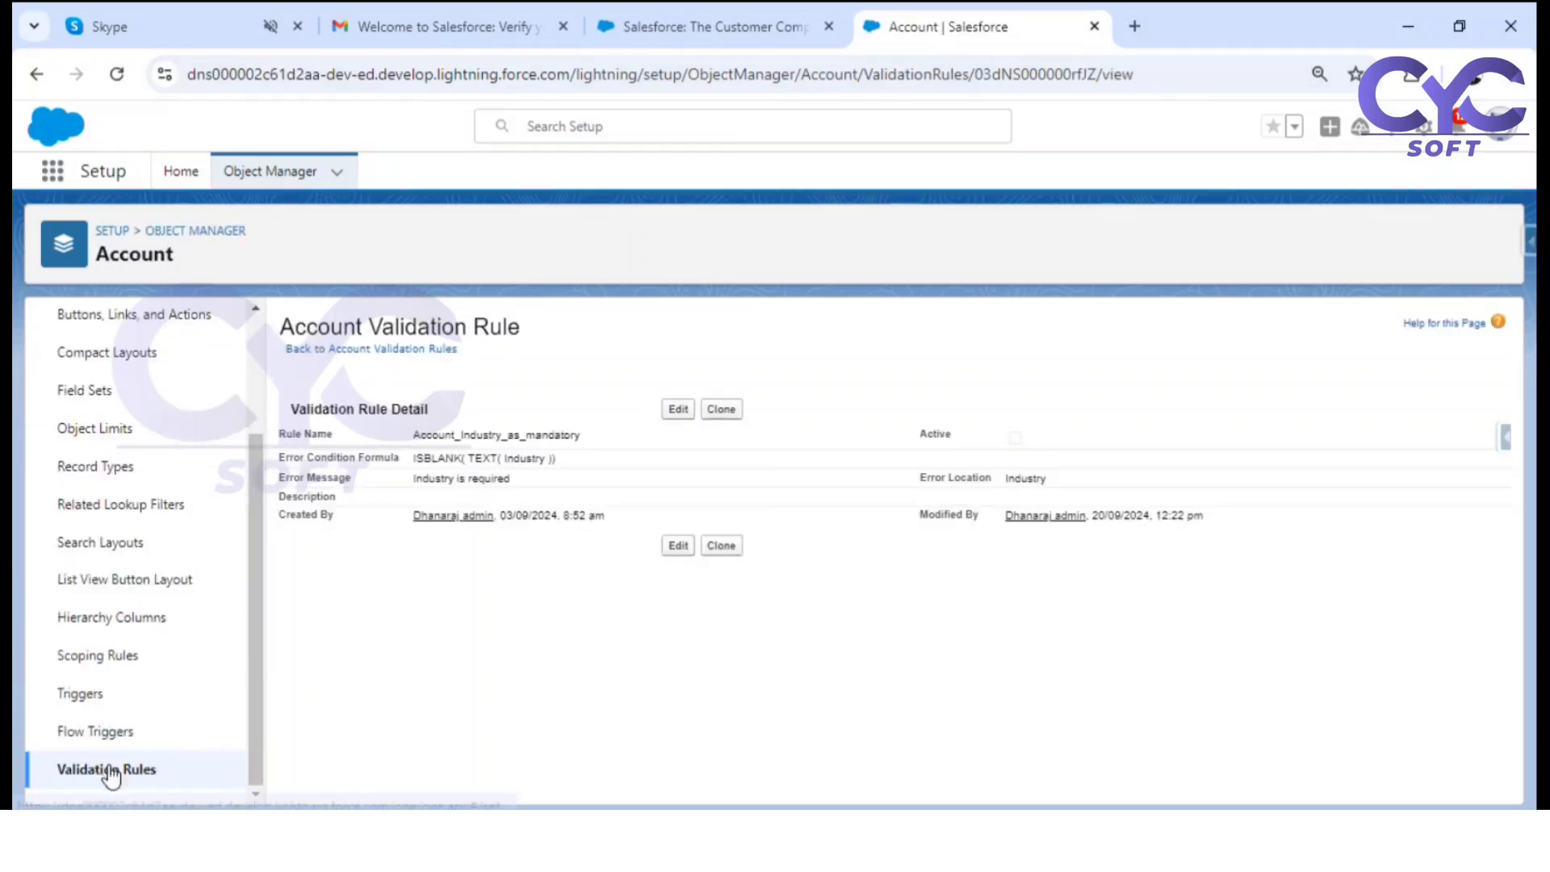
Step: Make the AccountPhonemandatory validation rule inactive and save it
{"action": "left_click", "coordinate": [138, 766]}
{"action": "left_click", "coordinate": [307, 472]}
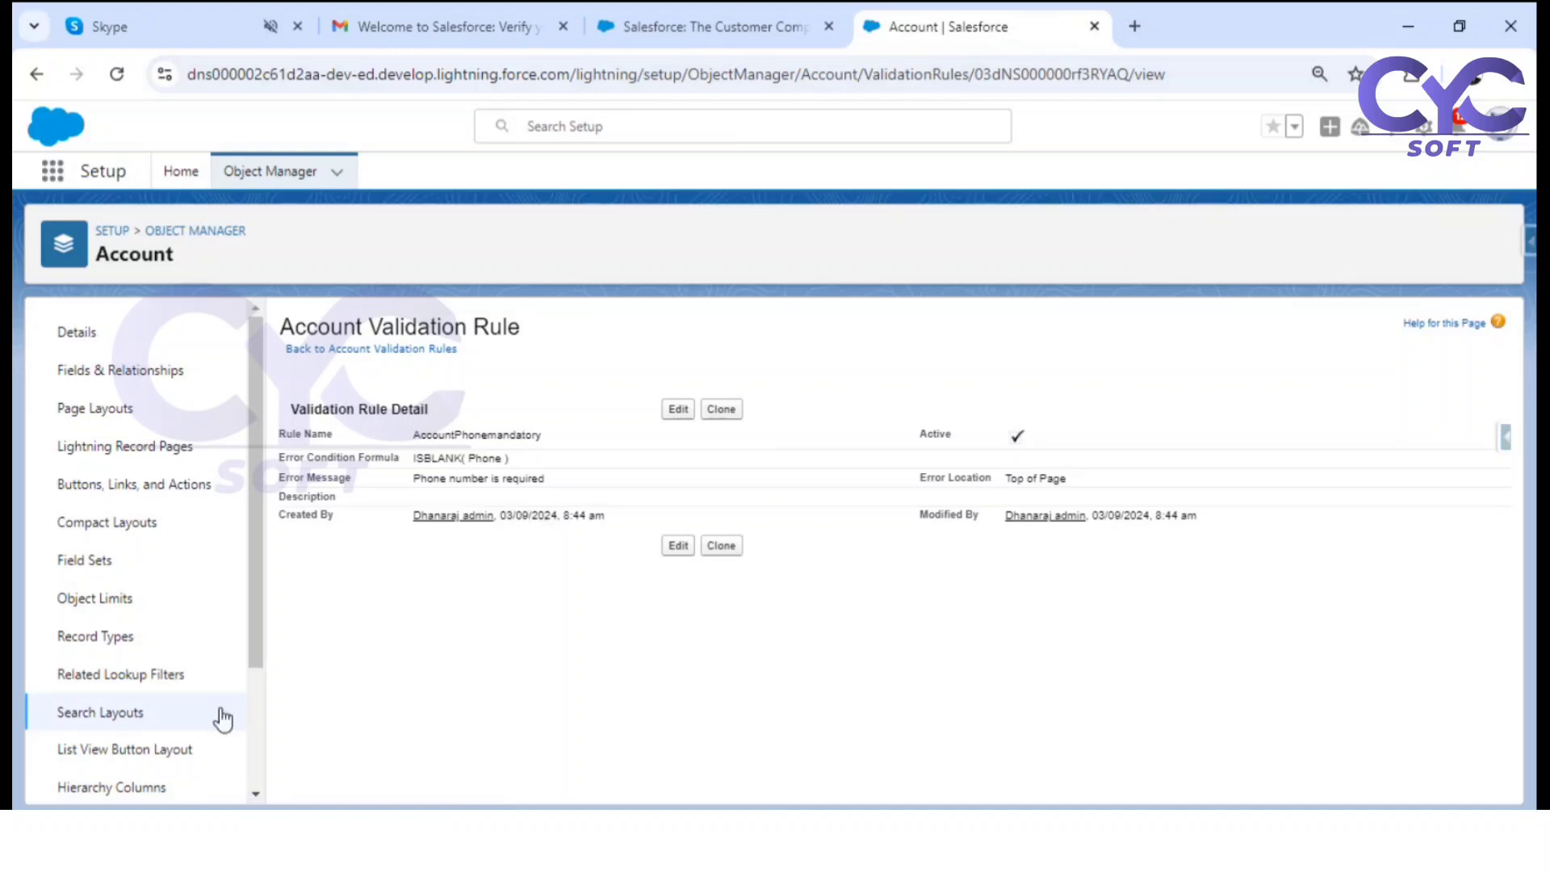
{"action": "left_click", "coordinate": [676, 409]}
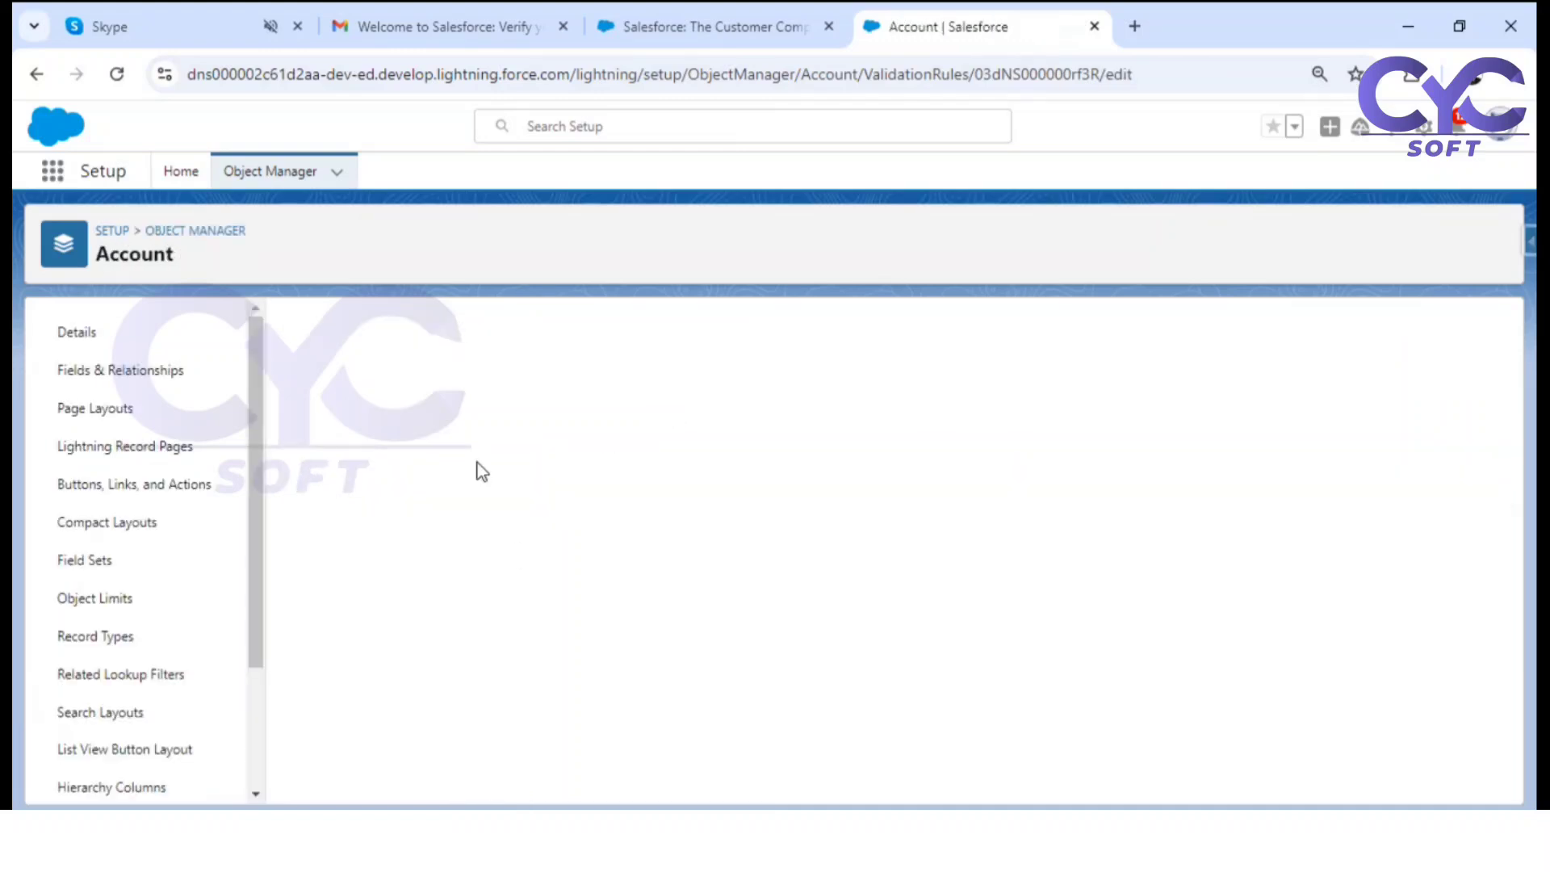
{"action": "left_click", "coordinate": [664, 418]}
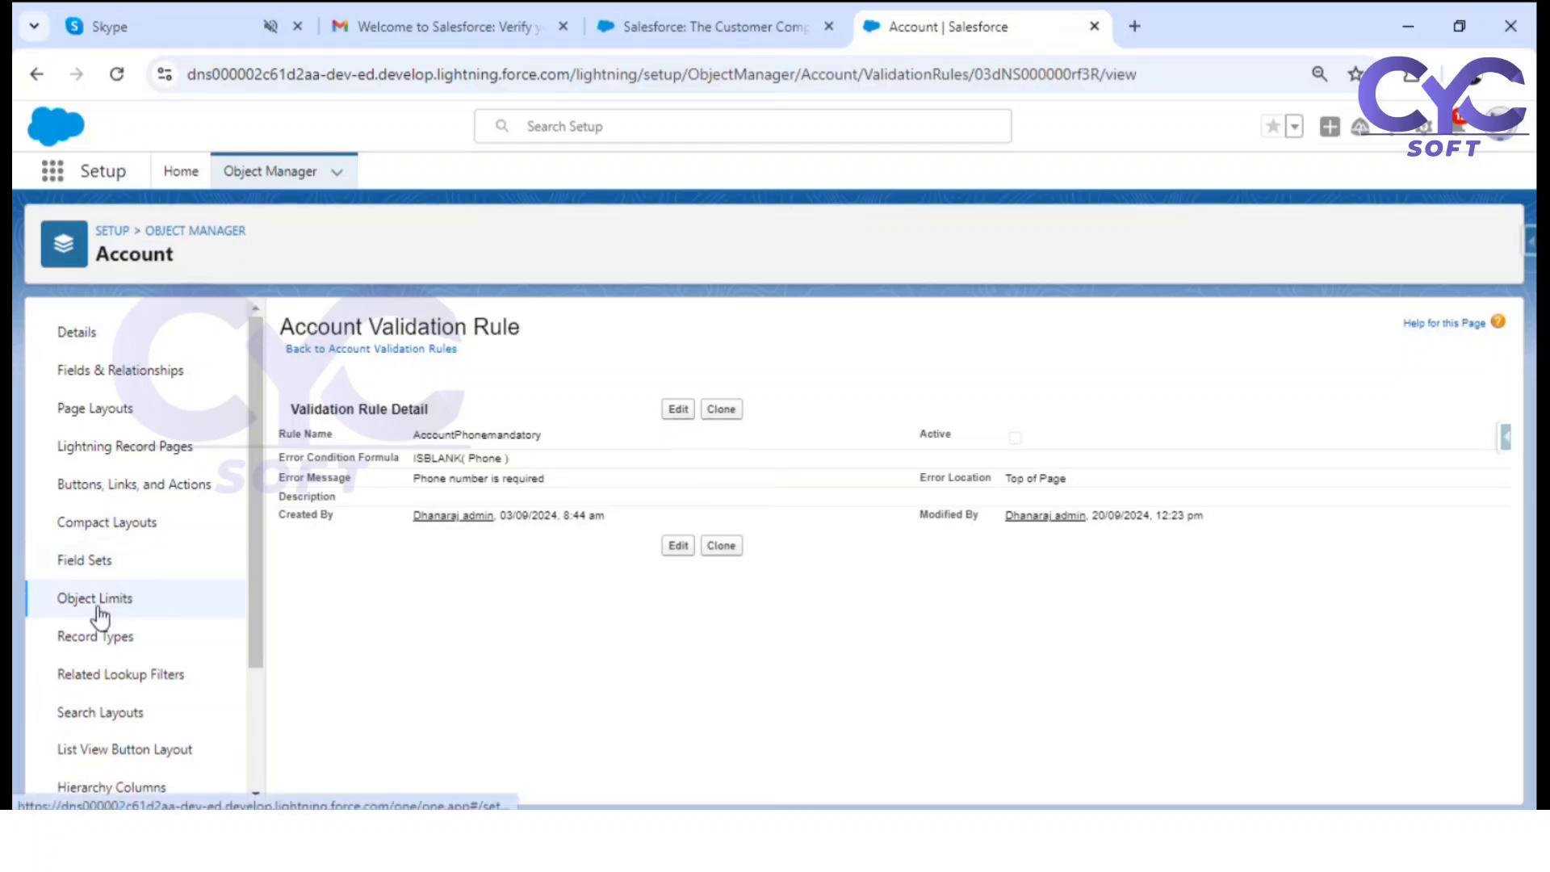
Step: Open the Edge Communications account from Accounts and view its Details tab
{"action": "left_click", "coordinate": [47, 176]}
{"action": "type", "text": "acc"}
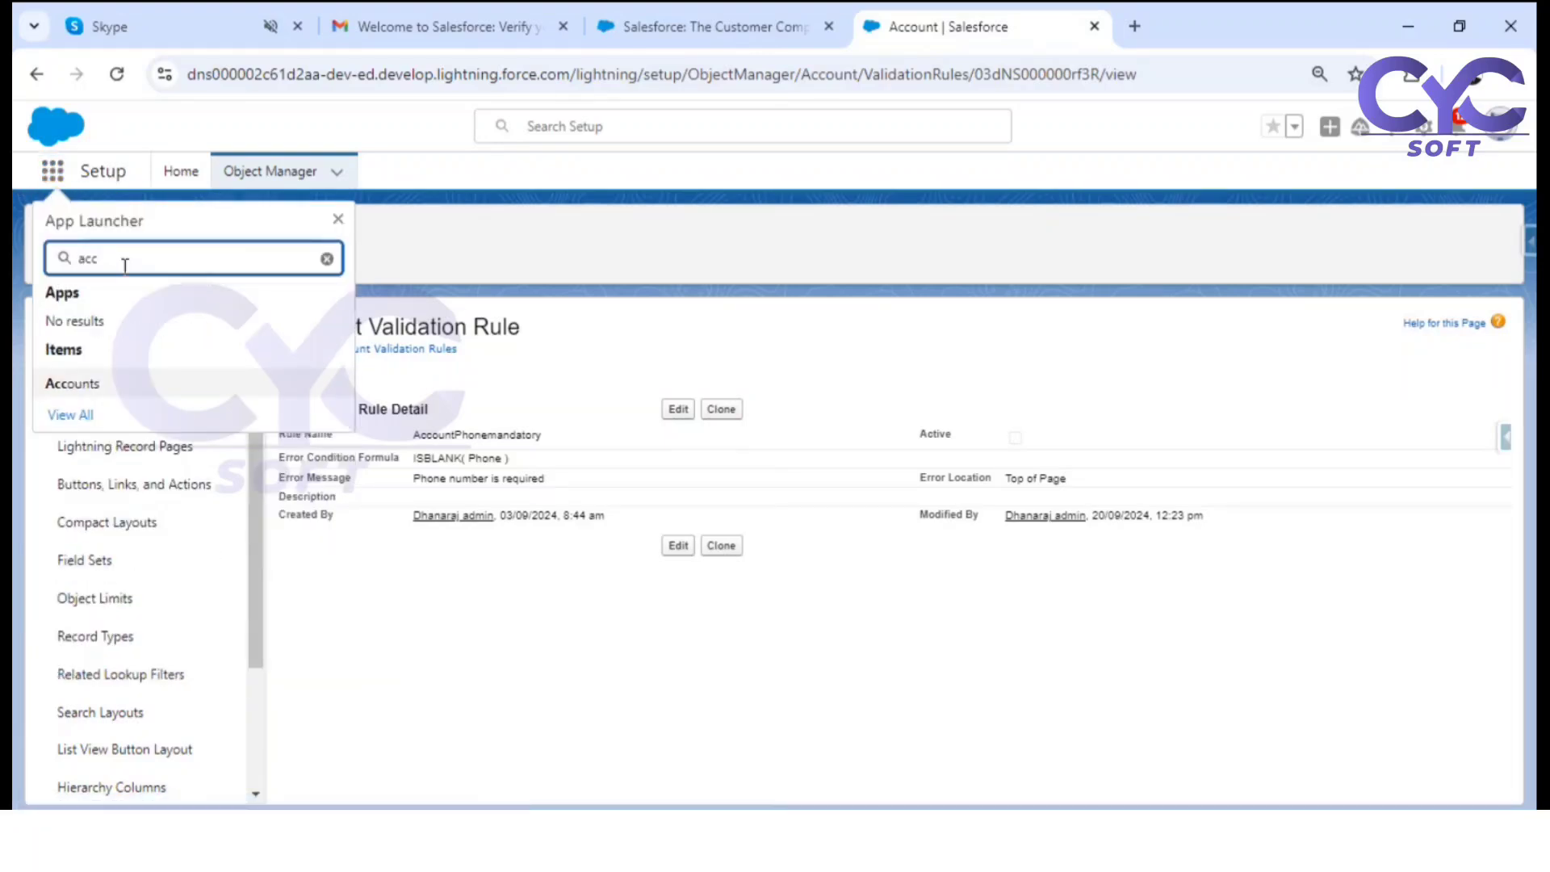
{"action": "left_click", "coordinate": [93, 386]}
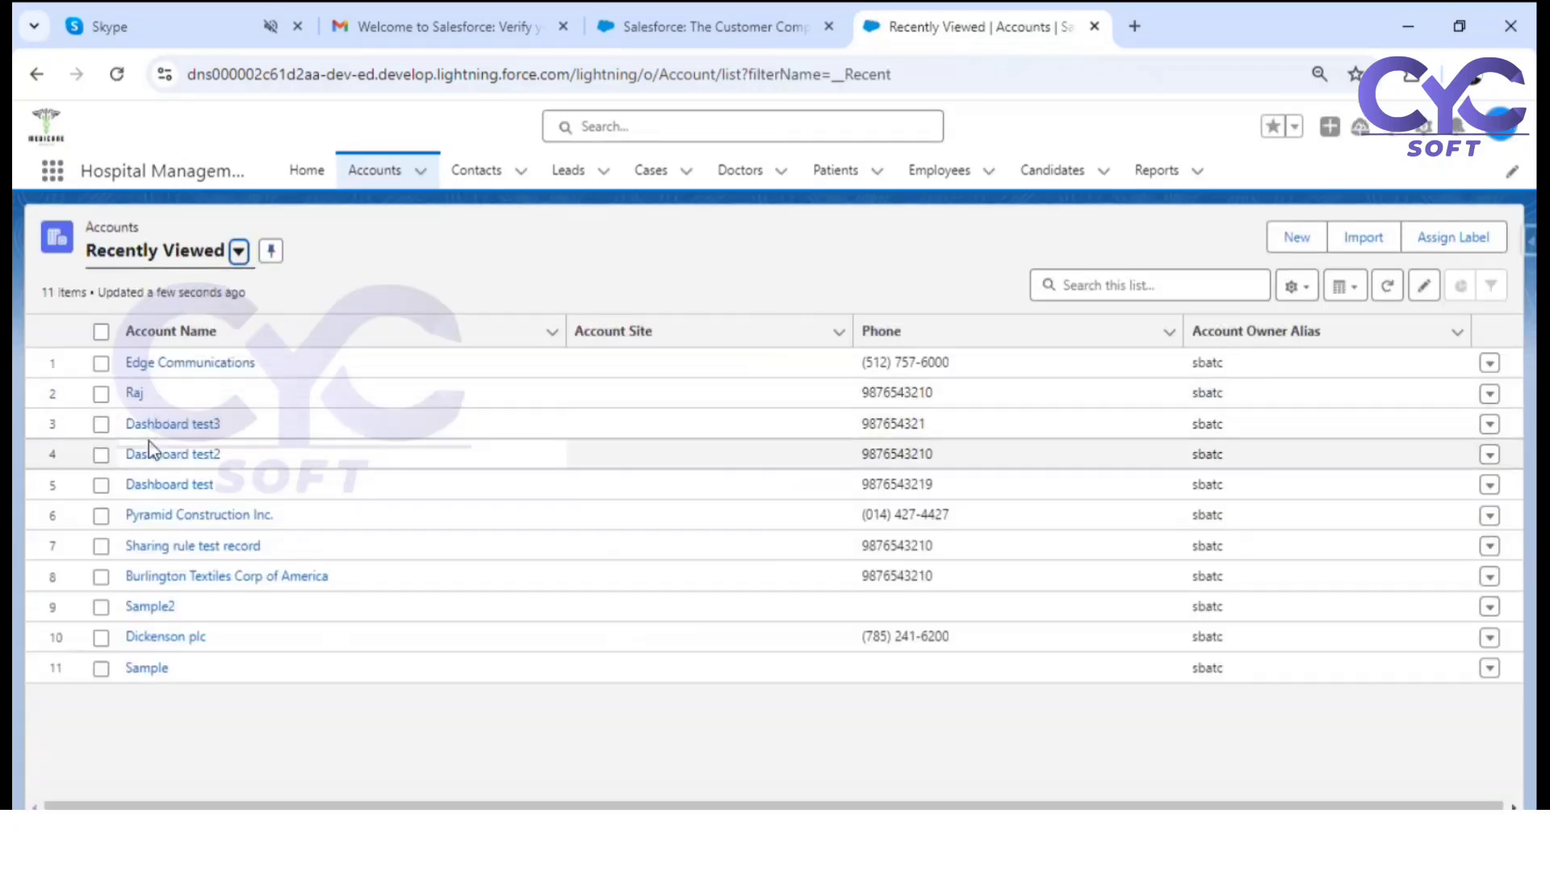
{"action": "left_click", "coordinate": [176, 363]}
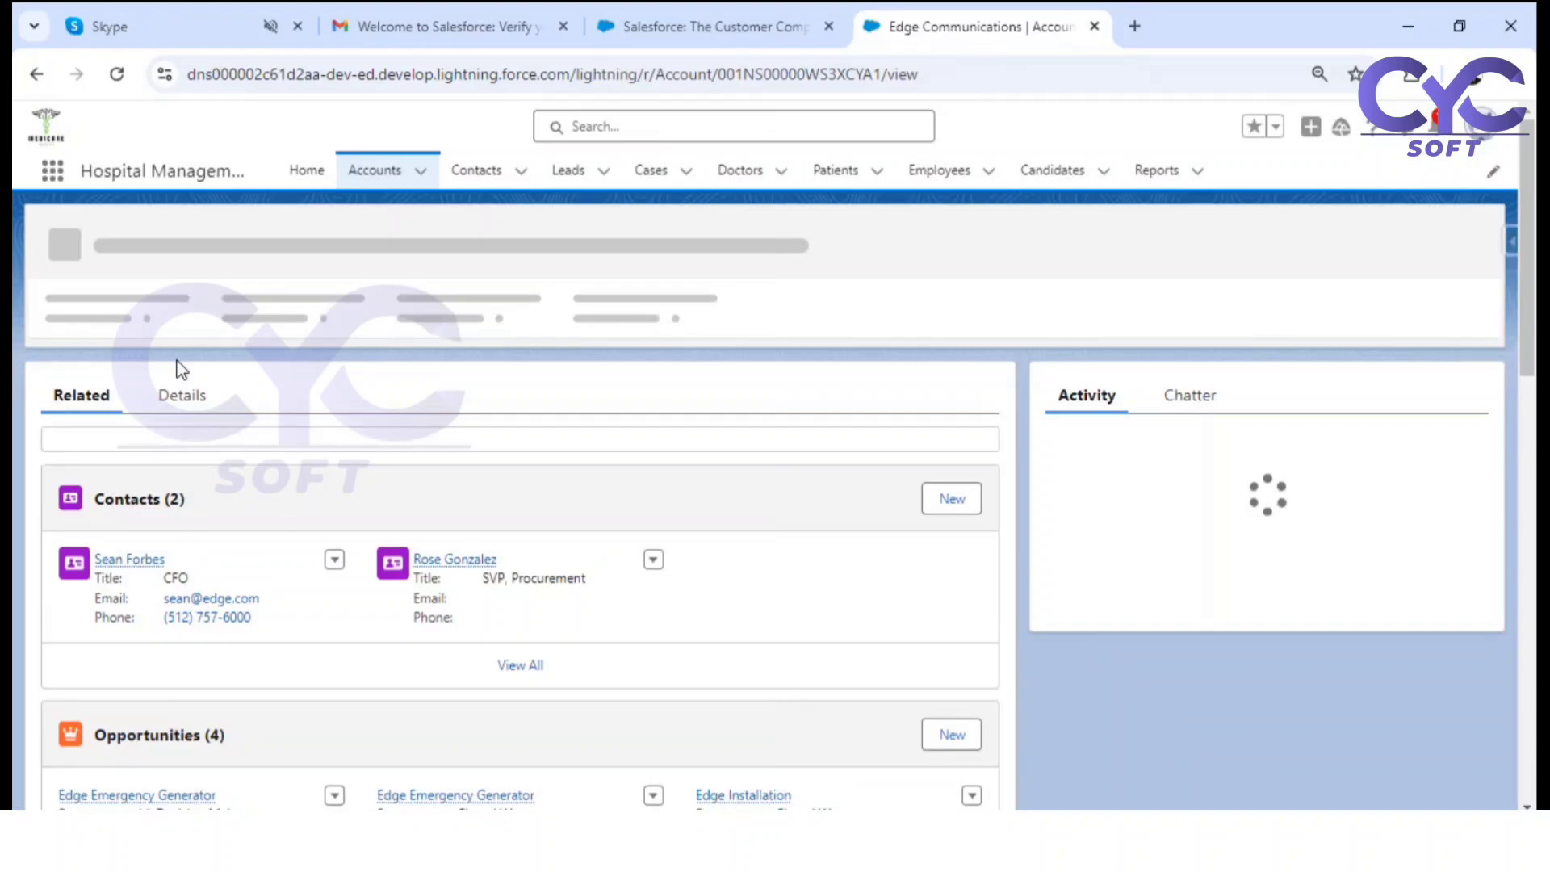
{"action": "left_click", "coordinate": [176, 389]}
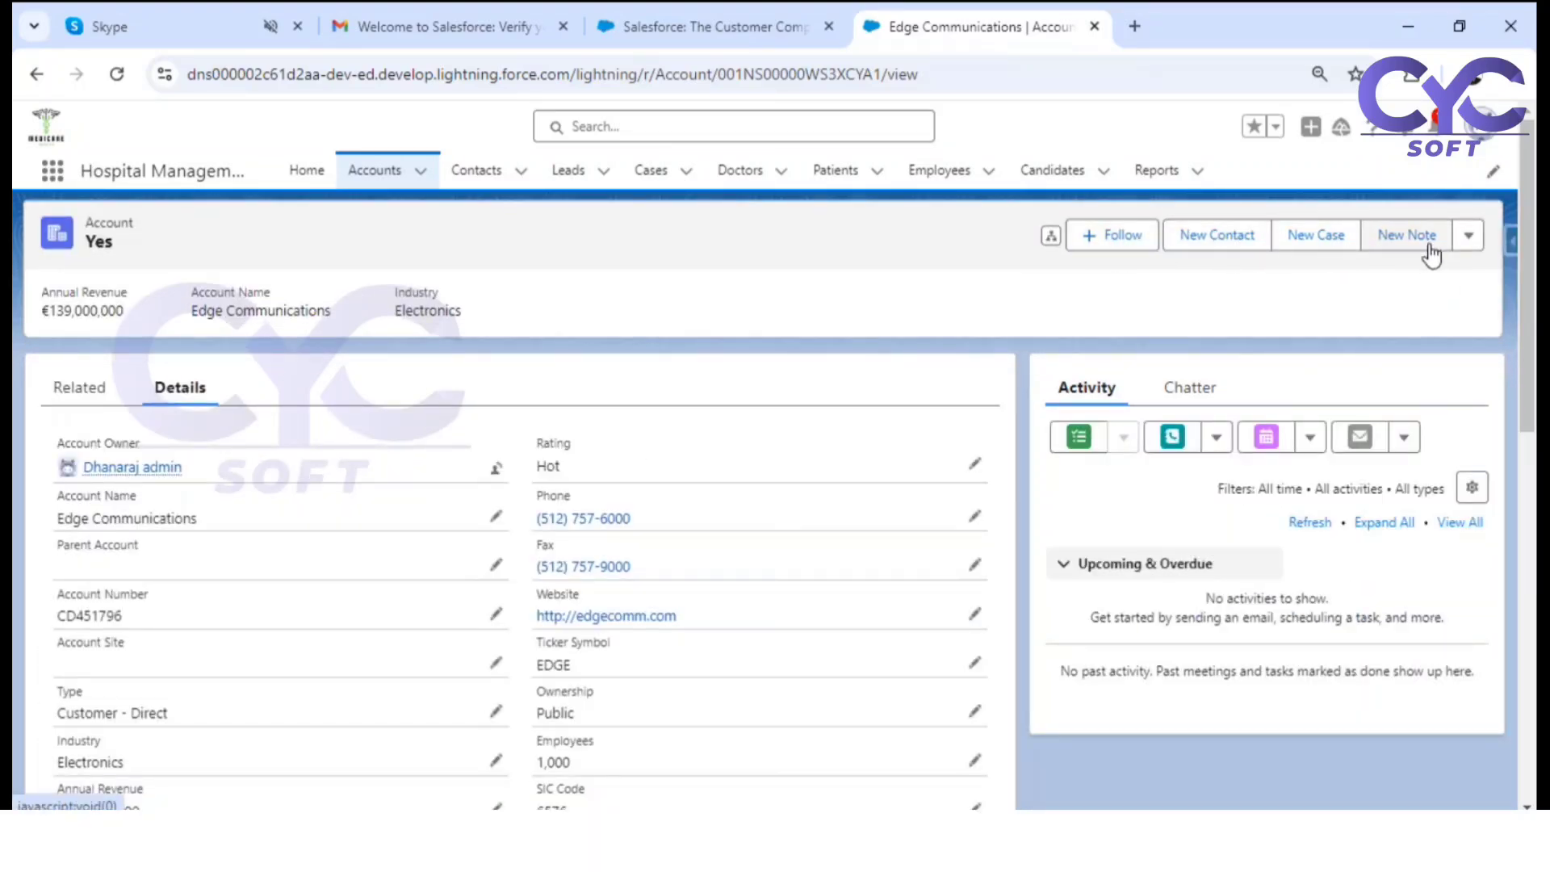
{"action": "left_click", "coordinate": [1468, 235]}
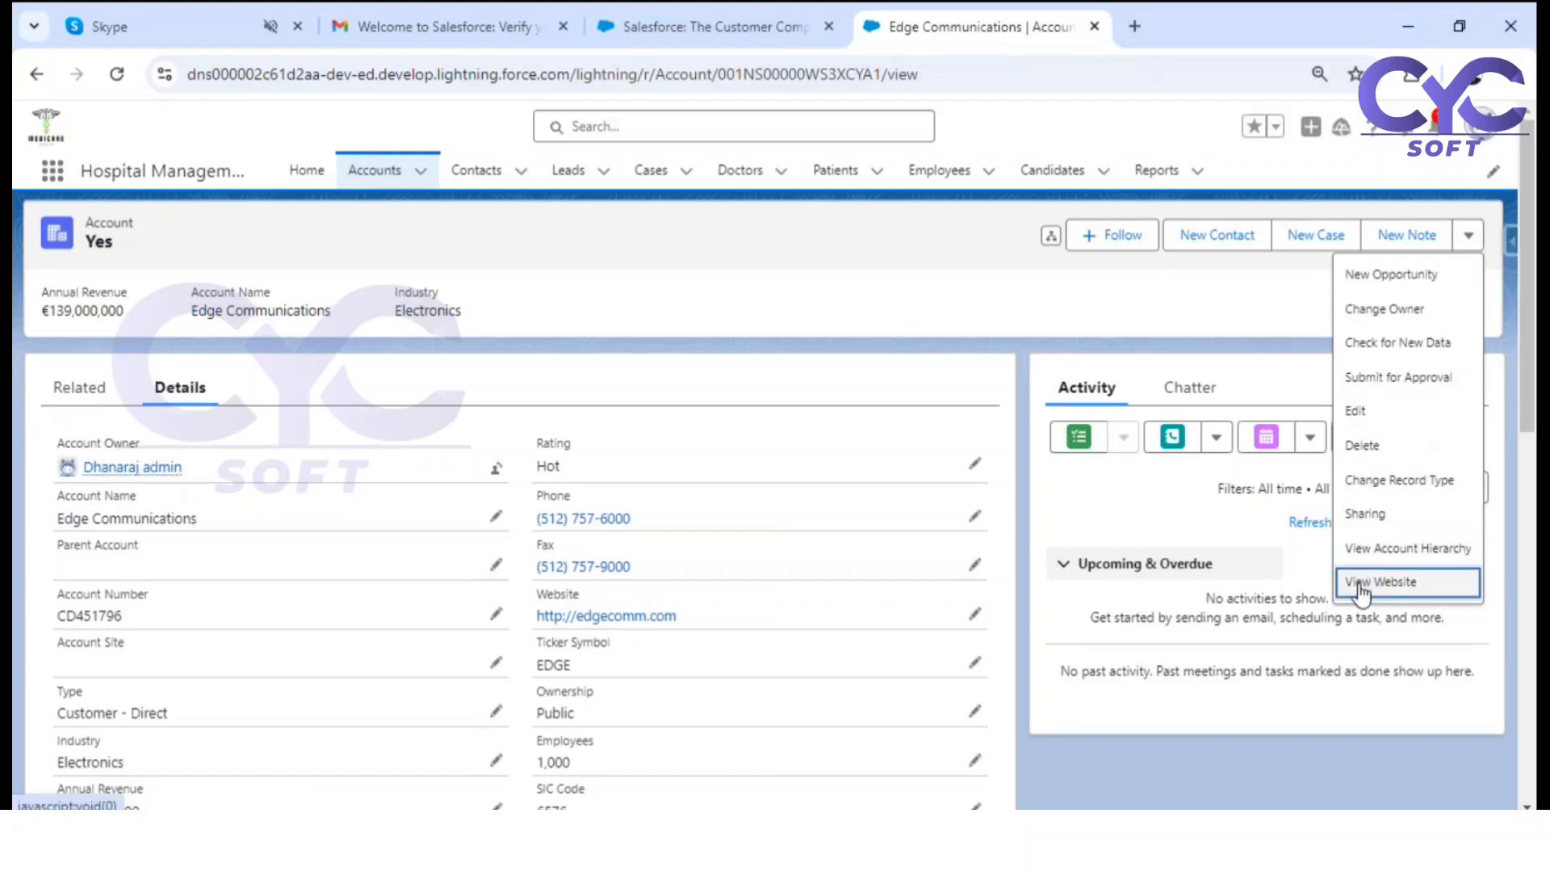
{"action": "left_click", "coordinate": [1028, 299]}
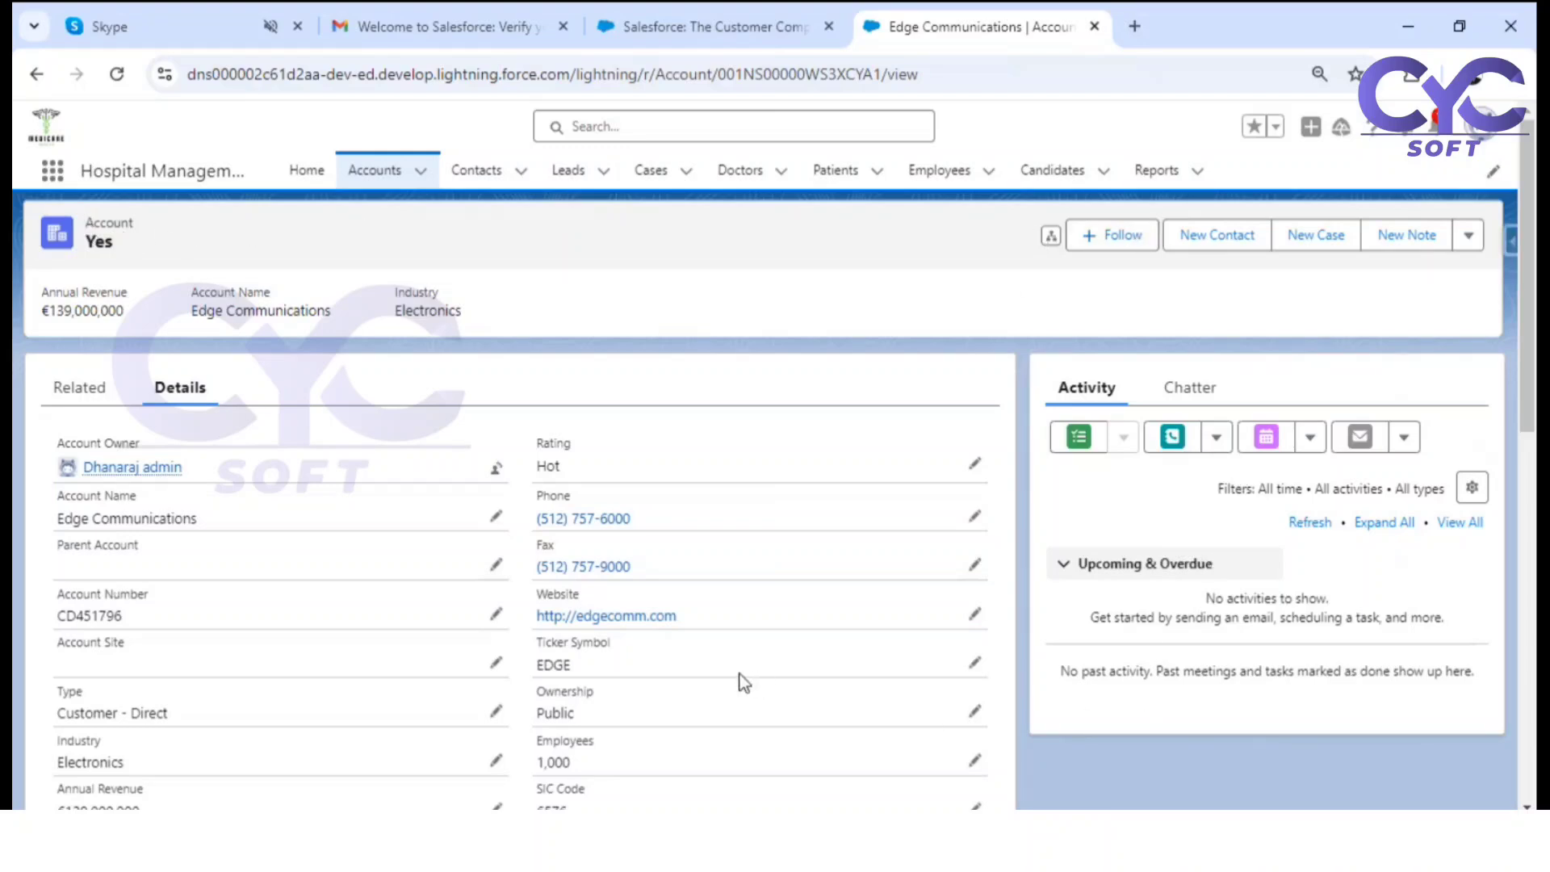
Step: Open the Account Layout editor showing its Mobile & Lightning Actions palette
{"action": "left_click", "coordinate": [1400, 131]}
{"action": "left_click", "coordinate": [1300, 394]}
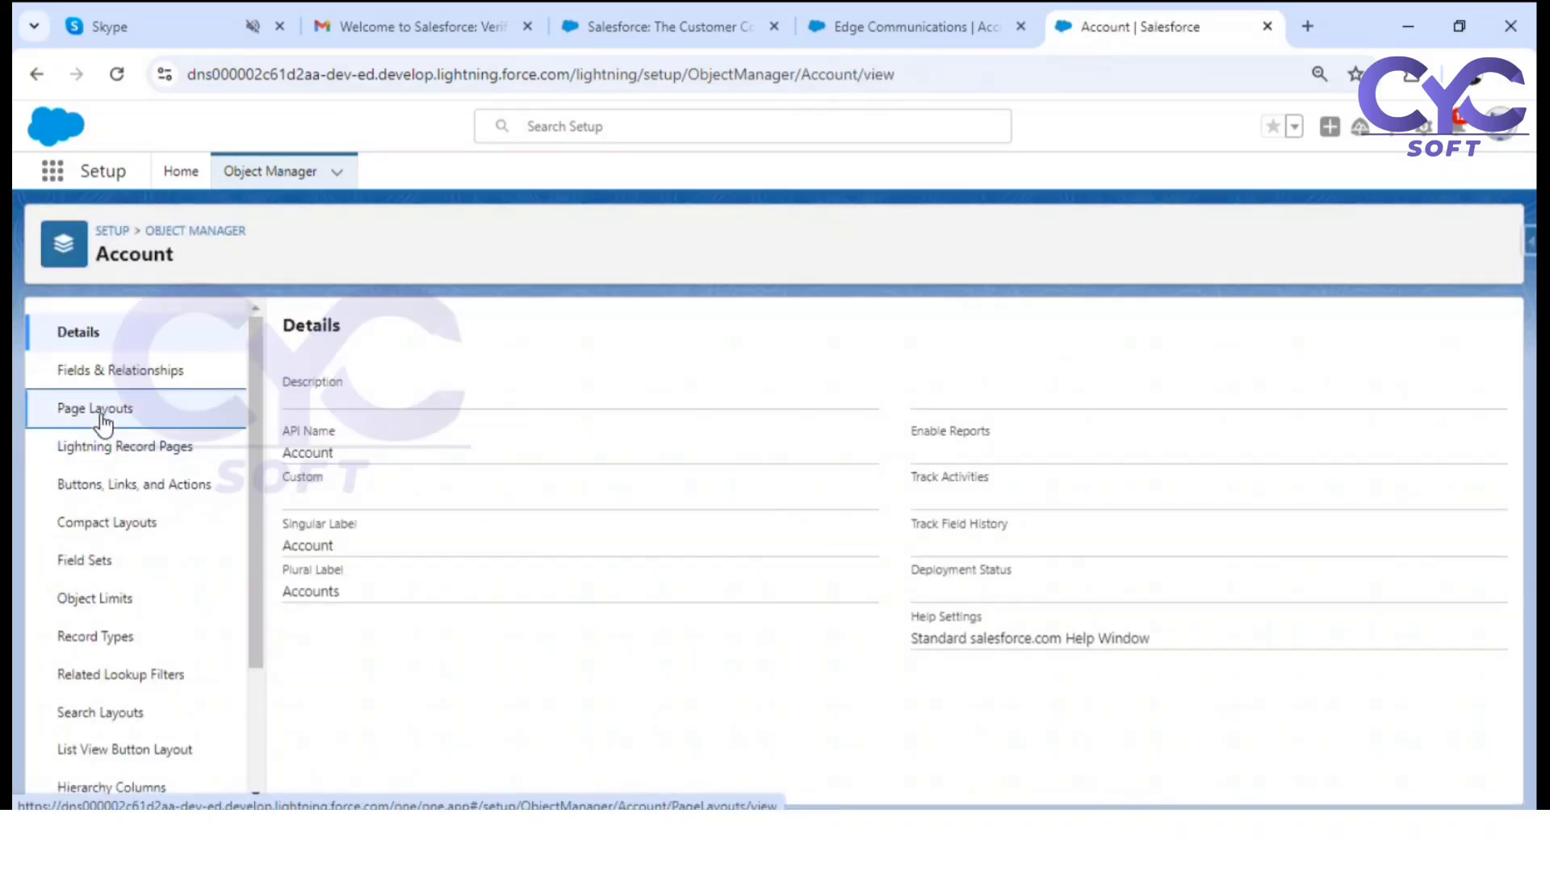
{"action": "left_click", "coordinate": [102, 426]}
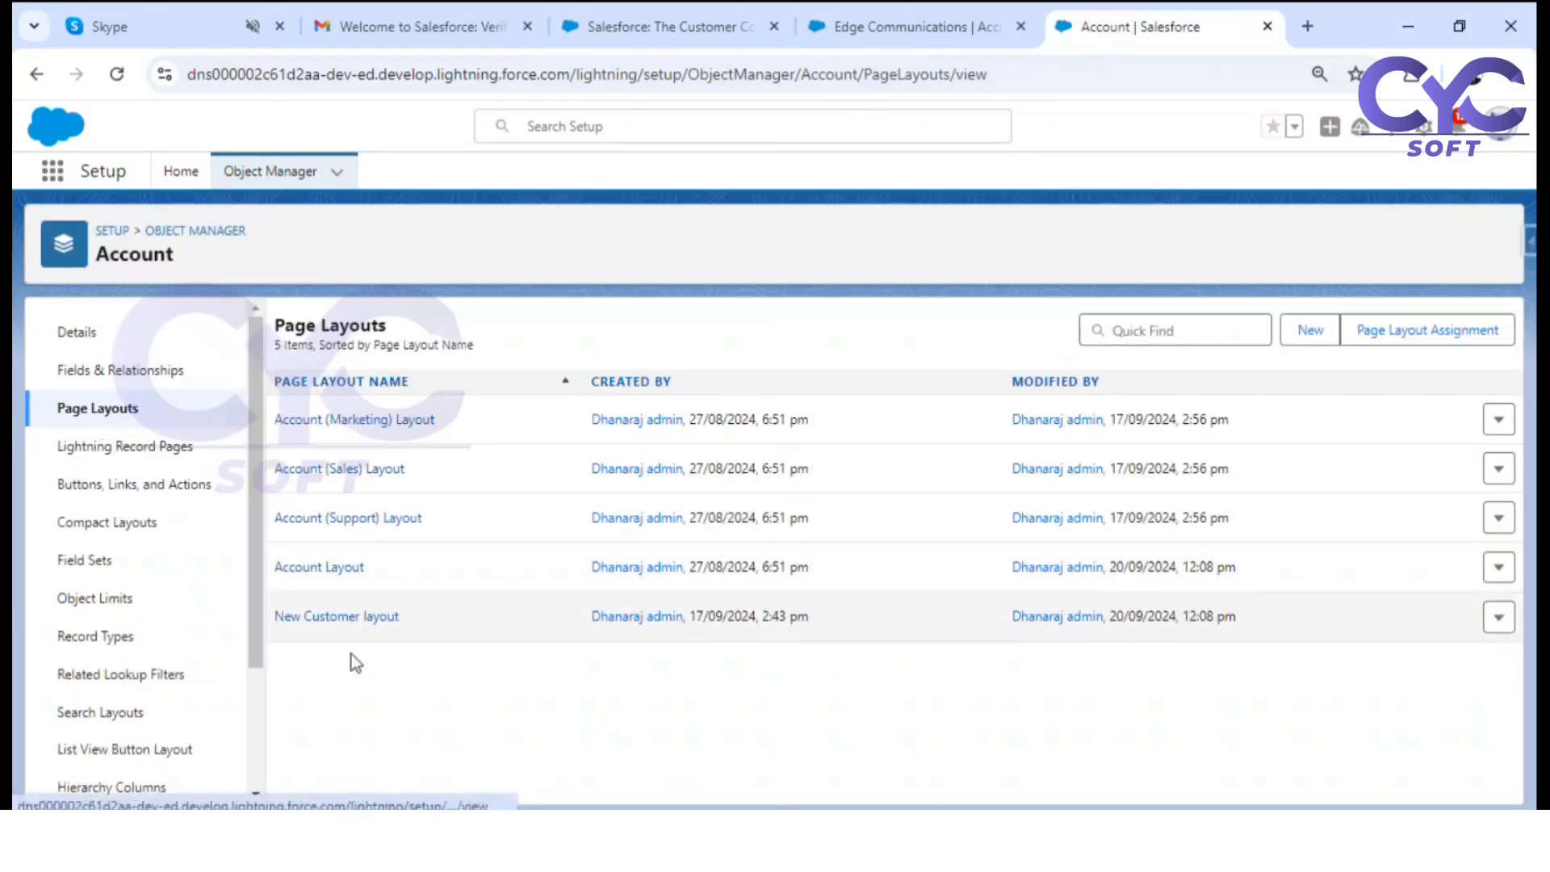
{"action": "left_click", "coordinate": [342, 569]}
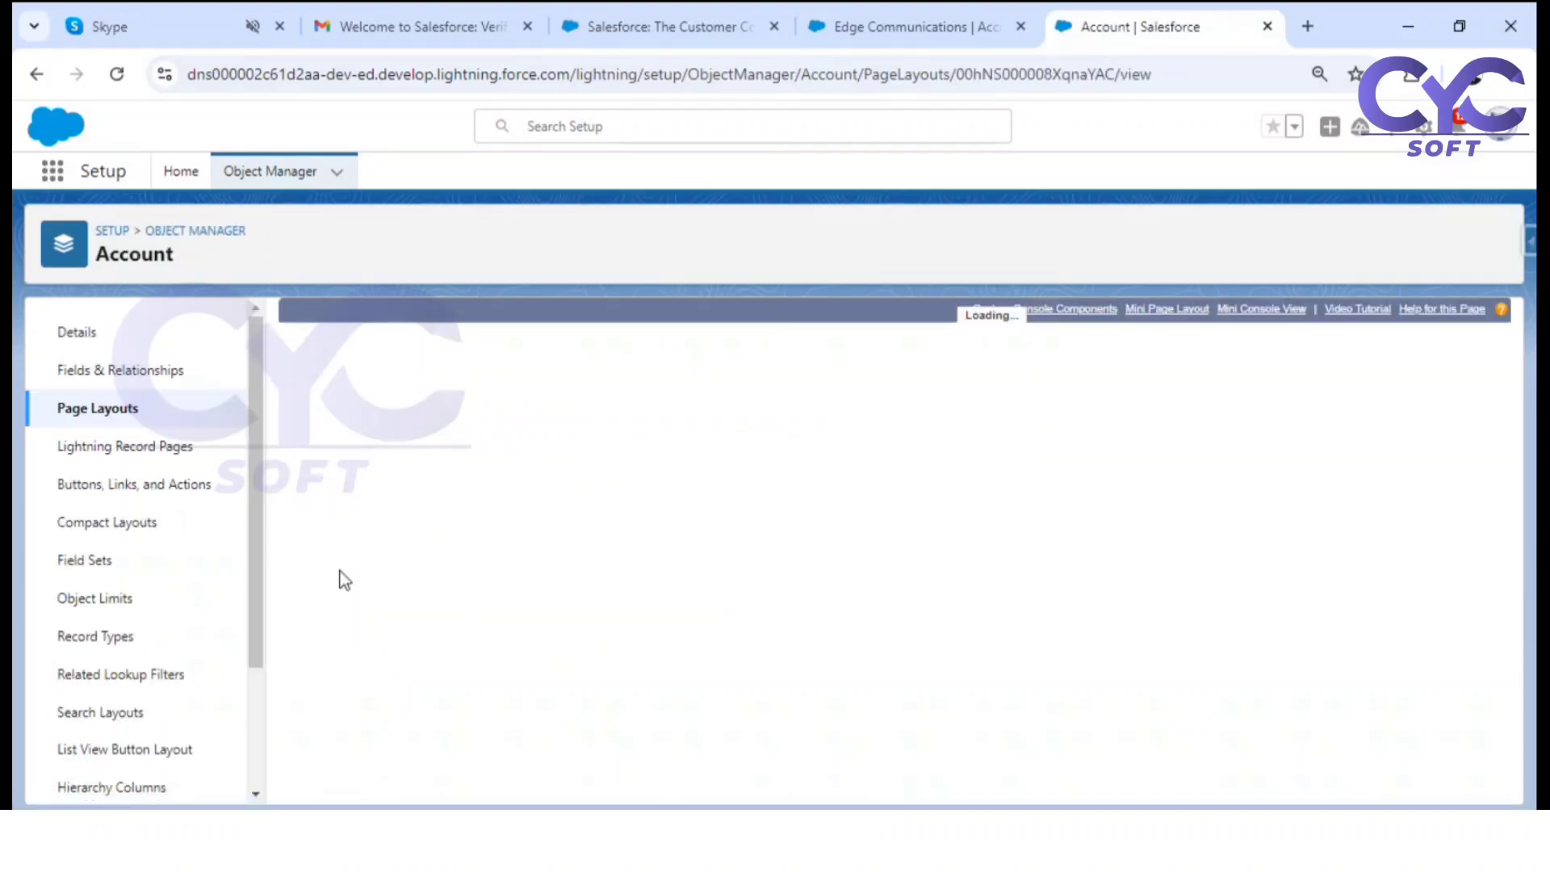
{"action": "left_click", "coordinate": [335, 444]}
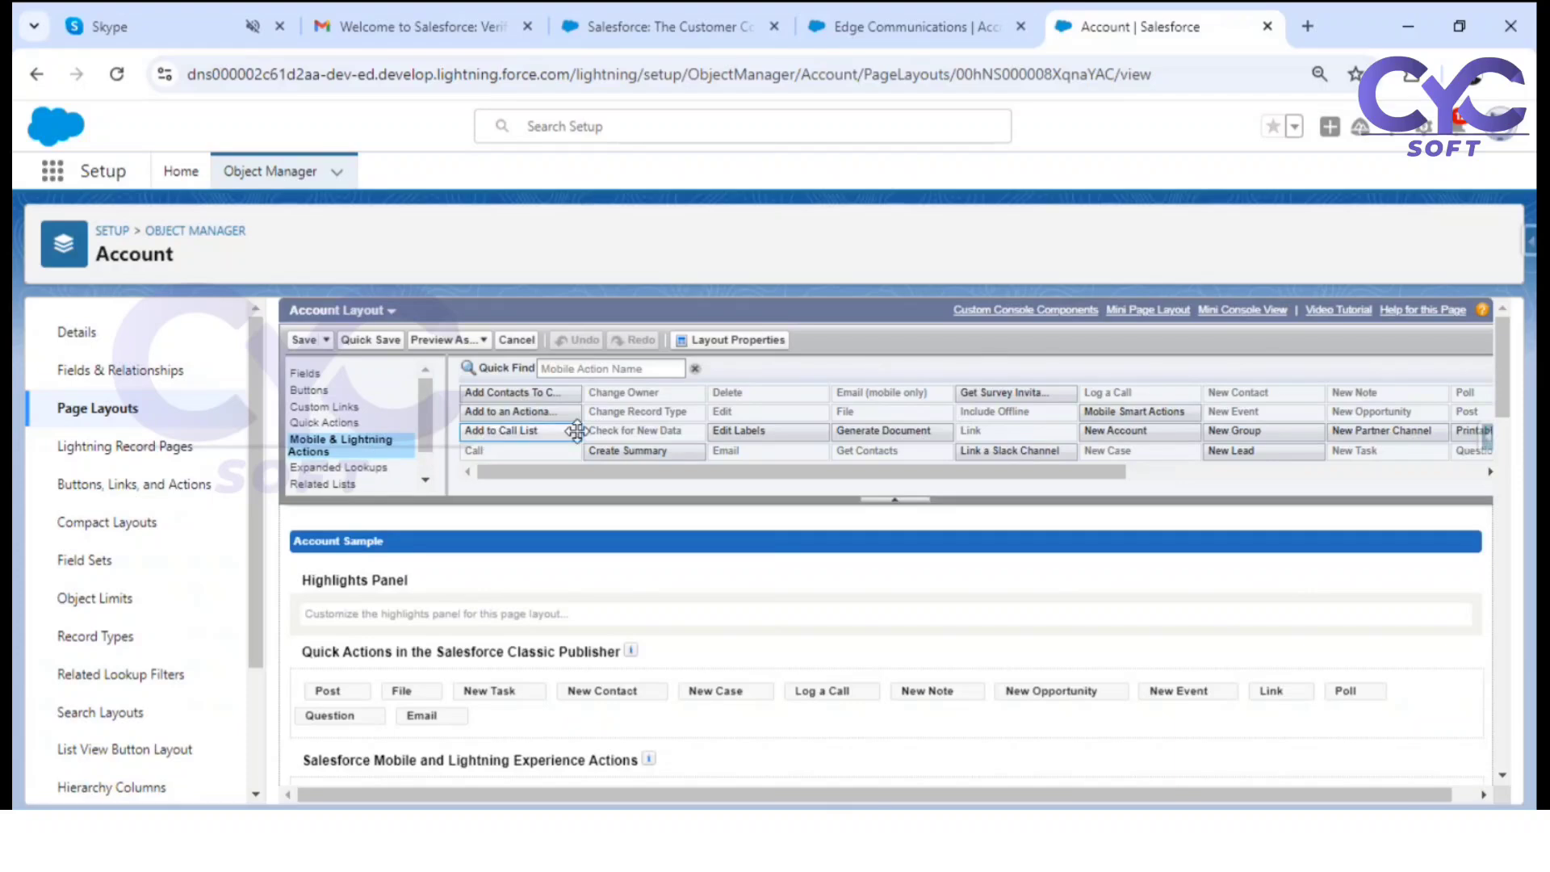
Step: Add Quick Contact to the Salesforce Mobile and Lightning Experience Actions section and save the layout
{"action": "left_click_drag", "start_coordinate": [1014, 469], "coordinate": [1216, 475]}
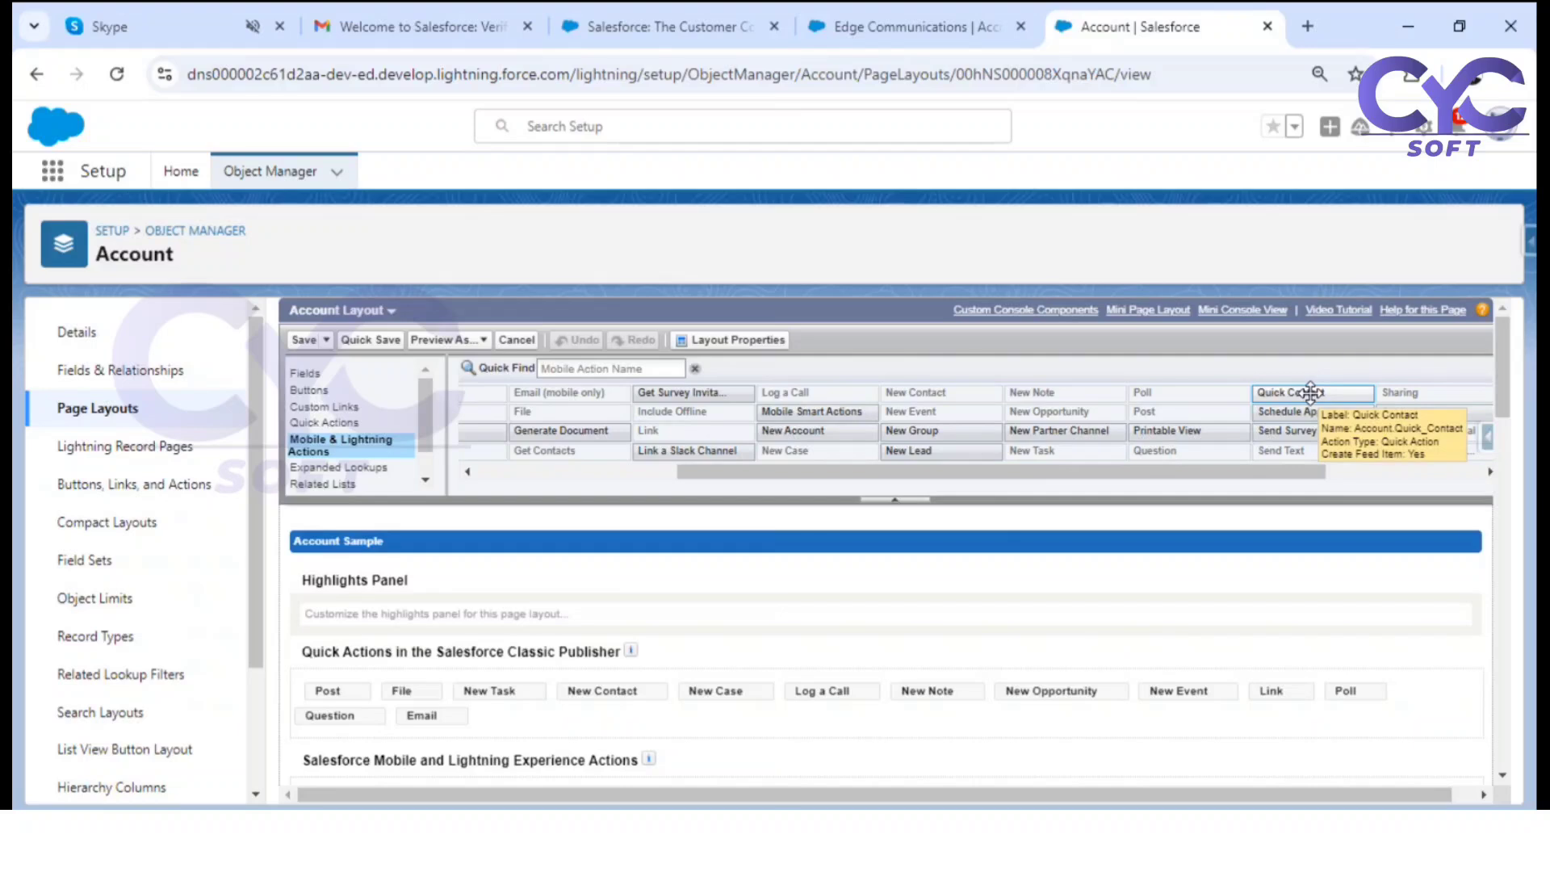
{"action": "left_click_drag", "start_coordinate": [1308, 393], "coordinate": [360, 724]}
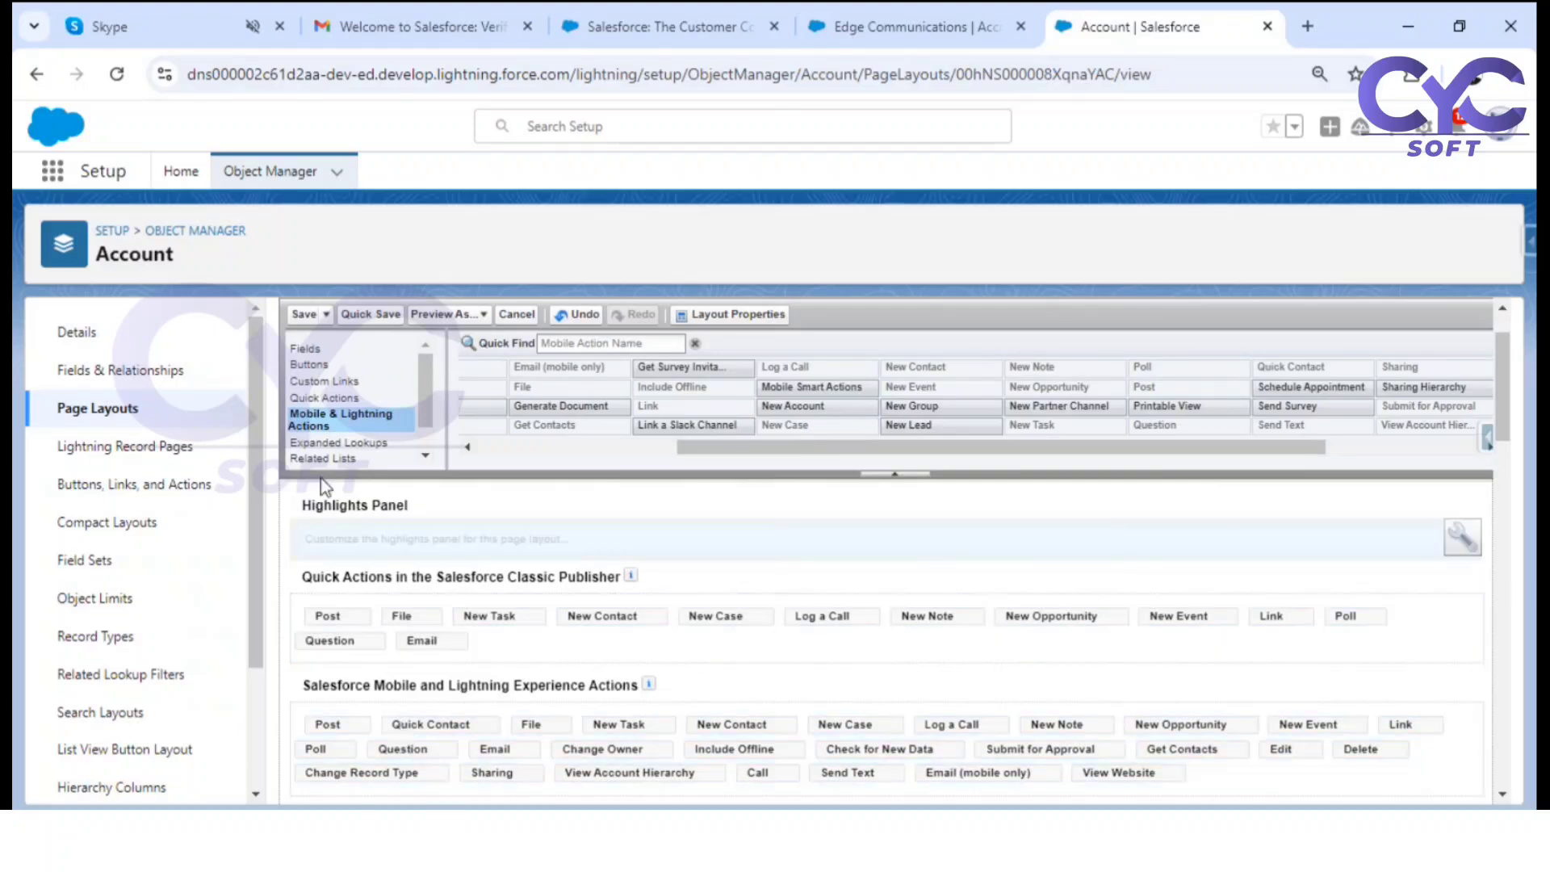
{"action": "left_click", "coordinate": [292, 315]}
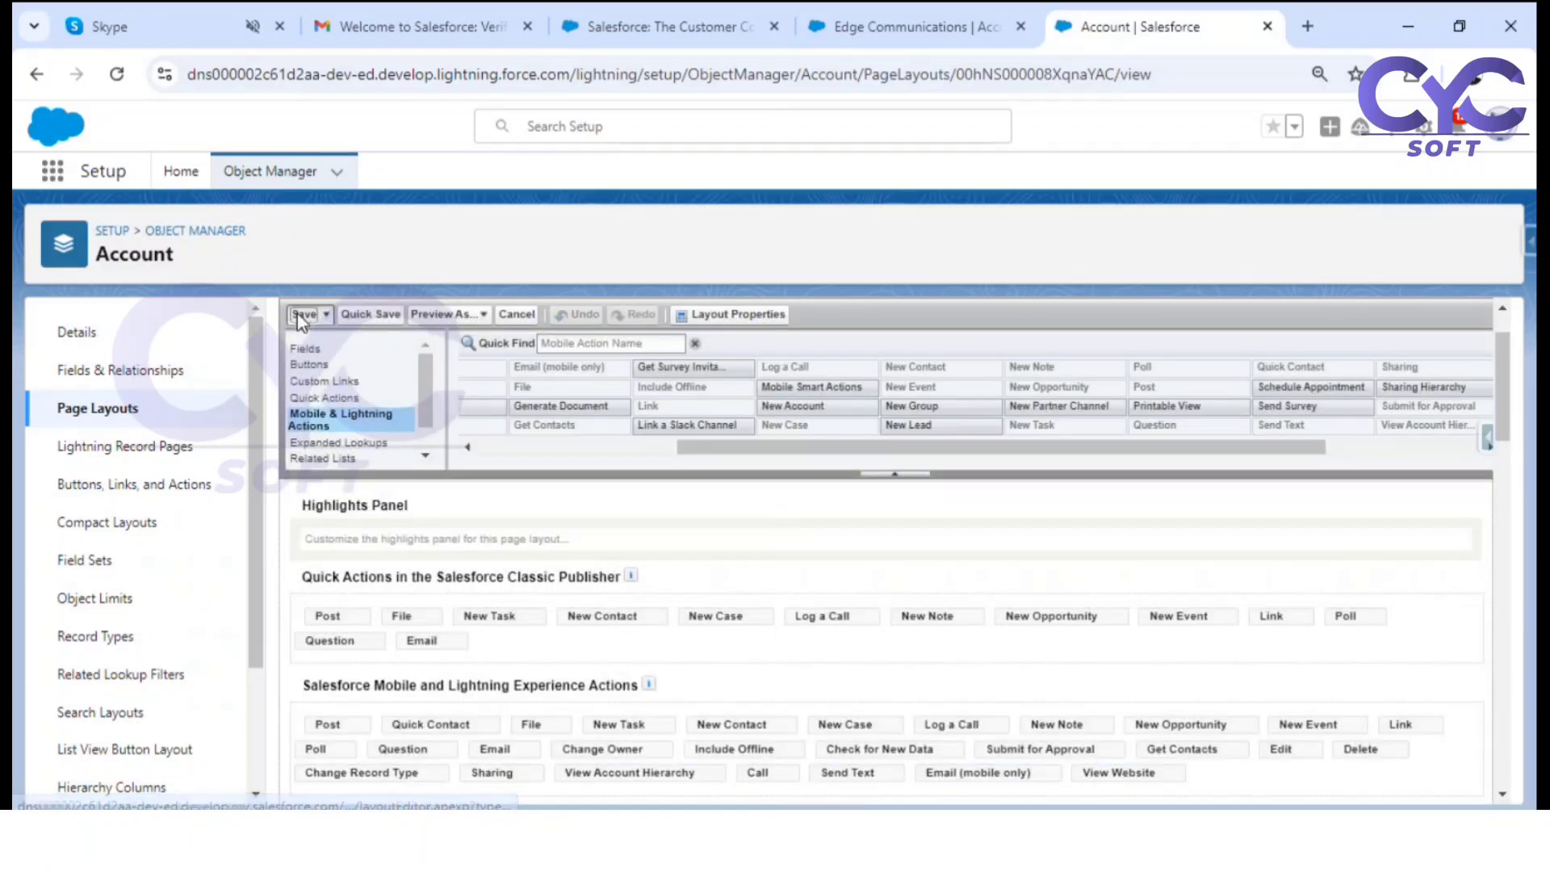
{"action": "left_click", "coordinate": [299, 315]}
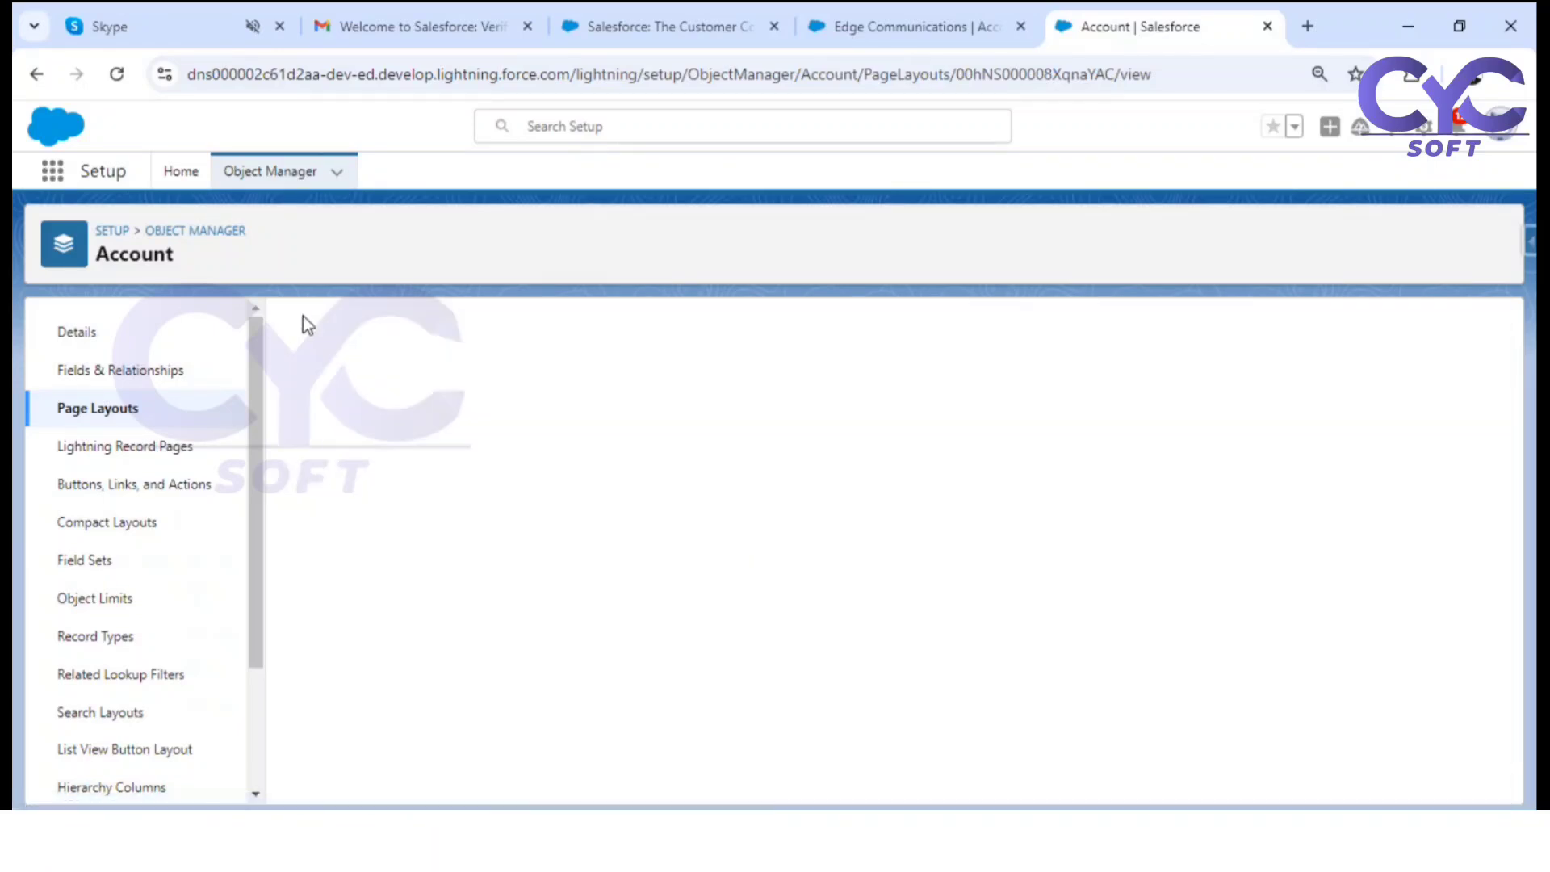
{"action": "left_click", "coordinate": [942, 5]}
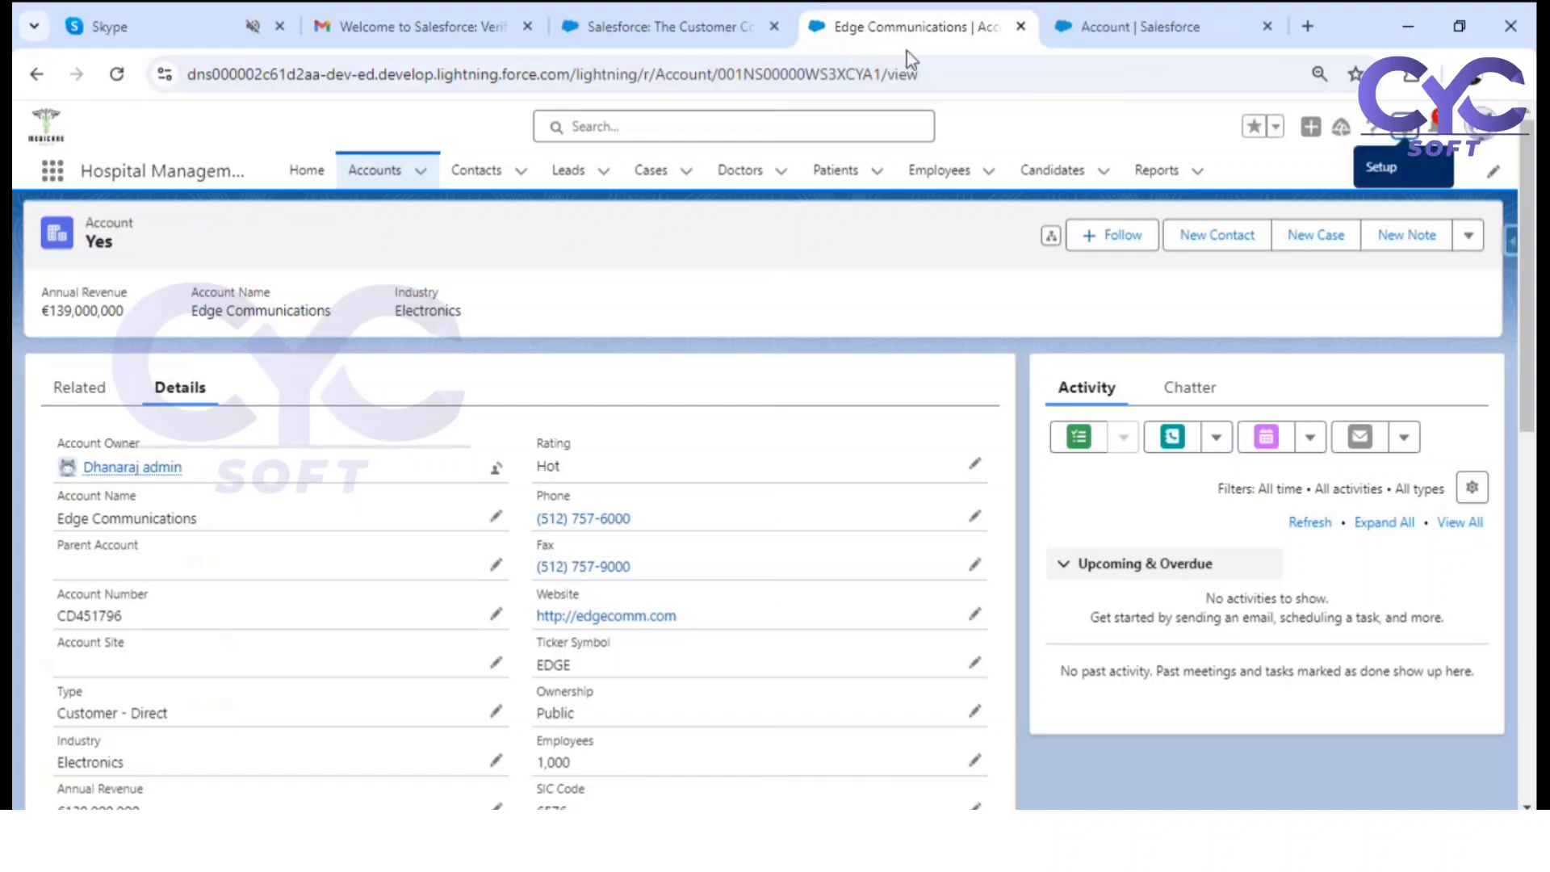
Step: Reload Edge Communications, view its Details, and launch the new Quick Contact action
{"action": "left_click", "coordinate": [117, 74]}
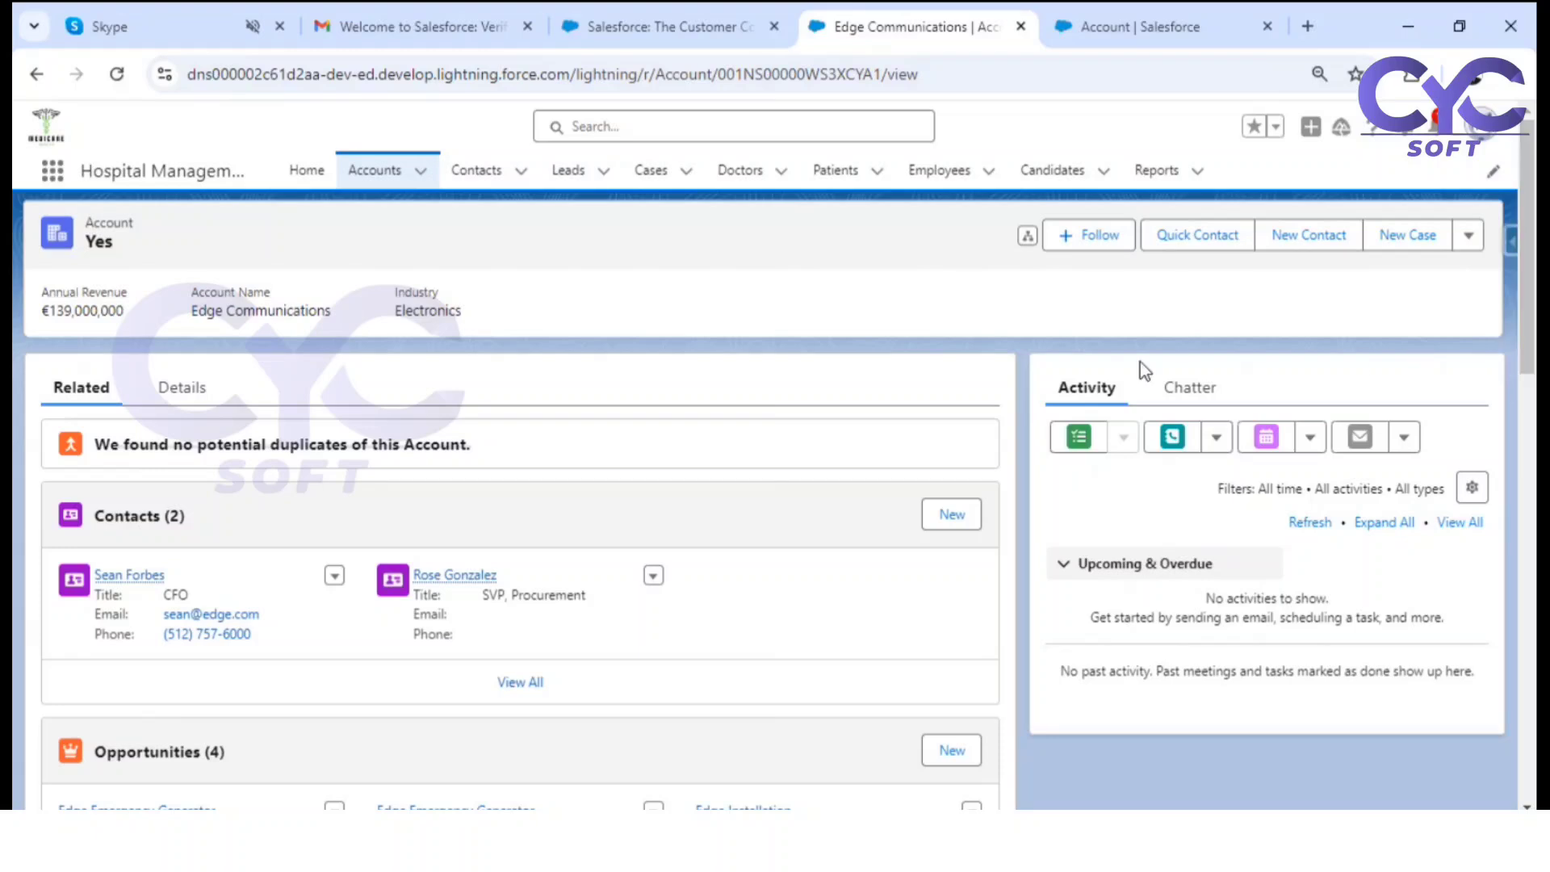
{"action": "left_click", "coordinate": [177, 384]}
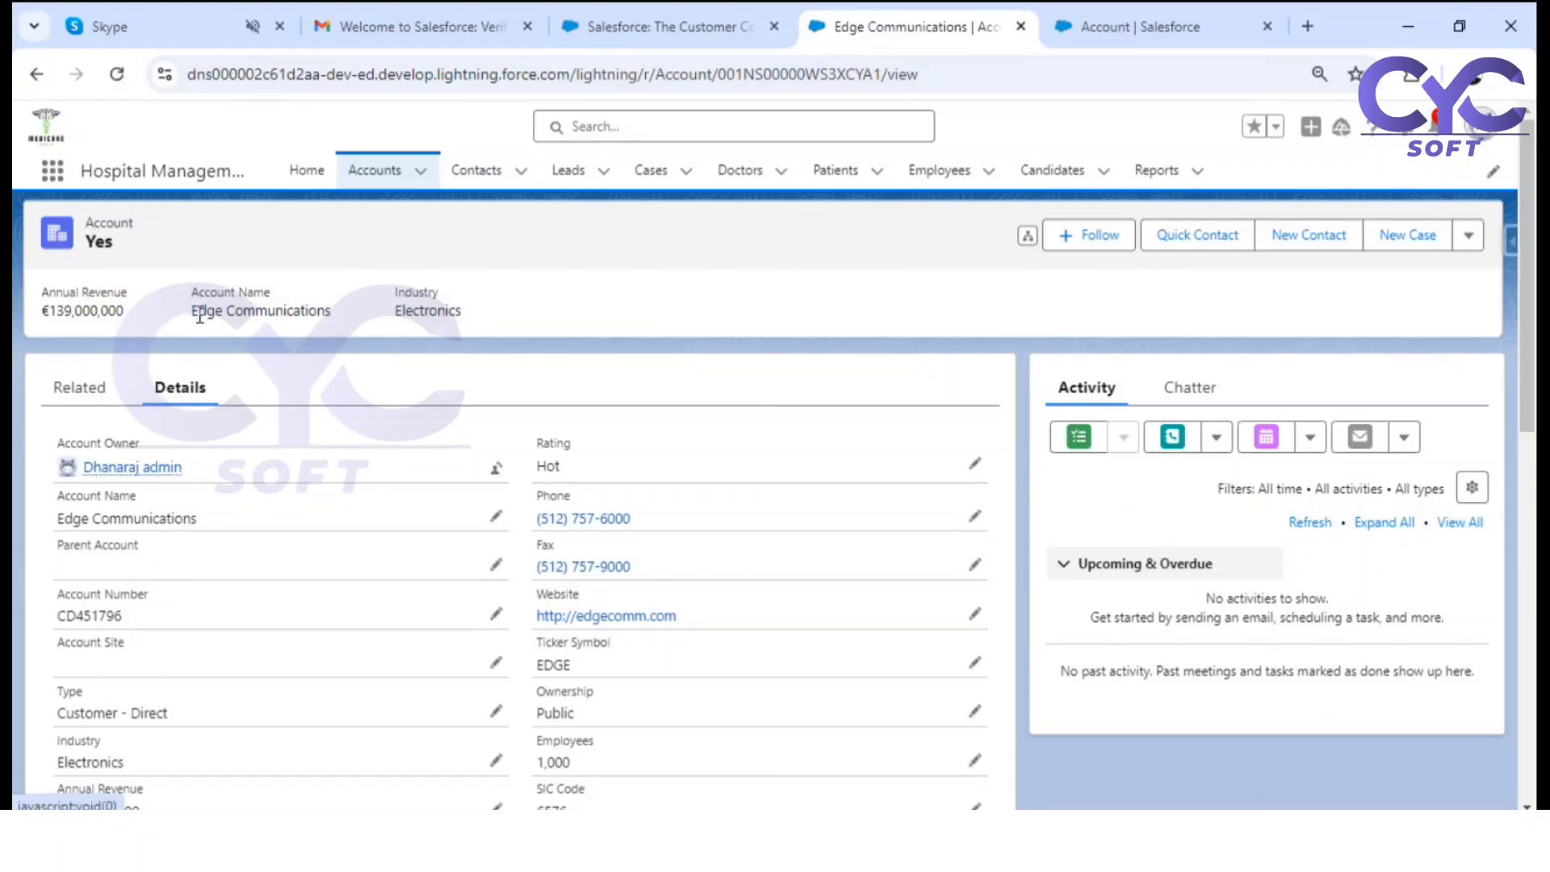
{"action": "left_click_drag", "start_coordinate": [196, 316], "coordinate": [323, 335]}
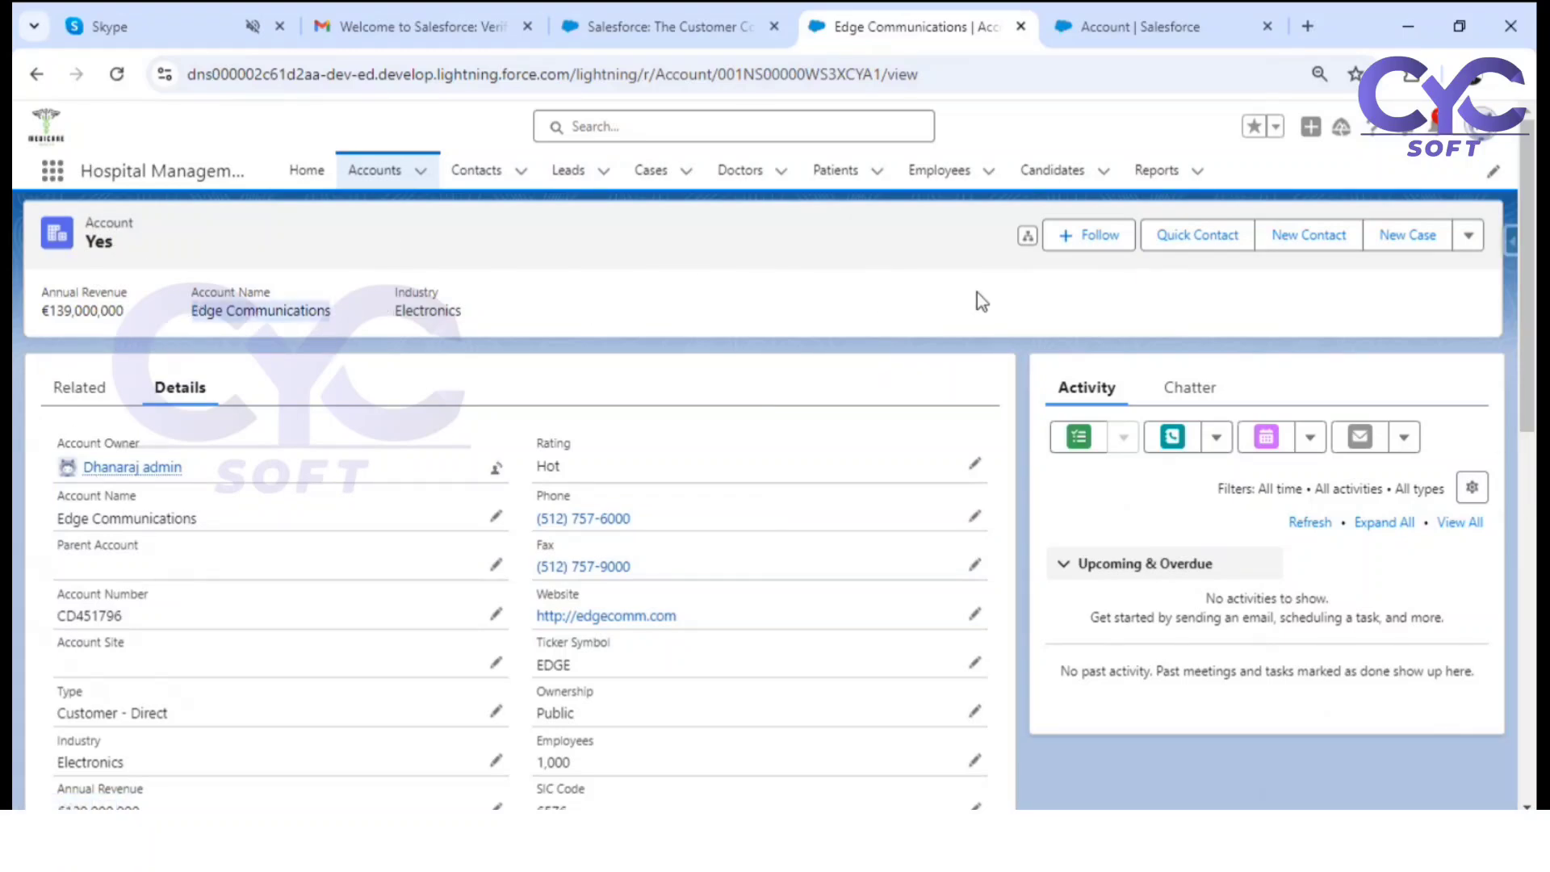
{"action": "left_click", "coordinate": [1224, 238]}
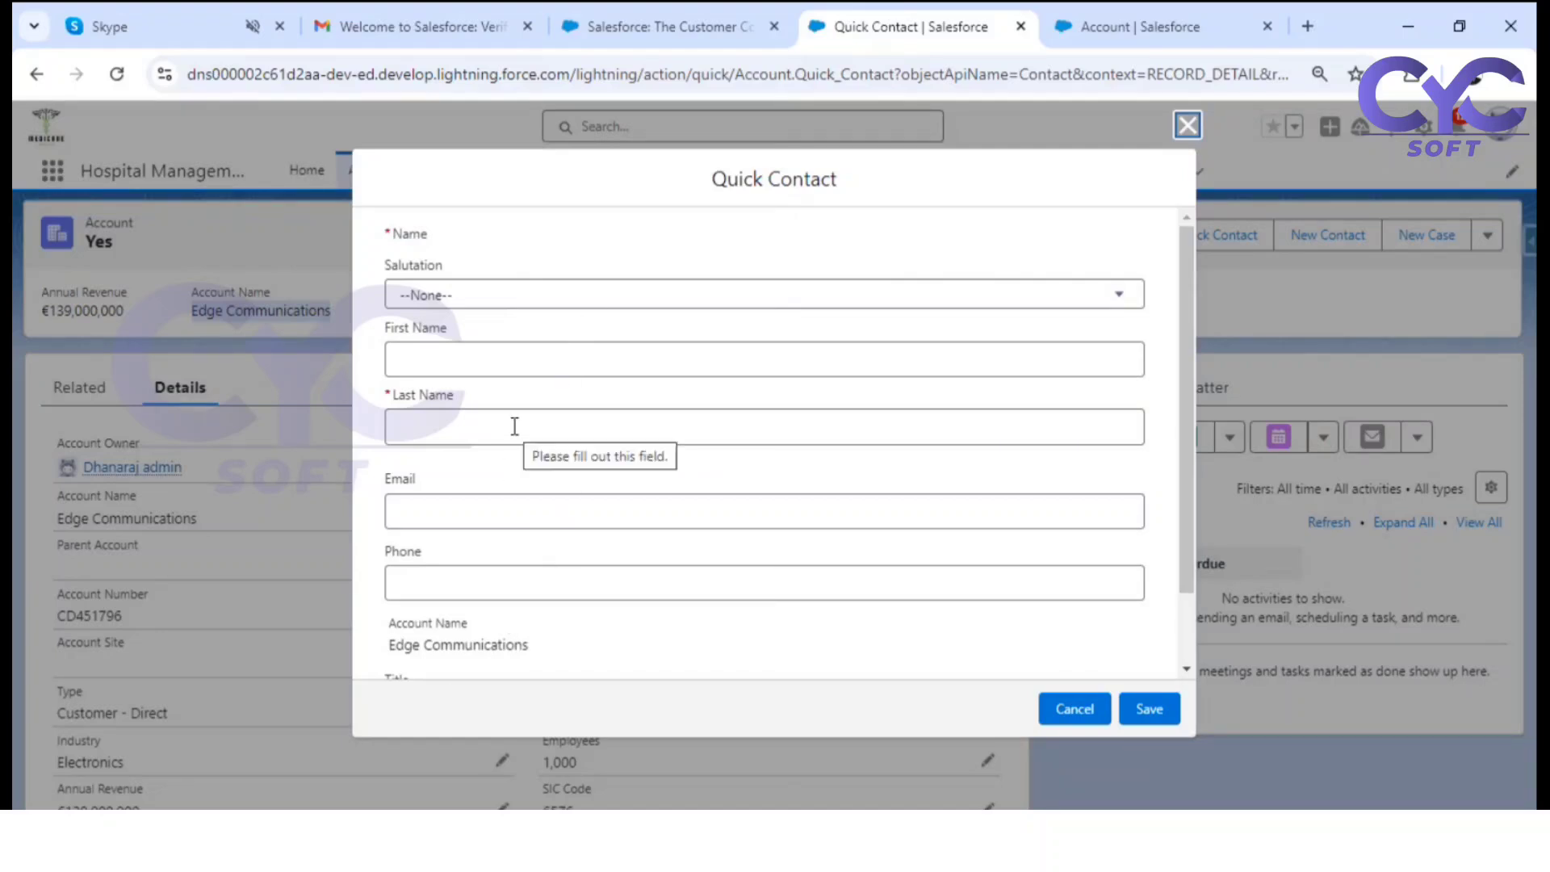
Step: Review the Quick Contact form fields and close it without saving
{"action": "left_click_drag", "start_coordinate": [401, 630], "coordinate": [533, 650]}
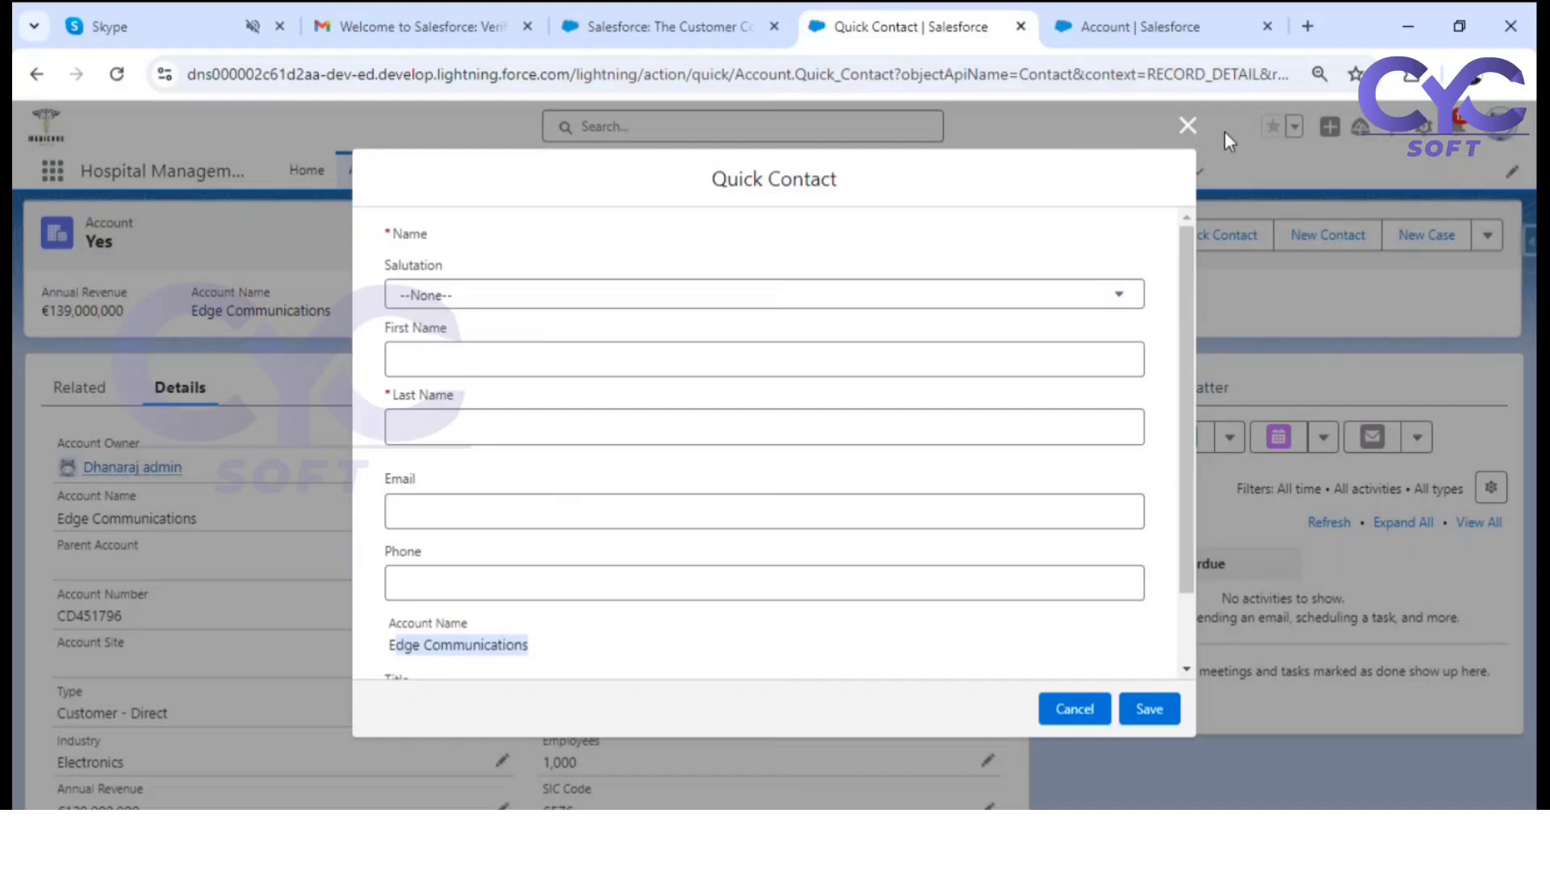
{"action": "left_click", "coordinate": [1187, 125]}
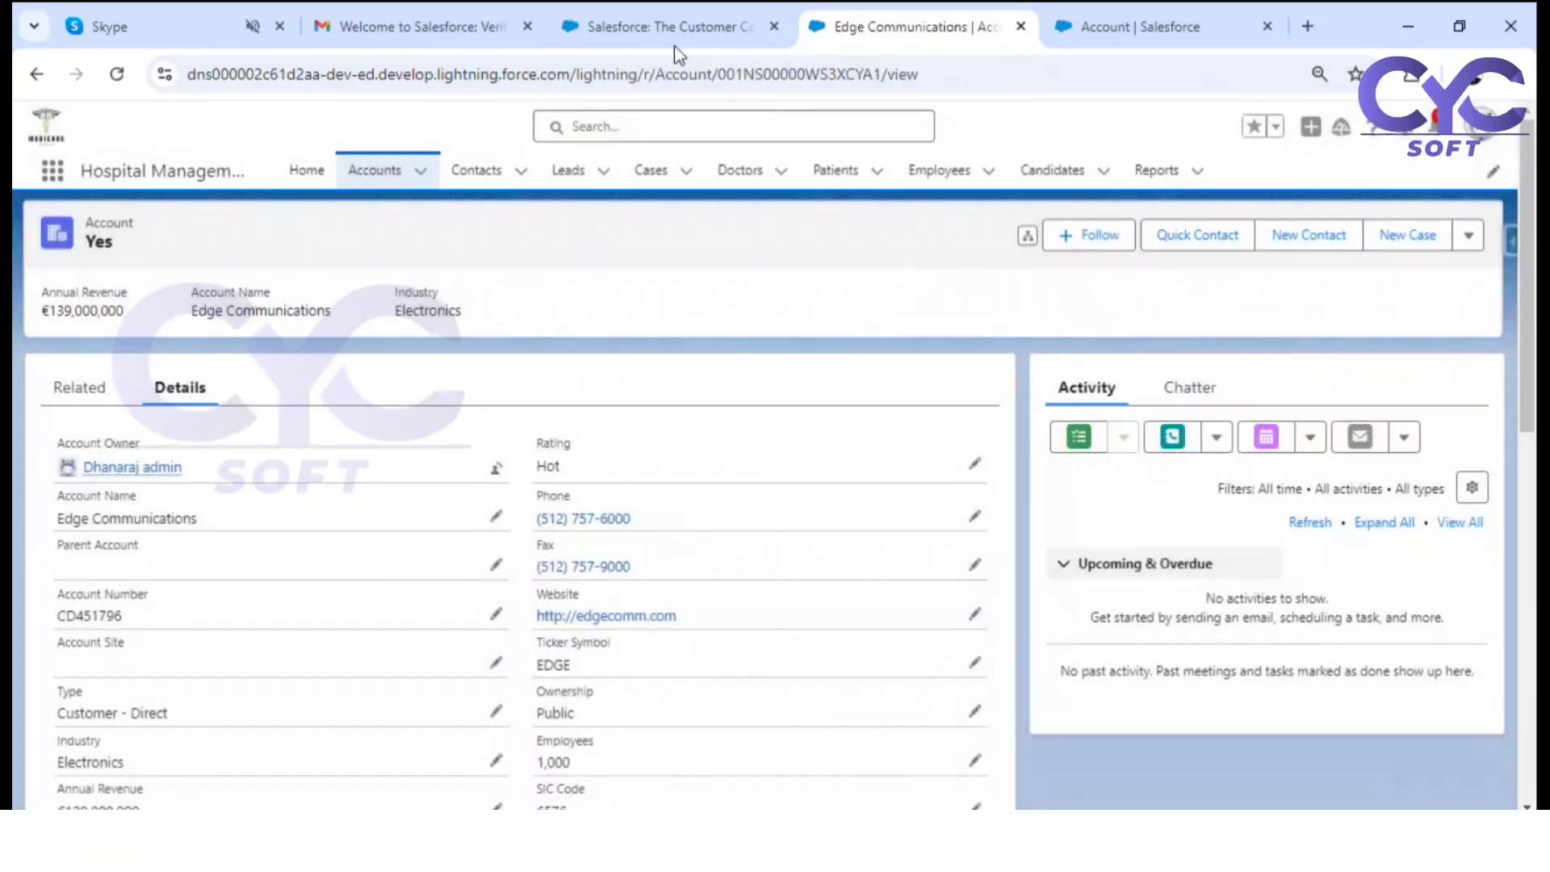
Step: Reopen the Quick Contact form from the Edge Communications record header
{"action": "double_click", "coordinate": [802, 75]}
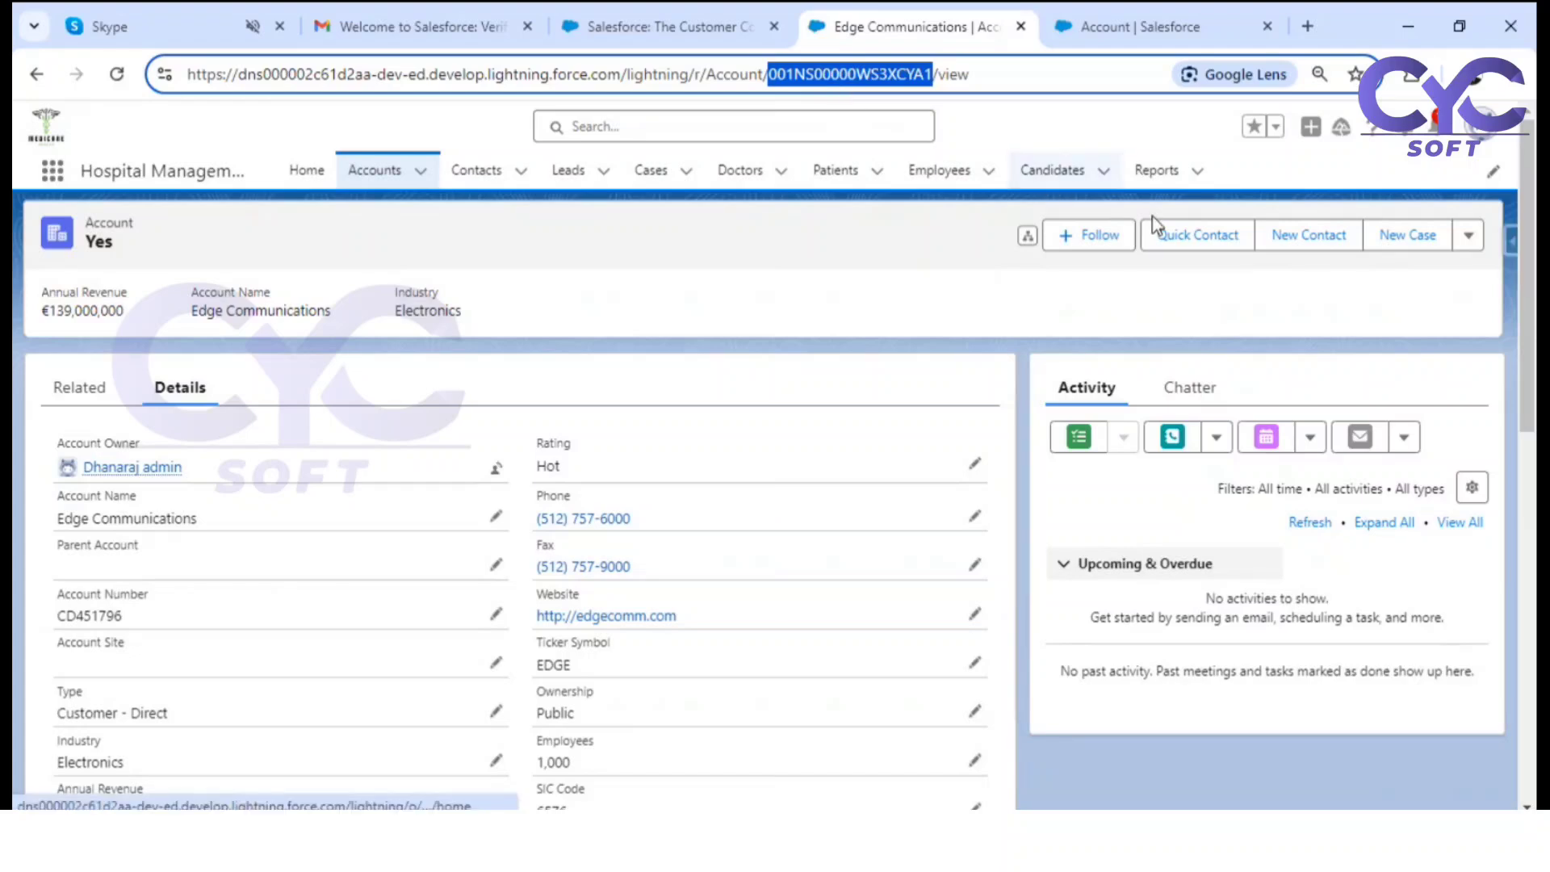
{"action": "left_click", "coordinate": [1197, 242]}
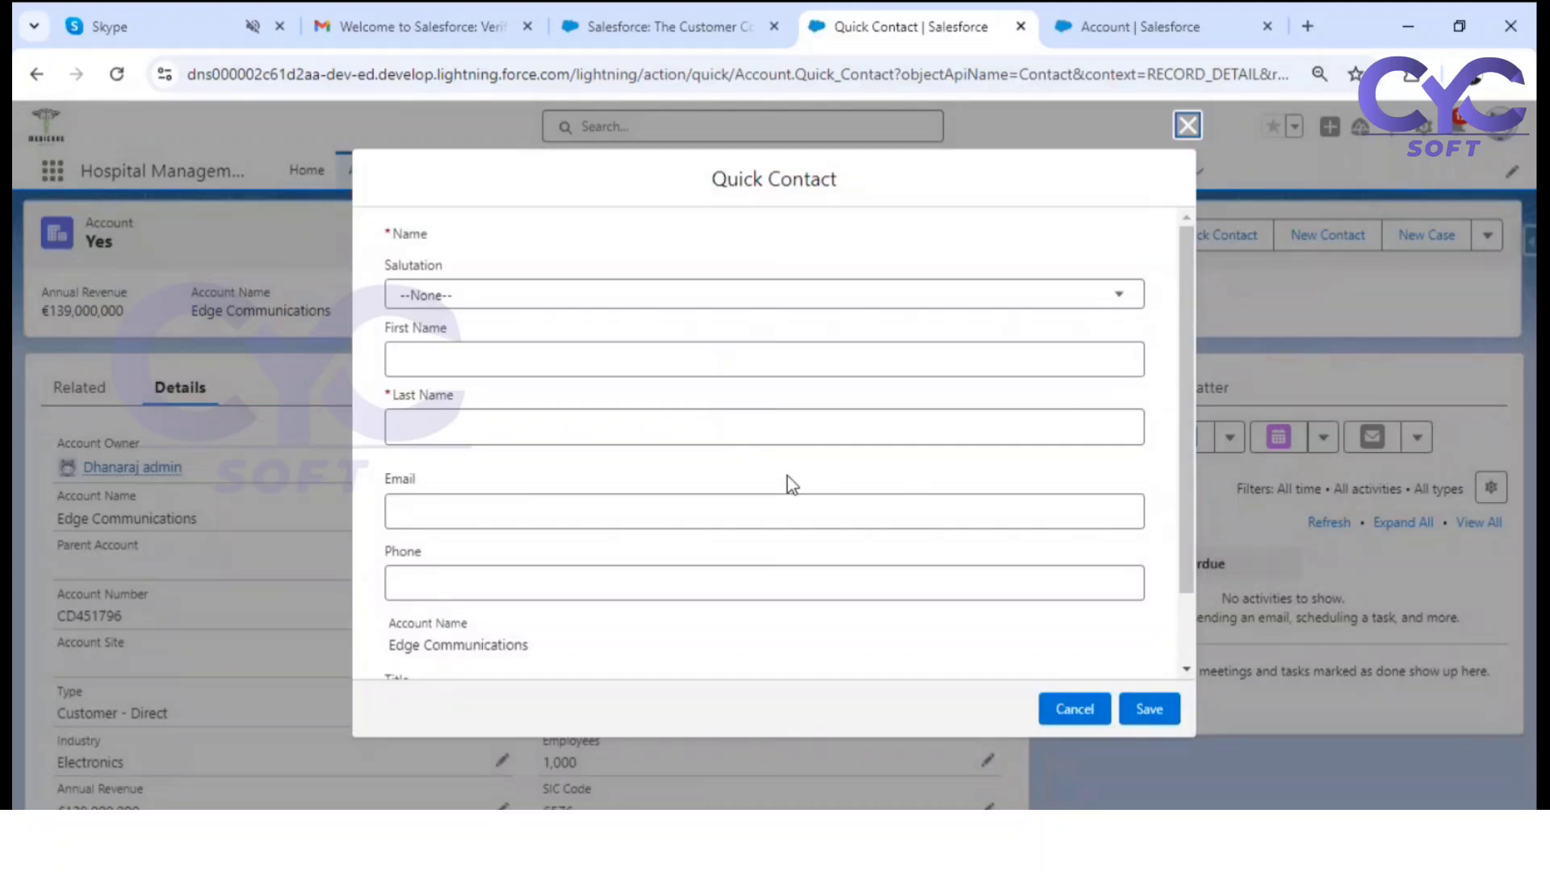
Step: Enter salutation Mr. with first and last names, then save; it fails needing phone and email
{"action": "scroll", "coordinate": [787, 485], "scroll_direction": "down", "scroll_amount": 2}
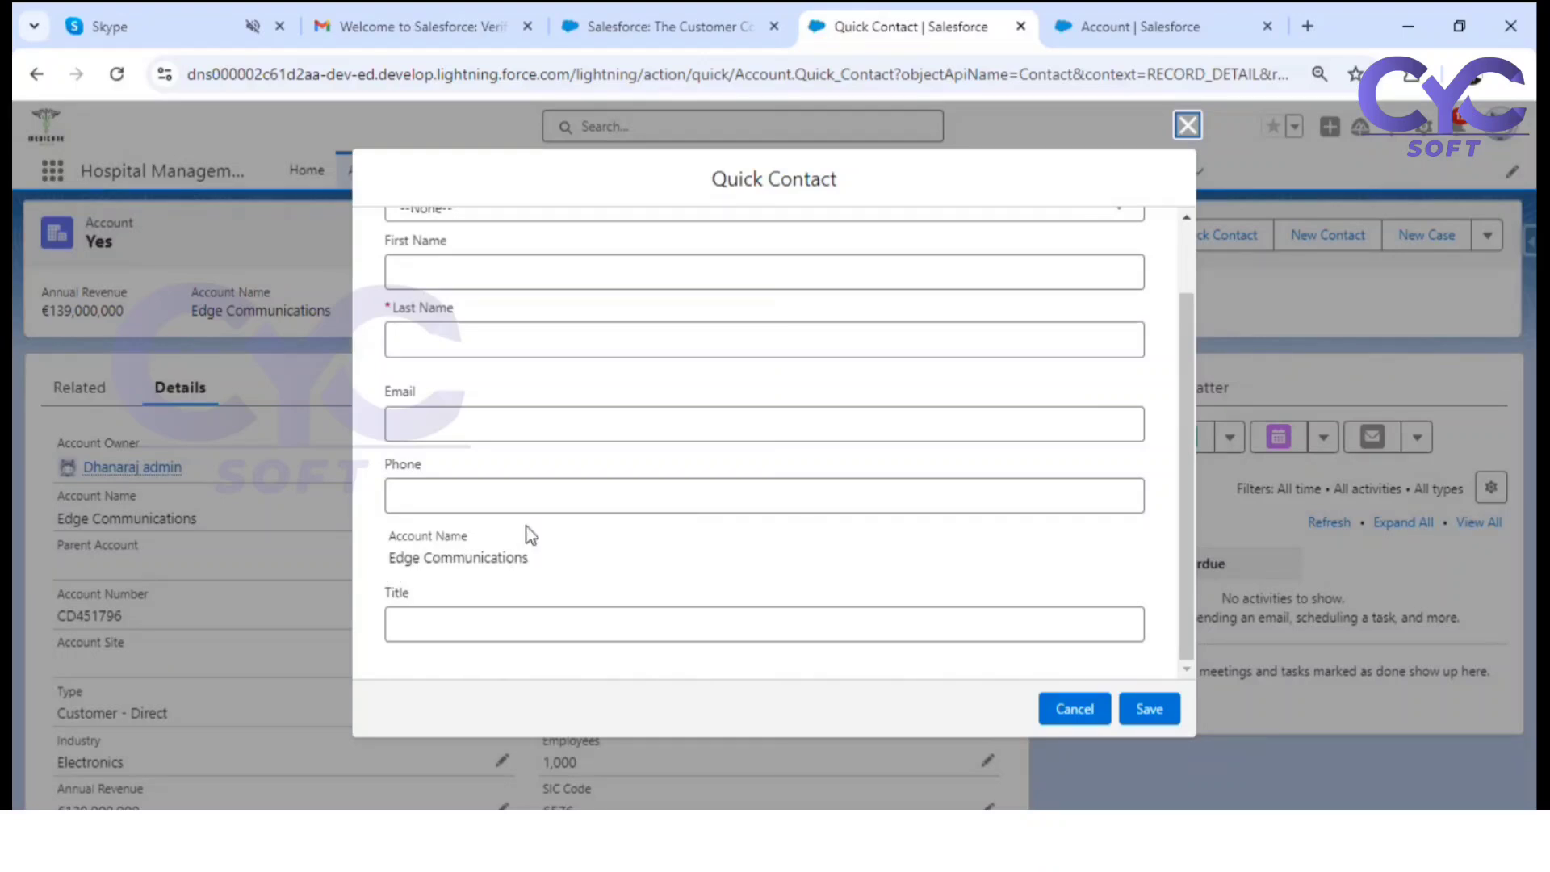
{"action": "scroll", "coordinate": [719, 442], "scroll_direction": "up", "scroll_amount": 1}
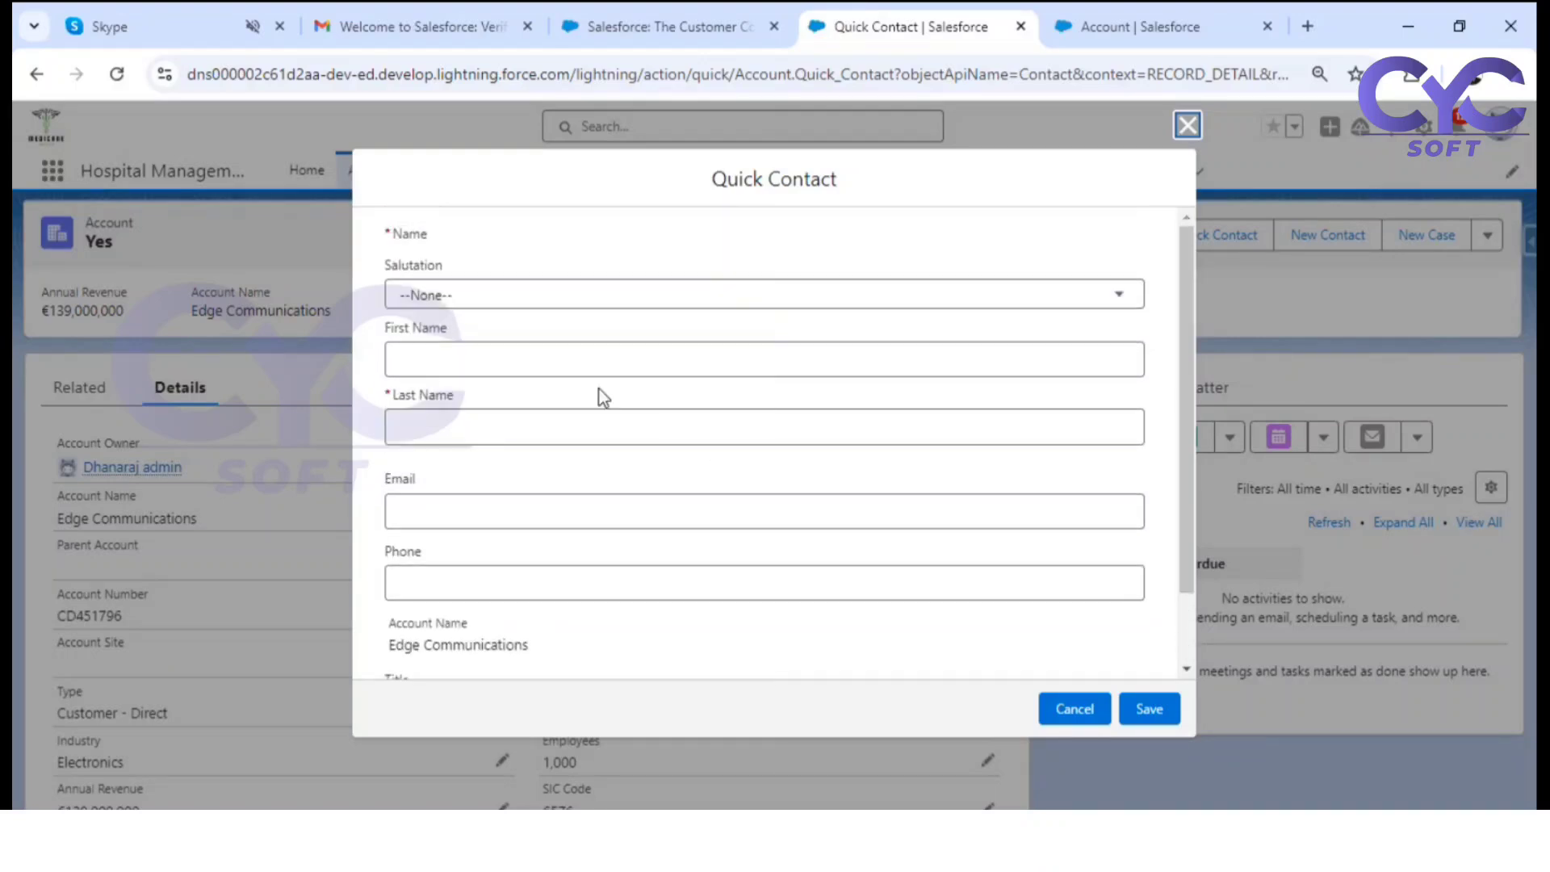
{"action": "left_click", "coordinate": [491, 296]}
{"action": "left_click", "coordinate": [442, 369]}
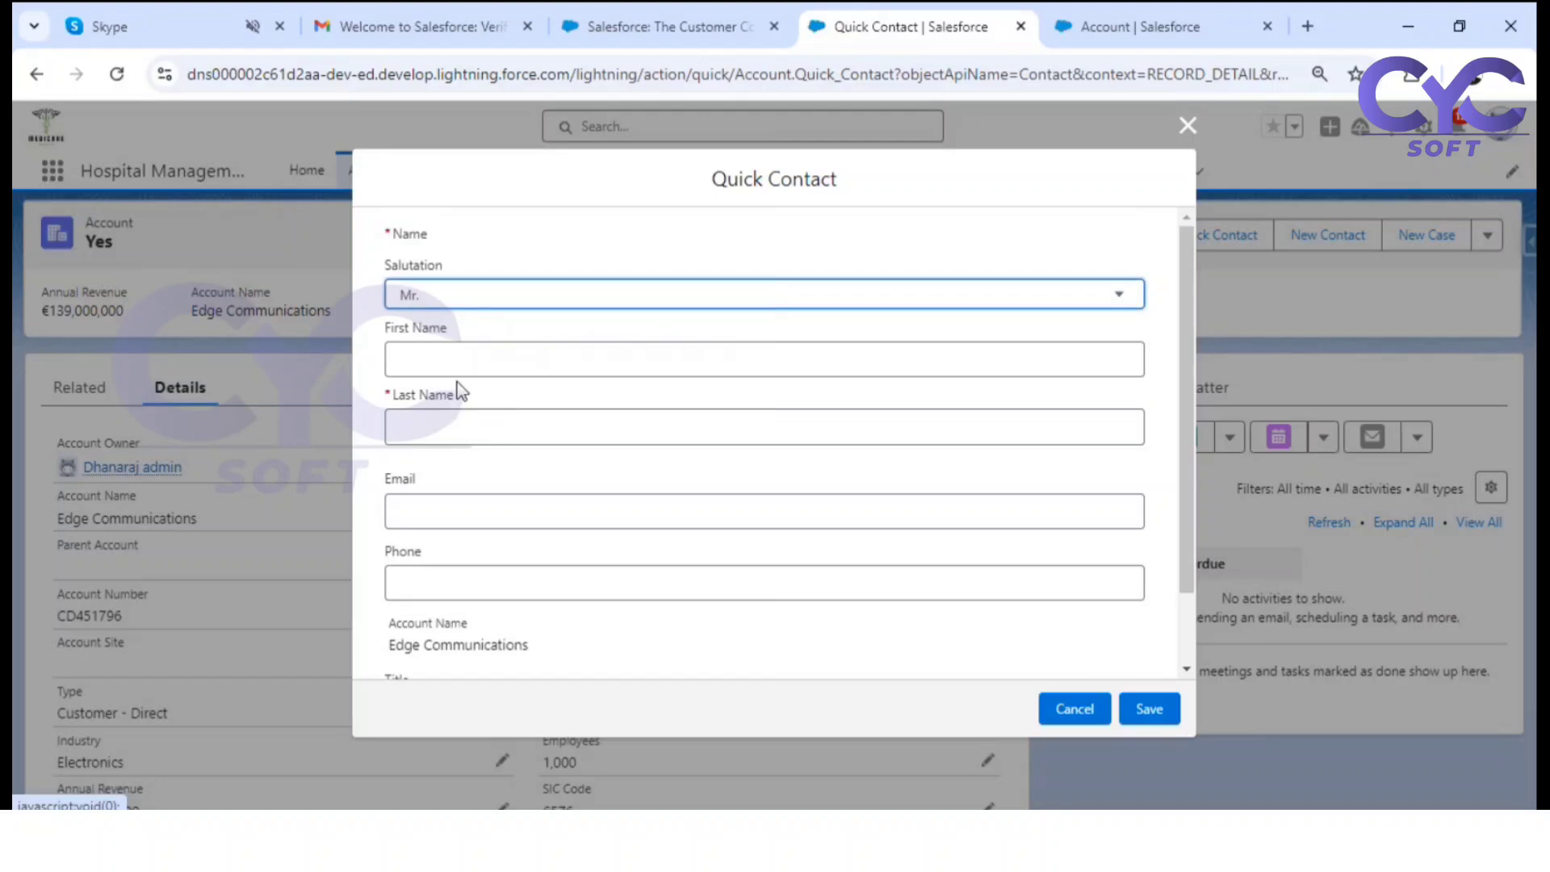
{"action": "left_click", "coordinate": [463, 360]}
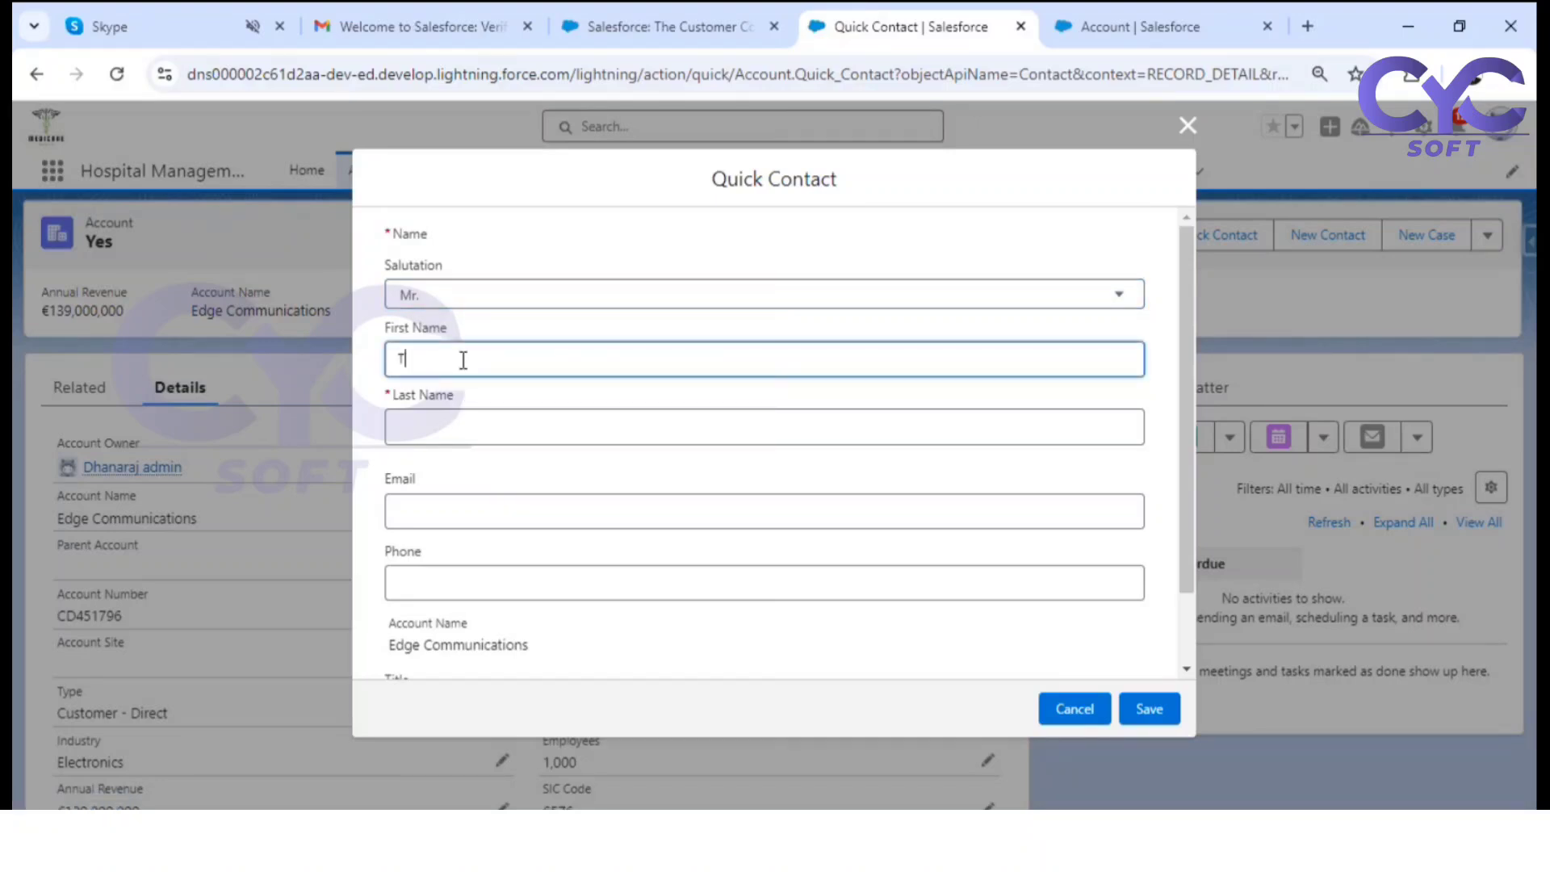
{"action": "left_click", "coordinate": [436, 423]}
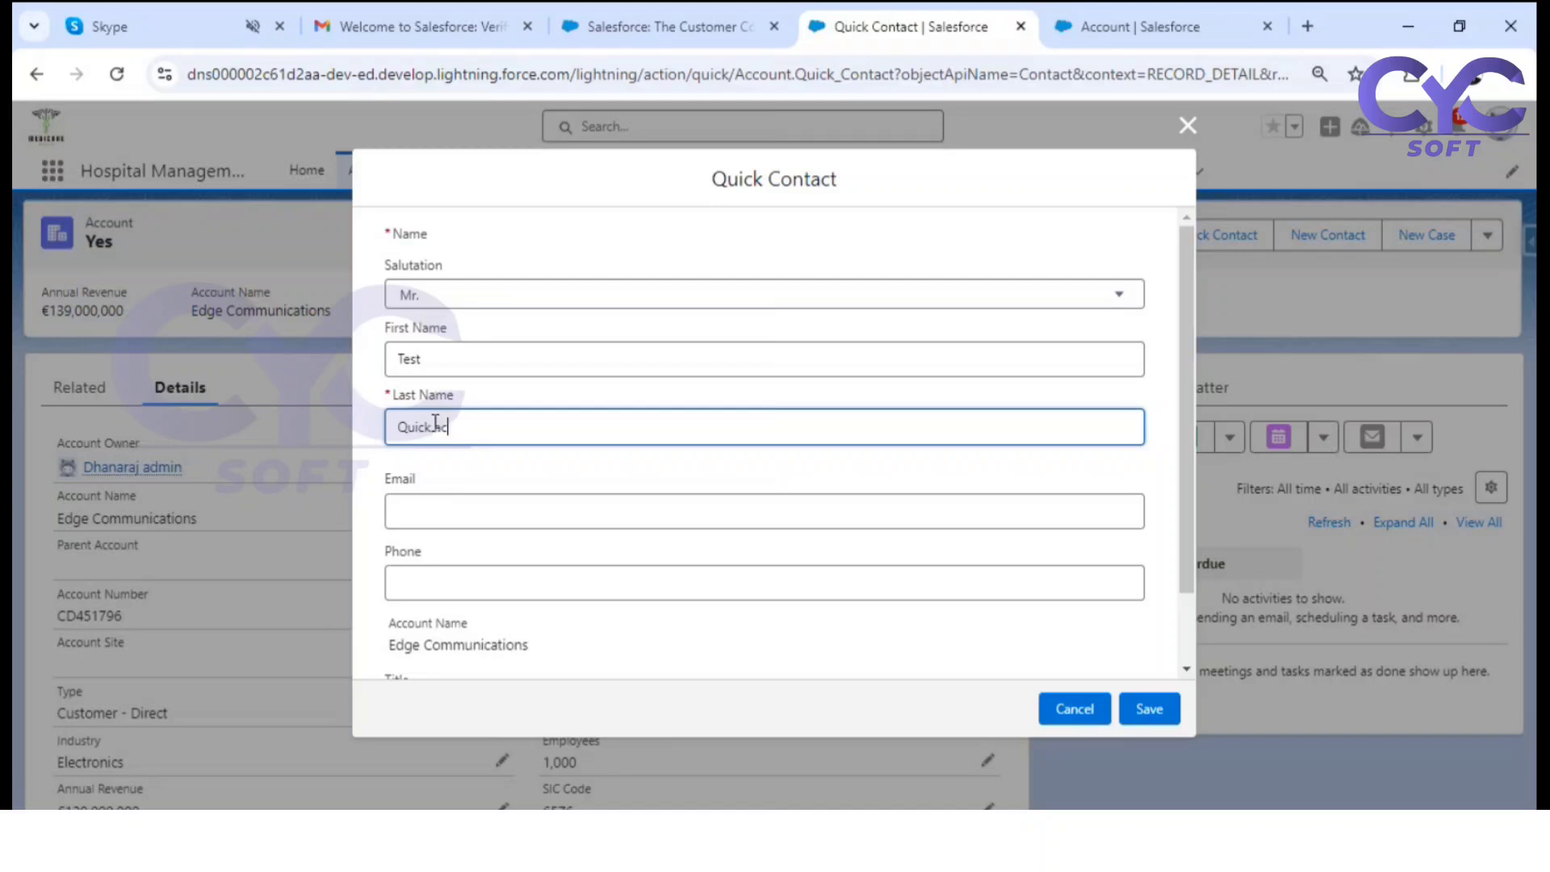
{"action": "left_click", "coordinate": [436, 464]}
{"action": "scroll", "coordinate": [481, 448], "scroll_direction": "down", "scroll_amount": 2}
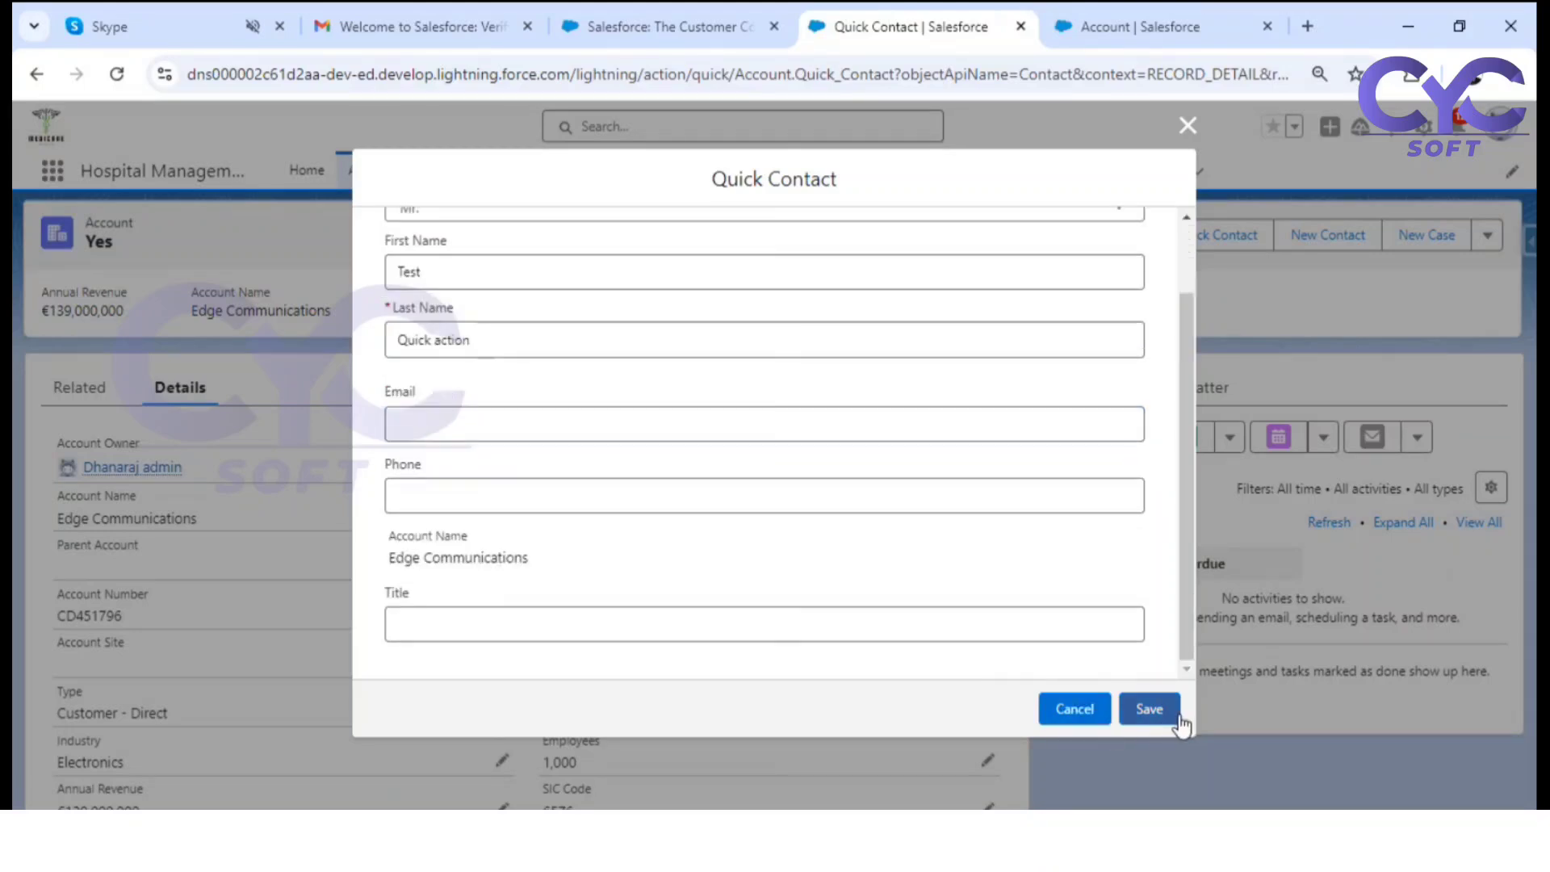
{"action": "left_click", "coordinate": [1146, 712]}
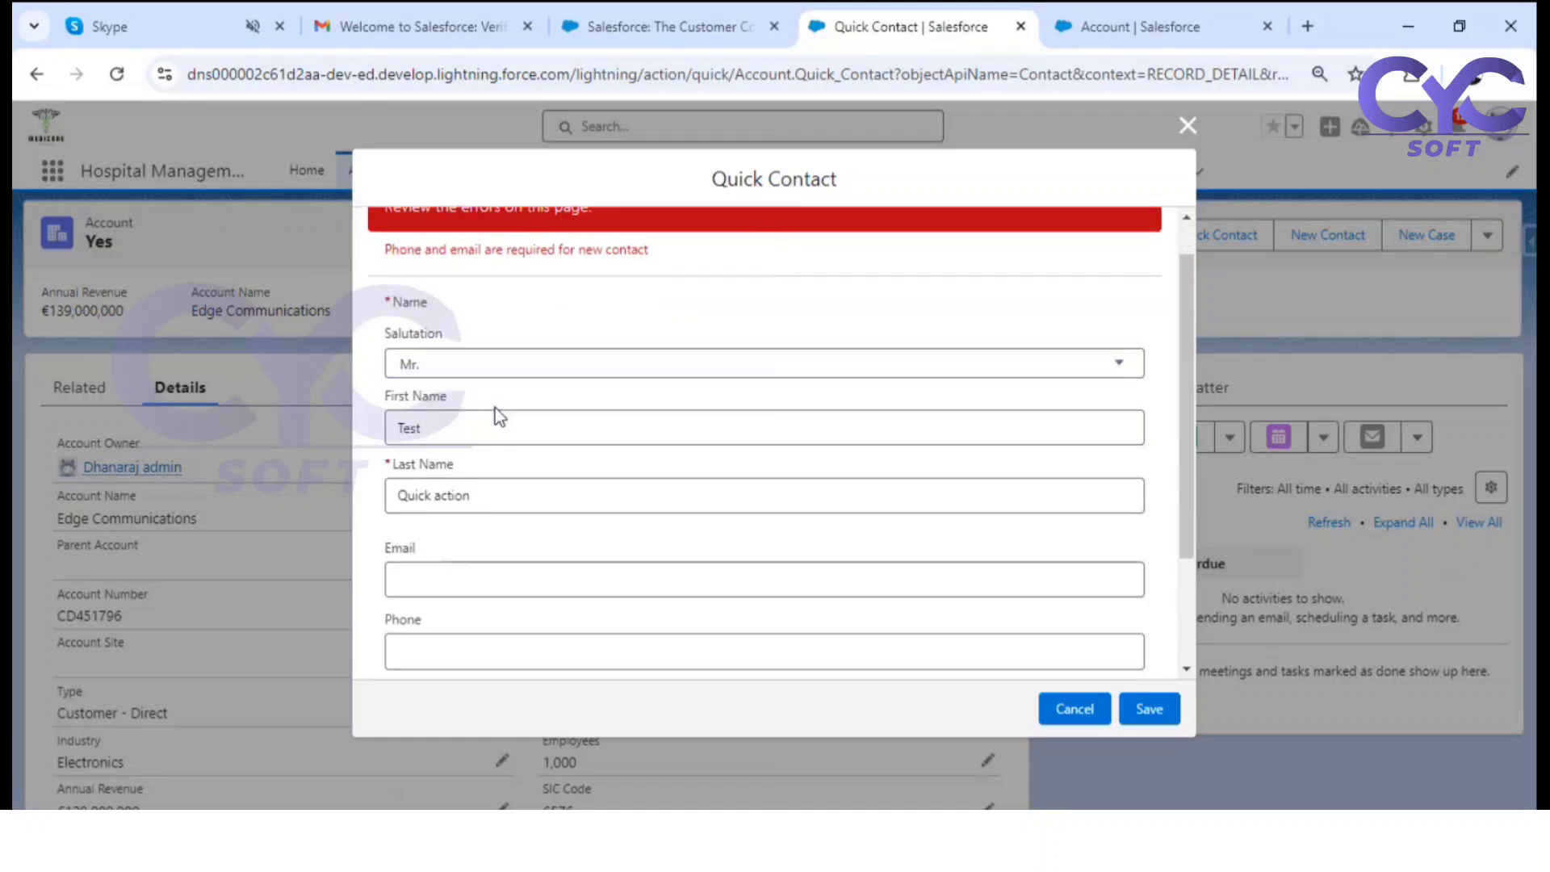
Step: Enter the contact's email address in the Quick Contact form and try saving
{"action": "scroll", "coordinate": [498, 415], "scroll_direction": "down", "scroll_amount": 2}
{"action": "left_click", "coordinate": [431, 424]}
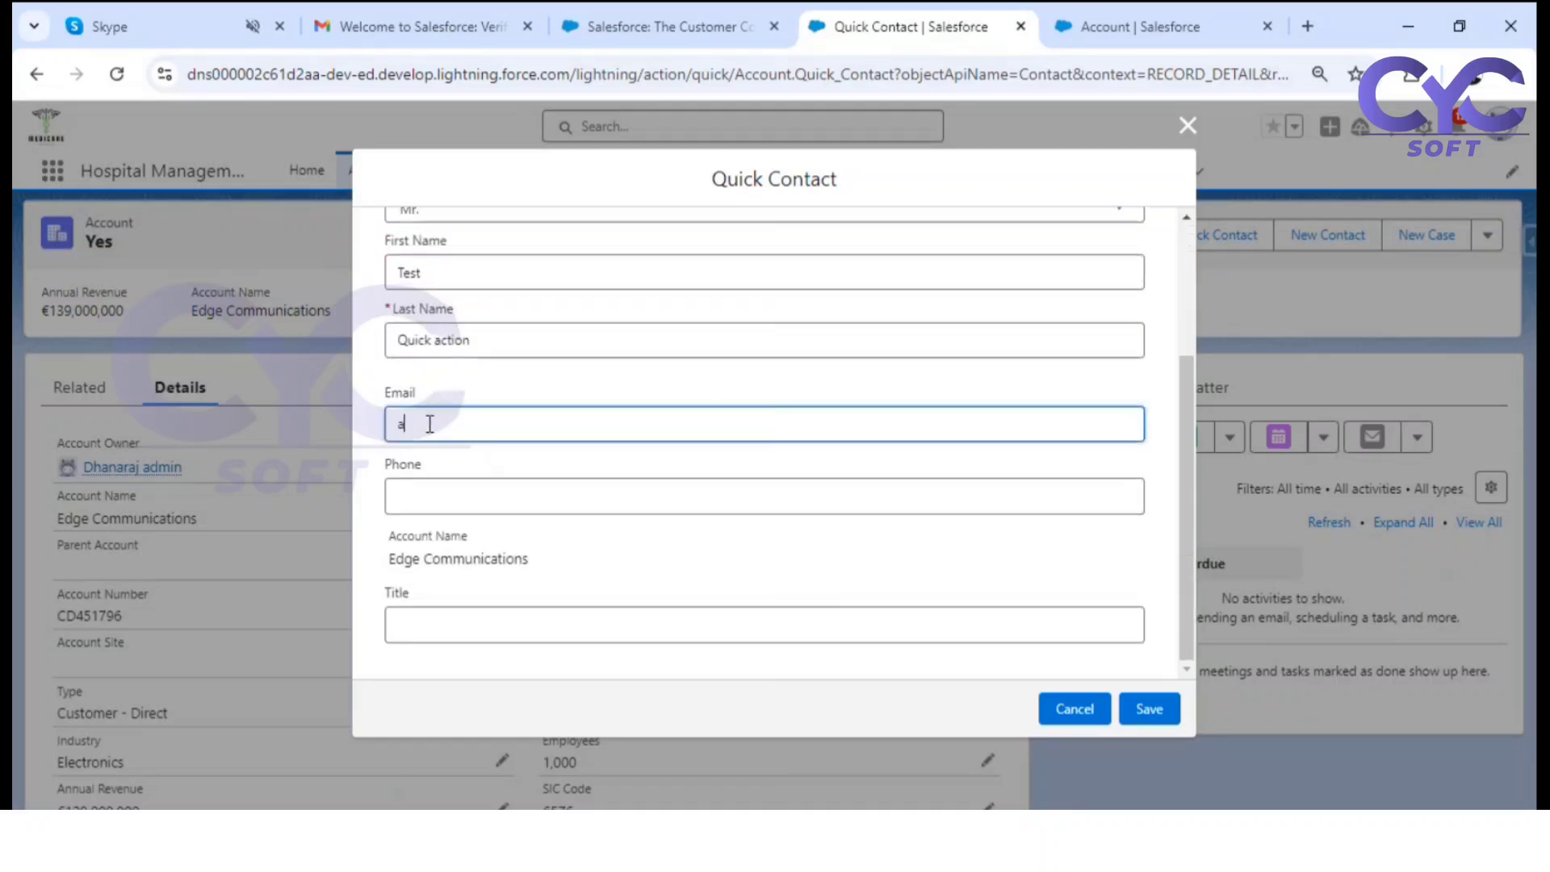
{"action": "type", "text": "abc@gmail.com"}
{"action": "left_click", "coordinate": [1167, 714]}
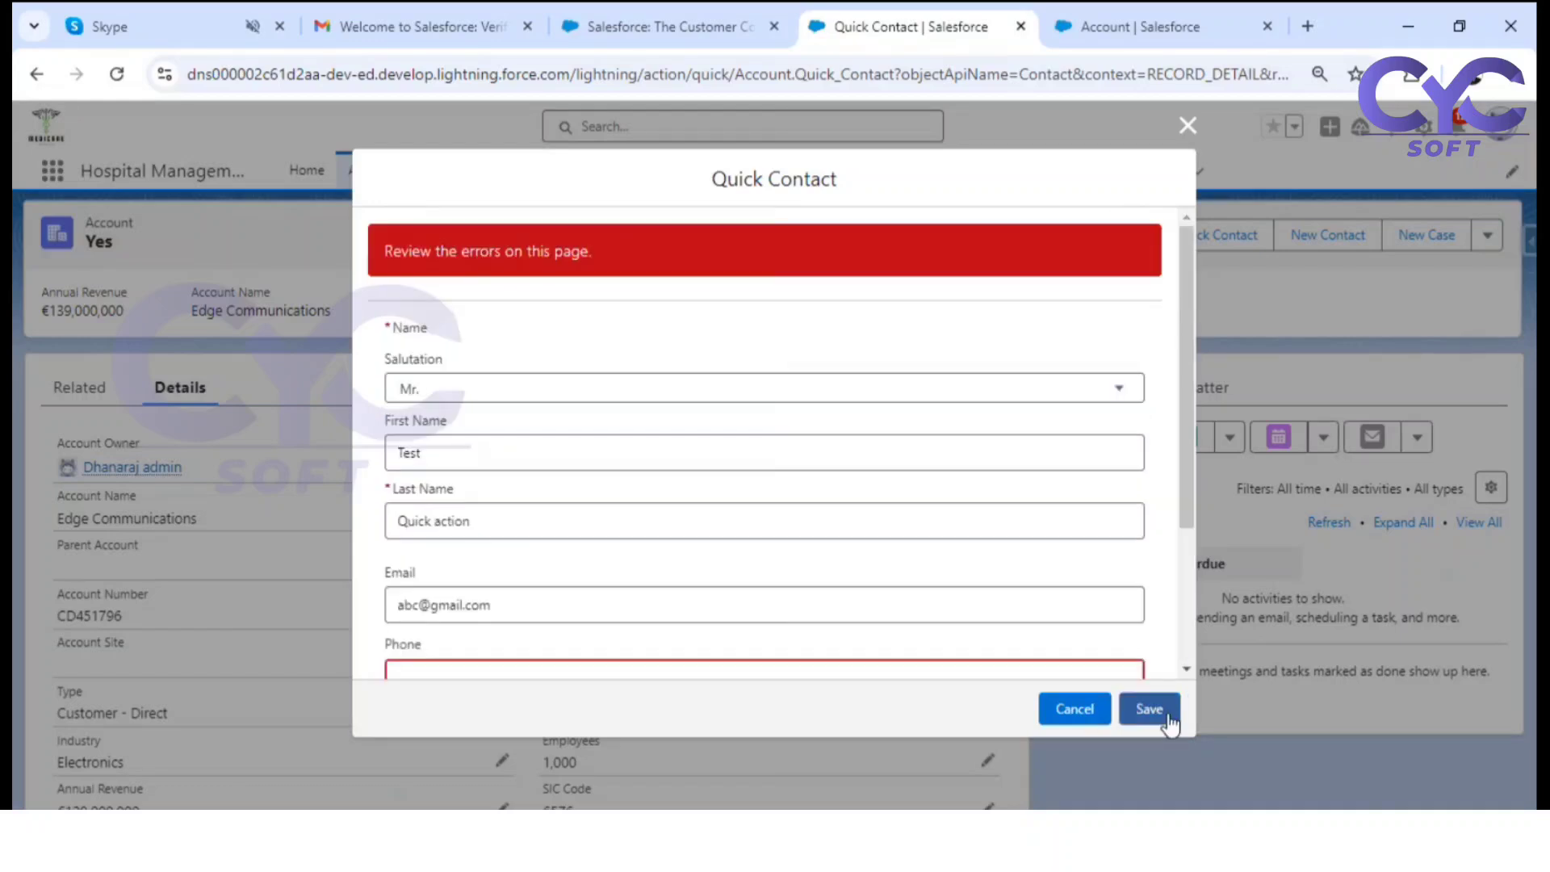
Step: Fill in the required Phone field and save the Quick Contact
{"action": "scroll", "coordinate": [986, 485], "scroll_direction": "down", "scroll_amount": 3}
{"action": "left_click", "coordinate": [442, 473]}
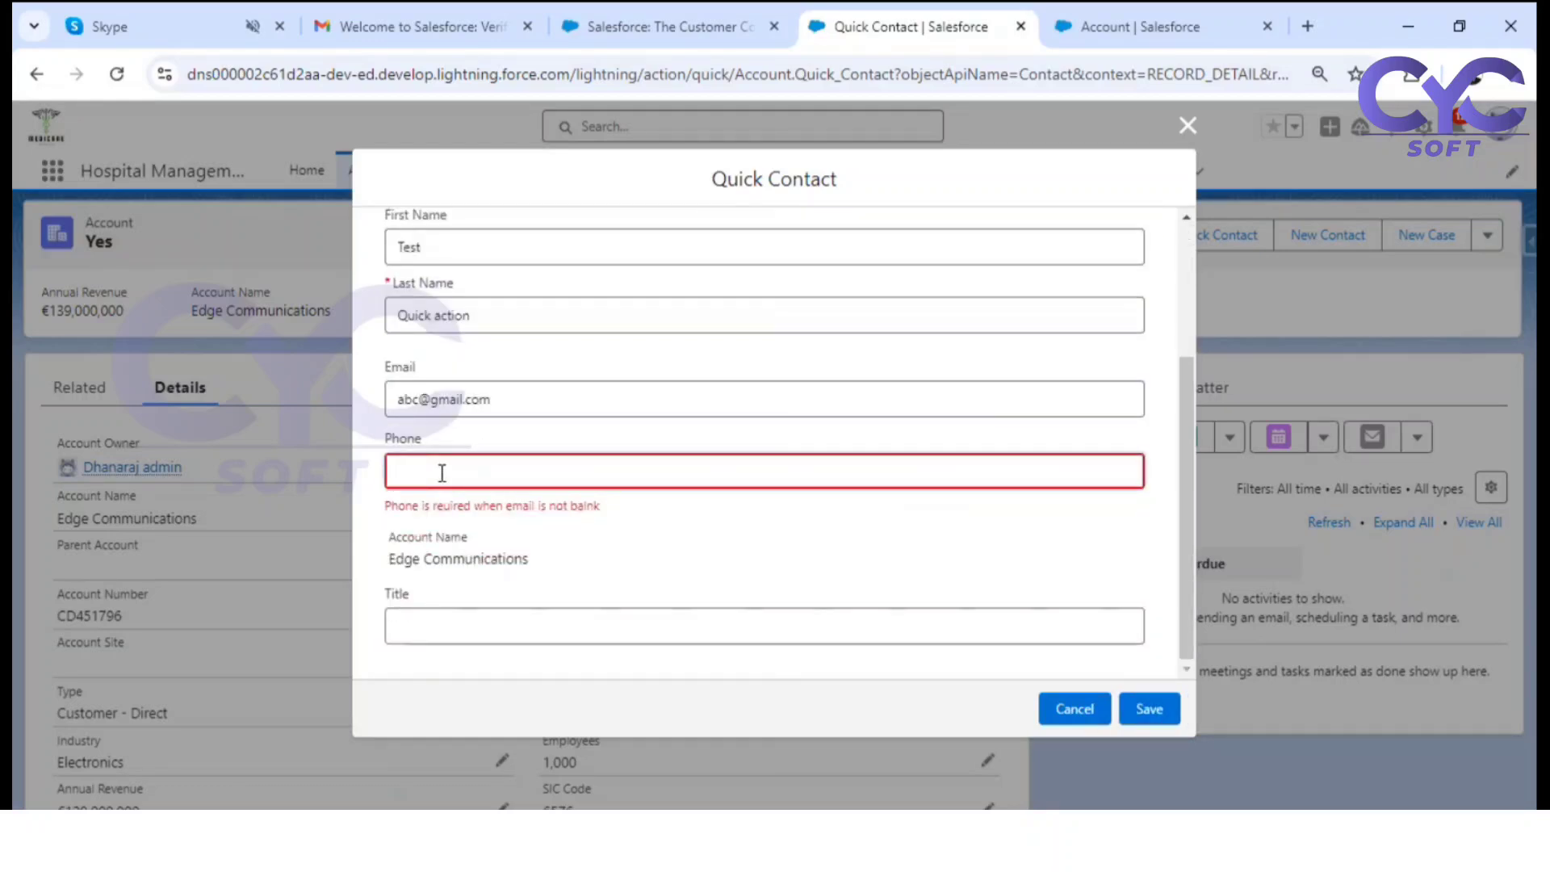
{"action": "type", "text": "9876543210"}
{"action": "left_click", "coordinate": [1149, 710]}
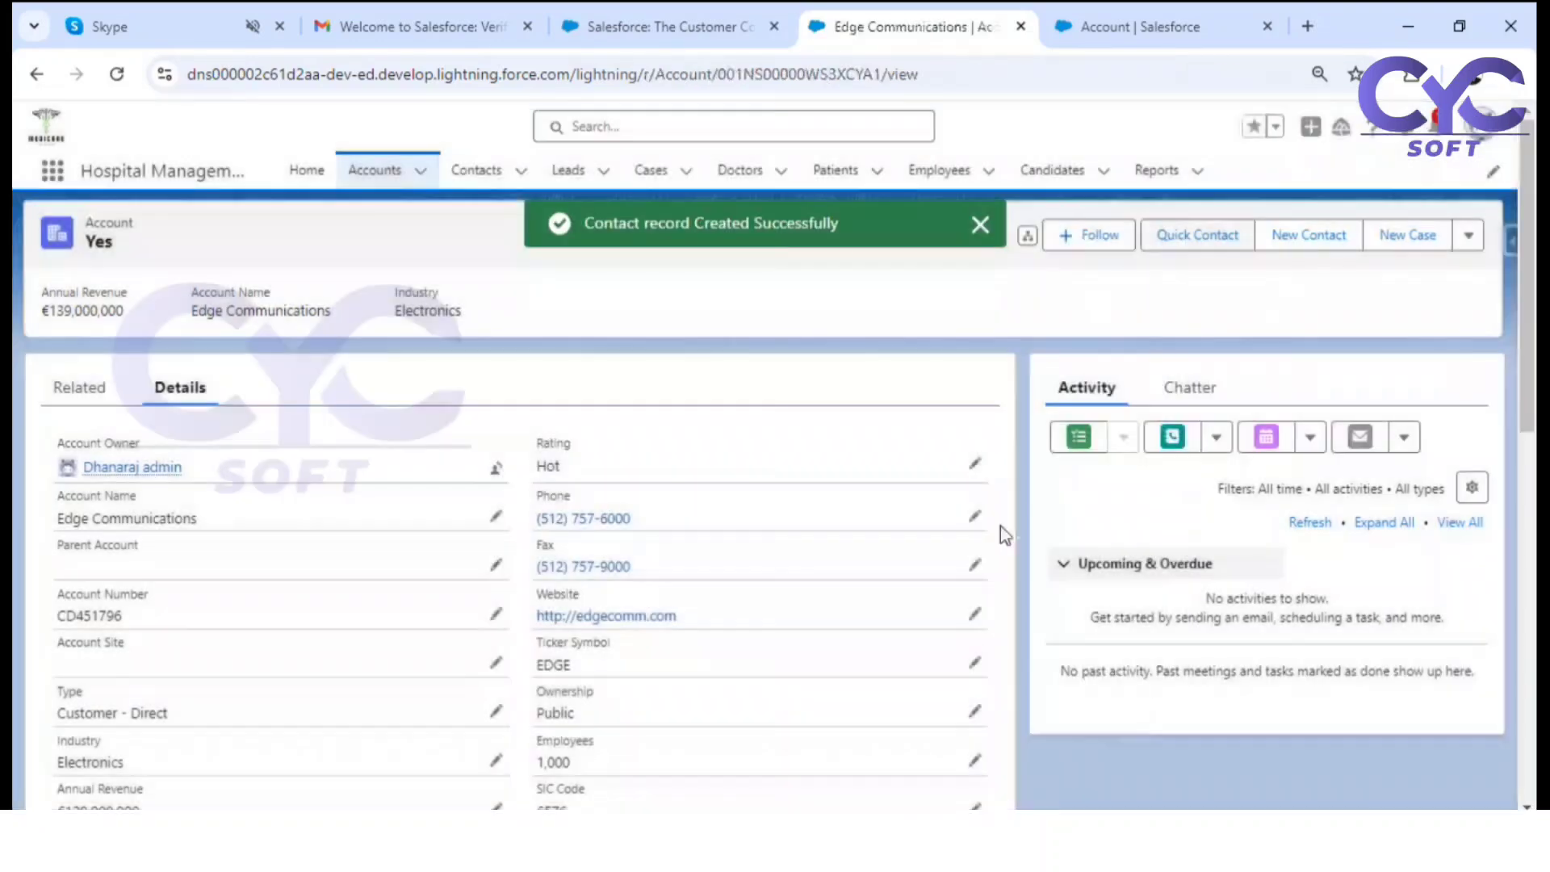
Step: Open the new test contact from Edge Communications' related lists after the creation confirmation
{"action": "left_click_drag", "start_coordinate": [583, 223], "coordinate": [854, 242]}
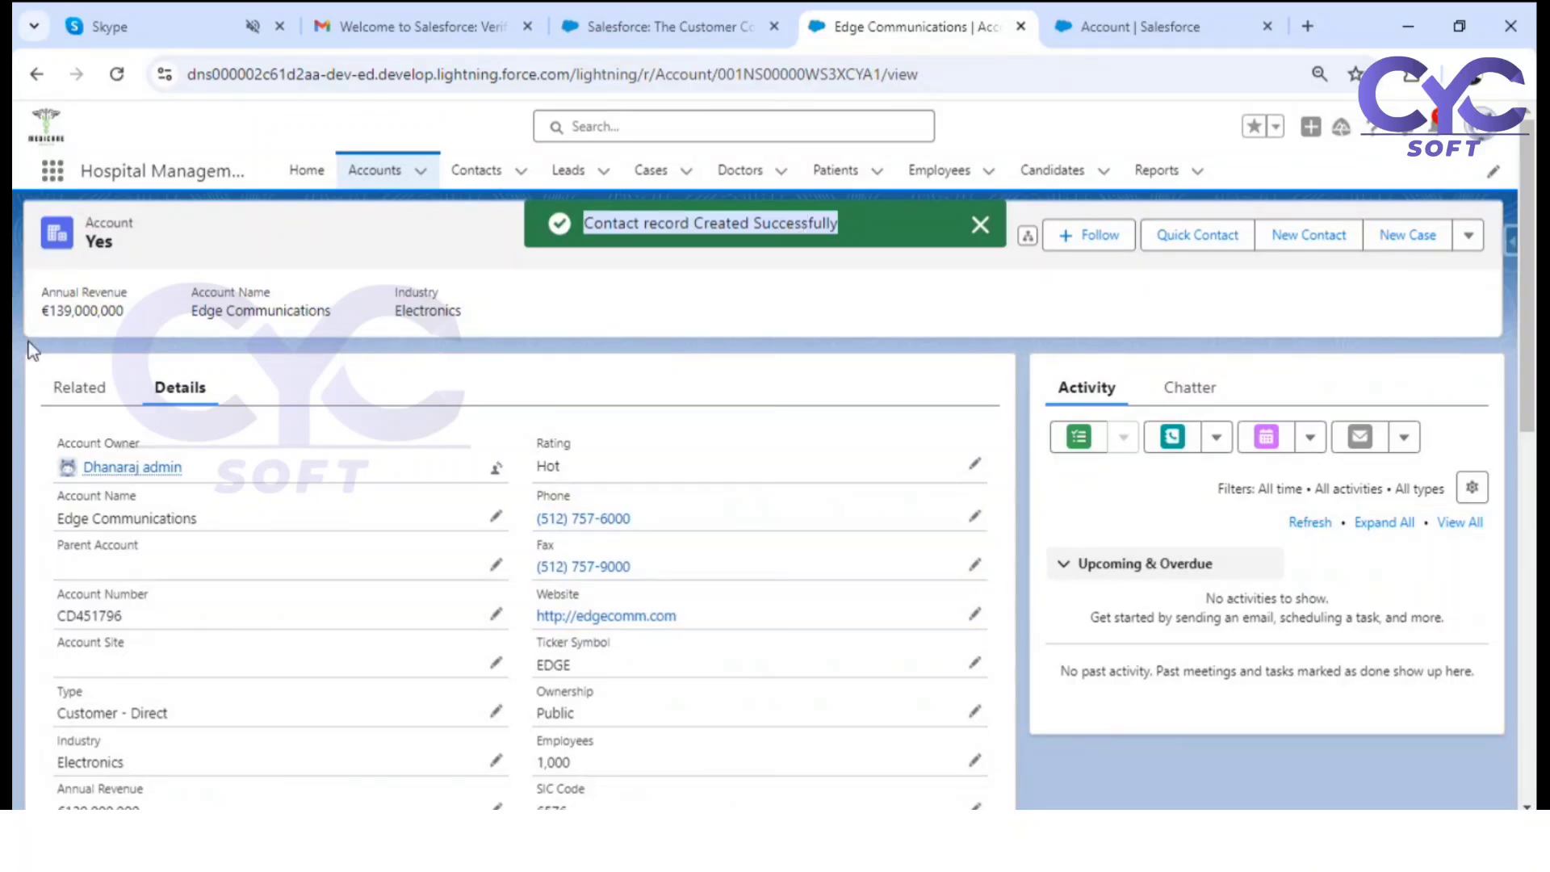
{"action": "left_click", "coordinate": [84, 390]}
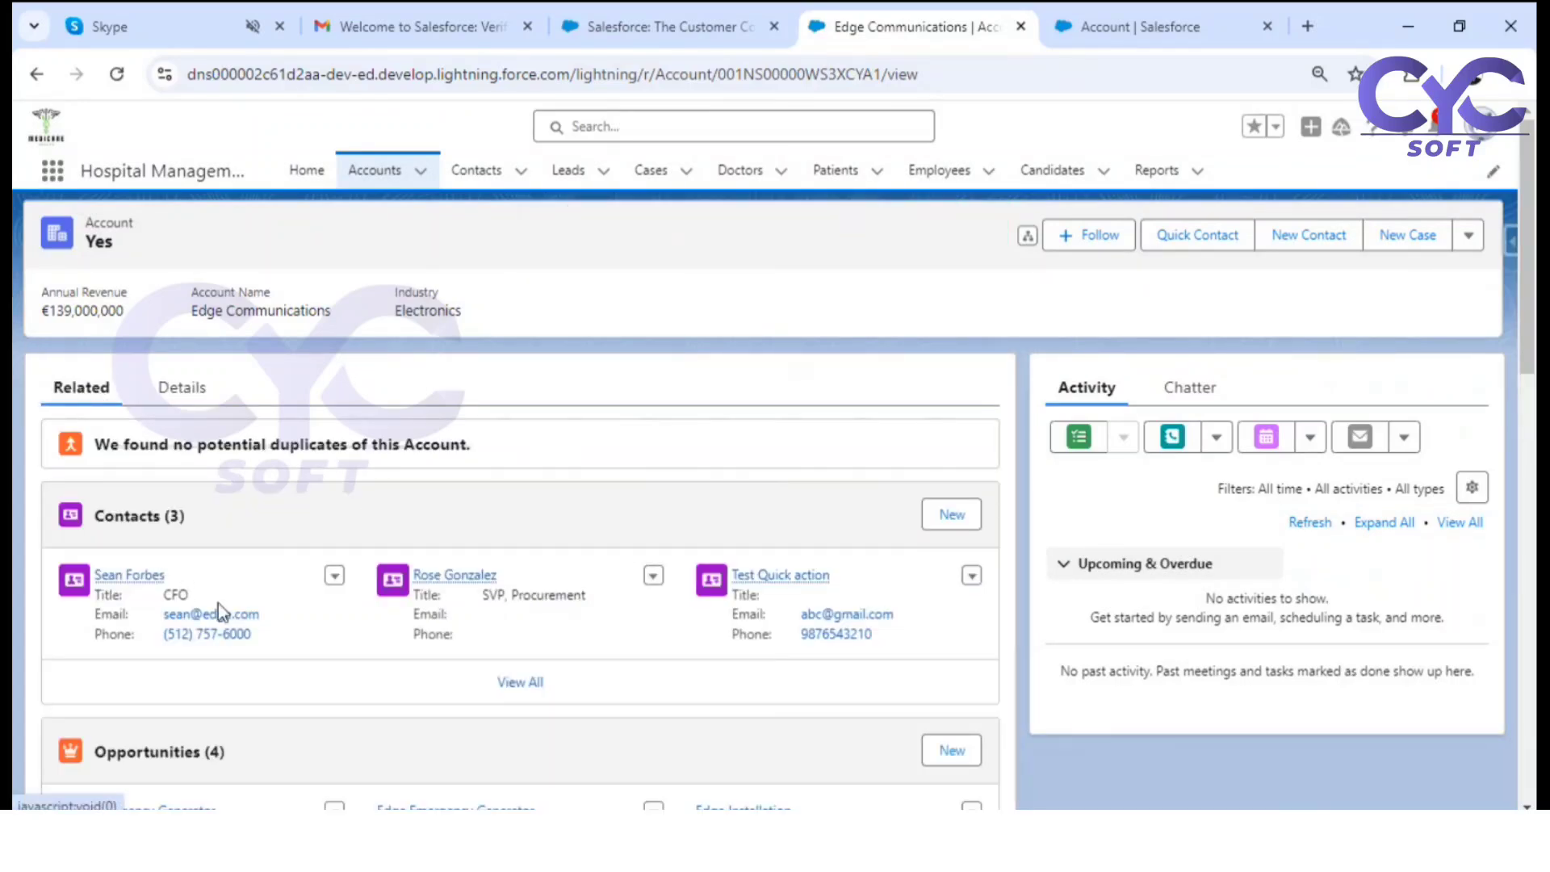
{"action": "left_click", "coordinate": [780, 578]}
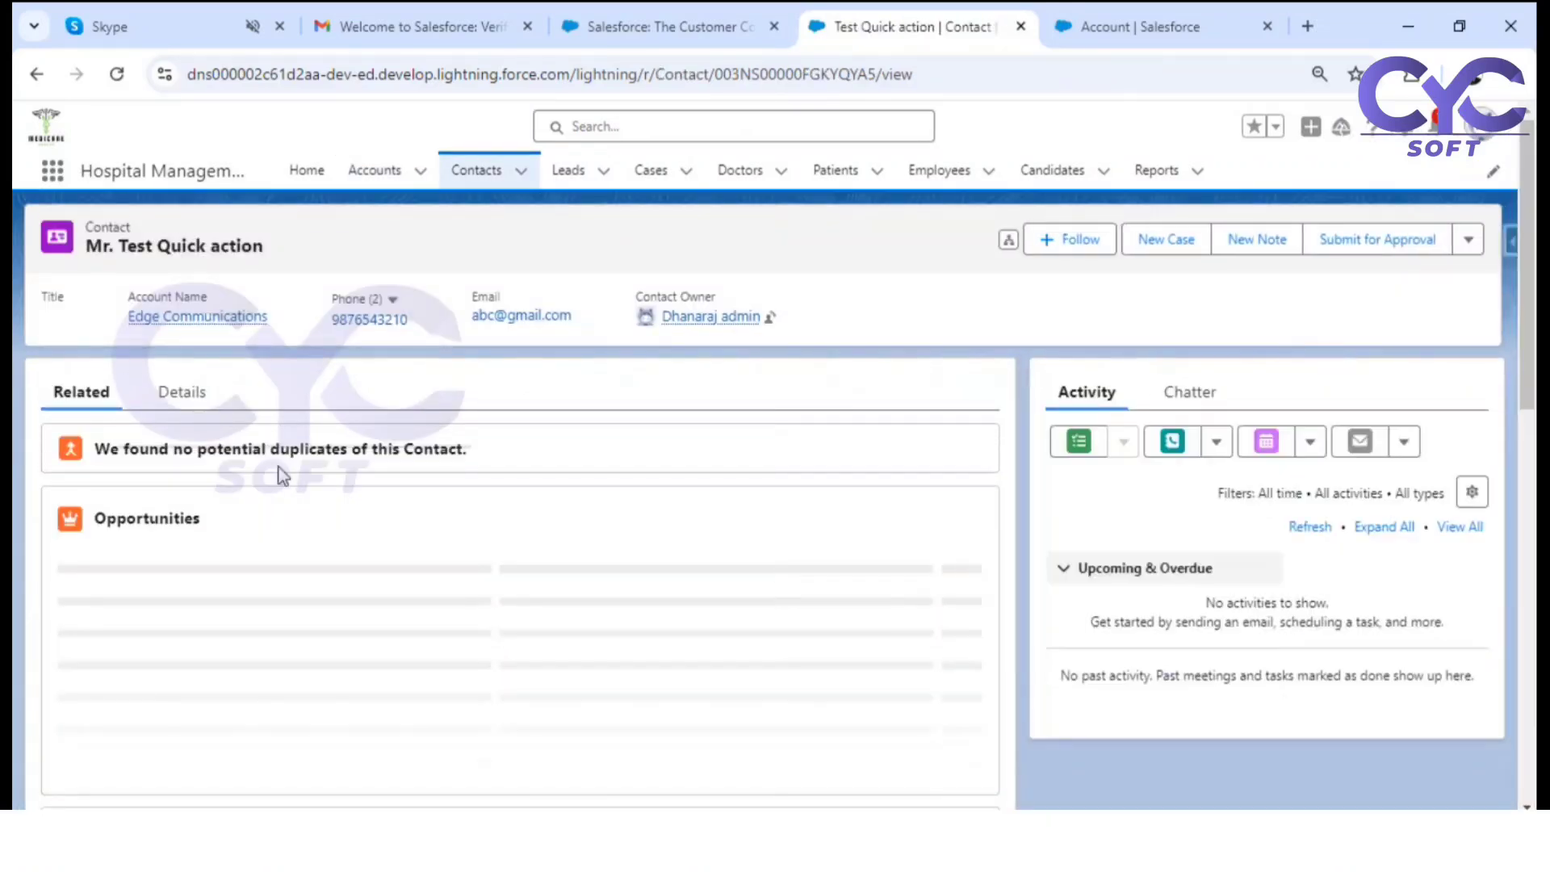
Step: Review the new contact's detail fields, then return to the Edge Communications account
{"action": "left_click", "coordinate": [183, 392]}
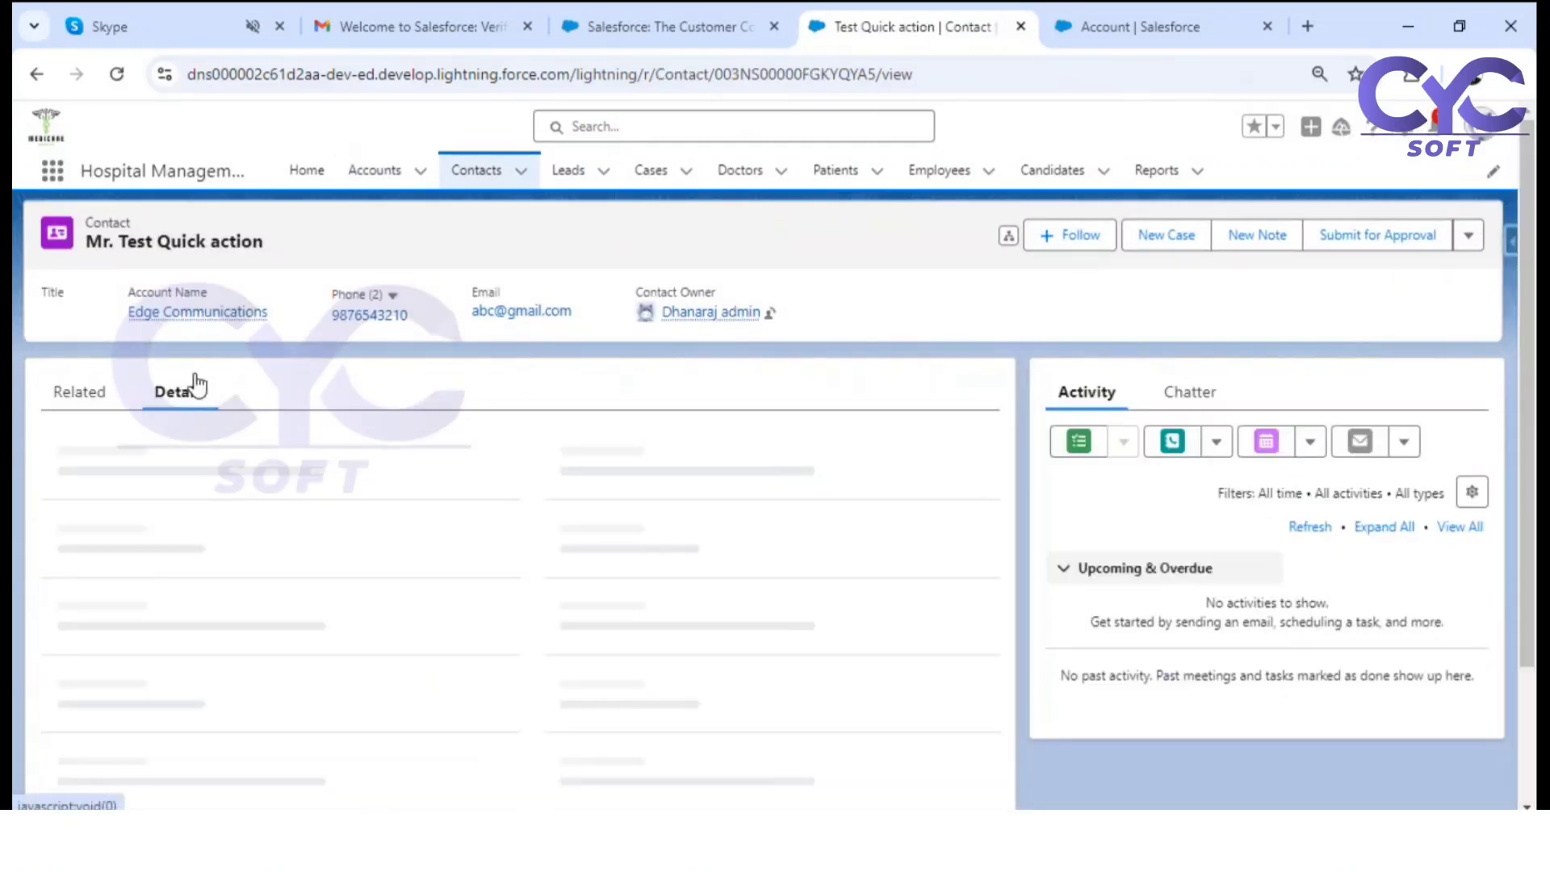
{"action": "left_click_drag", "start_coordinate": [121, 242], "coordinate": [298, 247]}
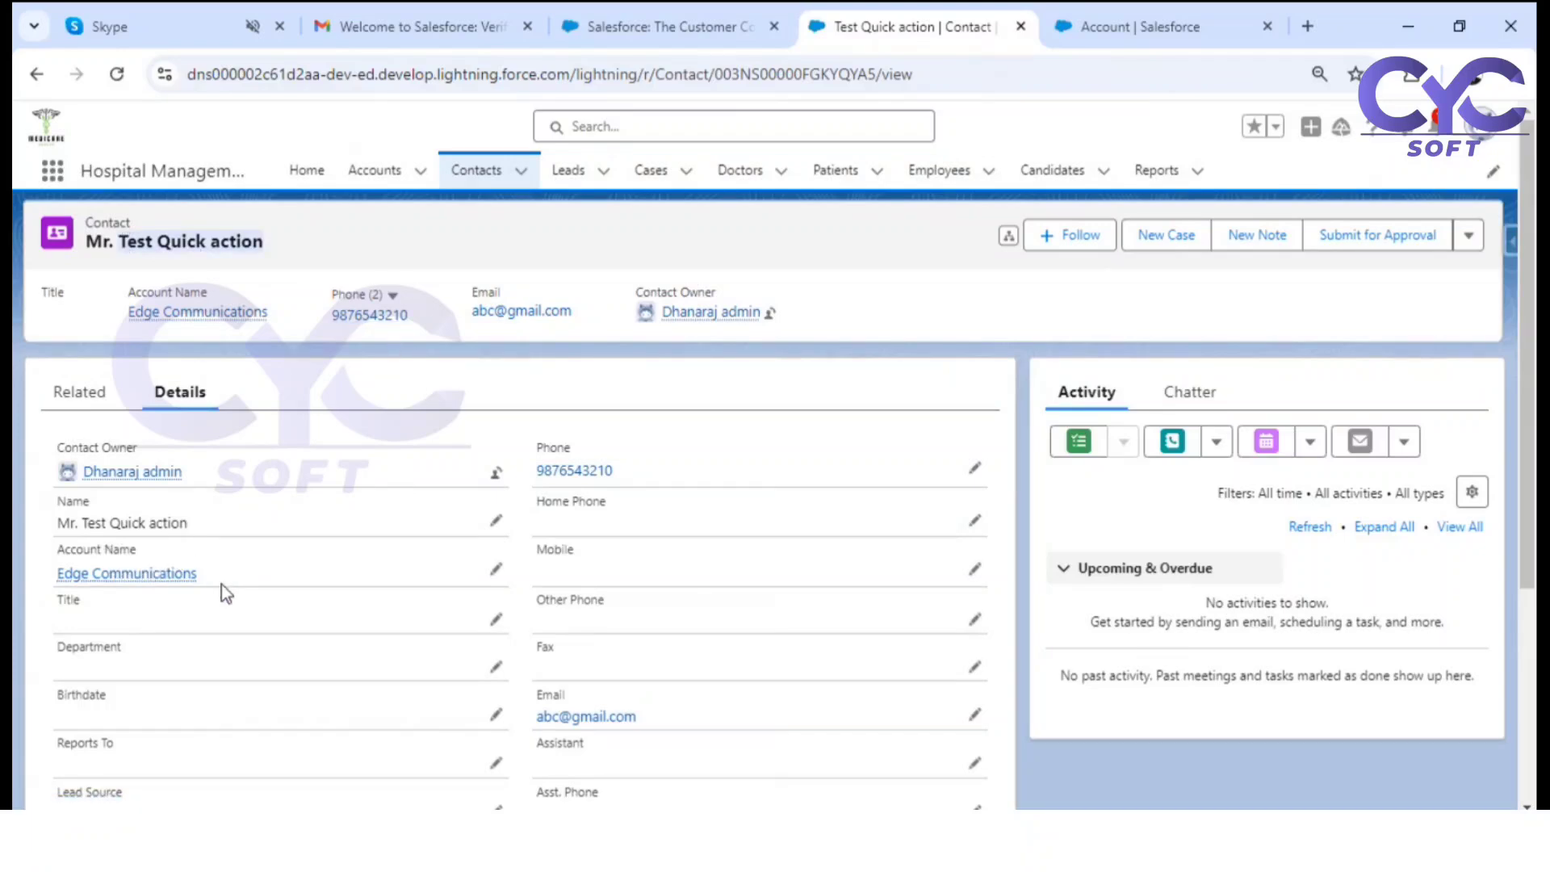
{"action": "mouse_move", "coordinate": [205, 581]}
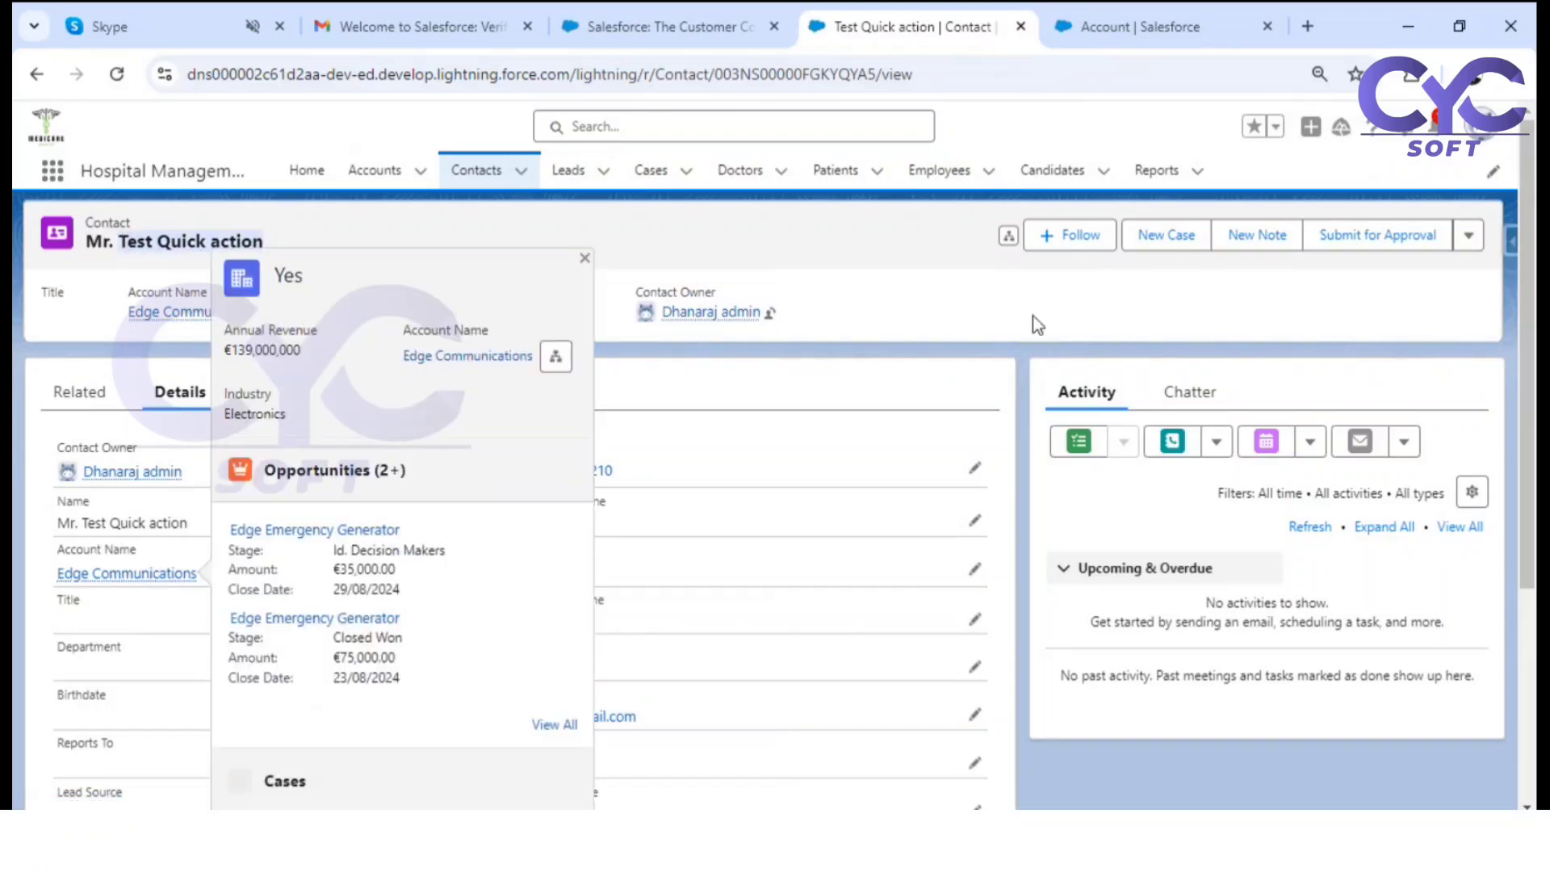
{"action": "left_click", "coordinate": [893, 240]}
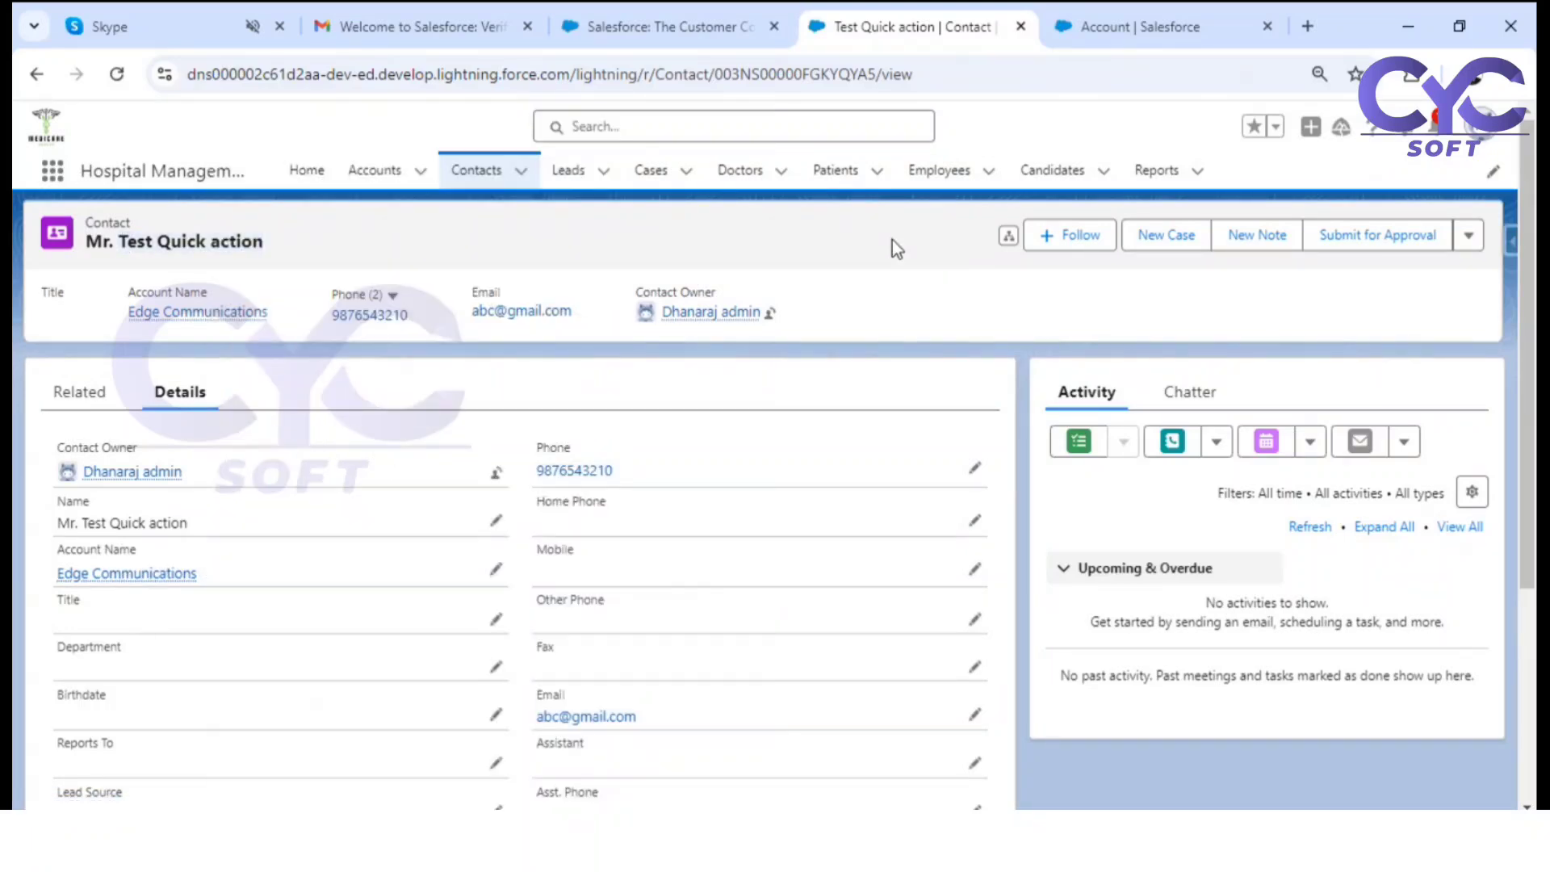
{"action": "left_click", "coordinate": [150, 575]}
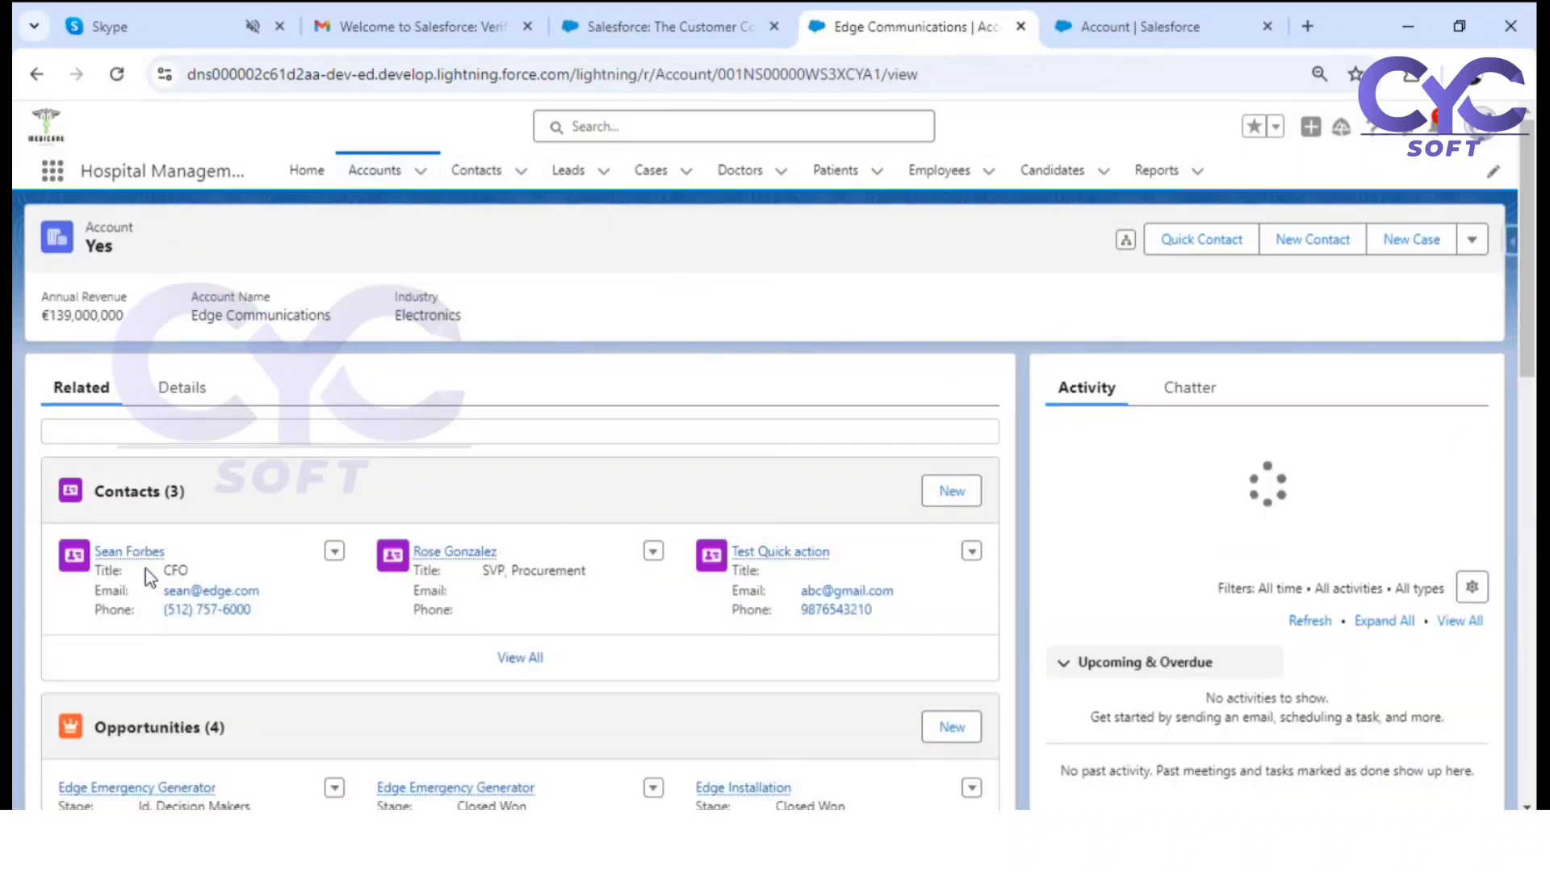
Step: Show Edge Communications' detail fields, then switch to the Day 20 Whiteboard notes
{"action": "left_click", "coordinate": [177, 389]}
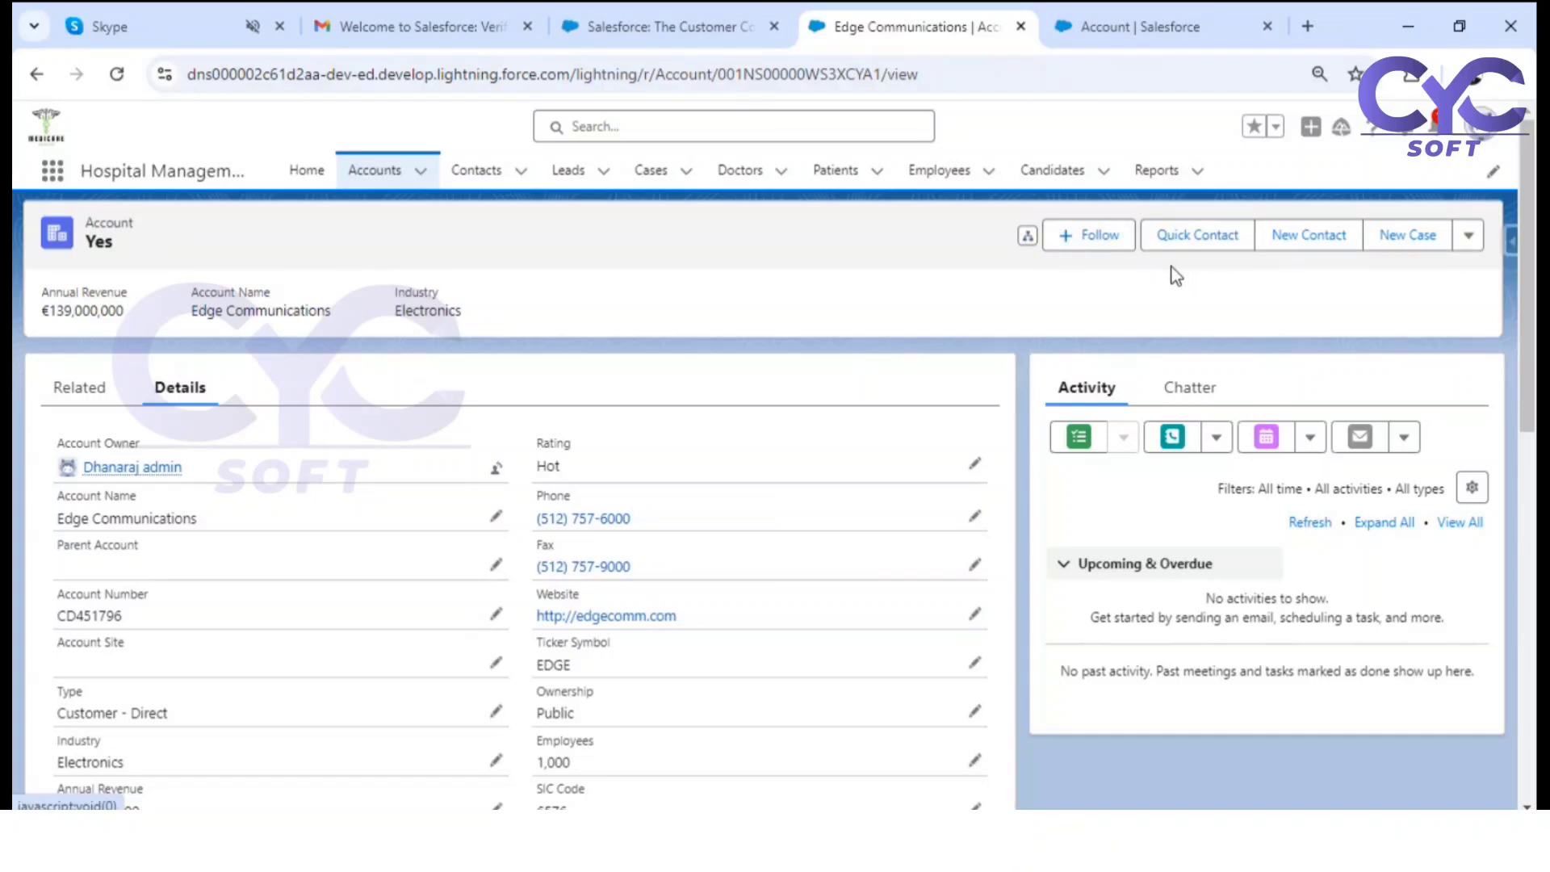
{"action": "left_click", "coordinate": [956, 832]}
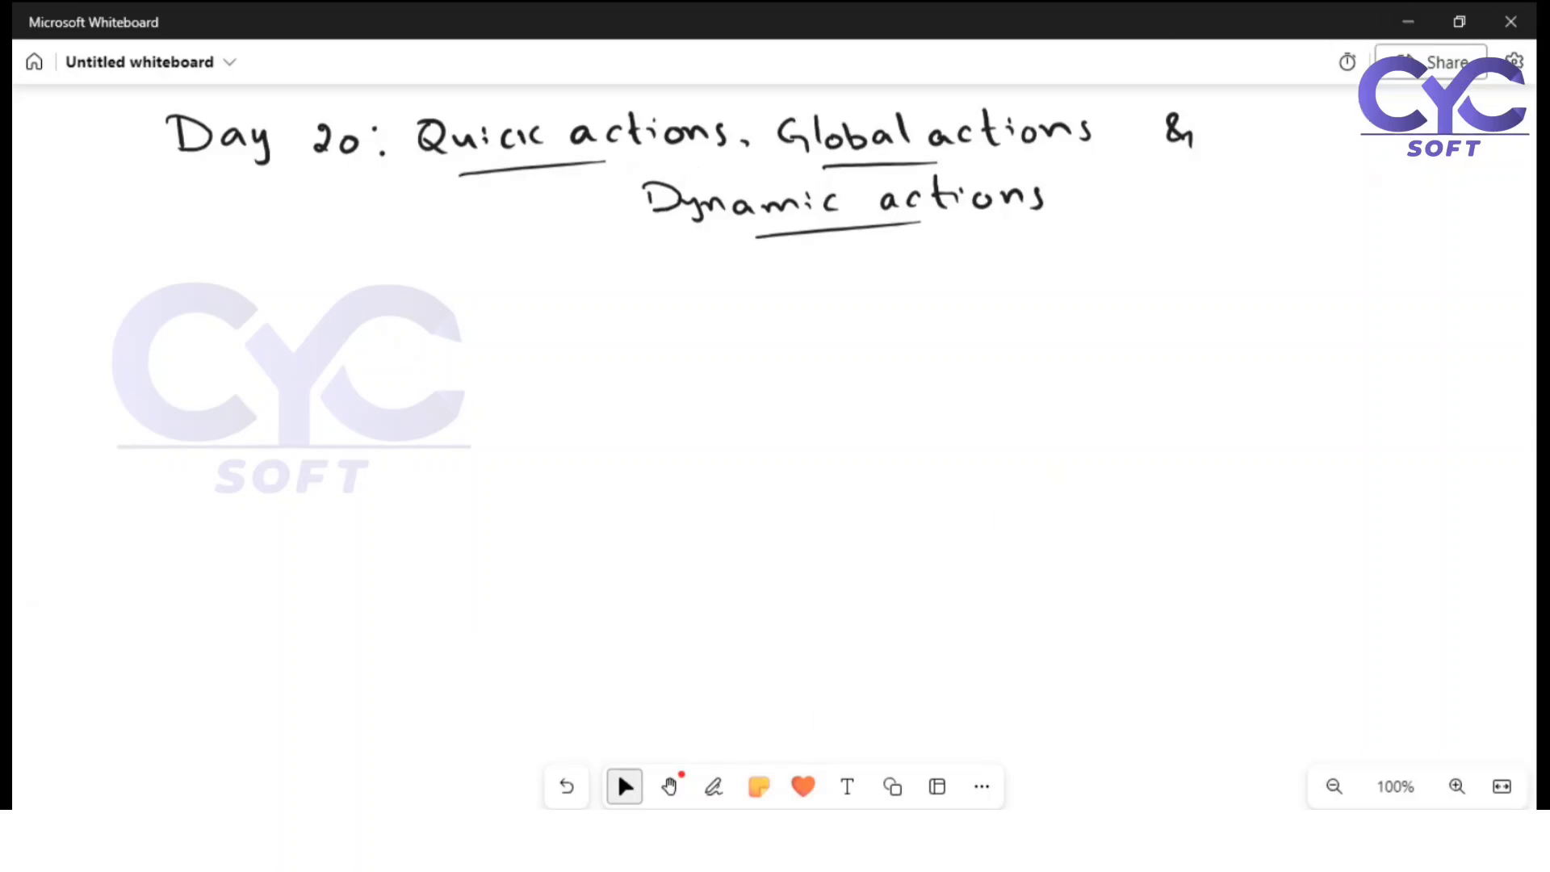
Step: Switch from Whiteboard back to the Salesforce account page in Chrome
{"action": "mouse_move", "coordinate": [799, 840]}
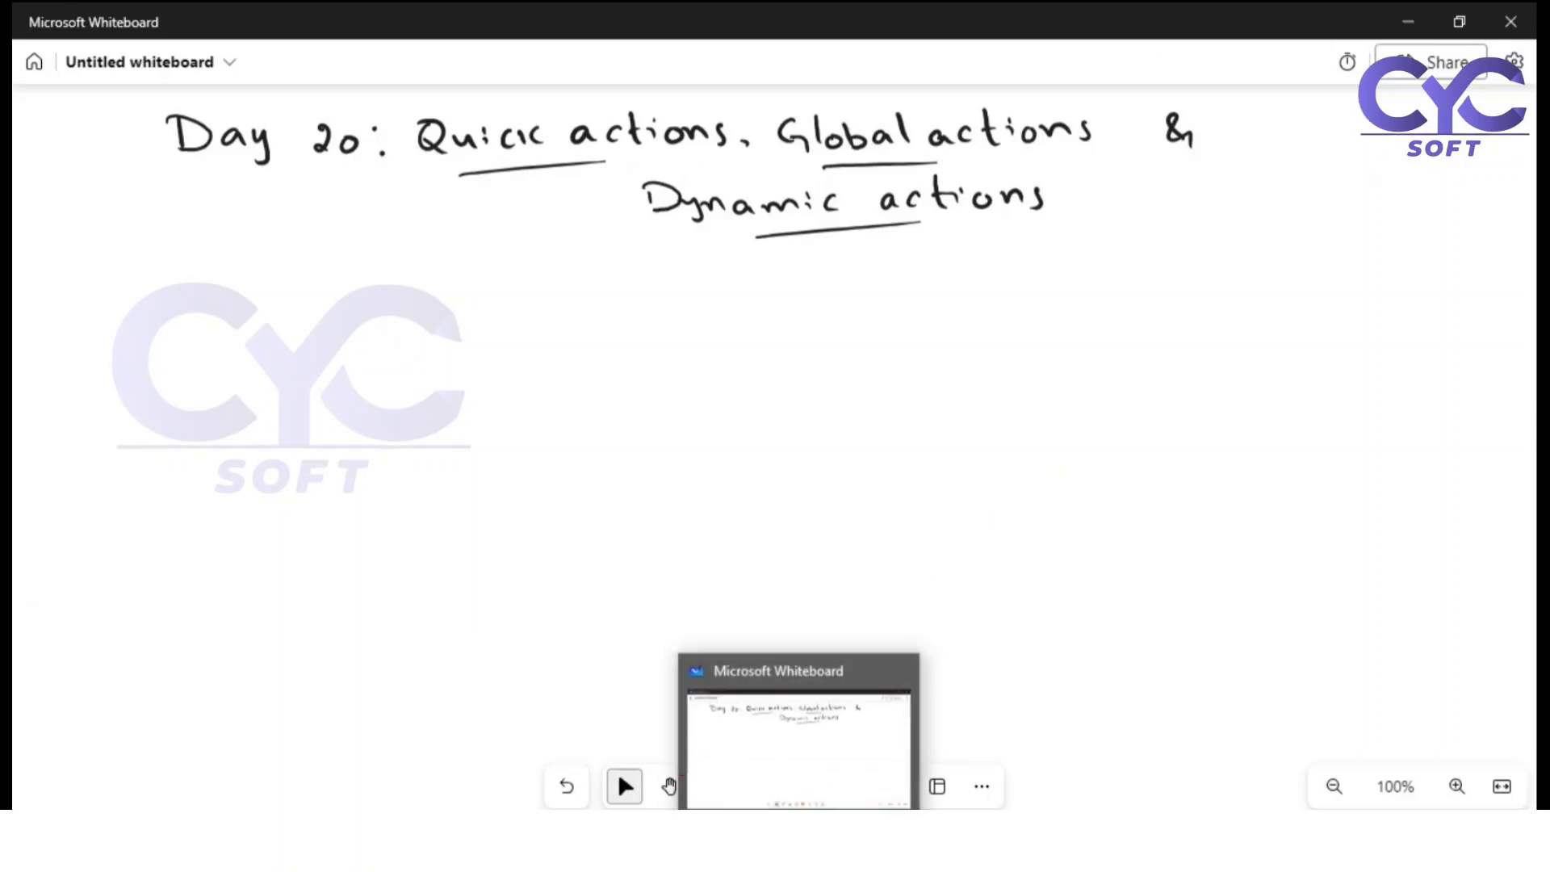
{"action": "left_click", "coordinate": [798, 840]}
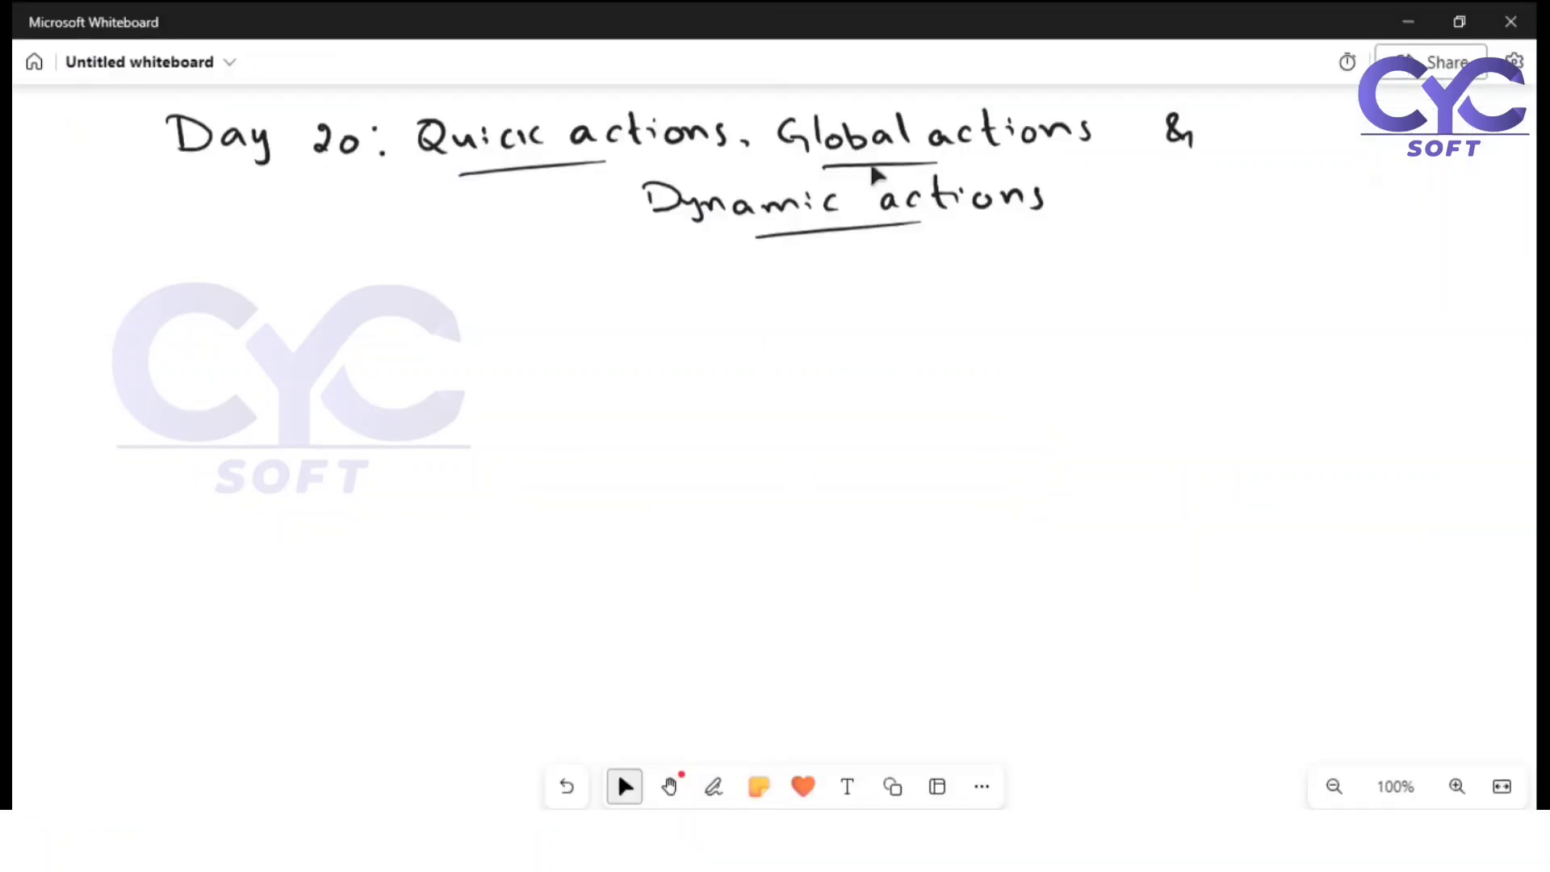
Step: Bring the Day 20 quick, global and dynamic actions notes back in front
{"action": "left_click", "coordinate": [874, 168]}
Step: Return from Whiteboard to the Edge Communications account in Salesforce
{"action": "left_click", "coordinate": [856, 835]}
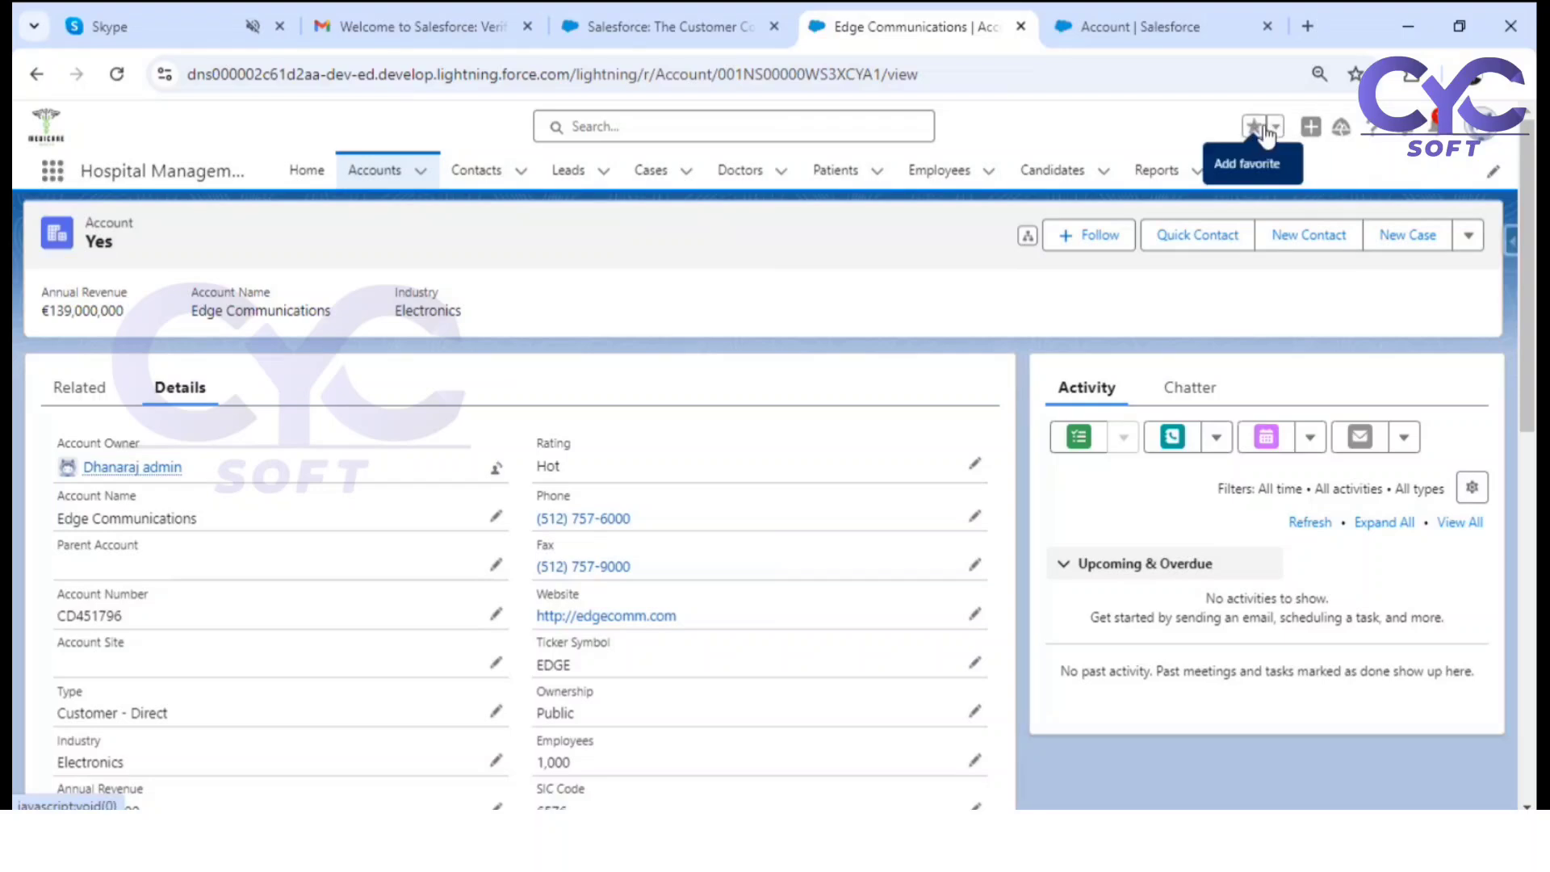
Step: Check Global Actions from the account and Doctors pages, then reopen Edge Communications from Accounts
{"action": "left_click", "coordinate": [1310, 129]}
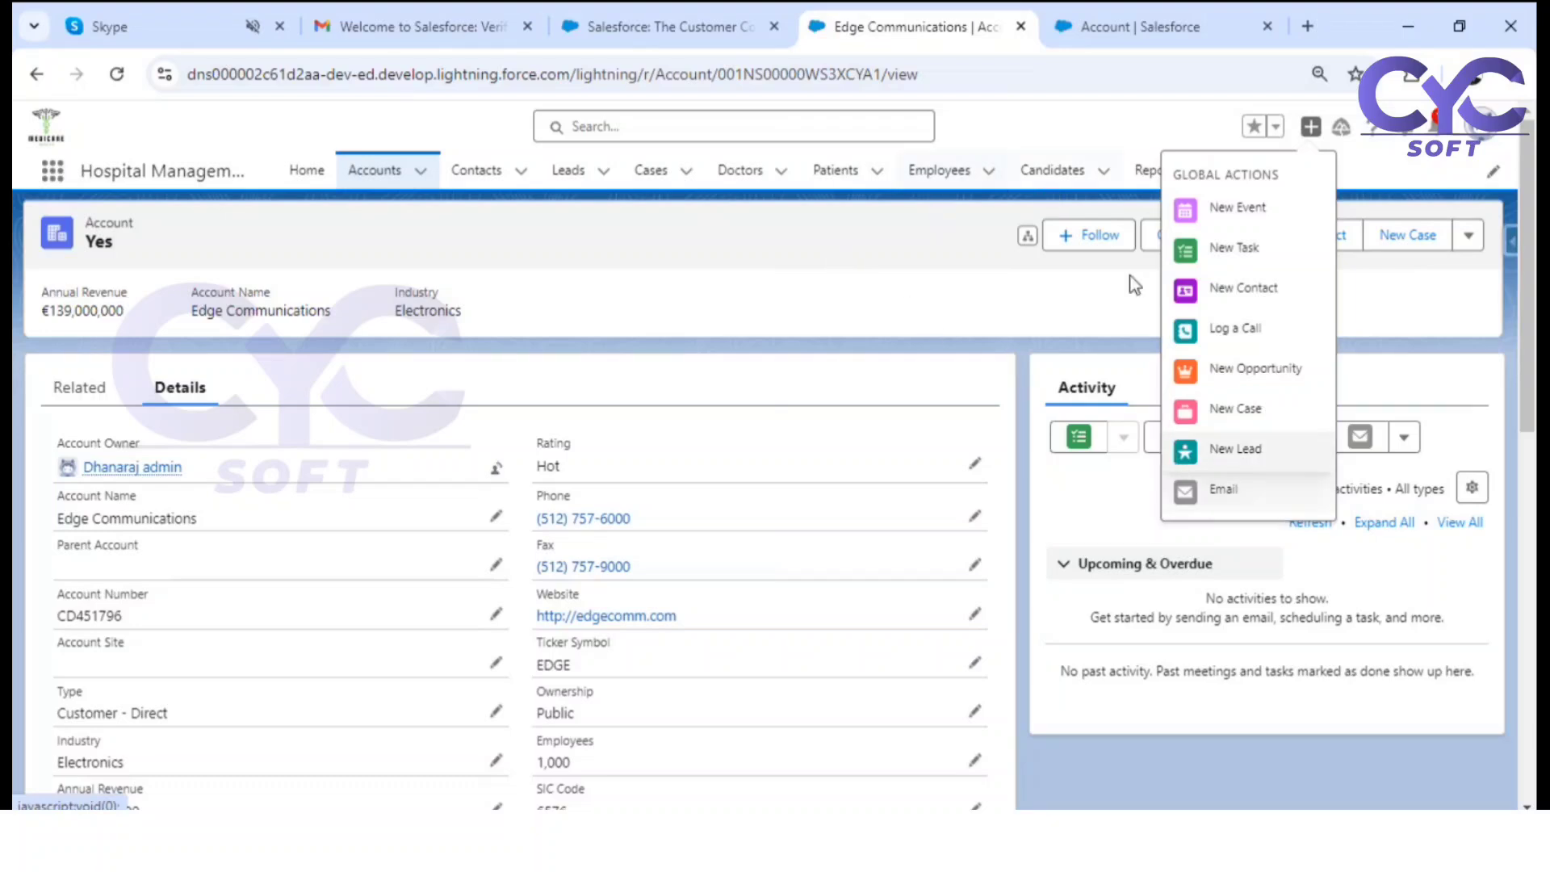
{"action": "left_click", "coordinate": [949, 305]}
{"action": "left_click", "coordinate": [833, 170]}
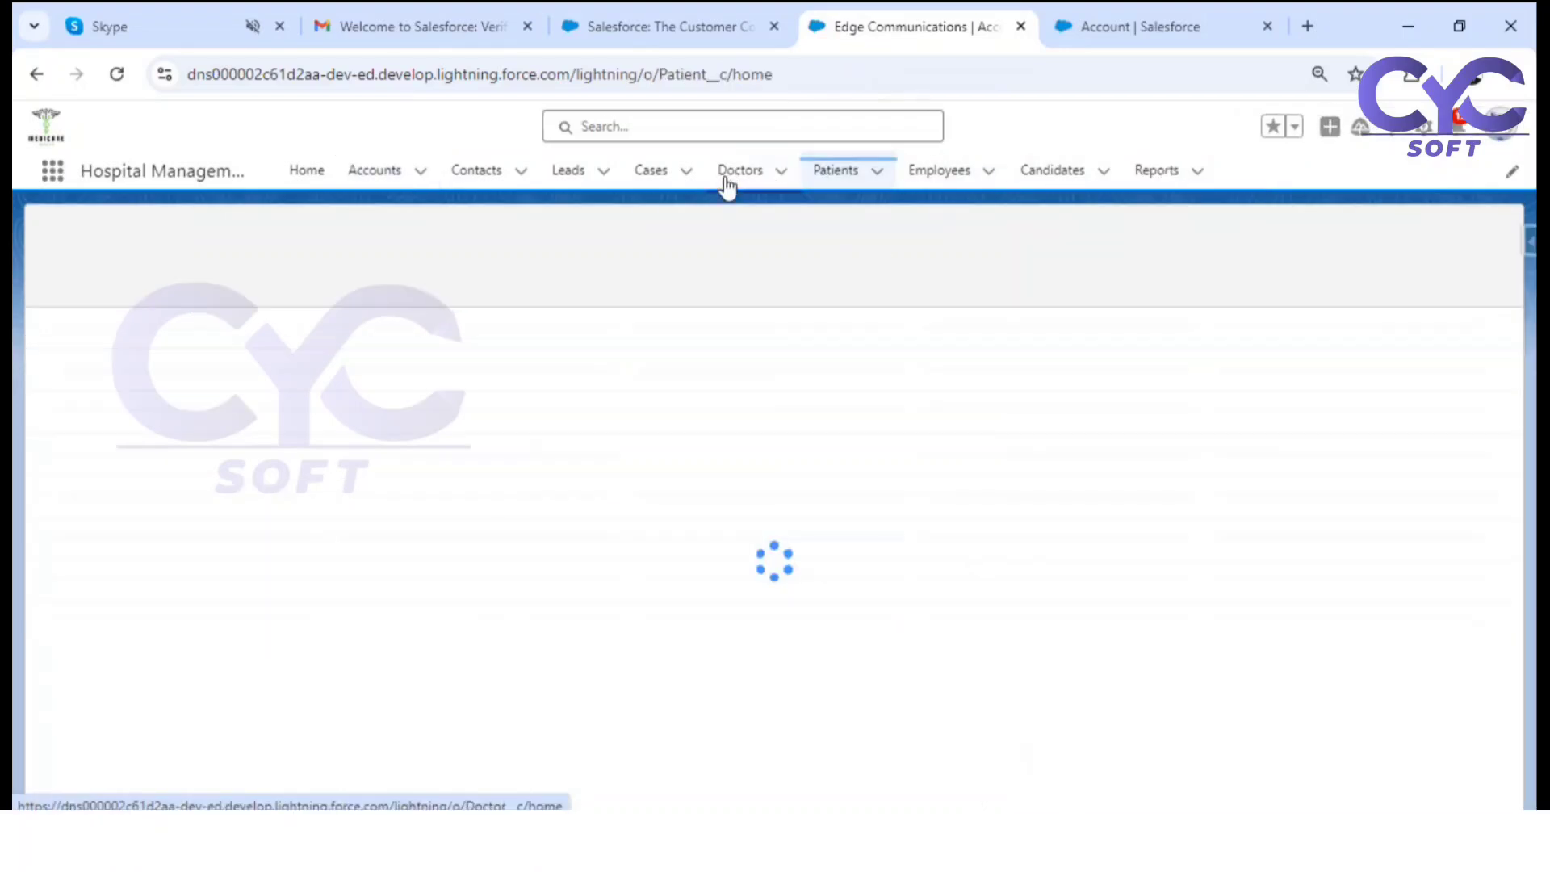
{"action": "left_click", "coordinate": [729, 179]}
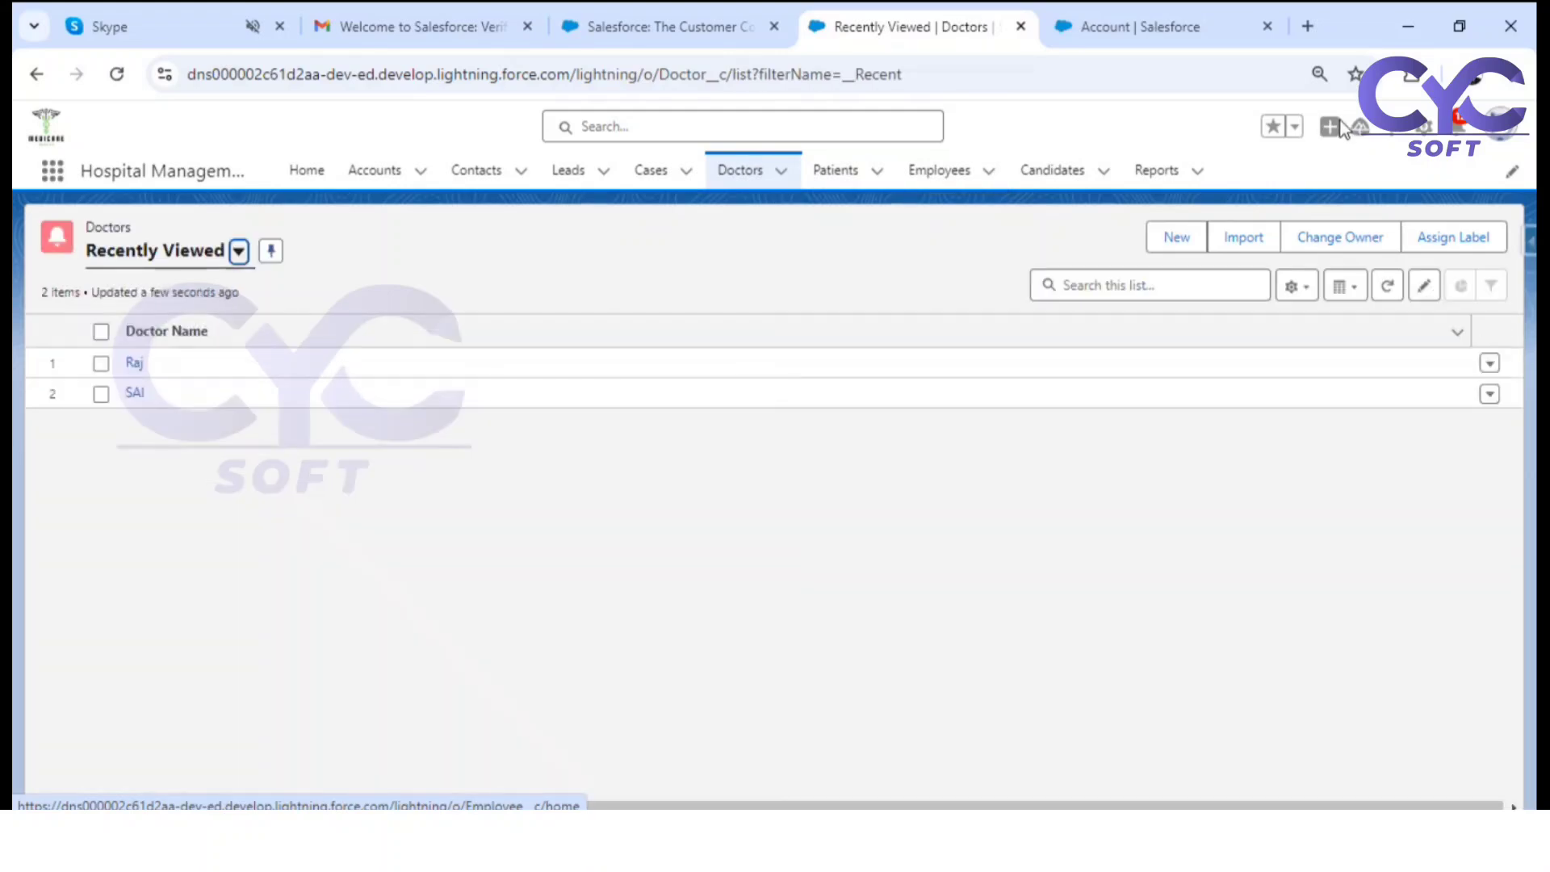
{"action": "left_click", "coordinate": [1330, 129]}
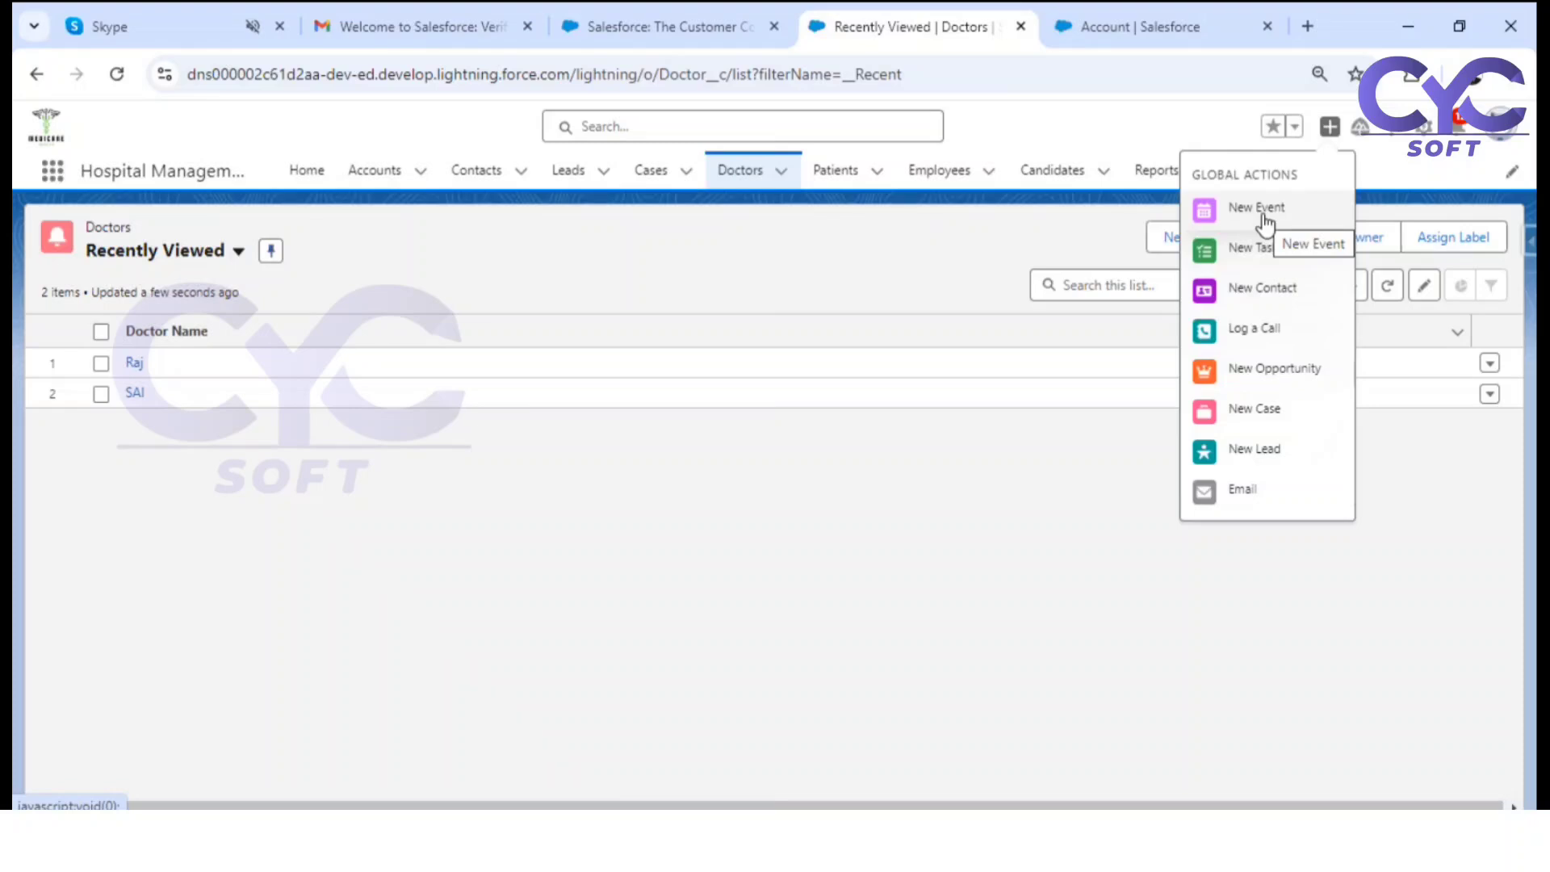
{"action": "left_click", "coordinate": [378, 179]}
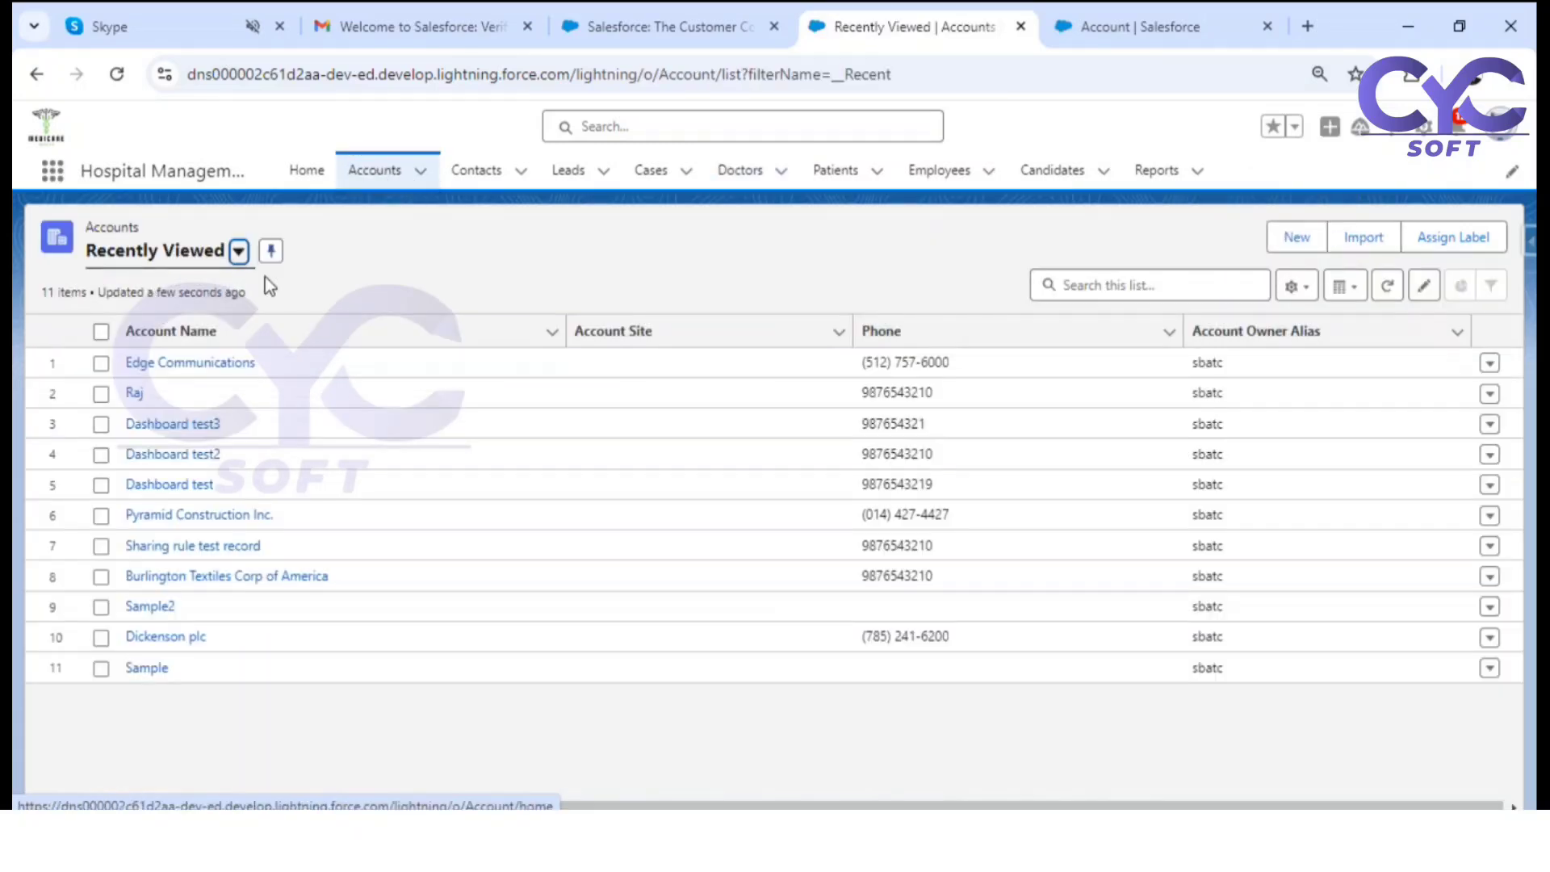
{"action": "left_click", "coordinate": [186, 362]}
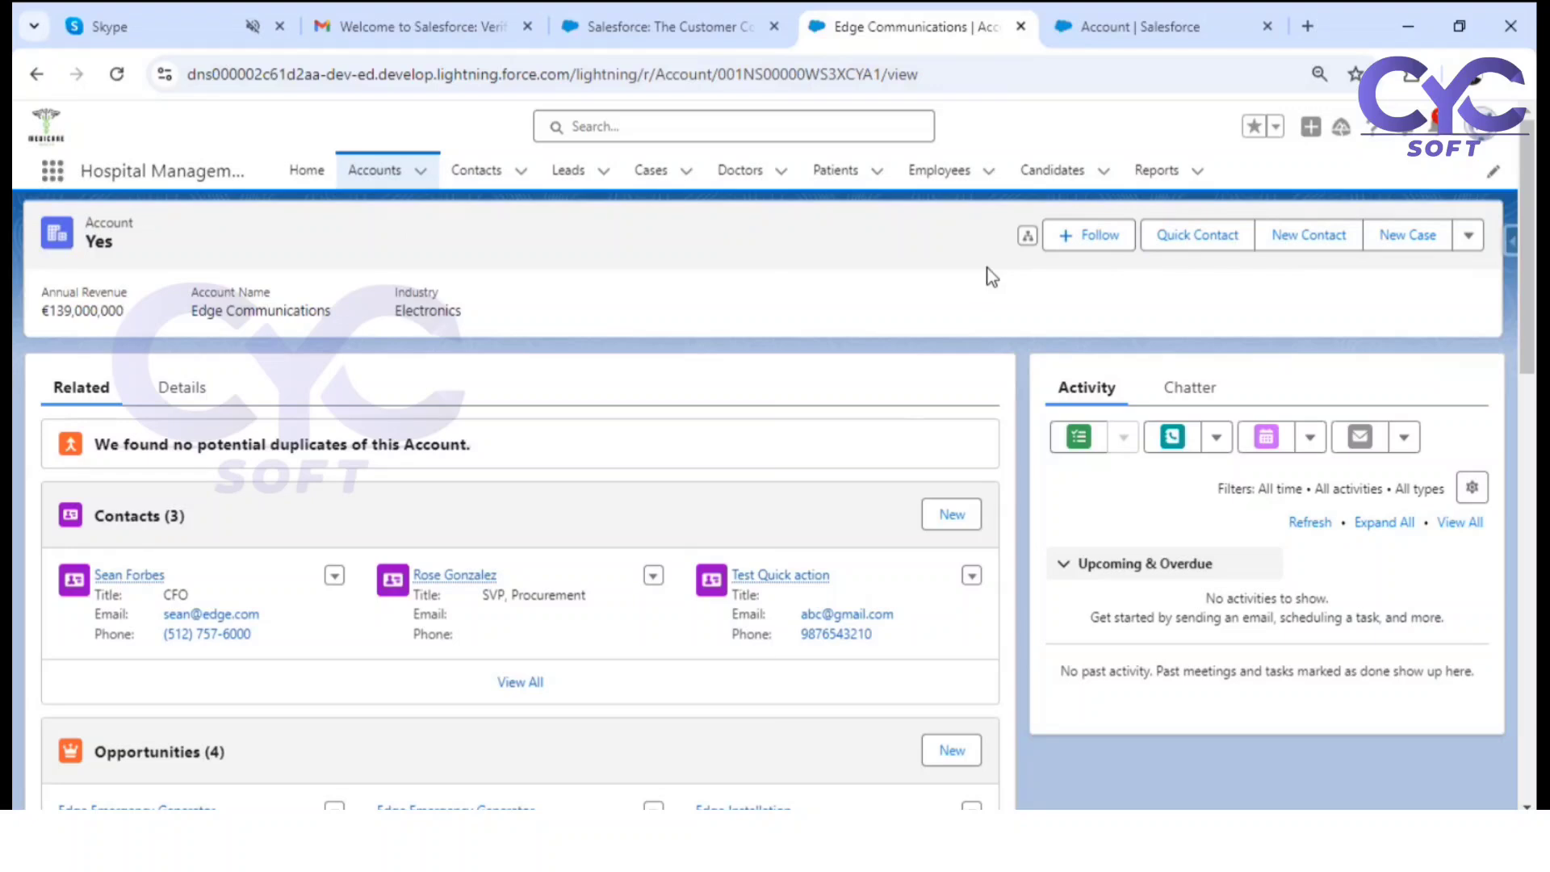
Step: Compare Global Actions with the account's Quick Contact form, cancelling it and showing Global Actions again
{"action": "left_click", "coordinate": [1310, 127]}
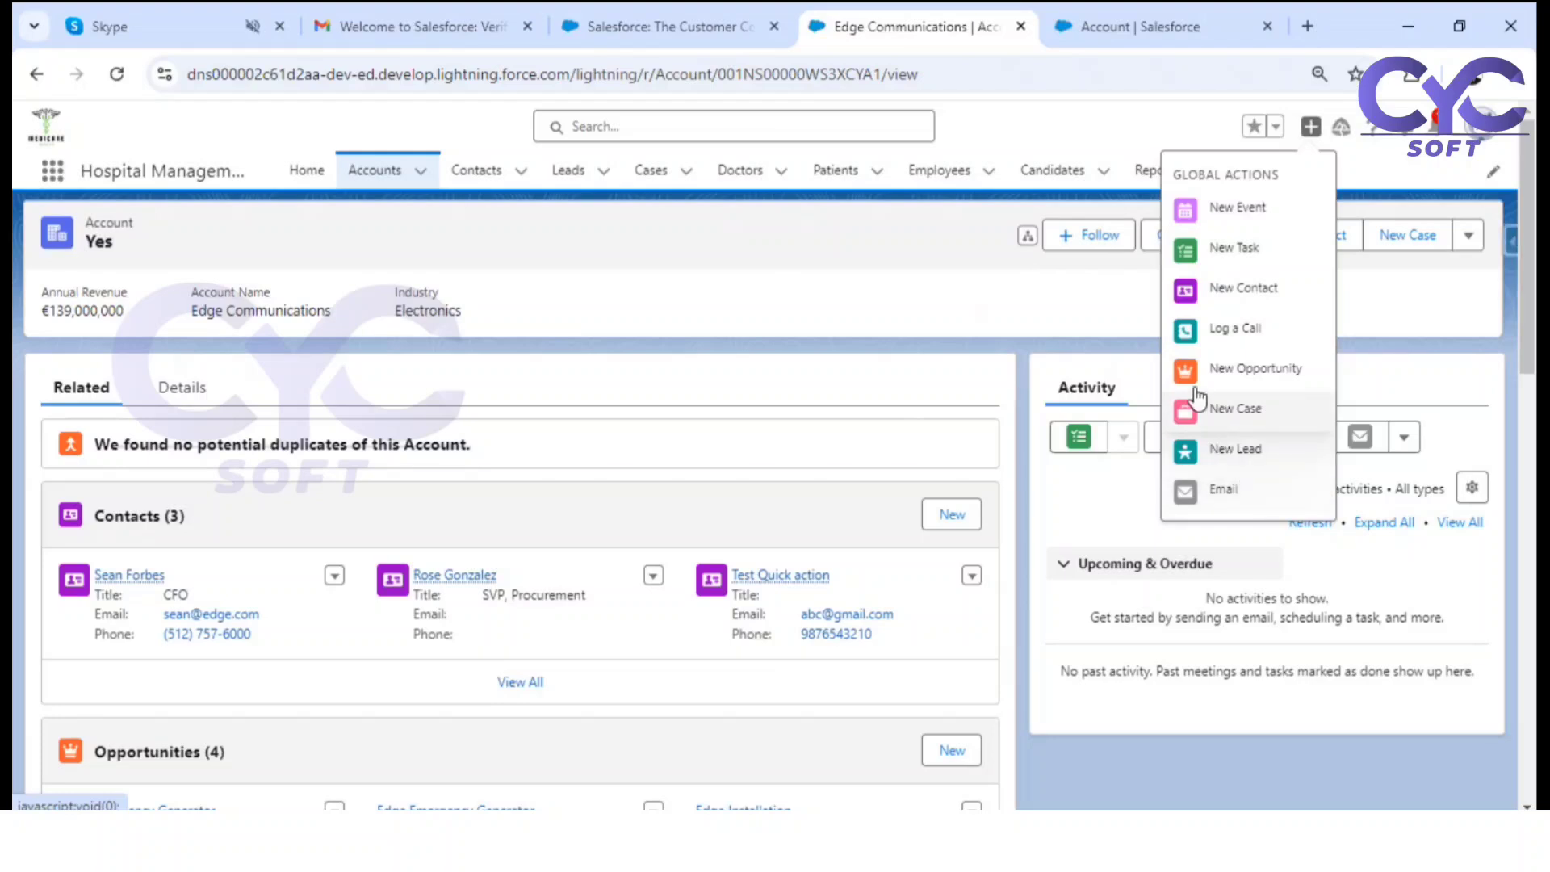
{"action": "left_click", "coordinate": [991, 286]}
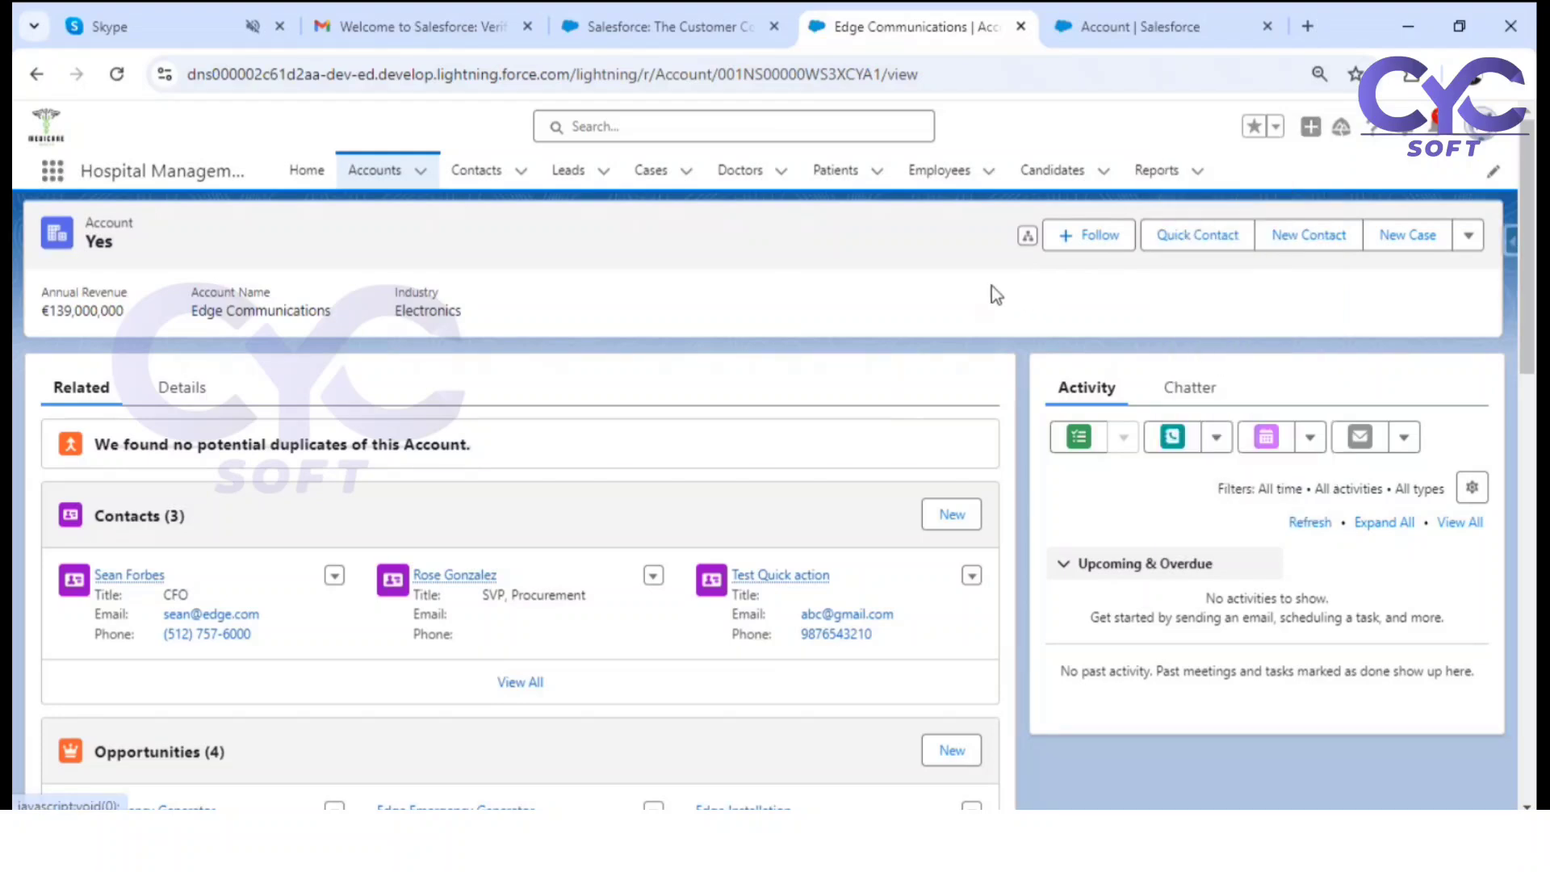
{"action": "left_click", "coordinate": [1197, 238]}
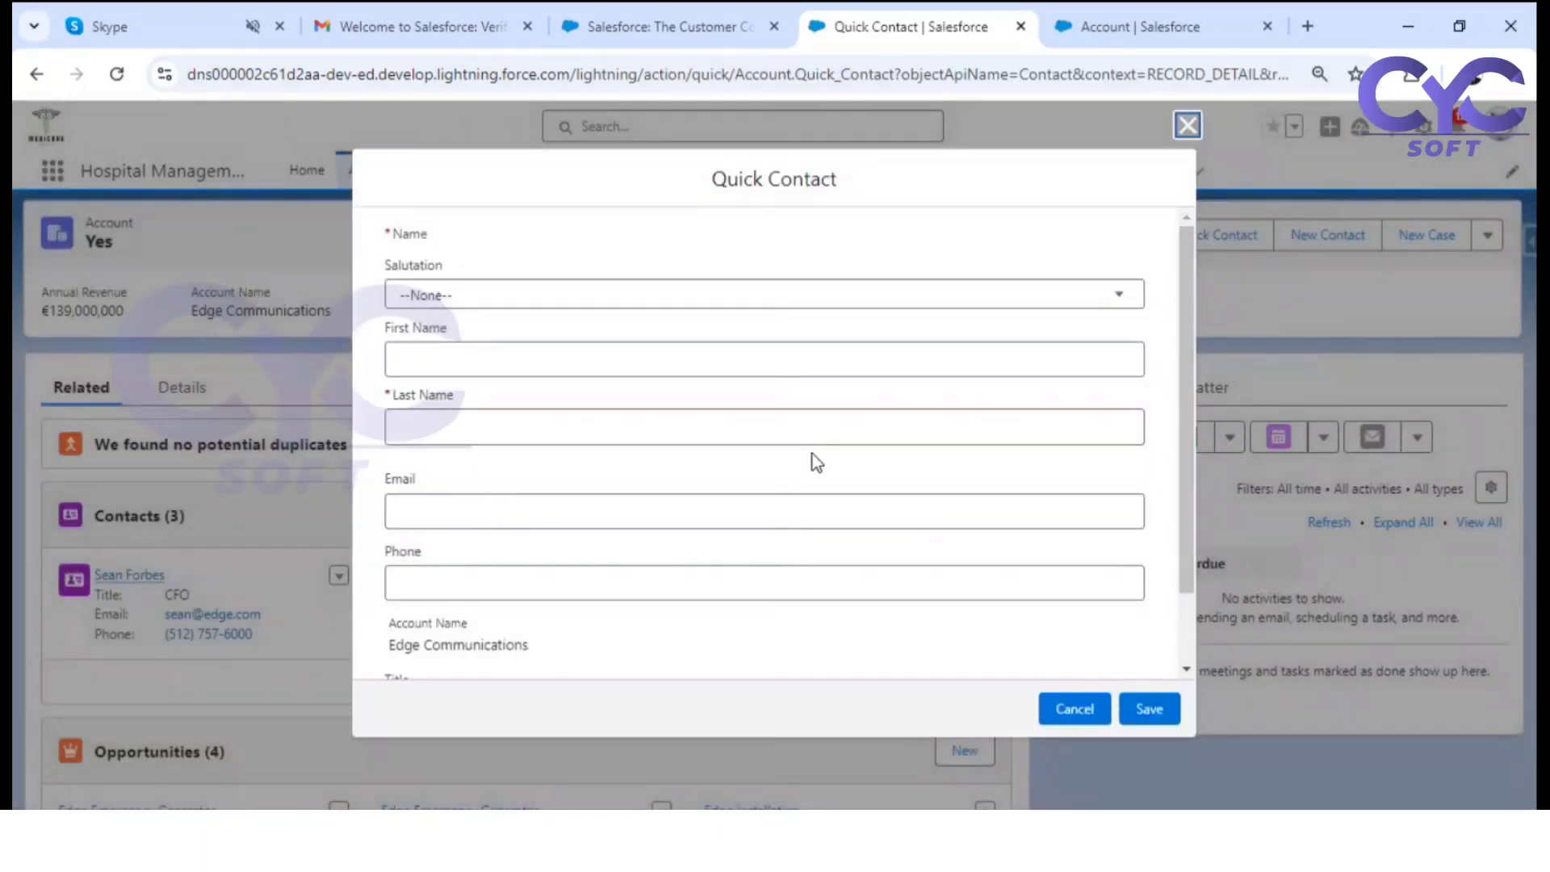
{"action": "scroll", "coordinate": [816, 462], "scroll_direction": "down", "scroll_amount": 2}
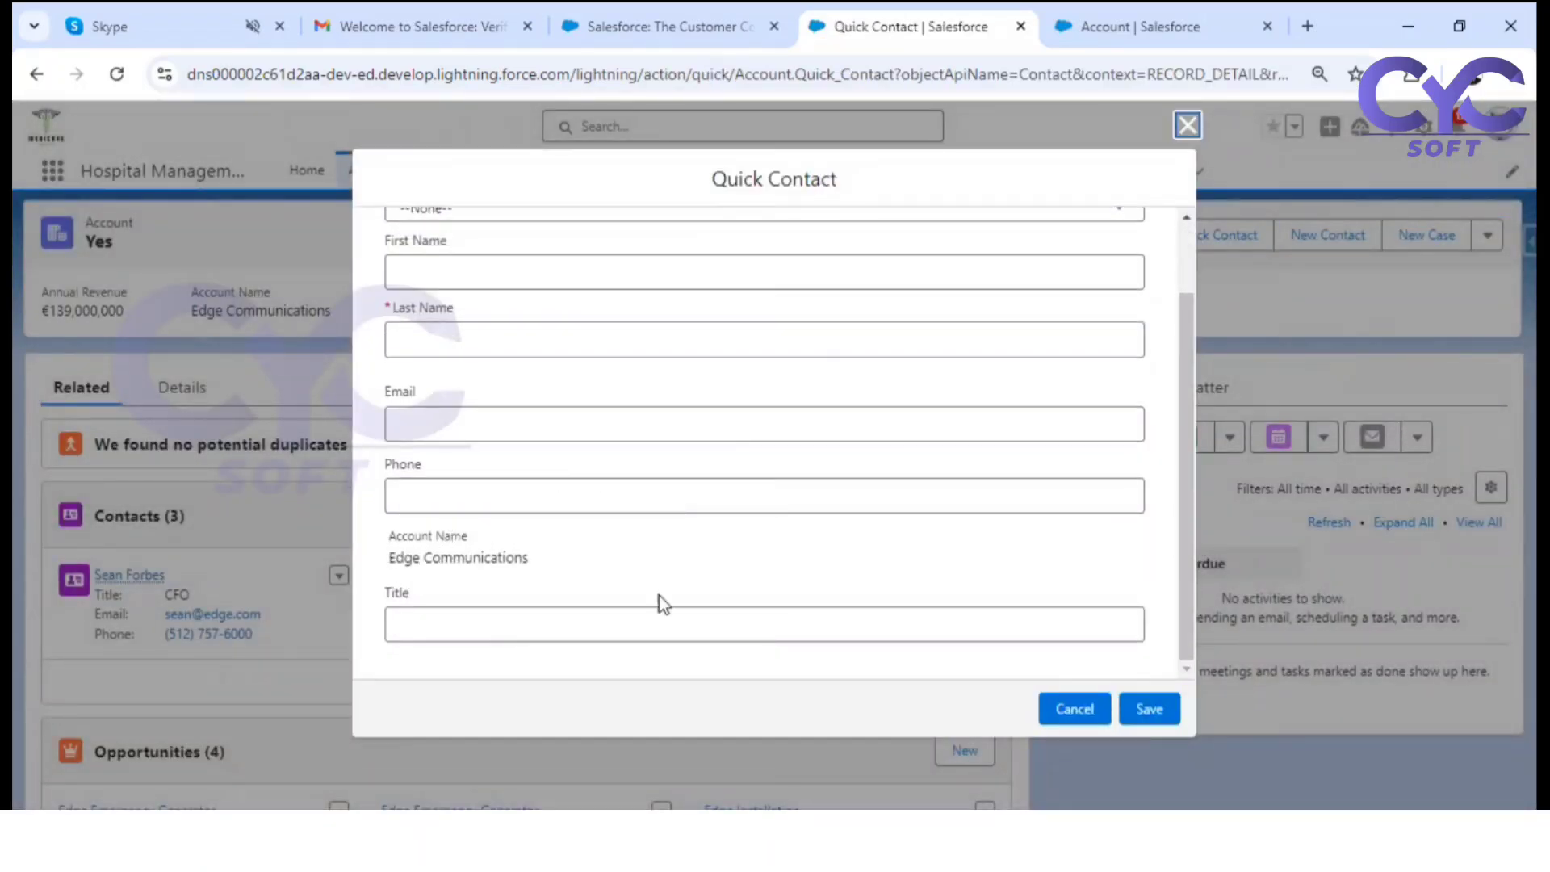
{"action": "left_click", "coordinate": [1060, 700]}
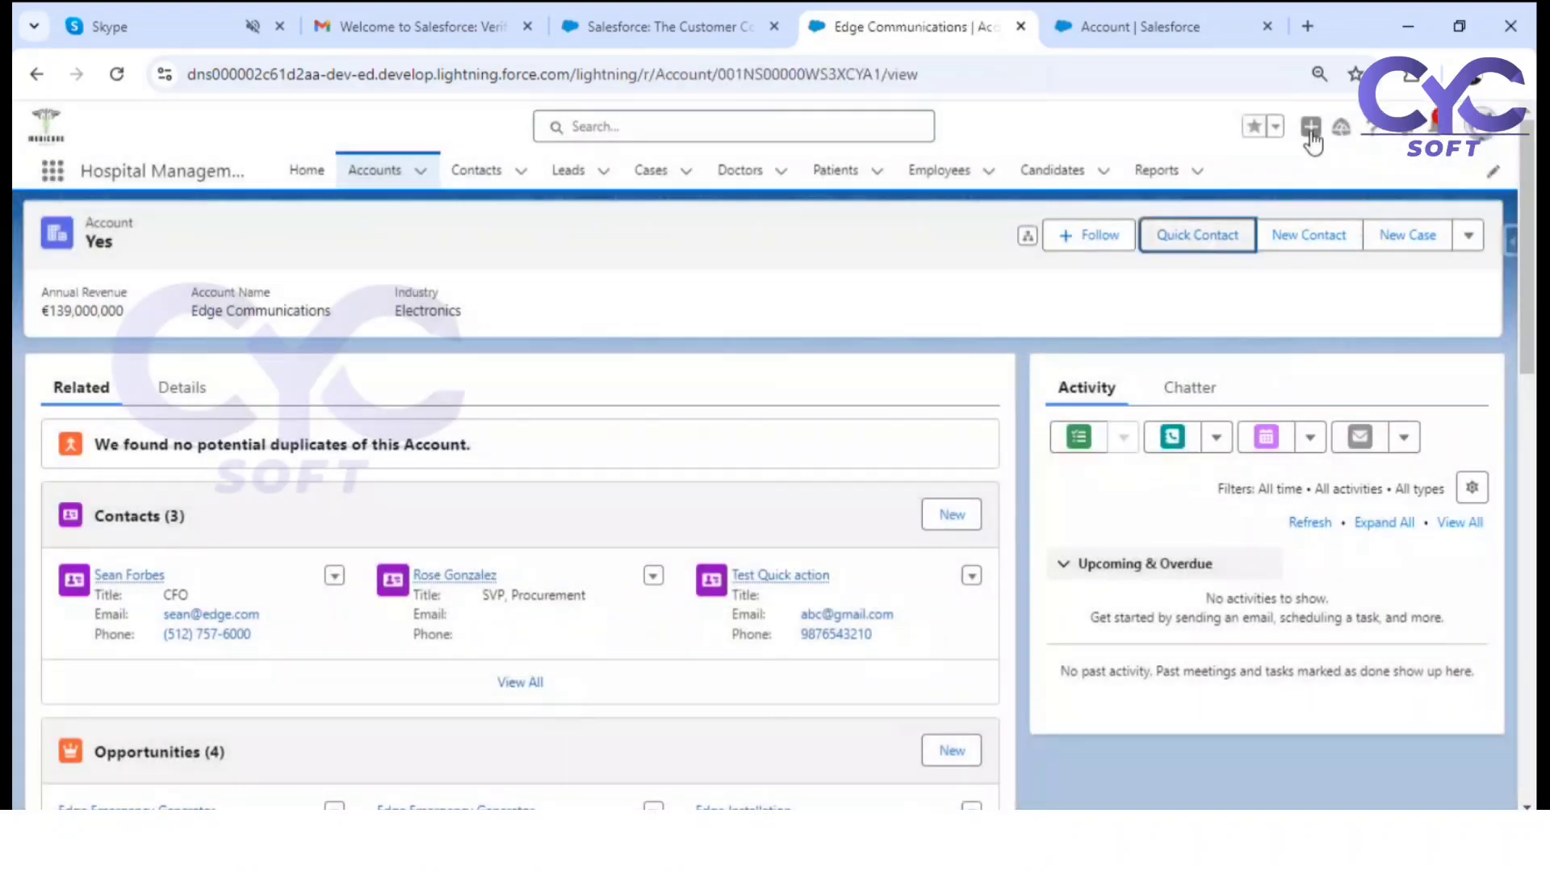
{"action": "left_click", "coordinate": [1310, 128]}
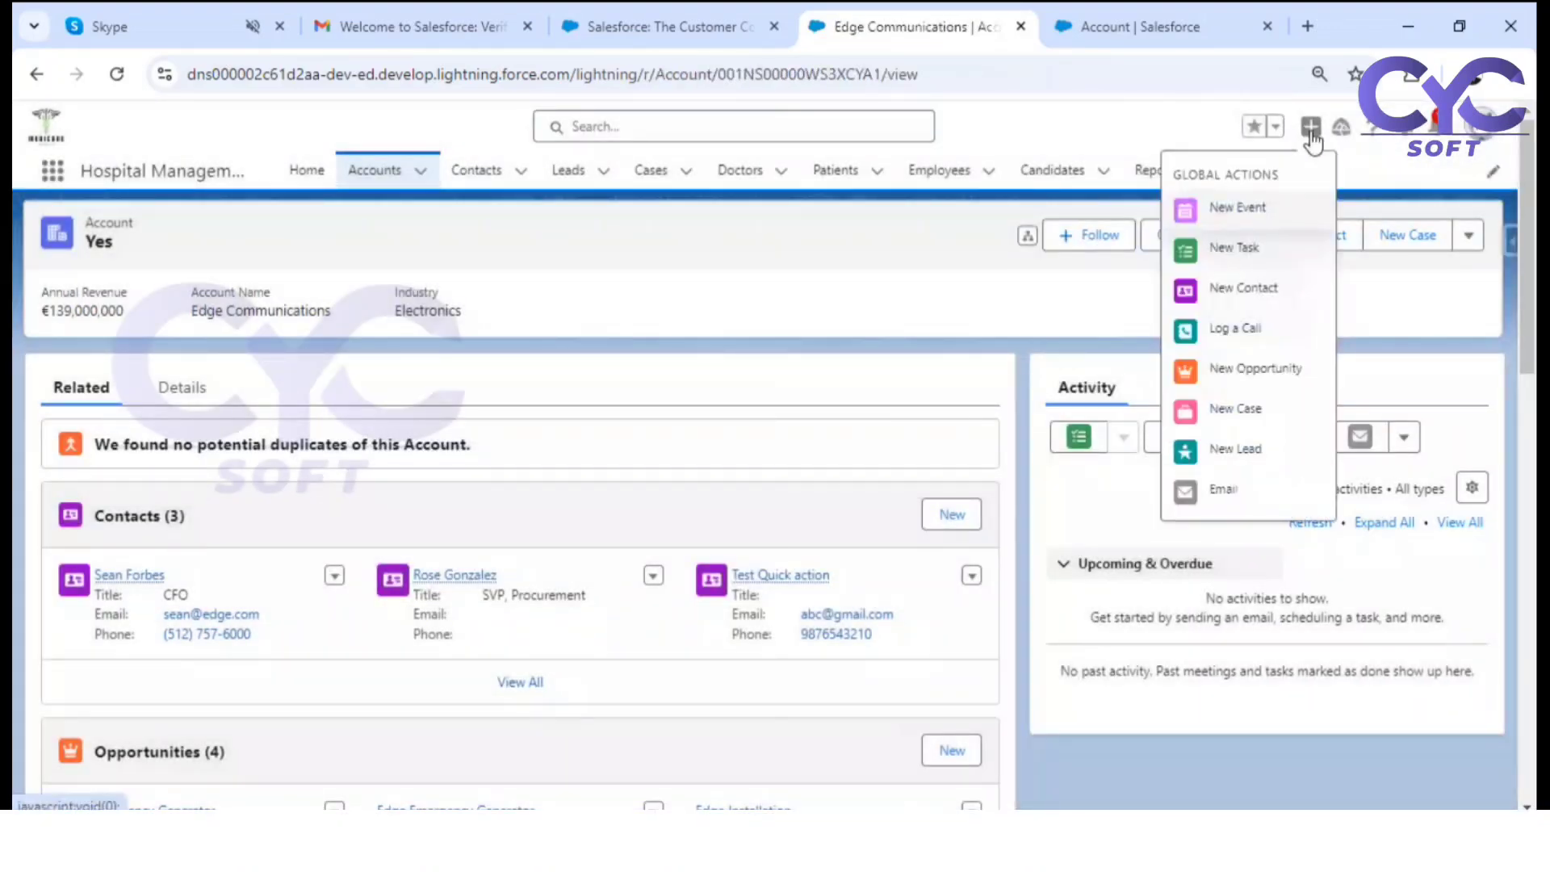
Step: Start a New Contact global action for Mr. Test Global action
{"action": "left_click", "coordinate": [1233, 291]}
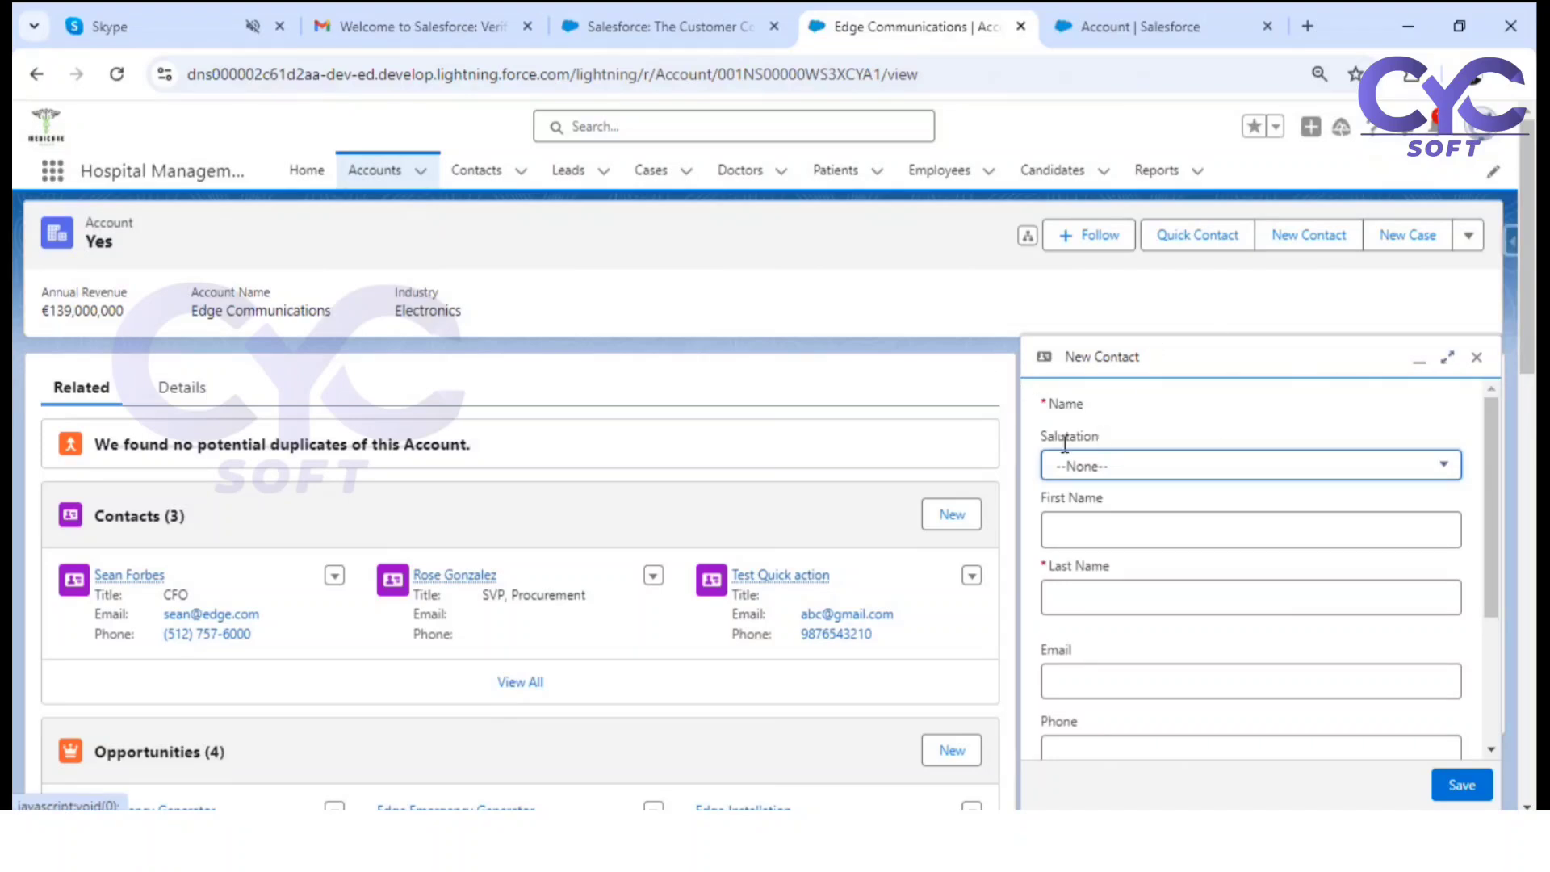
{"action": "left_click", "coordinate": [1196, 468]}
{"action": "left_click", "coordinate": [1124, 541]}
{"action": "left_click", "coordinate": [1087, 543]}
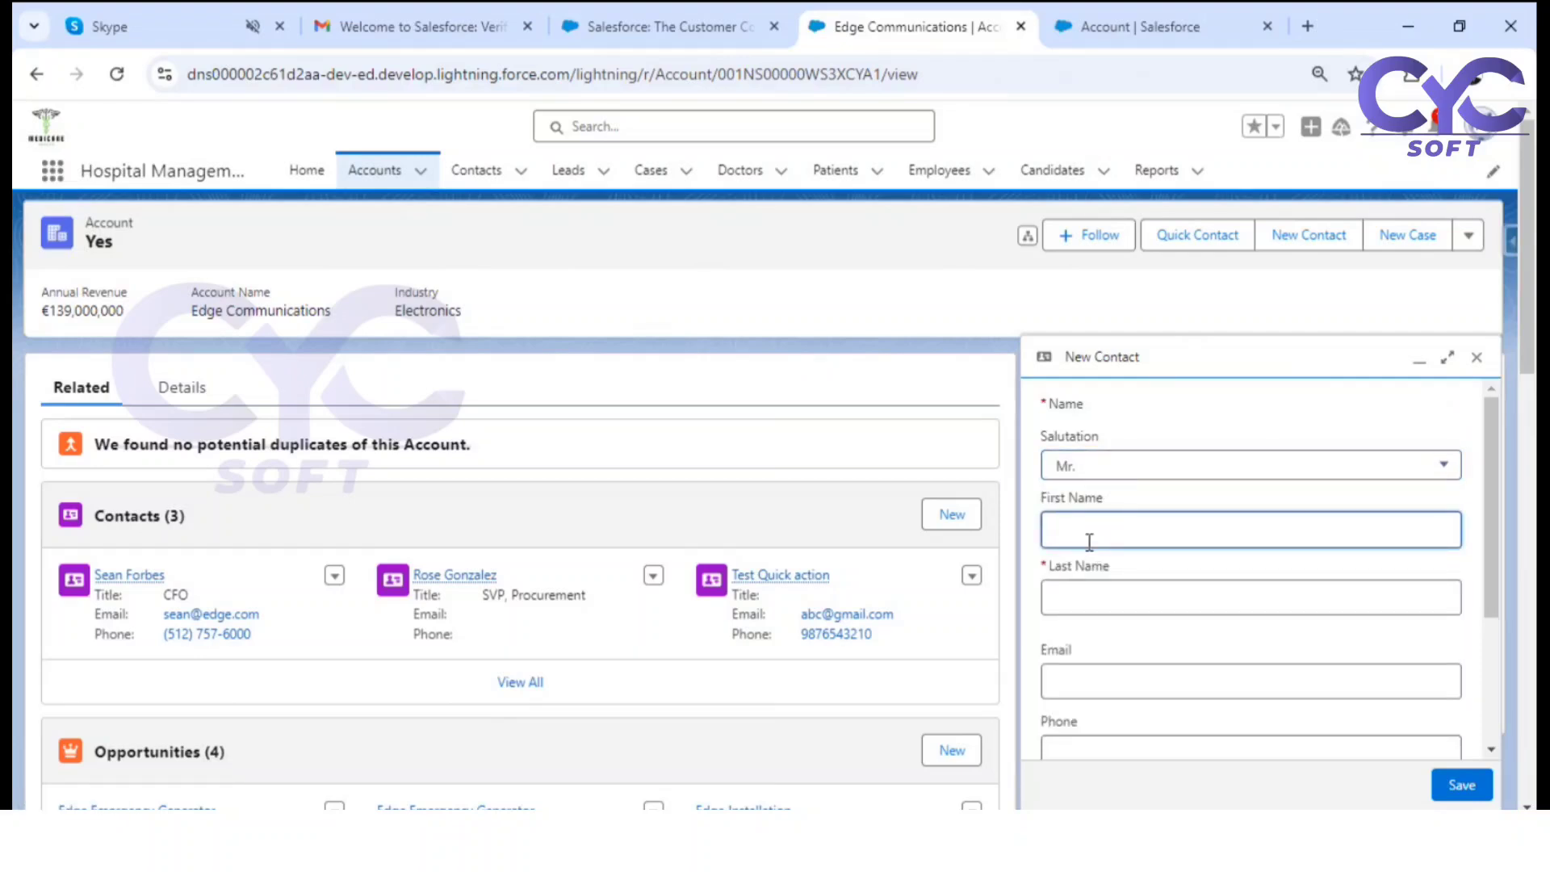
{"action": "type", "text": "Test"}
{"action": "left_click", "coordinate": [1084, 603]}
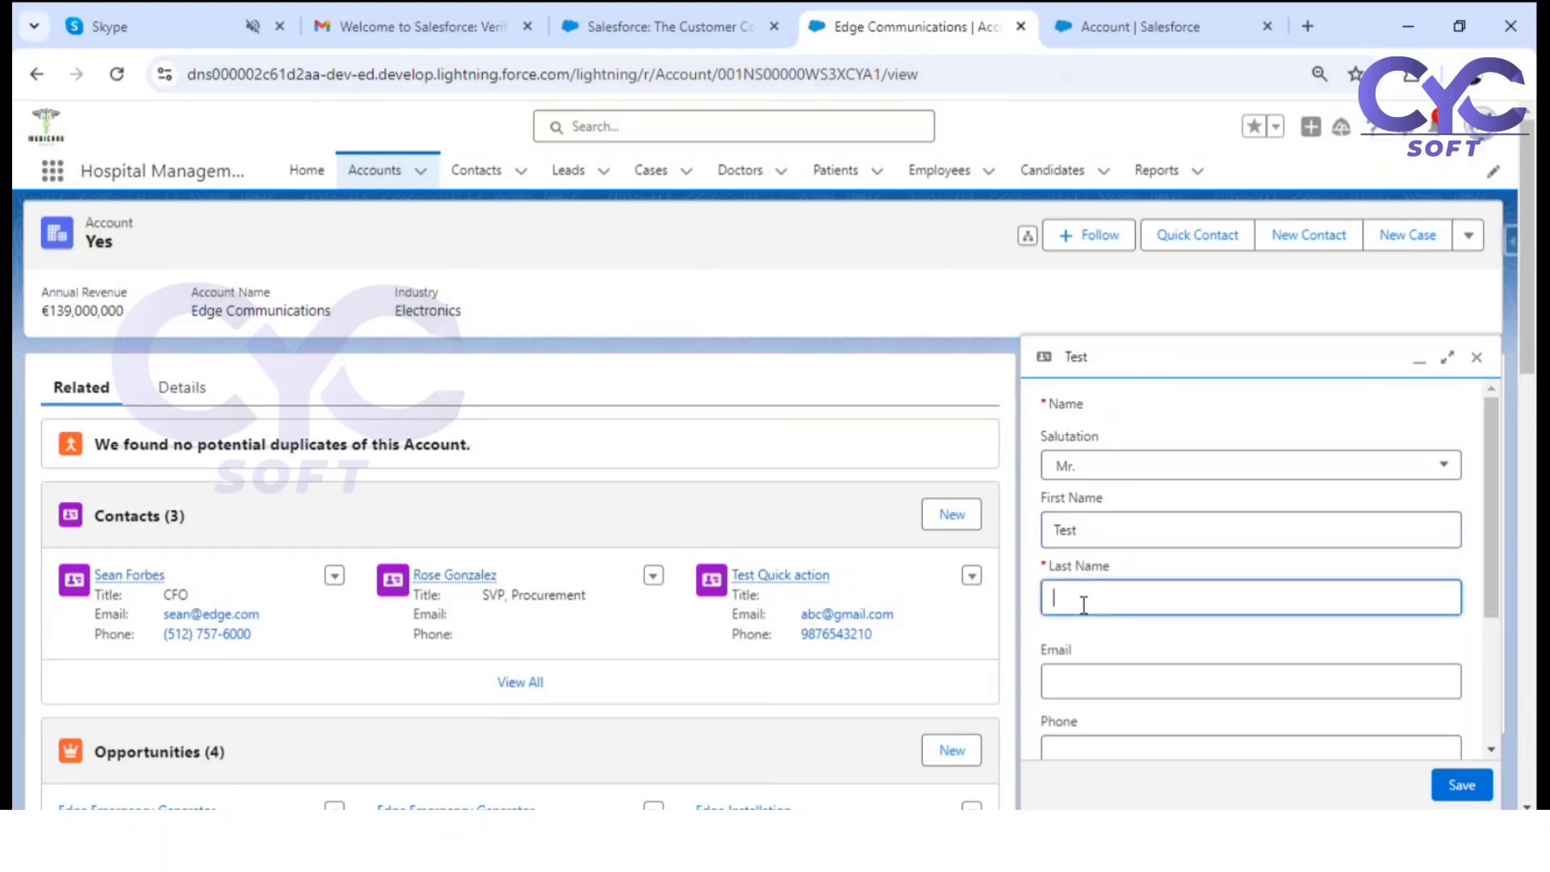
{"action": "type", "text": "Global action"}
Step: Enter the contact's email and phone number, then select the account's record ID in the address
{"action": "scroll", "coordinate": [1090, 604], "scroll_direction": "down", "scroll_amount": 2}
{"action": "left_click", "coordinate": [1118, 571]}
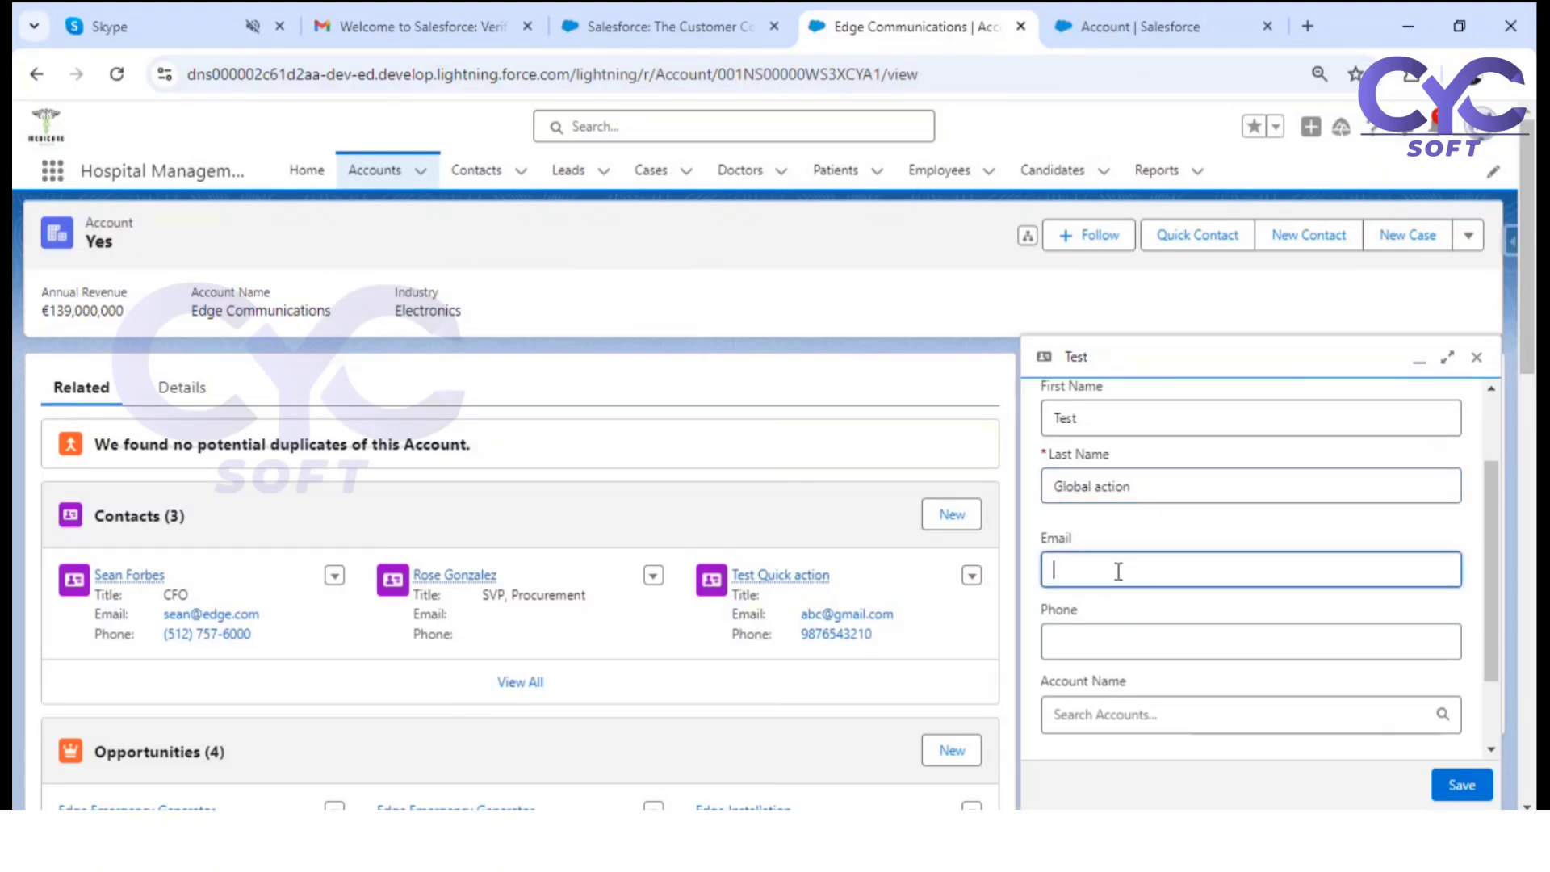
{"action": "type", "text": "cba@gmail.com"}
{"action": "left_click", "coordinate": [1176, 645]}
{"action": "type", "text": "1234567890"}
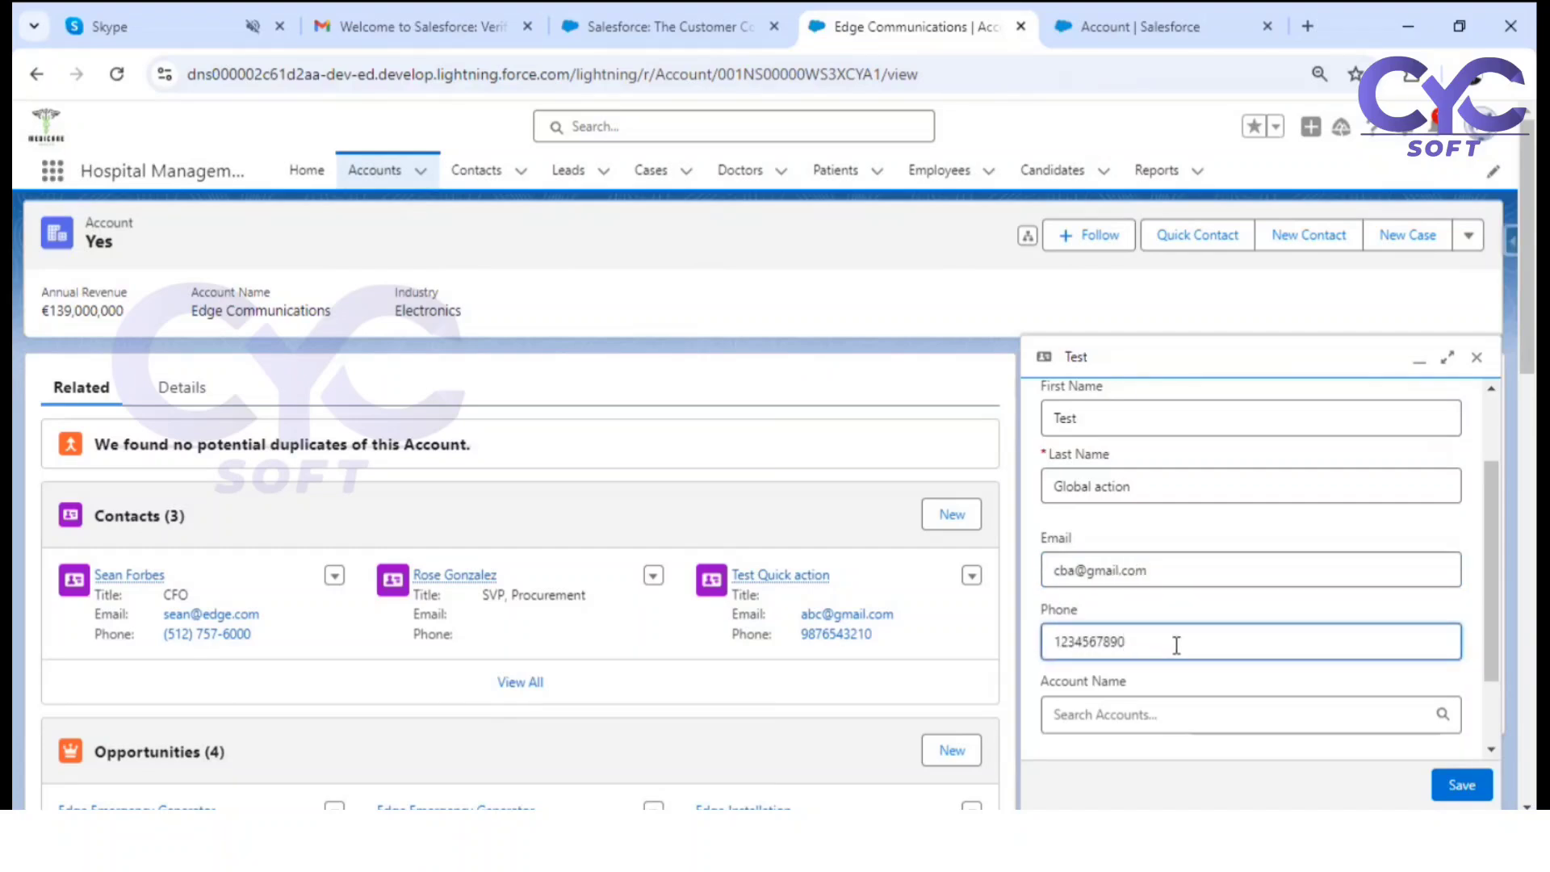
{"action": "scroll", "coordinate": [1176, 645], "scroll_direction": "down", "scroll_amount": 2}
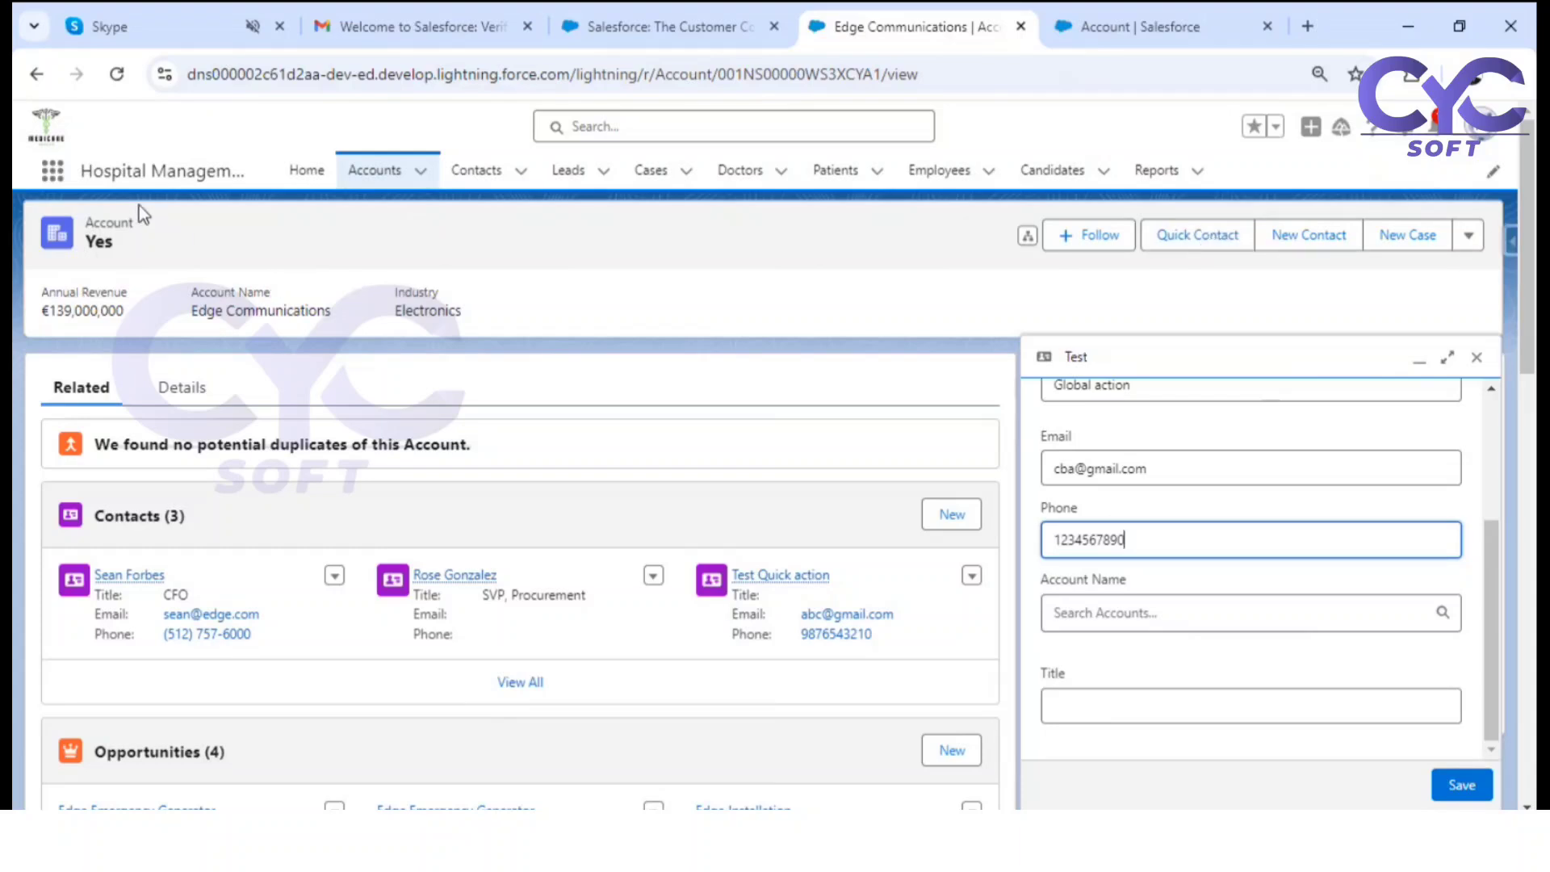
{"action": "double_click", "coordinate": [783, 73]}
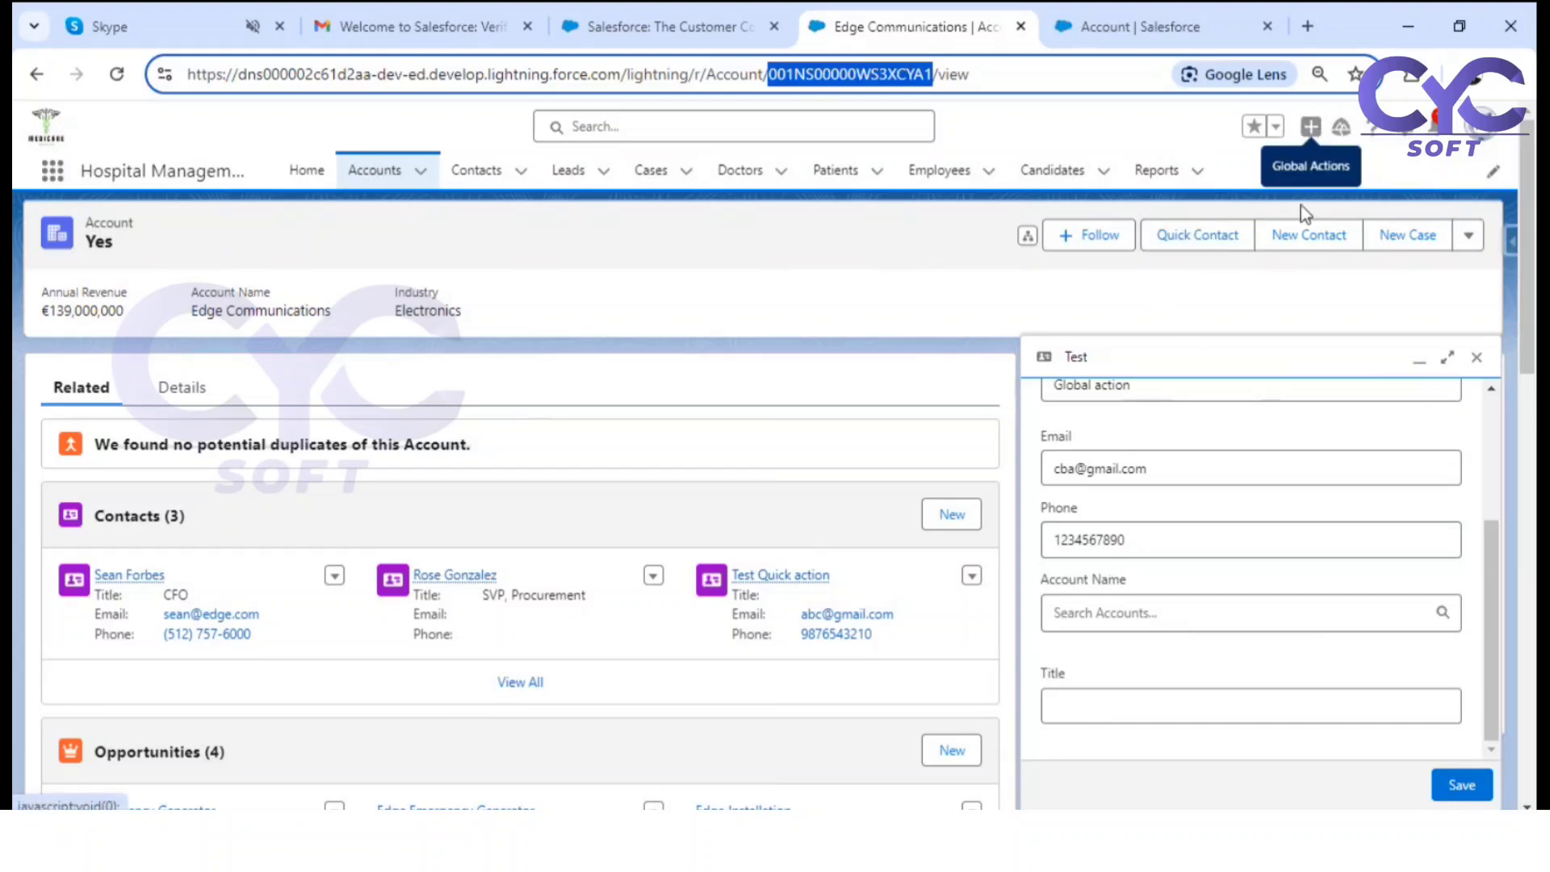
Step: Set the contact's Account Name to Edge Communications after briefly trying the Raj account
{"action": "left_click", "coordinate": [1113, 616]}
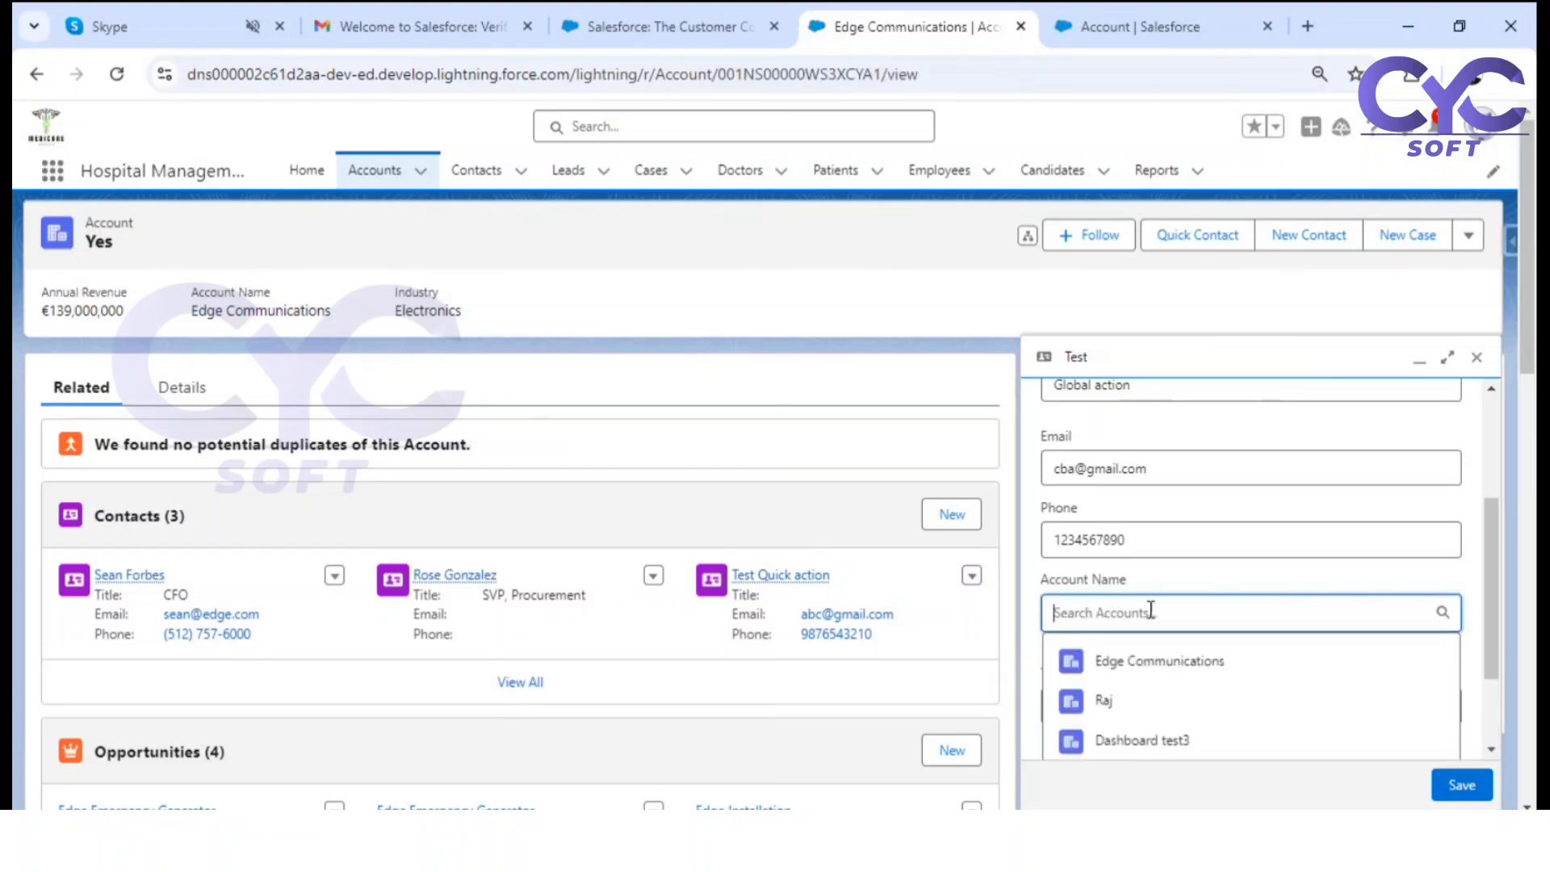
{"action": "left_click", "coordinate": [1141, 662]}
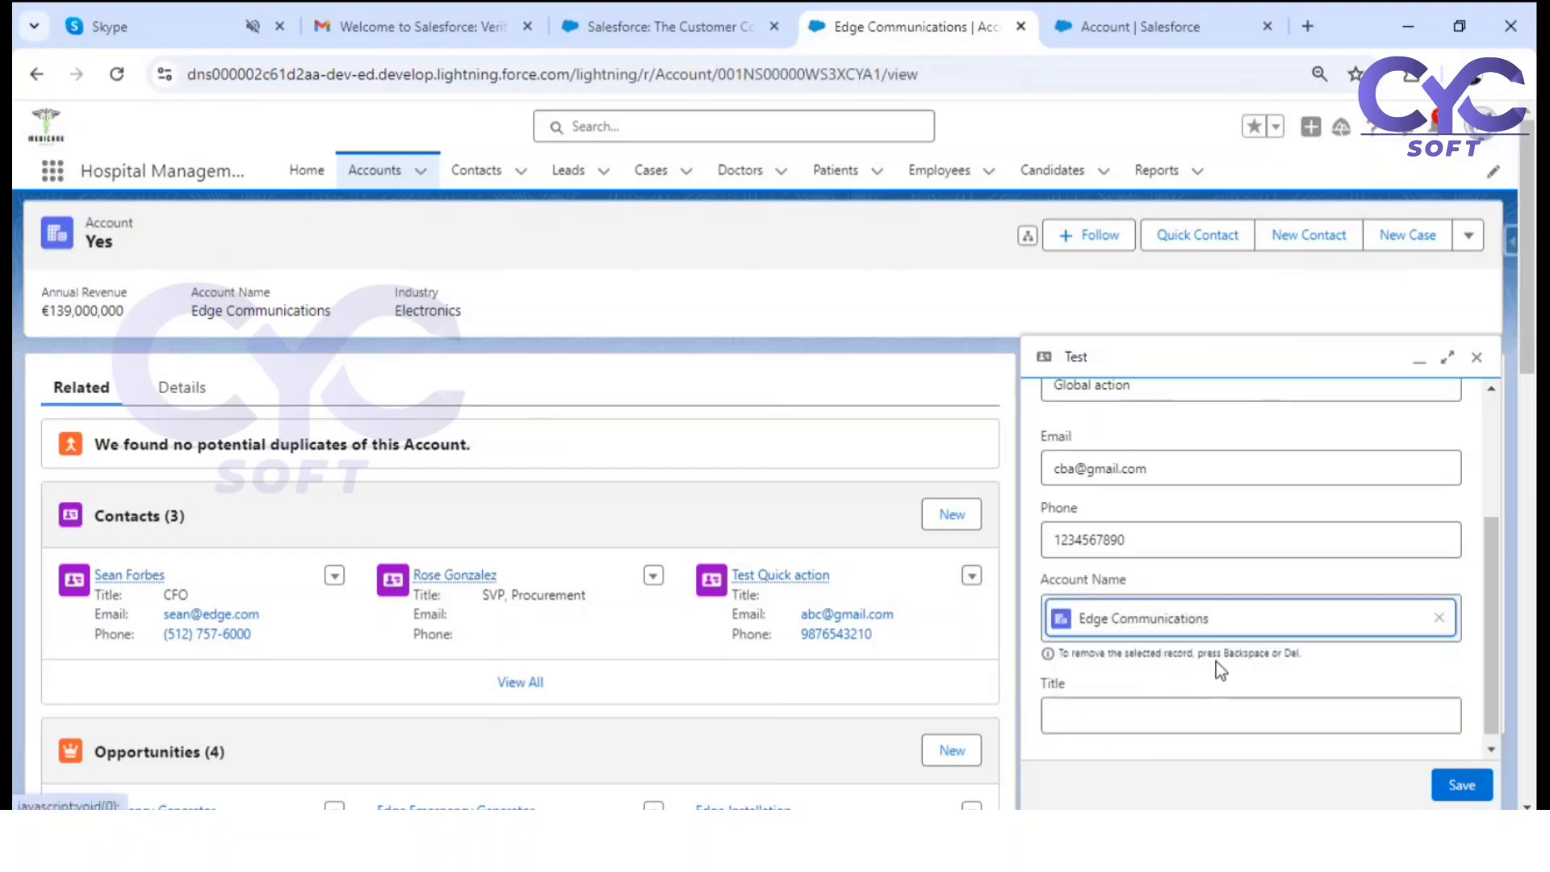
{"action": "left_click", "coordinate": [1439, 618]}
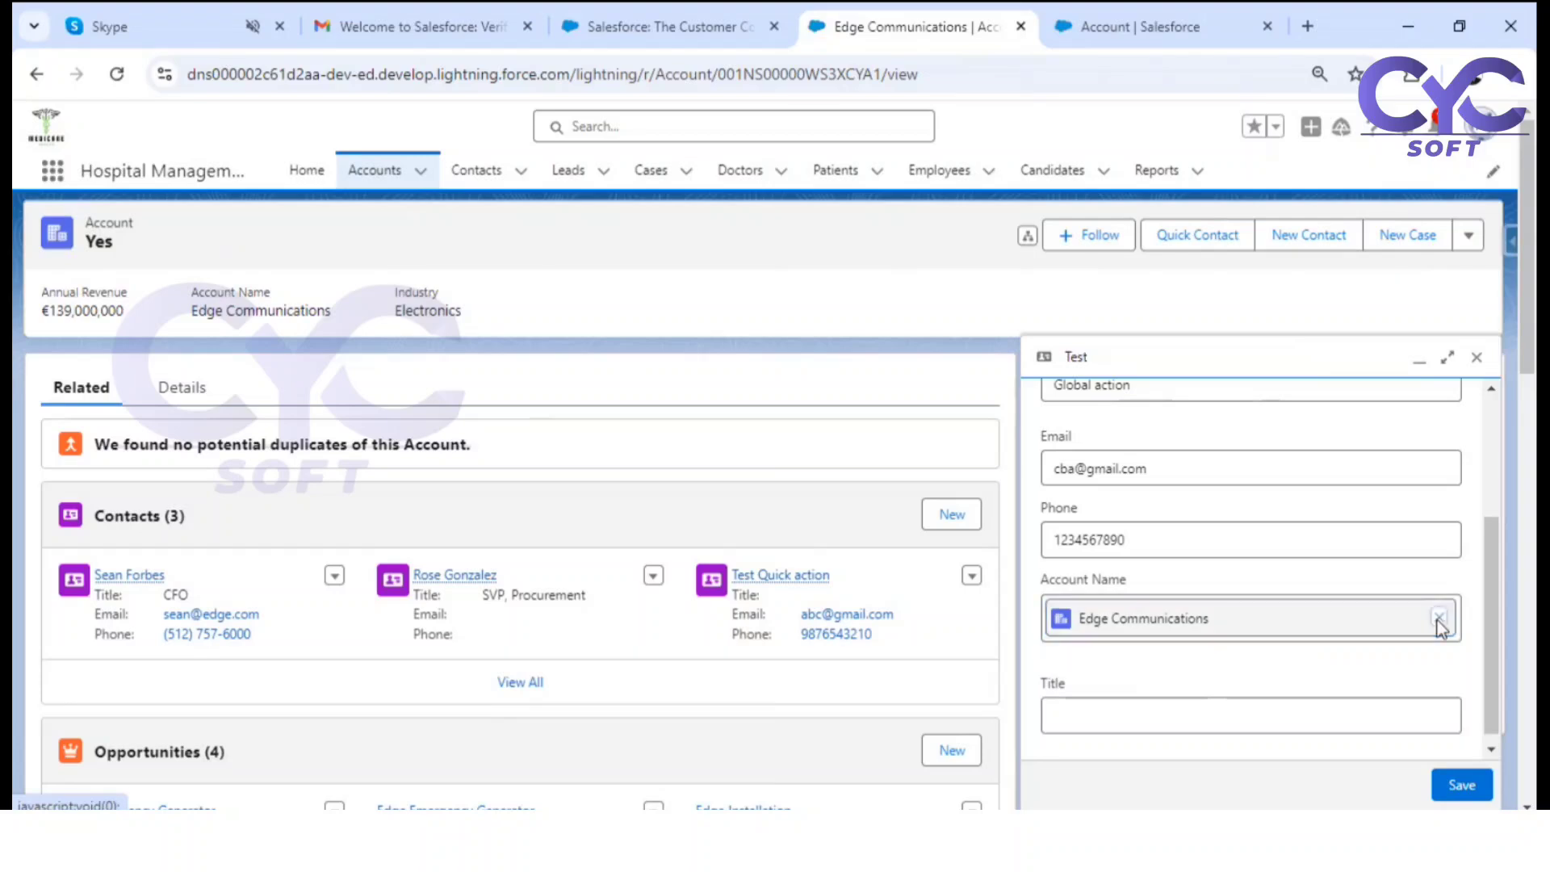
{"action": "left_click", "coordinate": [1082, 703]}
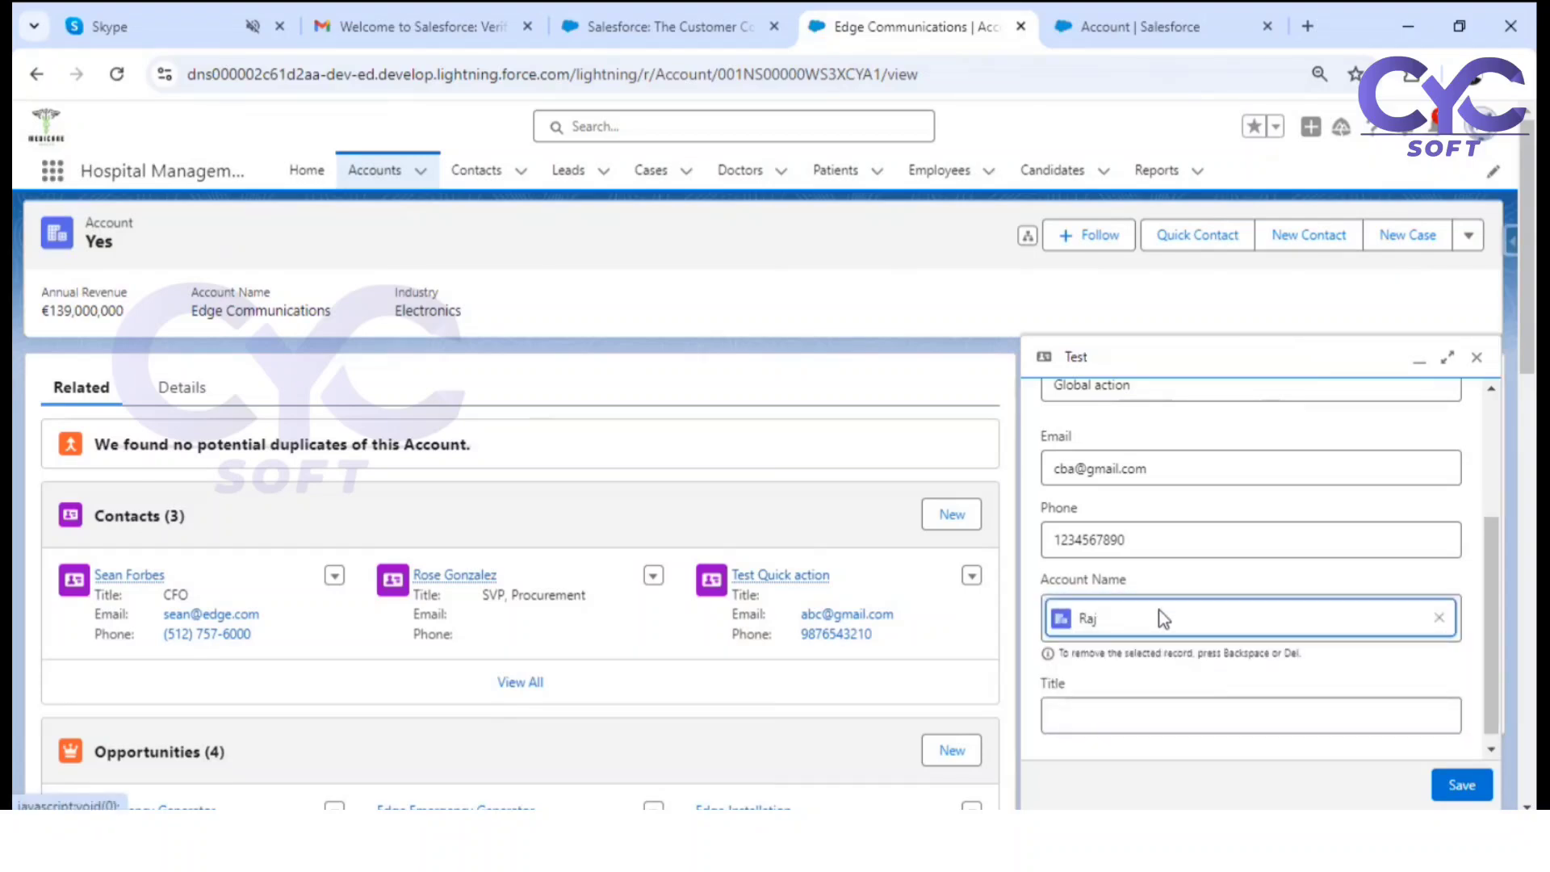
{"action": "left_click", "coordinate": [1439, 618]}
{"action": "scroll", "coordinate": [1162, 662], "scroll_direction": "down", "scroll_amount": 2}
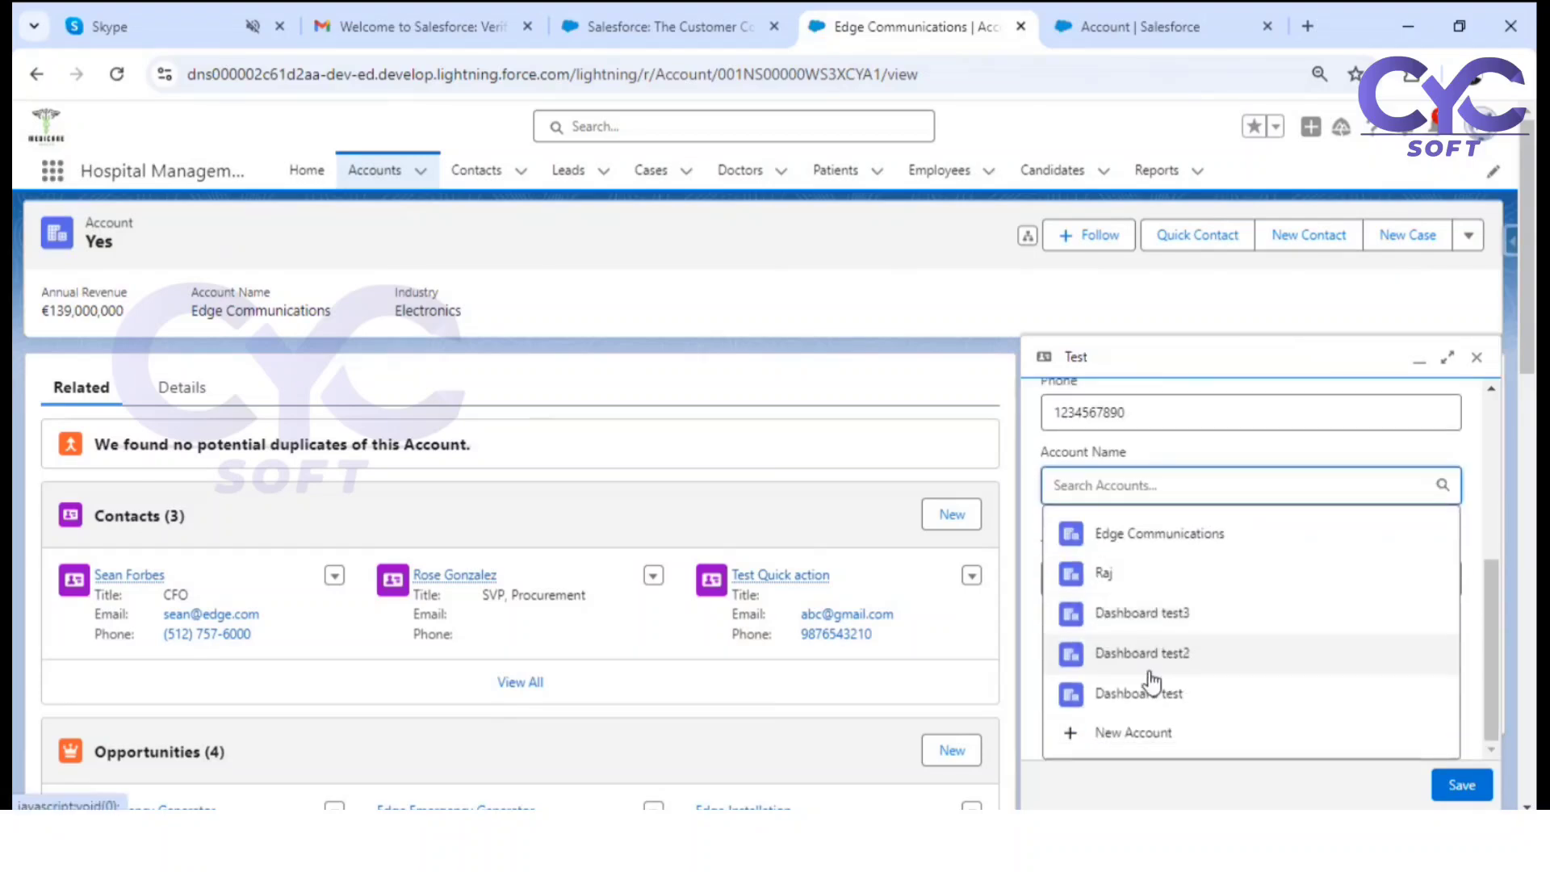
{"action": "scroll", "coordinate": [1131, 554], "scroll_direction": "up", "scroll_amount": 3}
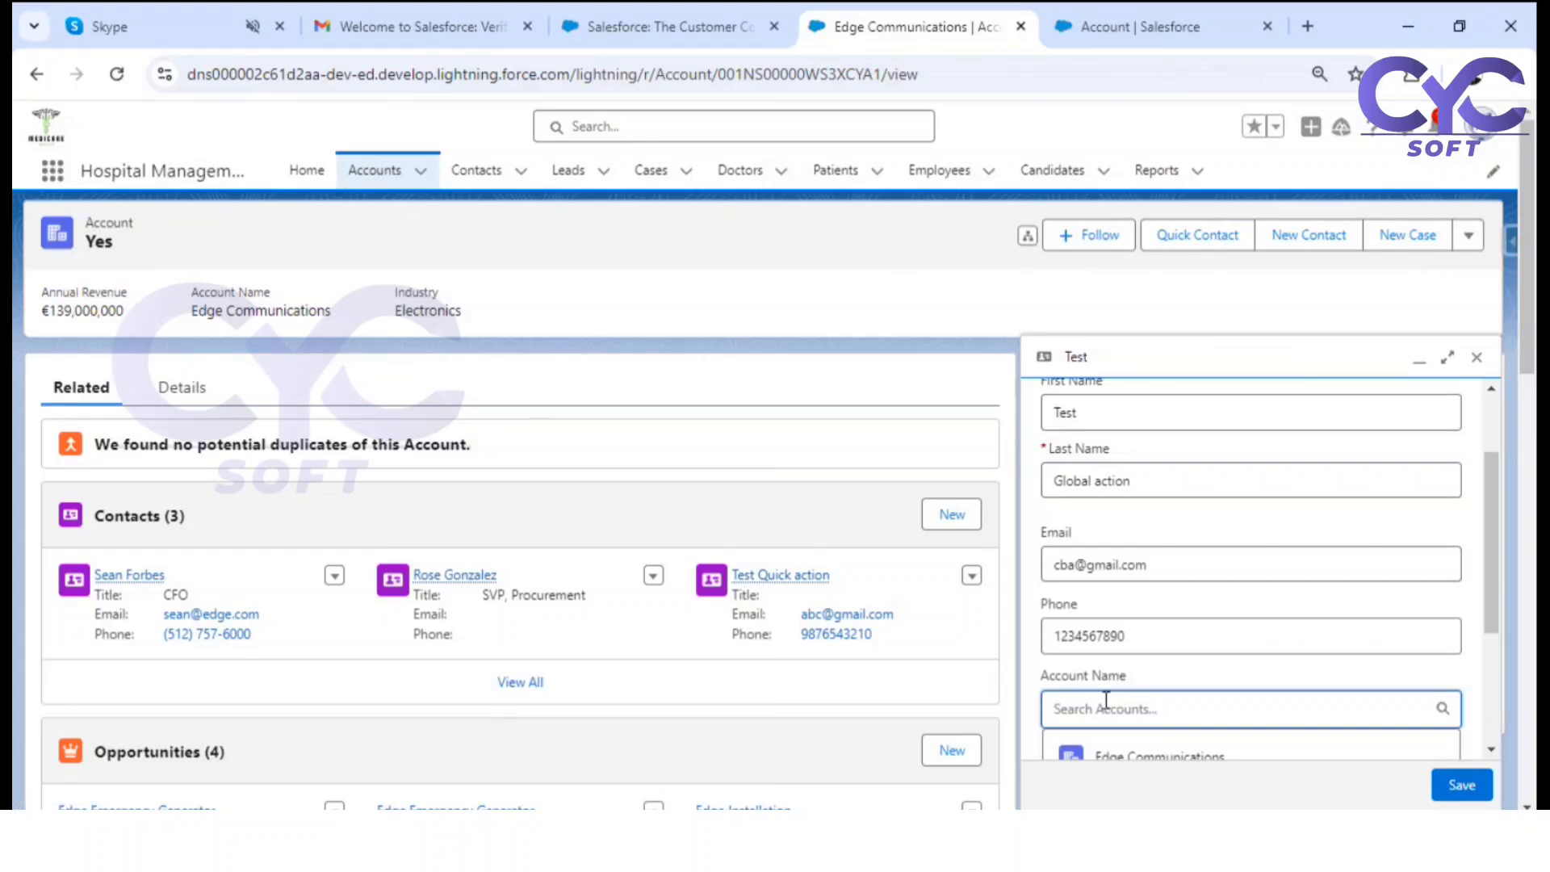
{"action": "scroll", "coordinate": [1124, 703], "scroll_direction": "down", "scroll_amount": 2}
{"action": "left_click", "coordinate": [1168, 650]}
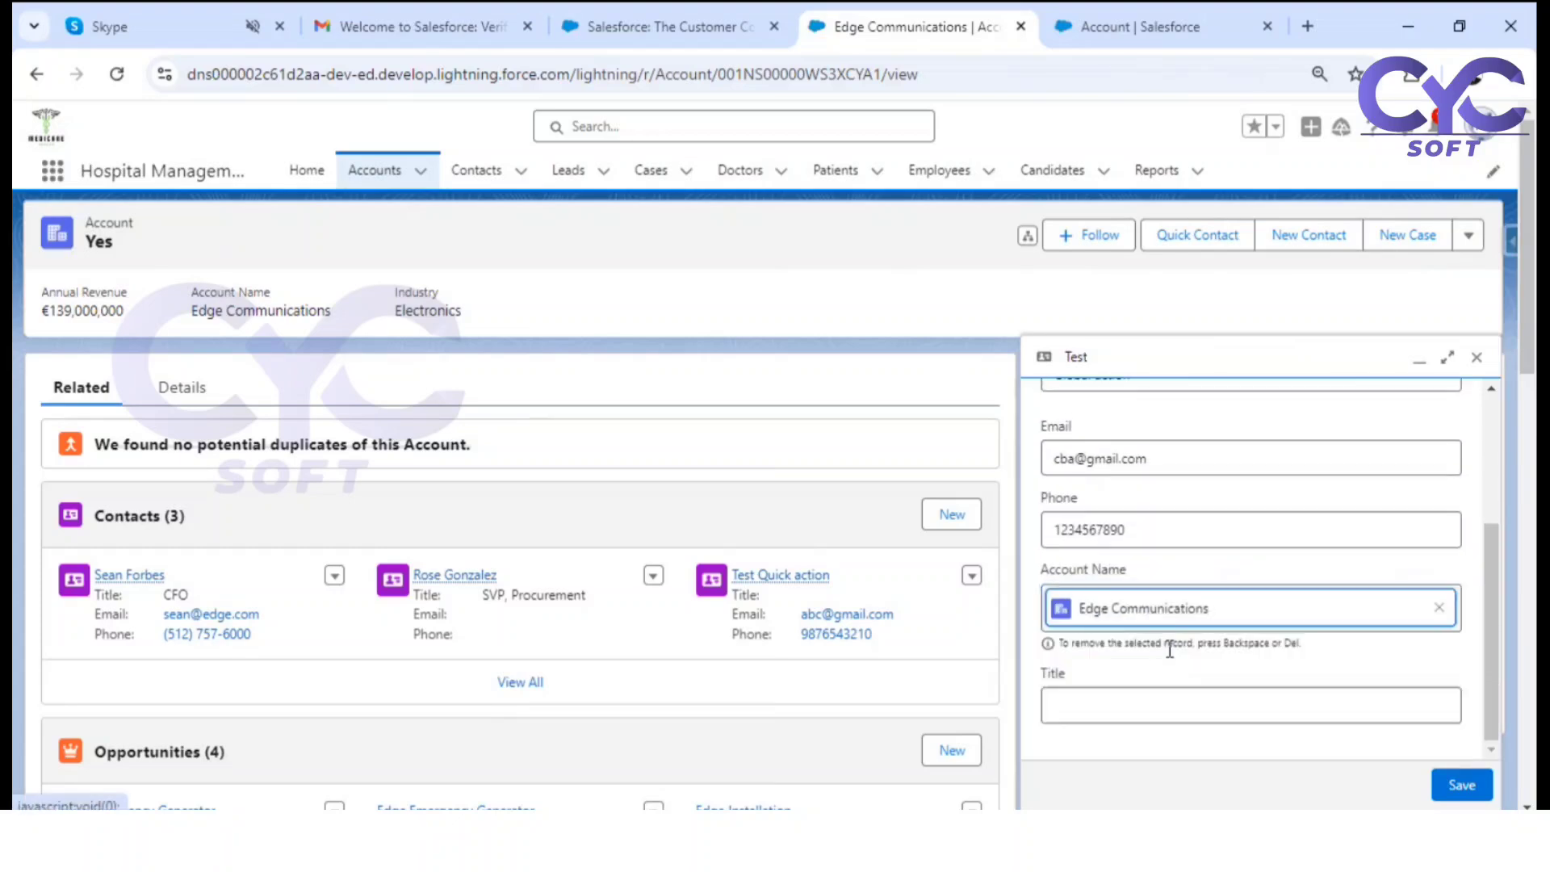
Step: Open the account's Quick Contact form for comparison, then close it without saving
{"action": "left_click", "coordinate": [1190, 235]}
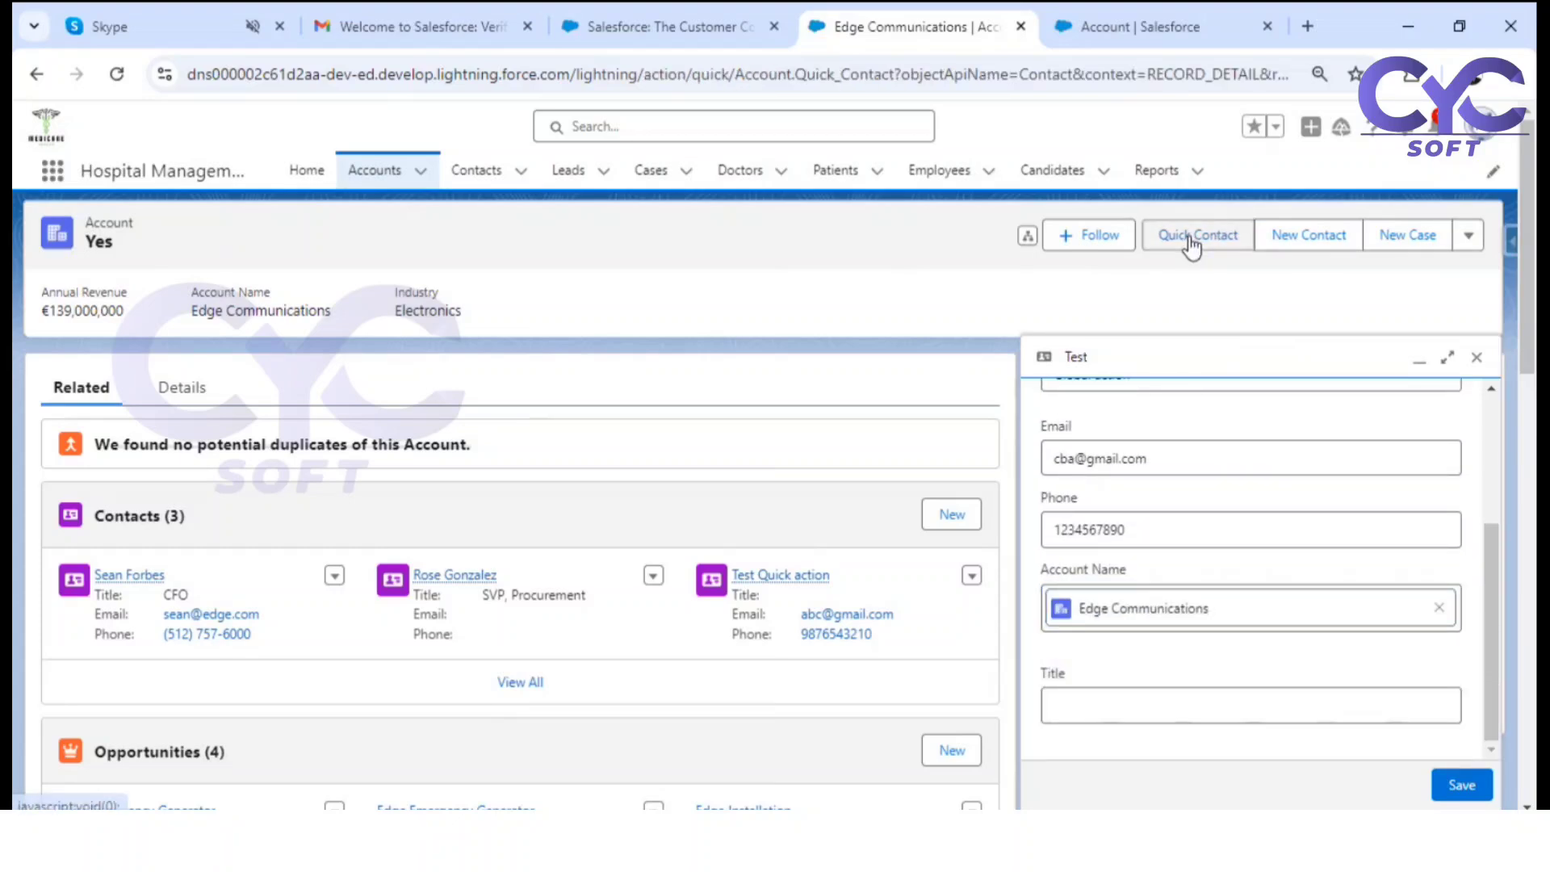
{"action": "scroll", "coordinate": [751, 418], "scroll_direction": "down", "scroll_amount": 1}
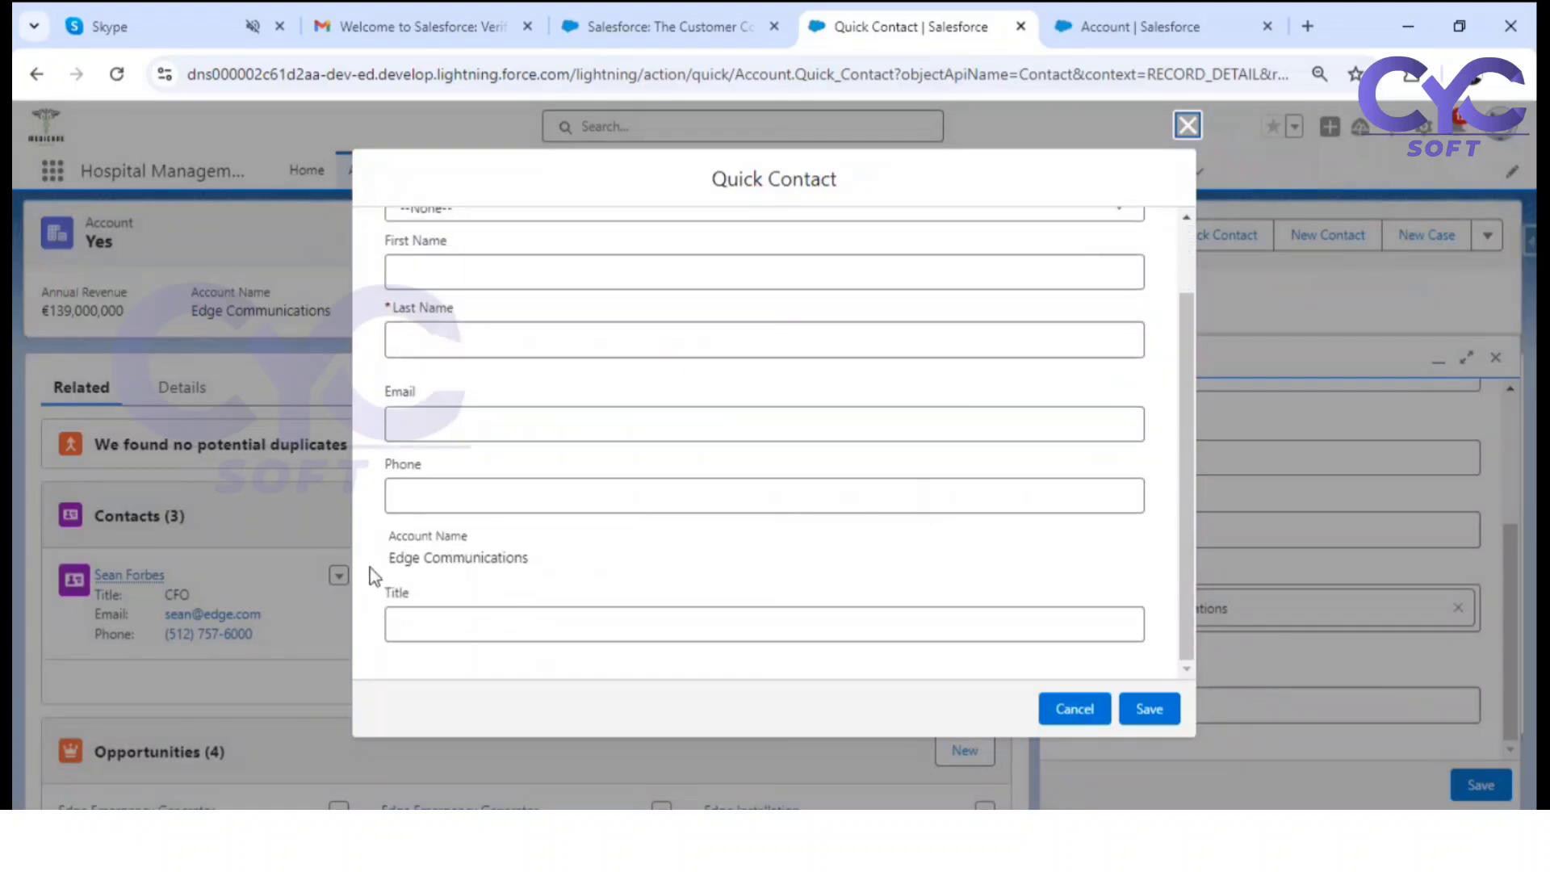
{"action": "left_click_drag", "start_coordinate": [390, 561], "coordinate": [506, 574]}
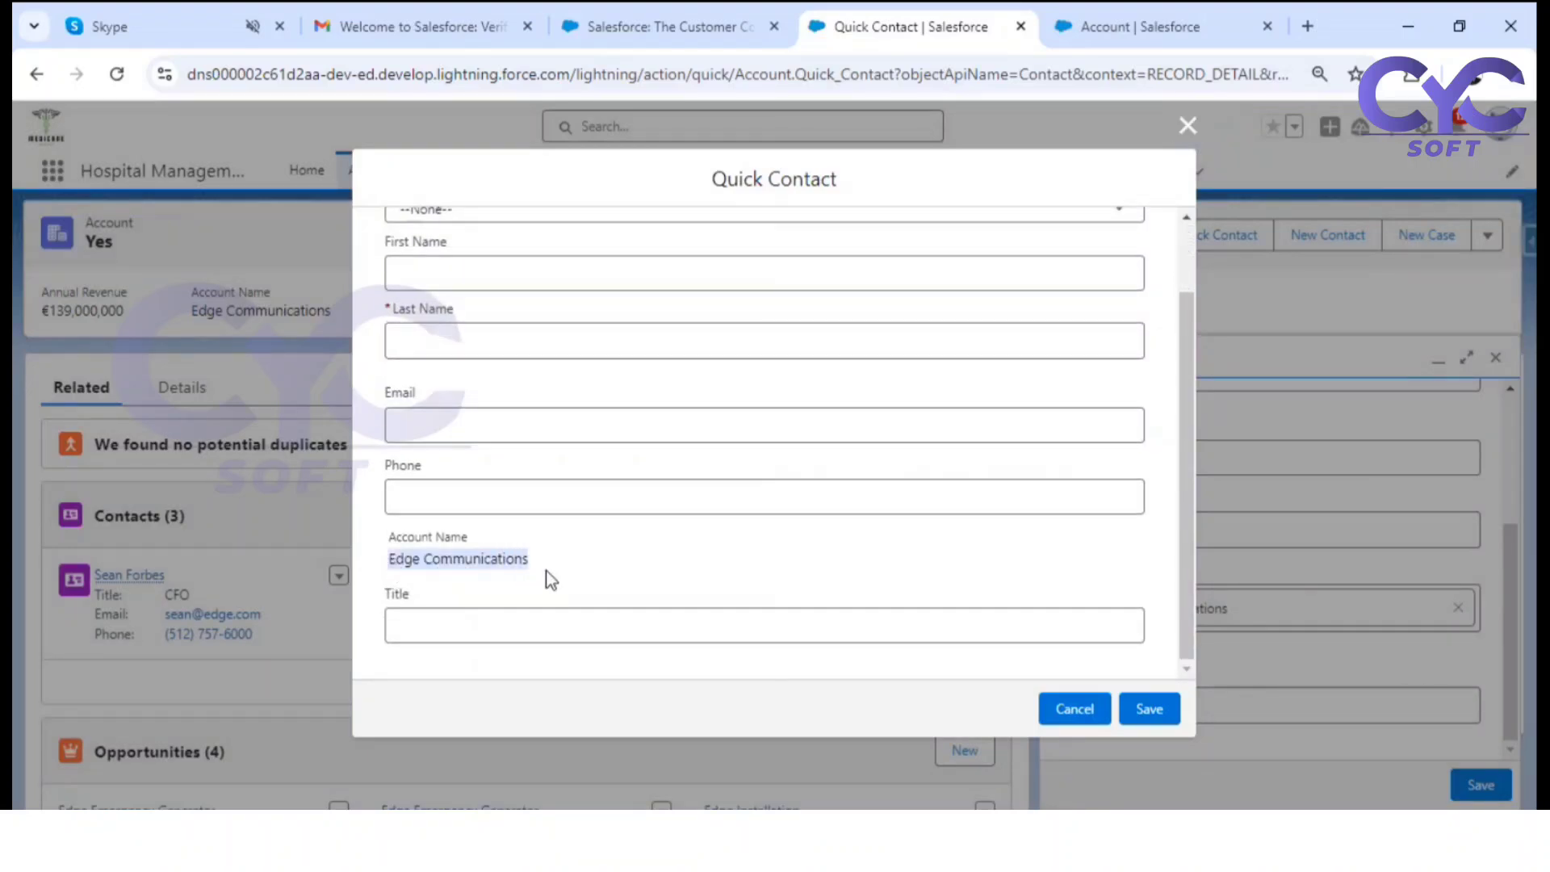
{"action": "left_click", "coordinate": [1188, 125]}
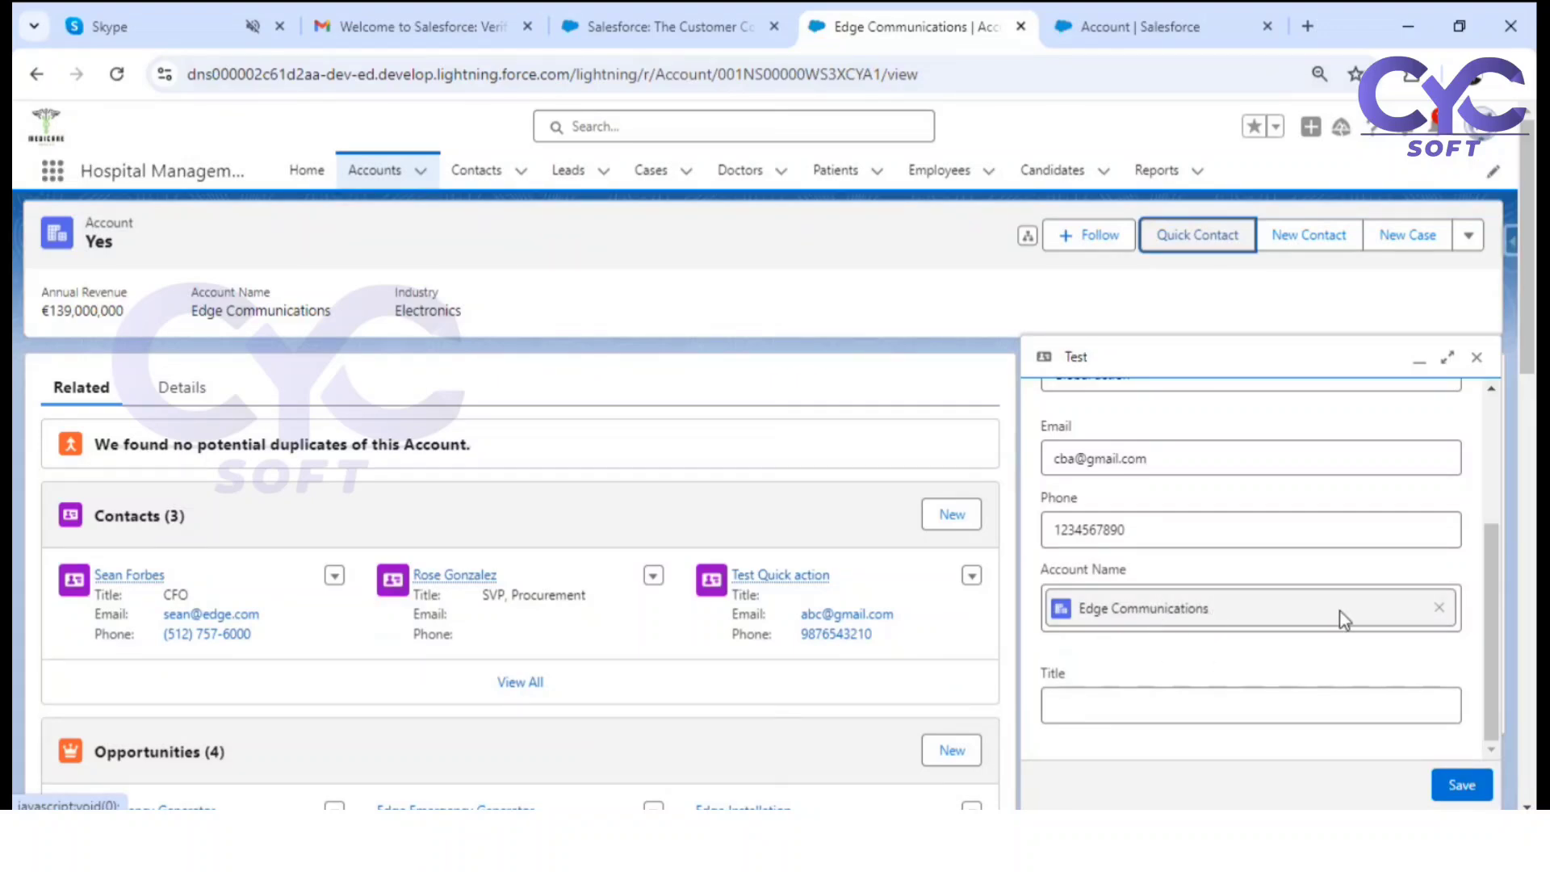
{"action": "scroll", "coordinate": [1324, 617], "scroll_direction": "down", "scroll_amount": 3}
Step: Save the Test Global action contact and view all four Edge Communications contacts
{"action": "left_click", "coordinate": [1464, 787]}
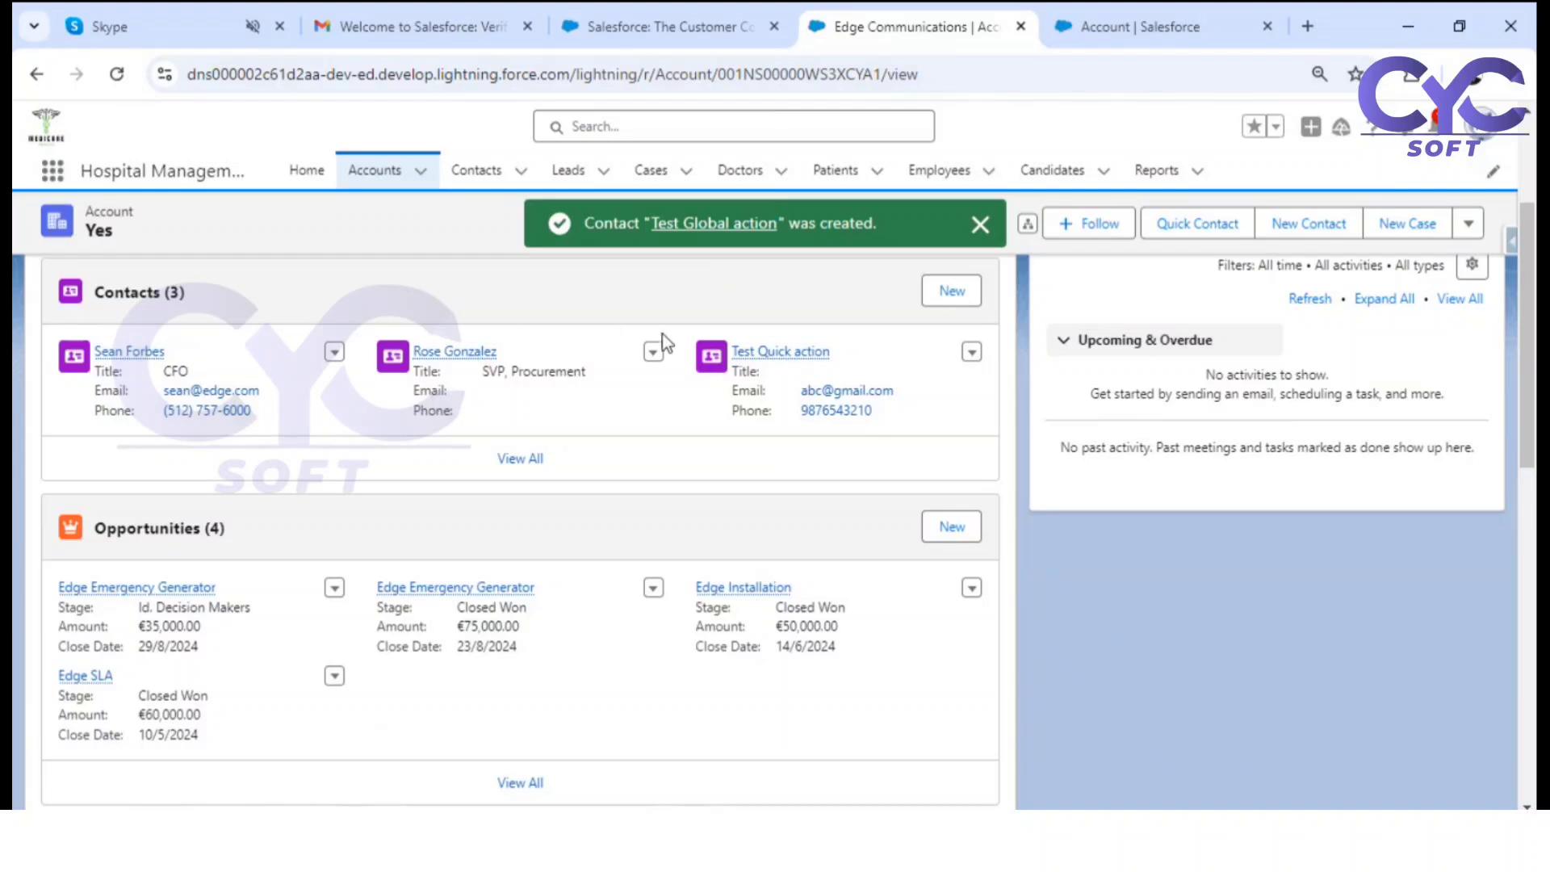
{"action": "mouse_move", "coordinate": [755, 352]}
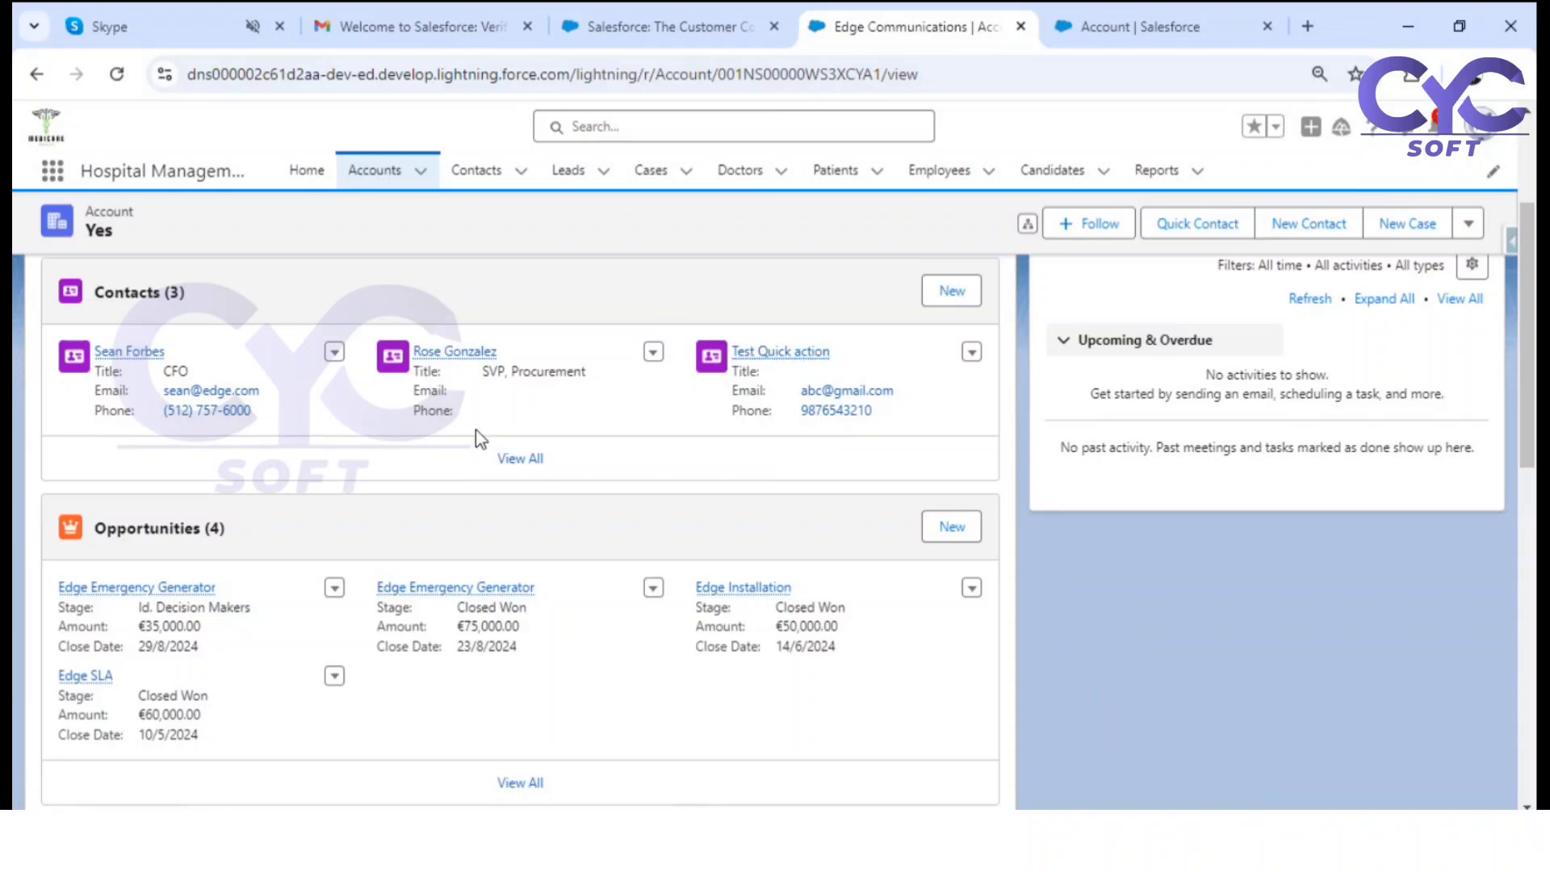
{"action": "left_click", "coordinate": [526, 460]}
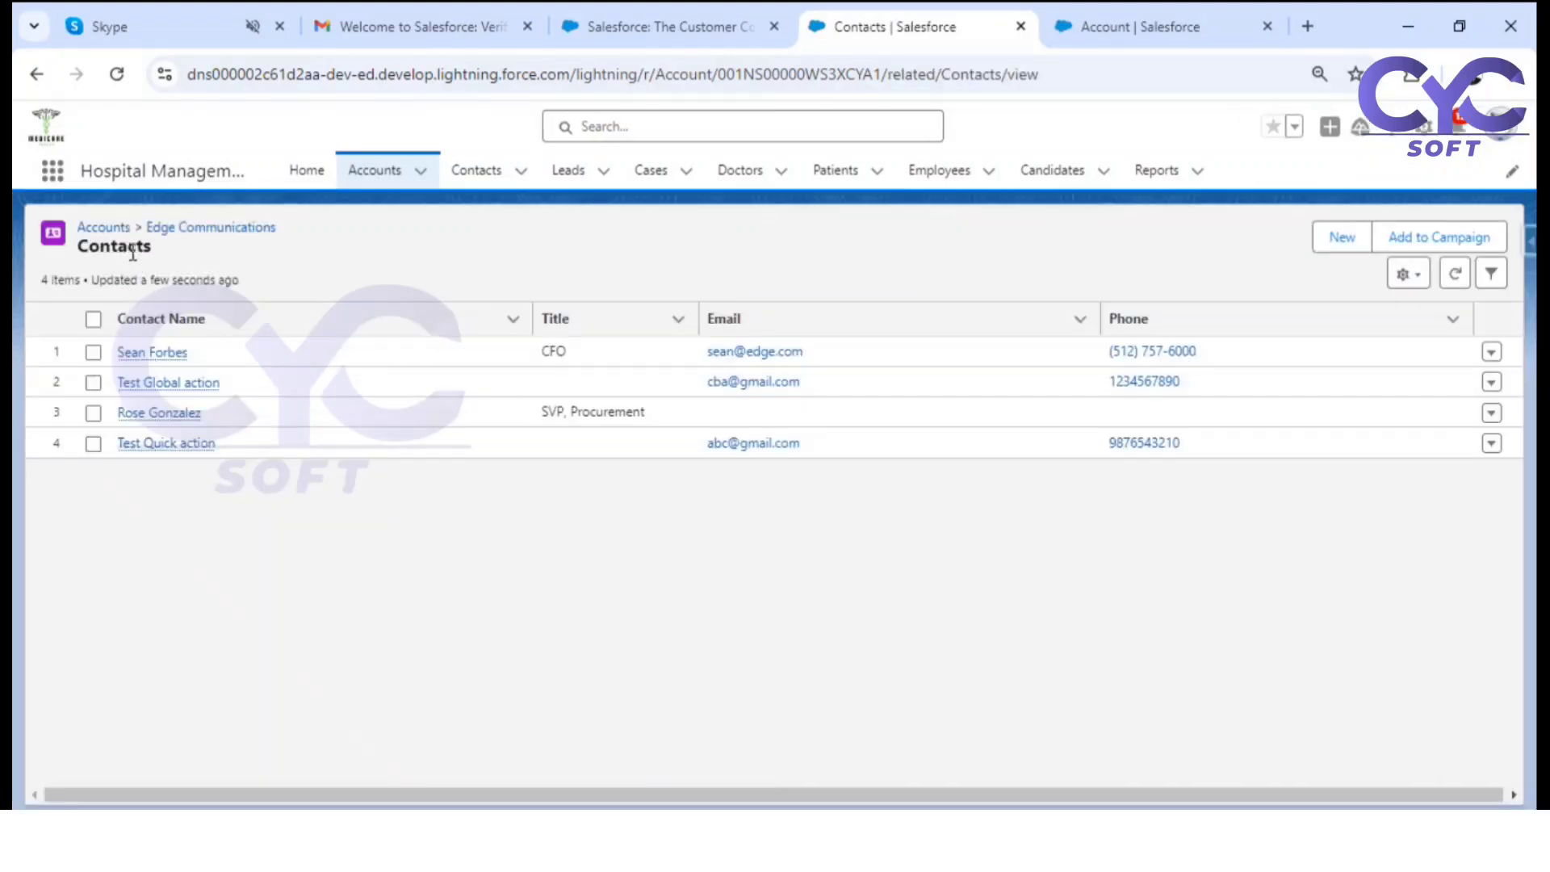
Step: Check the Test Global action contact's details, then return to the Edge Communications account
{"action": "left_click", "coordinate": [141, 392]}
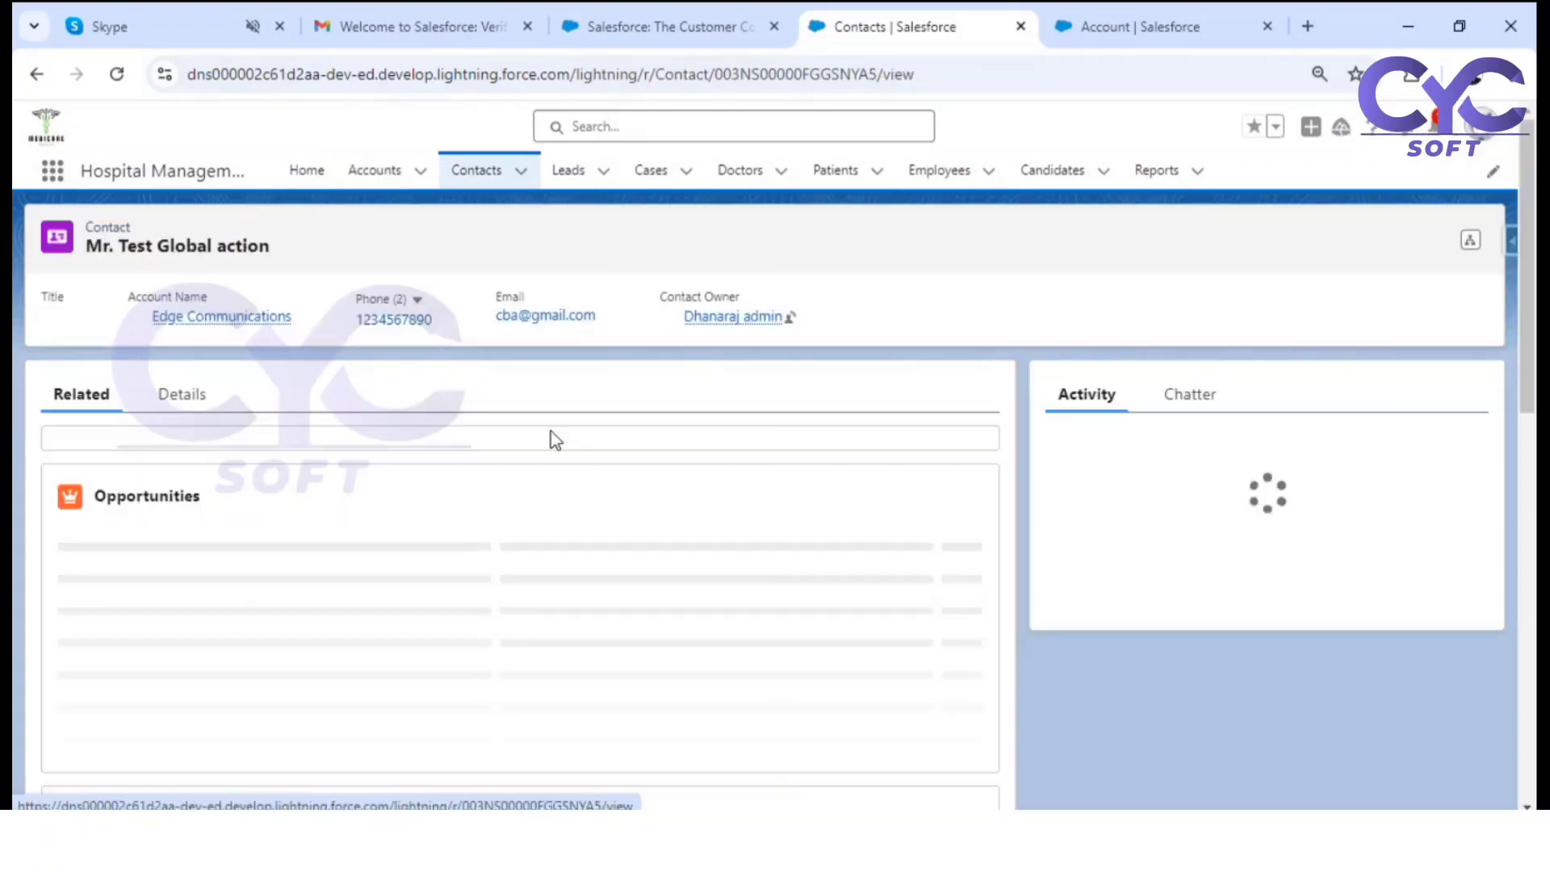
{"action": "left_click", "coordinate": [173, 394]}
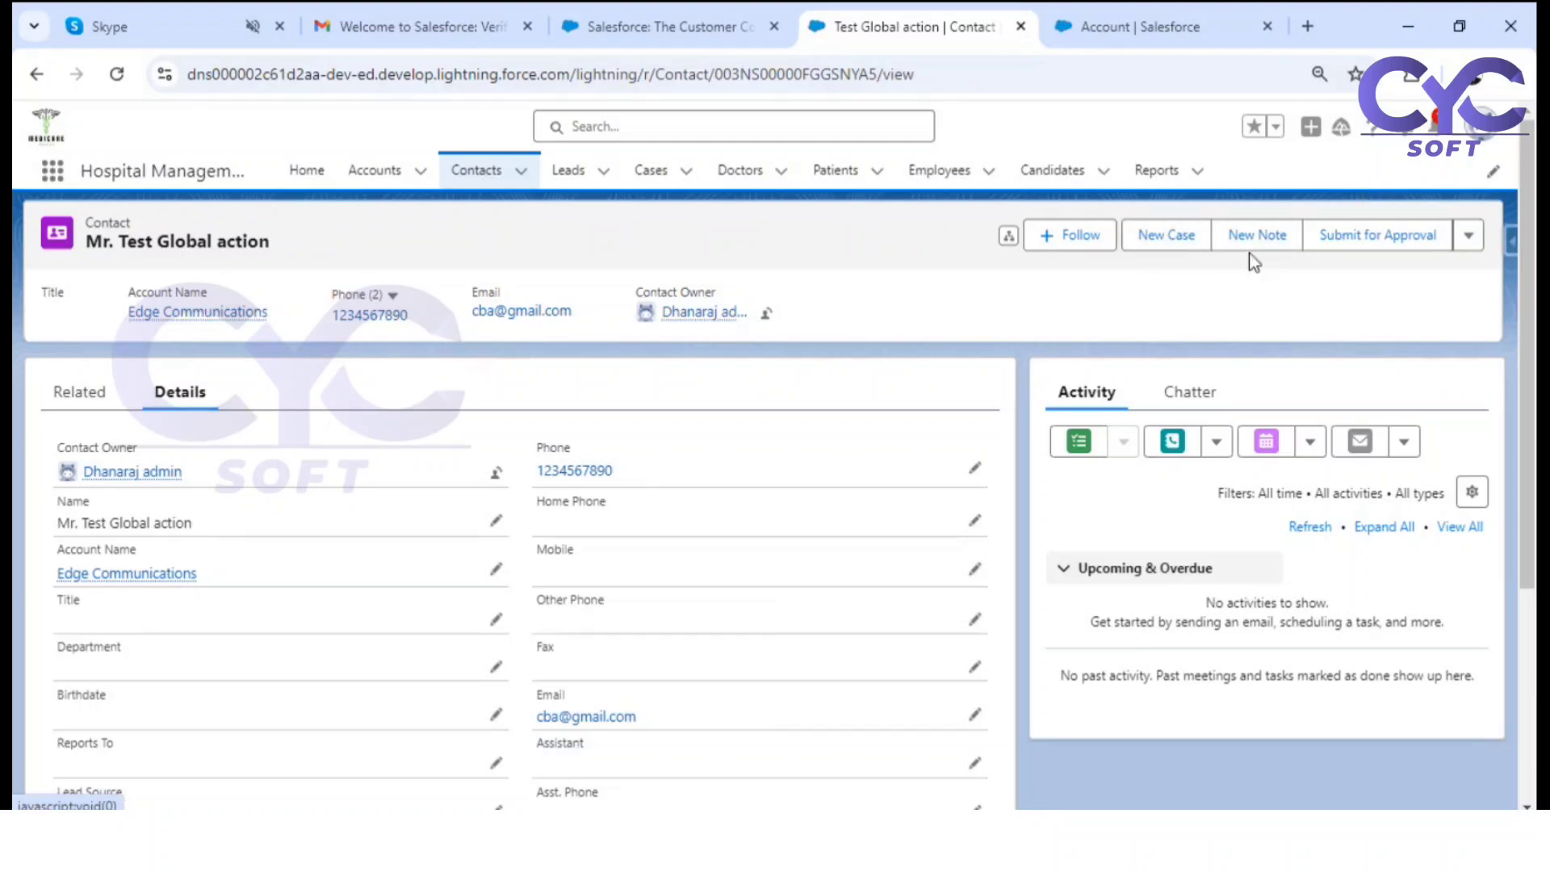
{"action": "left_click", "coordinate": [123, 574]}
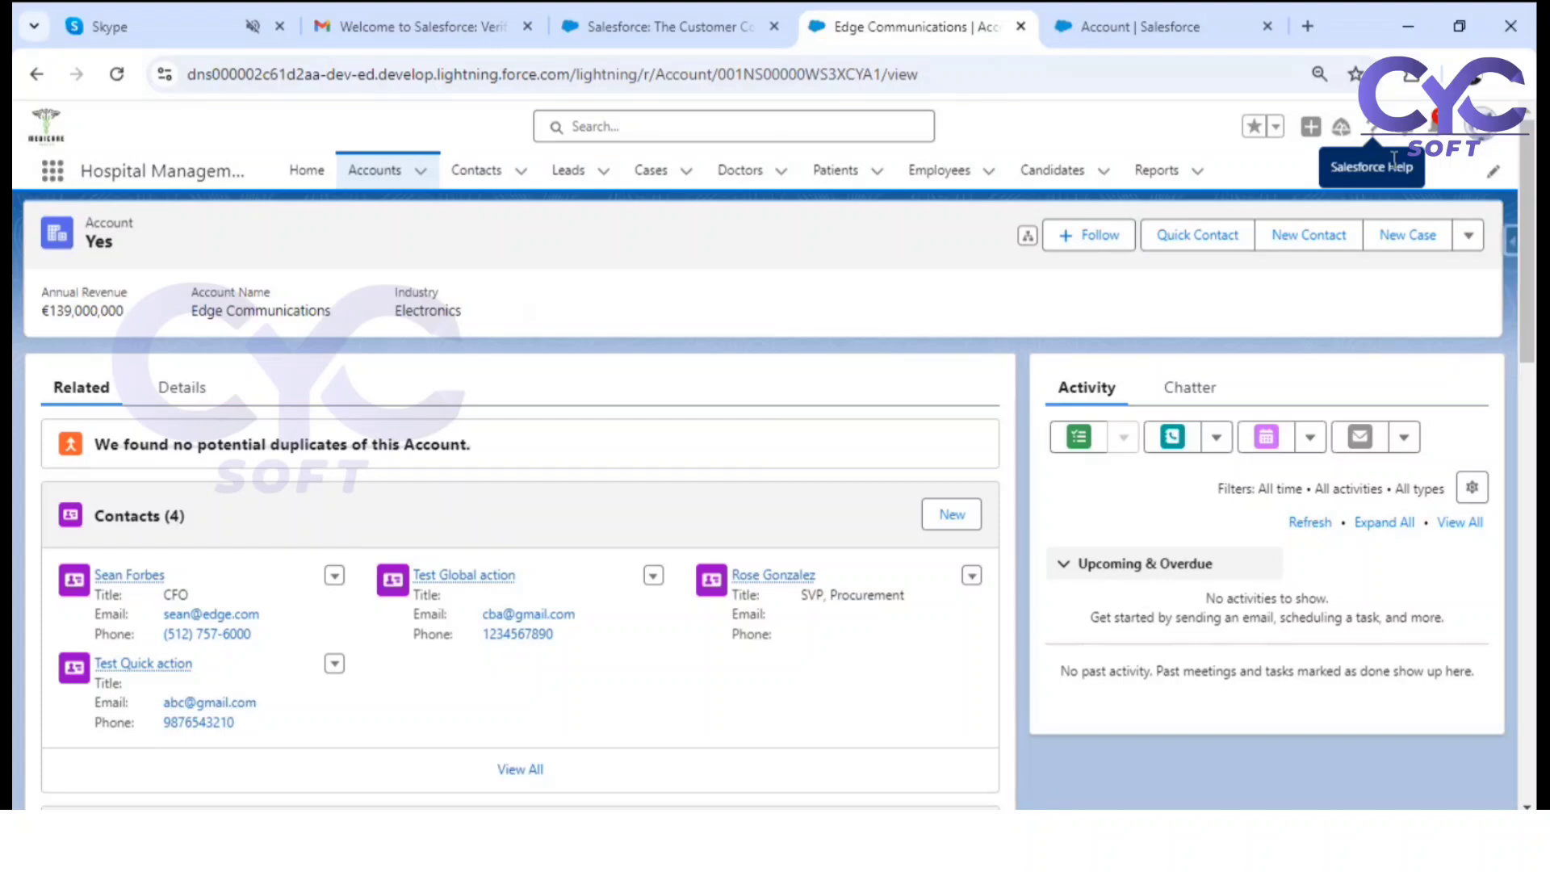
Step: Open Setup and search Quick Find for 'globa' to reach the Global Actions page
{"action": "left_click", "coordinate": [1404, 130]}
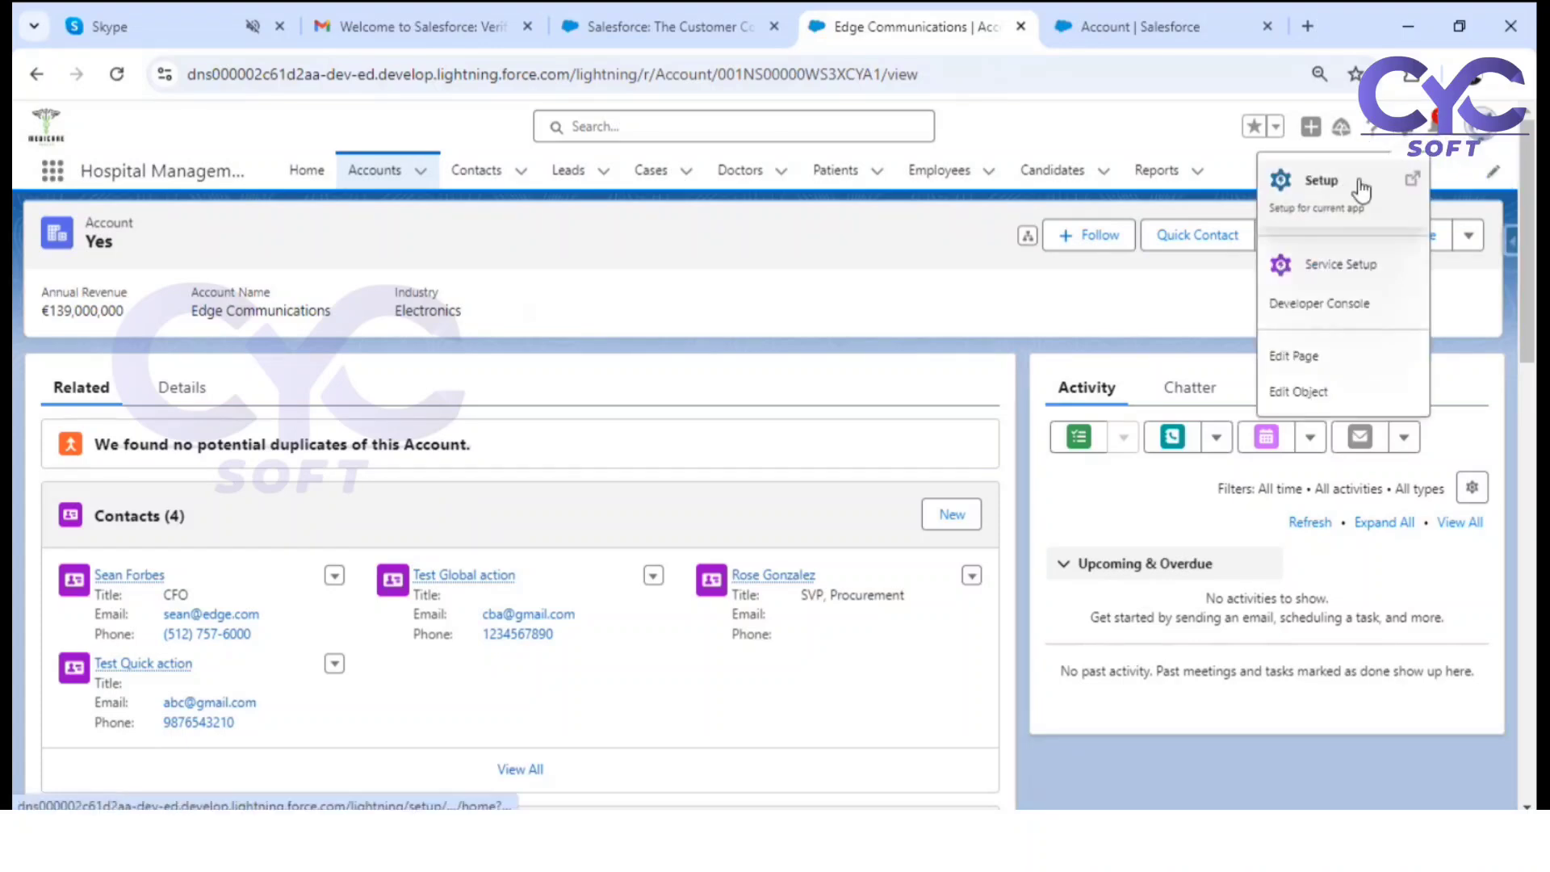
{"action": "left_click", "coordinate": [1362, 189]}
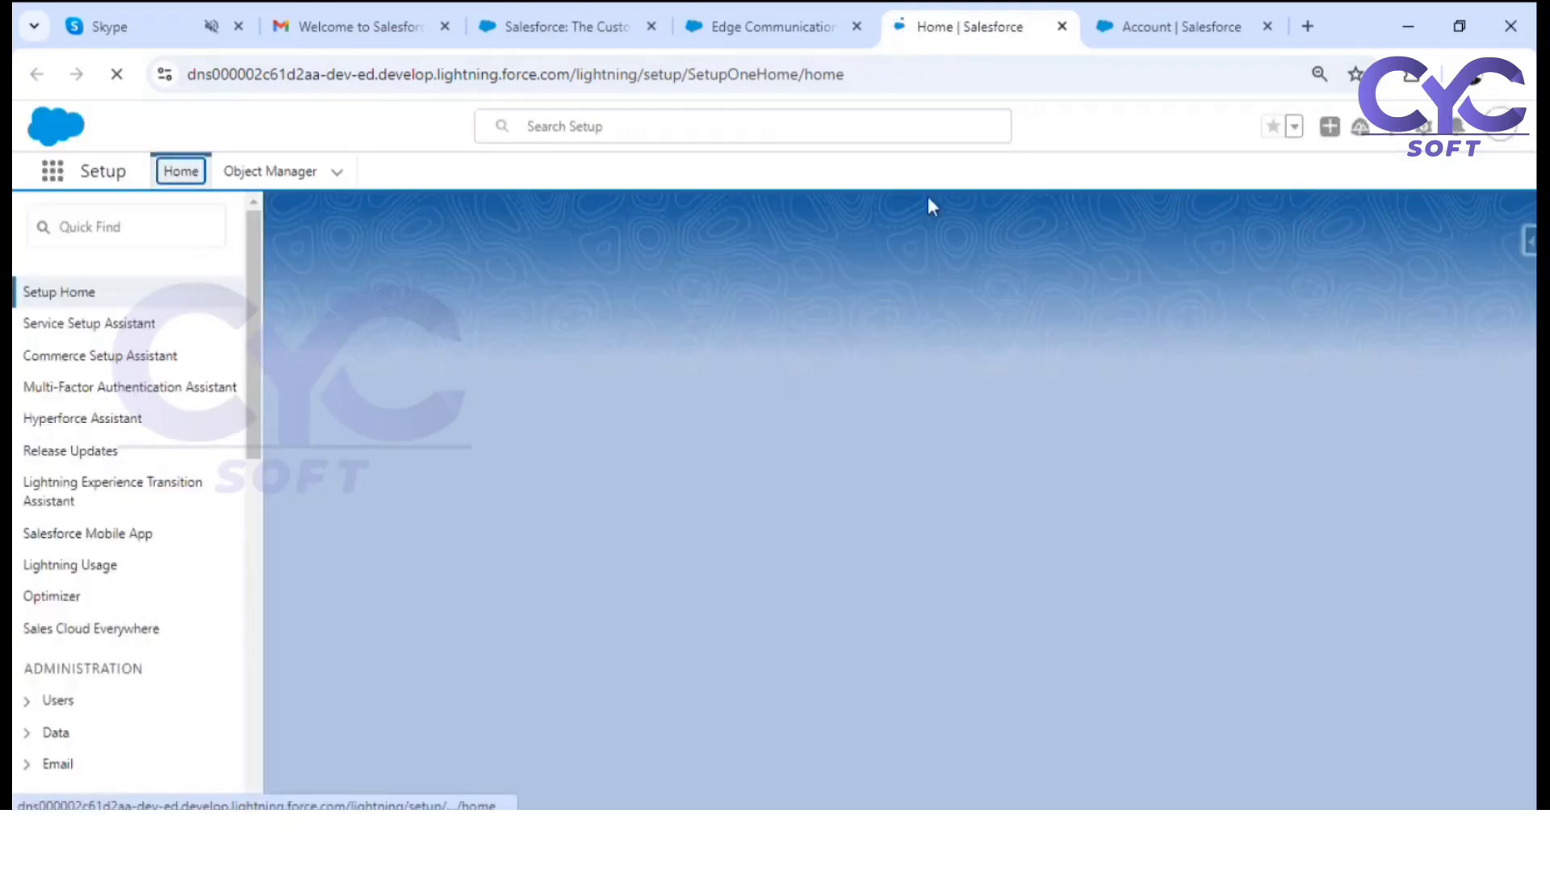
{"action": "left_click", "coordinate": [89, 228]}
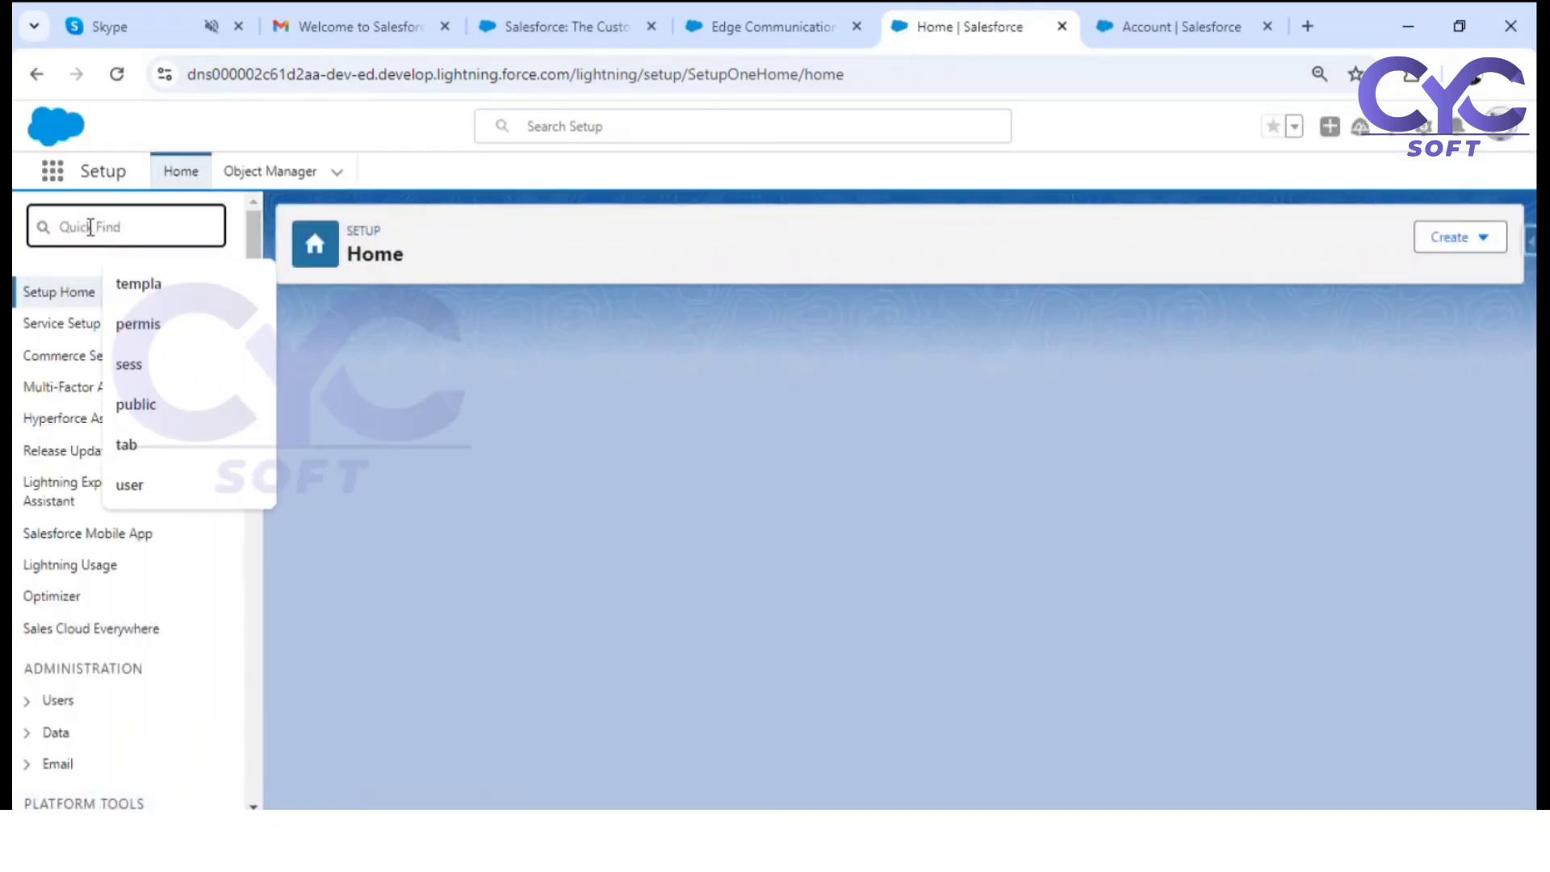
{"action": "type", "text": "globas"}
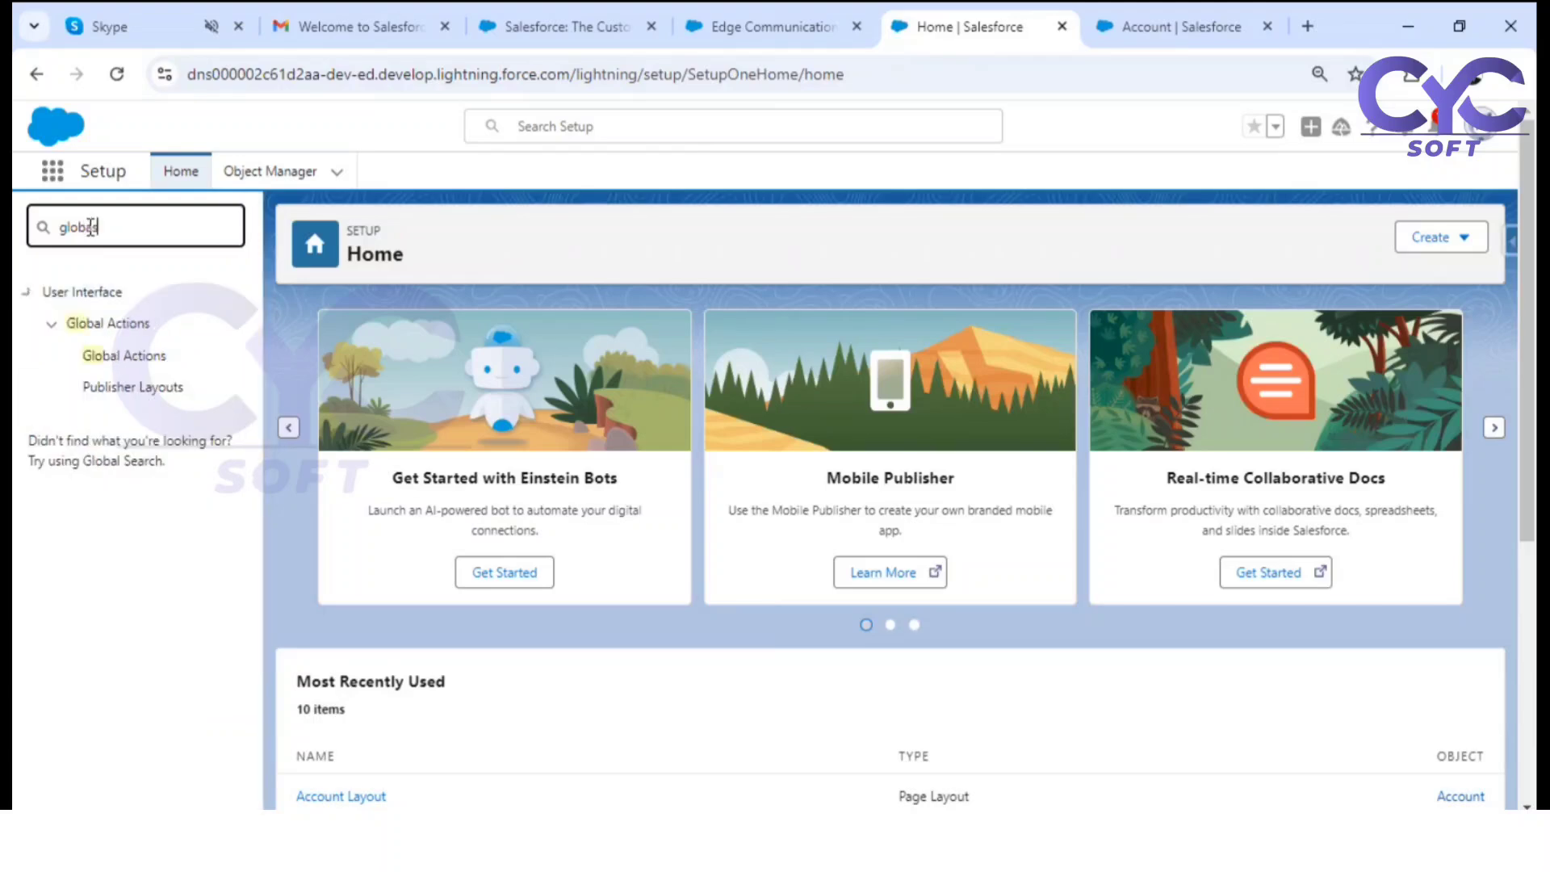
{"action": "key", "text": "BackSpace"}
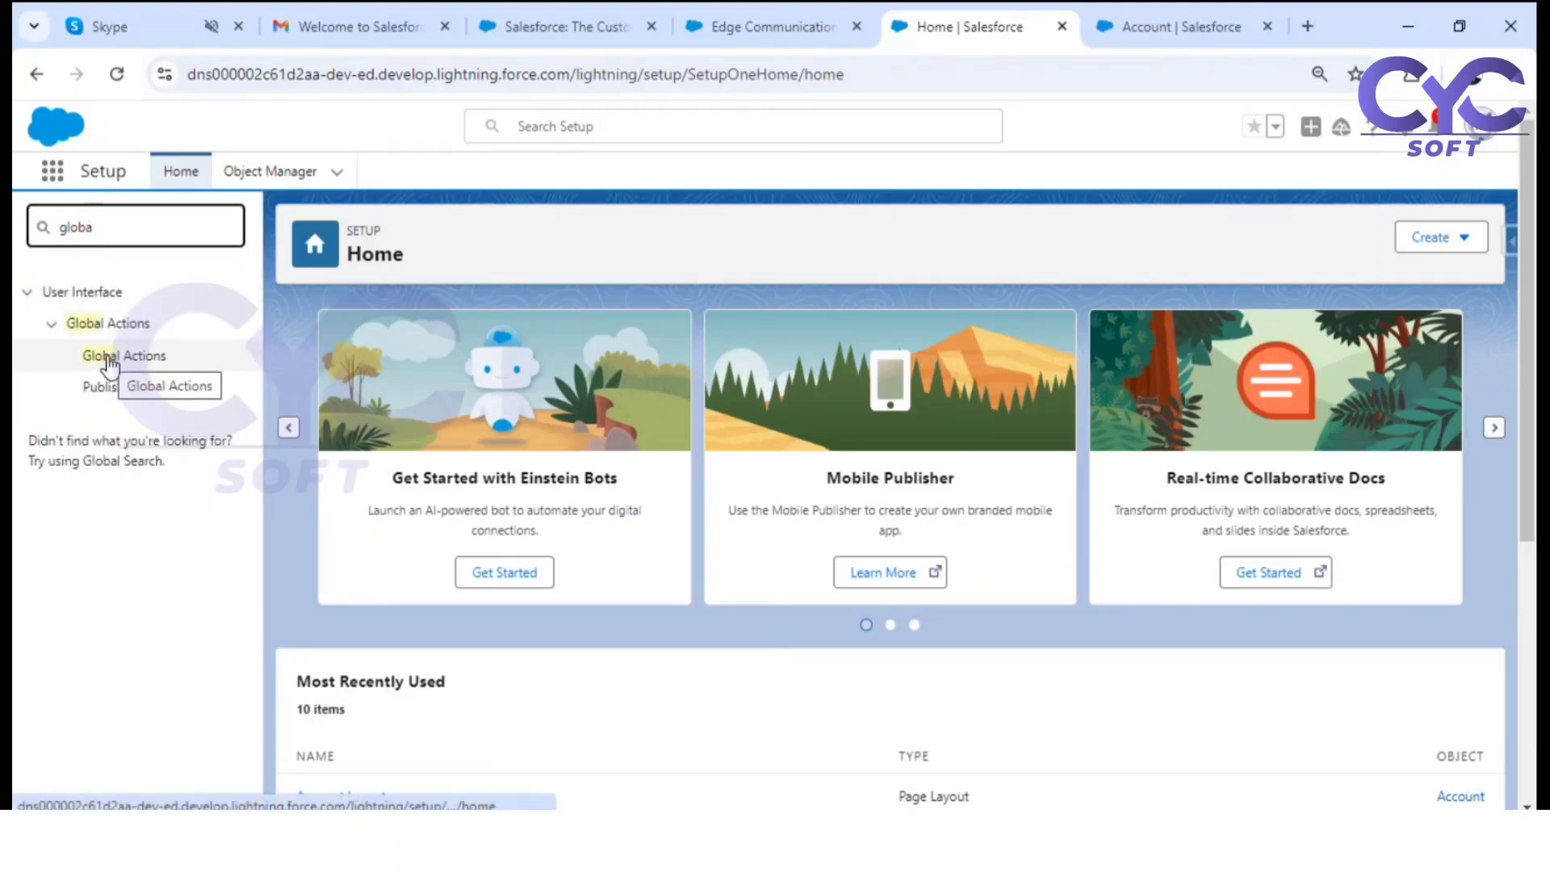
{"action": "left_click", "coordinate": [111, 359]}
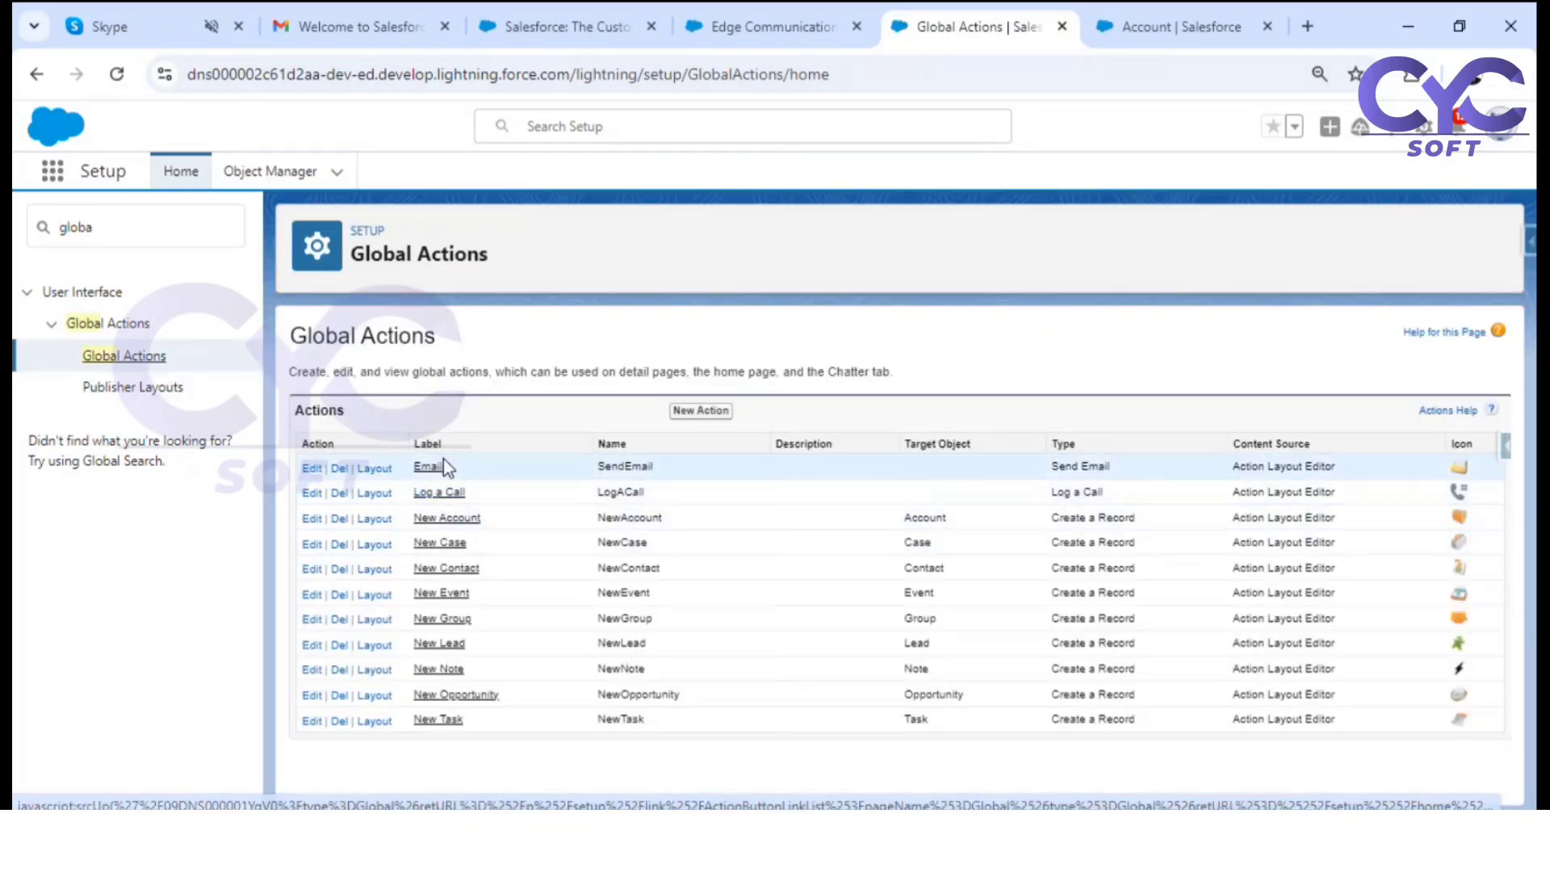
{"action": "left_click", "coordinate": [1329, 126]}
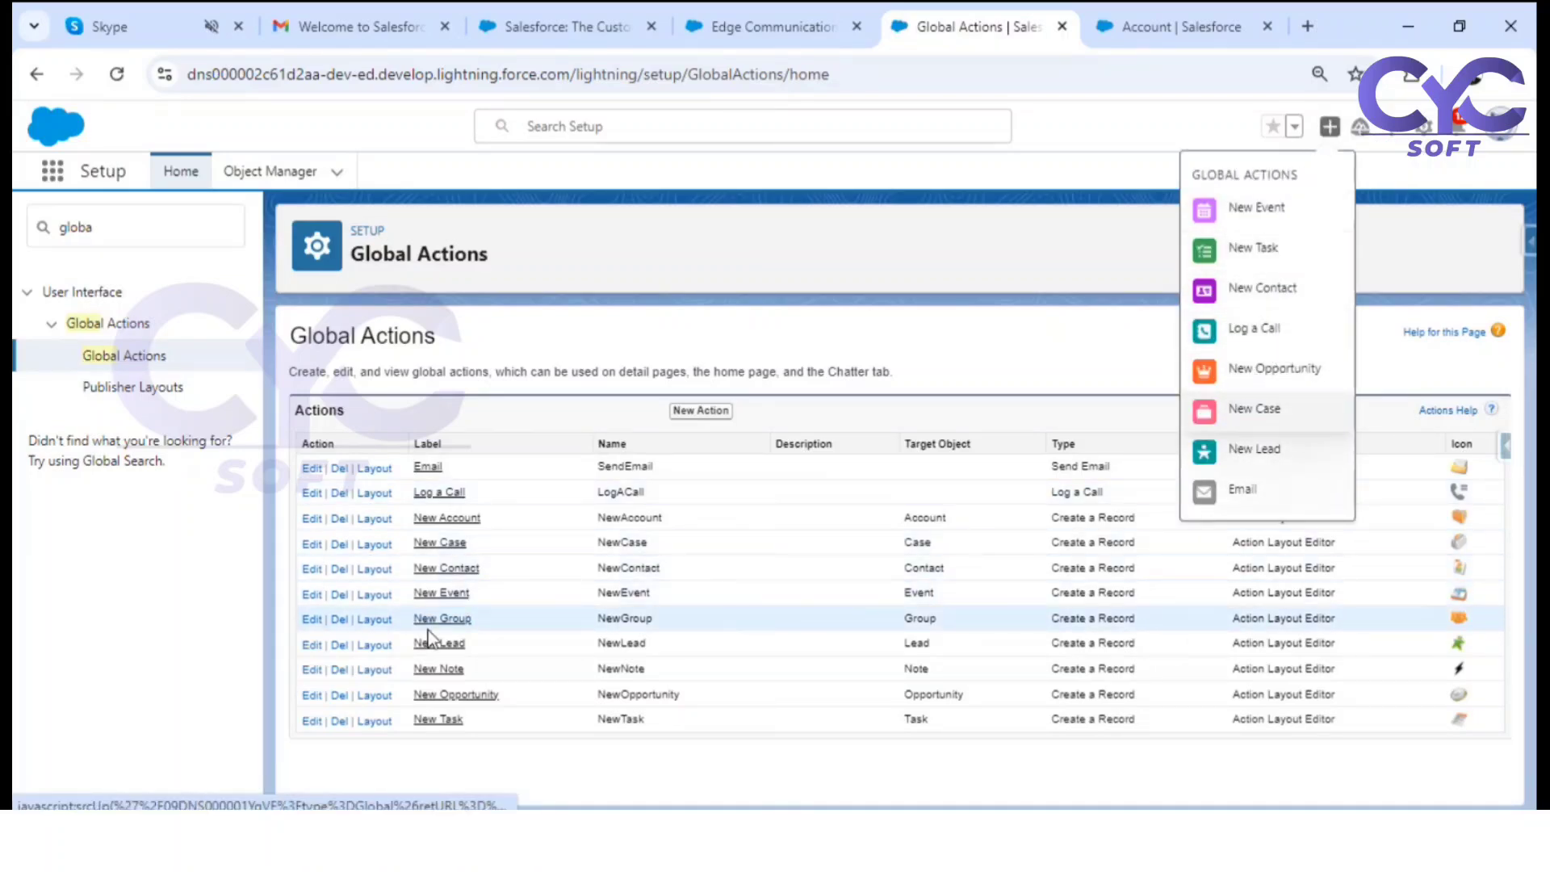
{"action": "left_click", "coordinate": [854, 238]}
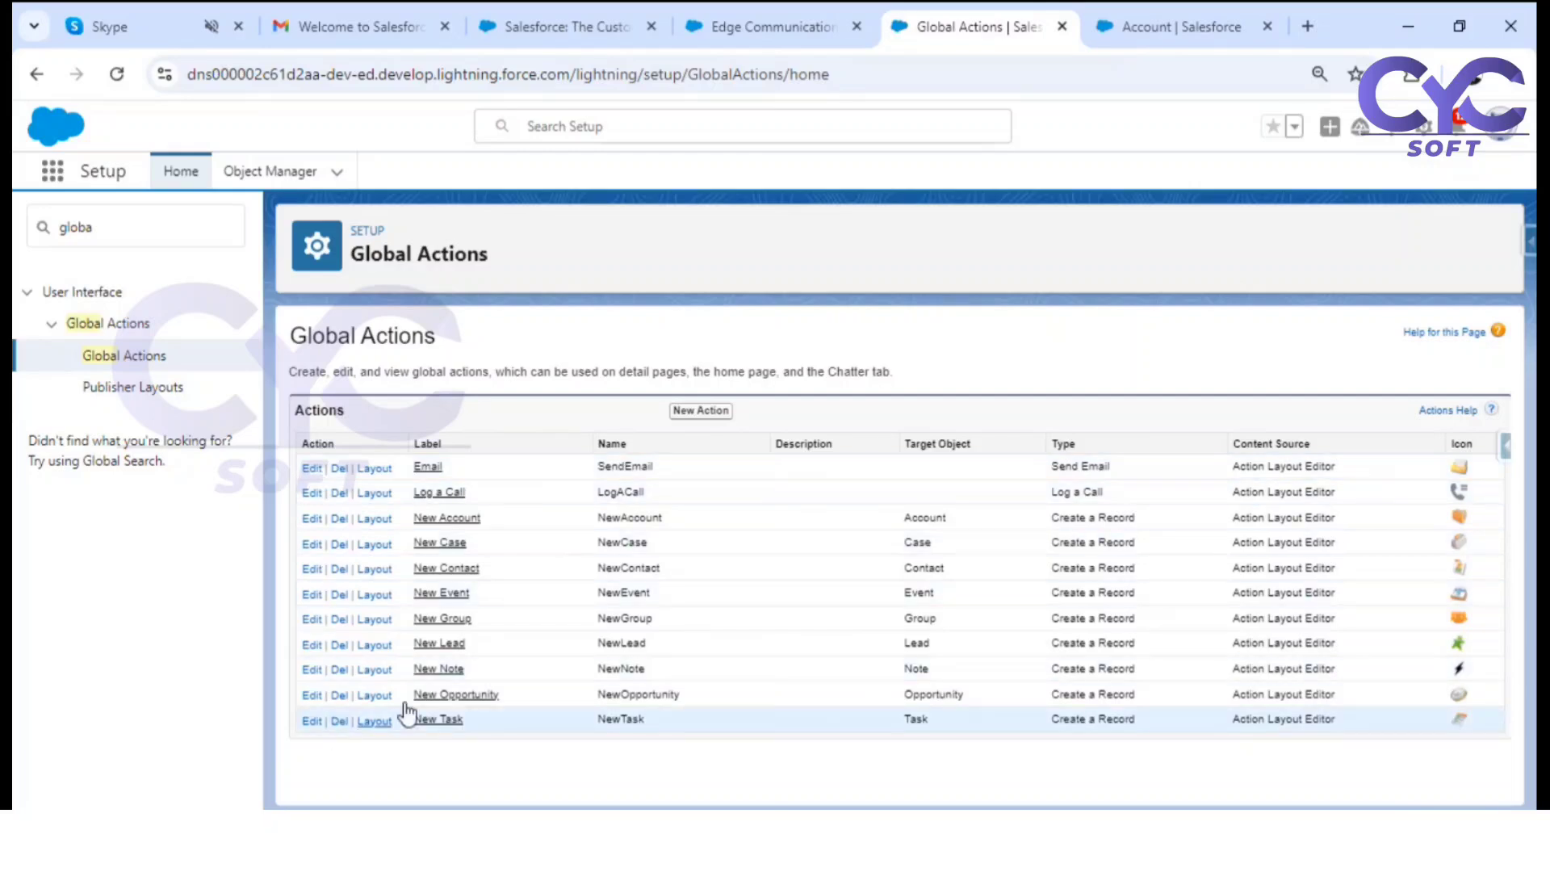
Step: Start a new global action targeting Case with the label Quick Case
{"action": "left_click", "coordinate": [695, 413]}
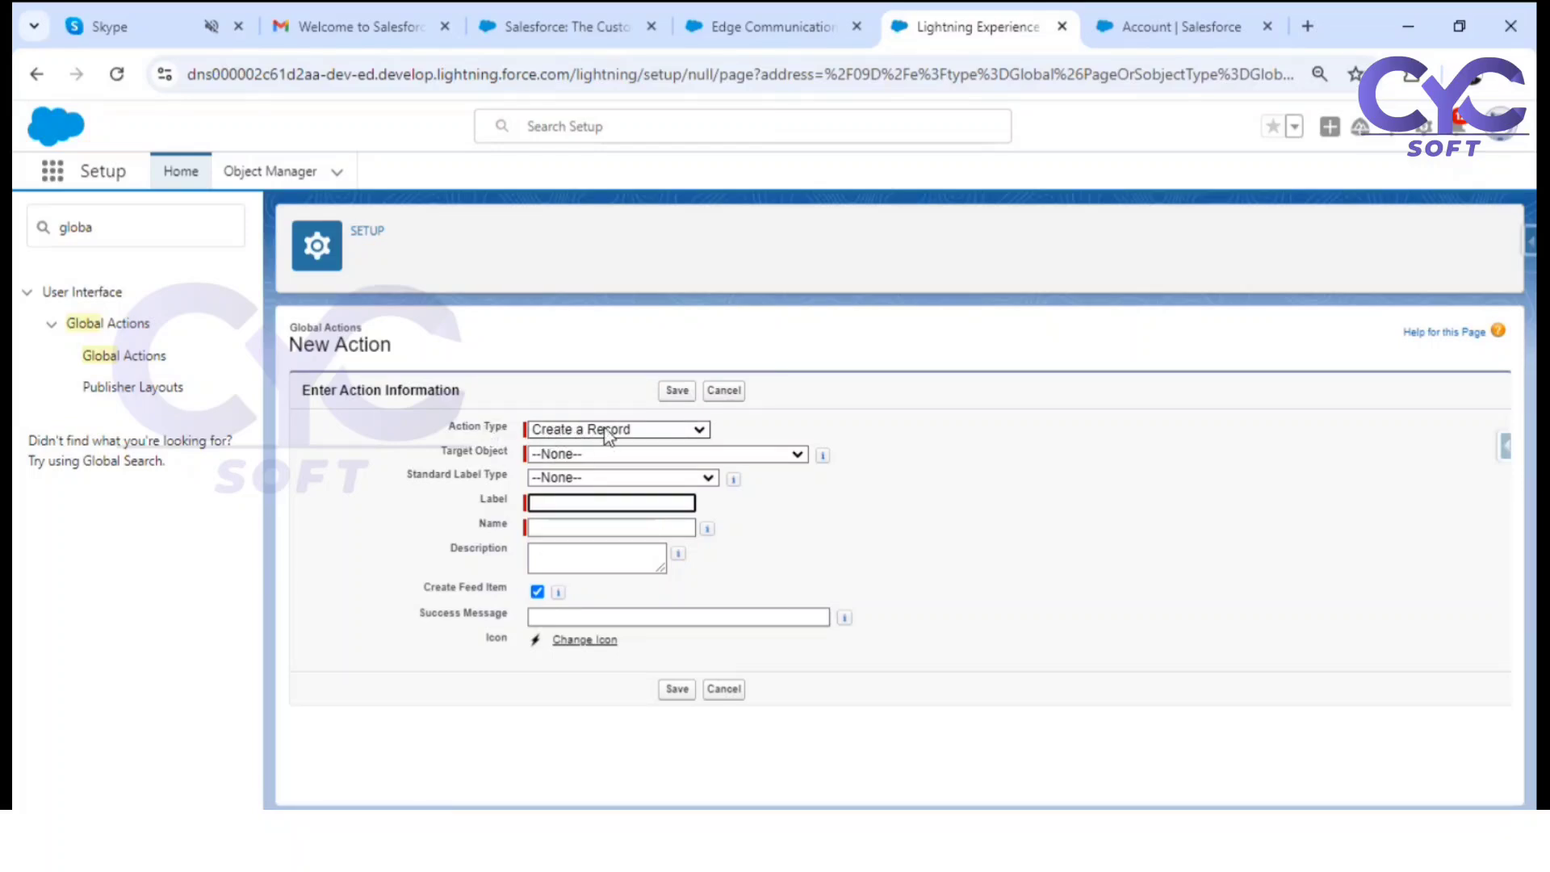
{"action": "left_click", "coordinate": [595, 456]}
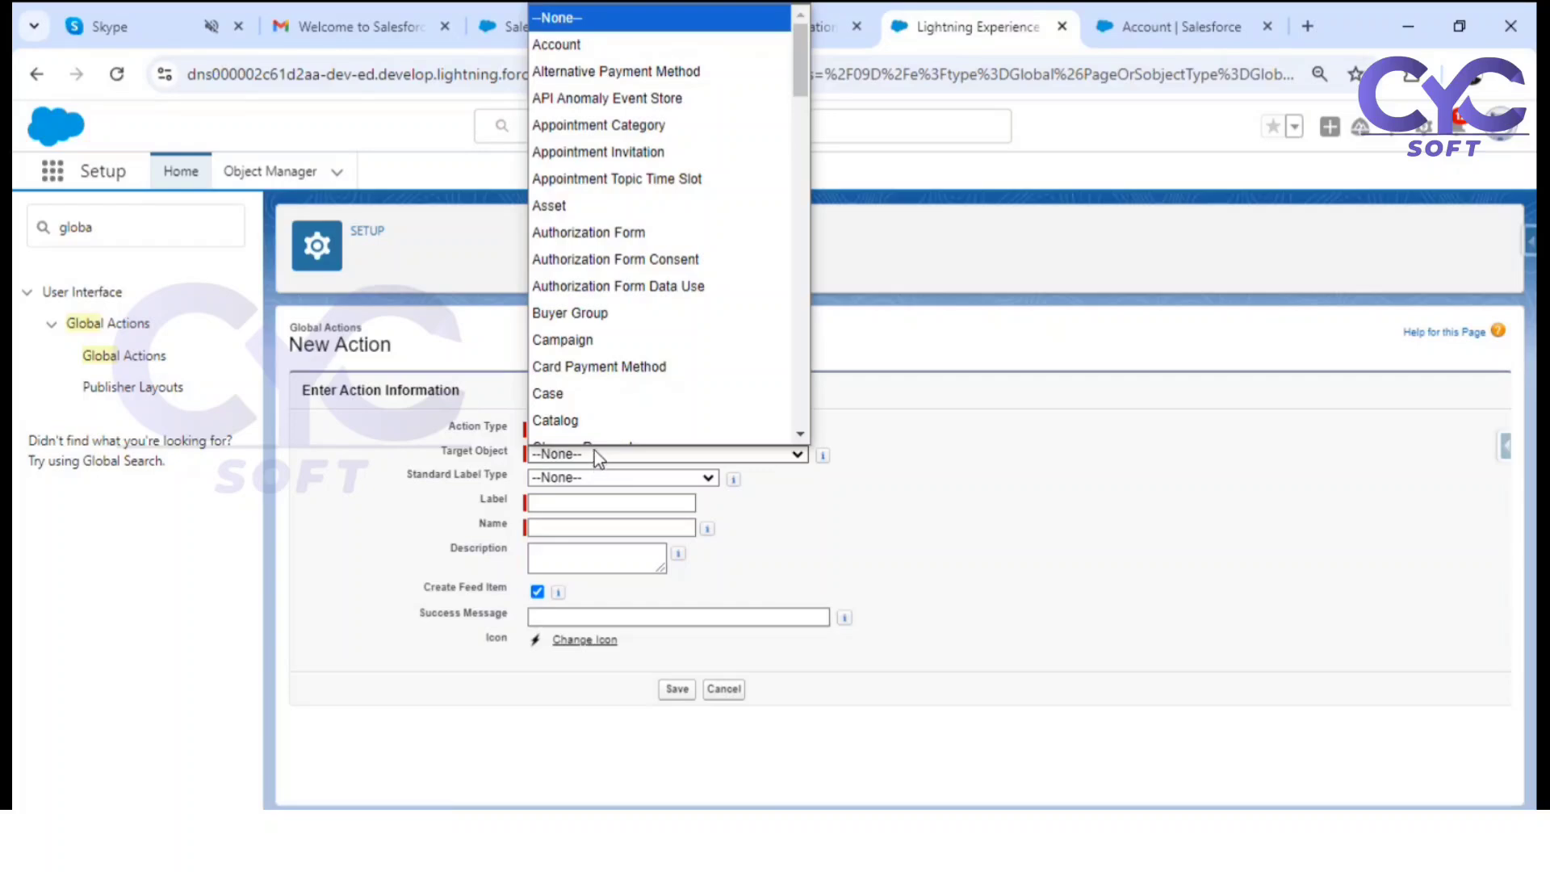
{"action": "left_click", "coordinate": [596, 381]}
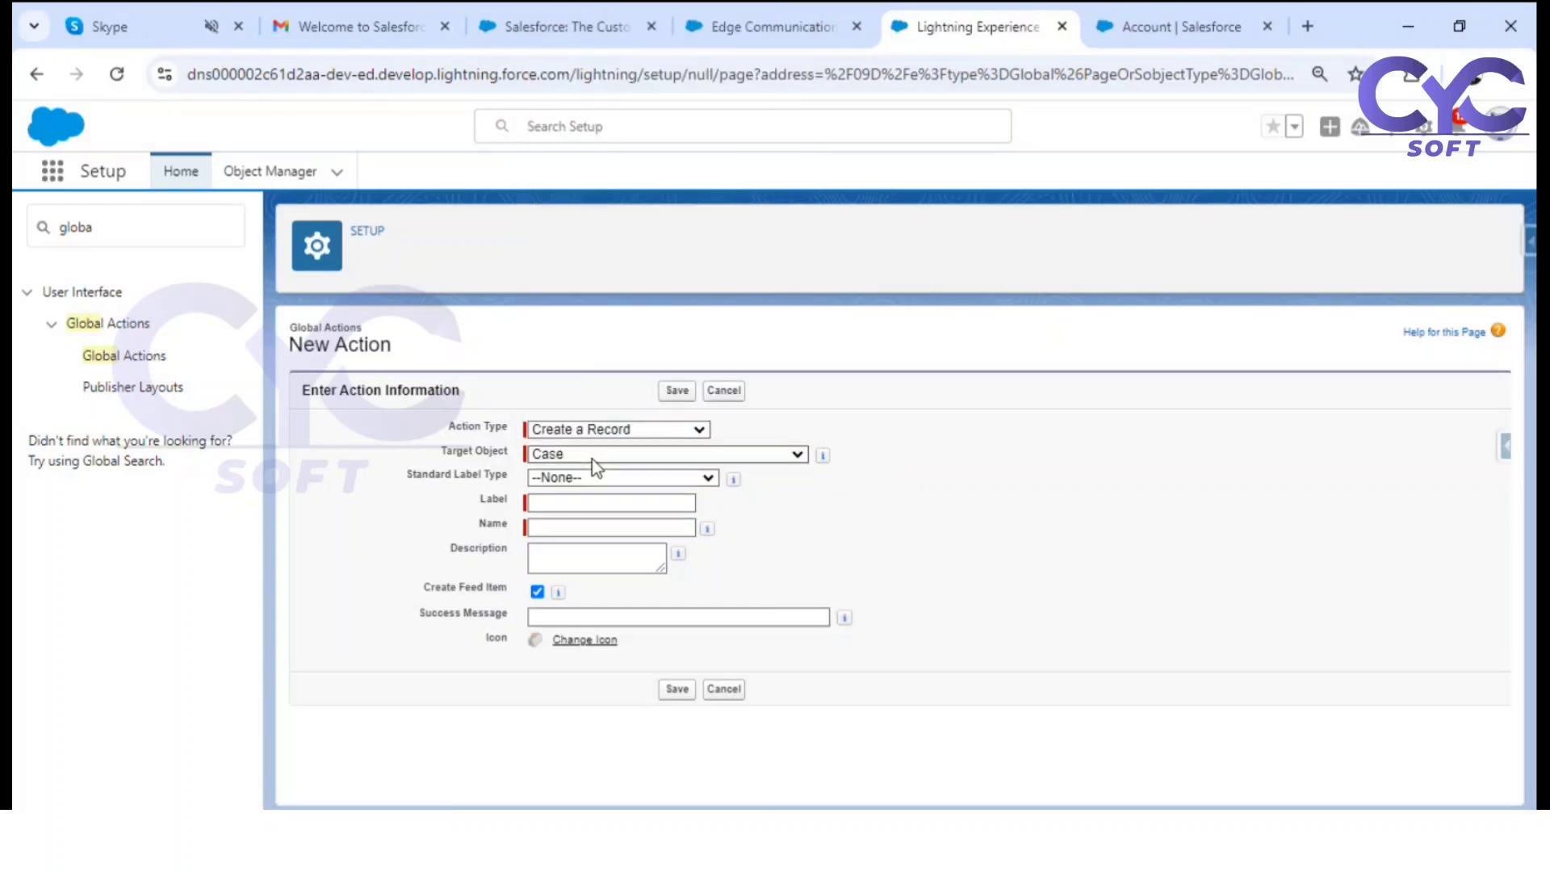
{"action": "left_click", "coordinate": [567, 503]}
{"action": "type", "text": "Quick Contact"}
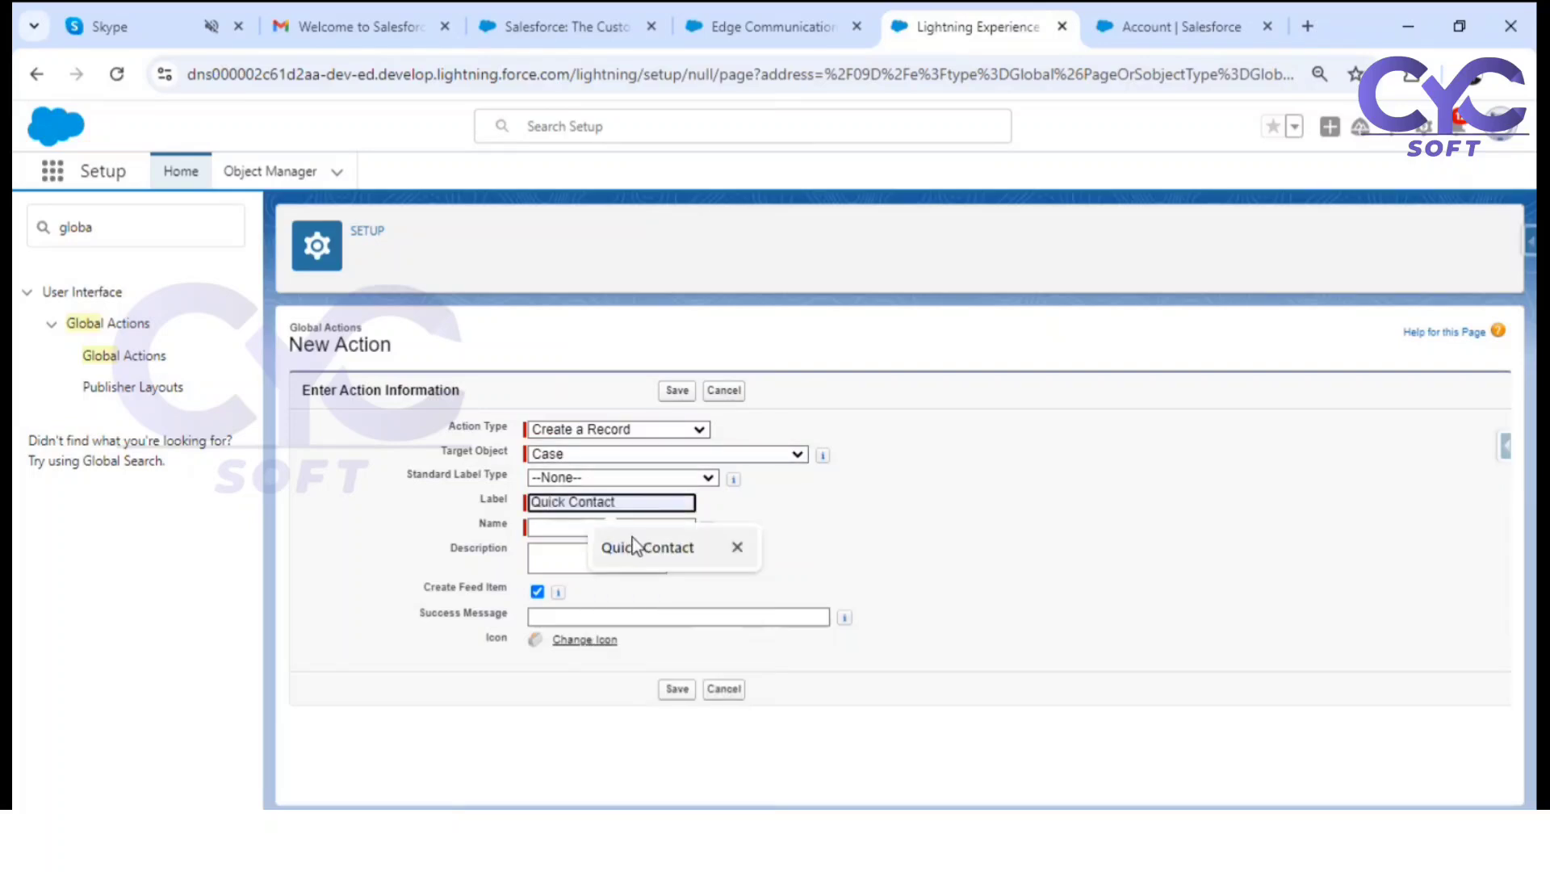
{"action": "left_click", "coordinate": [635, 547]}
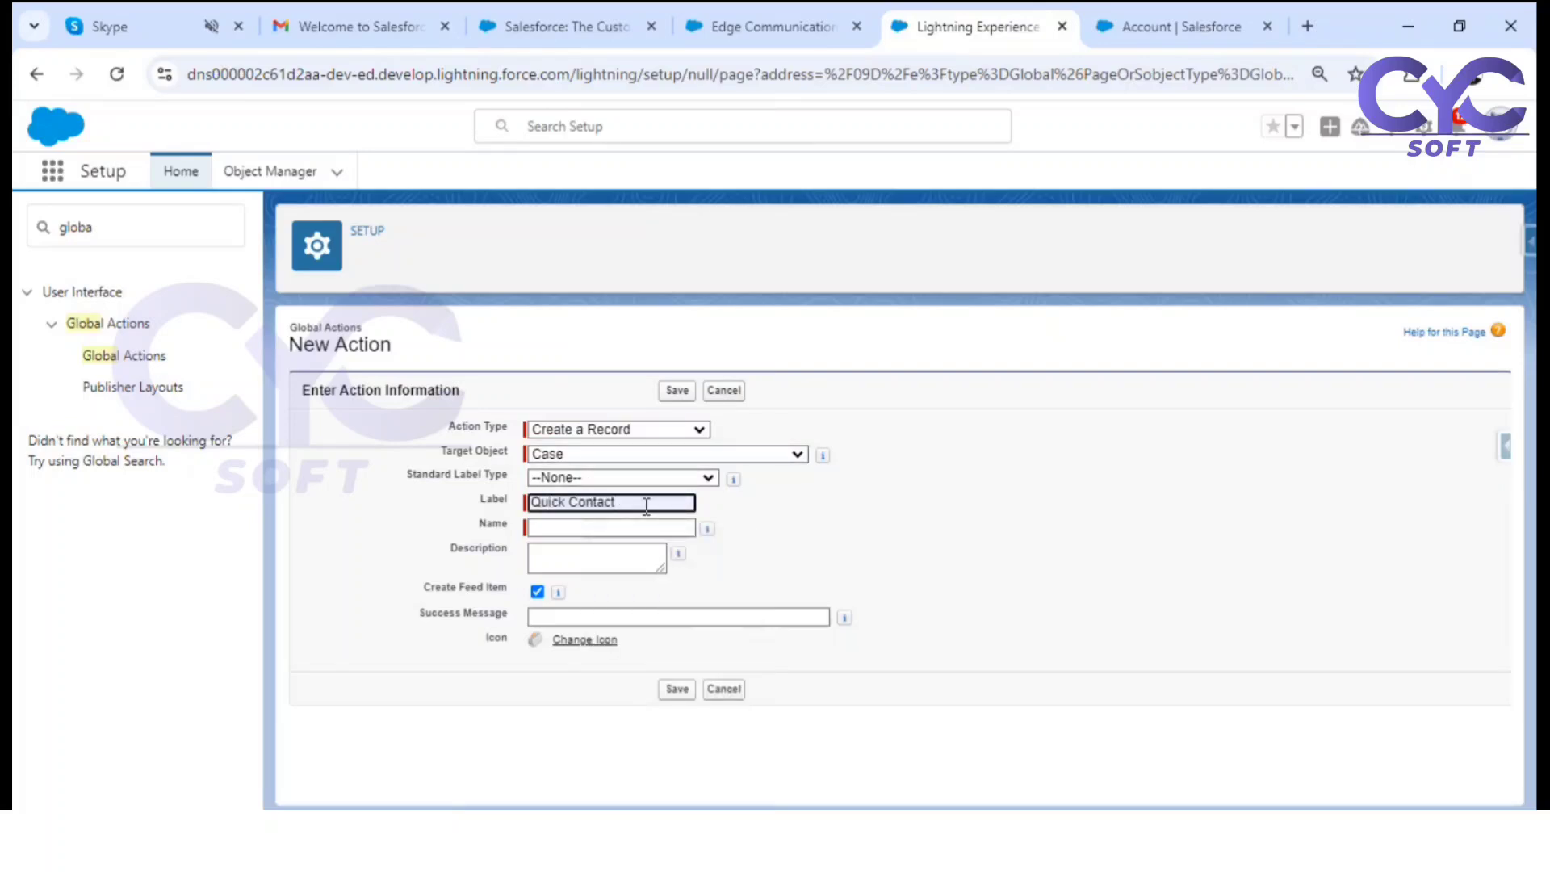
{"action": "key", "text": "BackSpace"}
{"action": "key", "text": "BackSpace"}
{"action": "key", "text": "BackSpace"}
{"action": "key", "text": "BackSpace"}
{"action": "key", "text": "BackSpace"}
{"action": "key", "text": "BackSpace"}
{"action": "type", "text": "ase"}
{"action": "left_click", "coordinate": [830, 537]}
Step: Set the success message to 'Case record Created Successfully'
{"action": "left_click", "coordinate": [613, 619]}
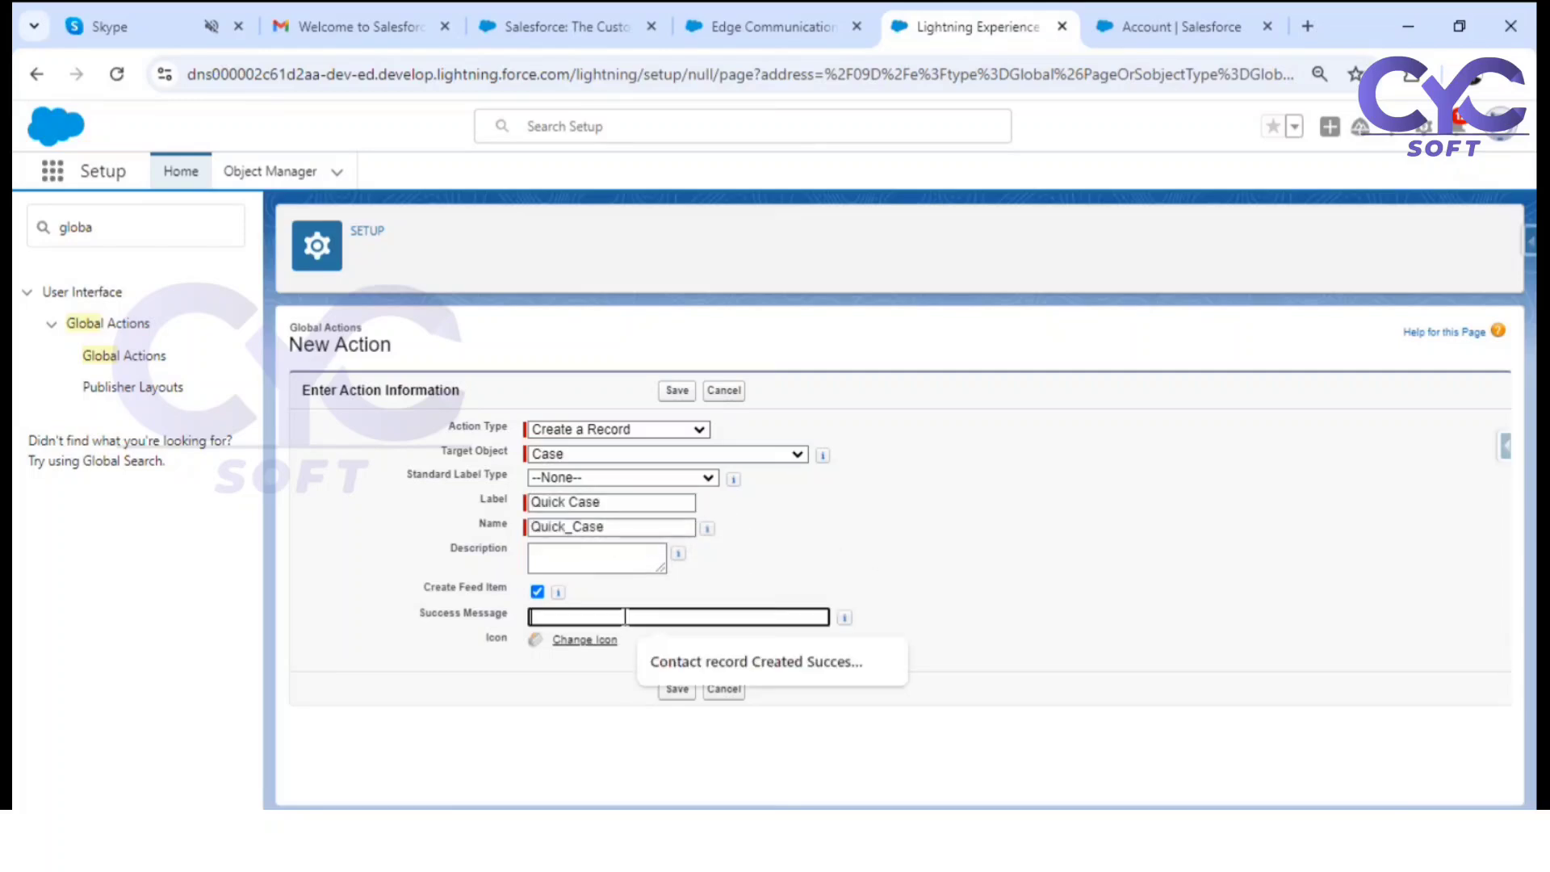
{"action": "left_click", "coordinate": [738, 662]}
{"action": "double_click", "coordinate": [556, 617]}
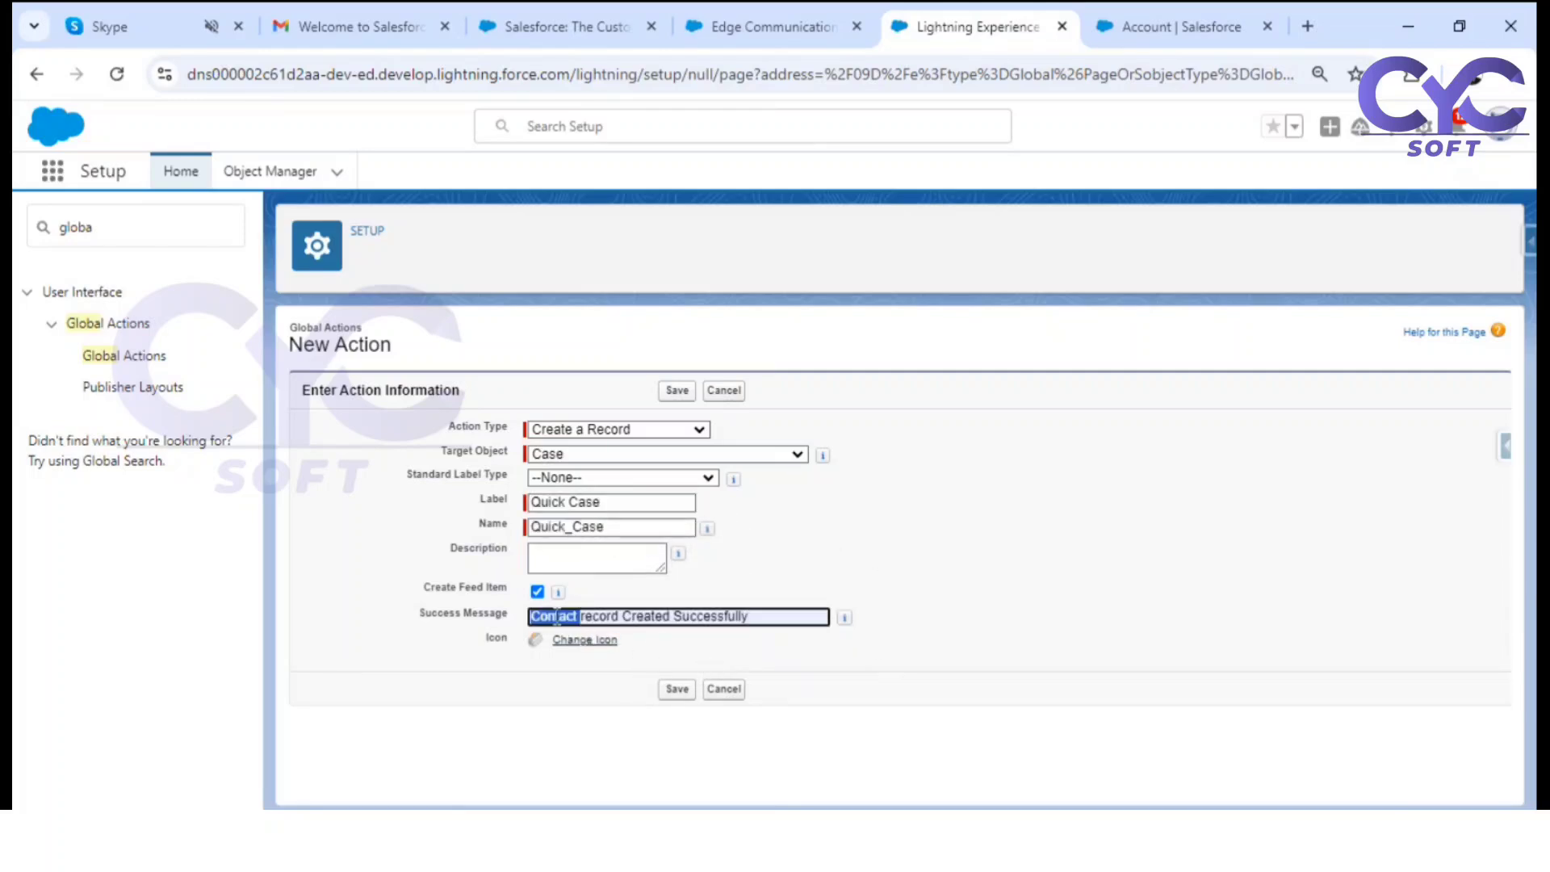
{"action": "type", "text": "Case"}
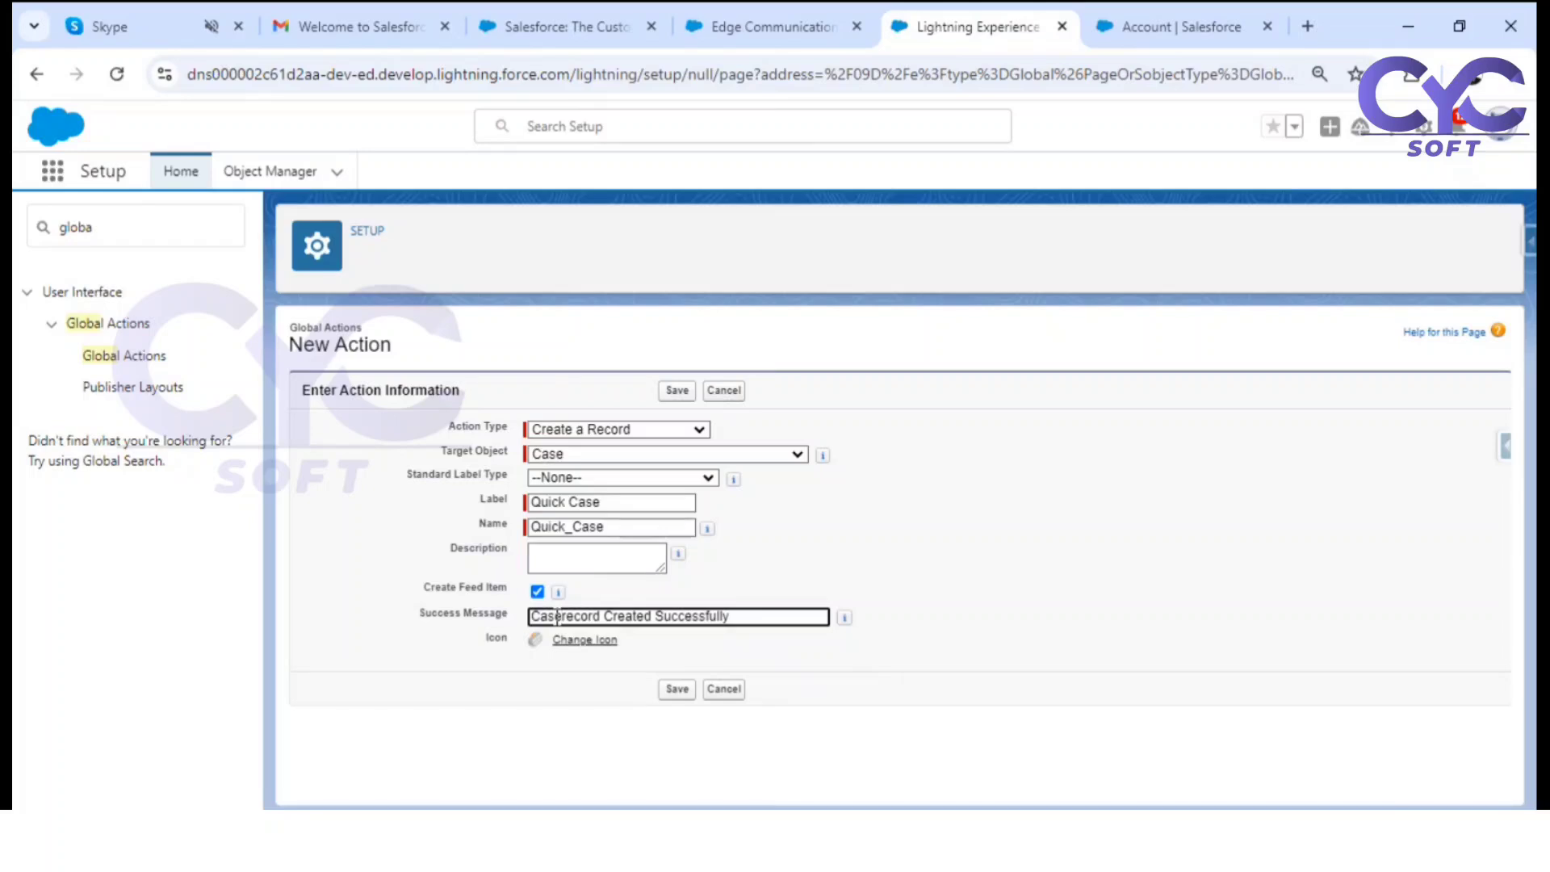
{"action": "left_click", "coordinate": [1156, 610]}
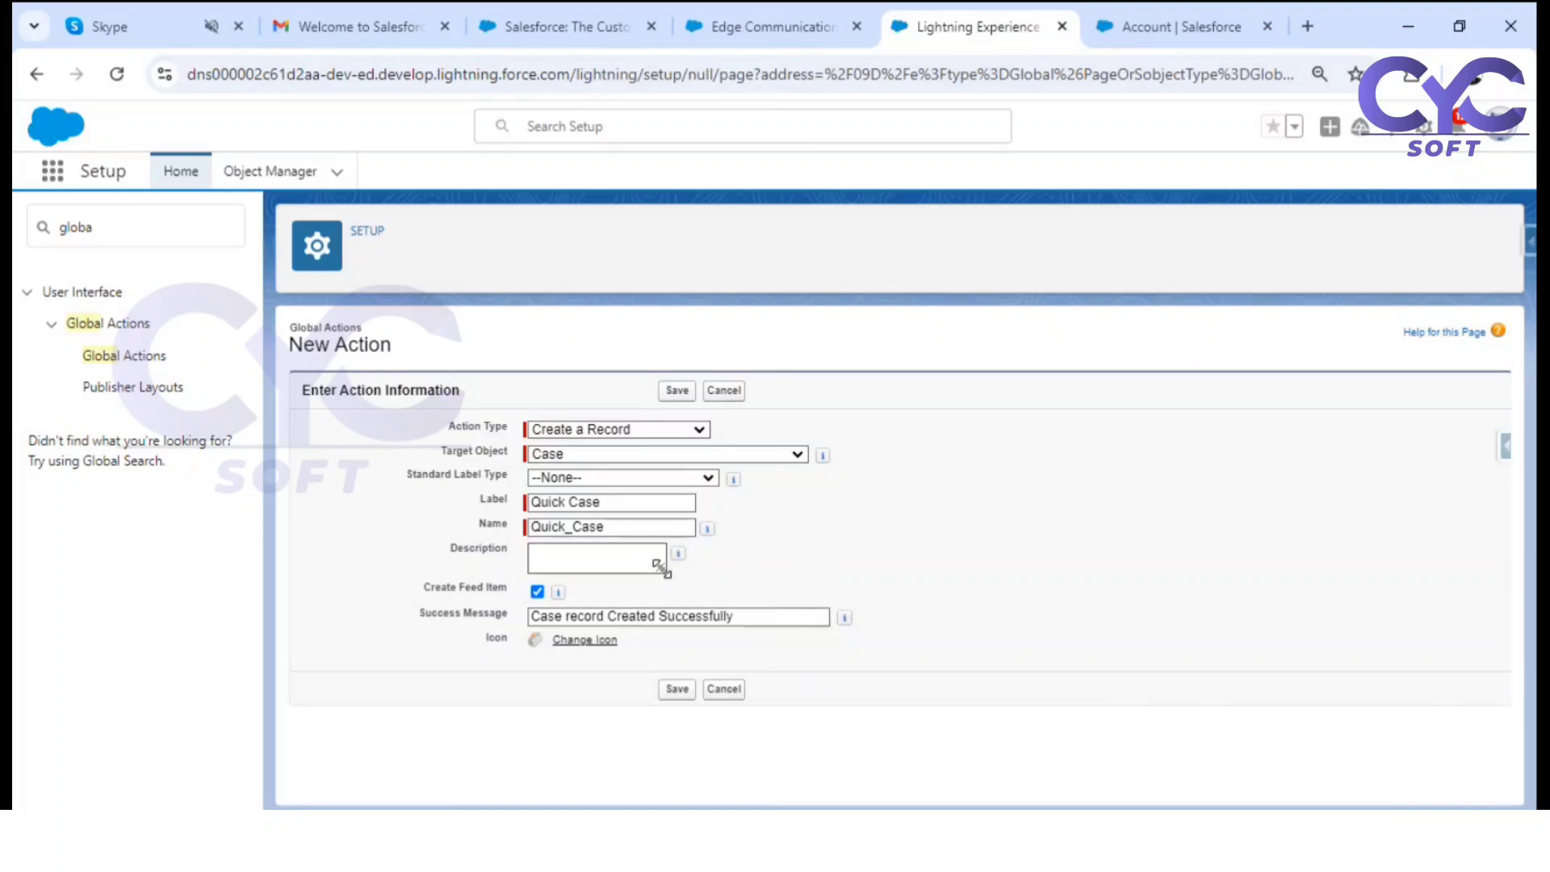
Step: Save the Quick Case action and its field layout, then check the global actions menu
{"action": "left_click", "coordinate": [670, 691]}
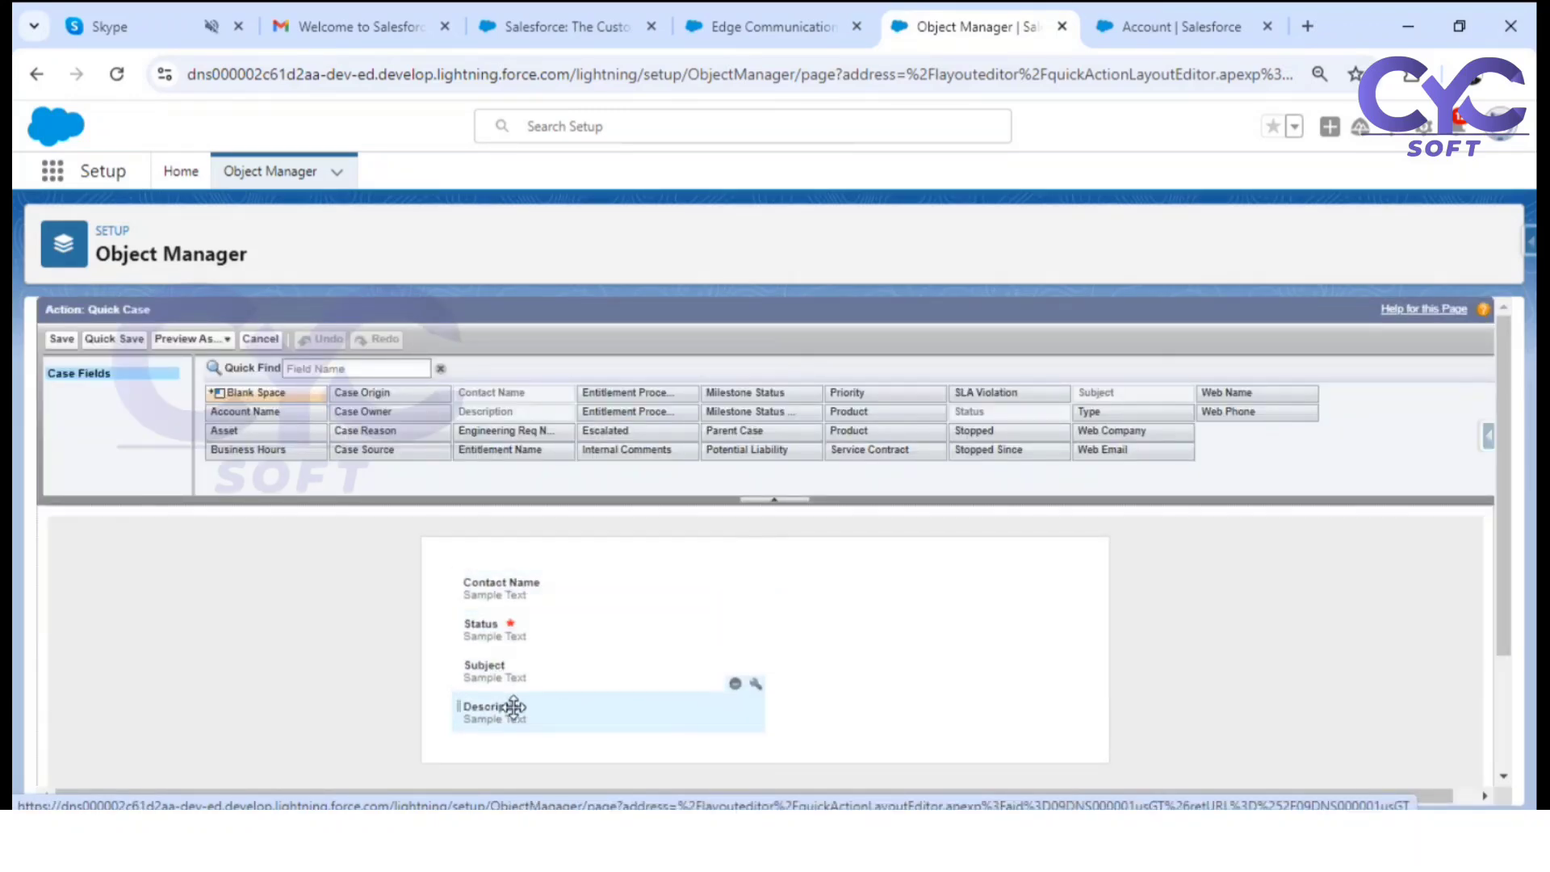
{"action": "left_click", "coordinate": [65, 339]}
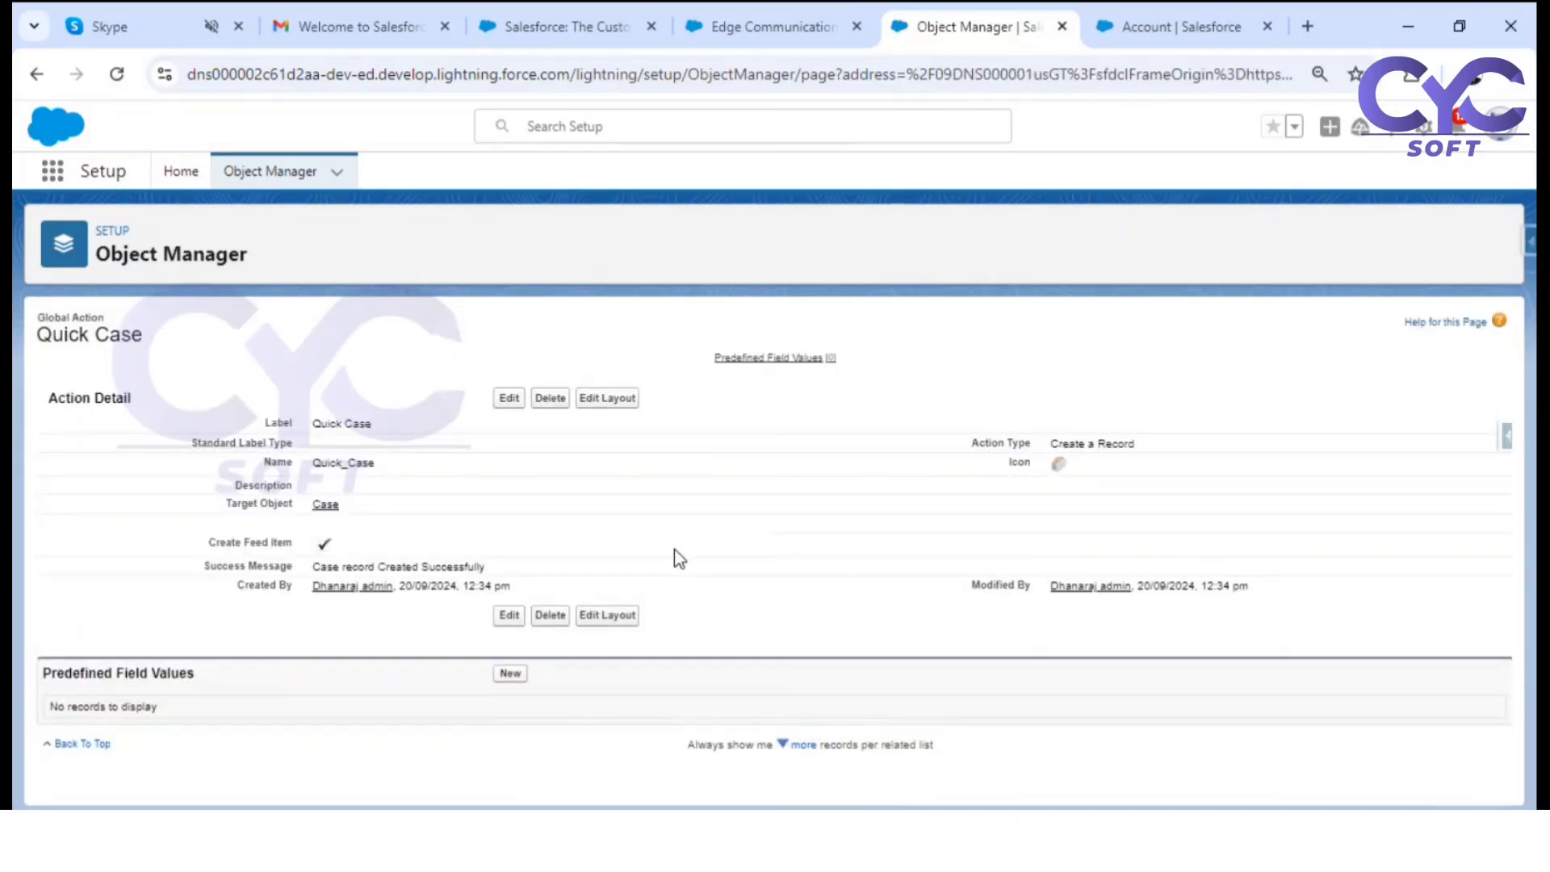
{"action": "left_click", "coordinate": [1330, 129]}
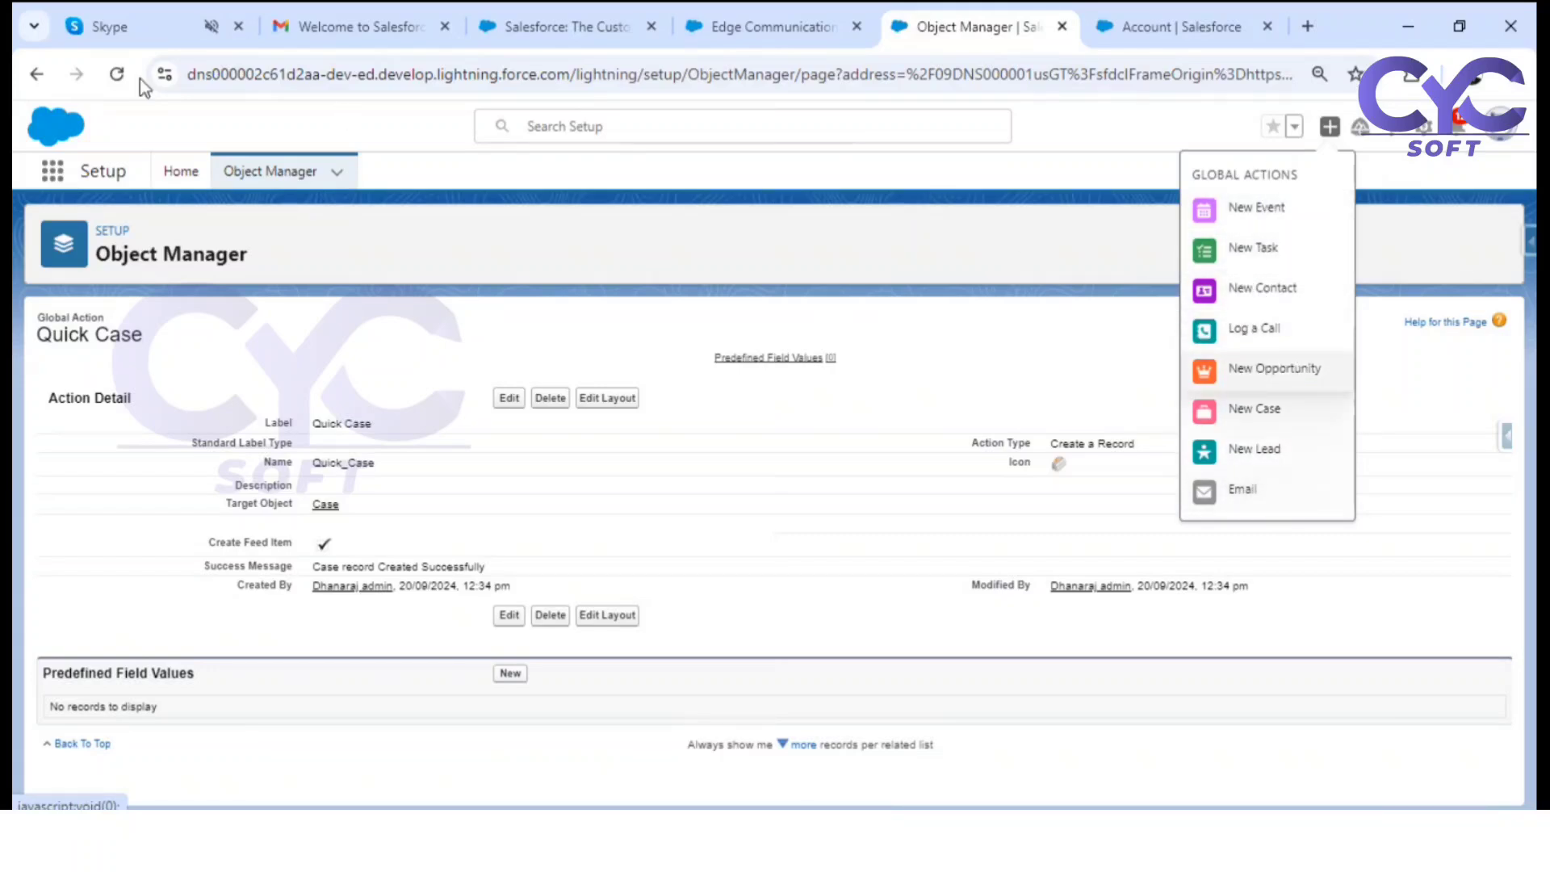
{"action": "left_click", "coordinate": [117, 73]}
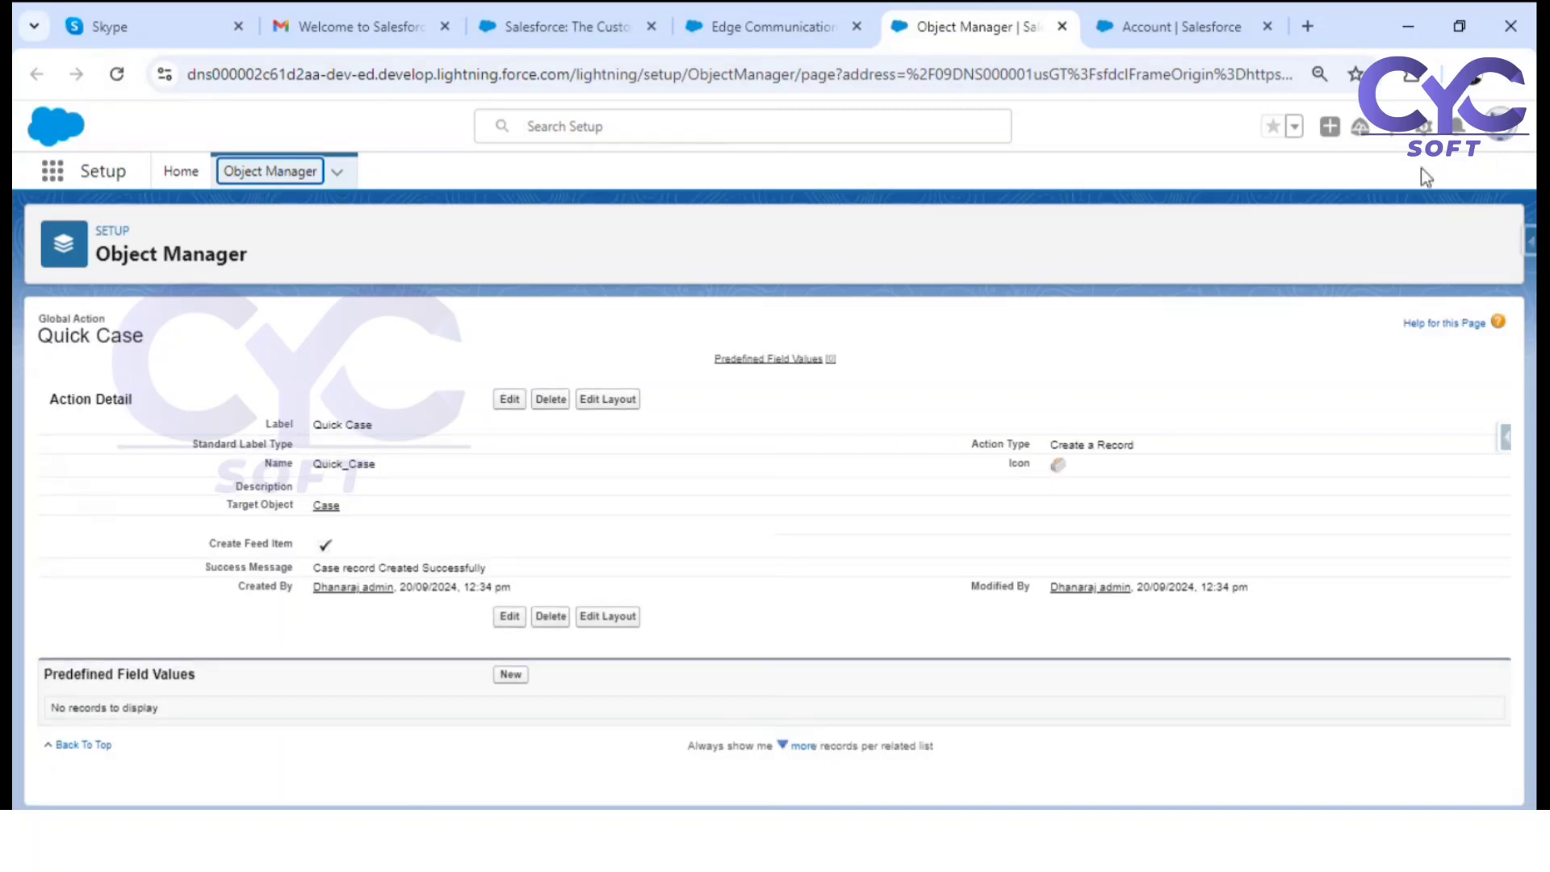
{"action": "left_click", "coordinate": [1330, 128]}
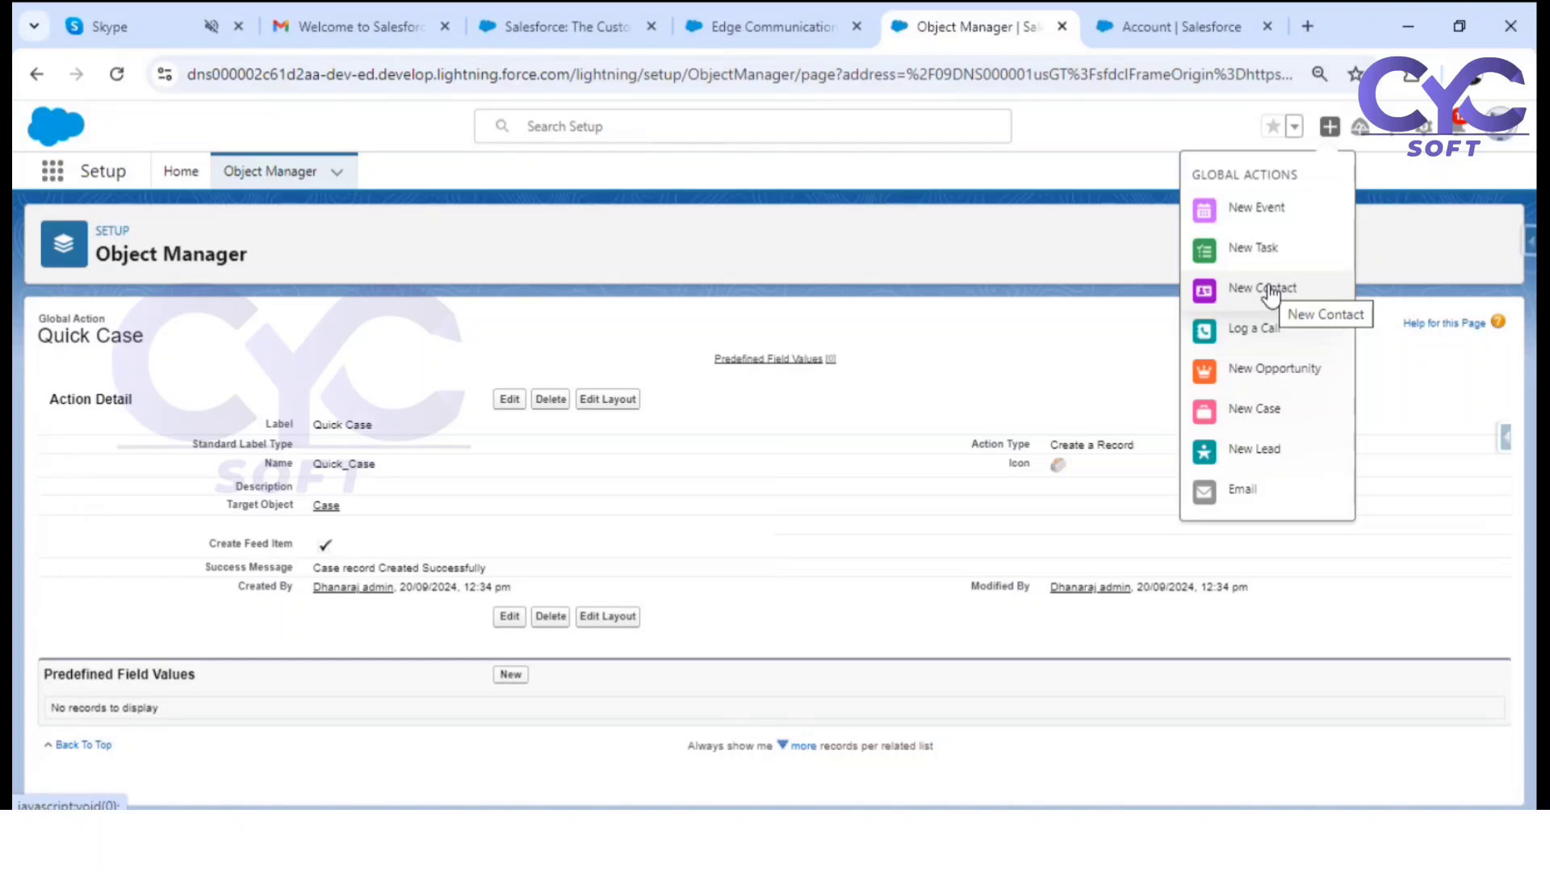
{"action": "left_click", "coordinate": [910, 253]}
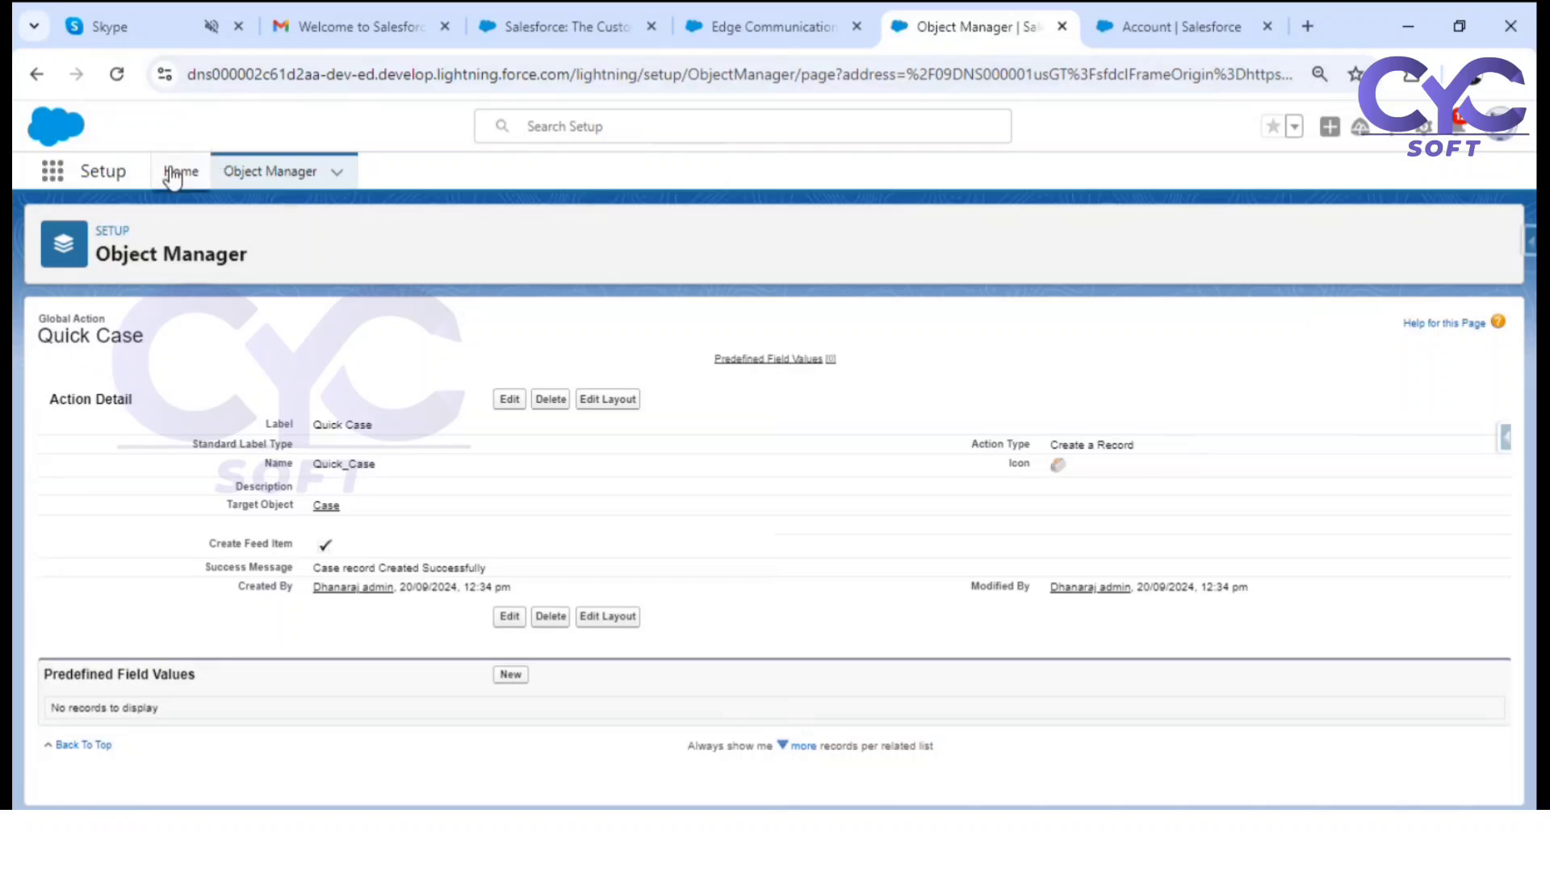
Step: From the account tab, open Setup in a new tab and search 'global' to reach Publisher Layouts
{"action": "left_click", "coordinate": [778, 30]}
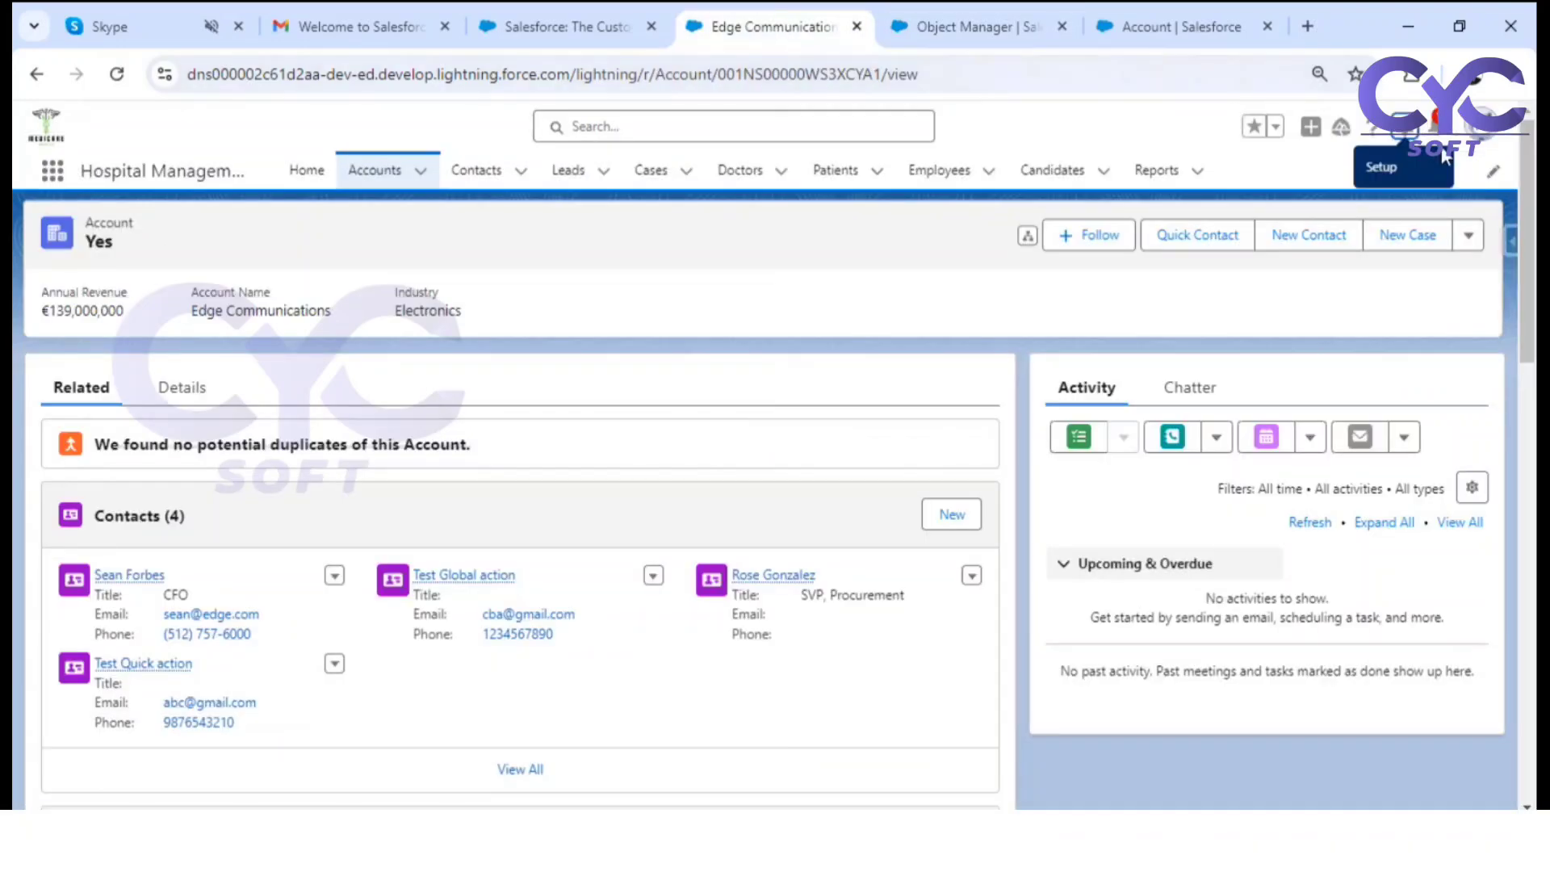
{"action": "left_click", "coordinate": [1404, 126]}
{"action": "left_click", "coordinate": [1339, 198]}
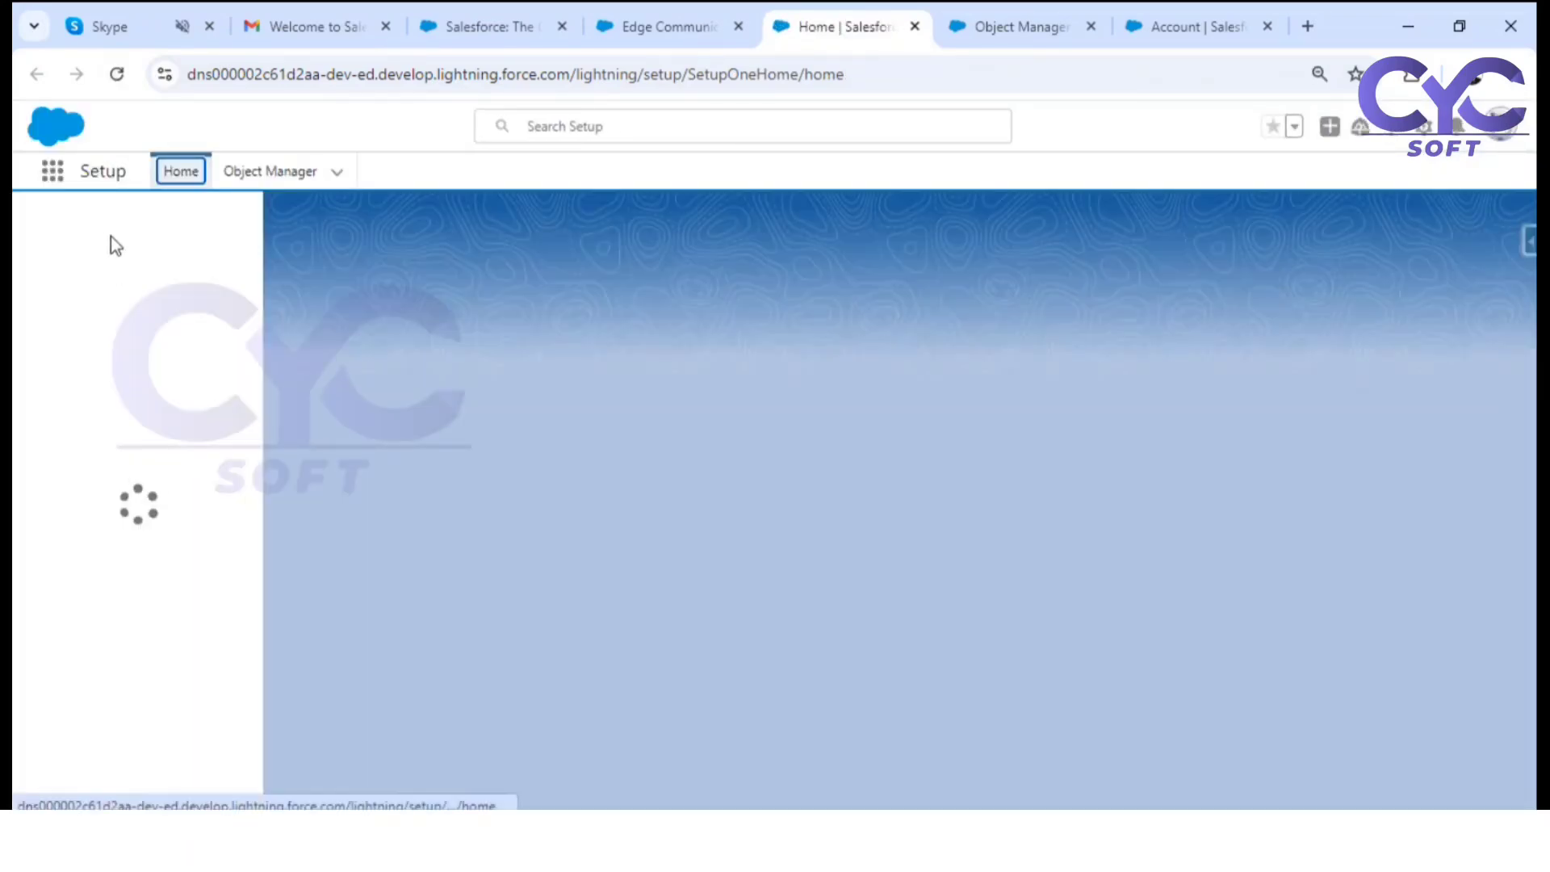
{"action": "left_click", "coordinate": [112, 230]}
{"action": "type", "text": "gl"}
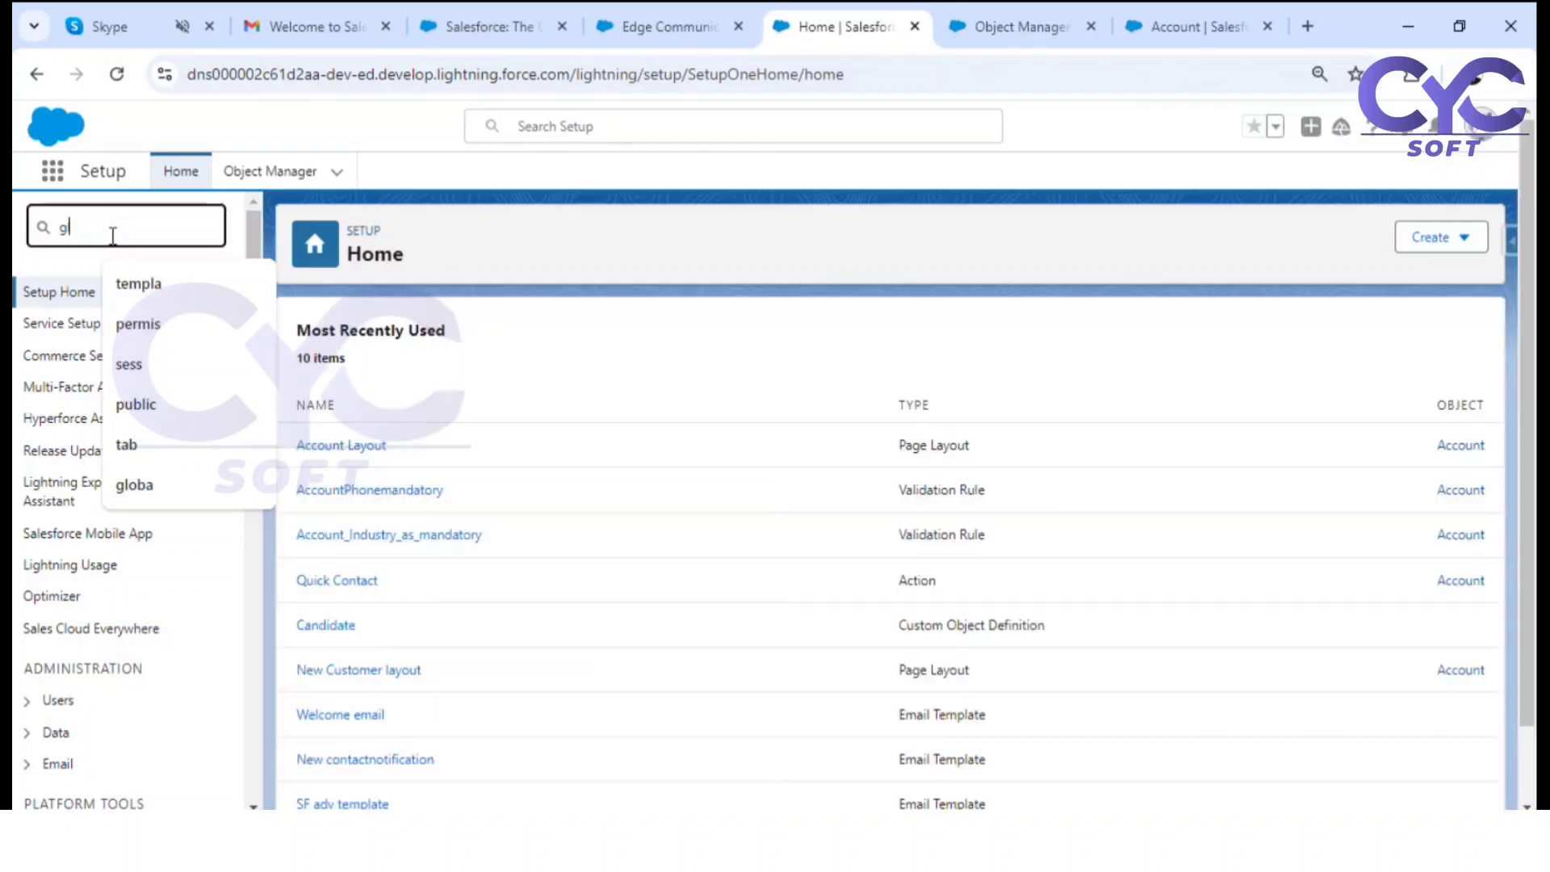
{"action": "type", "text": "obal"}
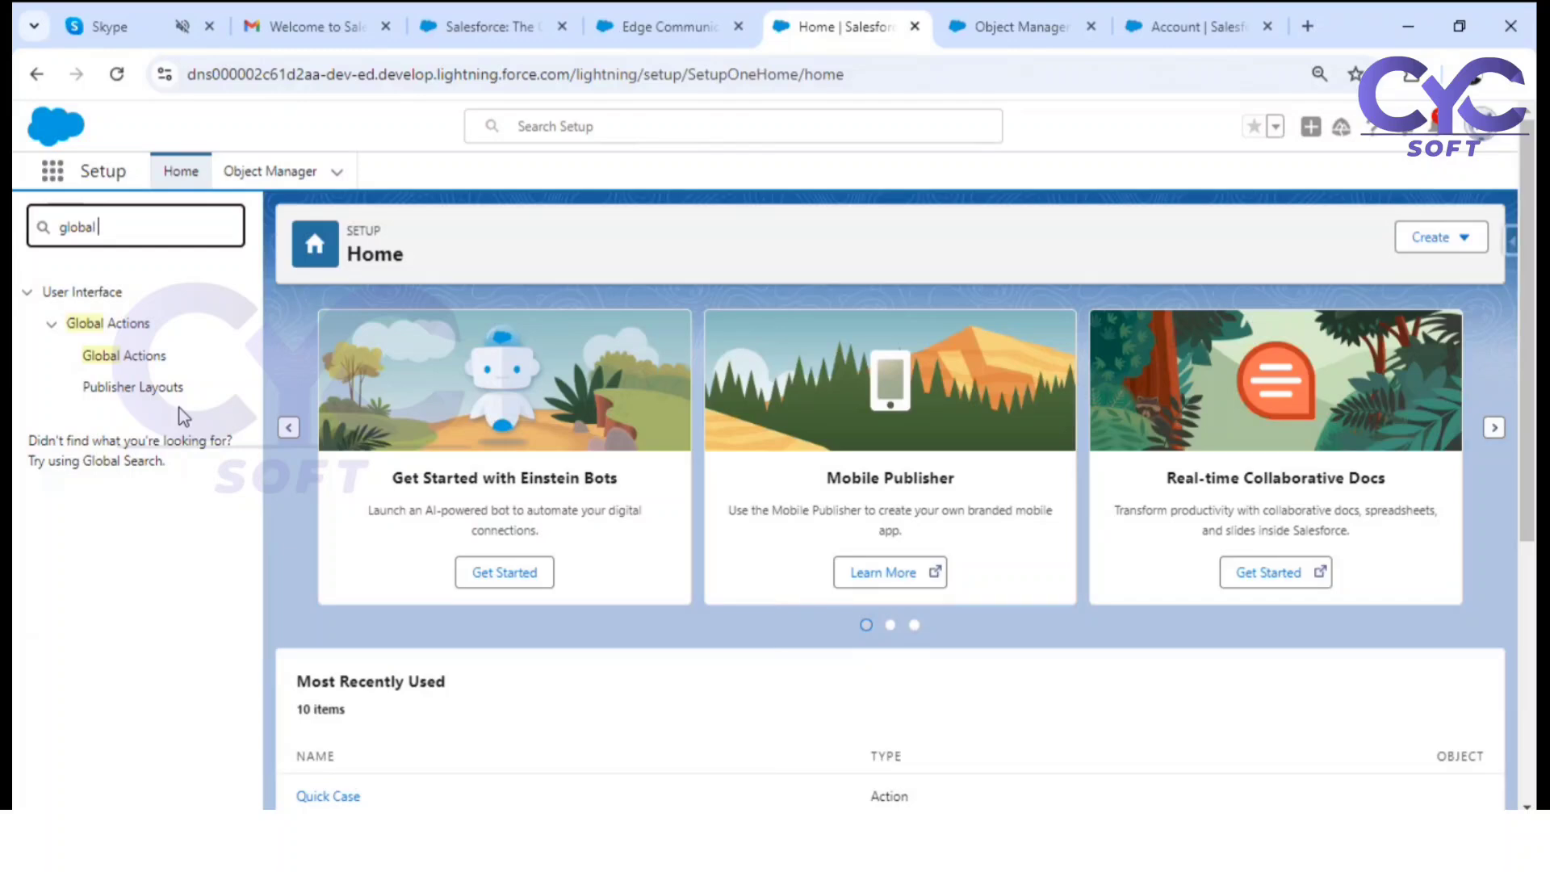
{"action": "left_click", "coordinate": [148, 396]}
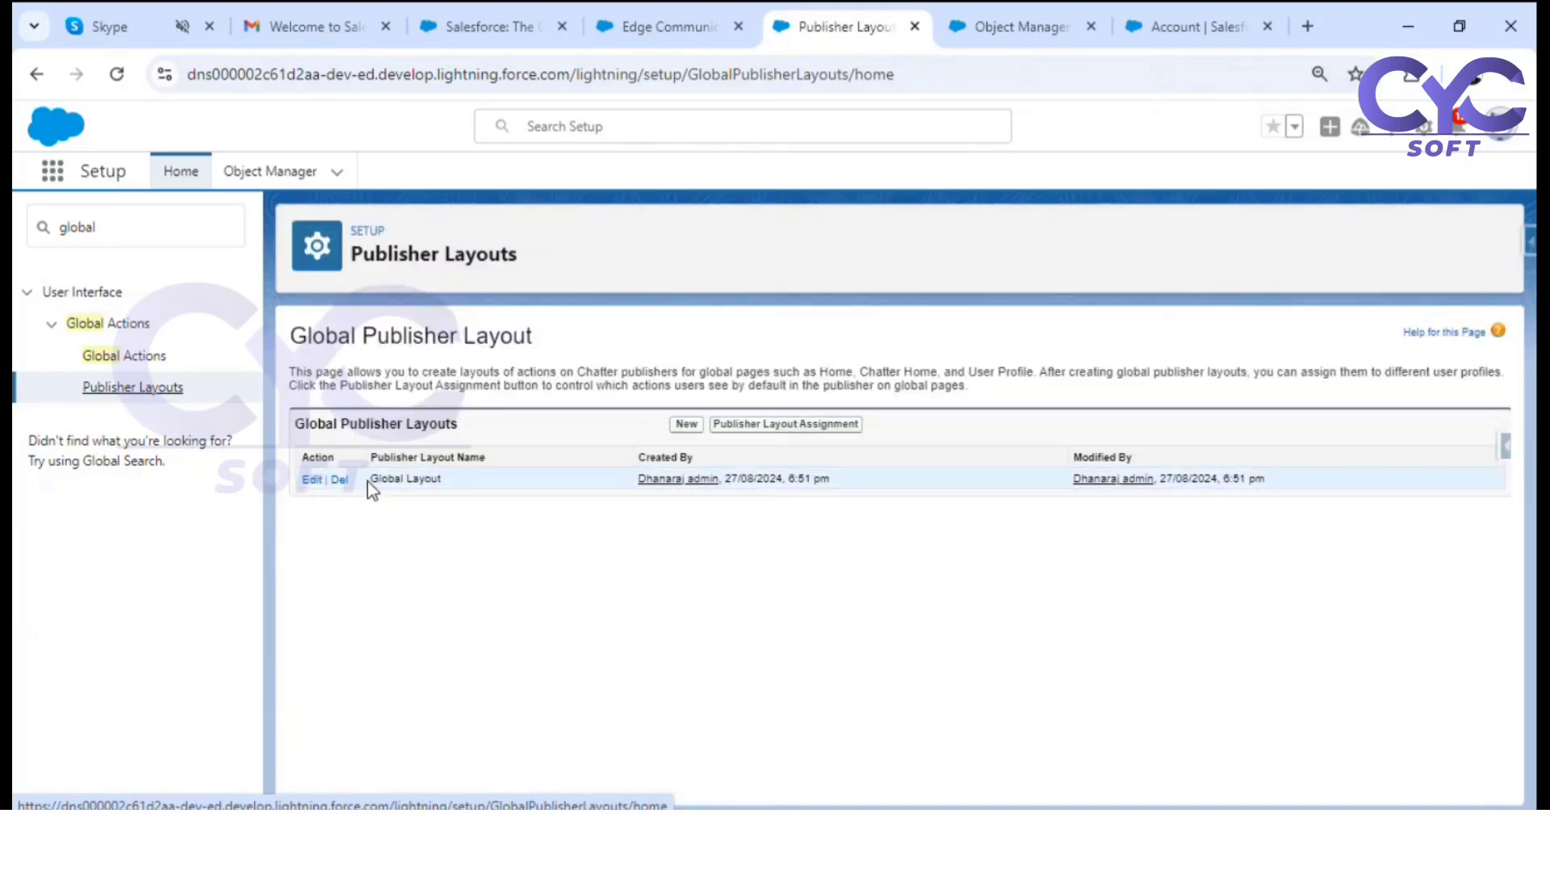
{"action": "left_click_drag", "start_coordinate": [366, 481], "coordinate": [445, 488]}
Step: Add Quick Case to the Global Layout's Classic and Mobile & Lightning actions and save
{"action": "left_click", "coordinate": [440, 543]}
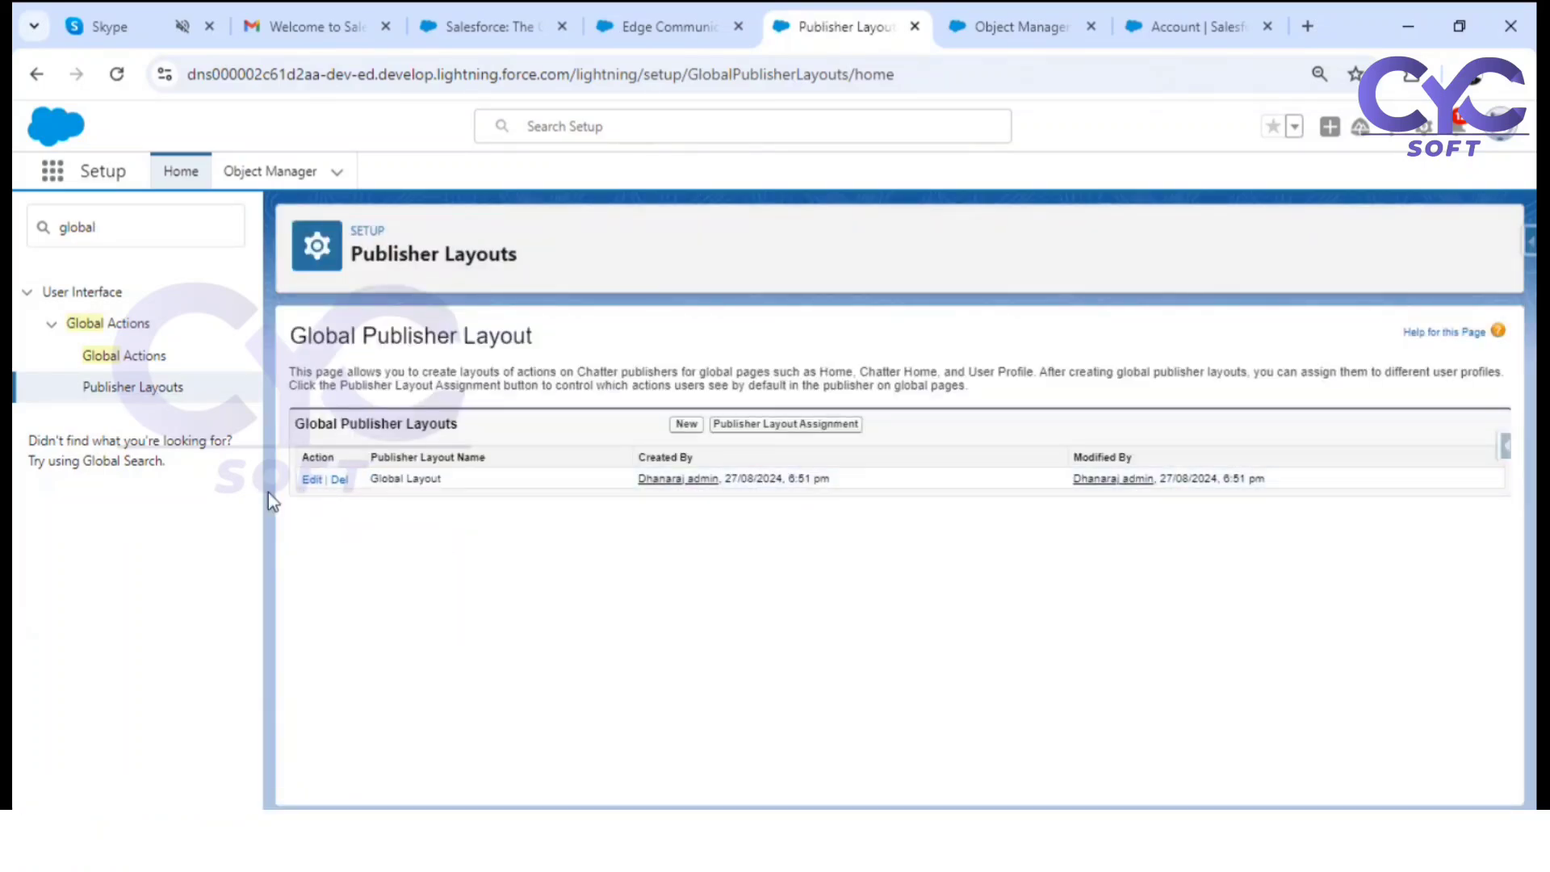
{"action": "left_click", "coordinate": [315, 479]}
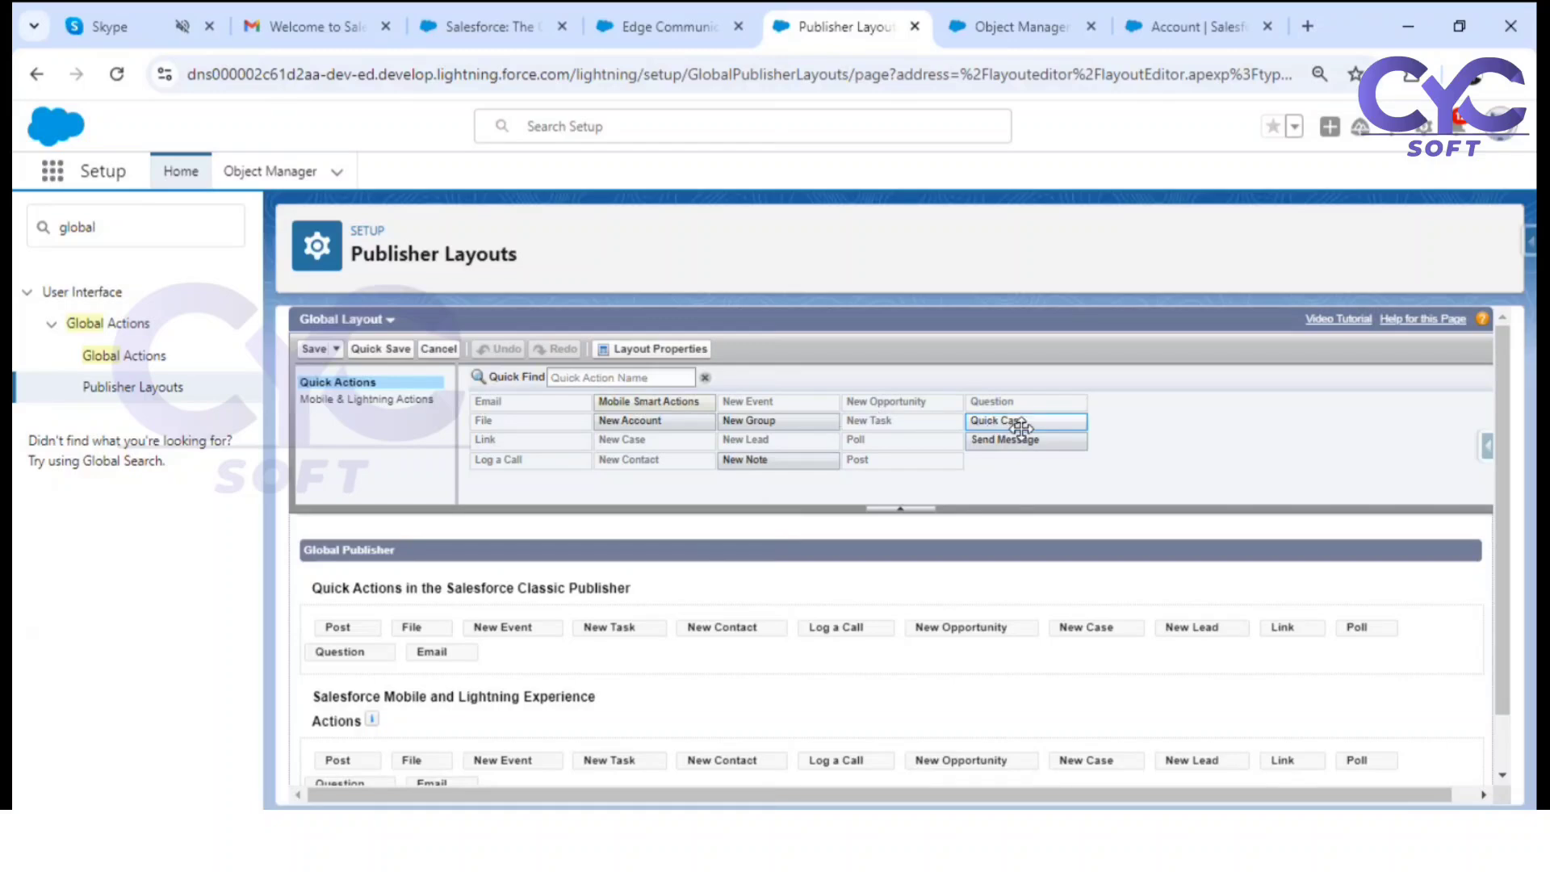
{"action": "left_click_drag", "start_coordinate": [1020, 426], "coordinate": [347, 621]}
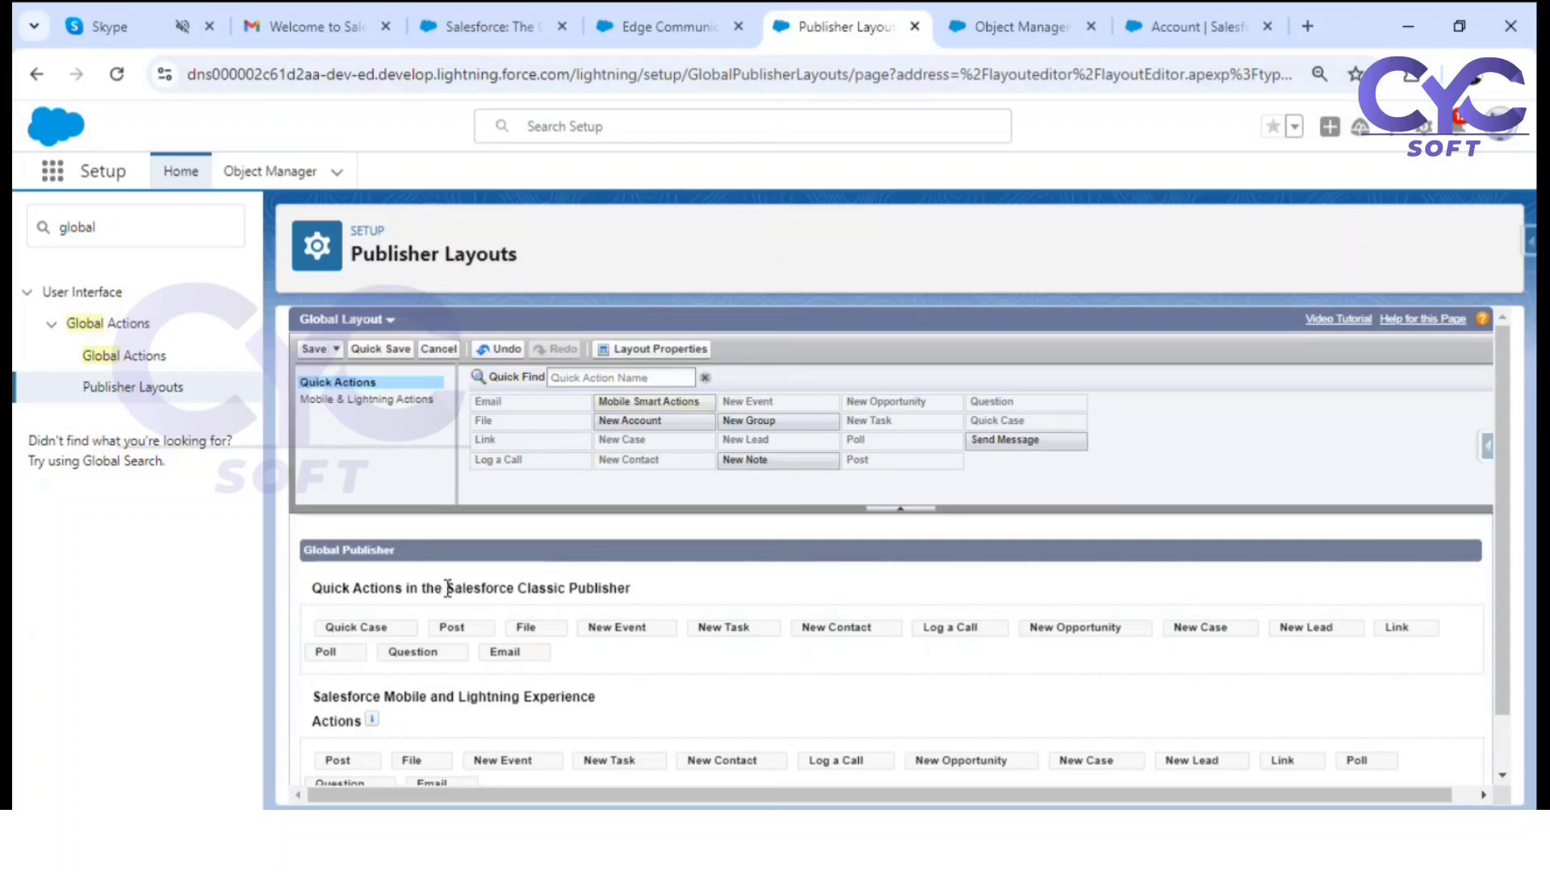
{"action": "left_click_drag", "start_coordinate": [446, 588], "coordinate": [611, 583]}
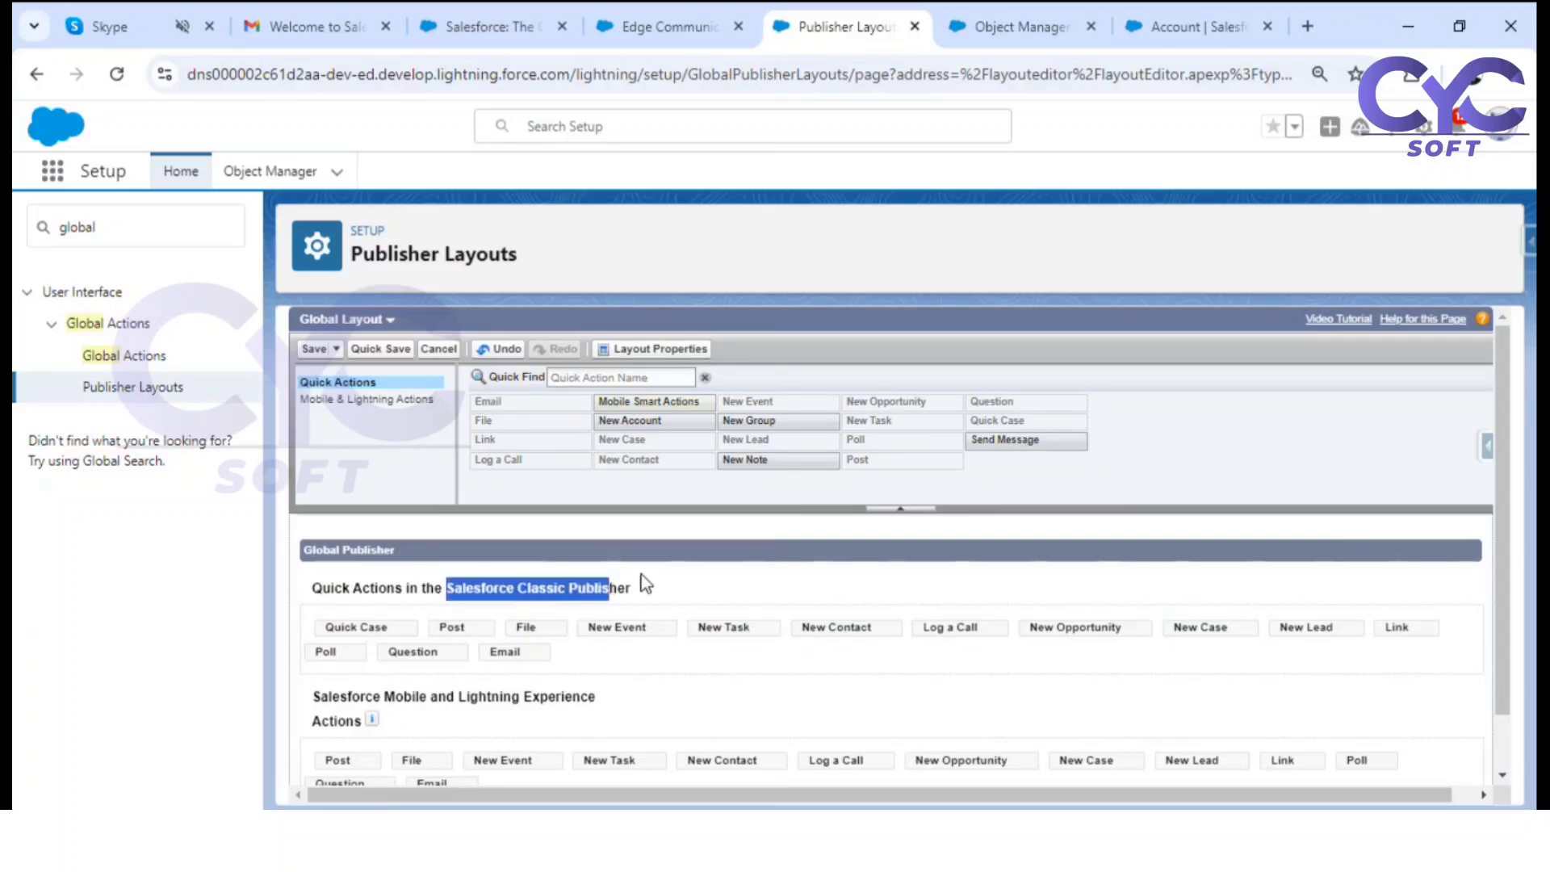
{"action": "left_click", "coordinate": [344, 406]}
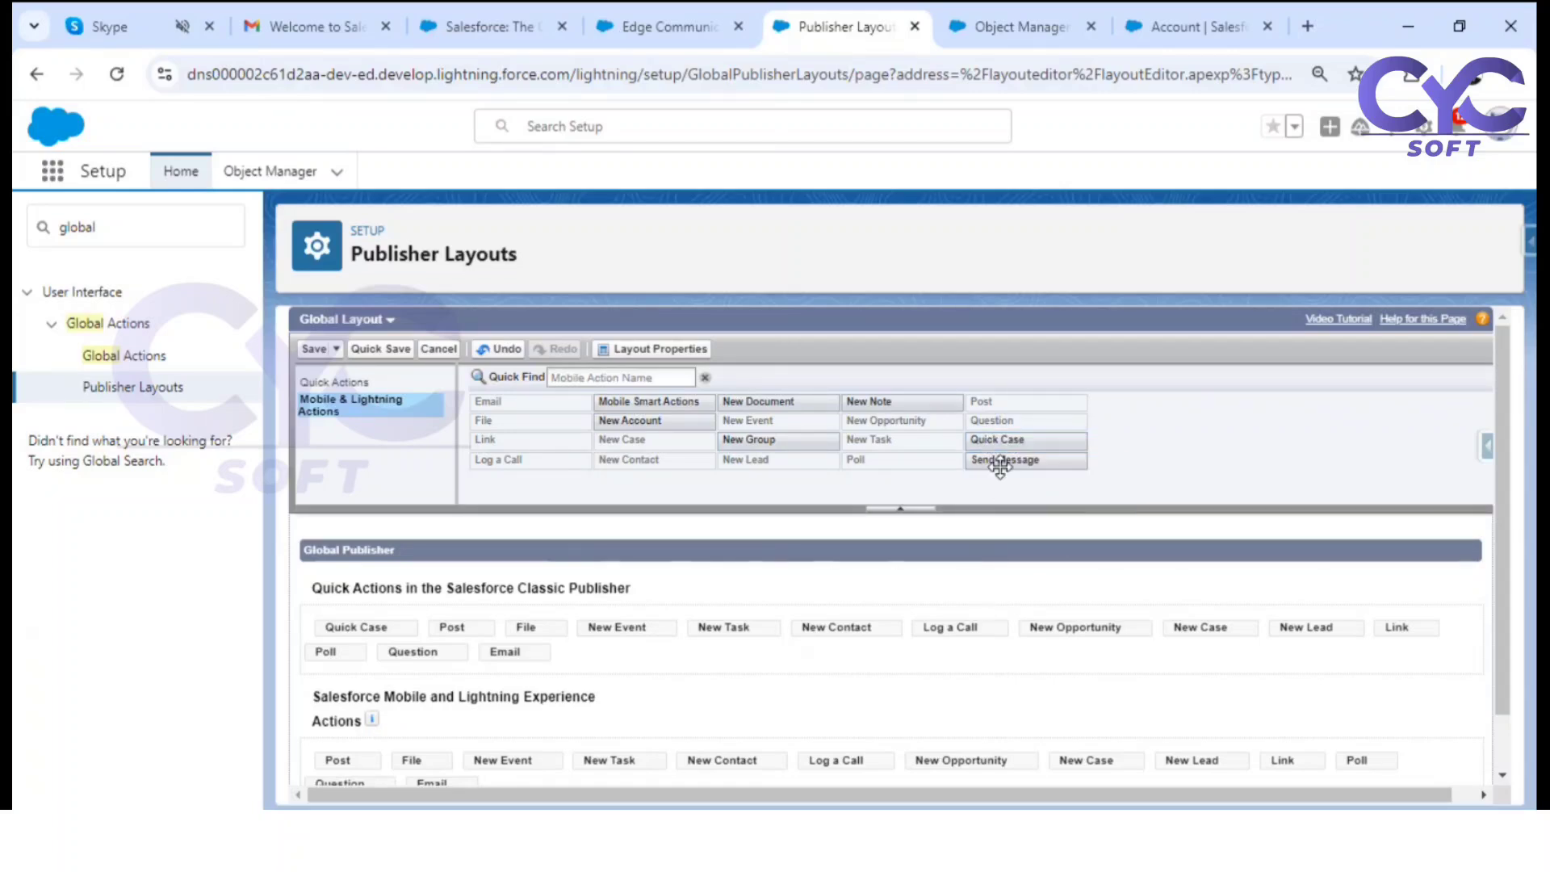
{"action": "left_click_drag", "start_coordinate": [997, 440], "coordinate": [321, 771]}
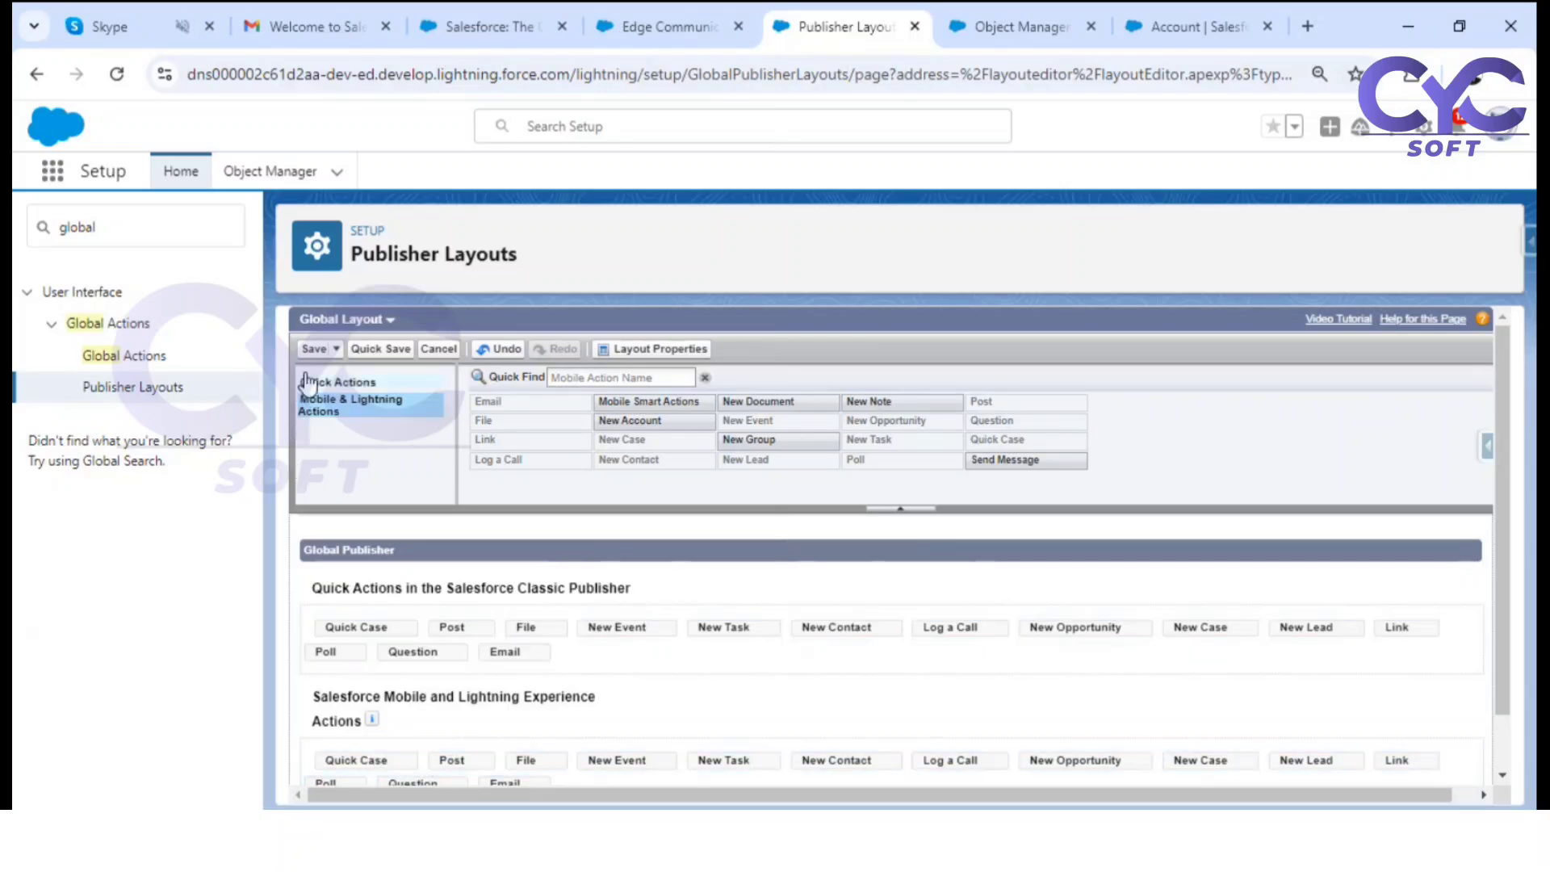
{"action": "left_click", "coordinate": [314, 348]}
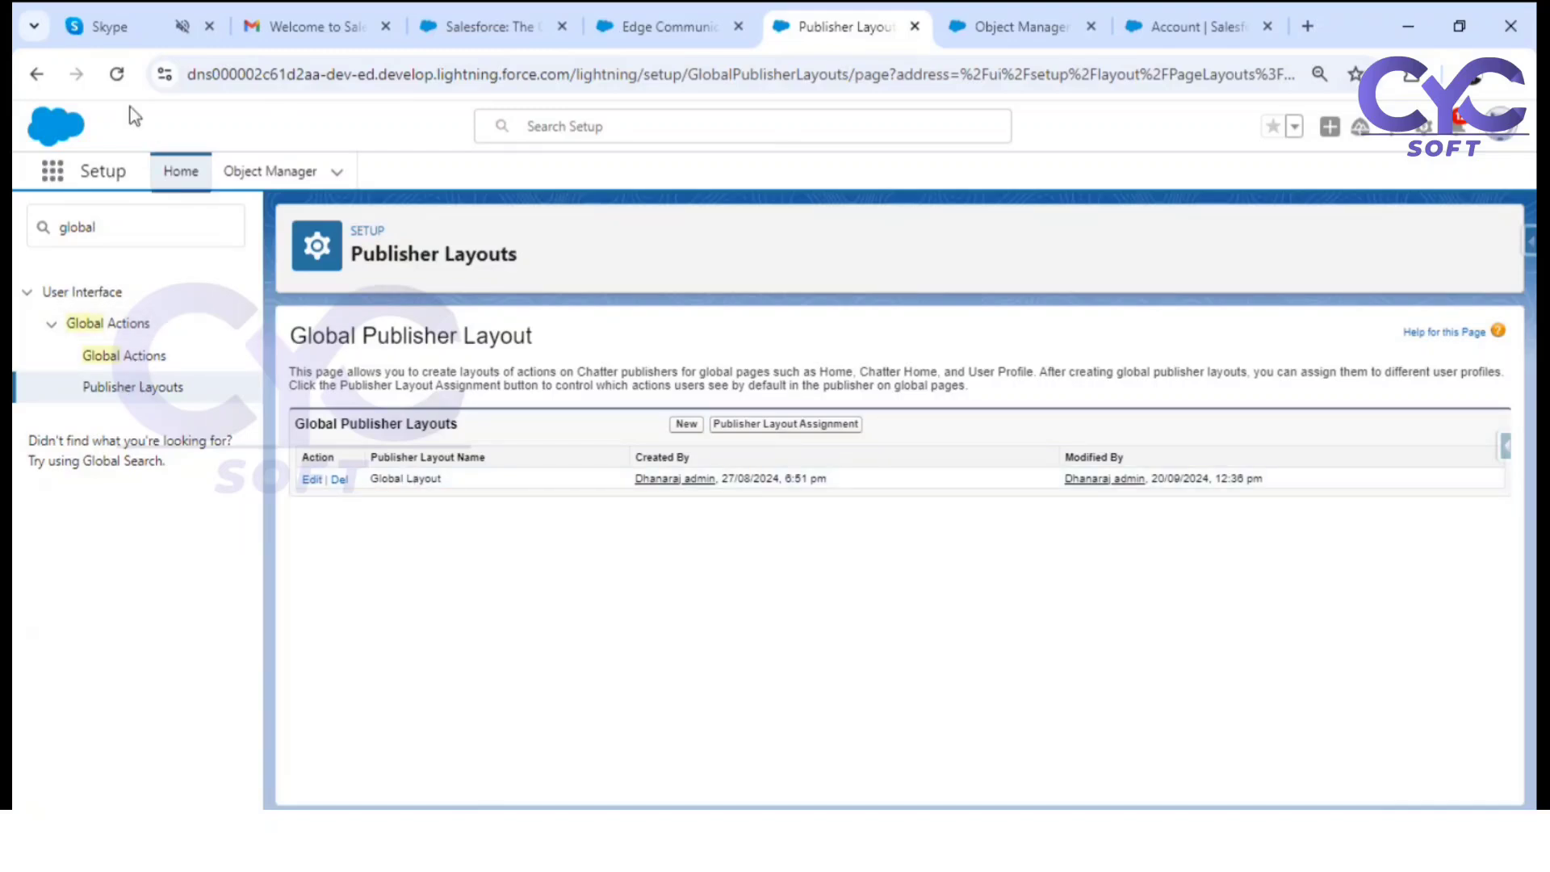
Step: Reload the page and open the Quick Case form from the global actions menu
{"action": "left_click", "coordinate": [116, 77]}
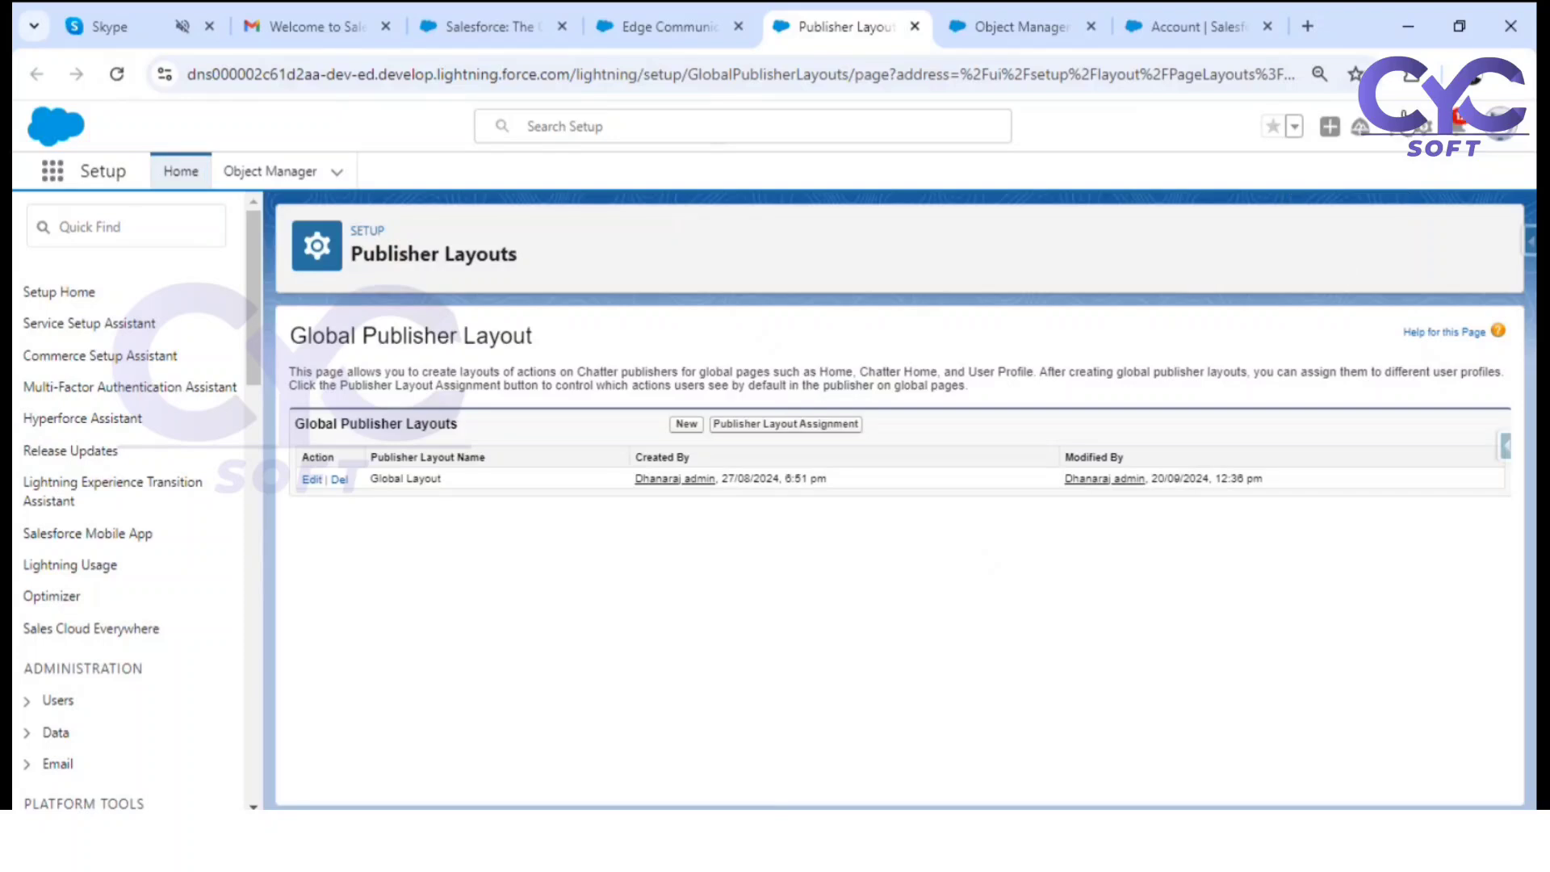
{"action": "left_click", "coordinate": [1328, 128]}
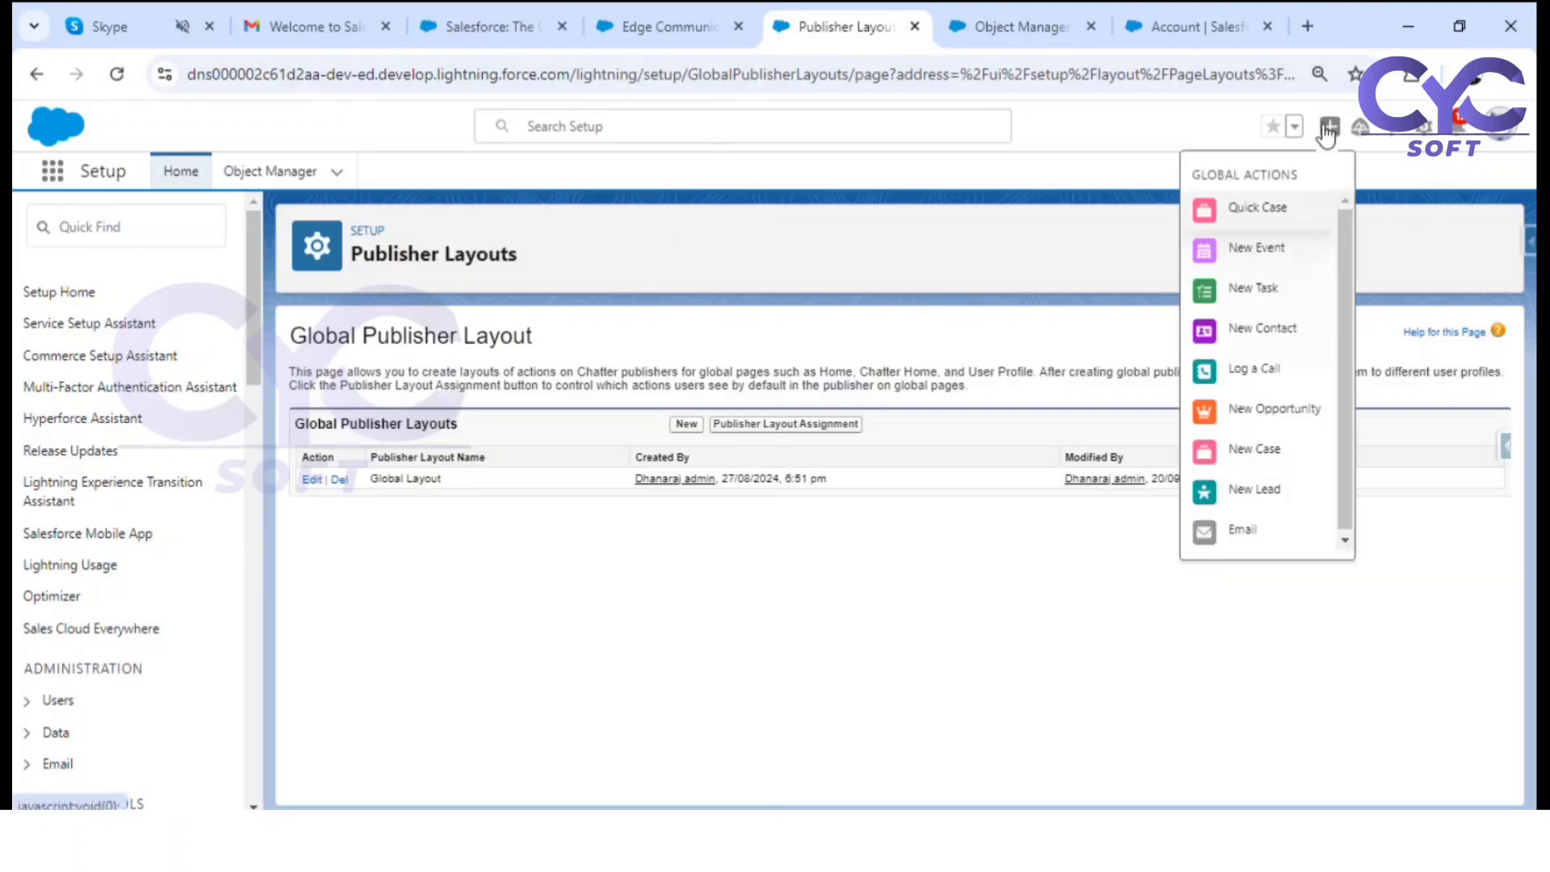
{"action": "left_click", "coordinate": [1284, 212]}
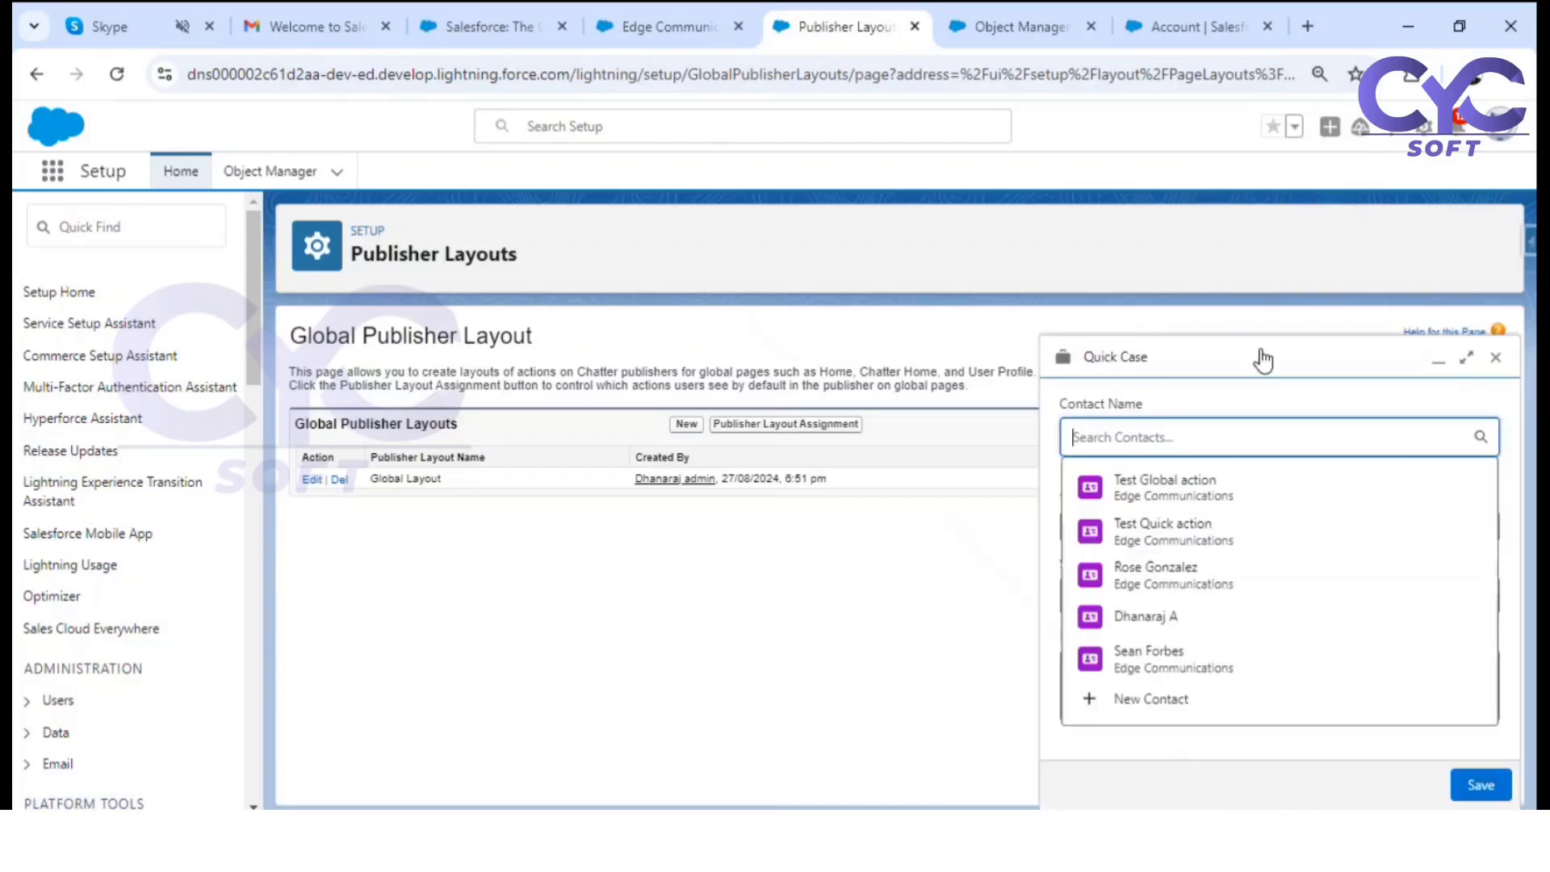
Step: Fill in Contact Test Global action, Status New and Subject 'Generator is not working'
{"action": "left_click", "coordinate": [980, 590]}
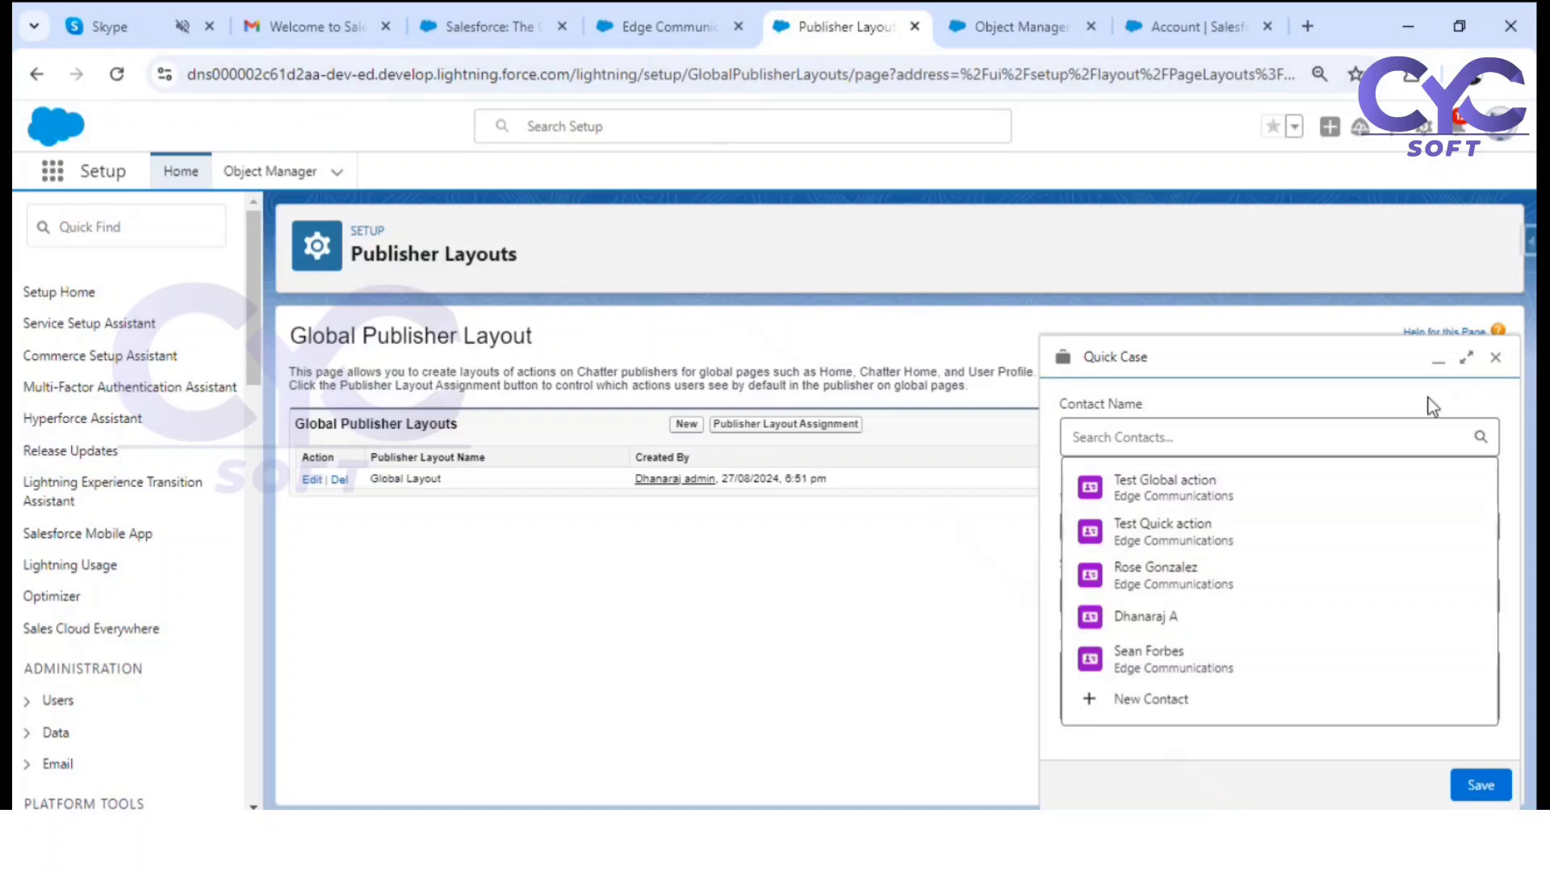
{"action": "left_click", "coordinate": [1166, 501]}
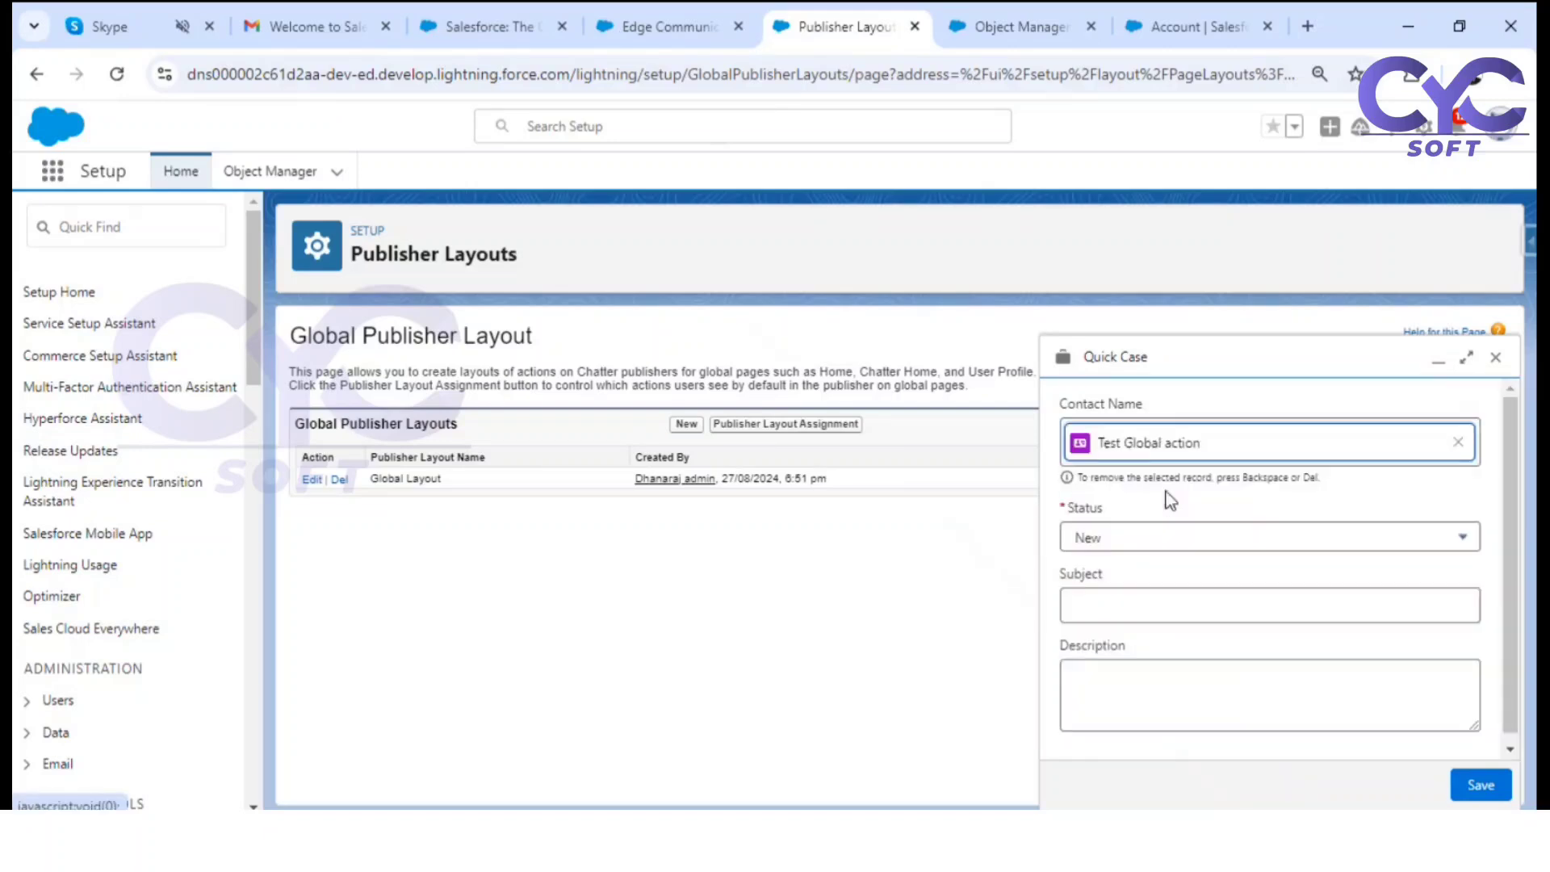
{"action": "left_click", "coordinate": [1150, 543]}
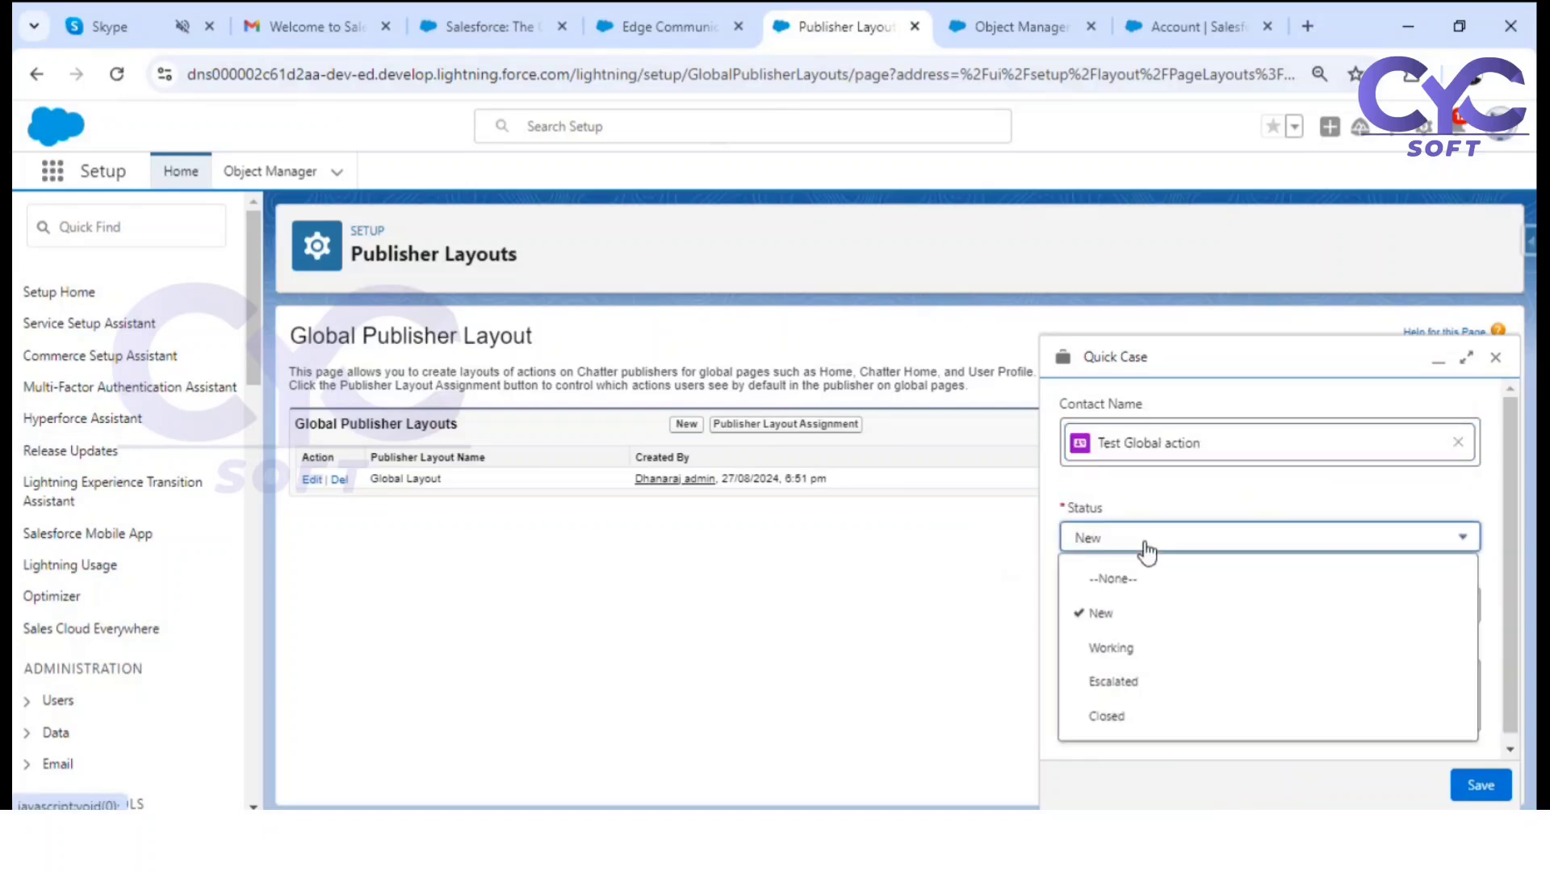
{"action": "left_click", "coordinate": [1116, 615]}
{"action": "left_click", "coordinate": [1123, 610]}
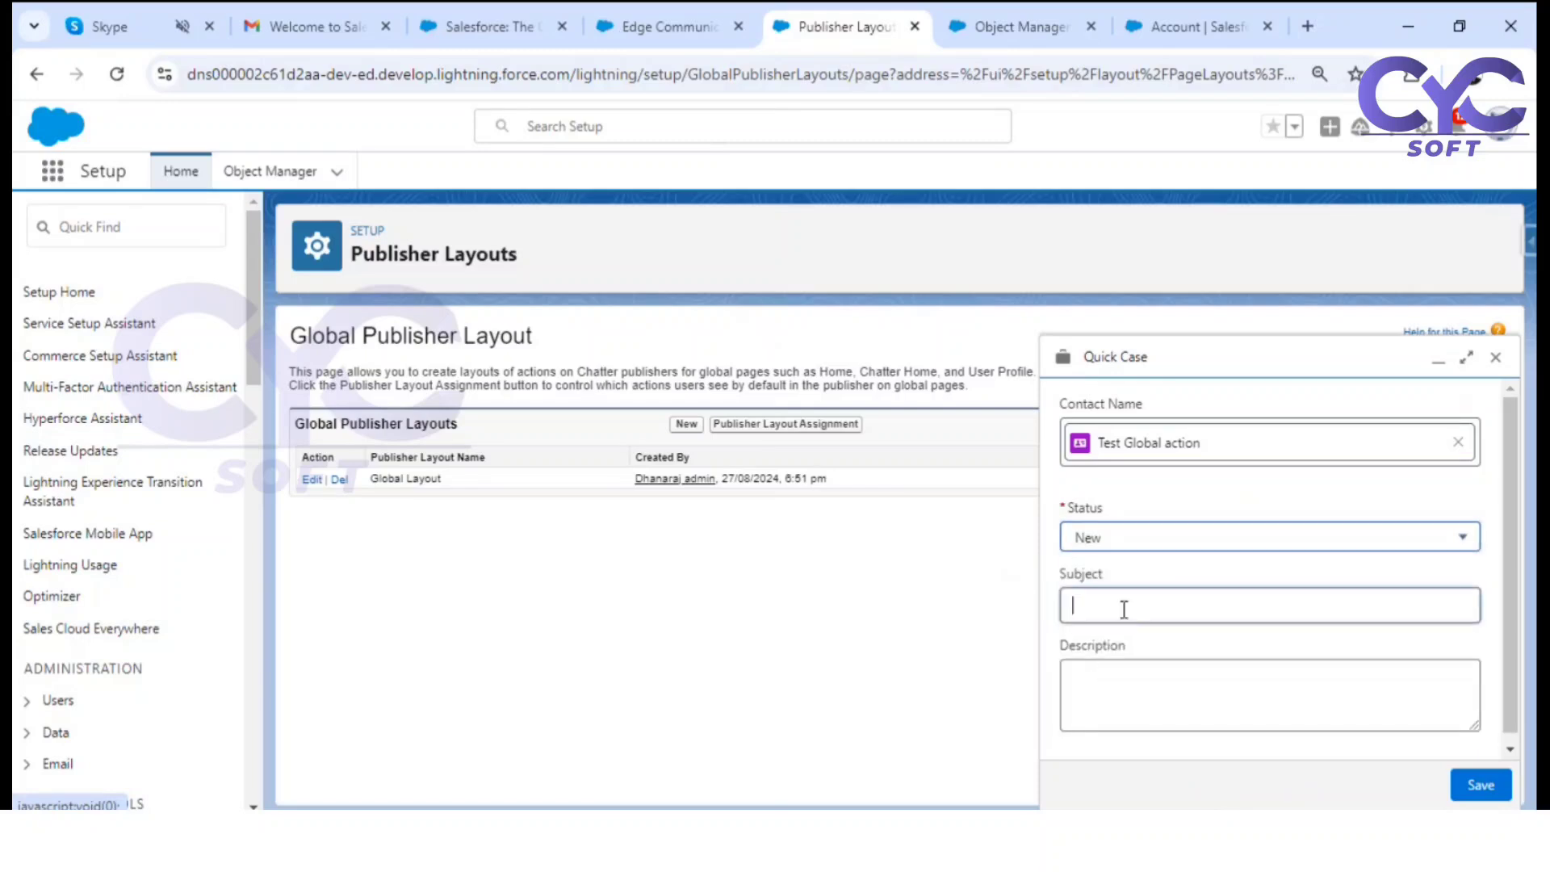
{"action": "type", "text": "Gene"}
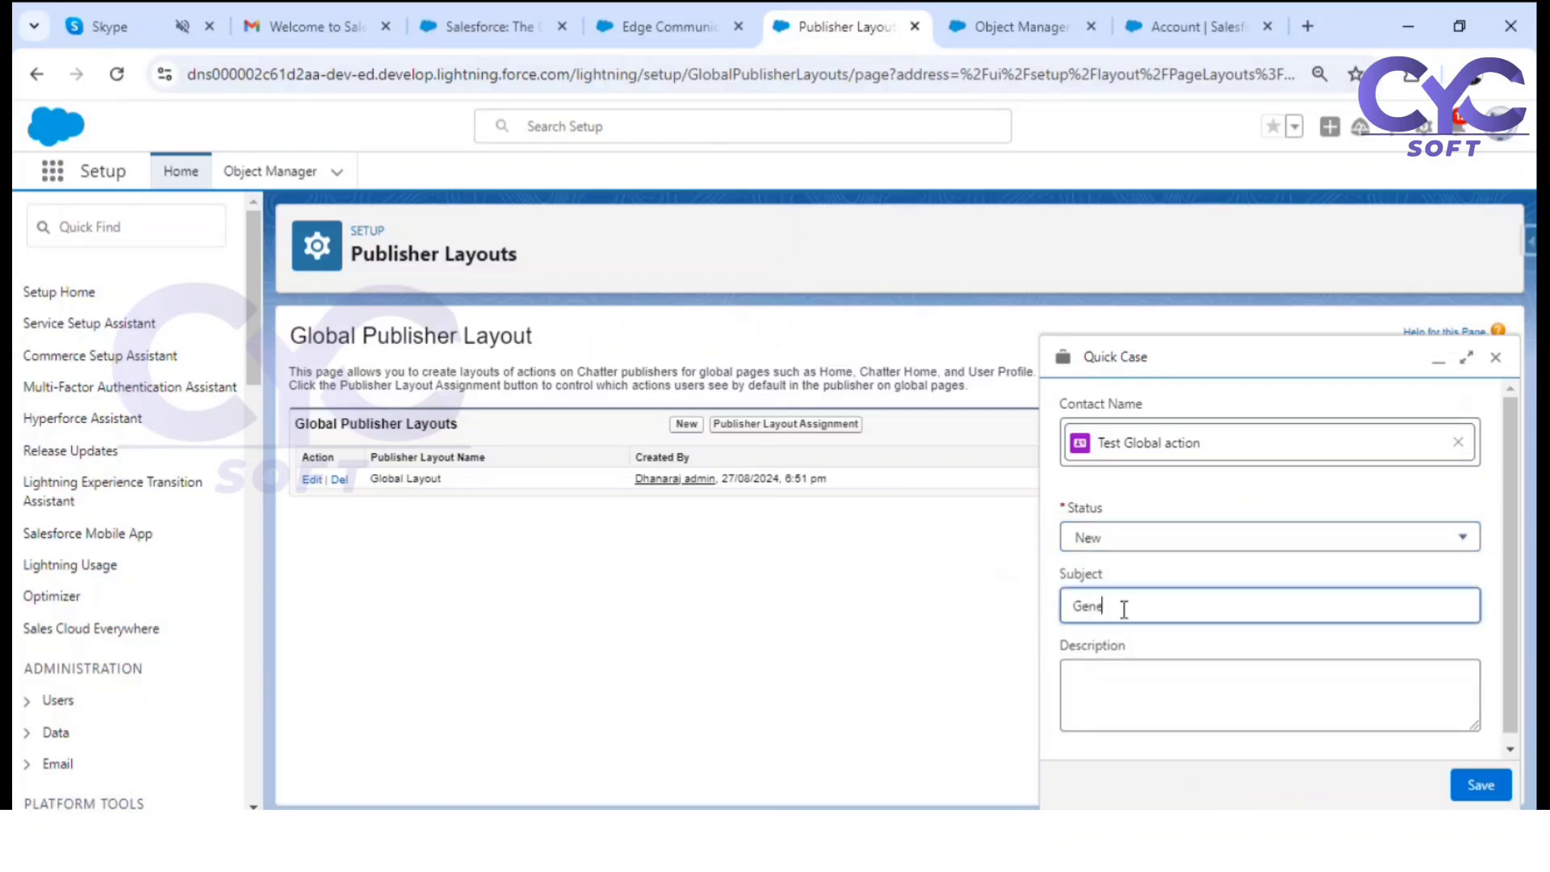
{"action": "type", "text": "rator is not working"}
{"action": "left_click", "coordinate": [991, 623]}
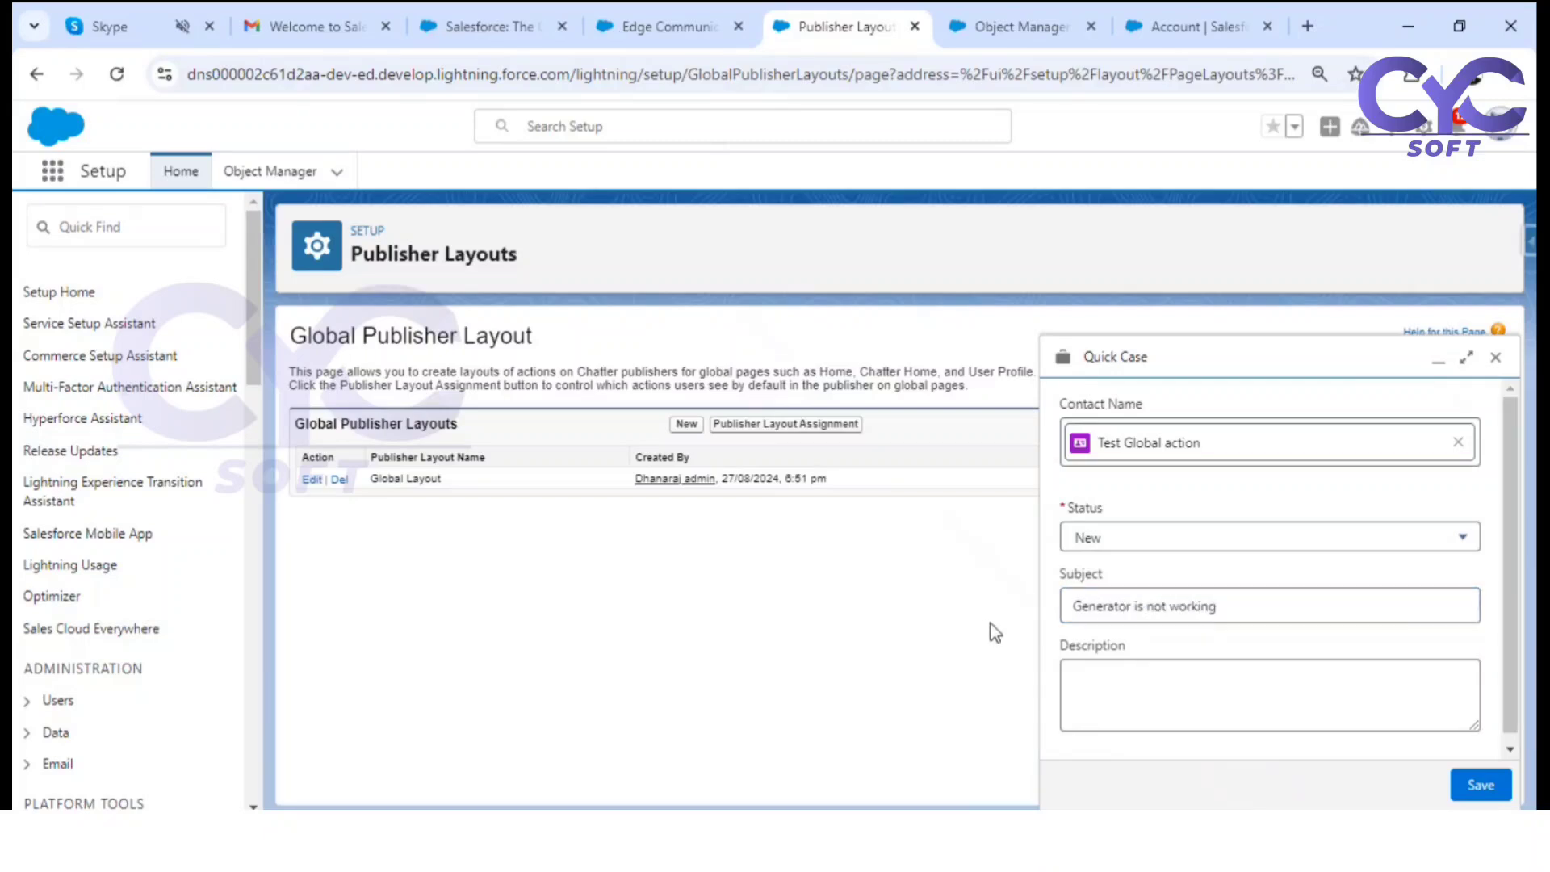
Step: Save the 'Generator is not working' case and open Cases via an App Launcher search for 'case'
{"action": "left_click", "coordinate": [1480, 785]}
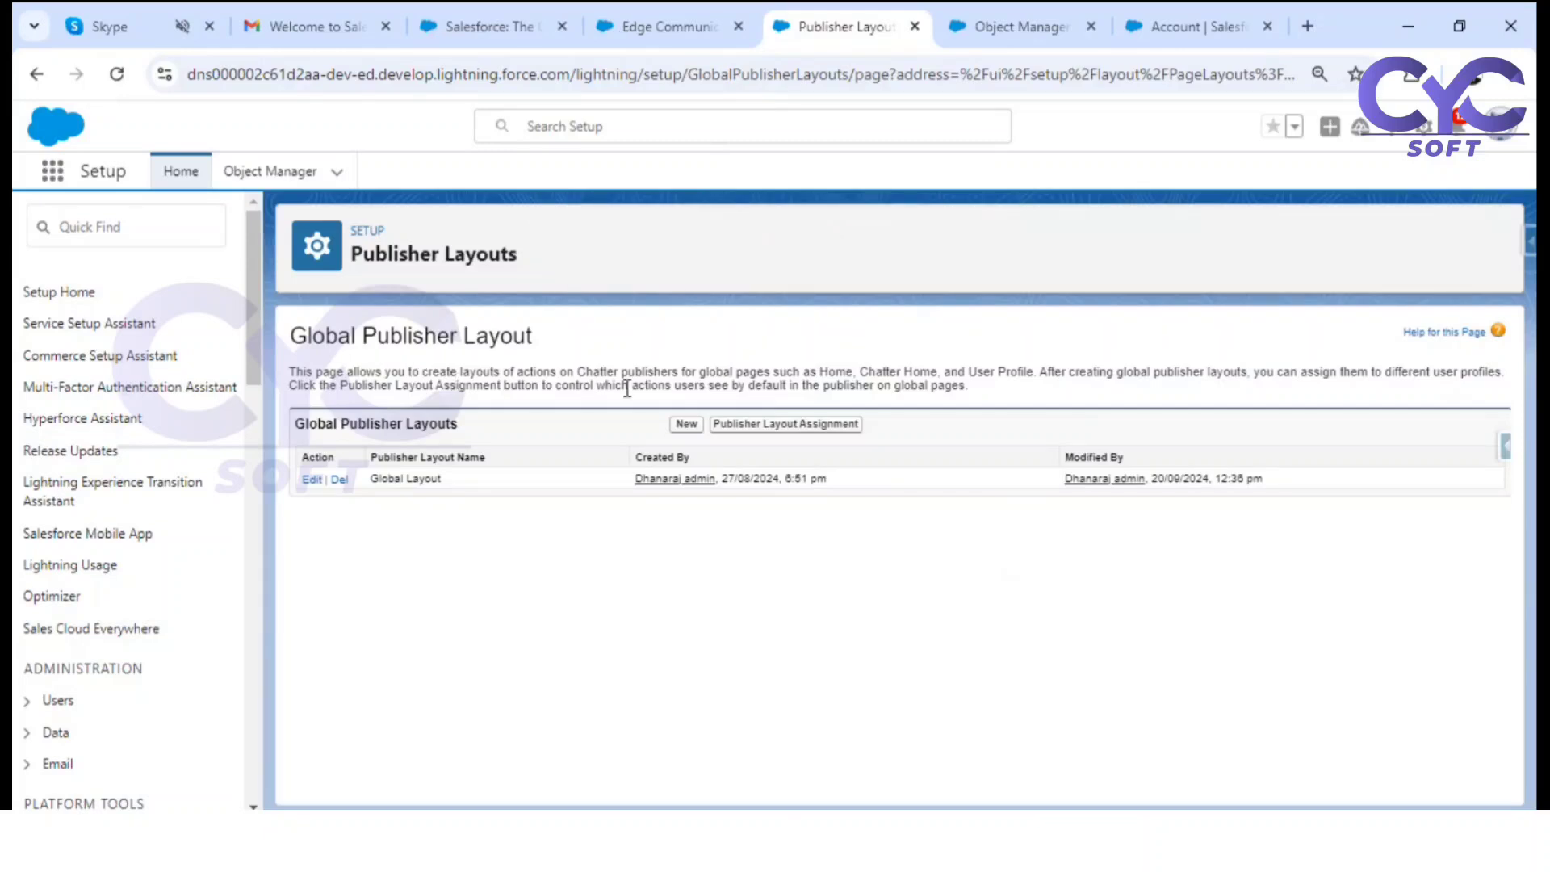
{"action": "left_click", "coordinate": [52, 172]}
{"action": "type", "text": "ca"}
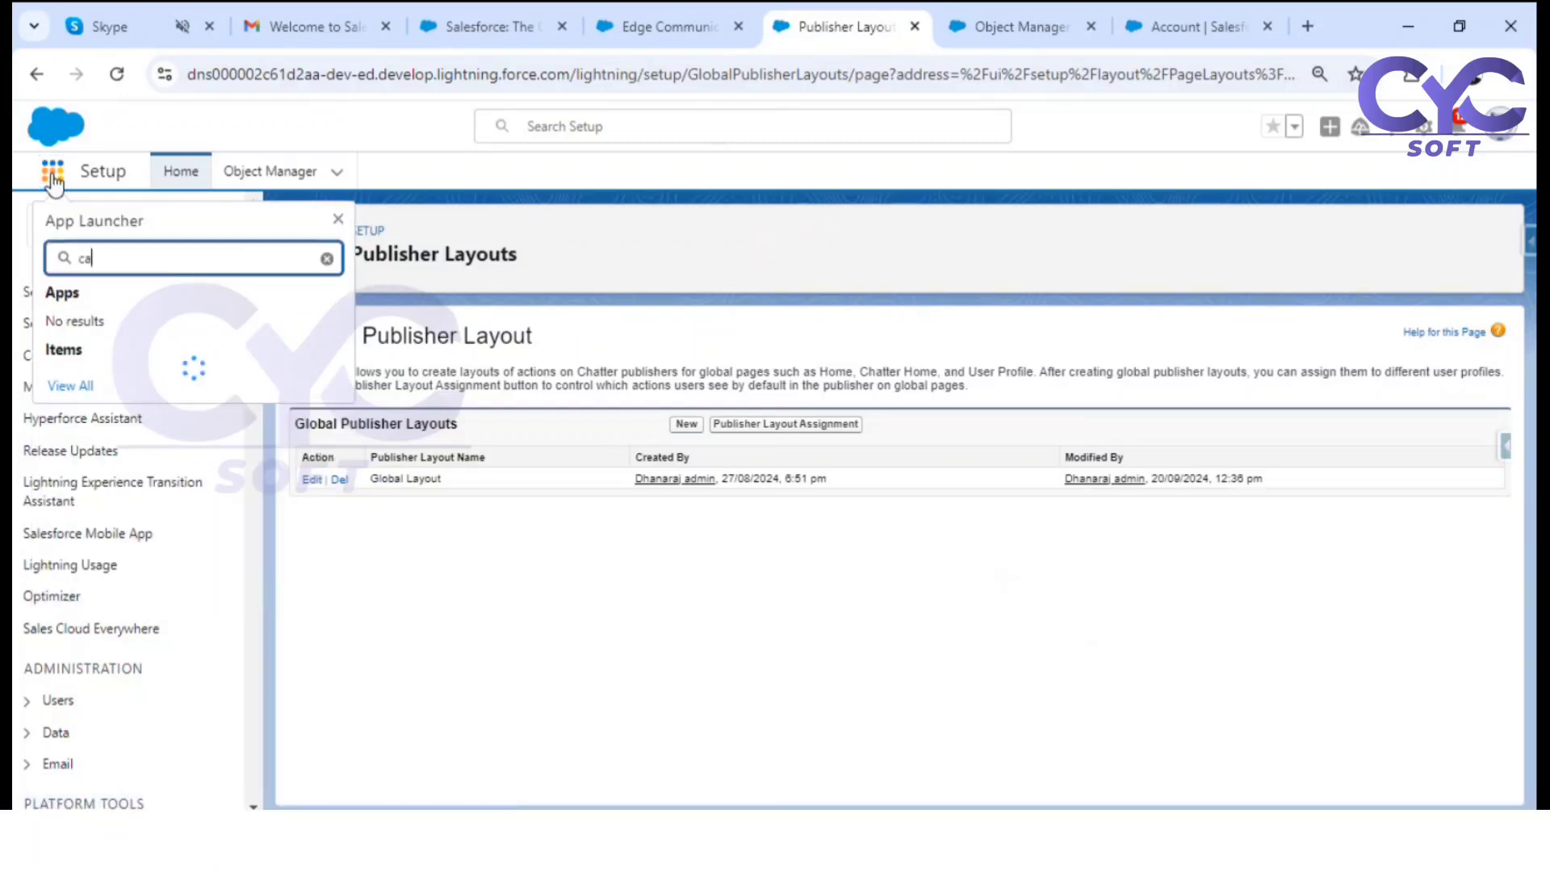
{"action": "type", "text": "se"}
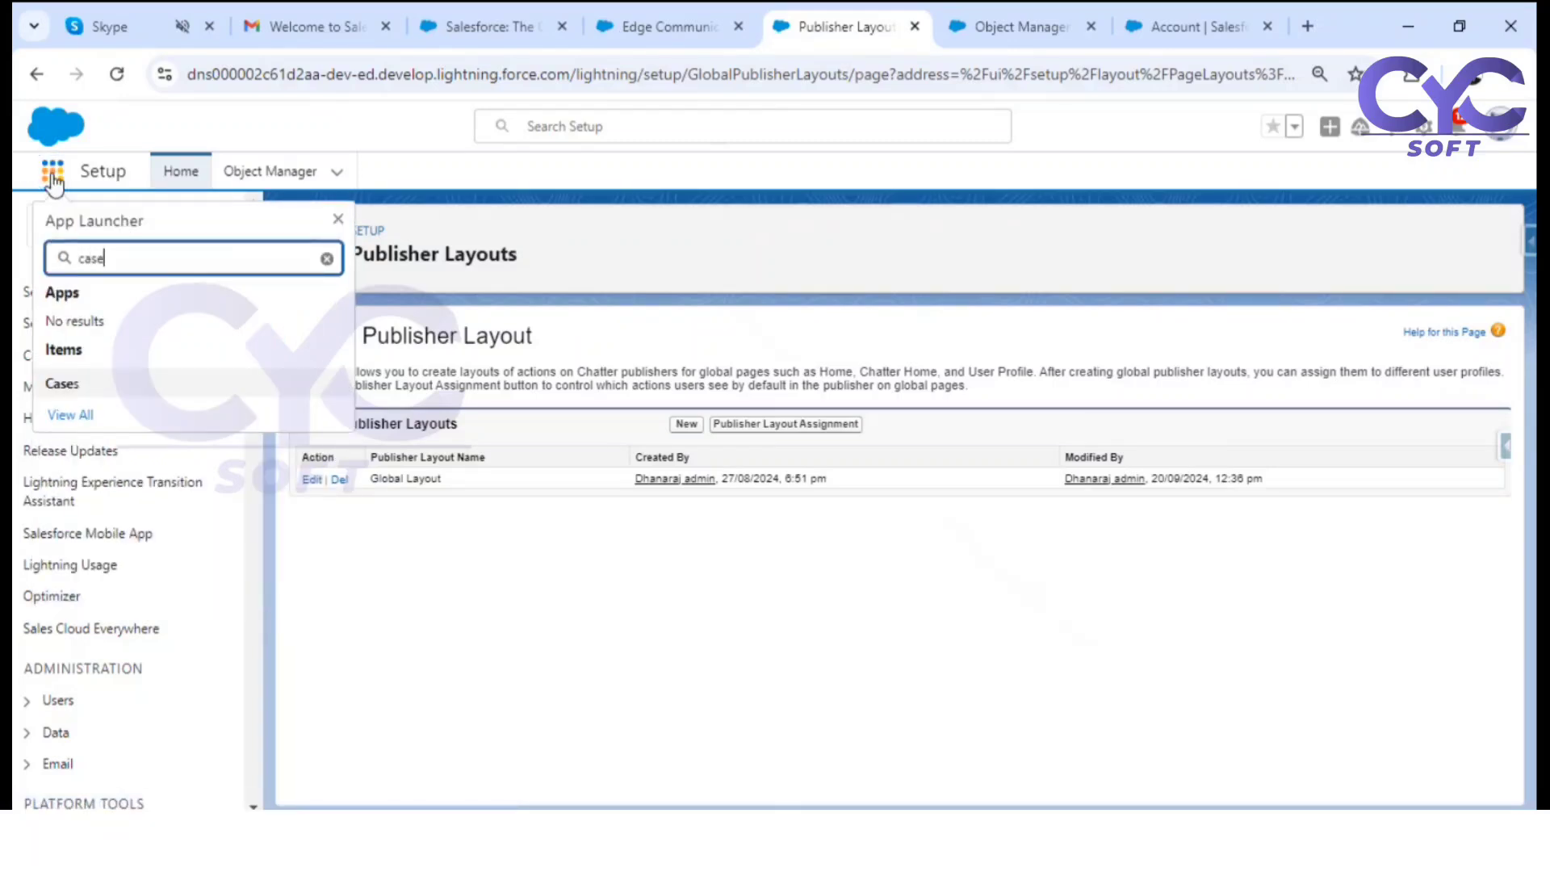
{"action": "left_click", "coordinate": [67, 389]}
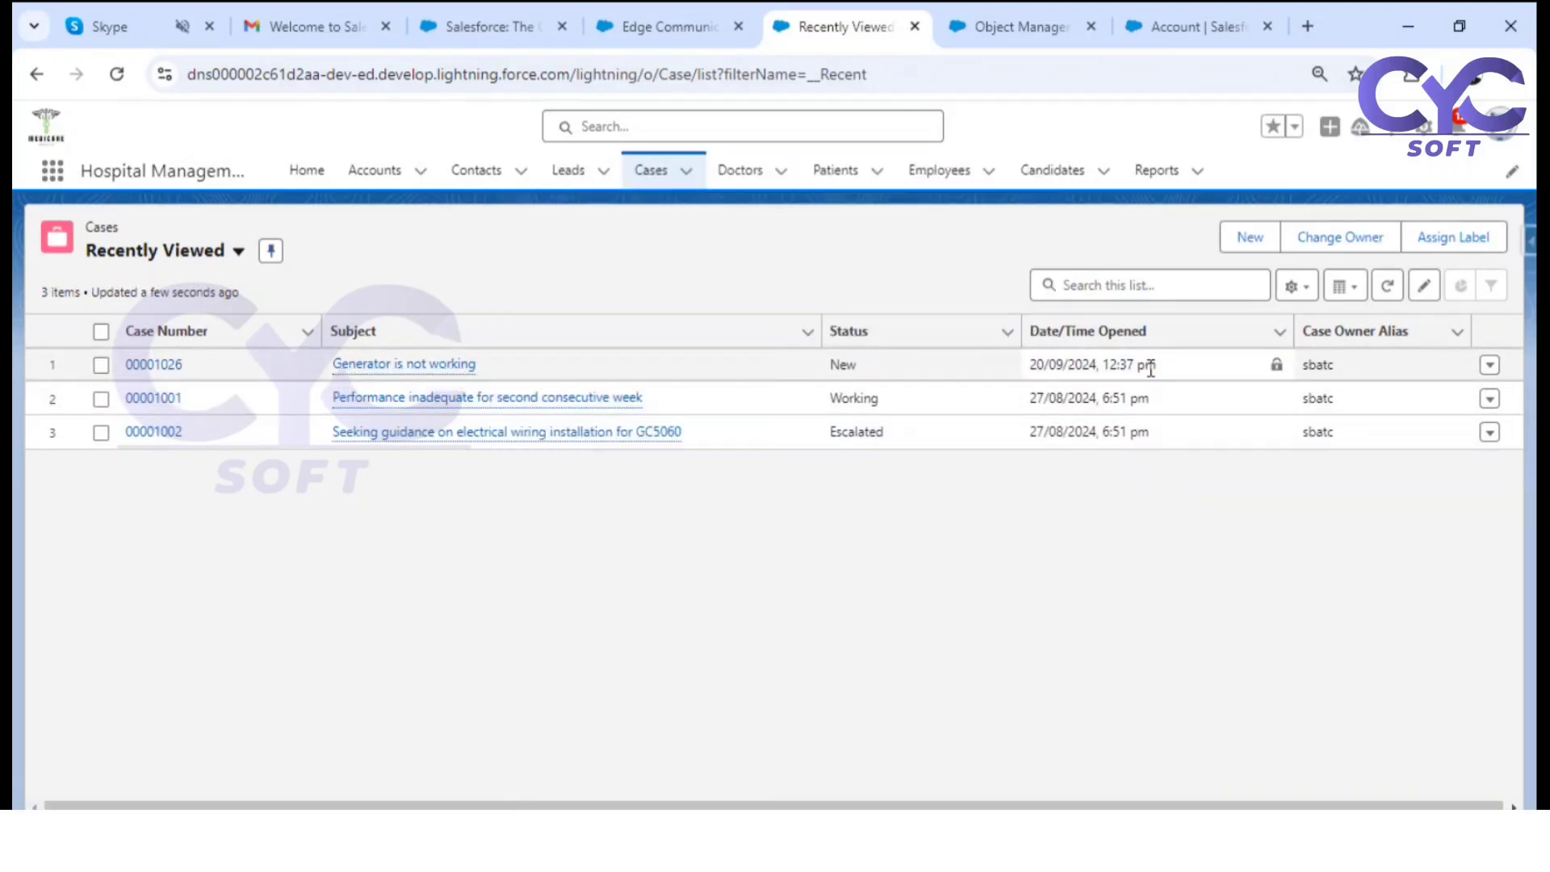
Step: Open case 00001026 from the Recently Viewed list to check its details
{"action": "left_click_drag", "start_coordinate": [1032, 364], "coordinate": [1091, 364]}
{"action": "left_click", "coordinate": [1025, 559]}
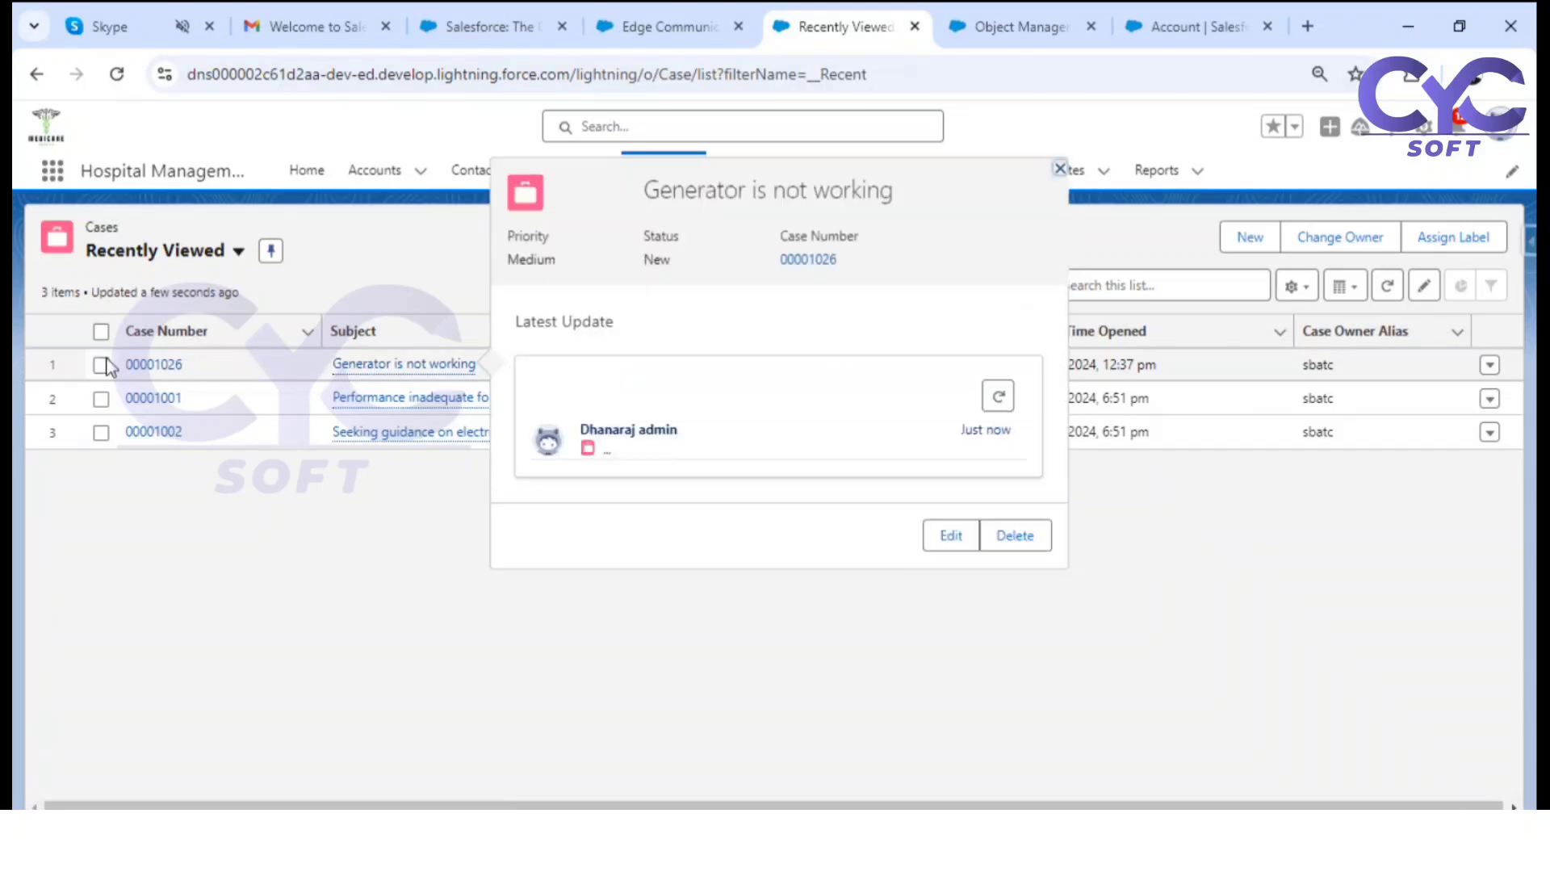
{"action": "left_click", "coordinate": [101, 365]}
{"action": "left_click", "coordinate": [155, 365]}
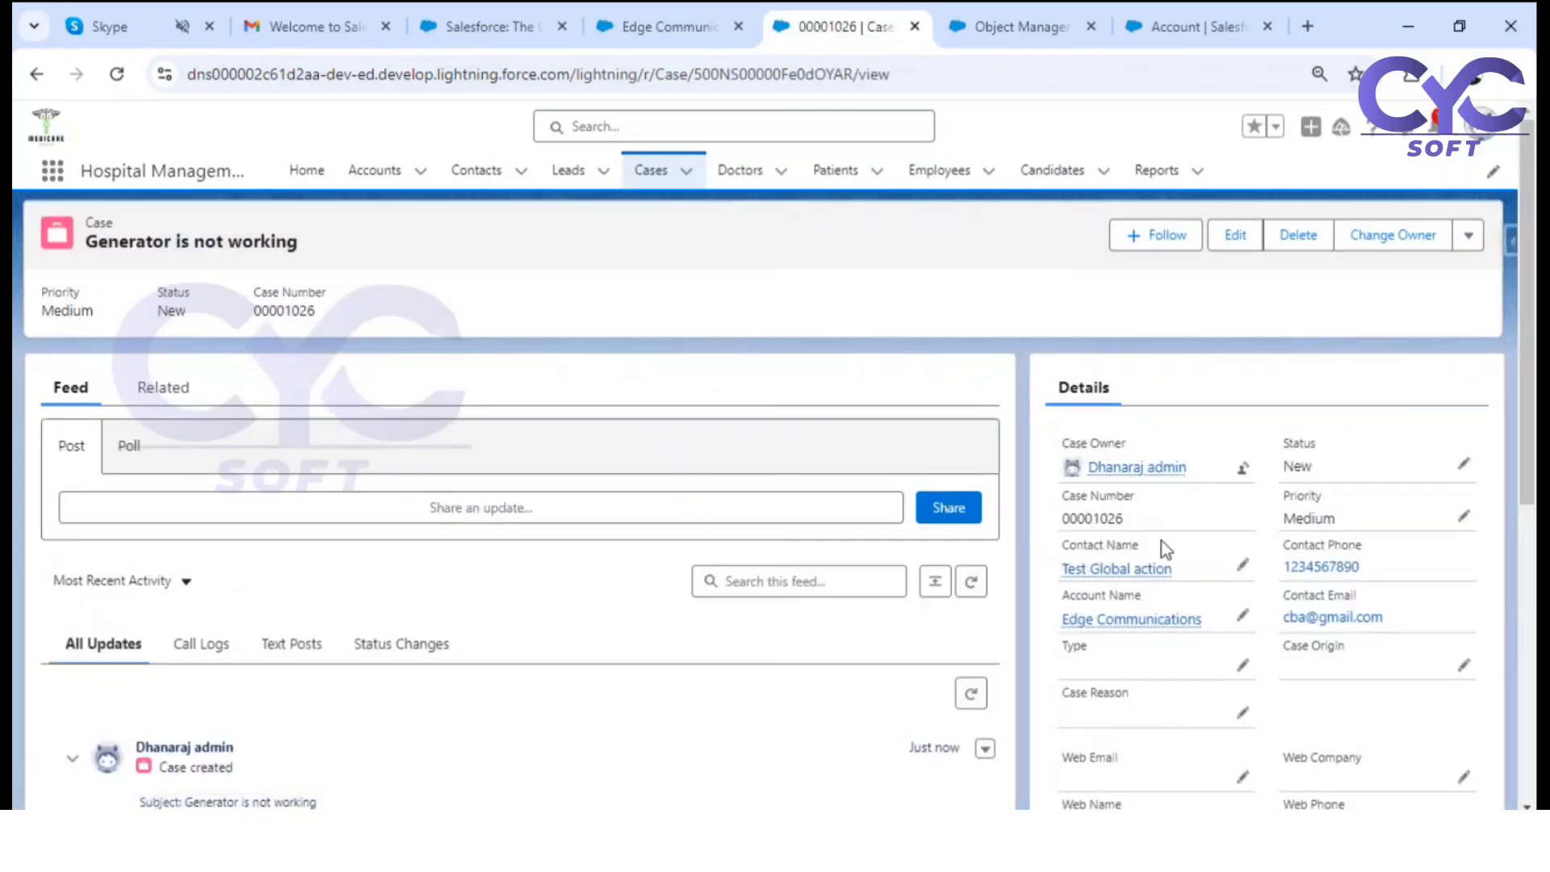
{"action": "mouse_move", "coordinate": [1163, 570]}
{"action": "left_click", "coordinate": [806, 833]}
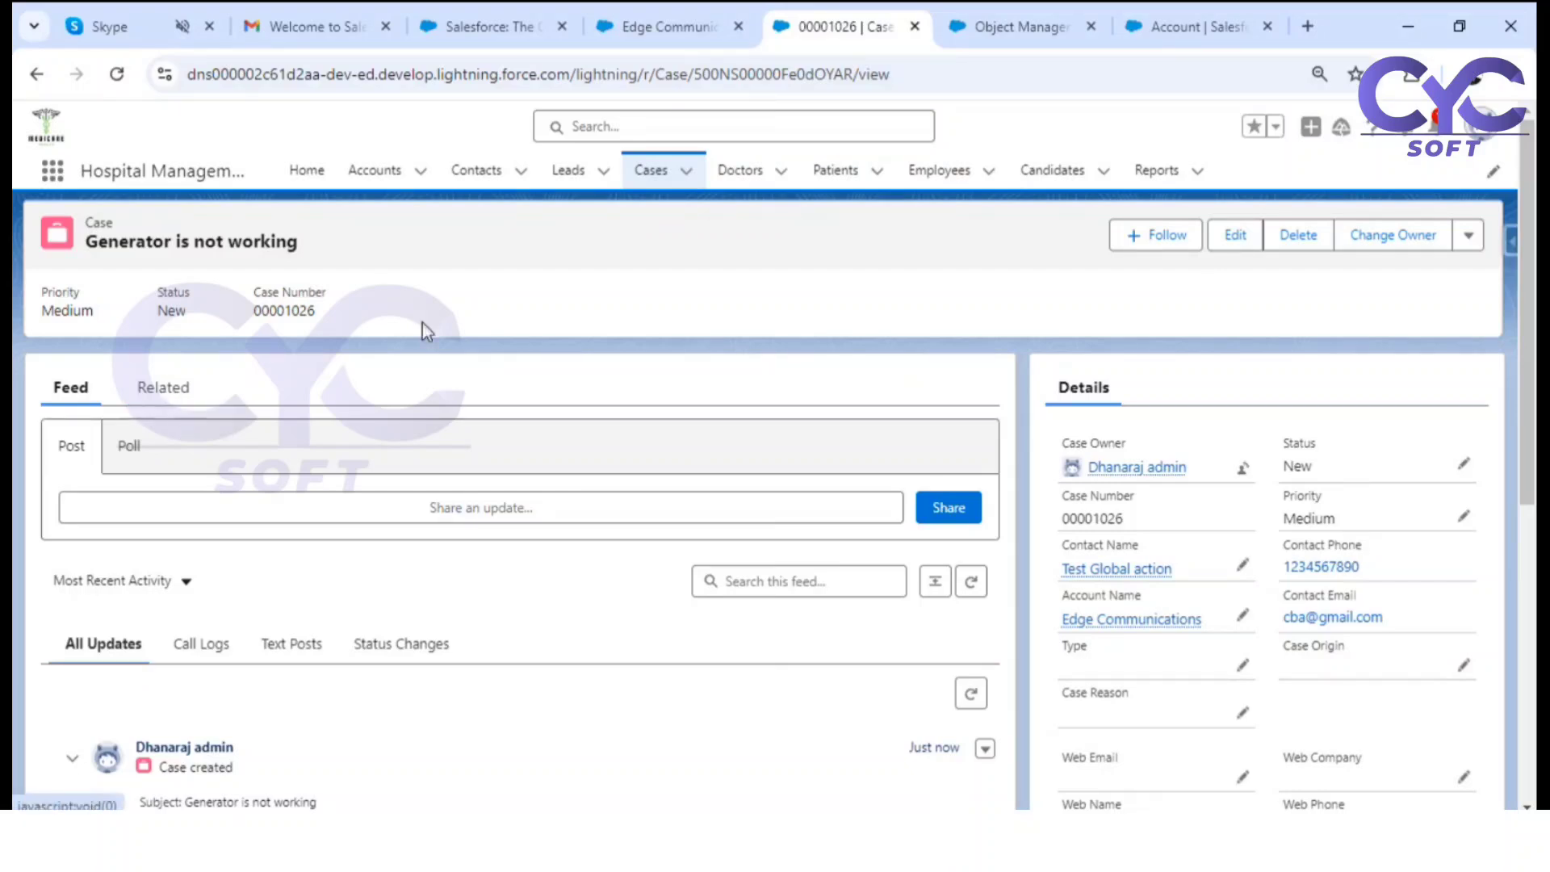
Step: Open the Raj doctor record from the Doctors tab, then bring up the Setup gear menu
{"action": "left_click", "coordinate": [742, 173]}
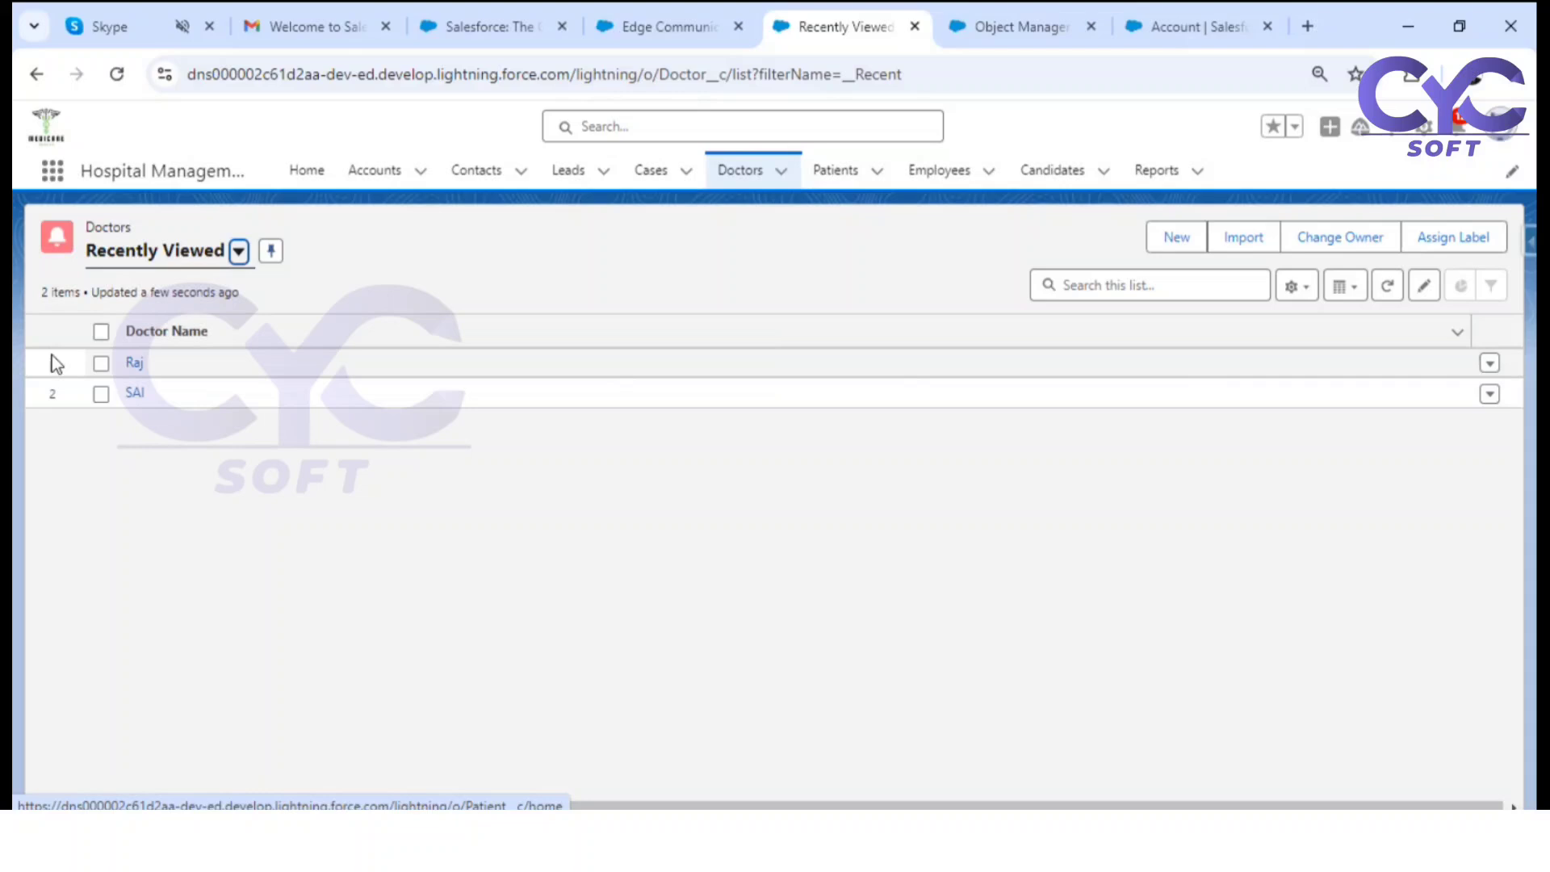
{"action": "left_click", "coordinate": [136, 364]}
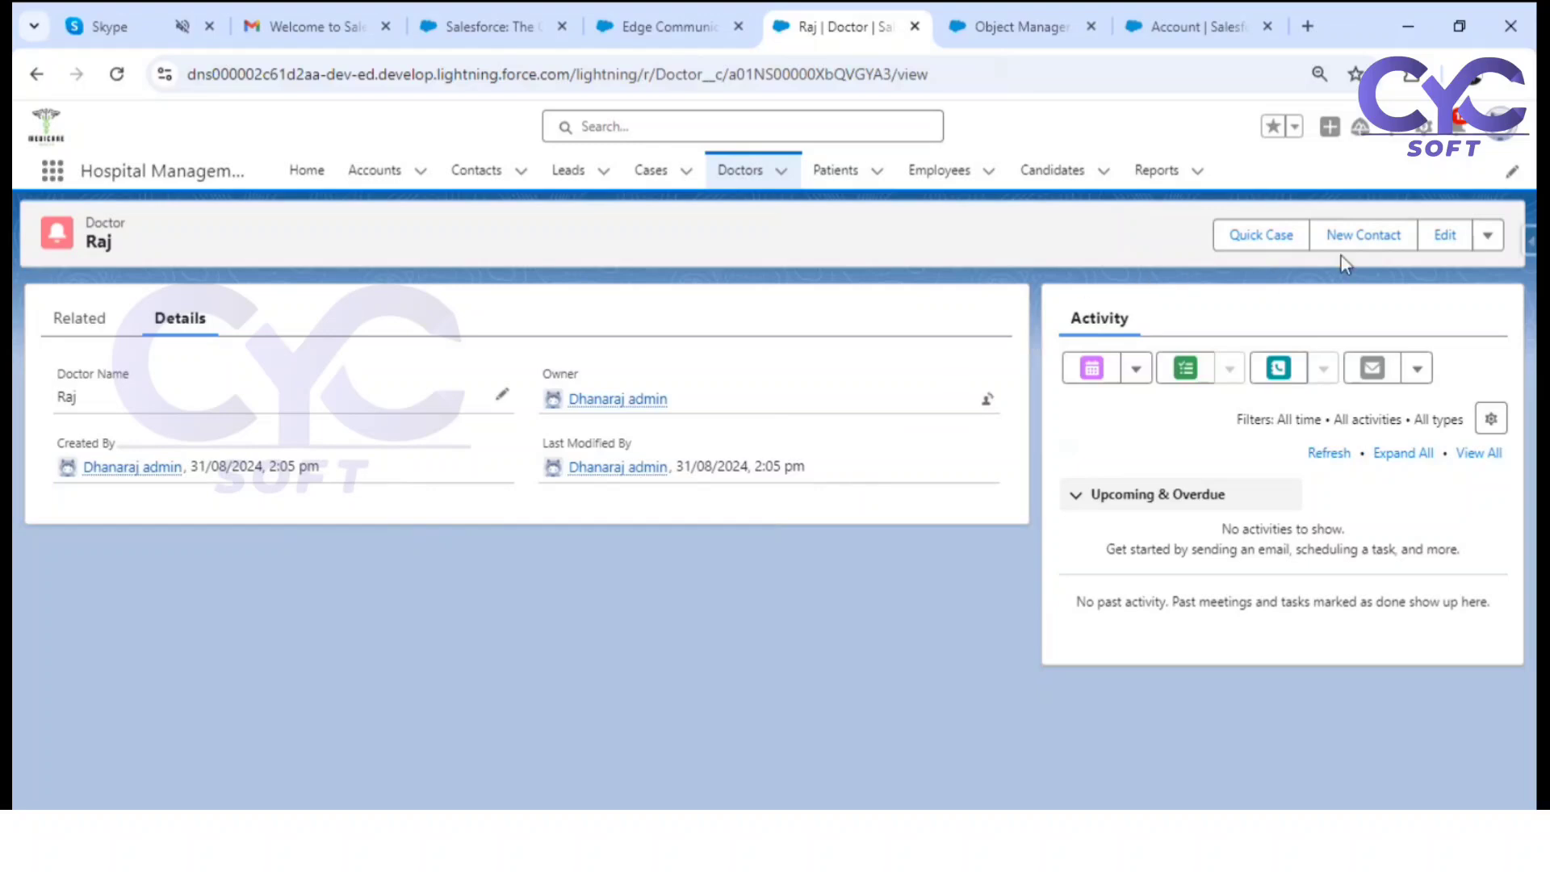
{"action": "left_click", "coordinate": [1426, 127]}
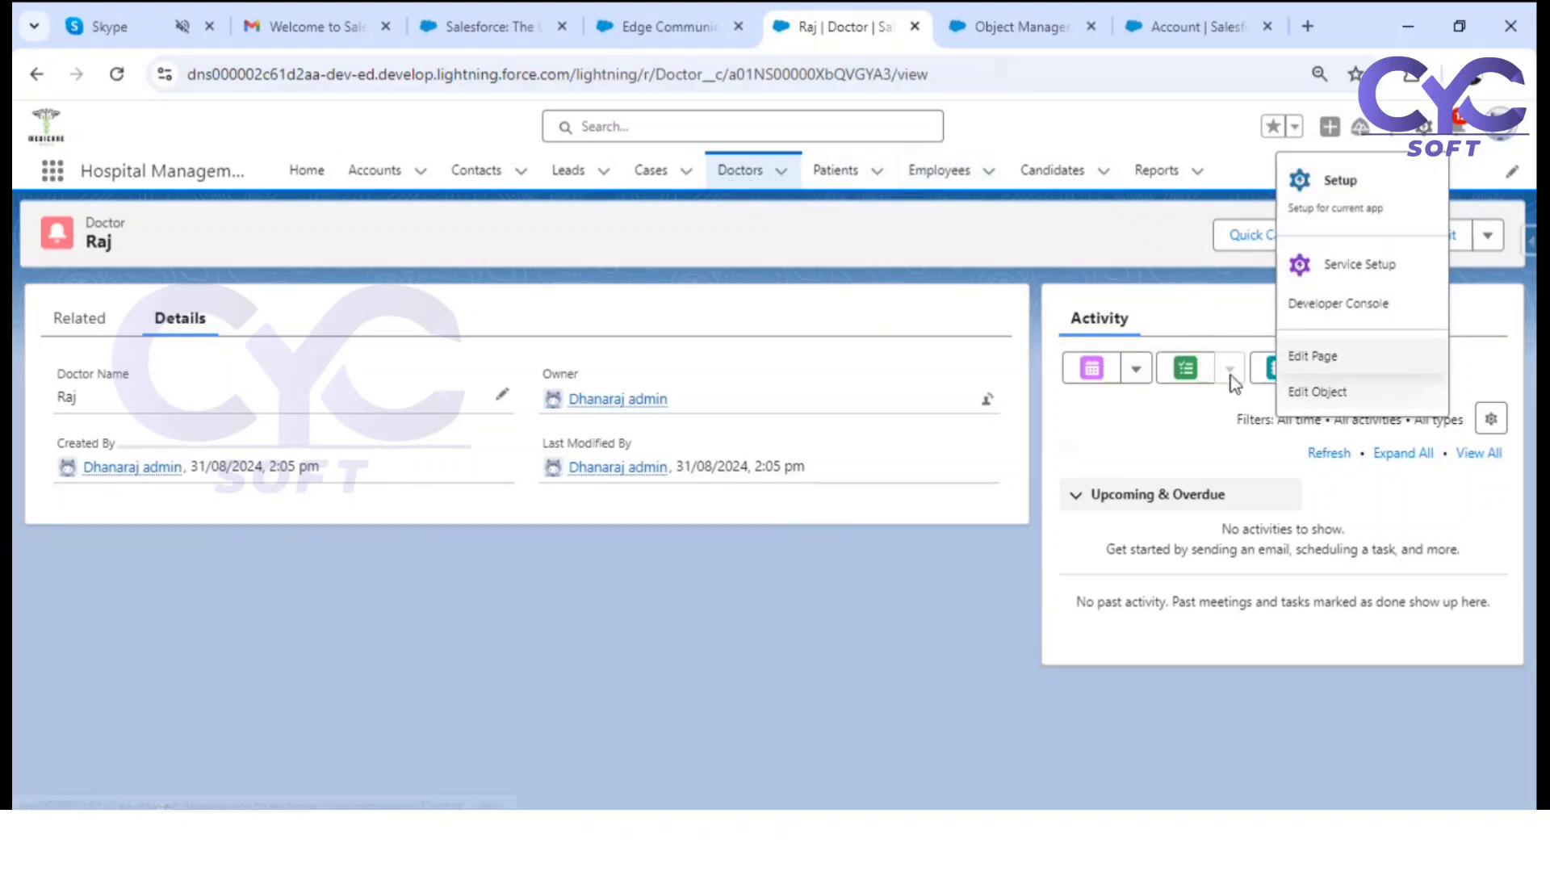
Step: Open the Doctor object in Object Manager via Edit Object, then return to Microsoft Whiteboard
{"action": "left_click", "coordinate": [1333, 396]}
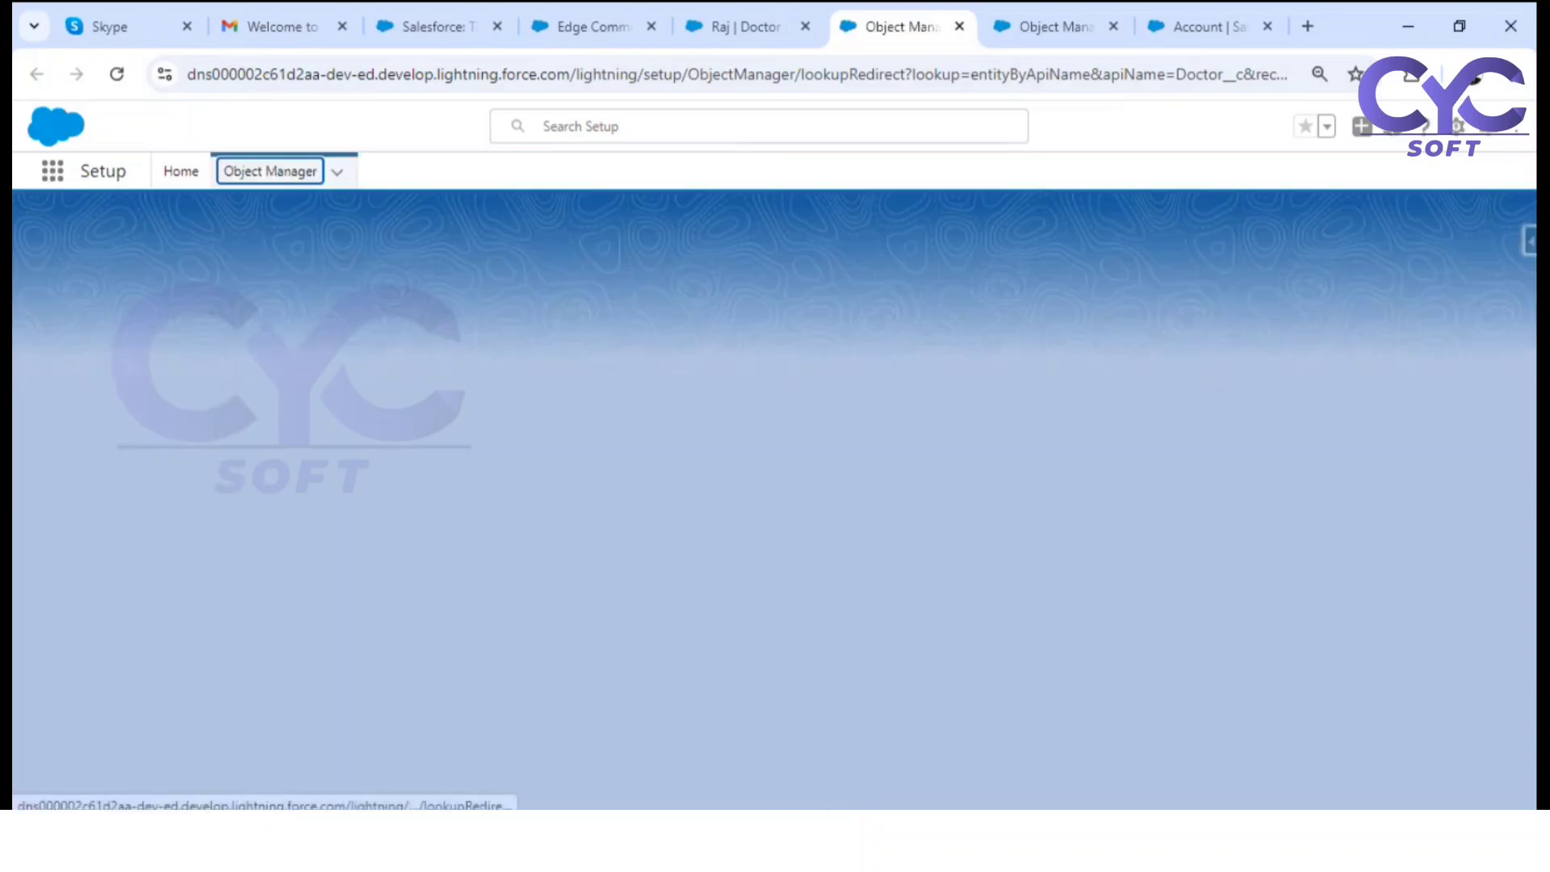
{"action": "left_click", "coordinate": [857, 833]}
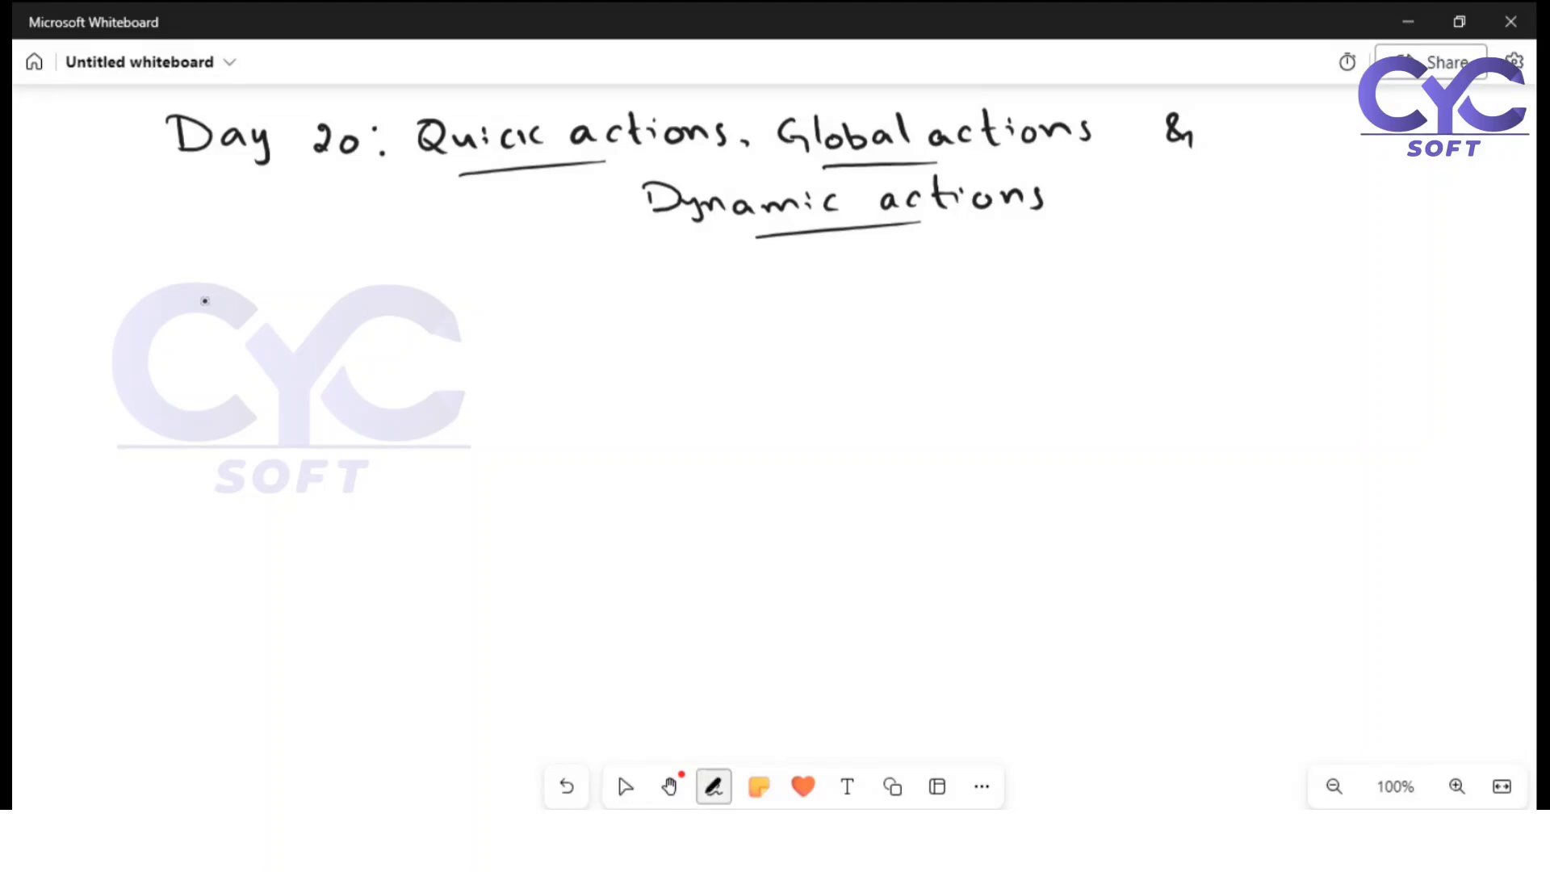
Step: Handwrite the heading 'document status – picklist' under the Day 20 title
{"action": "mouse_move", "coordinate": [234, 276]}
{"action": "left_mouse_down"}
{"action": "mouse_move", "coordinate": [217, 305]}
{"action": "mouse_move", "coordinate": [265, 301]}
{"action": "left_mouse_up"}
{"action": "left_click_drag", "start_coordinate": [287, 289], "coordinate": [280, 304]}
{"action": "left_click_drag", "start_coordinate": [297, 292], "coordinate": [436, 304]}
{"action": "left_click", "coordinate": [434, 273]}
{"action": "left_click_drag", "start_coordinate": [483, 290], "coordinate": [445, 283]}
{"action": "left_click_drag", "start_coordinate": [504, 267], "coordinate": [507, 300]}
{"action": "mouse_move", "coordinate": [497, 279]}
{"action": "left_mouse_down"}
{"action": "mouse_move", "coordinate": [543, 298]}
{"action": "mouse_move", "coordinate": [585, 280]}
{"action": "left_mouse_up"}
{"action": "left_click_drag", "start_coordinate": [580, 283], "coordinate": [606, 299]}
{"action": "left_click_drag", "start_coordinate": [641, 284], "coordinate": [743, 295]}
{"action": "left_click_drag", "start_coordinate": [767, 281], "coordinate": [775, 294]}
{"action": "left_click_drag", "start_coordinate": [791, 284], "coordinate": [809, 294]}
{"action": "left_click_drag", "start_coordinate": [818, 285], "coordinate": [830, 295]}
{"action": "mouse_move", "coordinate": [850, 266]}
{"action": "left_mouse_down"}
{"action": "mouse_move", "coordinate": [852, 294]}
{"action": "mouse_move", "coordinate": [865, 275]}
{"action": "left_mouse_up"}
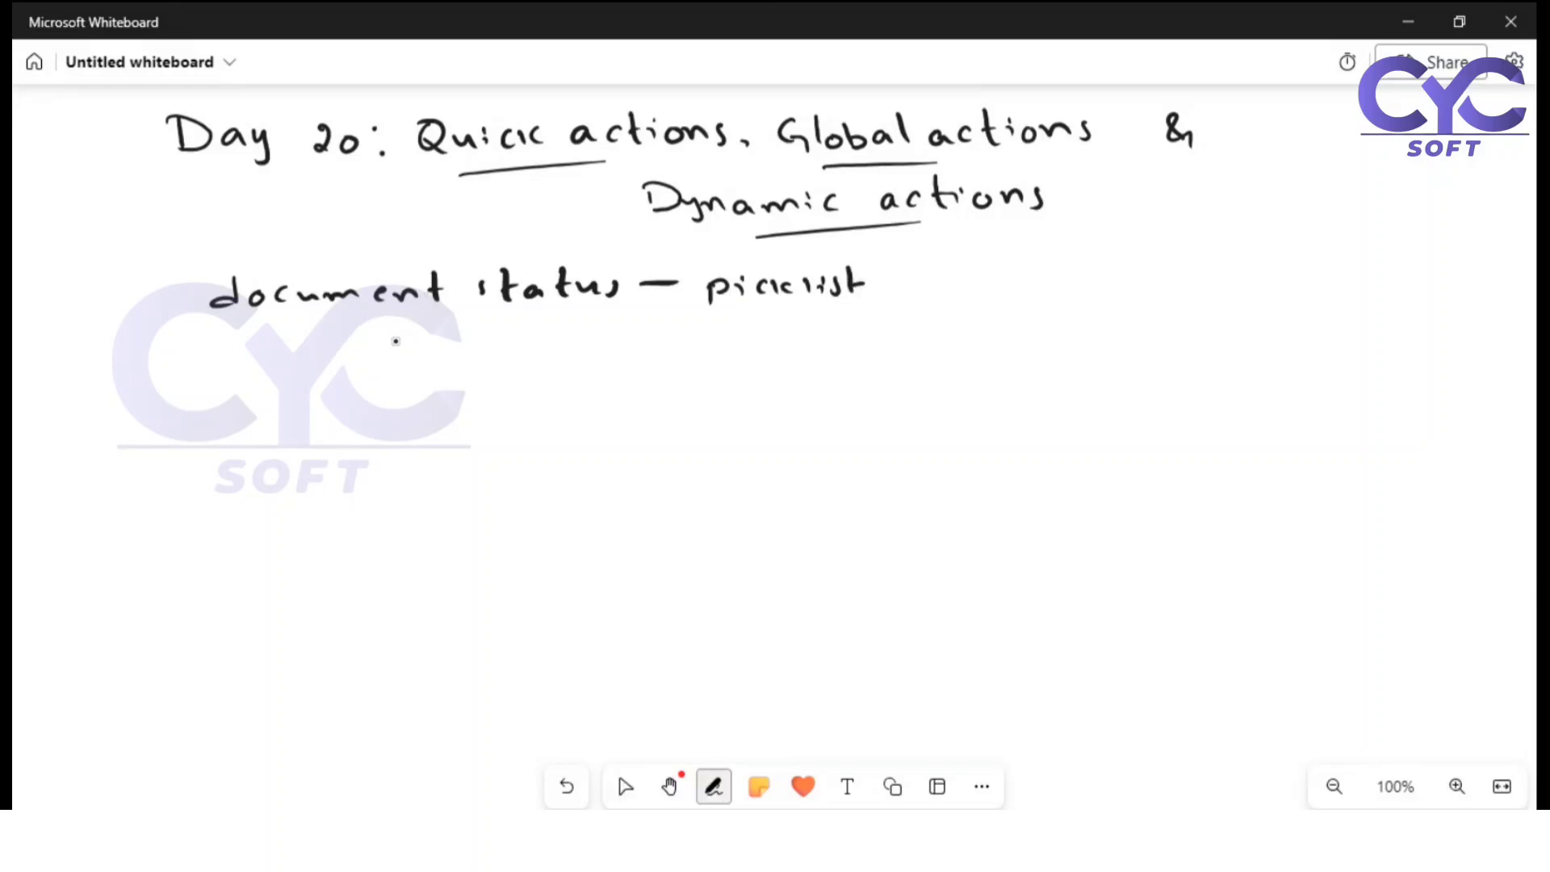
Step: List the picklist values Pending, Submitted and Verified beneath the heading
{"action": "left_click_drag", "start_coordinate": [391, 339], "coordinate": [392, 366]}
{"action": "mouse_move", "coordinate": [392, 340]}
{"action": "left_mouse_down"}
{"action": "mouse_move", "coordinate": [434, 360]}
{"action": "mouse_move", "coordinate": [511, 359]}
{"action": "left_mouse_up"}
{"action": "left_click_drag", "start_coordinate": [519, 360], "coordinate": [533, 360]}
{"action": "left_click_drag", "start_coordinate": [553, 344], "coordinate": [545, 364]}
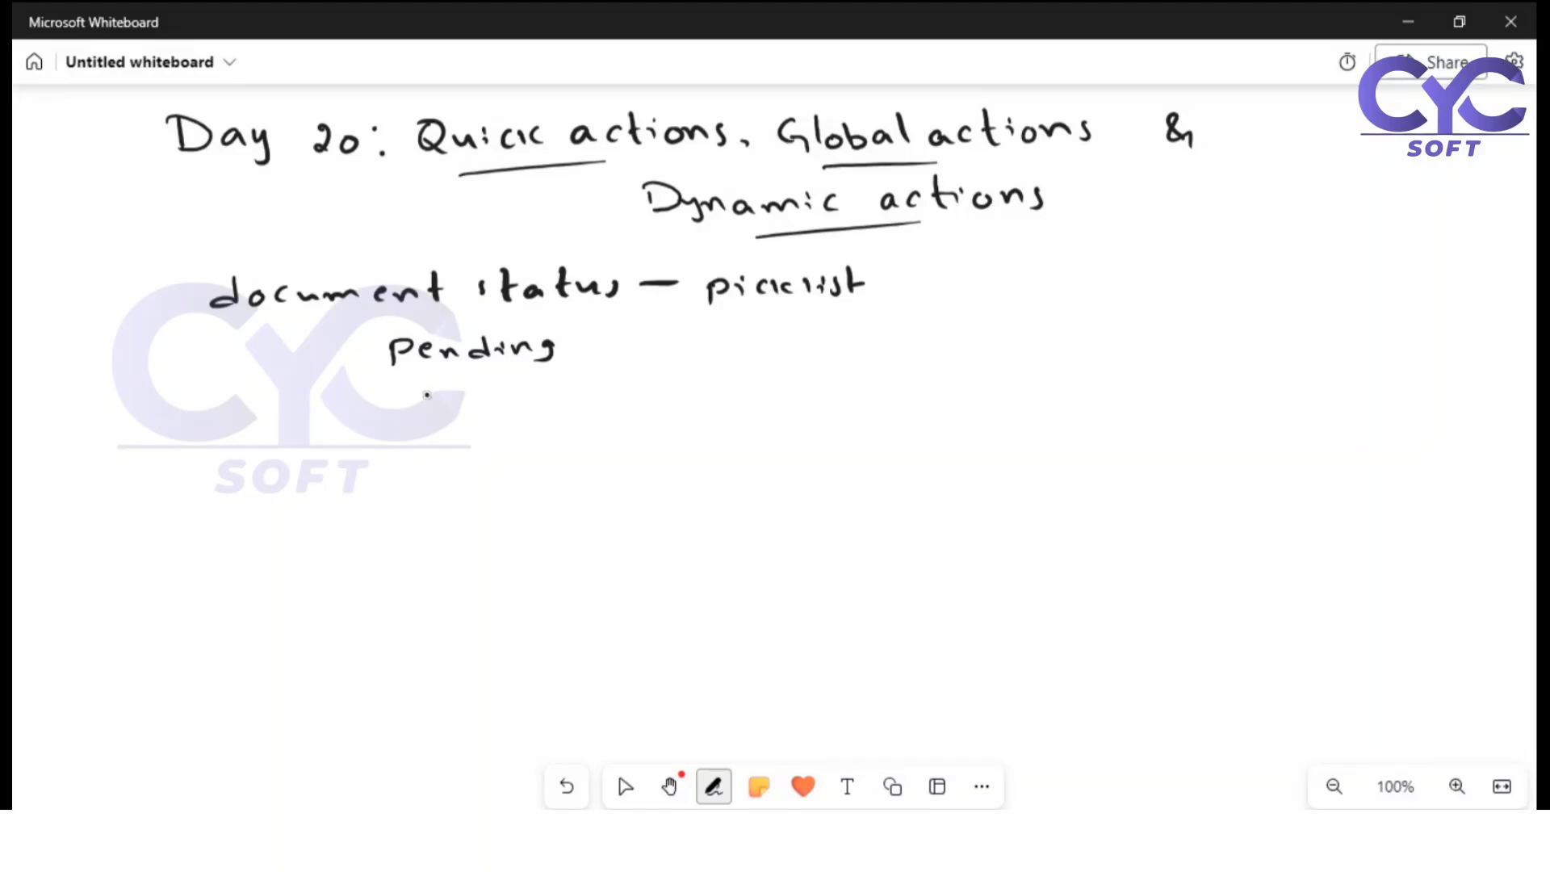
{"action": "left_click_drag", "start_coordinate": [428, 395], "coordinate": [418, 416]}
{"action": "left_click_drag", "start_coordinate": [434, 401], "coordinate": [453, 402]}
{"action": "left_click_drag", "start_coordinate": [462, 394], "coordinate": [513, 410]}
{"action": "left_click_drag", "start_coordinate": [521, 400], "coordinate": [563, 413]}
{"action": "left_click_drag", "start_coordinate": [538, 393], "coordinate": [589, 403]}
{"action": "left_click_drag", "start_coordinate": [607, 401], "coordinate": [599, 411]}
{"action": "left_click_drag", "start_coordinate": [612, 387], "coordinate": [614, 413]}
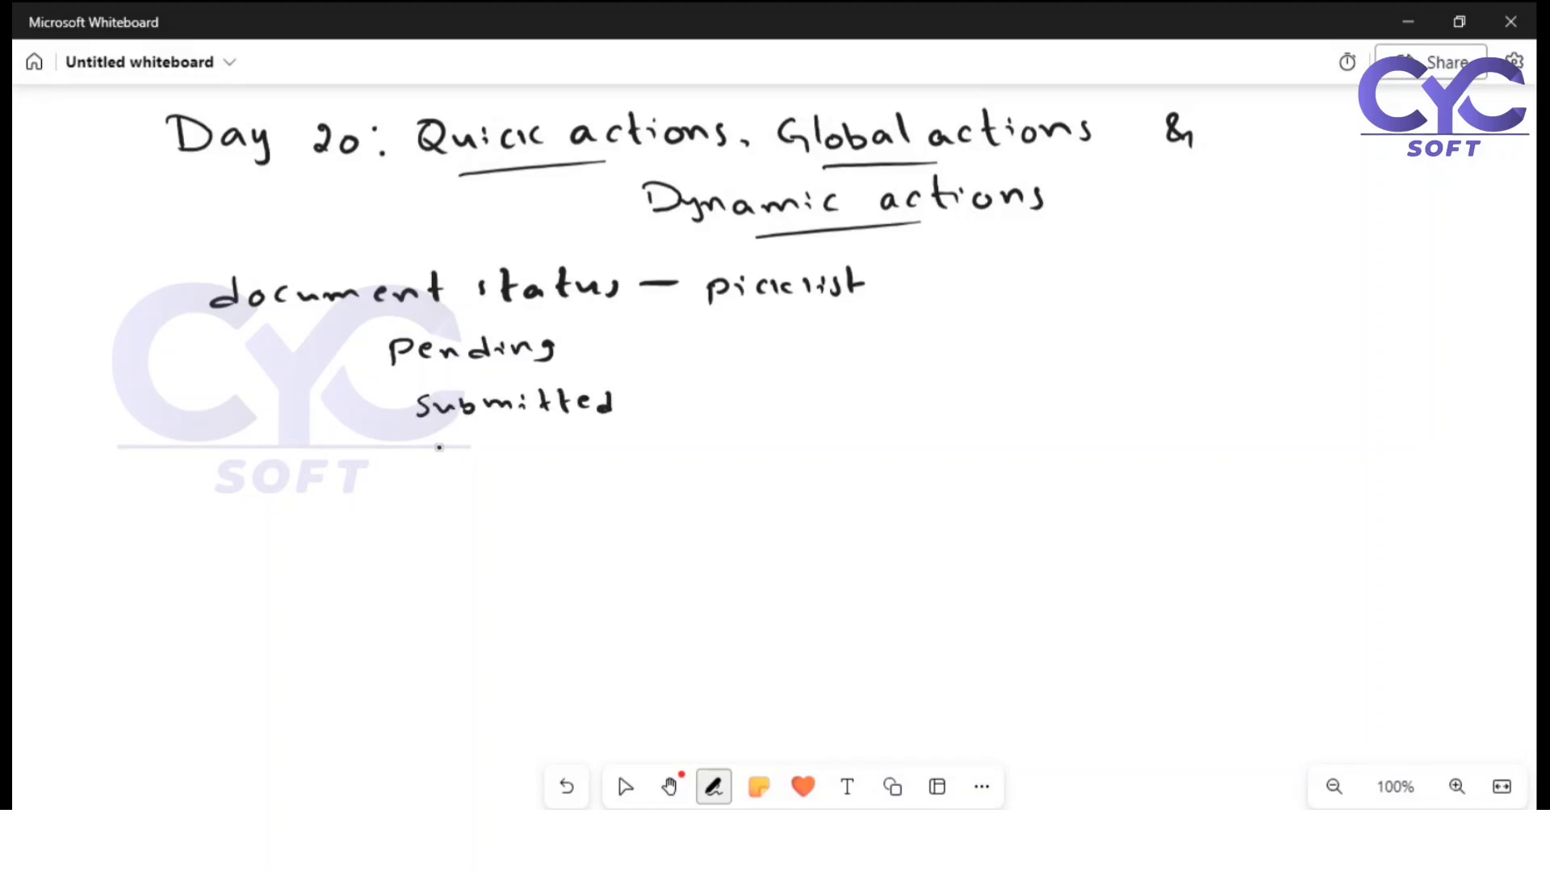
{"action": "left_click_drag", "start_coordinate": [439, 445], "coordinate": [486, 457]}
{"action": "left_click_drag", "start_coordinate": [491, 451], "coordinate": [523, 458]}
{"action": "left_click_drag", "start_coordinate": [546, 436], "coordinate": [534, 462]}
{"action": "mouse_move", "coordinate": [557, 444]}
{"action": "left_mouse_down"}
{"action": "mouse_move", "coordinate": [620, 462]}
{"action": "mouse_move", "coordinate": [564, 471]}
{"action": "left_mouse_up"}
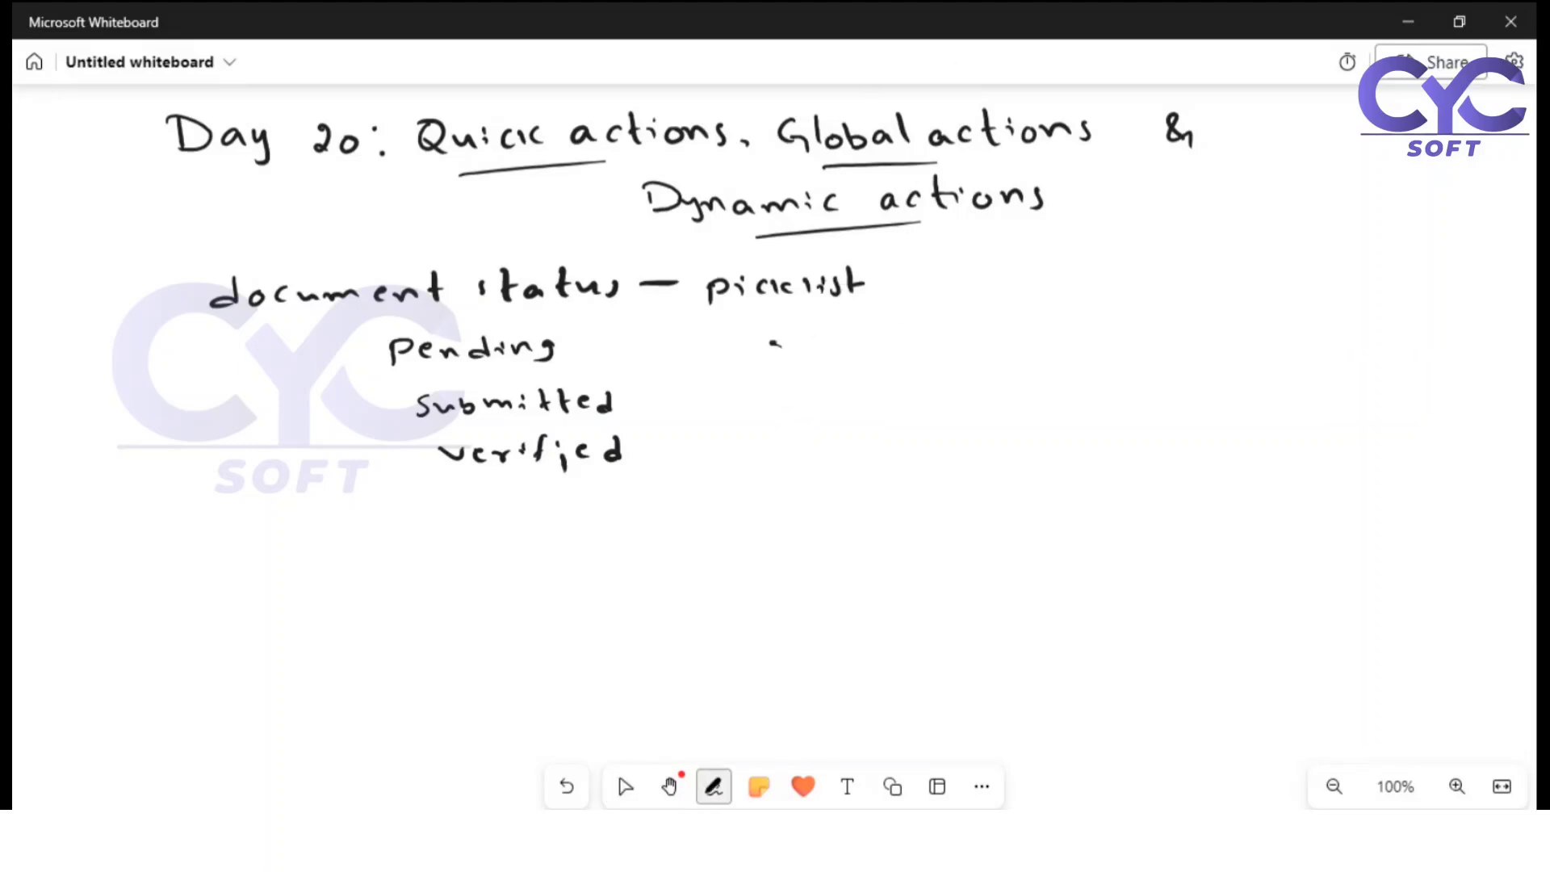
Step: Draw an arrow from Pending and begin writing 'doc received'
{"action": "left_click_drag", "start_coordinate": [768, 344], "coordinate": [799, 344]}
{"action": "left_click_drag", "start_coordinate": [799, 332], "coordinate": [800, 356]}
{"action": "mouse_move", "coordinate": [907, 342]}
{"action": "left_mouse_down"}
{"action": "mouse_move", "coordinate": [909, 355]}
{"action": "mouse_move", "coordinate": [930, 343]}
{"action": "left_mouse_up"}
{"action": "mouse_move", "coordinate": [954, 339]}
{"action": "left_mouse_down"}
{"action": "mouse_move", "coordinate": [953, 353]}
{"action": "mouse_move", "coordinate": [1192, 323]}
{"action": "mouse_move", "coordinate": [1220, 358]}
{"action": "mouse_move", "coordinate": [1223, 325]}
{"action": "left_mouse_up"}
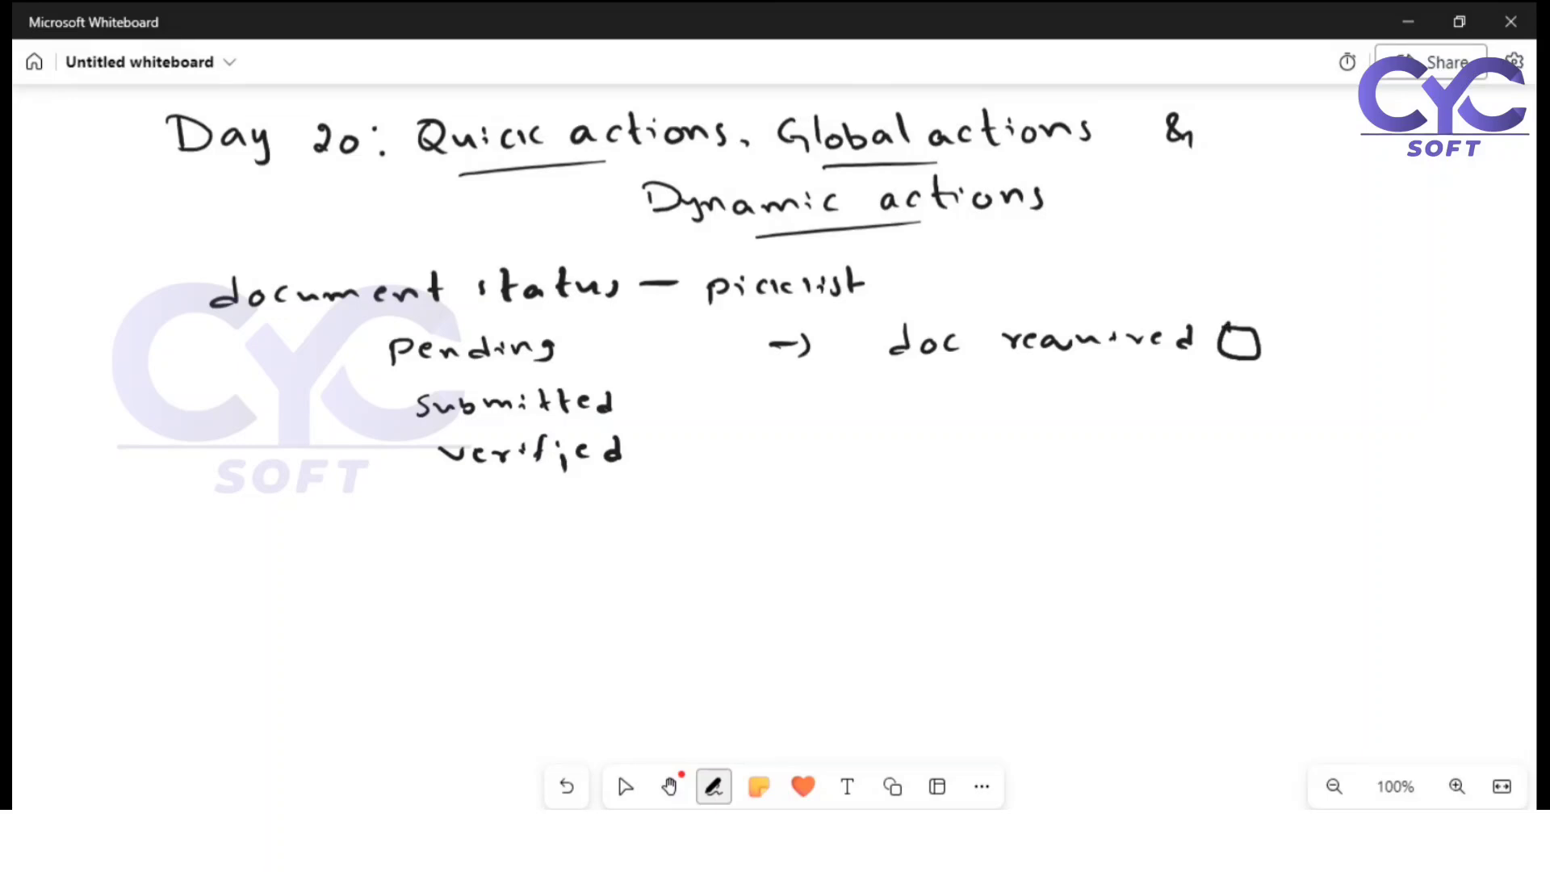
Step: Draw an arrow from Submitted to a 'doc verified' checkbox on the second row
{"action": "left_click", "coordinate": [803, 418]}
{"action": "mouse_move", "coordinate": [831, 402]}
{"action": "left_mouse_down"}
{"action": "mouse_move", "coordinate": [836, 426]}
{"action": "mouse_move", "coordinate": [909, 395]}
{"action": "left_mouse_up"}
{"action": "left_click_drag", "start_coordinate": [938, 405], "coordinate": [940, 408]}
{"action": "left_click_drag", "start_coordinate": [964, 402], "coordinate": [964, 419]}
{"action": "left_click_drag", "start_coordinate": [804, 418], "coordinate": [833, 415]}
{"action": "mouse_move", "coordinate": [1008, 404]}
{"action": "left_mouse_down"}
{"action": "mouse_move", "coordinate": [1036, 413]}
{"action": "mouse_move", "coordinate": [1038, 399]}
{"action": "left_mouse_up"}
{"action": "left_click_drag", "start_coordinate": [1049, 400], "coordinate": [1051, 413]}
{"action": "left_click_drag", "start_coordinate": [1059, 399], "coordinate": [1076, 402]}
{"action": "mouse_move", "coordinate": [1086, 399]}
{"action": "left_mouse_down"}
{"action": "mouse_move", "coordinate": [1112, 416]}
{"action": "mouse_move", "coordinate": [1149, 405]}
{"action": "left_mouse_up"}
{"action": "left_click_drag", "start_coordinate": [1167, 398], "coordinate": [1186, 405]}
{"action": "mouse_move", "coordinate": [1227, 397]}
{"action": "left_mouse_down"}
{"action": "mouse_move", "coordinate": [1229, 410]}
{"action": "mouse_move", "coordinate": [1295, 404]}
{"action": "mouse_move", "coordinate": [1264, 399]}
{"action": "left_mouse_up"}
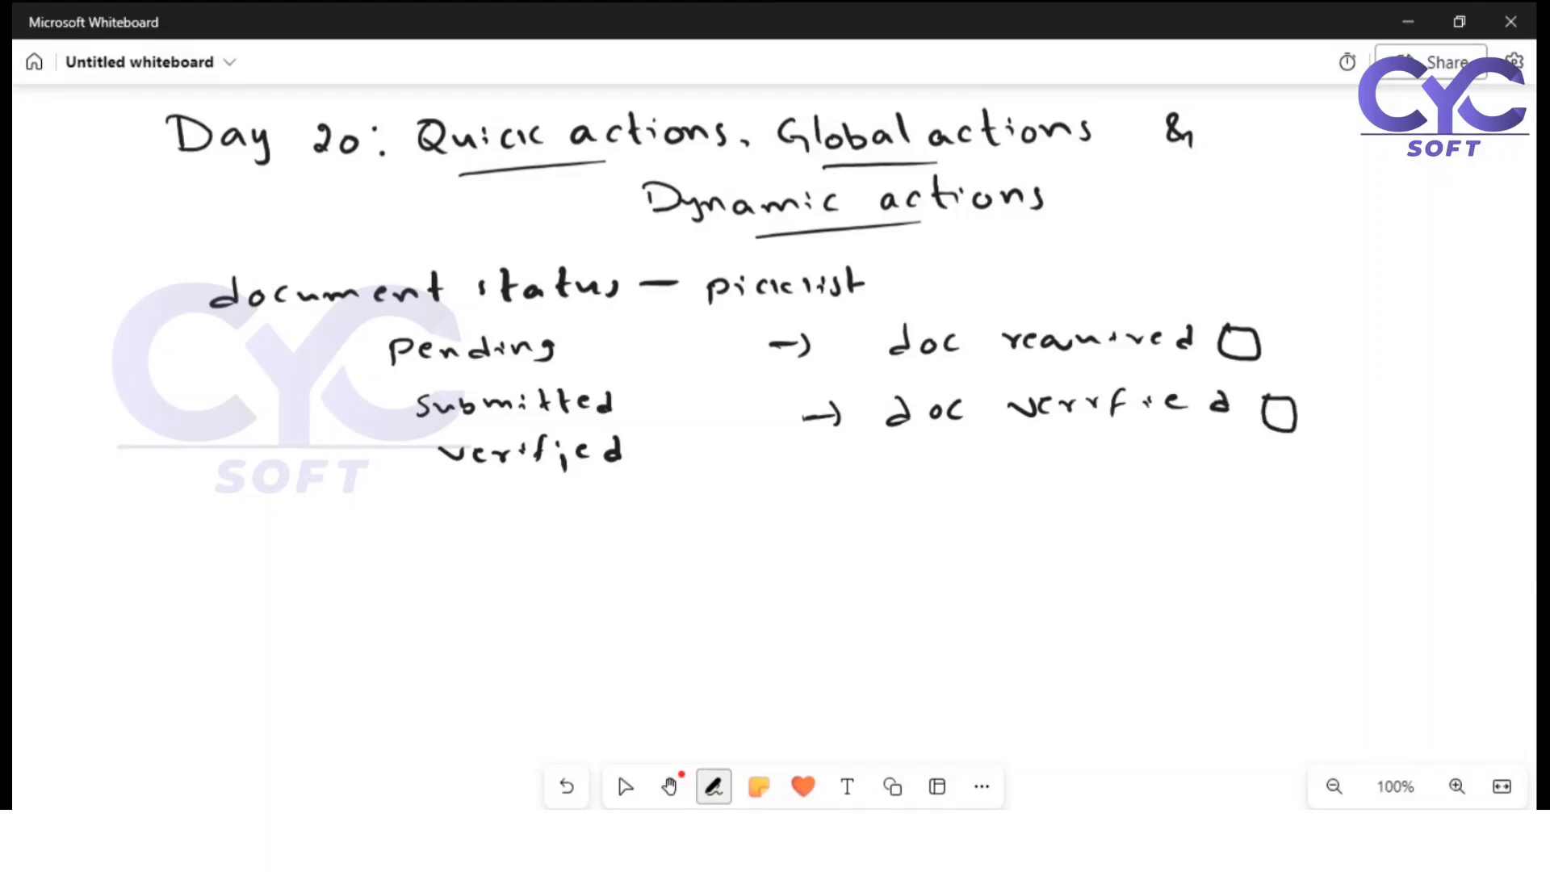
Step: Write '2 - actions – Request doc' below Verified
{"action": "left_click", "coordinate": [622, 780]}
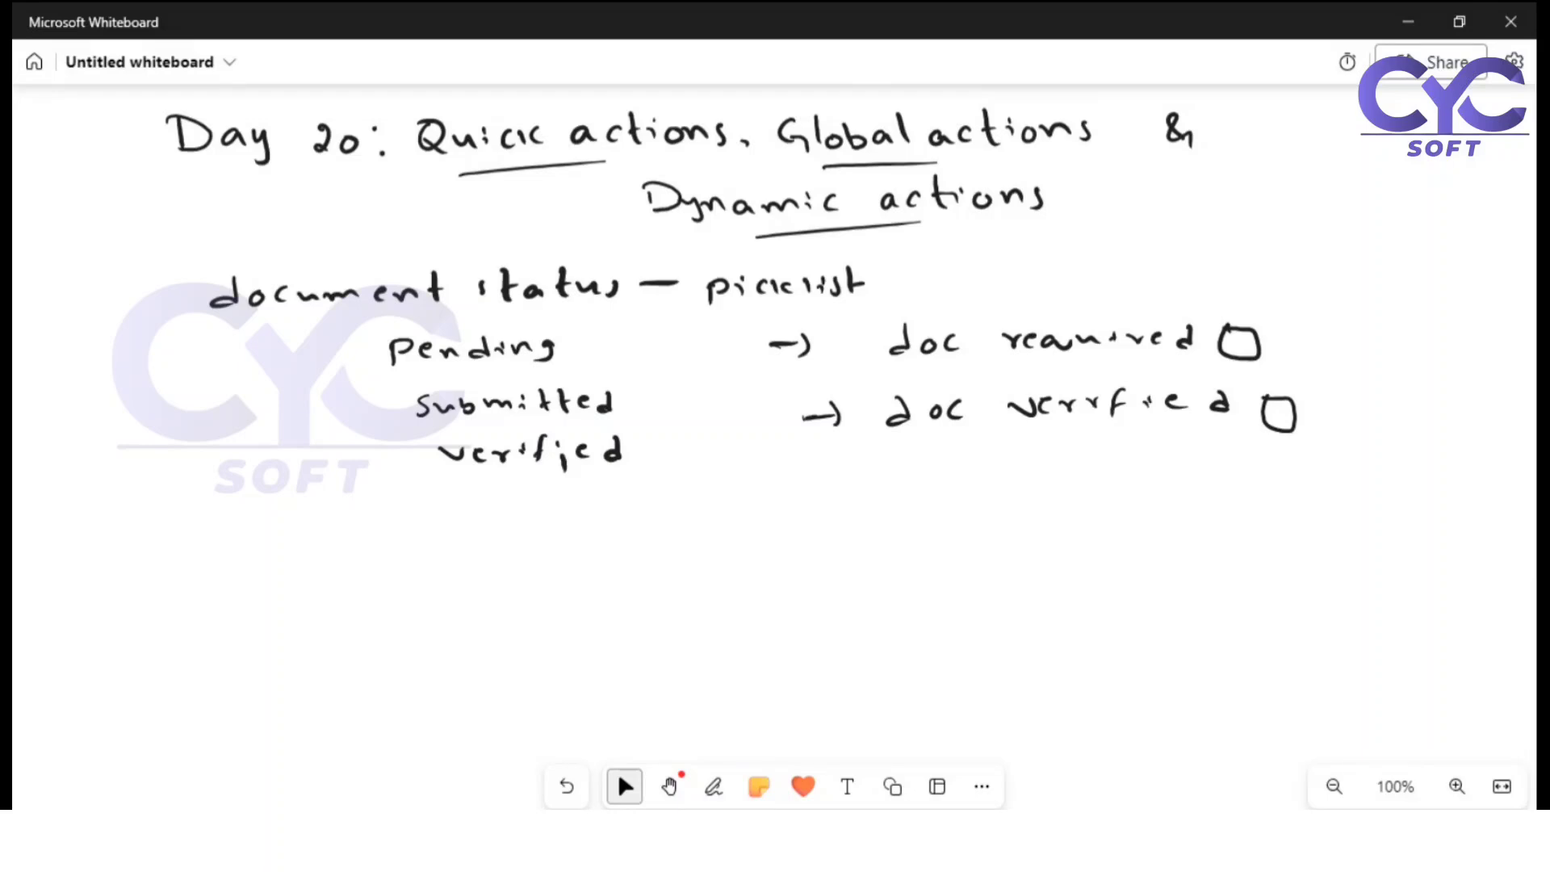
{"action": "left_click", "coordinate": [714, 786]}
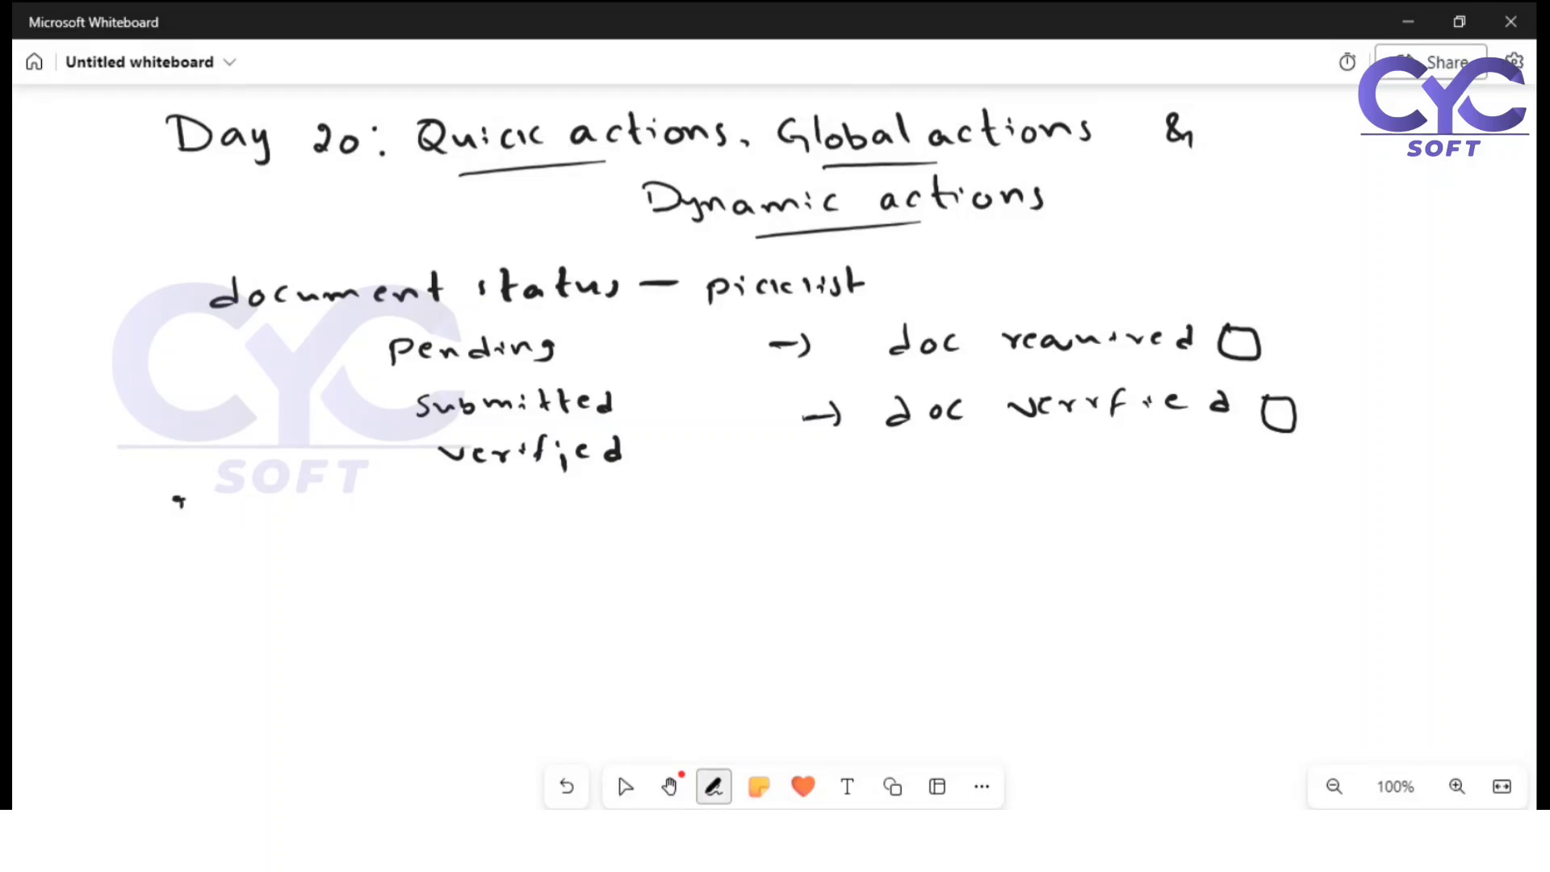
{"action": "left_click_drag", "start_coordinate": [178, 501], "coordinate": [186, 525]}
{"action": "left_click_drag", "start_coordinate": [208, 517], "coordinate": [247, 521]}
{"action": "mouse_move", "coordinate": [263, 509]}
{"action": "left_mouse_down"}
{"action": "mouse_move", "coordinate": [282, 521]}
{"action": "mouse_move", "coordinate": [297, 504]}
{"action": "left_mouse_up"}
{"action": "mouse_move", "coordinate": [295, 505]}
{"action": "left_mouse_down"}
{"action": "mouse_move", "coordinate": [303, 521]}
{"action": "mouse_move", "coordinate": [420, 522]}
{"action": "left_mouse_up"}
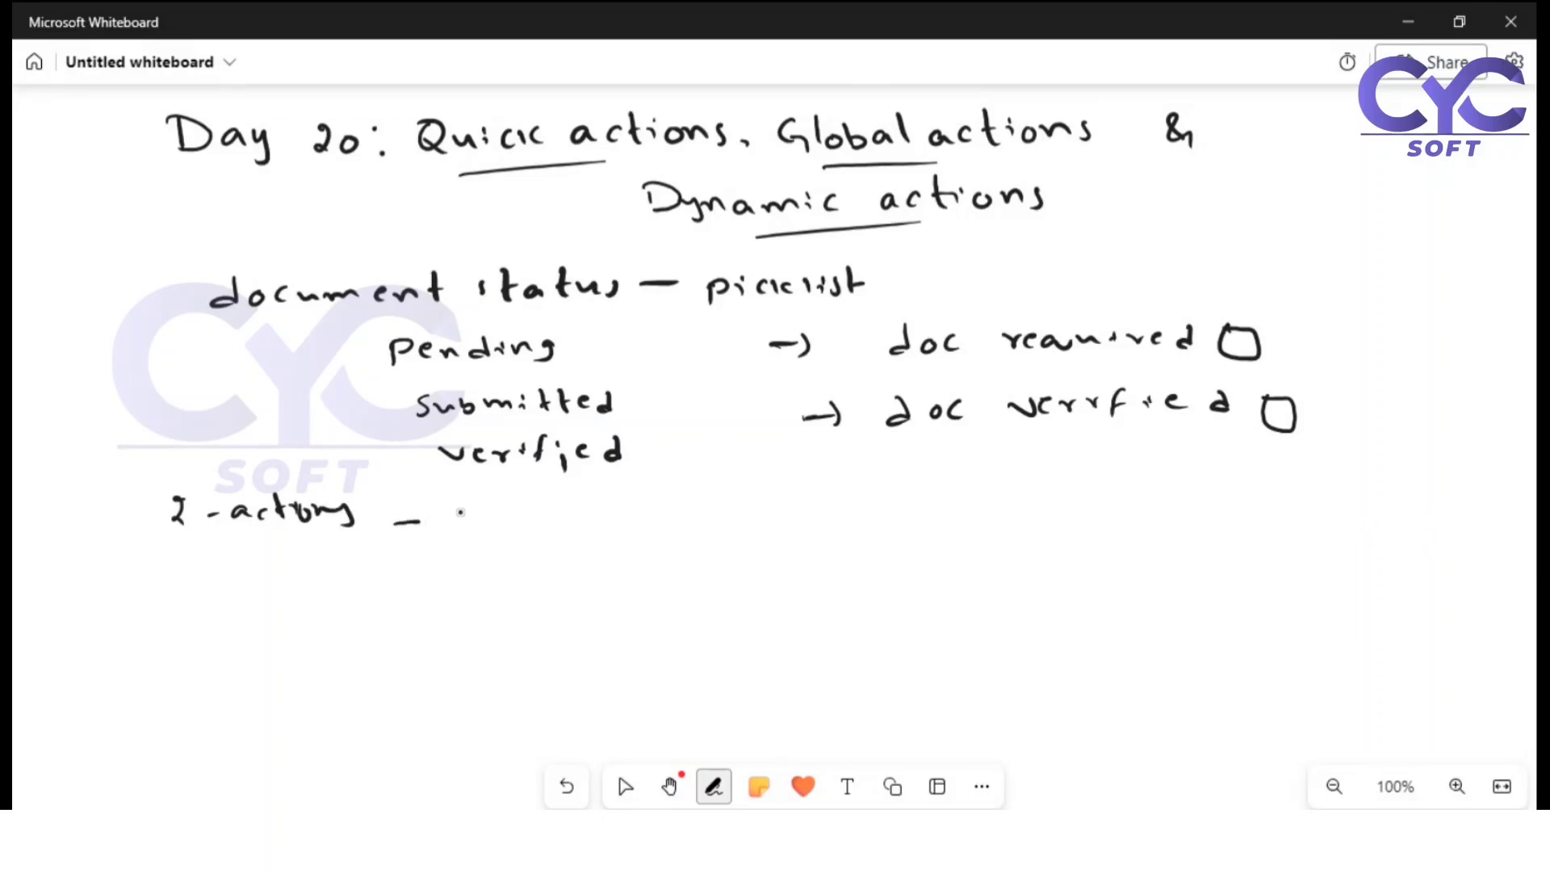
{"action": "left_click_drag", "start_coordinate": [461, 514], "coordinate": [505, 529]}
{"action": "left_click_drag", "start_coordinate": [523, 518], "coordinate": [614, 531]}
{"action": "mouse_move", "coordinate": [616, 504]}
{"action": "left_mouse_down"}
{"action": "mouse_move", "coordinate": [623, 530]}
{"action": "mouse_move", "coordinate": [686, 523]}
{"action": "left_mouse_up"}
{"action": "left_click_drag", "start_coordinate": [720, 512], "coordinate": [739, 520]}
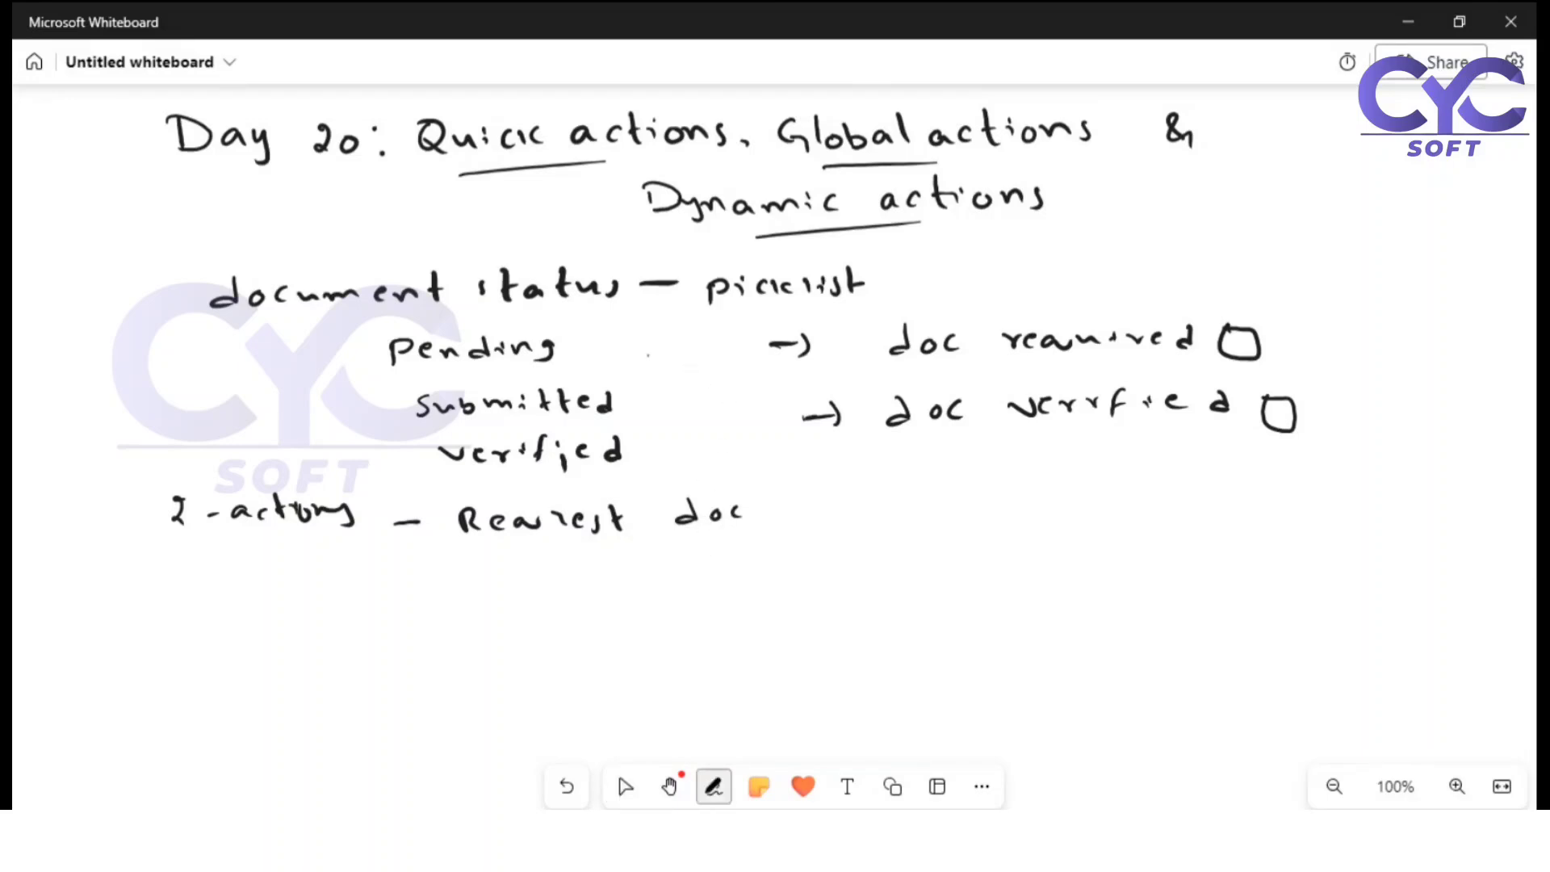
Step: Tick the doc received box and add 'verify doc' as the second action
{"action": "mouse_move", "coordinate": [648, 353]}
{"action": "left_mouse_down"}
{"action": "mouse_move", "coordinate": [657, 395]}
{"action": "mouse_move", "coordinate": [683, 393]}
{"action": "left_mouse_up"}
{"action": "left_click_drag", "start_coordinate": [1225, 337], "coordinate": [1281, 317]}
{"action": "left_click_drag", "start_coordinate": [426, 578], "coordinate": [570, 575]}
{"action": "left_click_drag", "start_coordinate": [580, 567], "coordinate": [637, 591]}
{"action": "left_click_drag", "start_coordinate": [725, 558], "coordinate": [731, 545]}
{"action": "left_click_drag", "start_coordinate": [741, 557], "coordinate": [773, 565]}
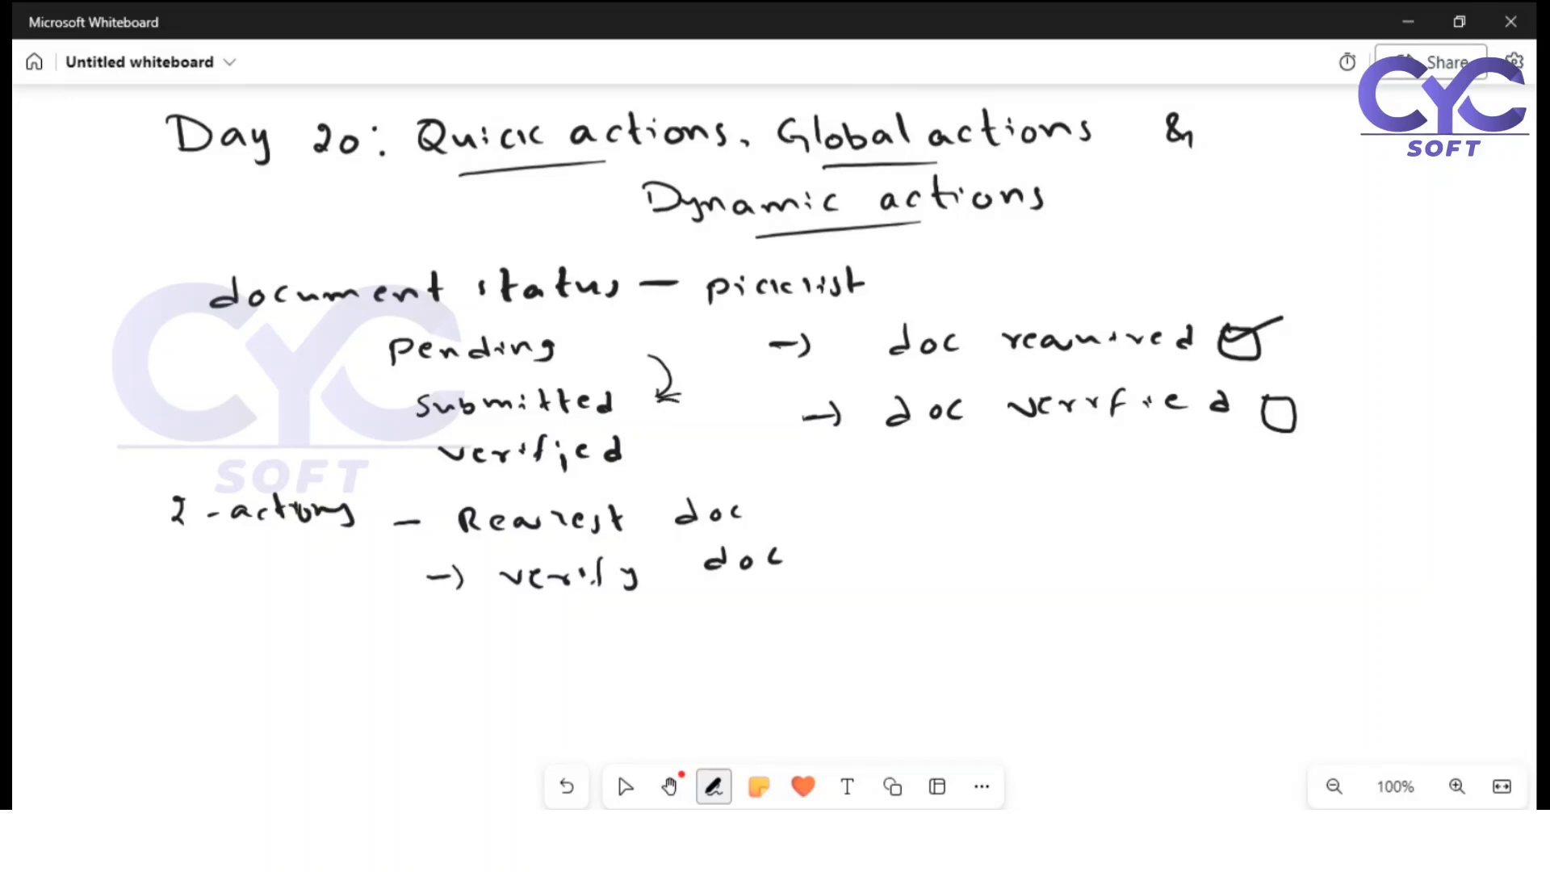
Step: Extend the Submitted arrow, tick doc verified, and mark an x beside doc received
{"action": "left_click_drag", "start_coordinate": [687, 436], "coordinate": [650, 459]}
{"action": "left_click_drag", "start_coordinate": [1275, 406], "coordinate": [1320, 407]}
{"action": "left_click_drag", "start_coordinate": [1291, 327], "coordinate": [1305, 343]}
{"action": "left_click_drag", "start_coordinate": [1306, 326], "coordinate": [1291, 343]}
{"action": "left_click", "coordinate": [624, 787]}
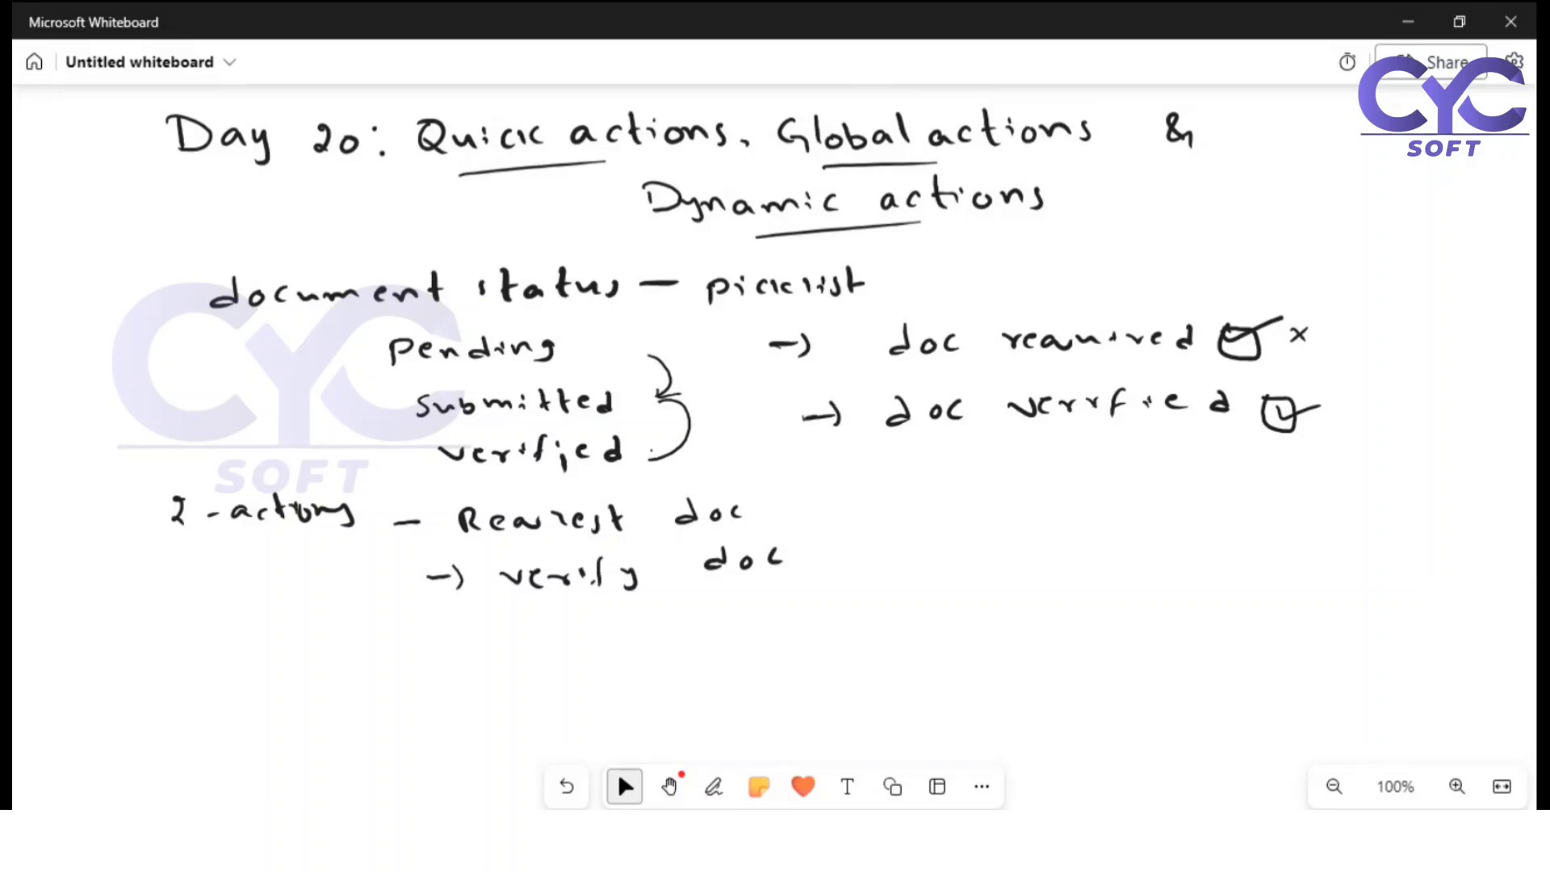
{"action": "left_click", "coordinate": [713, 786]}
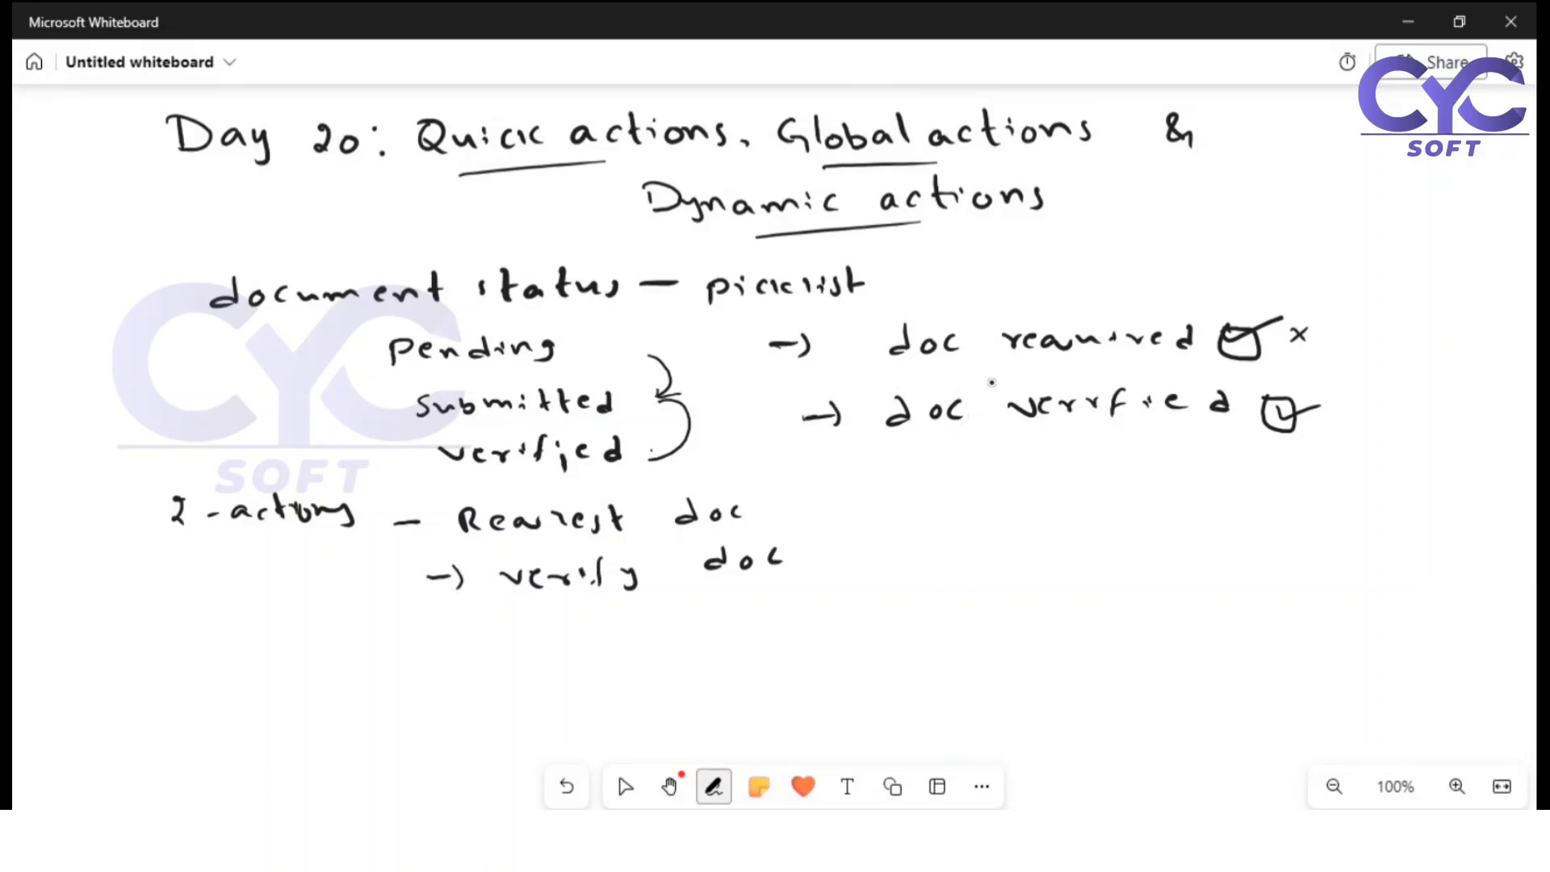
{"action": "left_click", "coordinate": [625, 786]}
Step: Note Request doc applies when status is pending and verify doc when status is submitted
{"action": "mouse_move", "coordinate": [808, 512]}
{"action": "left_mouse_down"}
{"action": "mouse_move", "coordinate": [845, 513]}
{"action": "mouse_move", "coordinate": [843, 526]}
{"action": "mouse_move", "coordinate": [1043, 485]}
{"action": "mouse_move", "coordinate": [1112, 511]}
{"action": "mouse_move", "coordinate": [1151, 497]}
{"action": "mouse_move", "coordinate": [1159, 512]}
{"action": "mouse_move", "coordinate": [1273, 507]}
{"action": "left_mouse_up"}
{"action": "mouse_move", "coordinate": [1301, 492]}
{"action": "left_mouse_down"}
{"action": "mouse_move", "coordinate": [1302, 510]}
{"action": "mouse_move", "coordinate": [1321, 507]}
{"action": "left_mouse_up"}
{"action": "left_click_drag", "start_coordinate": [1329, 502], "coordinate": [1351, 525]}
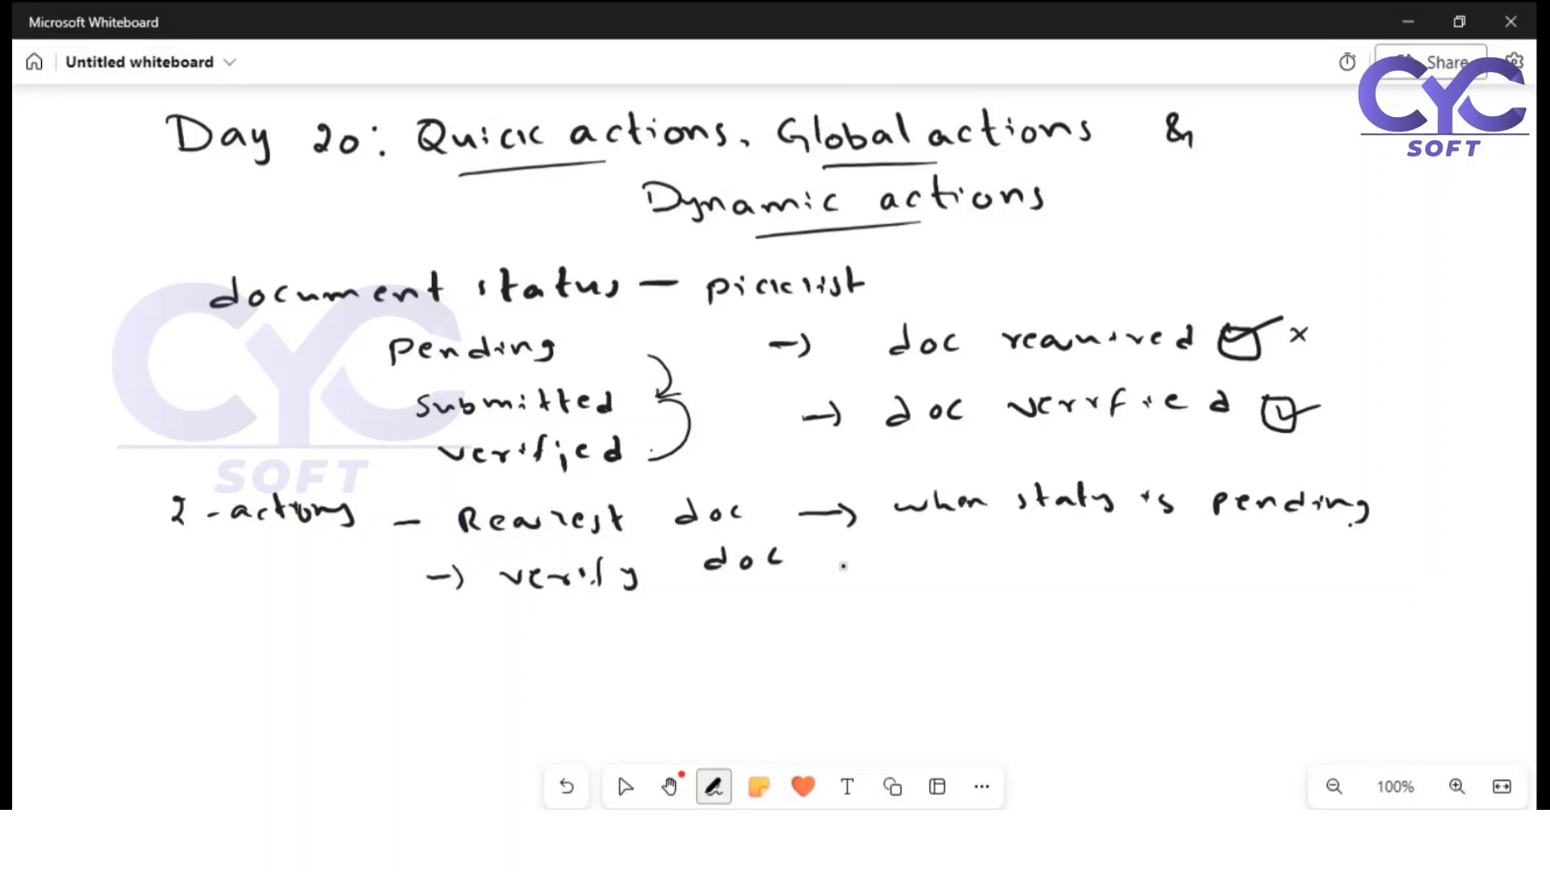
{"action": "left_click_drag", "start_coordinate": [839, 569], "coordinate": [874, 580]}
{"action": "left_click_drag", "start_coordinate": [1031, 544], "coordinate": [1039, 551]}
{"action": "mouse_move", "coordinate": [1099, 556]}
{"action": "left_mouse_down"}
{"action": "mouse_move", "coordinate": [1114, 568]}
{"action": "mouse_move", "coordinate": [1272, 561]}
{"action": "left_mouse_up"}
{"action": "mouse_move", "coordinate": [1286, 538]}
{"action": "left_mouse_down"}
{"action": "mouse_move", "coordinate": [1294, 563]}
{"action": "mouse_move", "coordinate": [1298, 546]}
{"action": "left_mouse_up"}
{"action": "left_click_drag", "start_coordinate": [1304, 537], "coordinate": [1313, 564]}
{"action": "left_click_drag", "start_coordinate": [1320, 555], "coordinate": [1337, 559]}
{"action": "left_click_drag", "start_coordinate": [1356, 542], "coordinate": [1356, 565]}
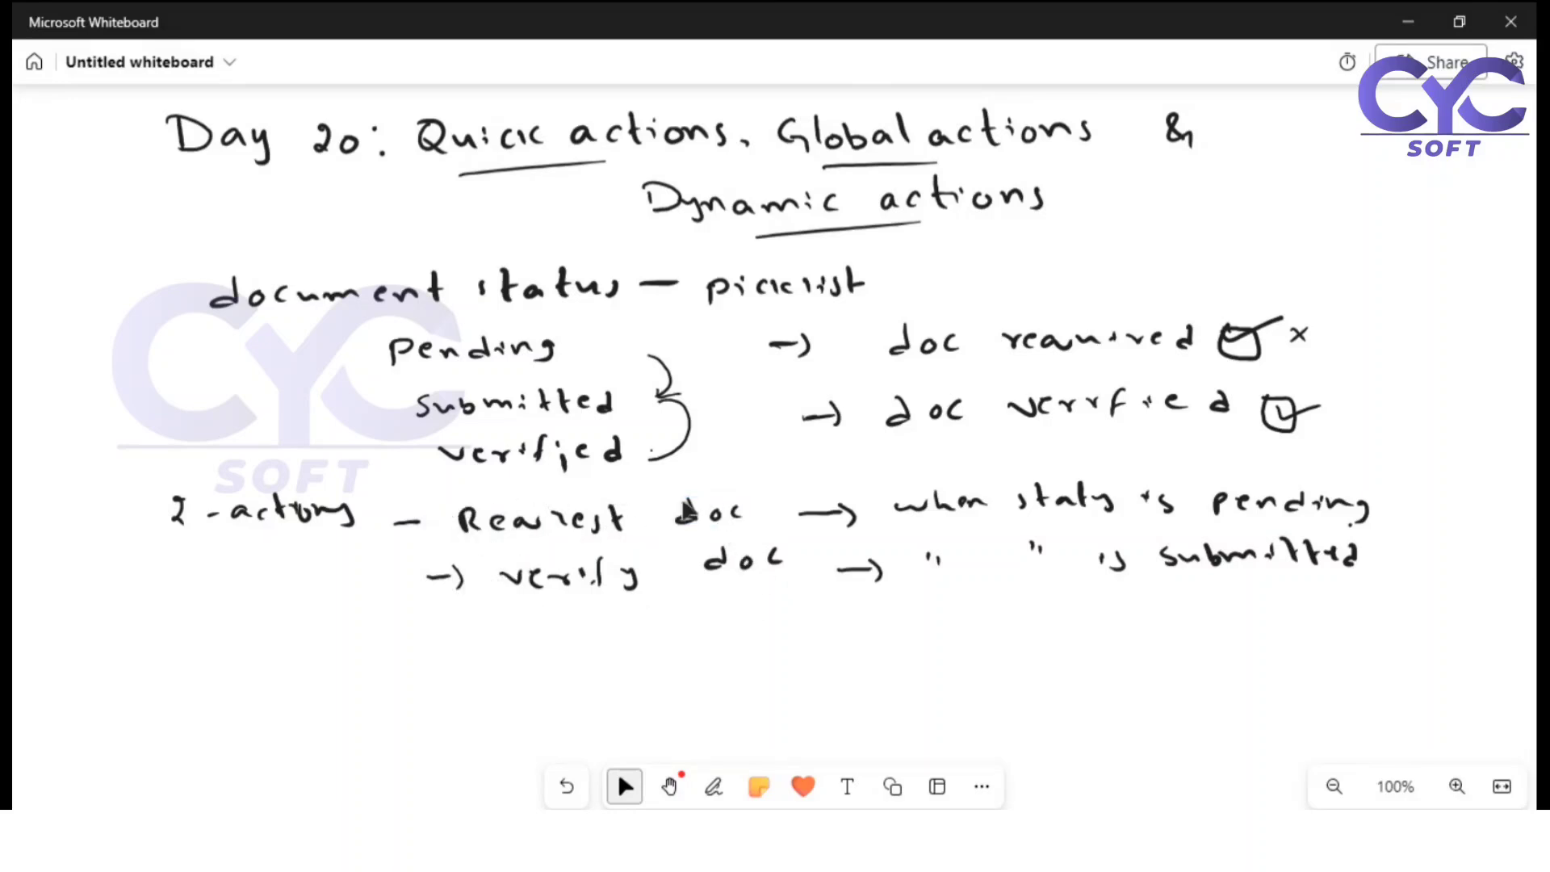
Step: Write 'when status is verified' on a new arrowed line below verify doc
{"action": "key", "text": "alt+w"}
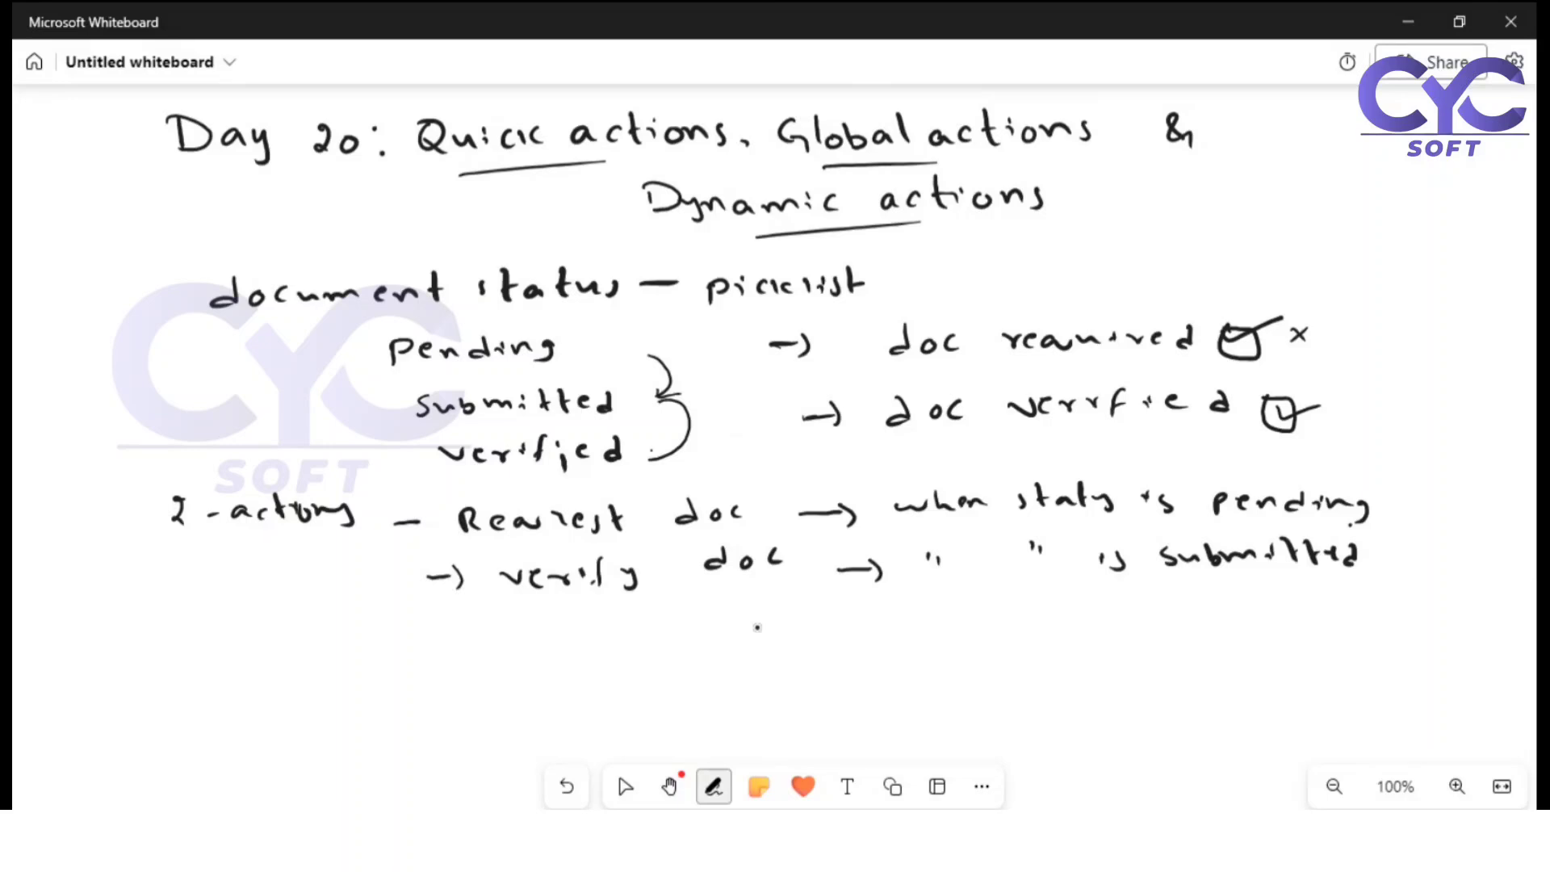
{"action": "left_click_drag", "start_coordinate": [627, 635], "coordinate": [655, 644]}
{"action": "left_click_drag", "start_coordinate": [691, 629], "coordinate": [762, 637]}
{"action": "left_click_drag", "start_coordinate": [759, 638], "coordinate": [968, 625]}
{"action": "mouse_move", "coordinate": [980, 610]}
{"action": "left_mouse_down"}
{"action": "mouse_move", "coordinate": [978, 636]}
{"action": "mouse_move", "coordinate": [1055, 632]}
{"action": "left_mouse_up"}
{"action": "left_click_drag", "start_coordinate": [1065, 620], "coordinate": [1096, 615]}
{"action": "left_click_drag", "start_coordinate": [1111, 611], "coordinate": [1154, 621]}
{"action": "left_click_drag", "start_coordinate": [1169, 612], "coordinate": [1183, 625]}
{"action": "left_click_drag", "start_coordinate": [1206, 602], "coordinate": [1196, 625]}
Step: Add 'both actions to be hidden' beneath the verified condition
{"action": "mouse_move", "coordinate": [891, 662]}
{"action": "left_mouse_down"}
{"action": "mouse_move", "coordinate": [894, 678]}
{"action": "mouse_move", "coordinate": [957, 683]}
{"action": "left_mouse_up"}
{"action": "mouse_move", "coordinate": [969, 663]}
{"action": "left_mouse_down"}
{"action": "mouse_move", "coordinate": [978, 678]}
{"action": "mouse_move", "coordinate": [1065, 675]}
{"action": "left_mouse_up"}
{"action": "mouse_move", "coordinate": [1086, 659]}
{"action": "left_mouse_down"}
{"action": "mouse_move", "coordinate": [1080, 672]}
{"action": "mouse_move", "coordinate": [1099, 671]}
{"action": "mouse_move", "coordinate": [1123, 652]}
{"action": "left_mouse_up"}
{"action": "left_click_drag", "start_coordinate": [1120, 660], "coordinate": [1141, 668]}
{"action": "left_click_drag", "start_coordinate": [1141, 650], "coordinate": [1164, 667]}
{"action": "left_click_drag", "start_coordinate": [1196, 641], "coordinate": [1211, 667]}
{"action": "left_click_drag", "start_coordinate": [1208, 653], "coordinate": [1282, 654]}
{"action": "left_click_drag", "start_coordinate": [1306, 628], "coordinate": [1315, 656]}
{"action": "left_click_drag", "start_coordinate": [1329, 631], "coordinate": [1351, 657]}
{"action": "left_click_drag", "start_coordinate": [1364, 626], "coordinate": [1368, 650]}
{"action": "left_click_drag", "start_coordinate": [1375, 638], "coordinate": [1406, 644]}
{"action": "left_click_drag", "start_coordinate": [1311, 650], "coordinate": [1324, 646]}
Step: In Doctor's Fields & Relationships, start a new Picklist custom field and advance to Step 2
{"action": "left_click", "coordinate": [625, 785]}
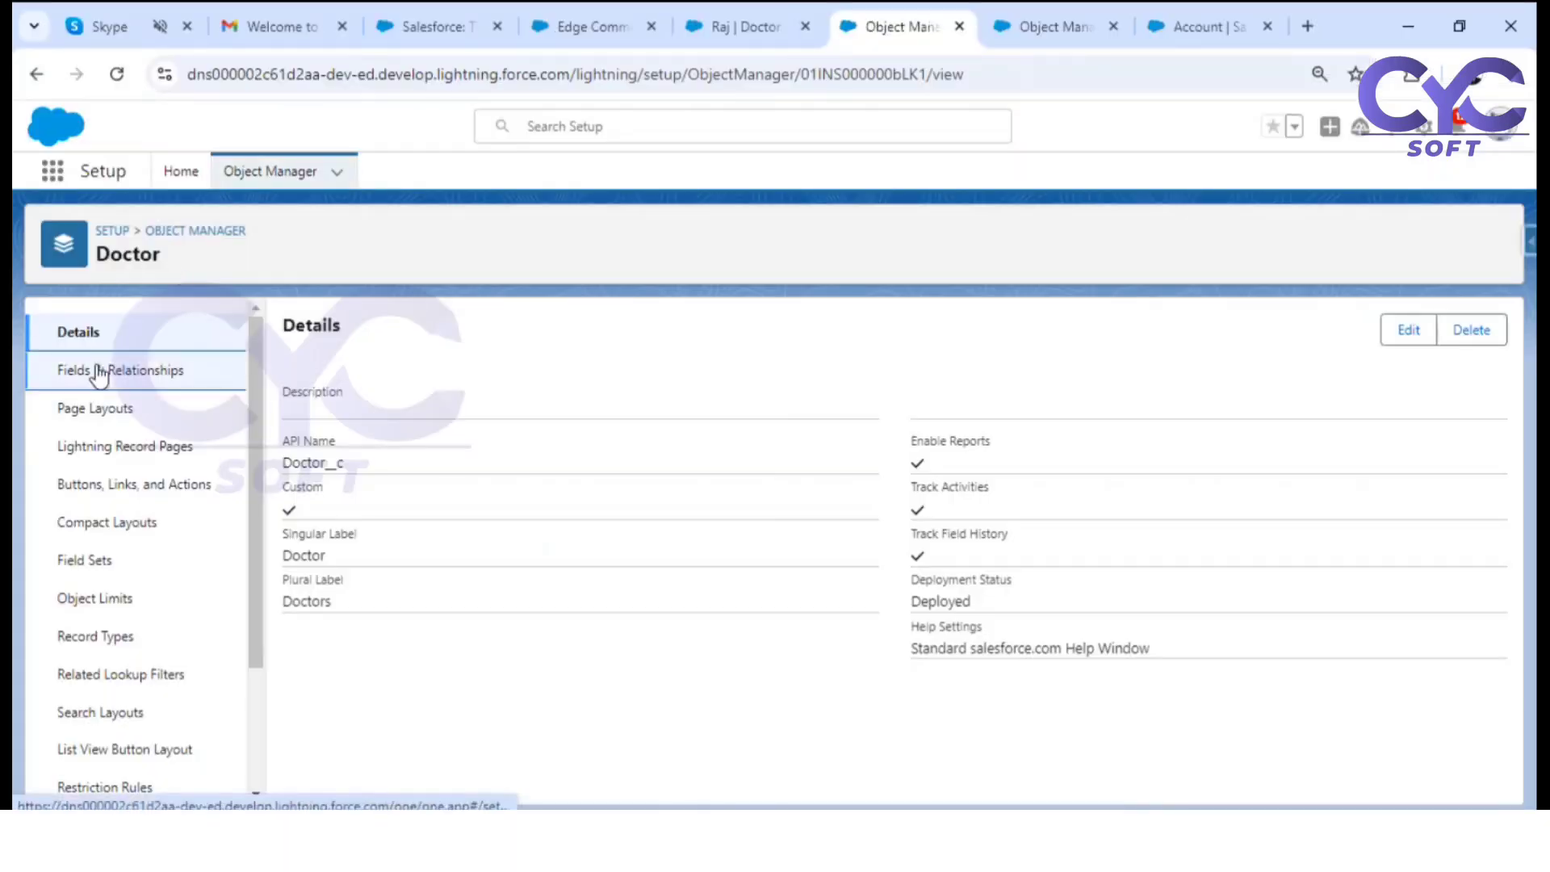
{"action": "left_click", "coordinate": [96, 368]}
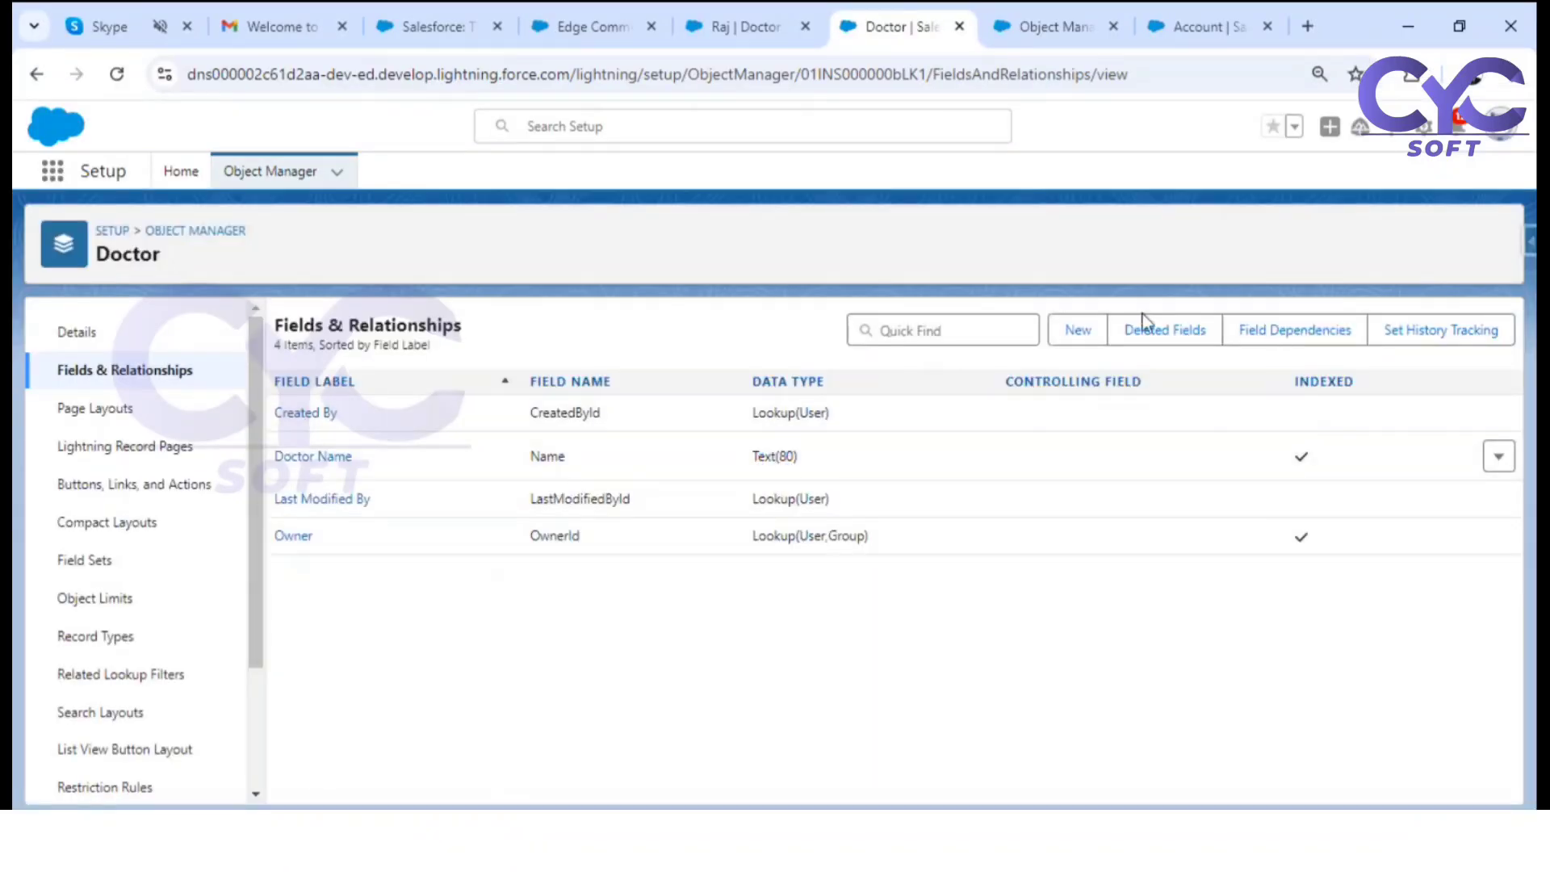
{"action": "left_click", "coordinate": [1080, 330]}
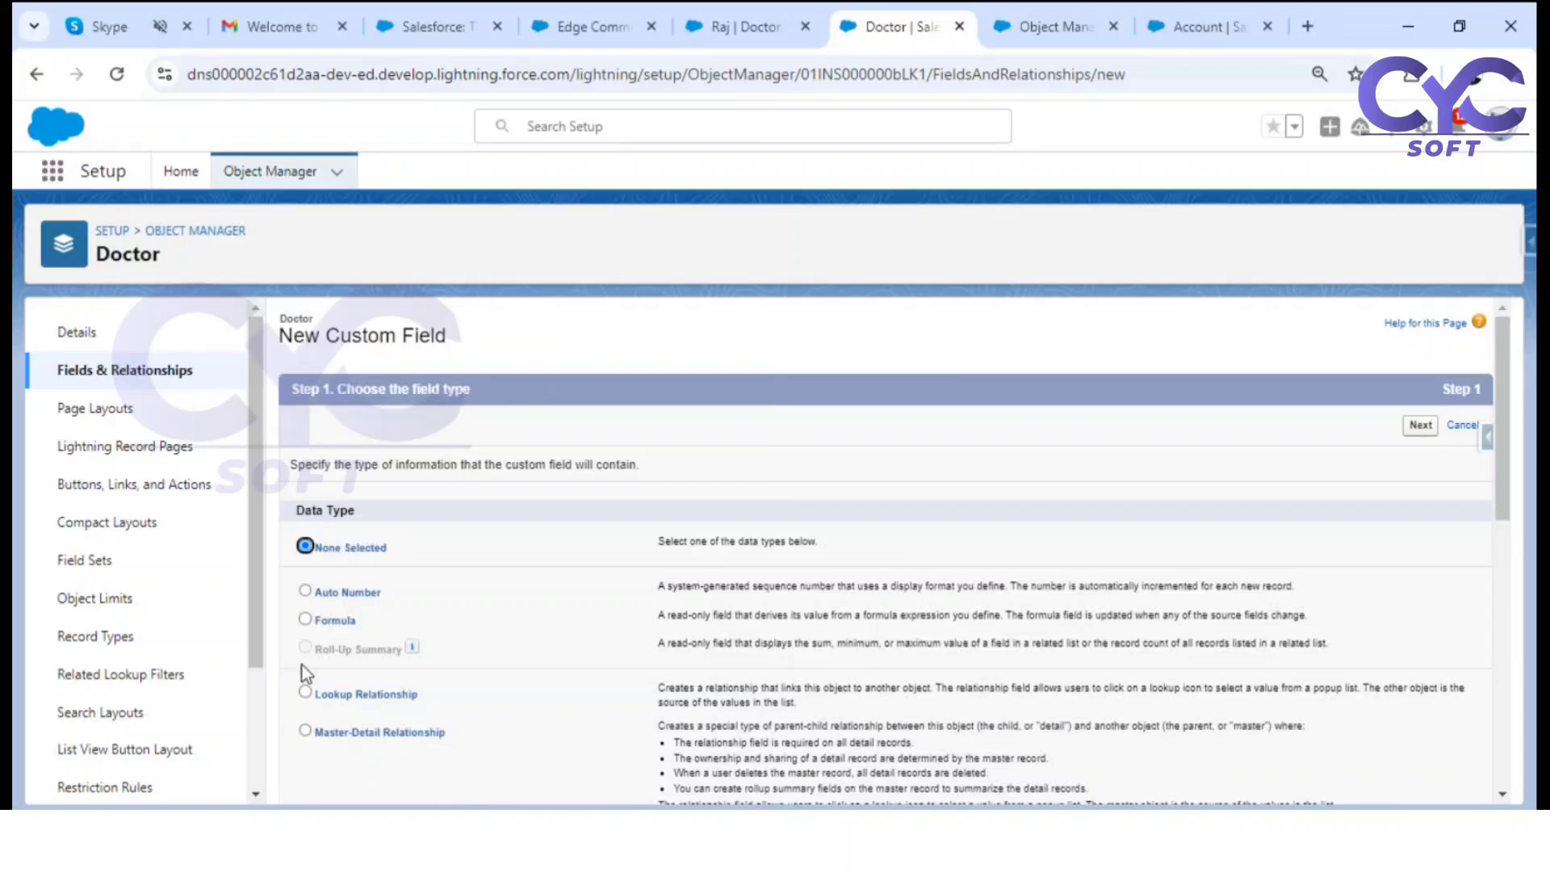
{"action": "scroll", "coordinate": [396, 687], "scroll_direction": "down", "scroll_amount": 4}
{"action": "scroll", "coordinate": [332, 678], "scroll_direction": "down", "scroll_amount": 1}
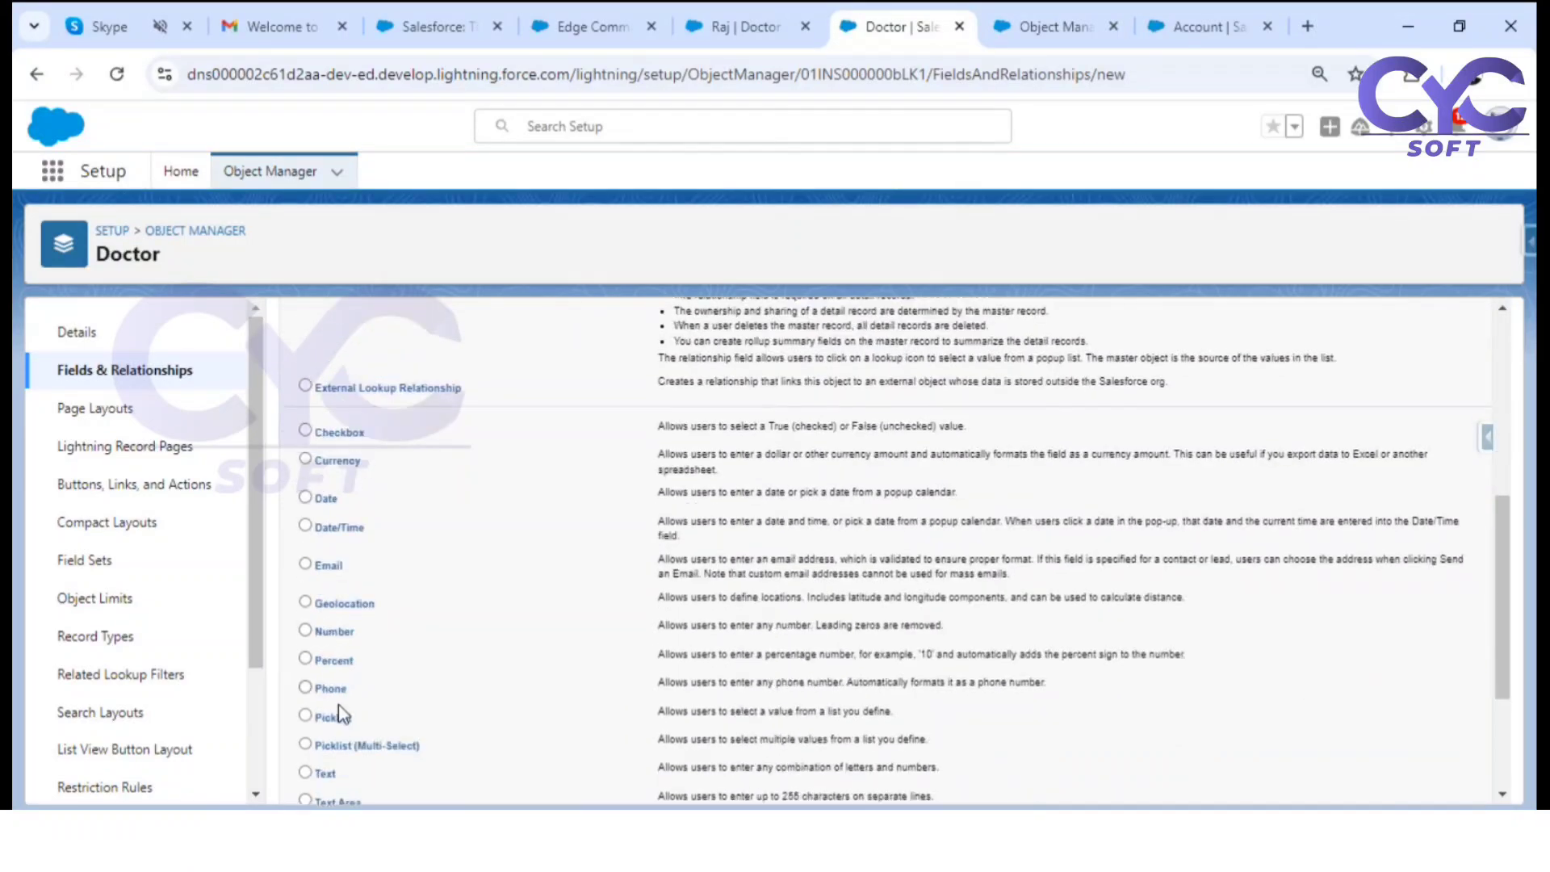
{"action": "left_click", "coordinate": [316, 721]}
{"action": "scroll", "coordinate": [1081, 536], "scroll_direction": "up", "scroll_amount": 6}
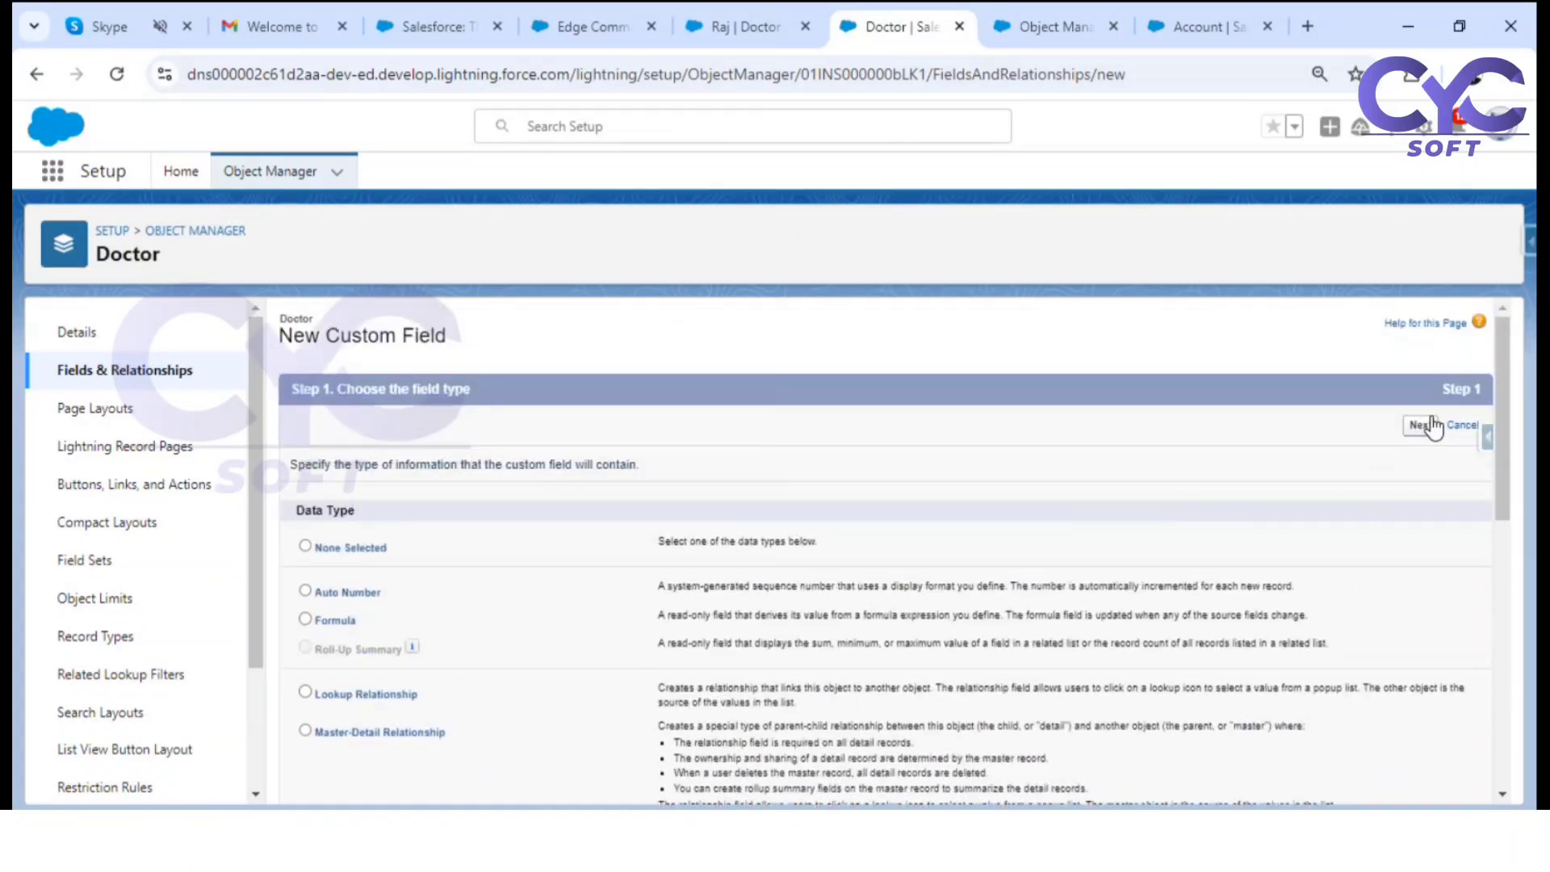
{"action": "left_click", "coordinate": [1421, 424]}
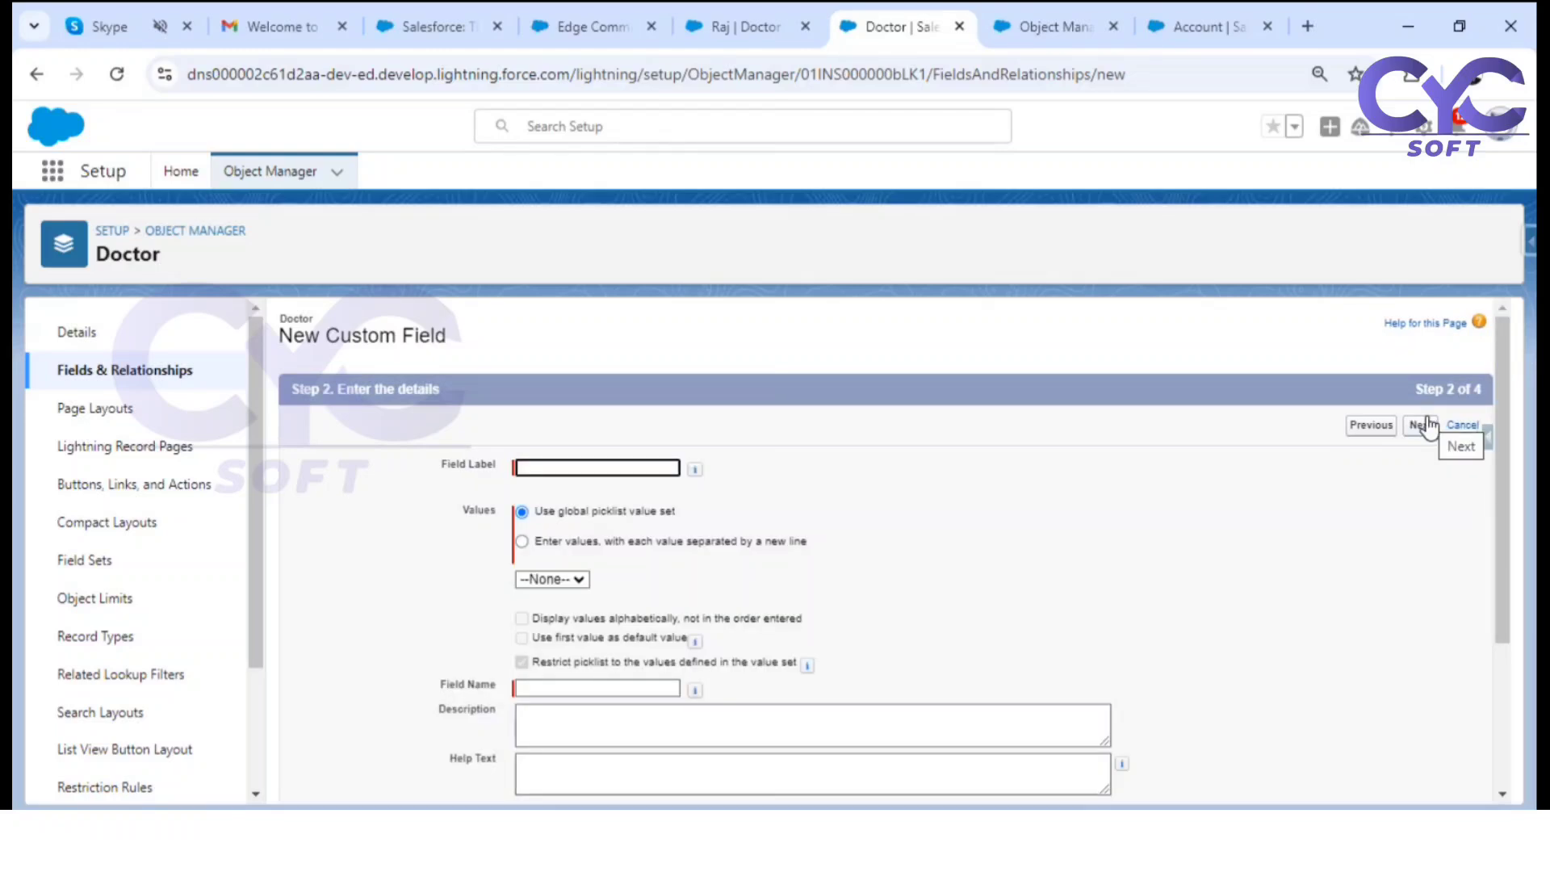
Step: Label the field 'Document Status' and enter values Pending, Submitted and Verified
{"action": "left_click", "coordinate": [555, 468]}
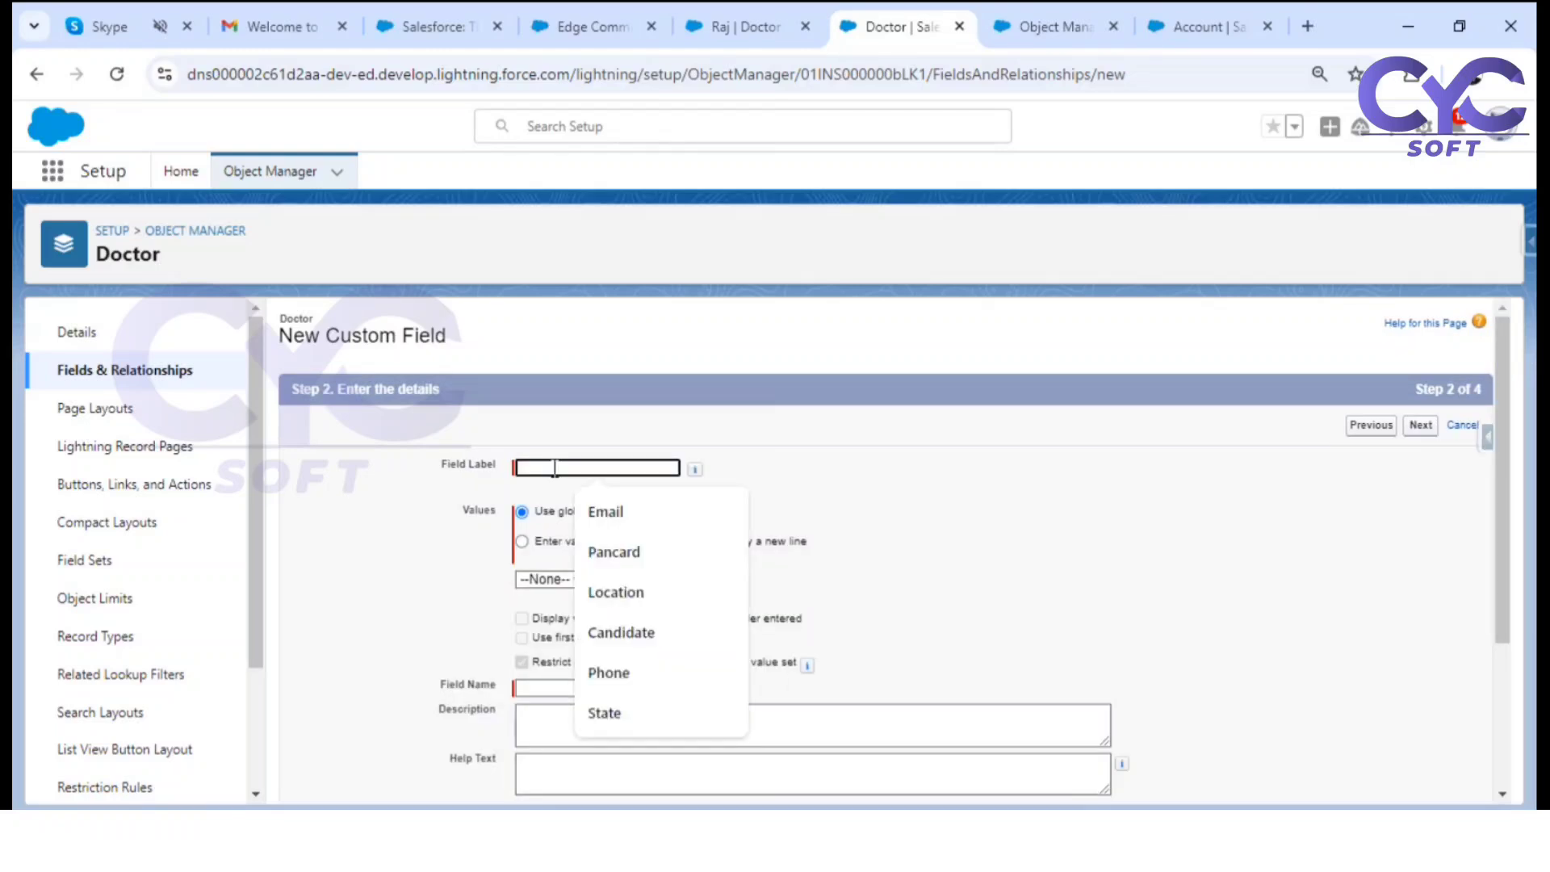
{"action": "type", "text": "Docu"}
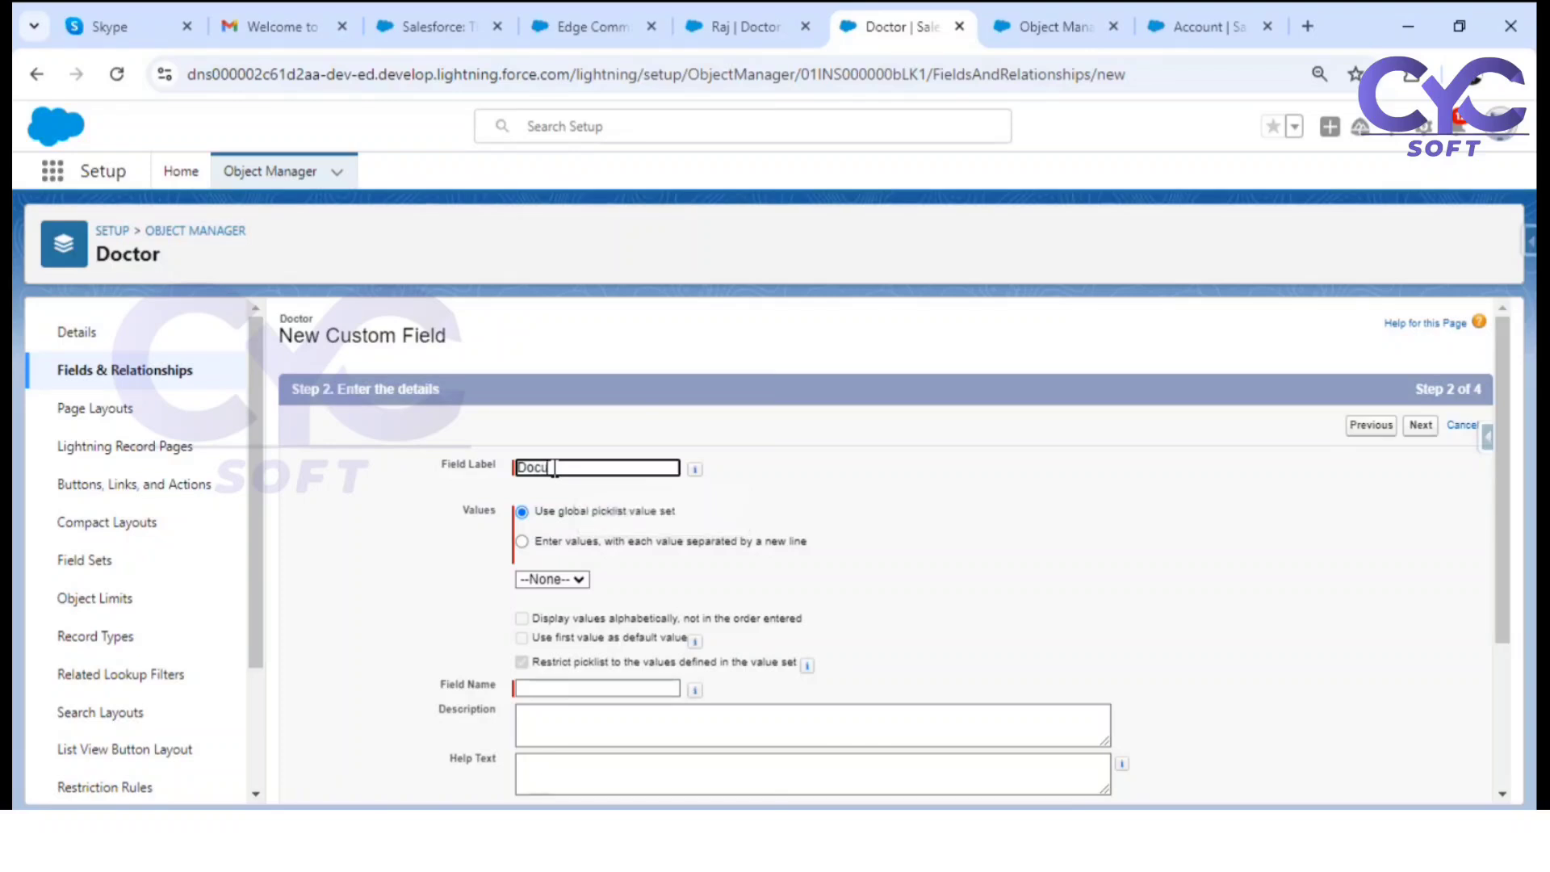
{"action": "type", "text": "ment Status"}
{"action": "left_click", "coordinate": [521, 542]}
{"action": "left_click", "coordinate": [593, 616]}
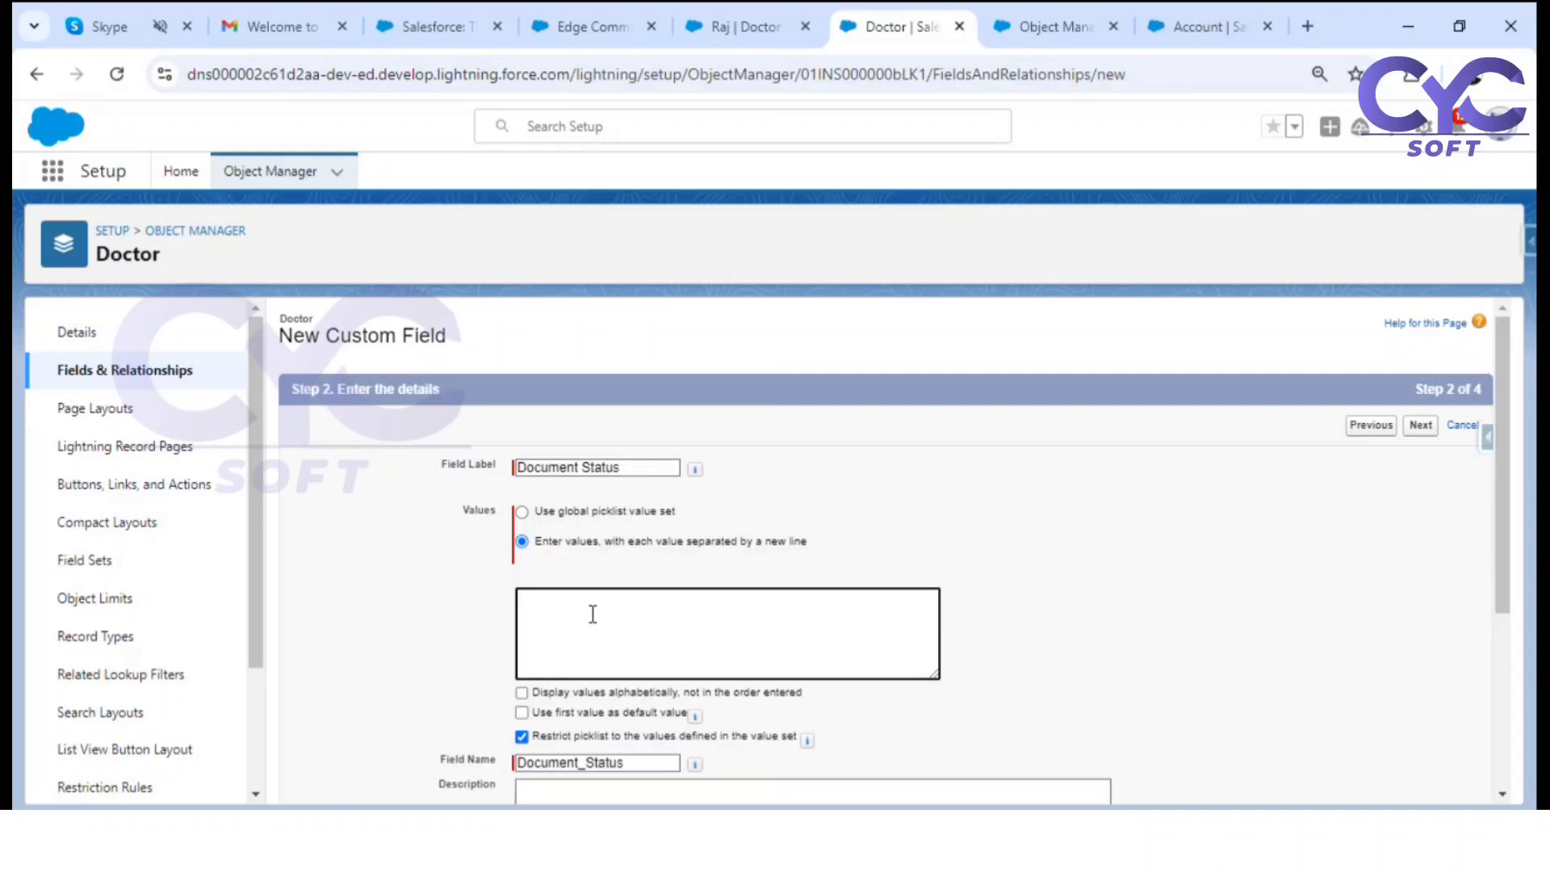
{"action": "type", "text": "Pe"}
{"action": "type", "text": "itte"}
{"action": "type", "text": "erified"}
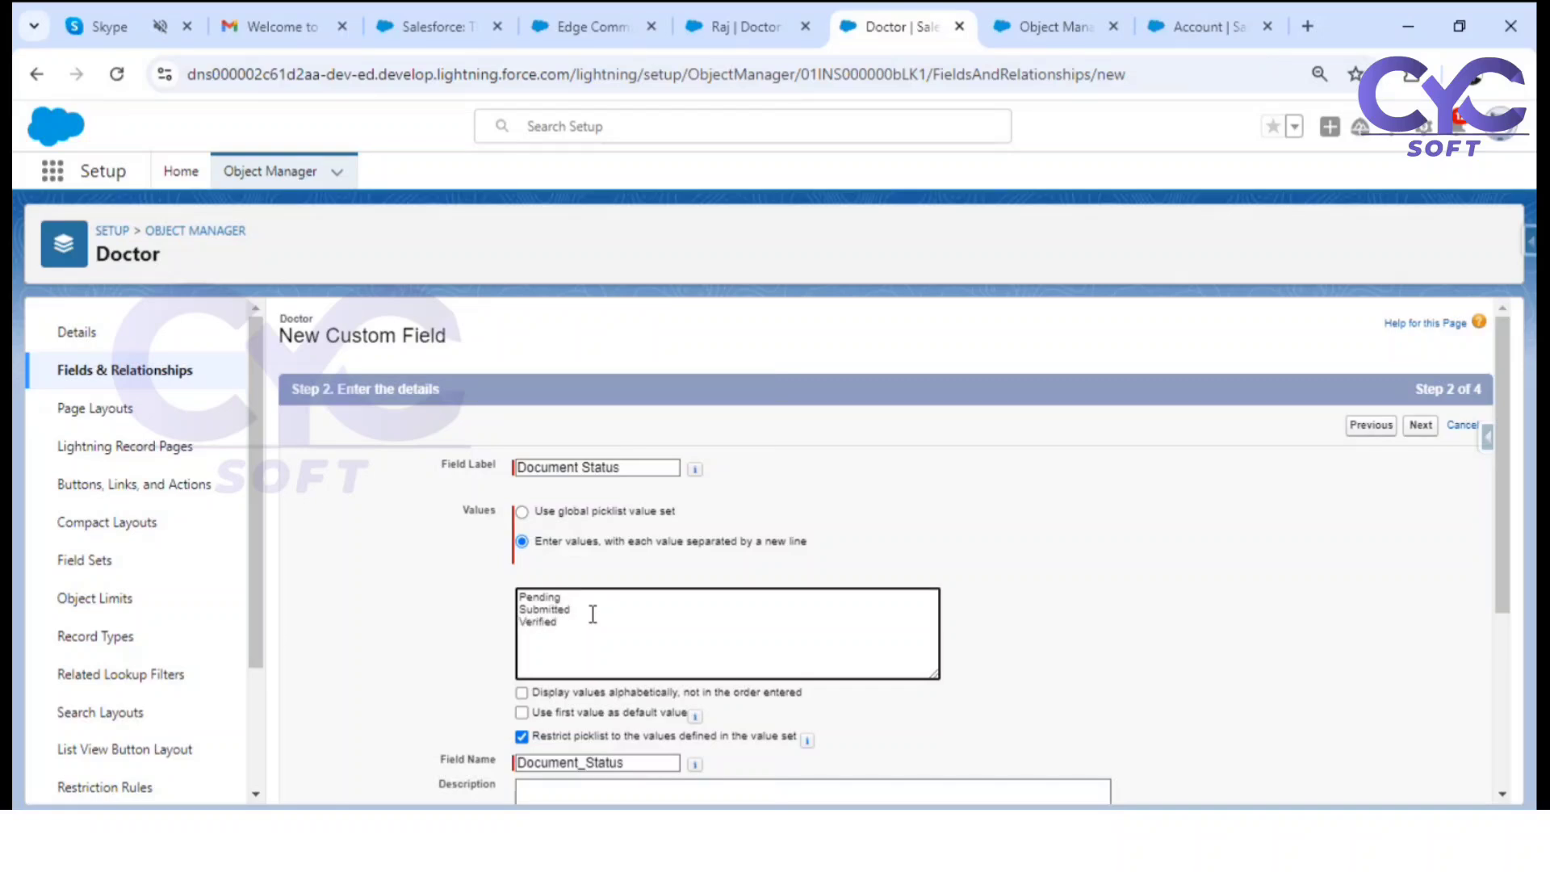
{"action": "left_click", "coordinate": [1314, 642]}
Step: Make the field visible to all profiles, save it, and start another new custom field
{"action": "scroll", "coordinate": [1119, 610], "scroll_direction": "down", "scroll_amount": 5}
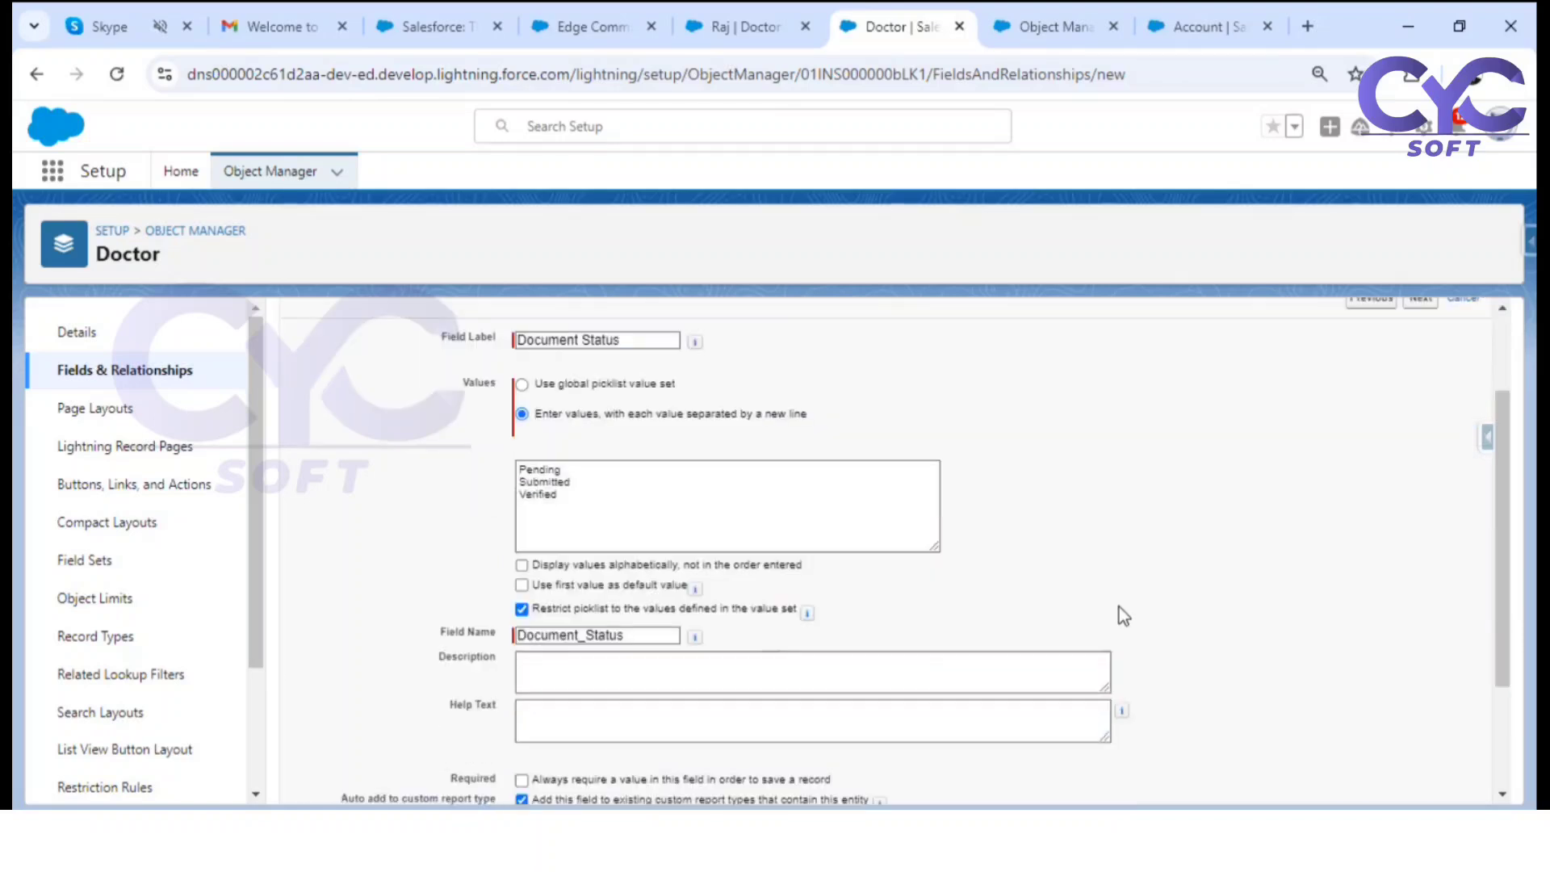
{"action": "left_click", "coordinate": [1421, 783]}
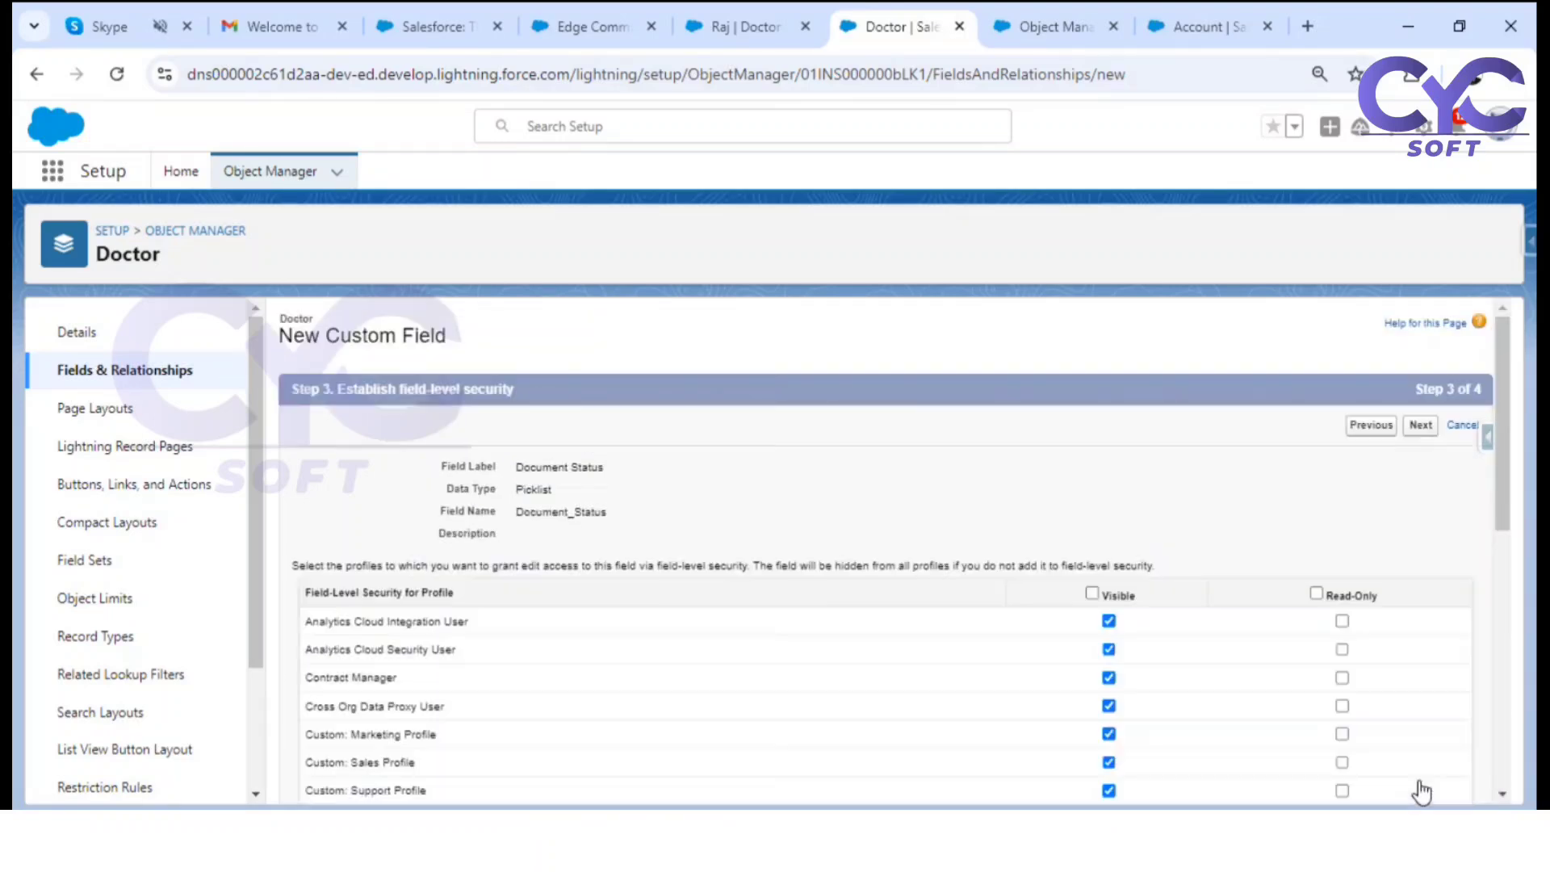
{"action": "left_click", "coordinate": [1091, 593]}
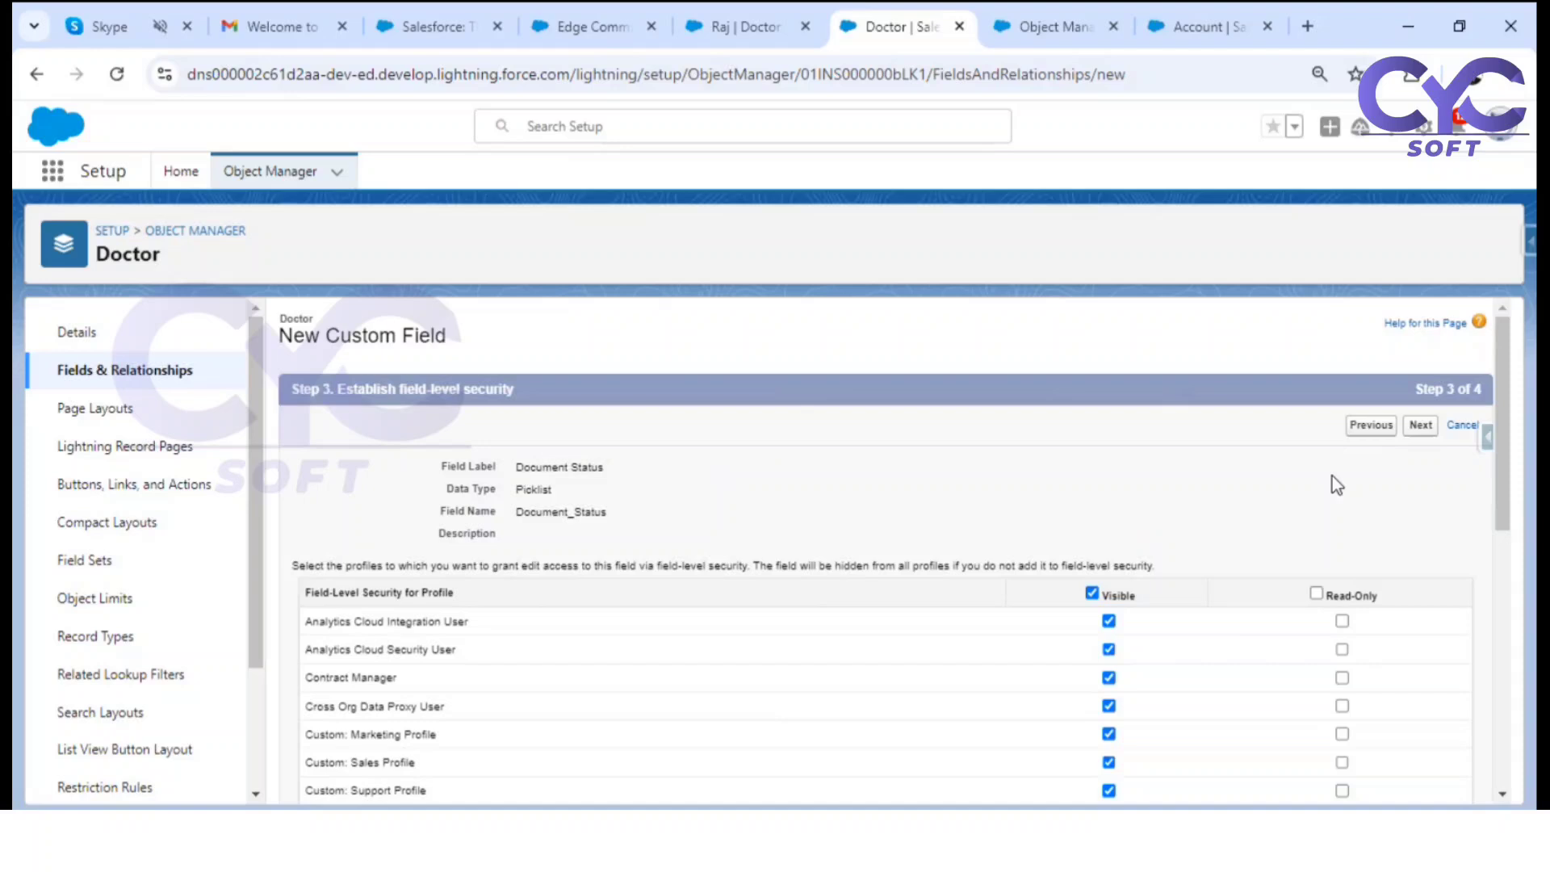
{"action": "left_click", "coordinate": [1414, 426]}
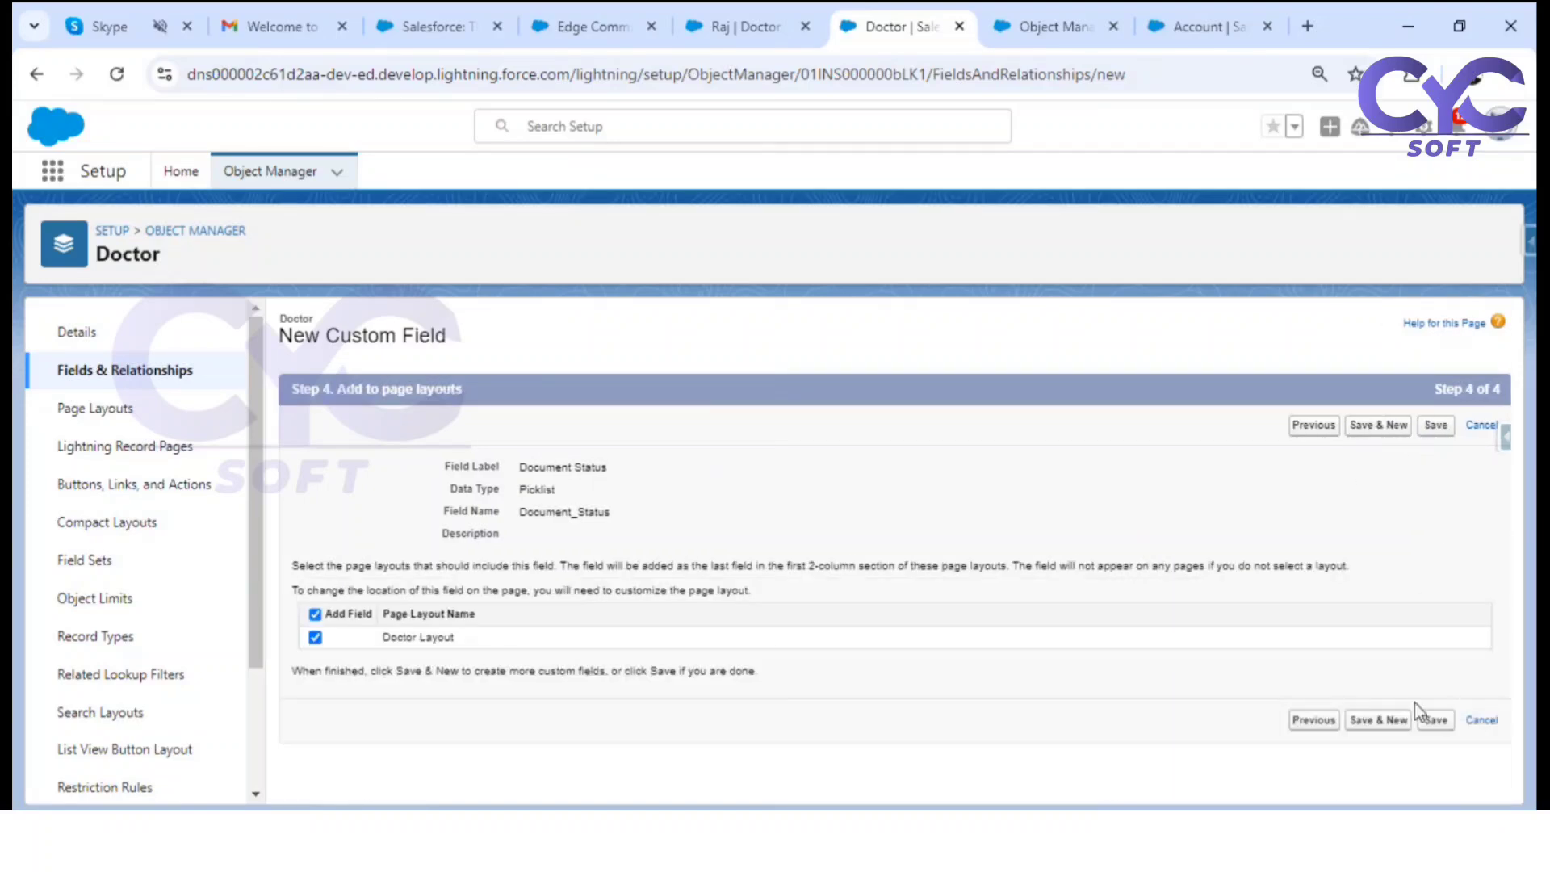
{"action": "left_click", "coordinate": [1438, 721]}
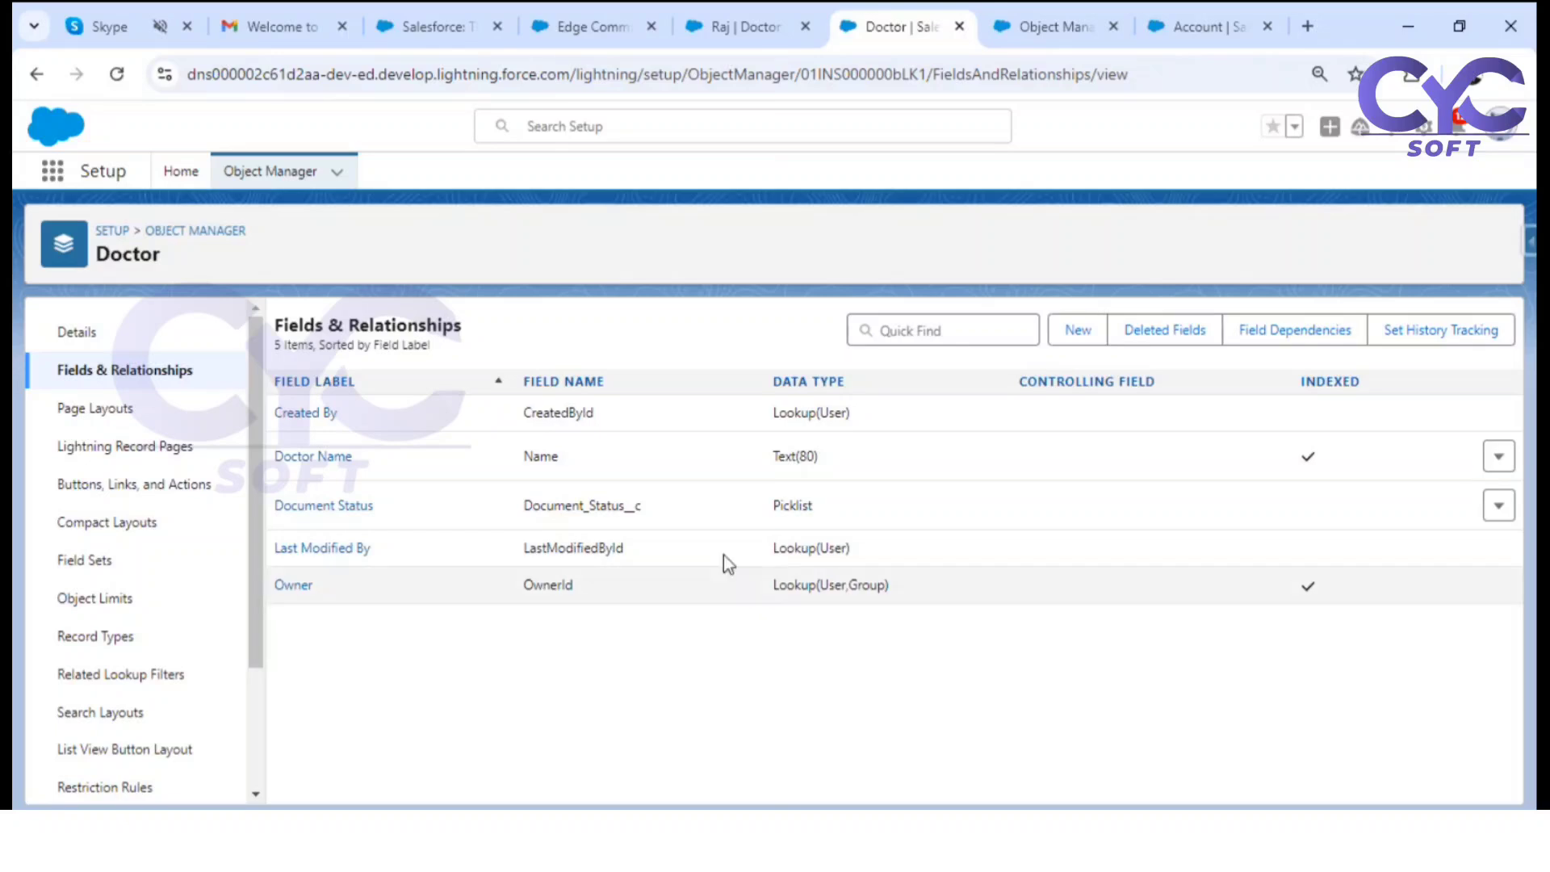
{"action": "left_click", "coordinate": [1080, 332]}
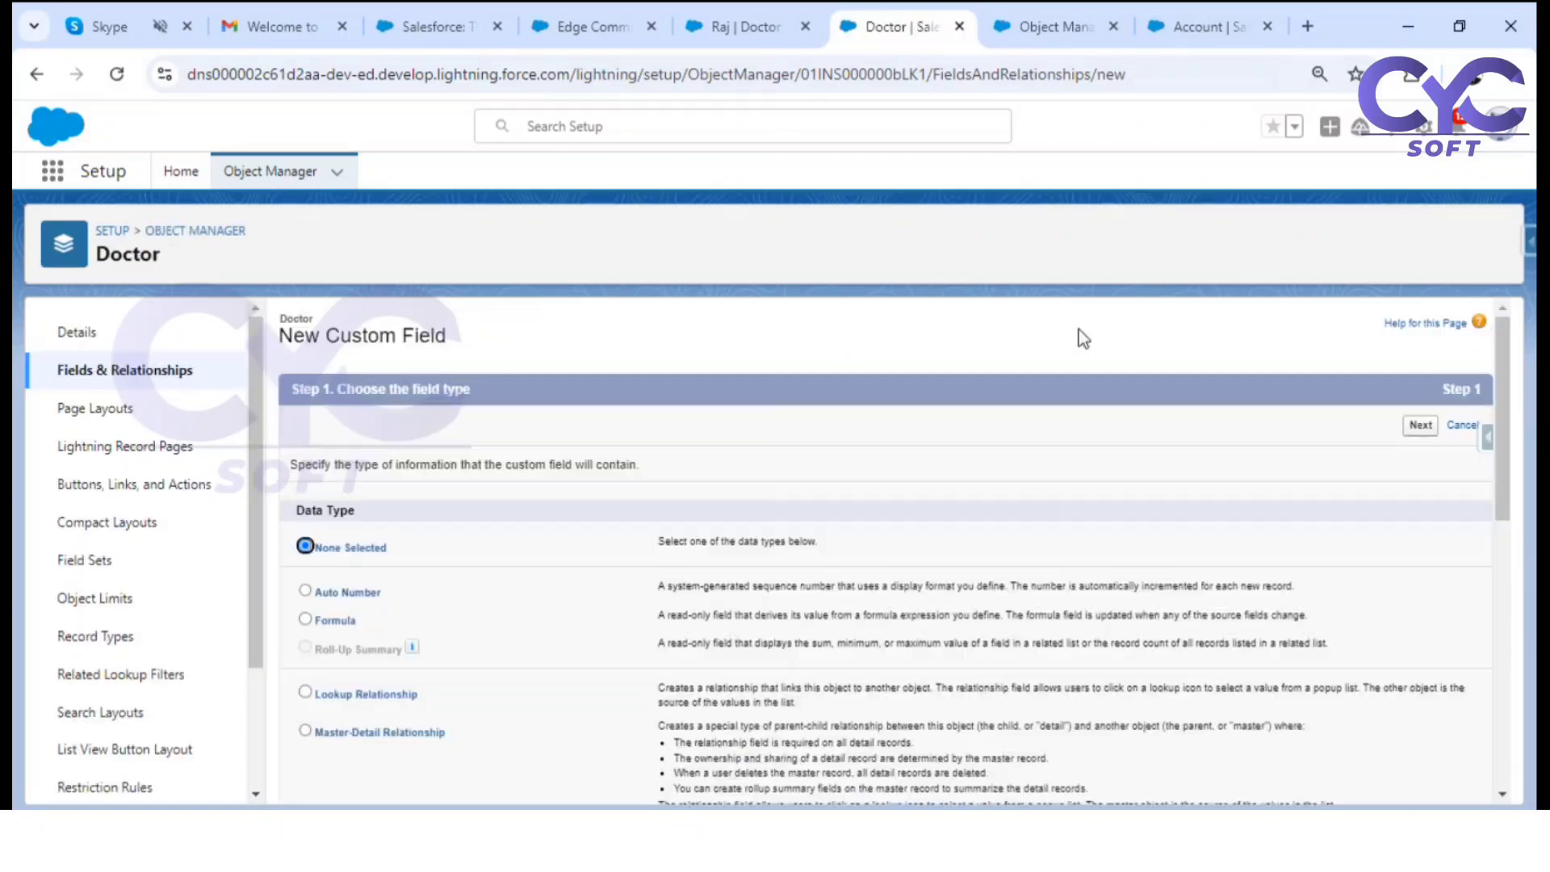
{"action": "scroll", "coordinate": [448, 594], "scroll_direction": "down", "scroll_amount": 4}
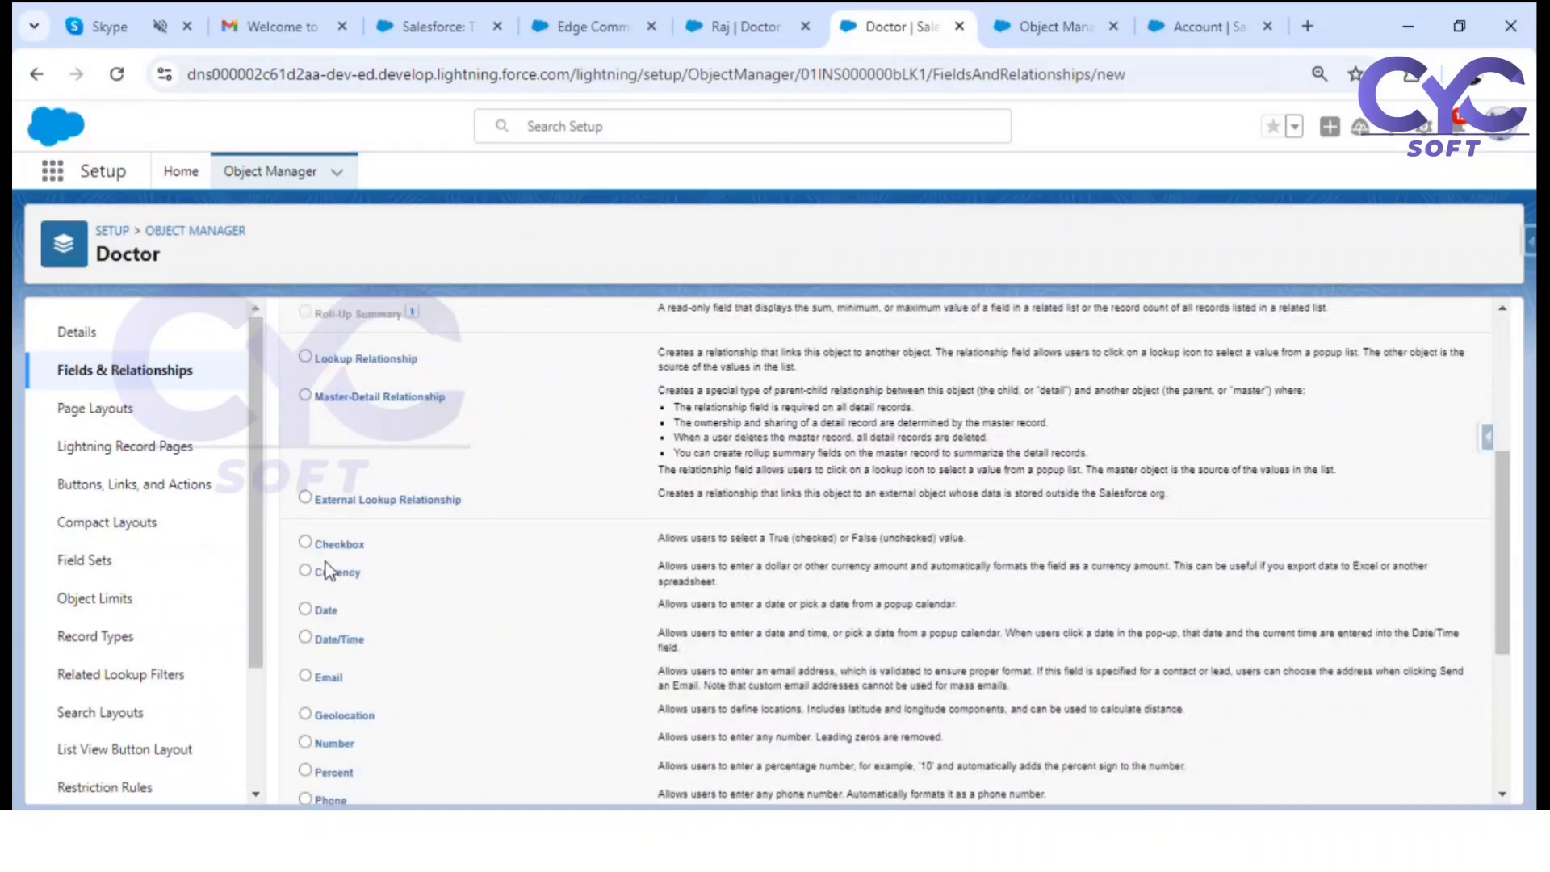
Step: Choose Checkbox as the field type and label it 'Document Submitted'
{"action": "left_click", "coordinate": [303, 542]}
{"action": "scroll", "coordinate": [805, 633], "scroll_direction": "up", "scroll_amount": 4}
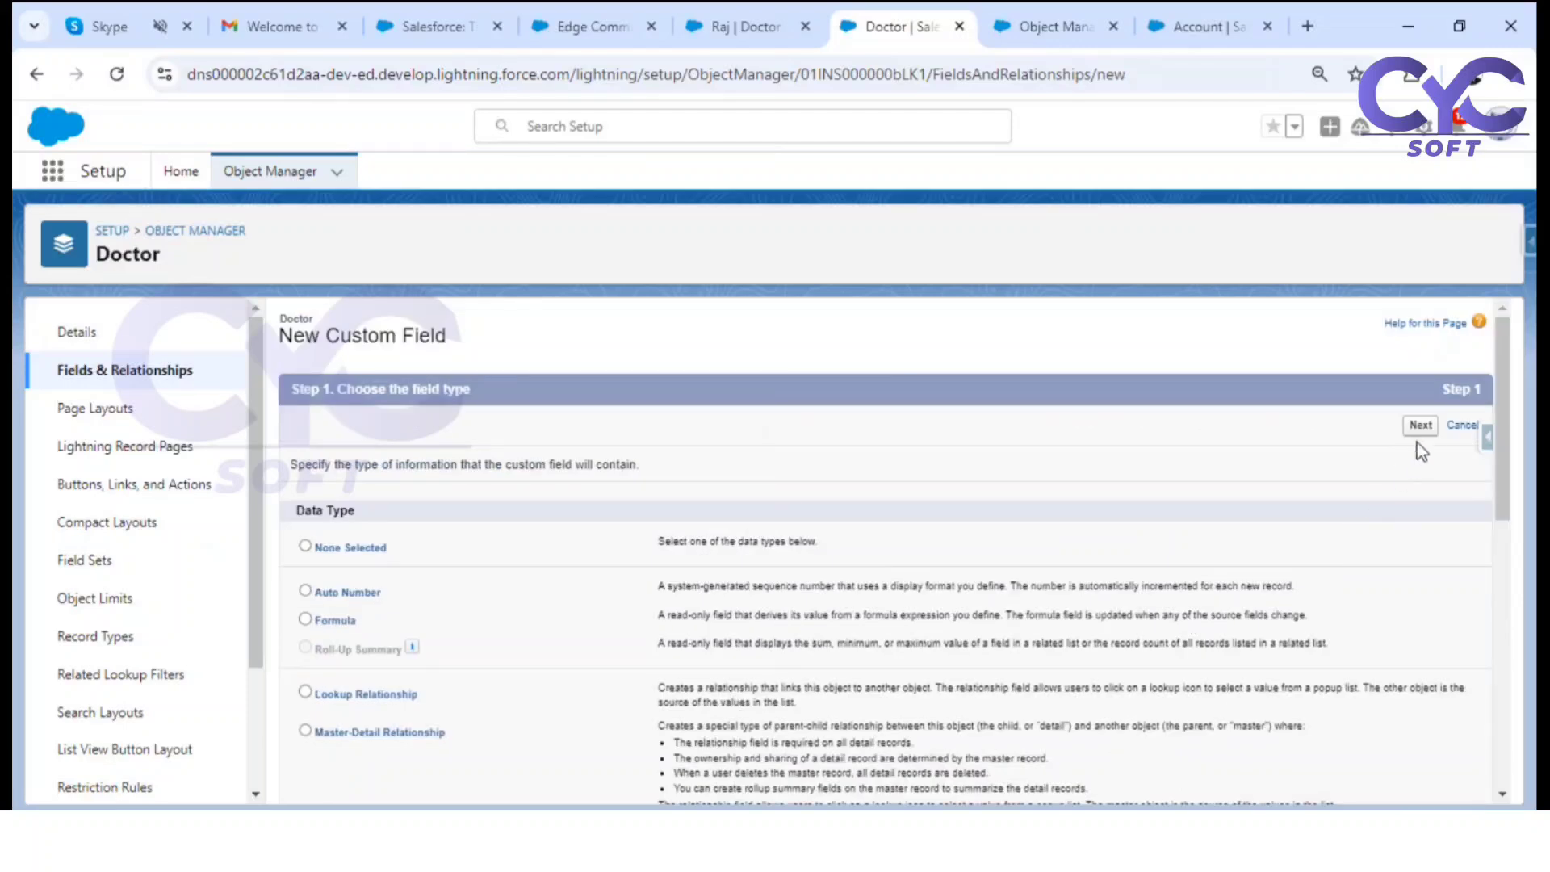
{"action": "left_click", "coordinate": [1420, 425]}
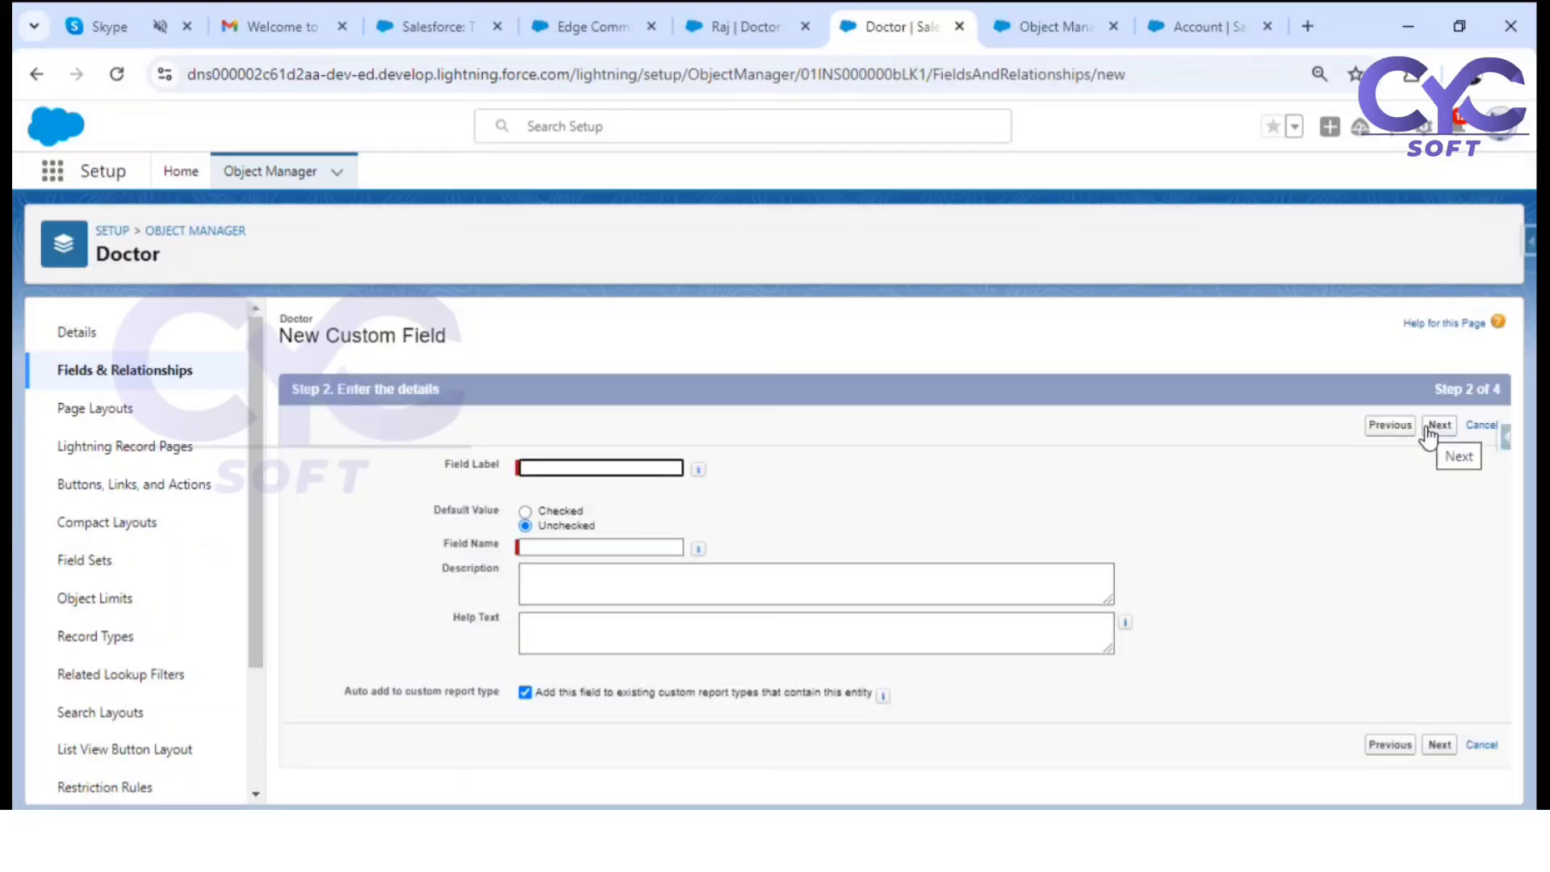
{"action": "left_click", "coordinate": [595, 468]}
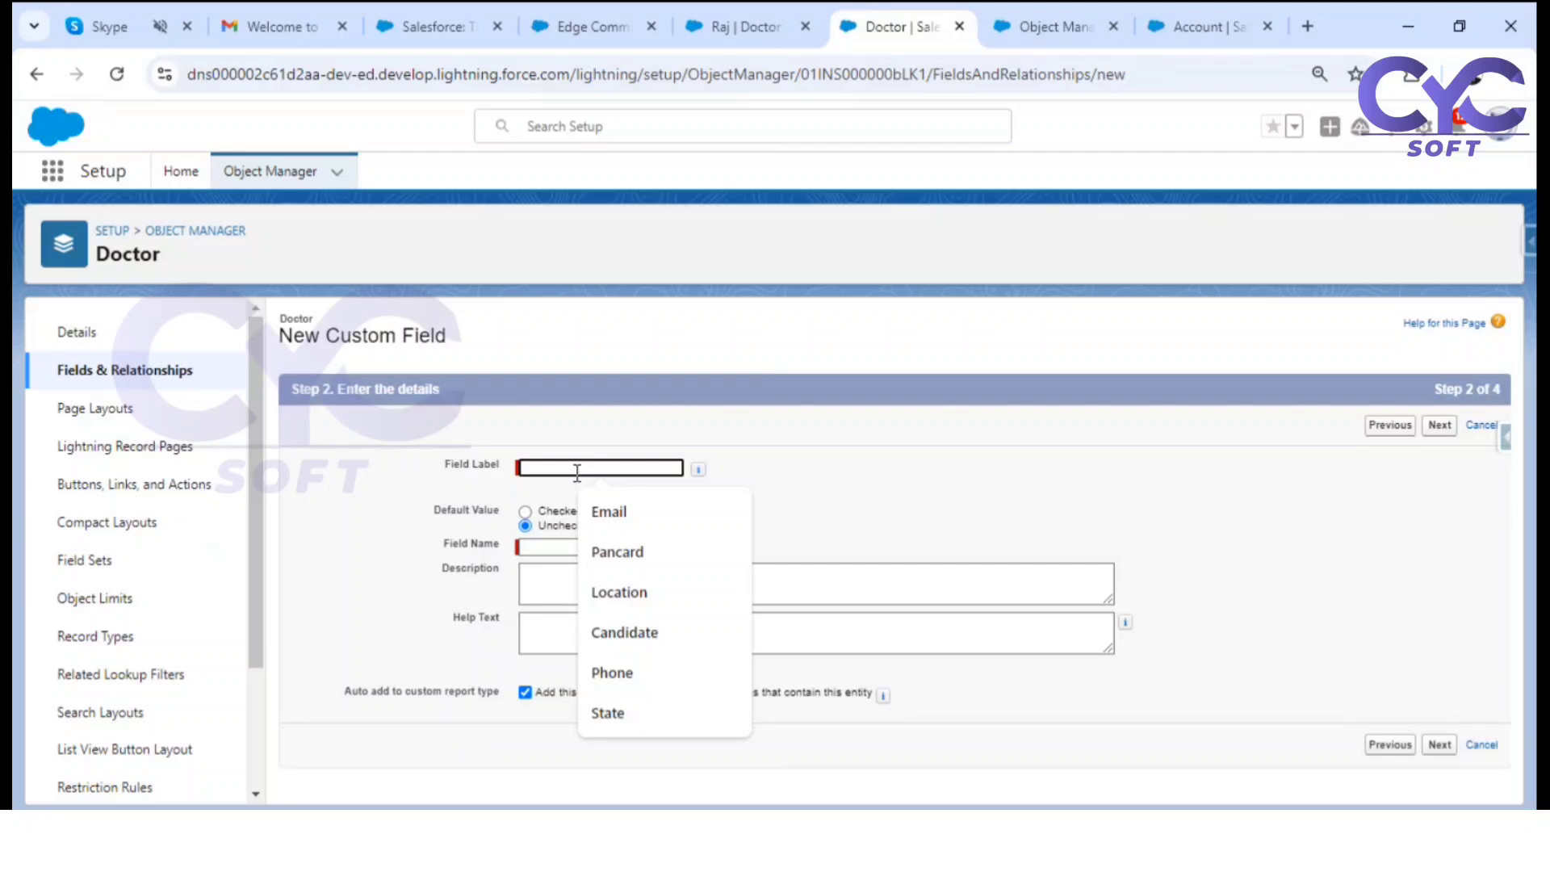
{"action": "type", "text": "Do"}
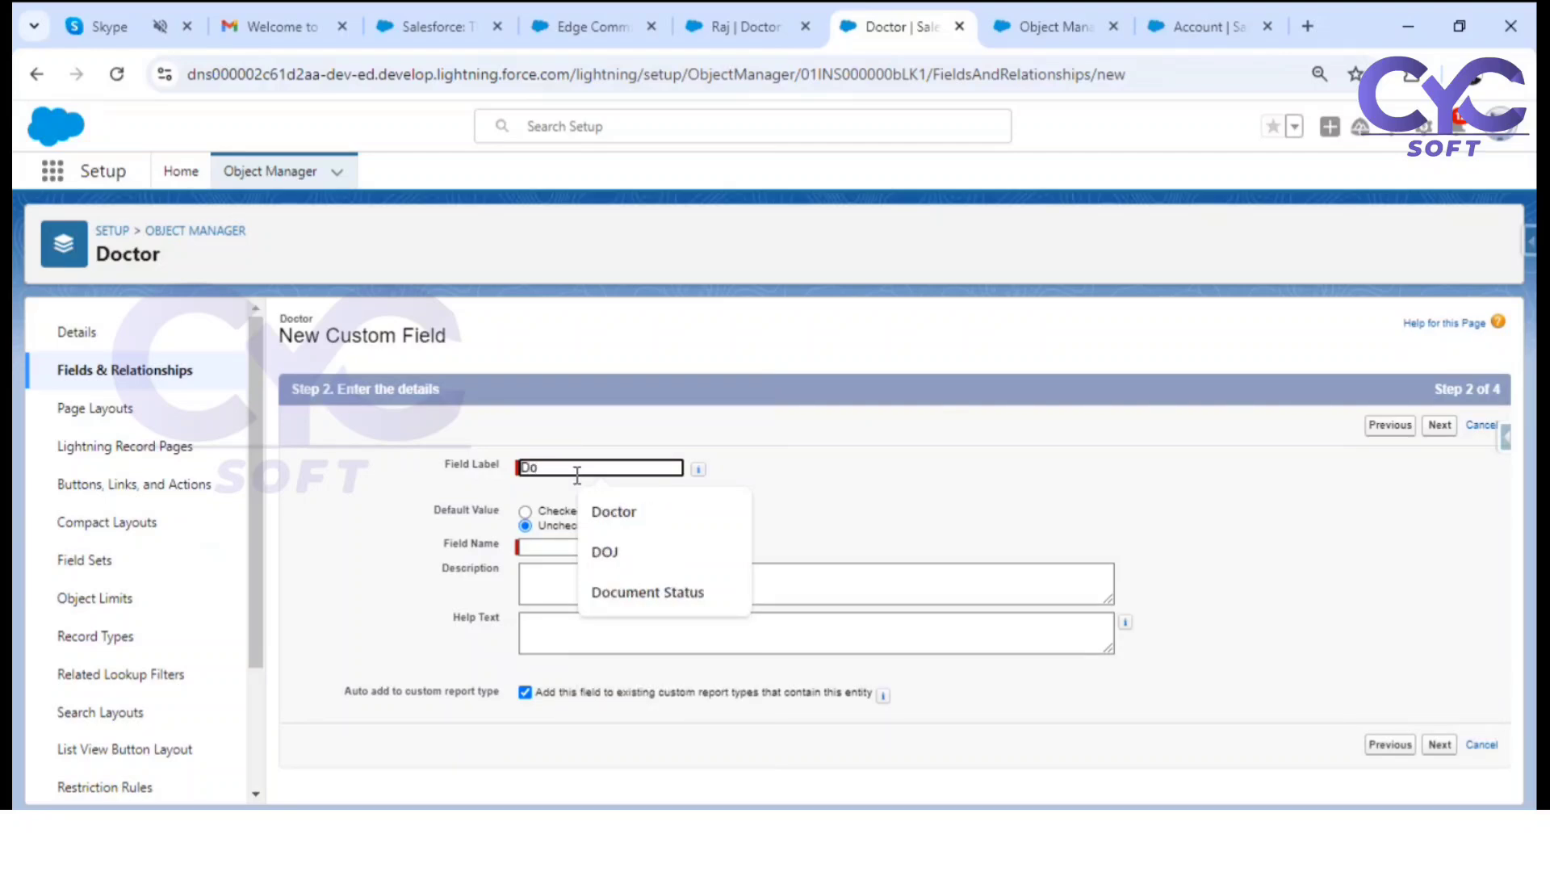
{"action": "type", "text": "cument S"}
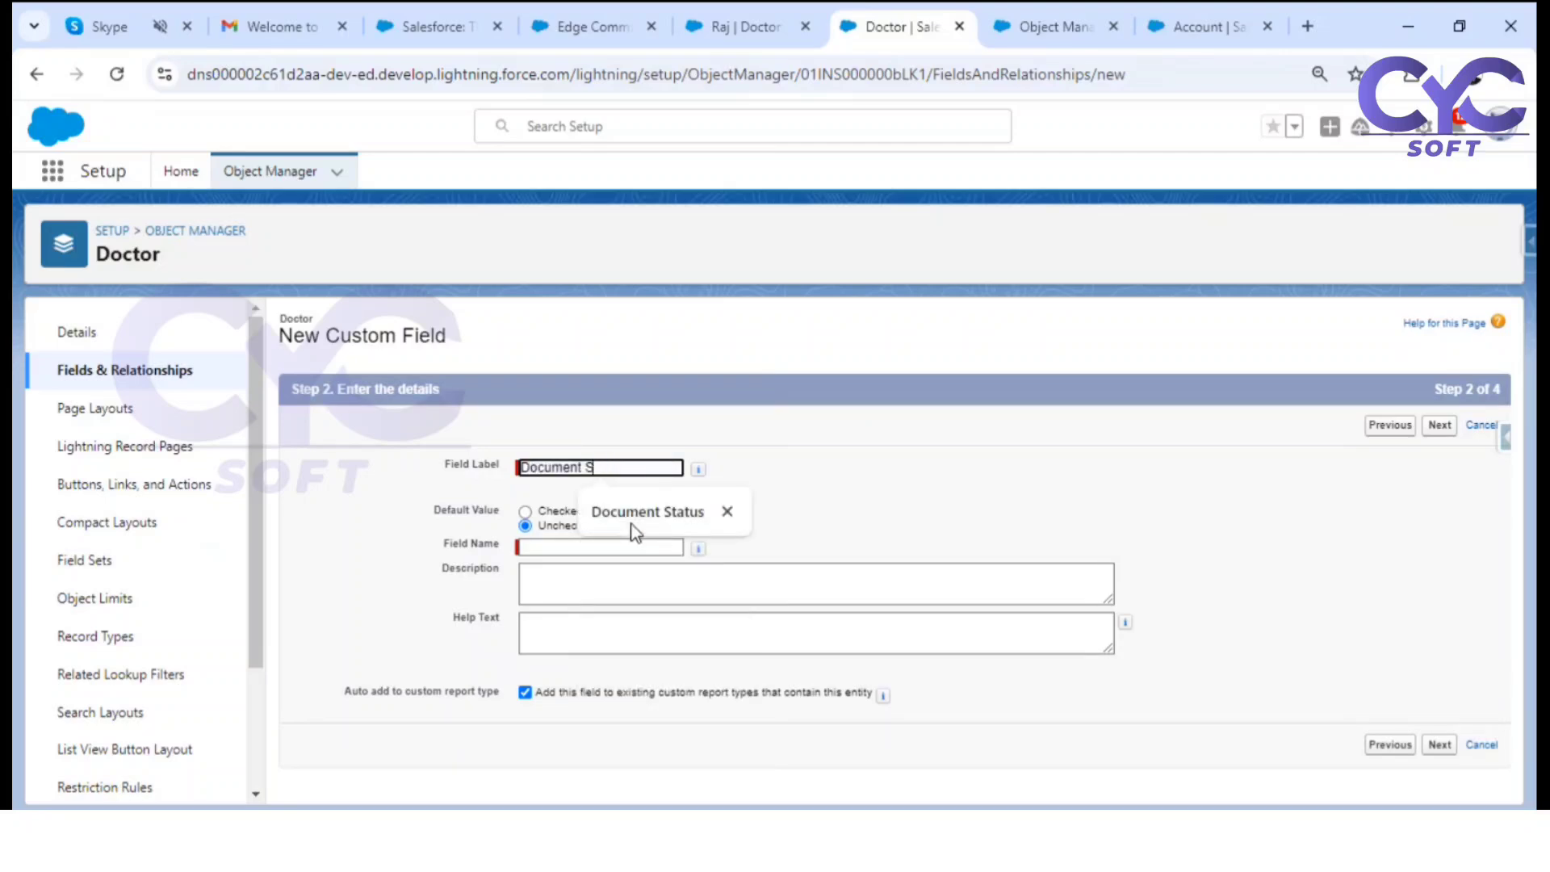
{"action": "type", "text": "ta Required"}
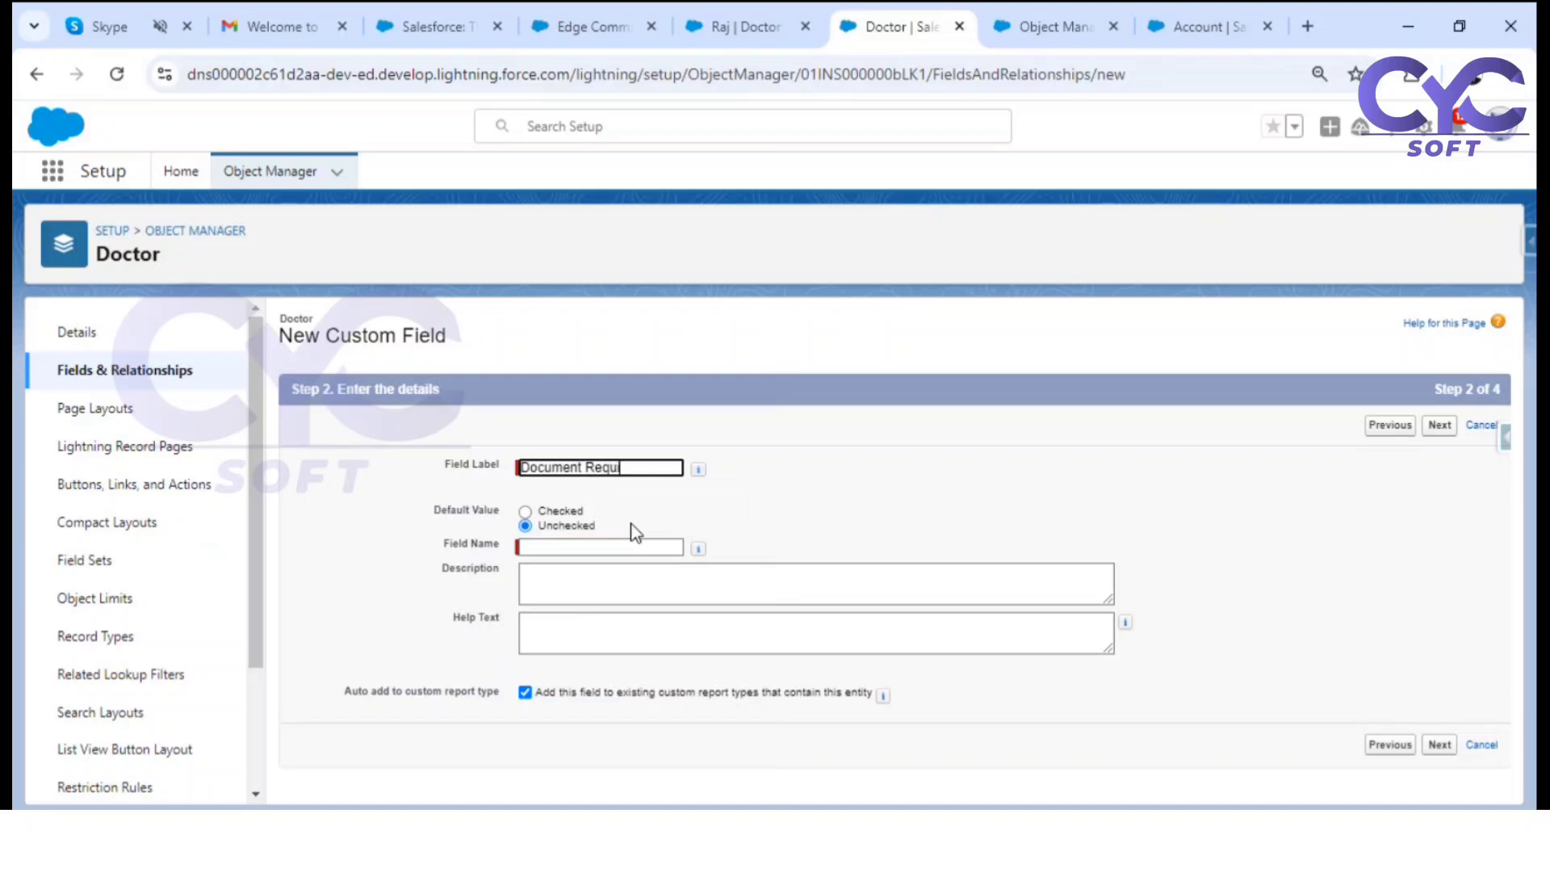
{"action": "left_click", "coordinate": [861, 476]}
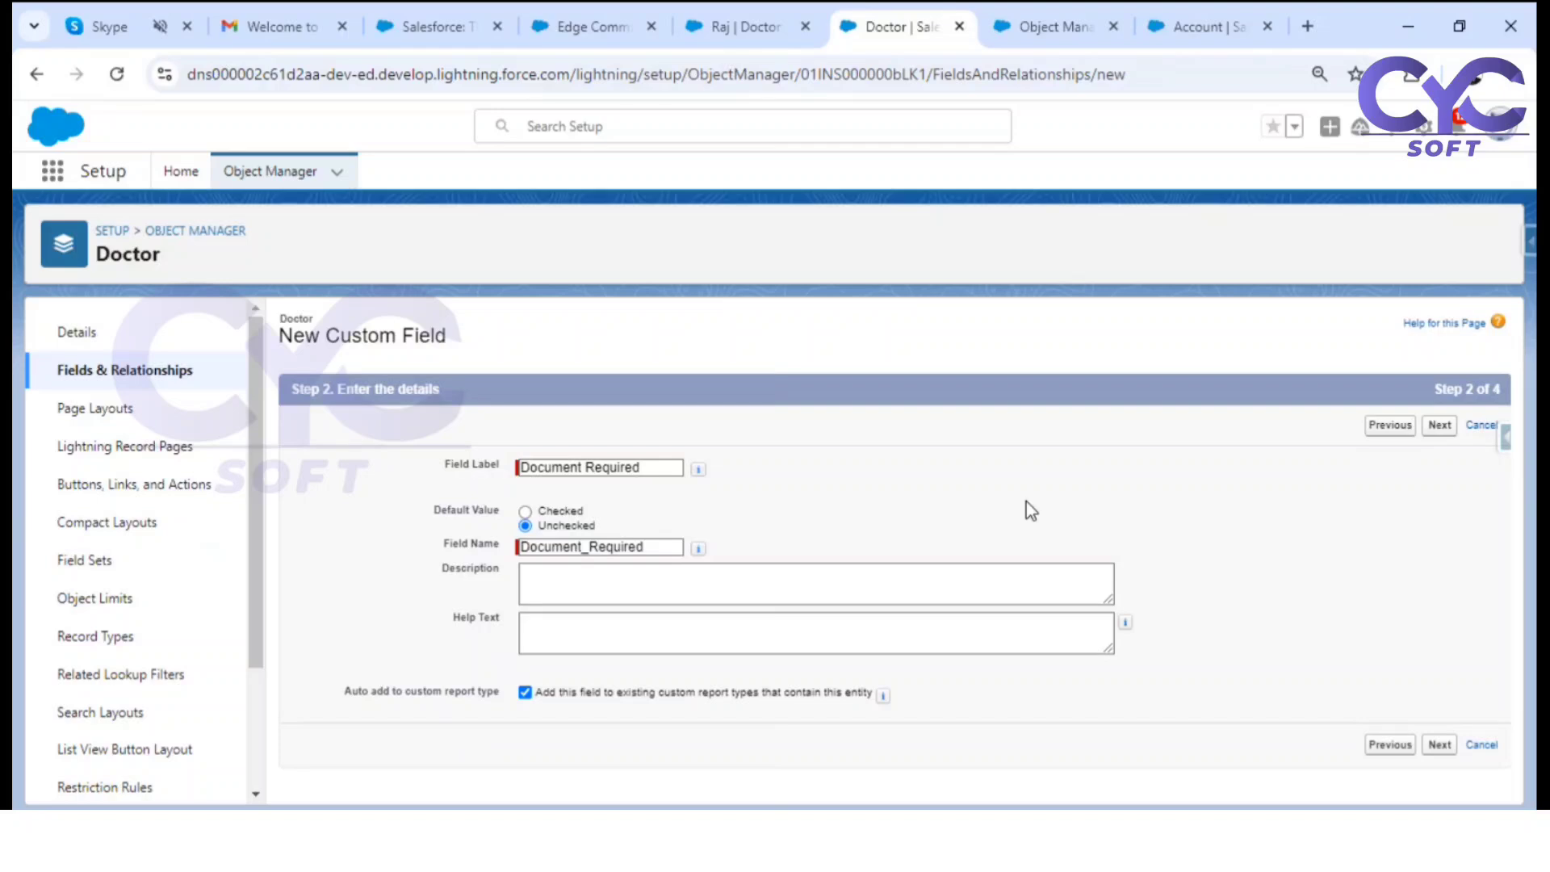
{"action": "double_click", "coordinate": [613, 467]}
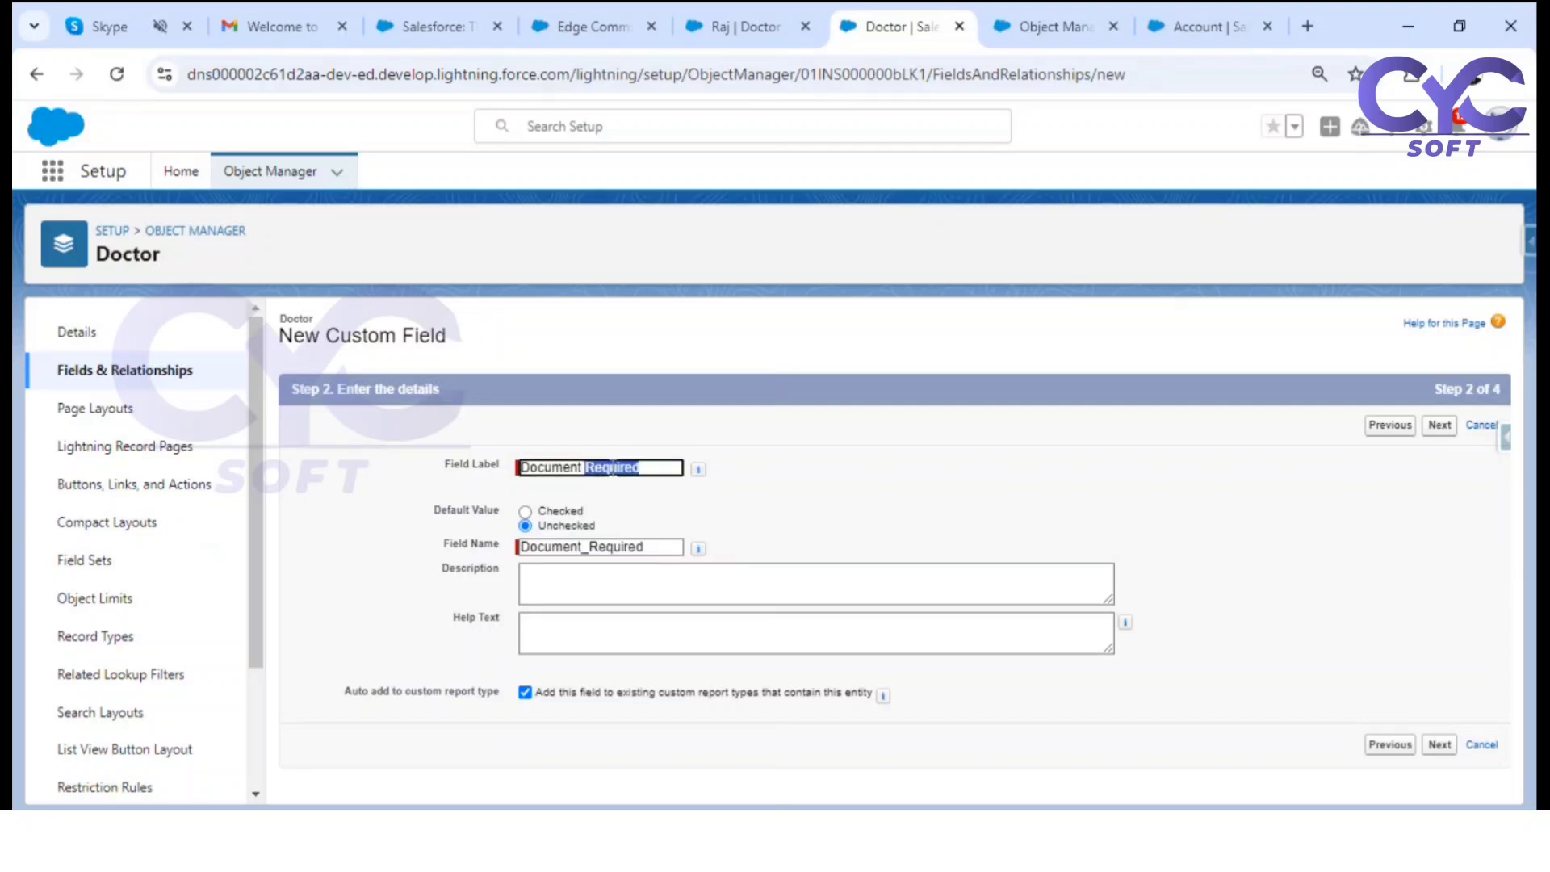
{"action": "type", "text": "Submitt"}
{"action": "left_click", "coordinate": [796, 469]}
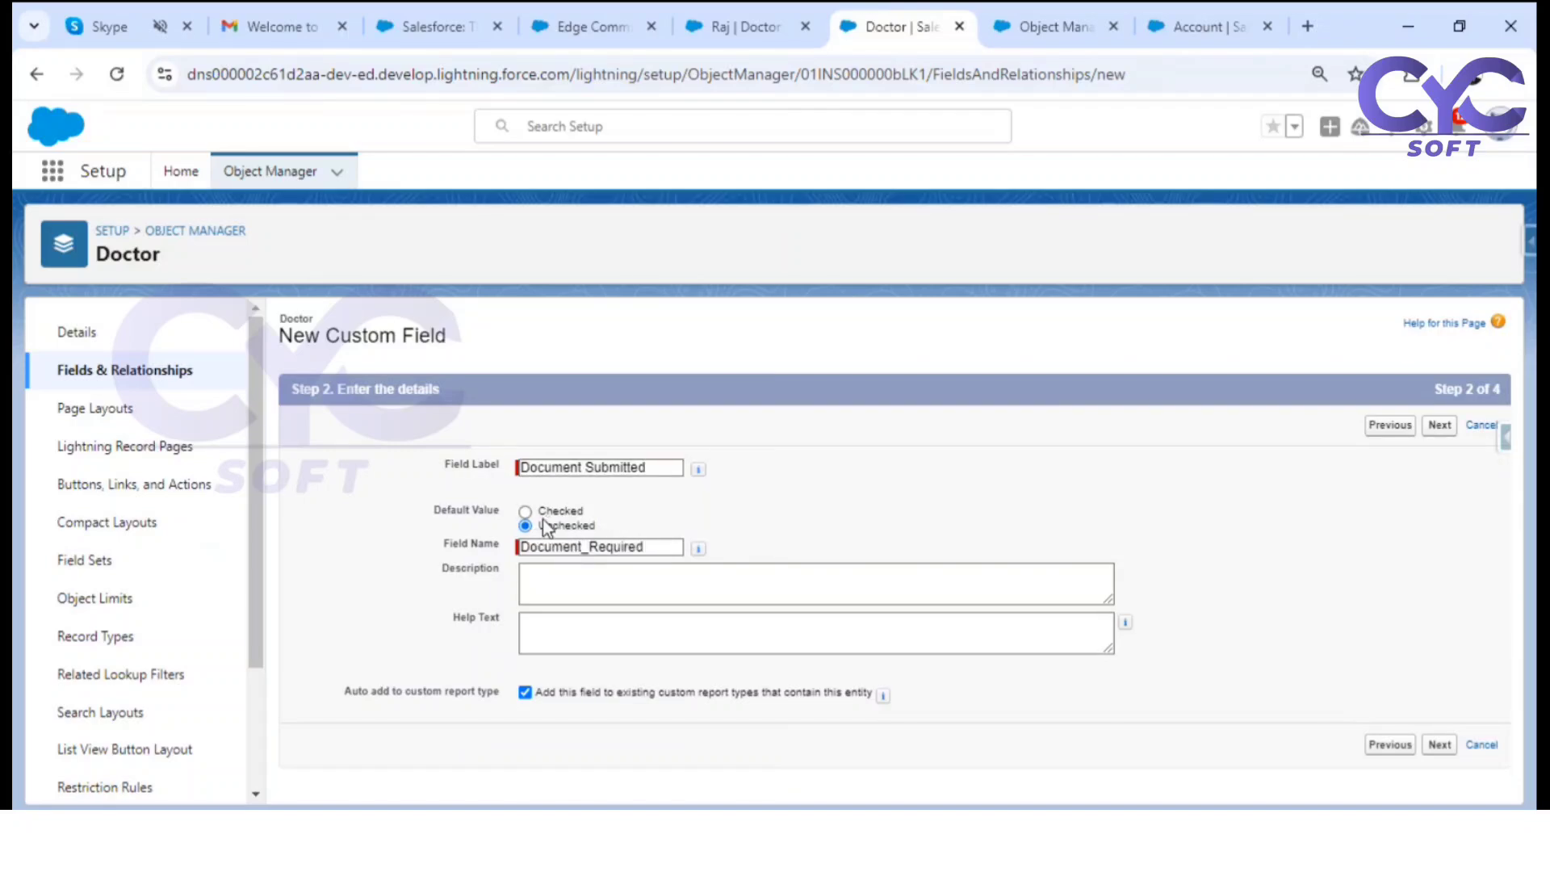
Step: Accept the default security and layout settings, then Save & New
{"action": "left_click", "coordinate": [1441, 747]}
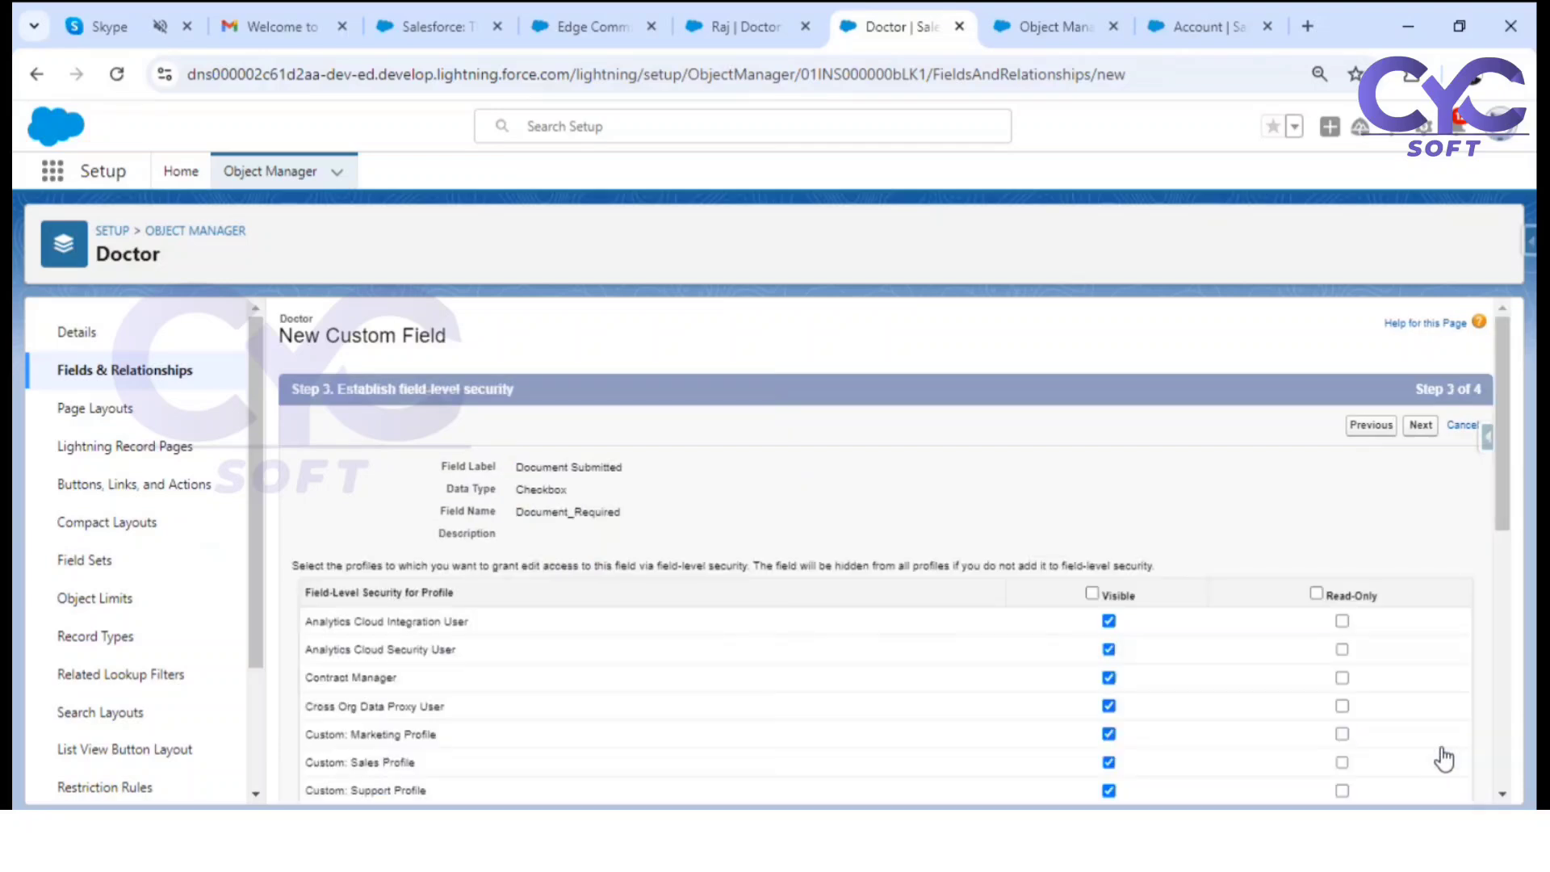
{"action": "left_click", "coordinate": [1433, 426]}
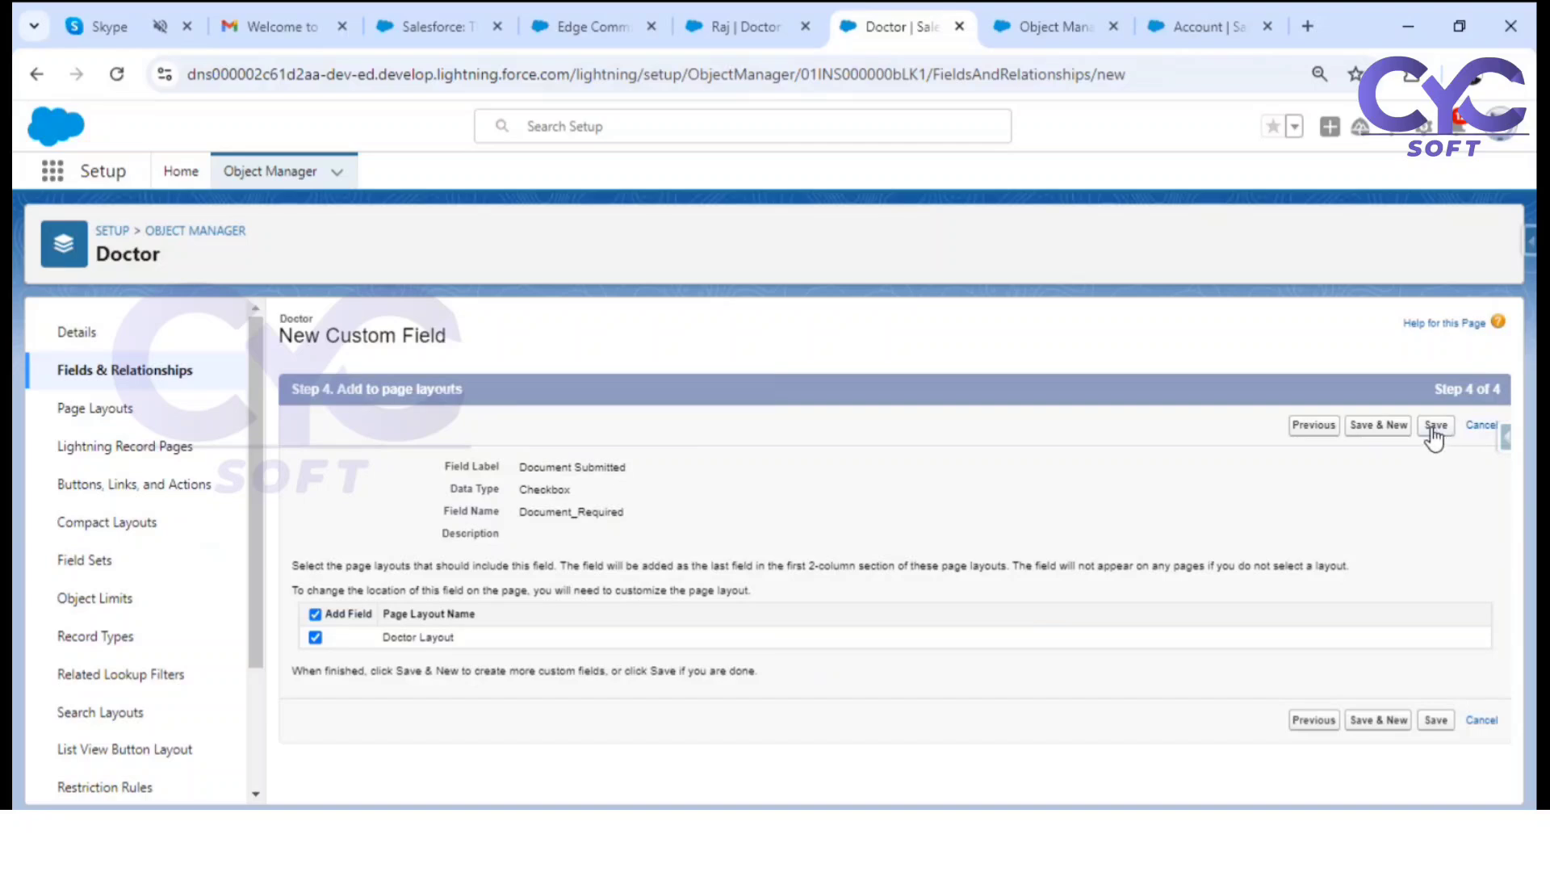
{"action": "left_click", "coordinate": [1397, 428]}
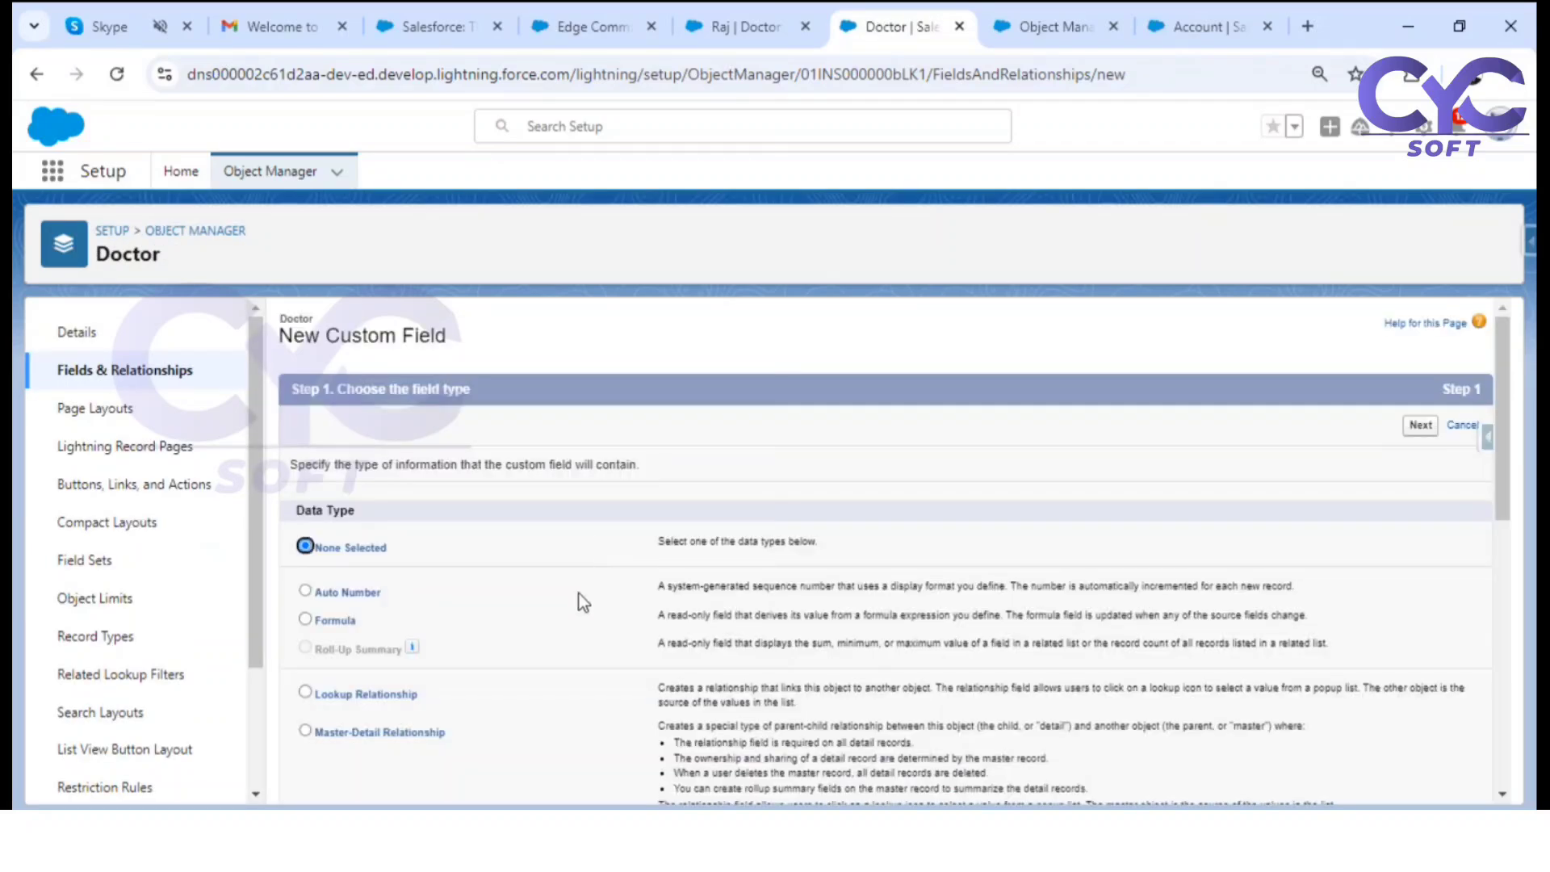
Step: Choose the Checkbox field type and label the new field 'Document Verified' (Document_Verified__c)
{"action": "scroll", "coordinate": [326, 696], "scroll_direction": "down", "scroll_amount": 3}
{"action": "left_click", "coordinate": [306, 654]}
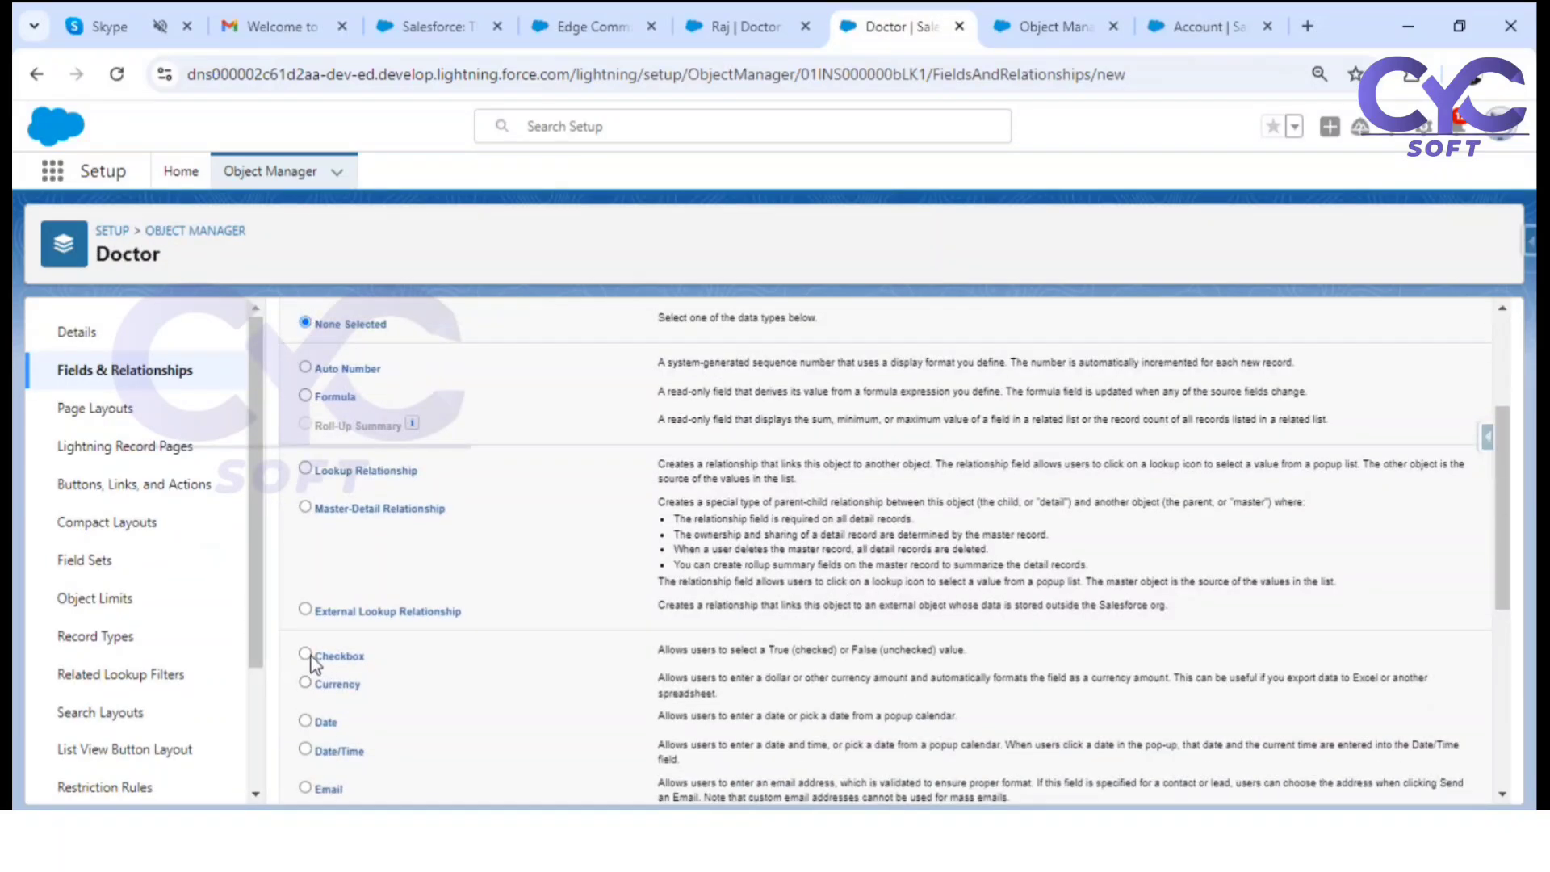
{"action": "scroll", "coordinate": [941, 564], "scroll_direction": "up", "scroll_amount": 3}
{"action": "left_click", "coordinate": [1418, 428]}
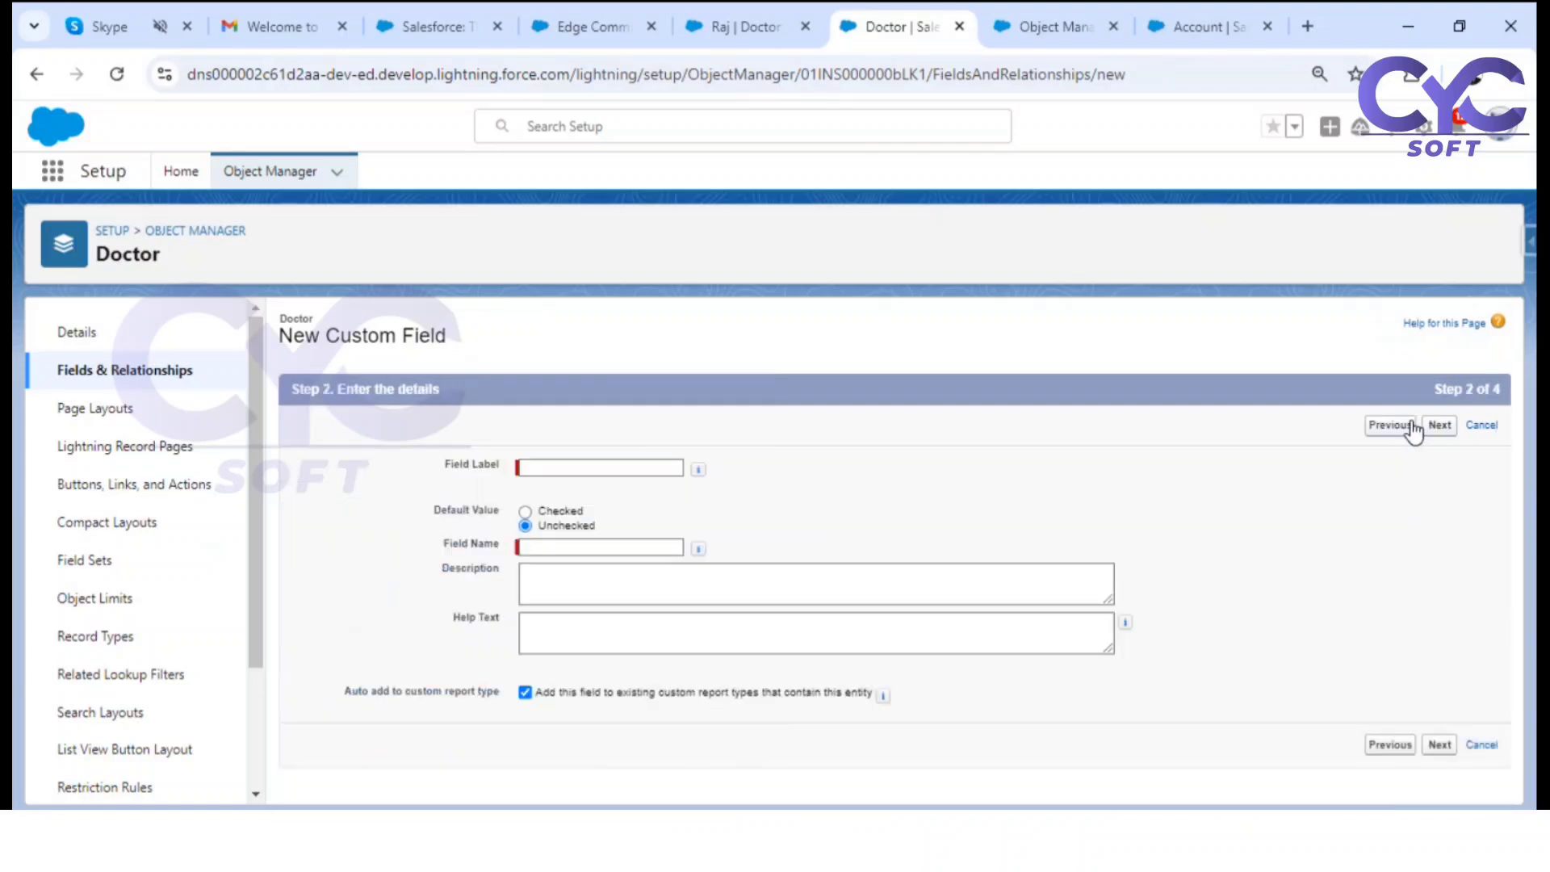
{"action": "left_click", "coordinate": [565, 469]}
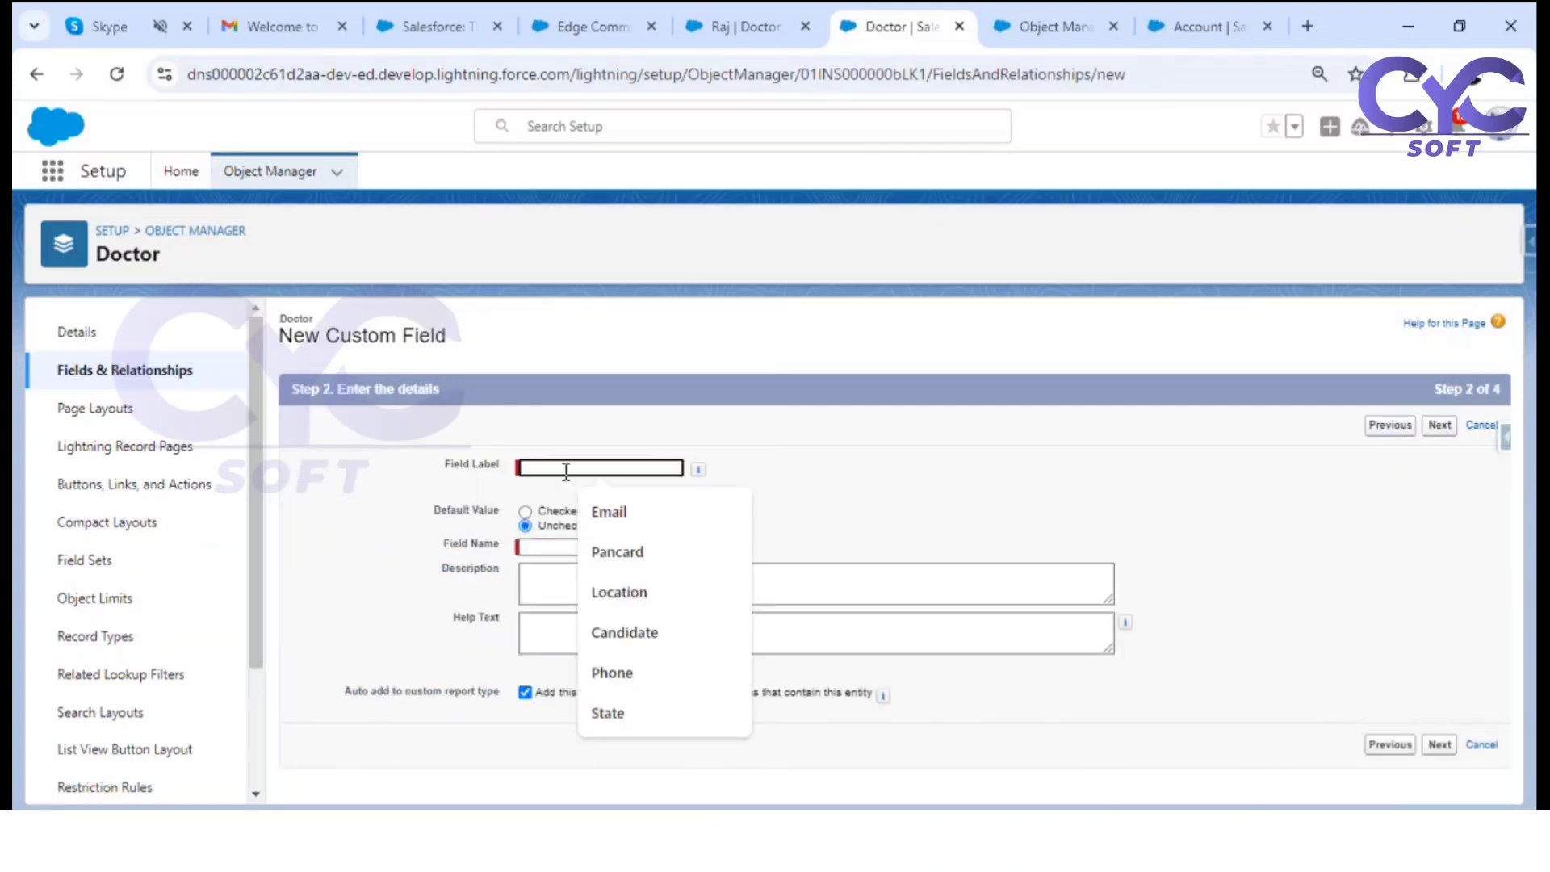
{"action": "type", "text": "Document Submitted"}
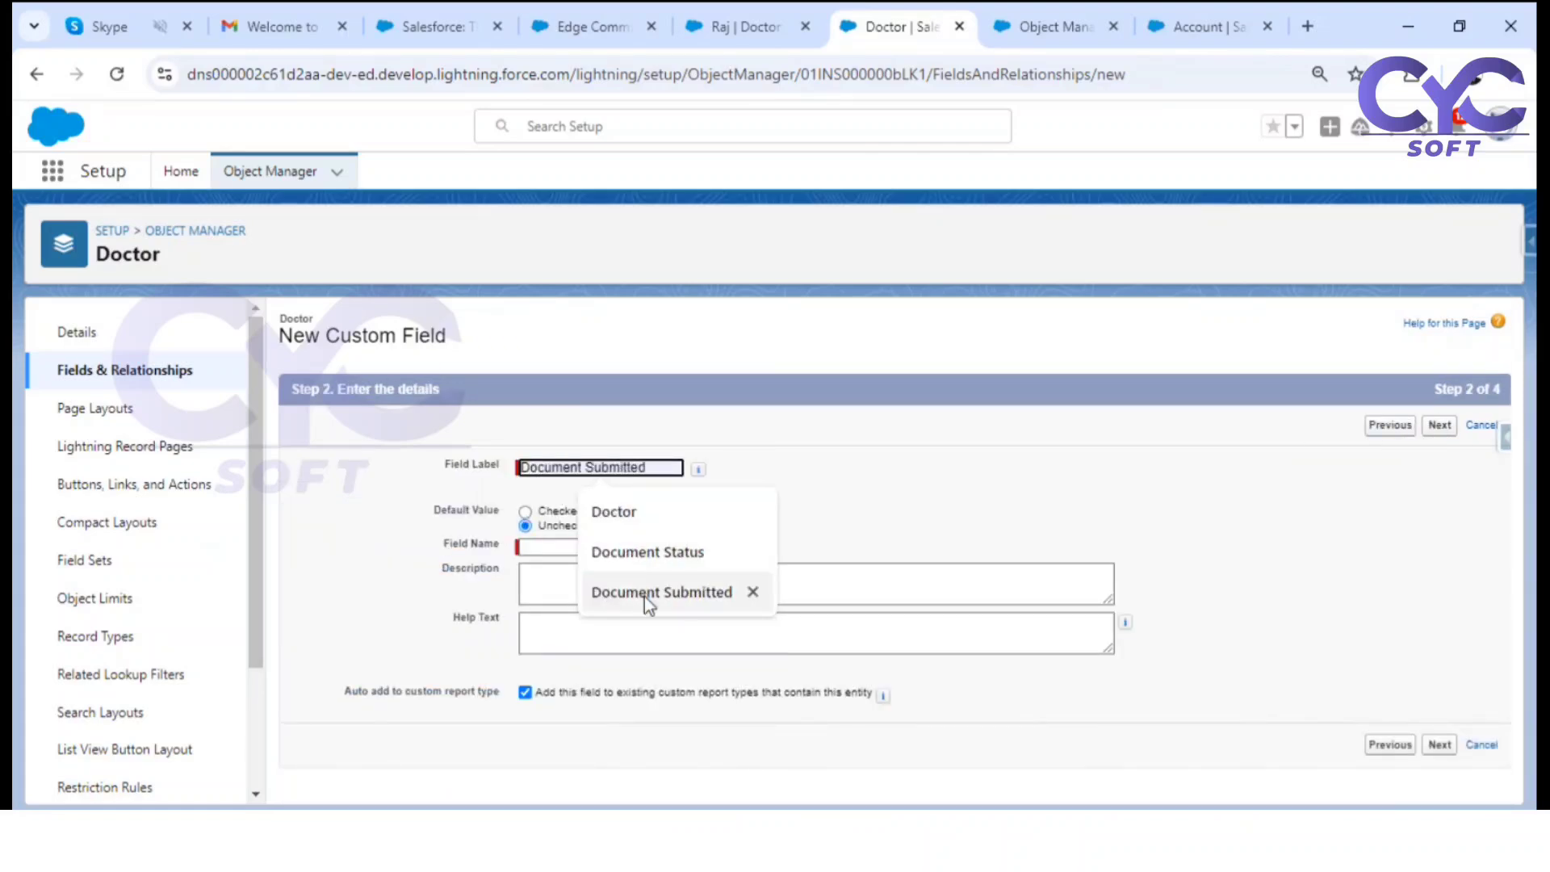
{"action": "left_click", "coordinate": [644, 598]}
{"action": "key", "text": "BackSpace"}
{"action": "key", "text": "BackSpace"}
{"action": "key", "text": "BackSpace"}
{"action": "key", "text": "BackSpace"}
{"action": "key", "text": "BackSpace"}
{"action": "key", "text": "BackSpace"}
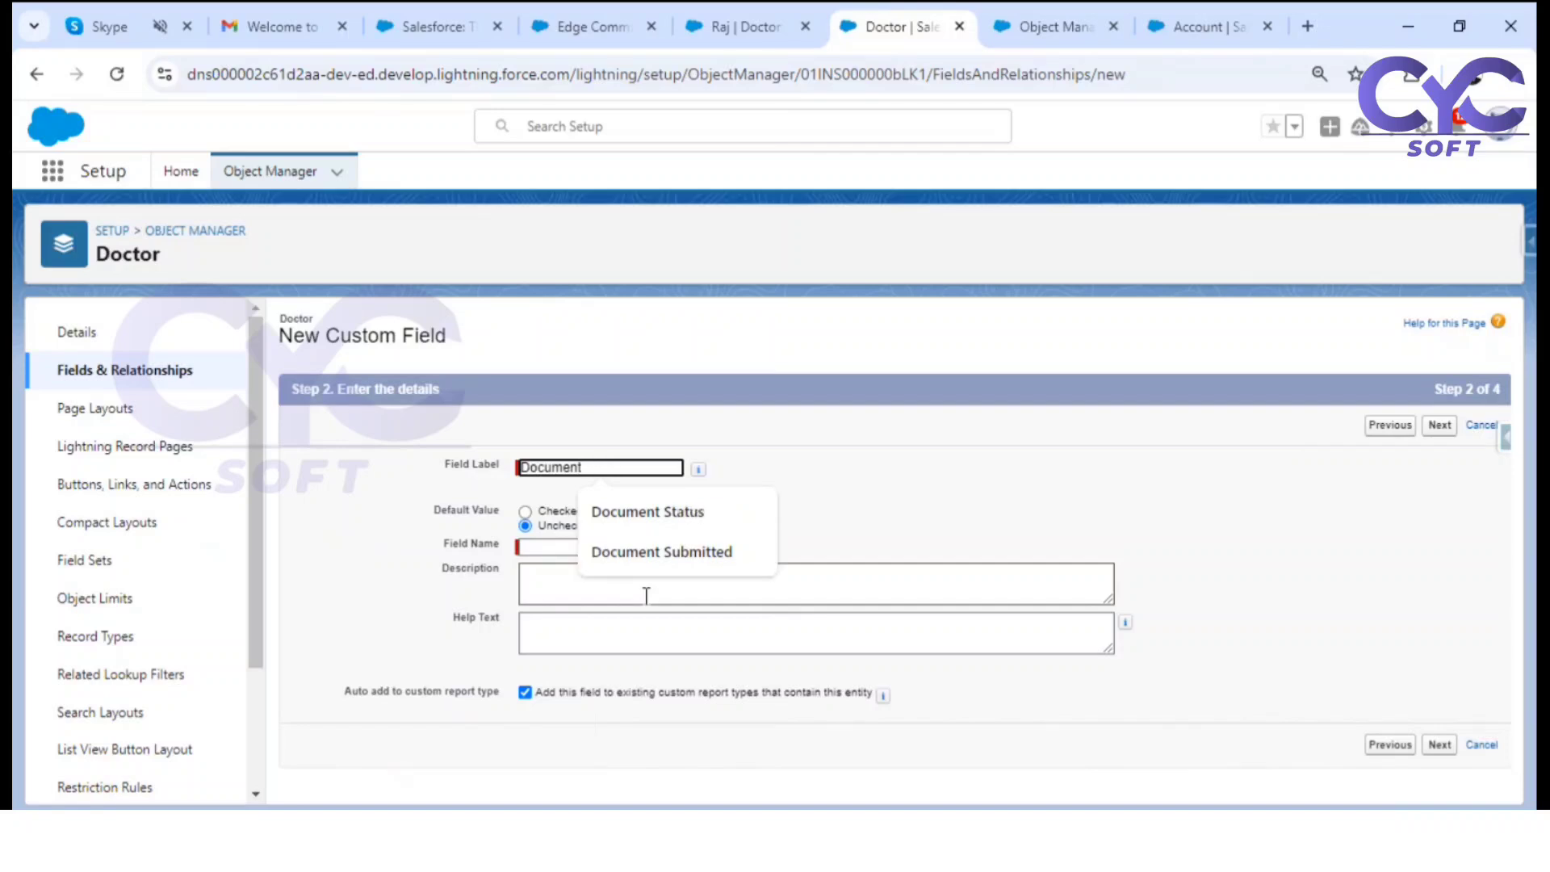
{"action": "type", "text": "Verified"}
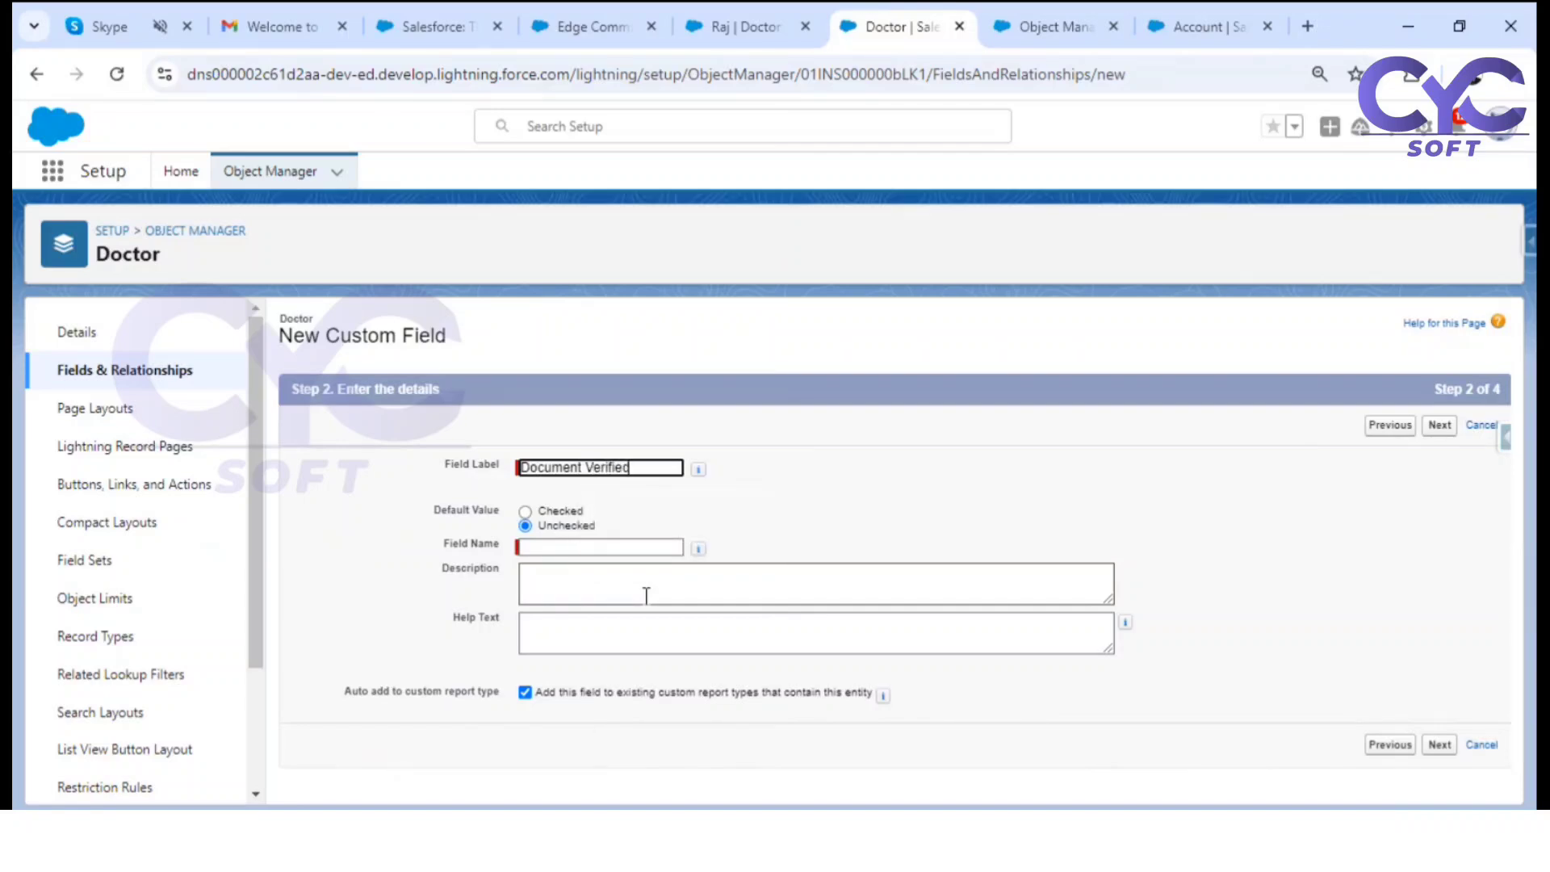
{"action": "left_click", "coordinate": [778, 516]}
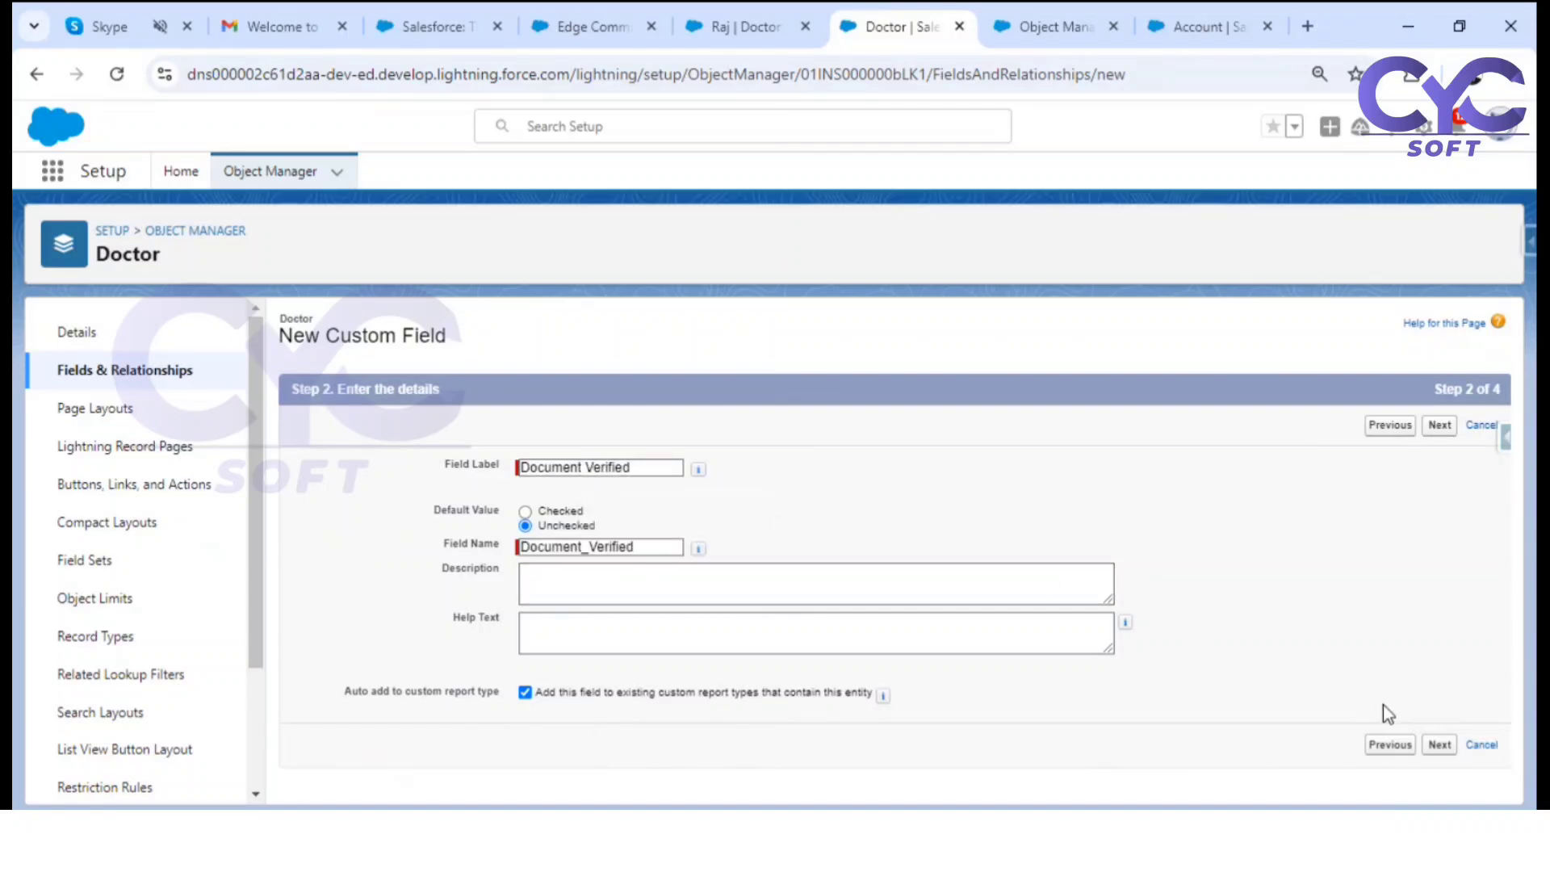
Step: Keep the default field-level security and page layouts, and save the Document Verified field
{"action": "left_click", "coordinate": [1439, 745]}
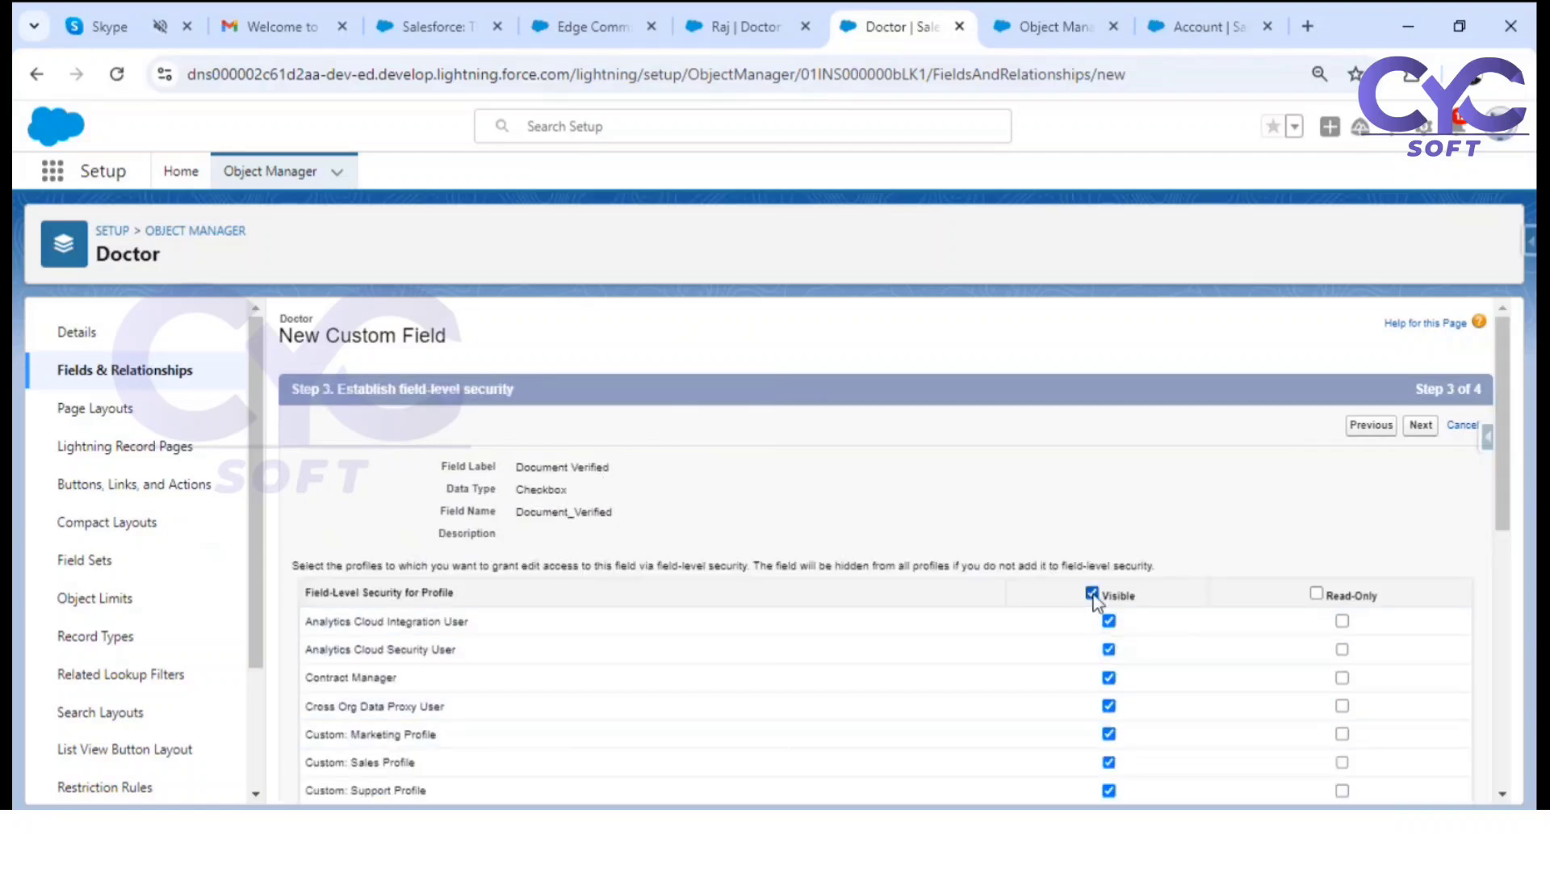
{"action": "left_click", "coordinate": [1420, 426]}
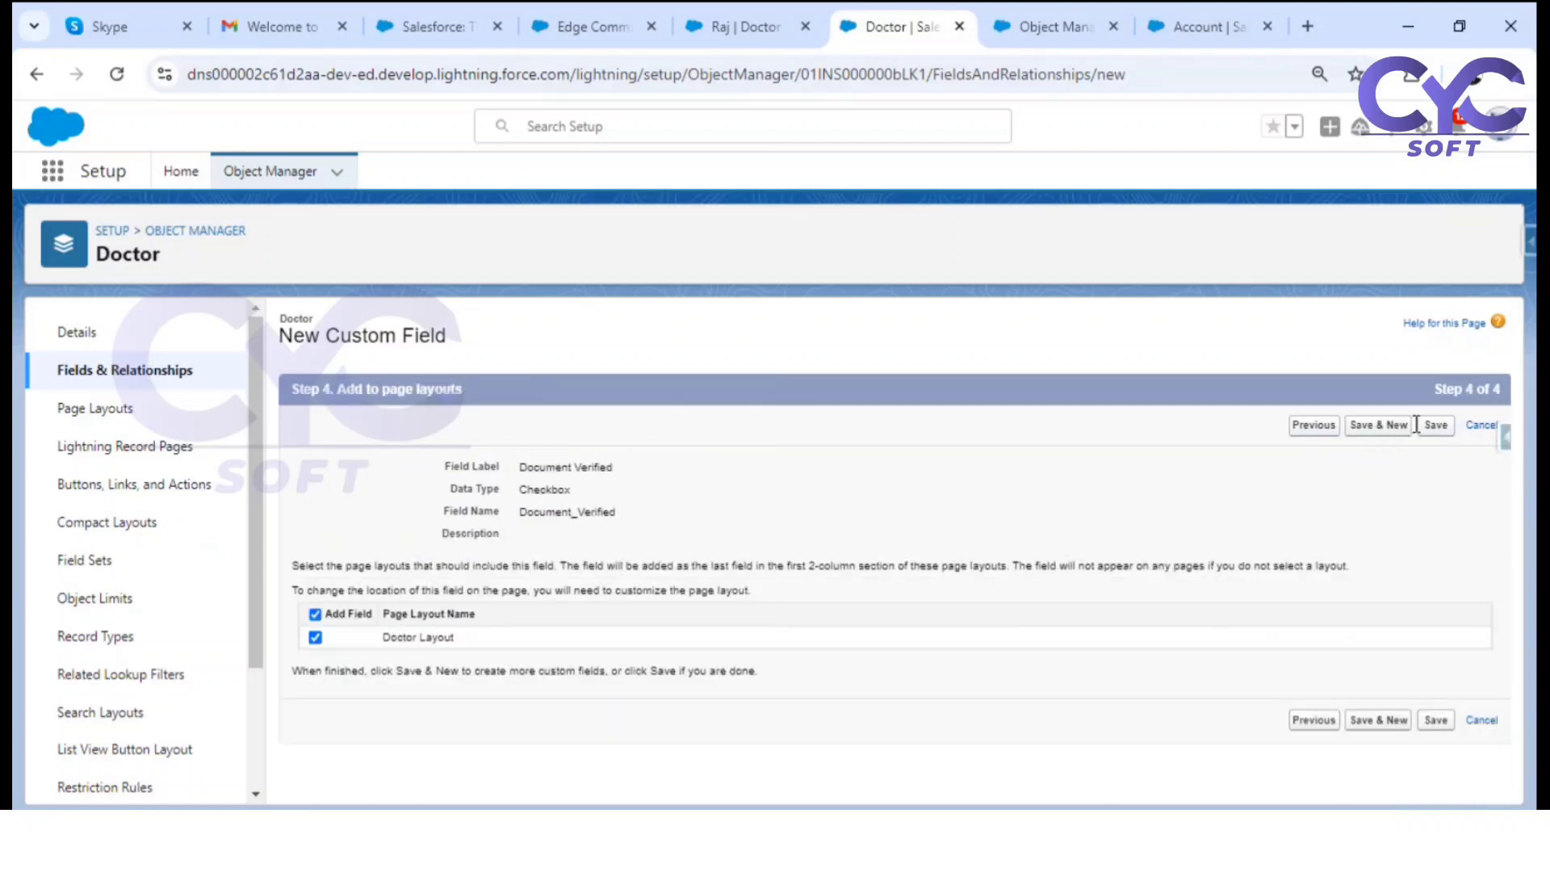
{"action": "left_click", "coordinate": [1428, 428]}
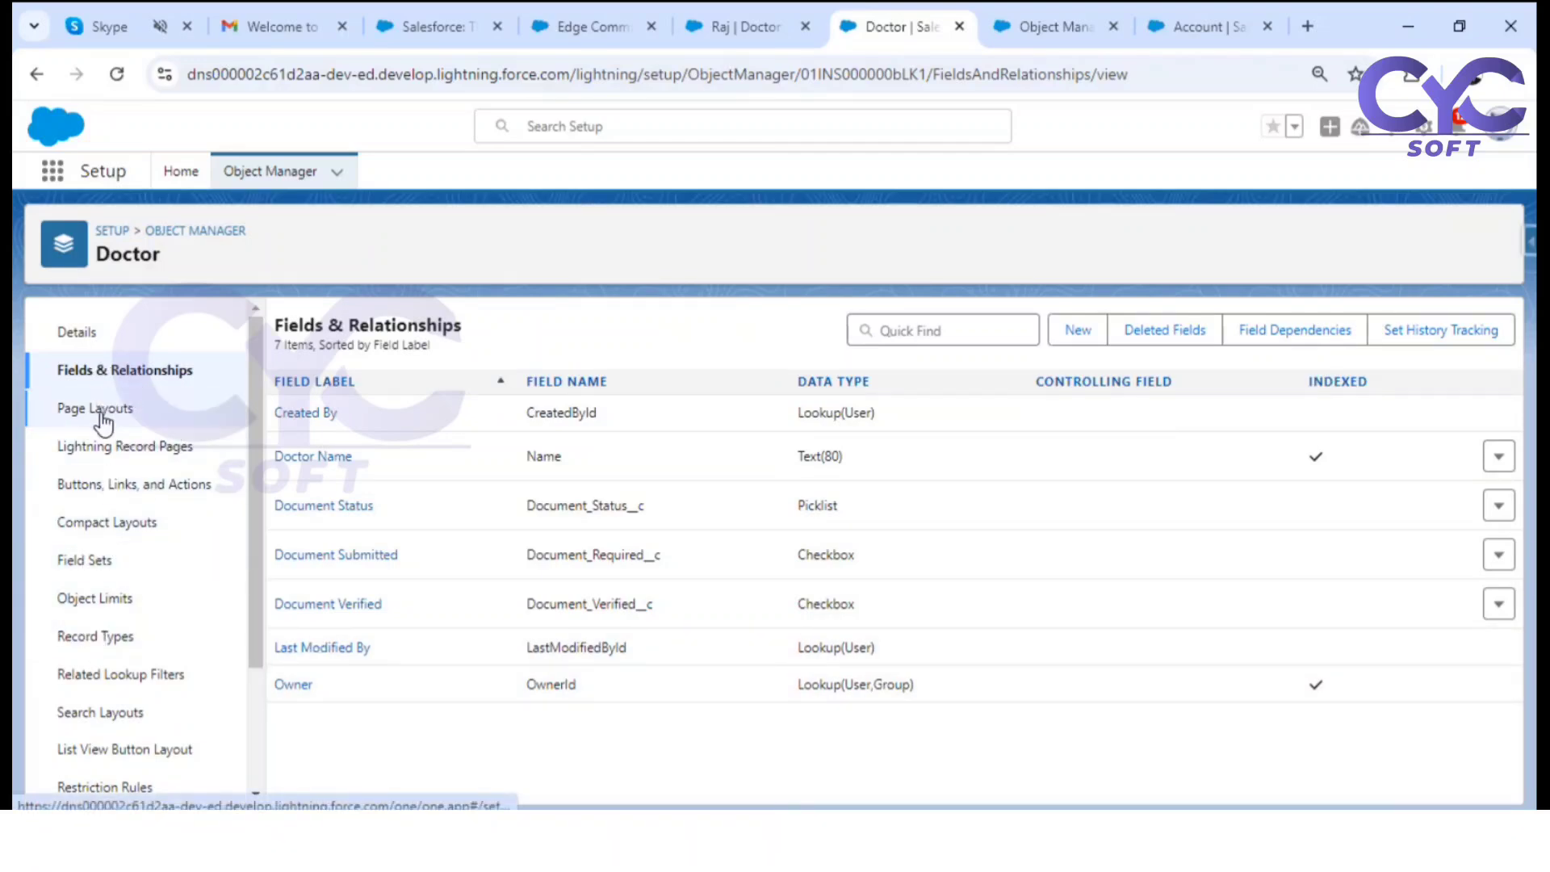
Step: Reload Raj's Doctor record to show the three document fields, then open Edit Page in a new tab
{"action": "left_click", "coordinate": [747, 29]}
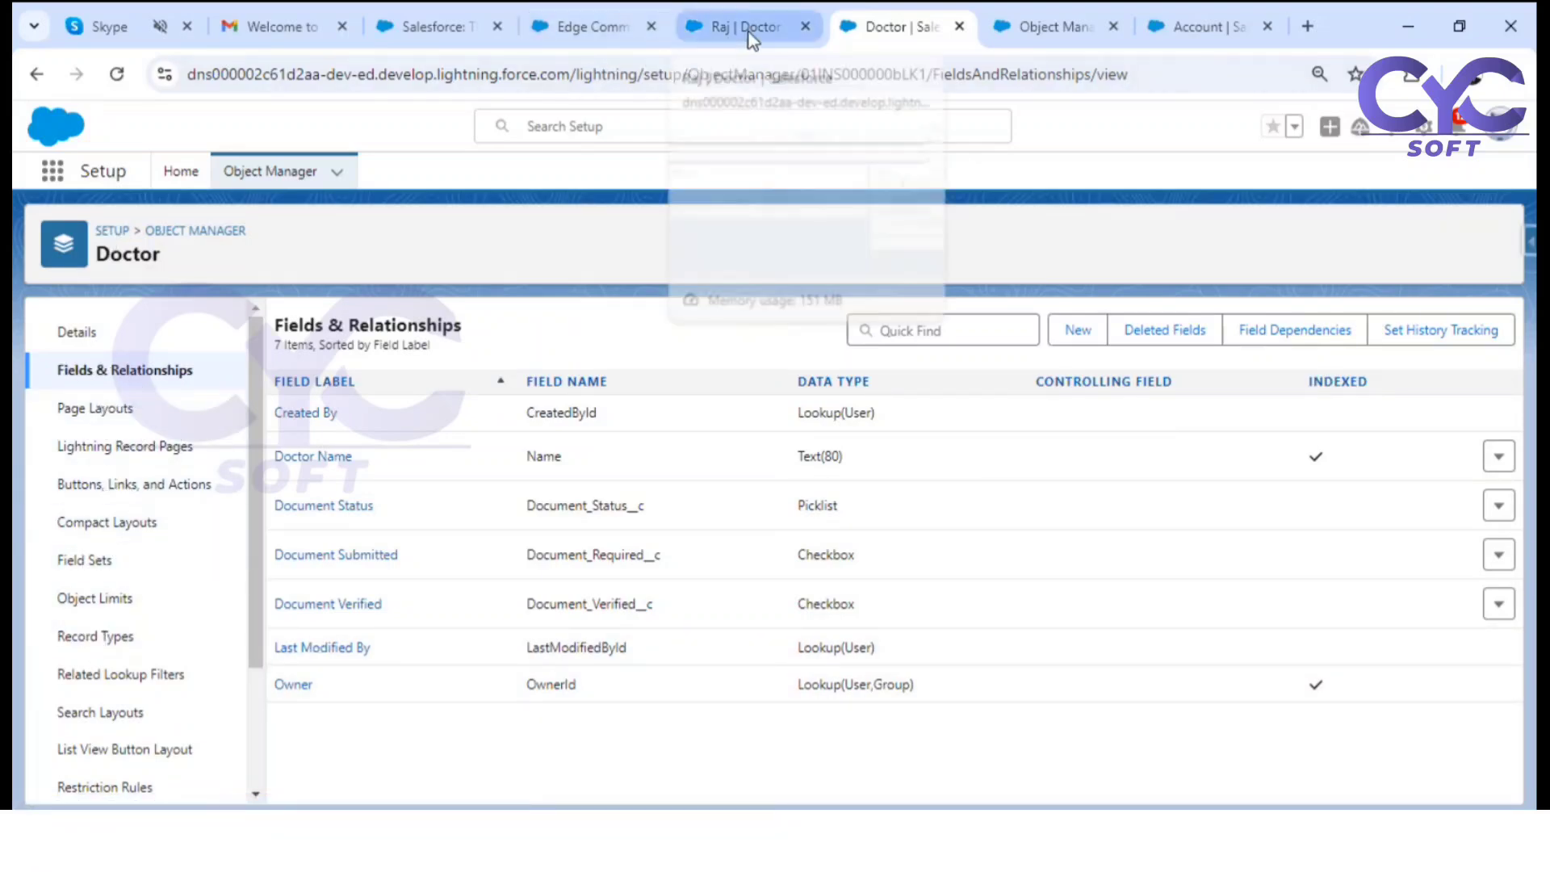
{"action": "left_click", "coordinate": [119, 74]}
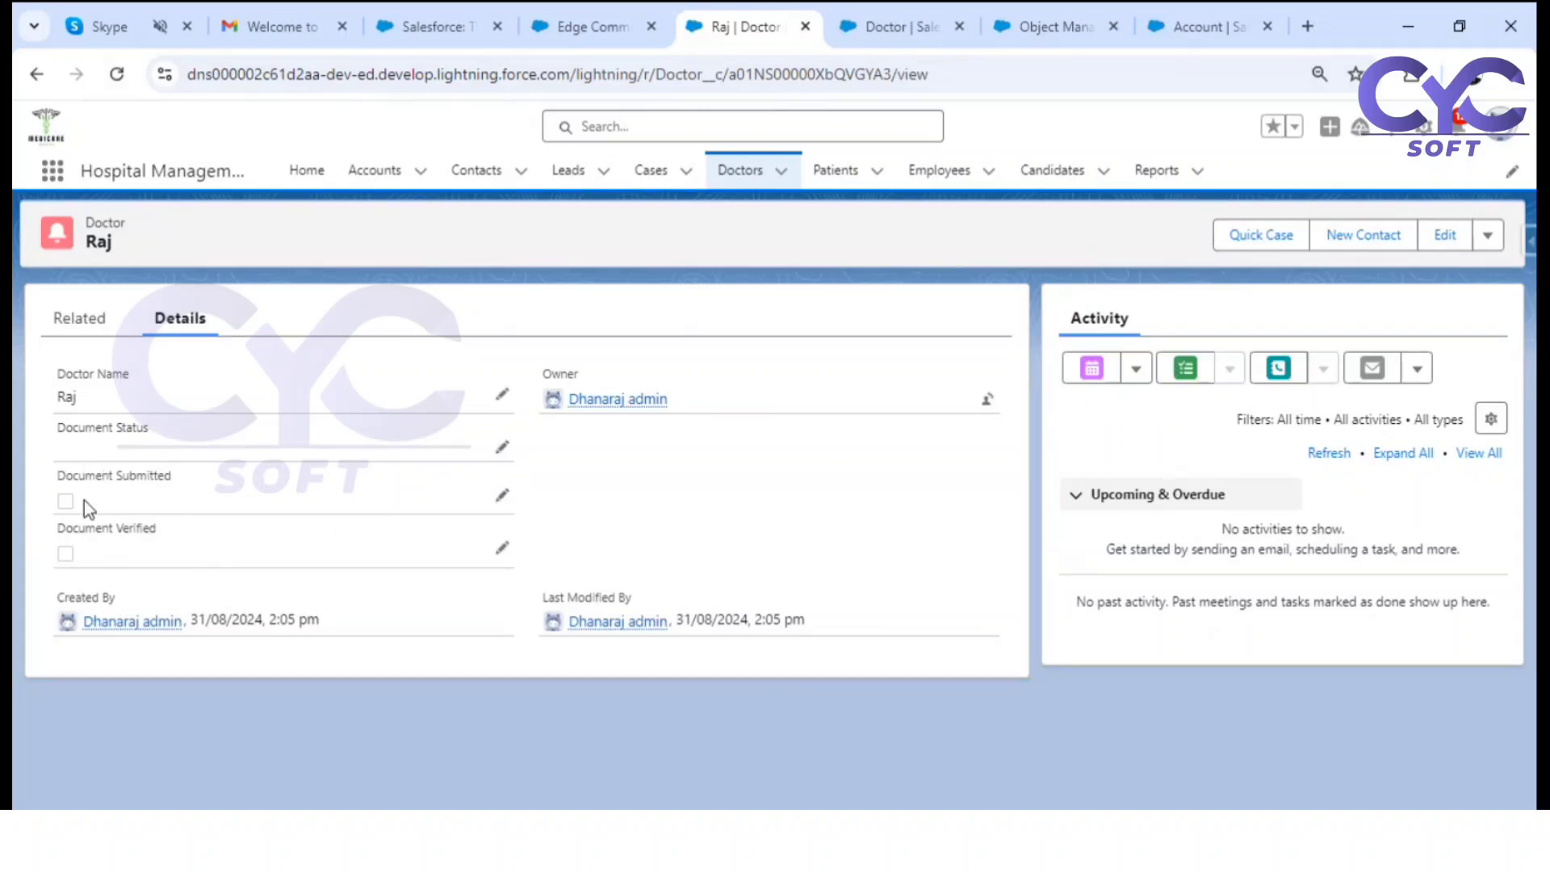
{"action": "left_click", "coordinate": [1422, 131]}
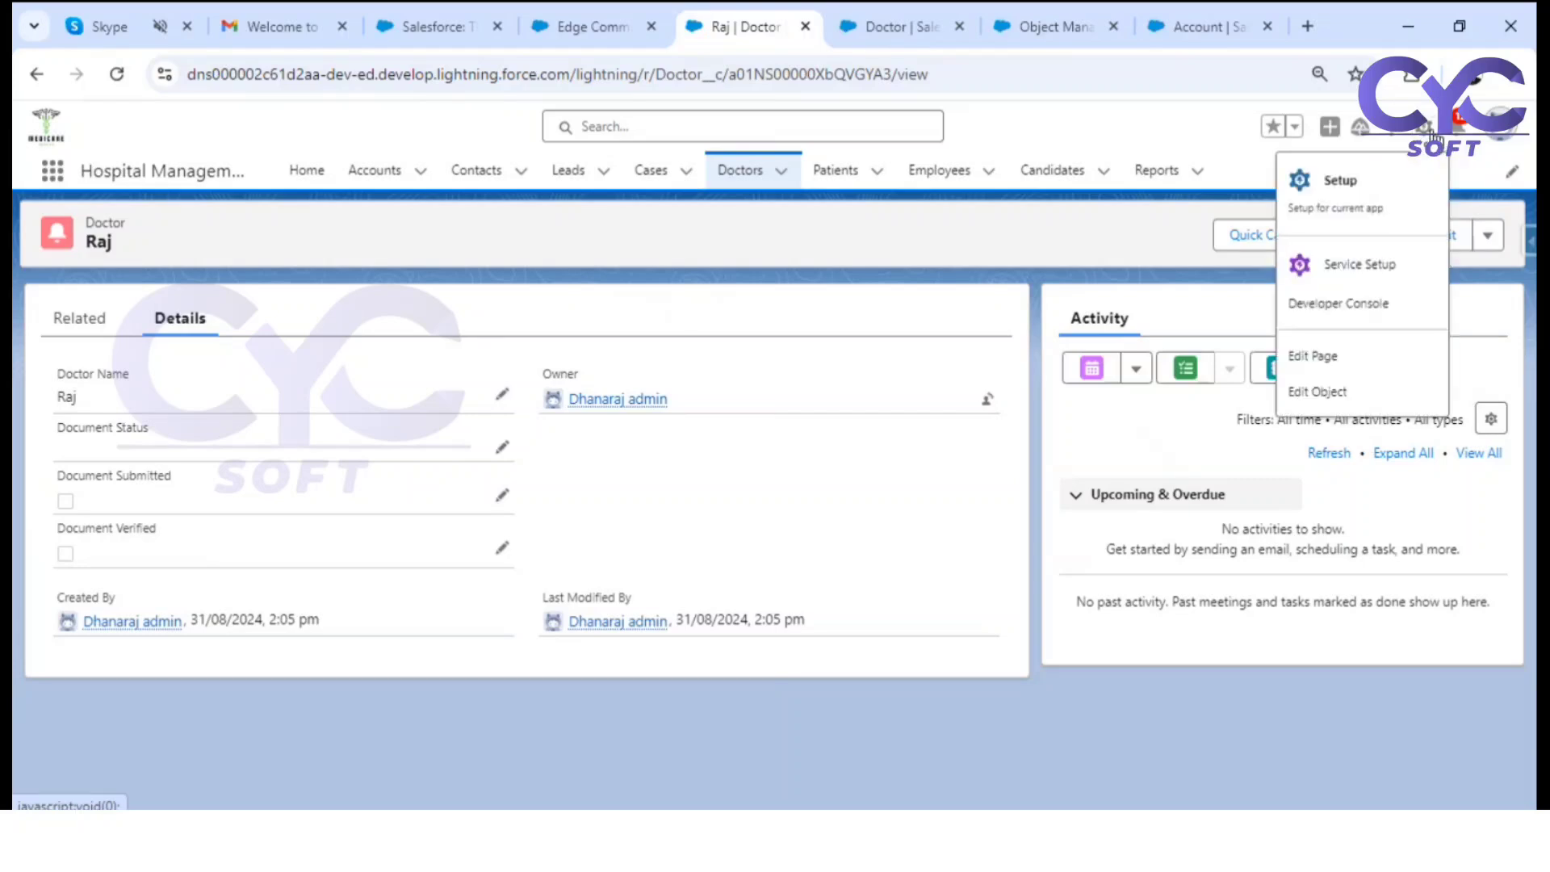
{"action": "right_click", "coordinate": [1334, 369]}
{"action": "key", "text": "Escape"}
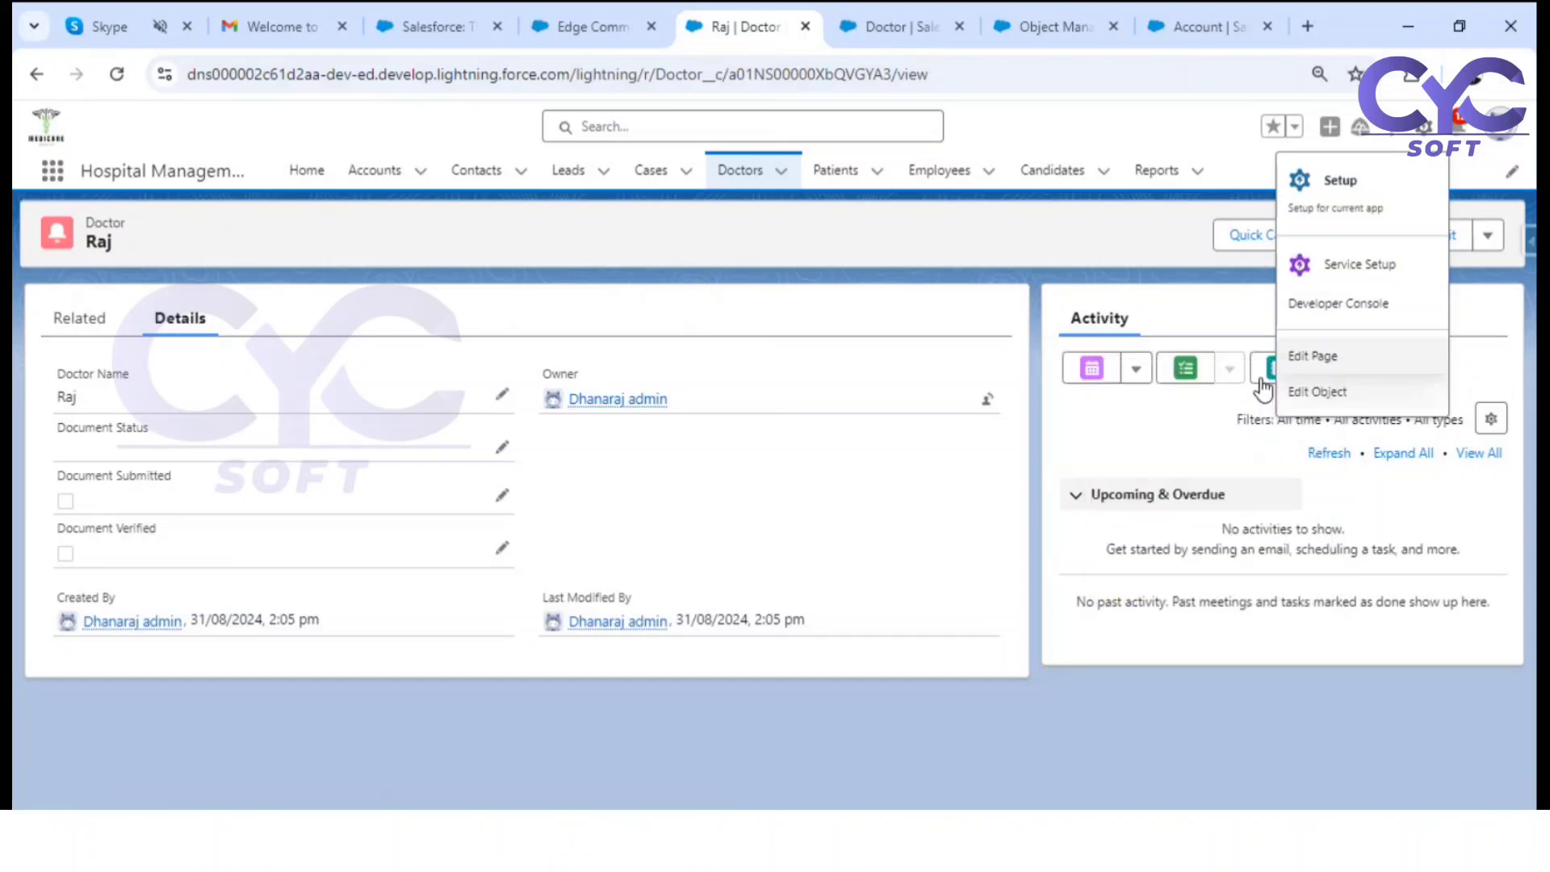
{"action": "left_click", "coordinate": [936, 22]}
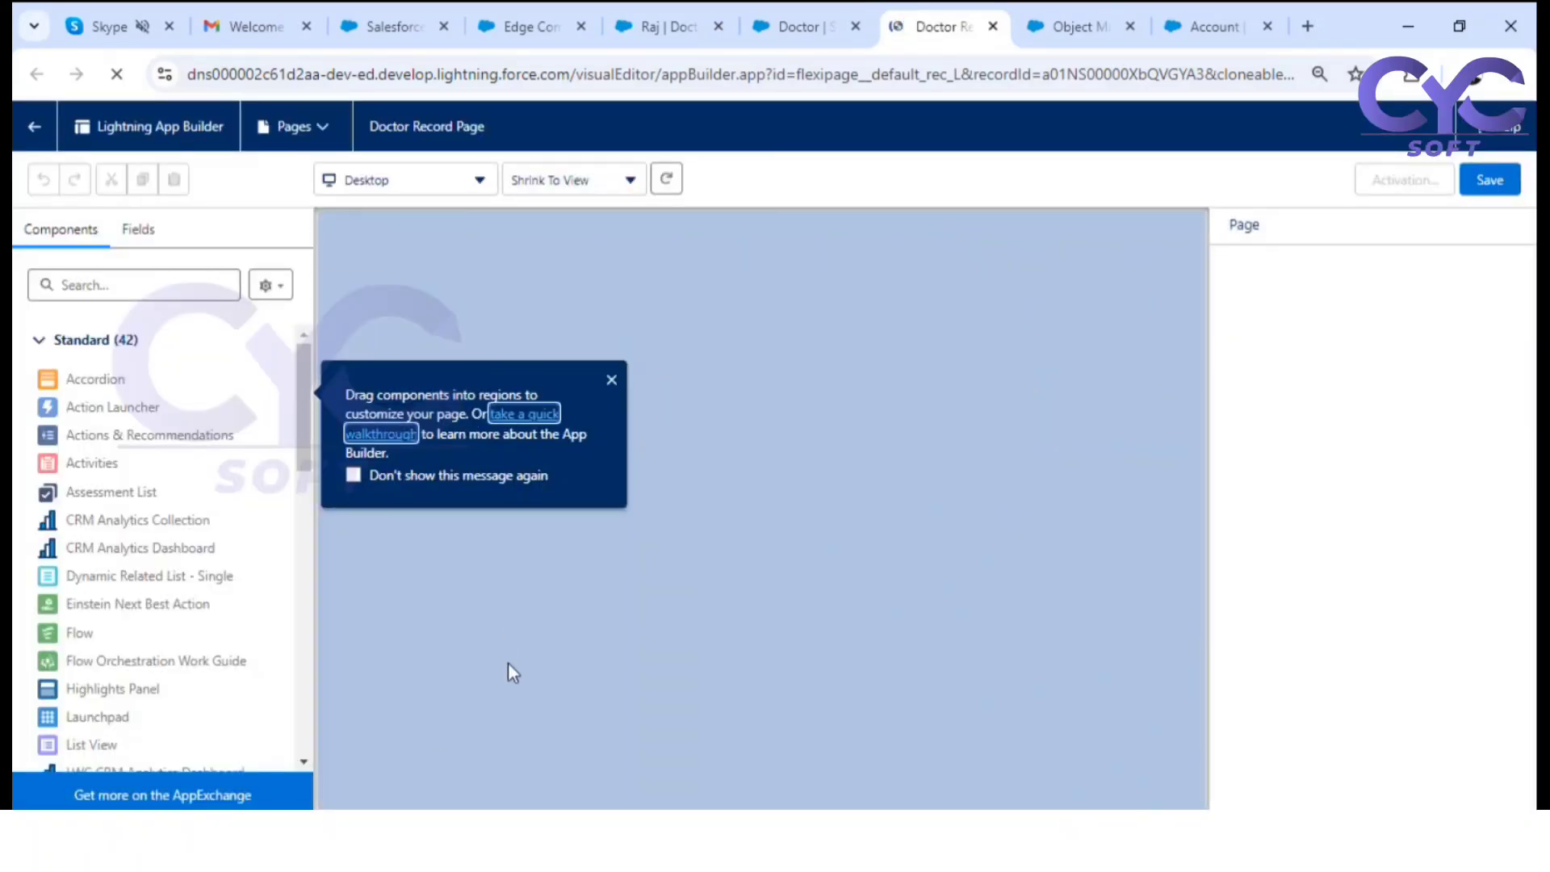
Step: Drop a two-column Field Section into the Details tab and move the Tabs component below the record details
{"action": "left_click", "coordinate": [611, 379]}
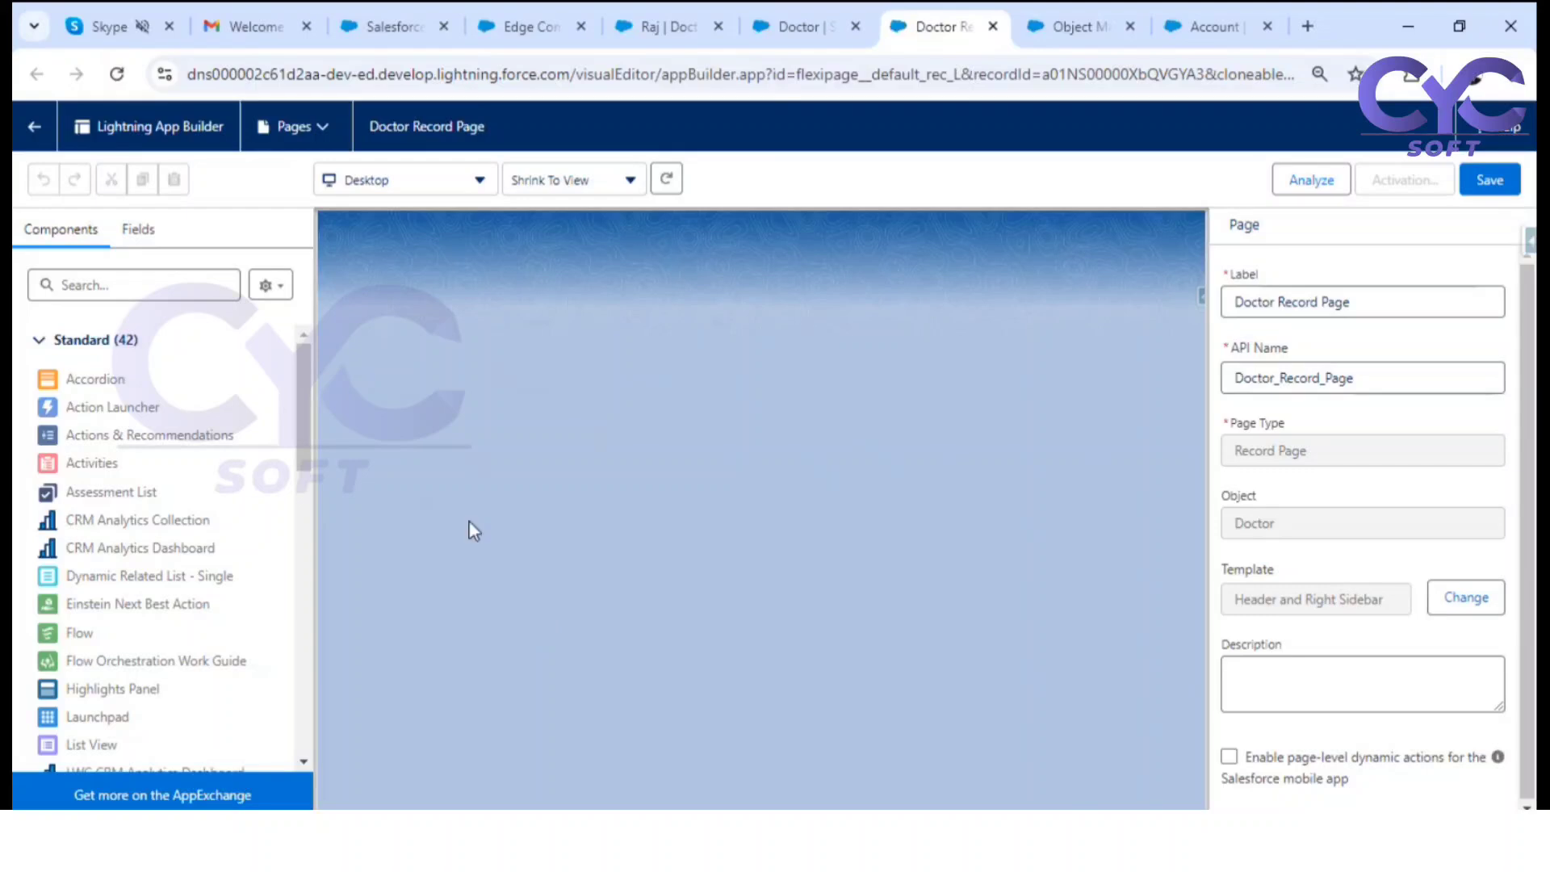
{"action": "left_click", "coordinate": [137, 229]}
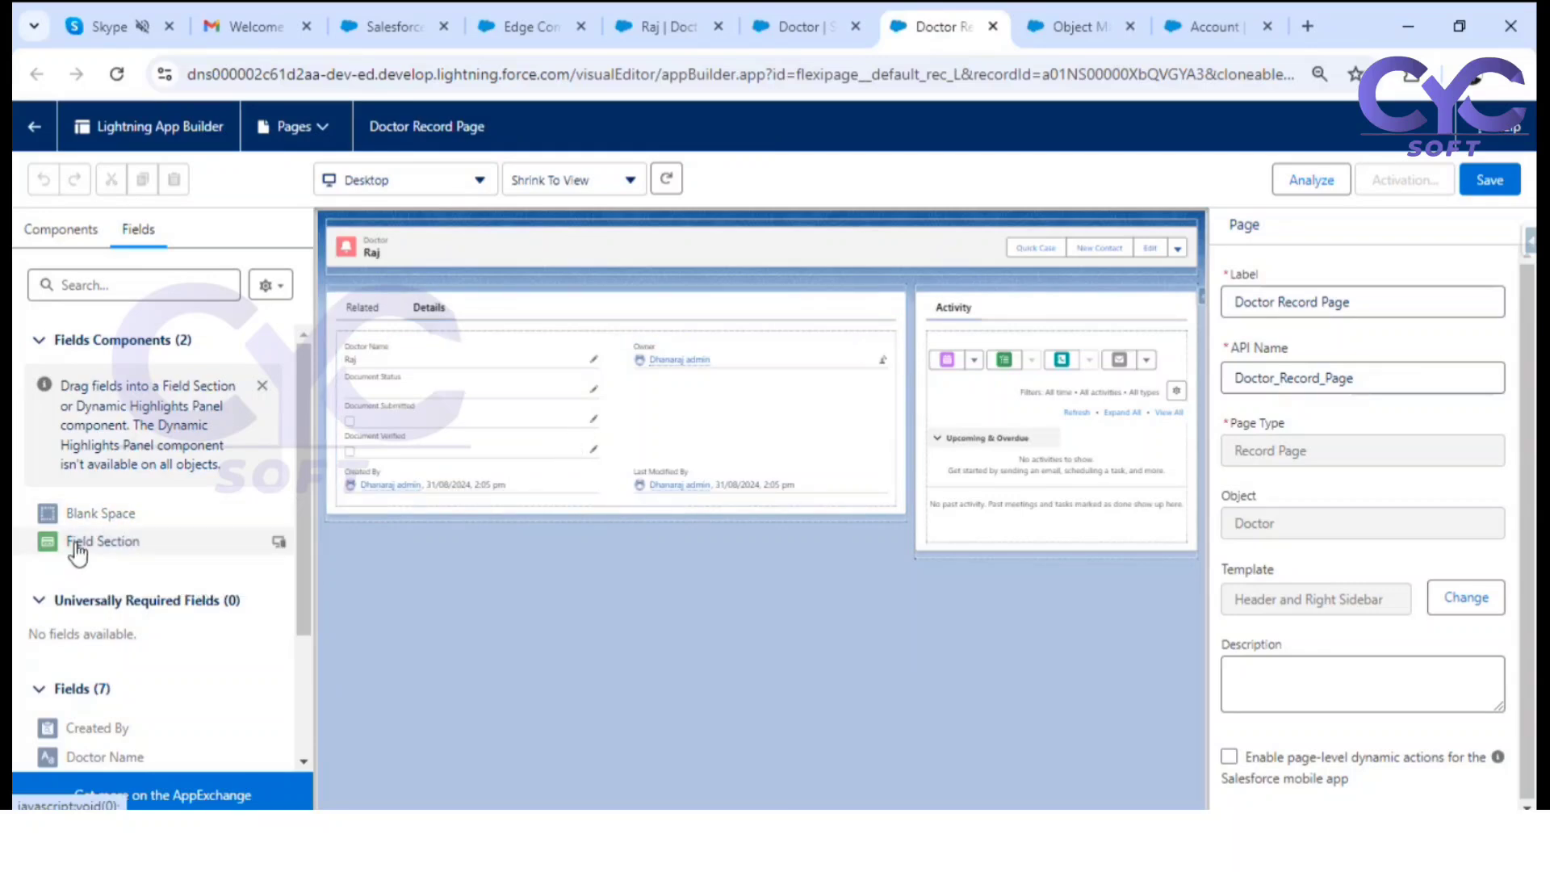
{"action": "left_click_drag", "start_coordinate": [86, 554], "coordinate": [487, 423]}
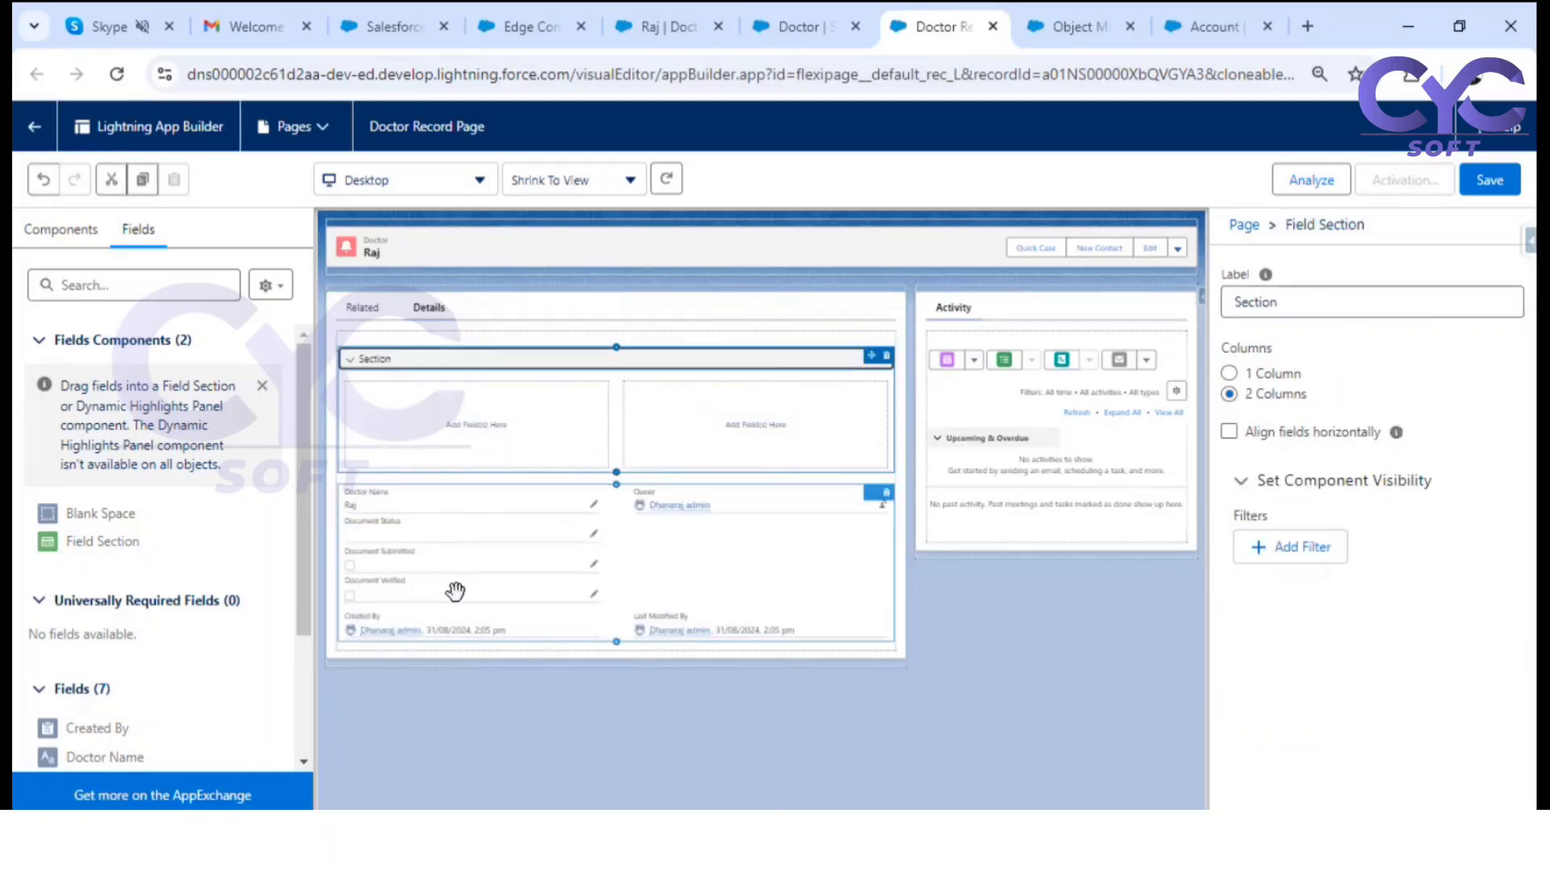
{"action": "left_click_drag", "start_coordinate": [443, 632], "coordinate": [469, 292]}
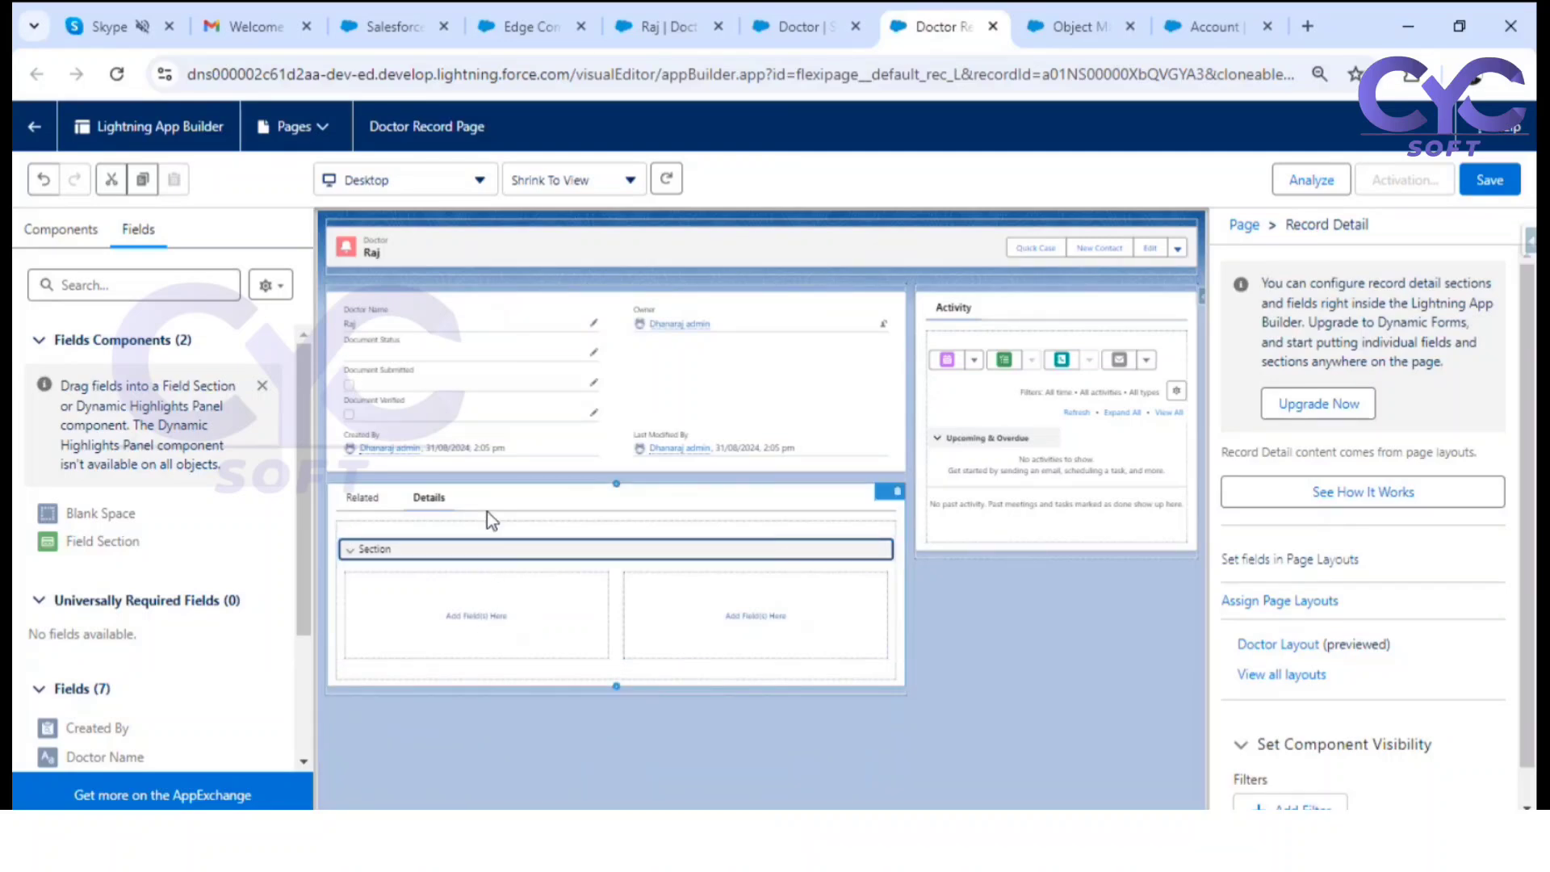
Step: Delete the empty Field Section from the Details tab
{"action": "left_click", "coordinate": [505, 494]}
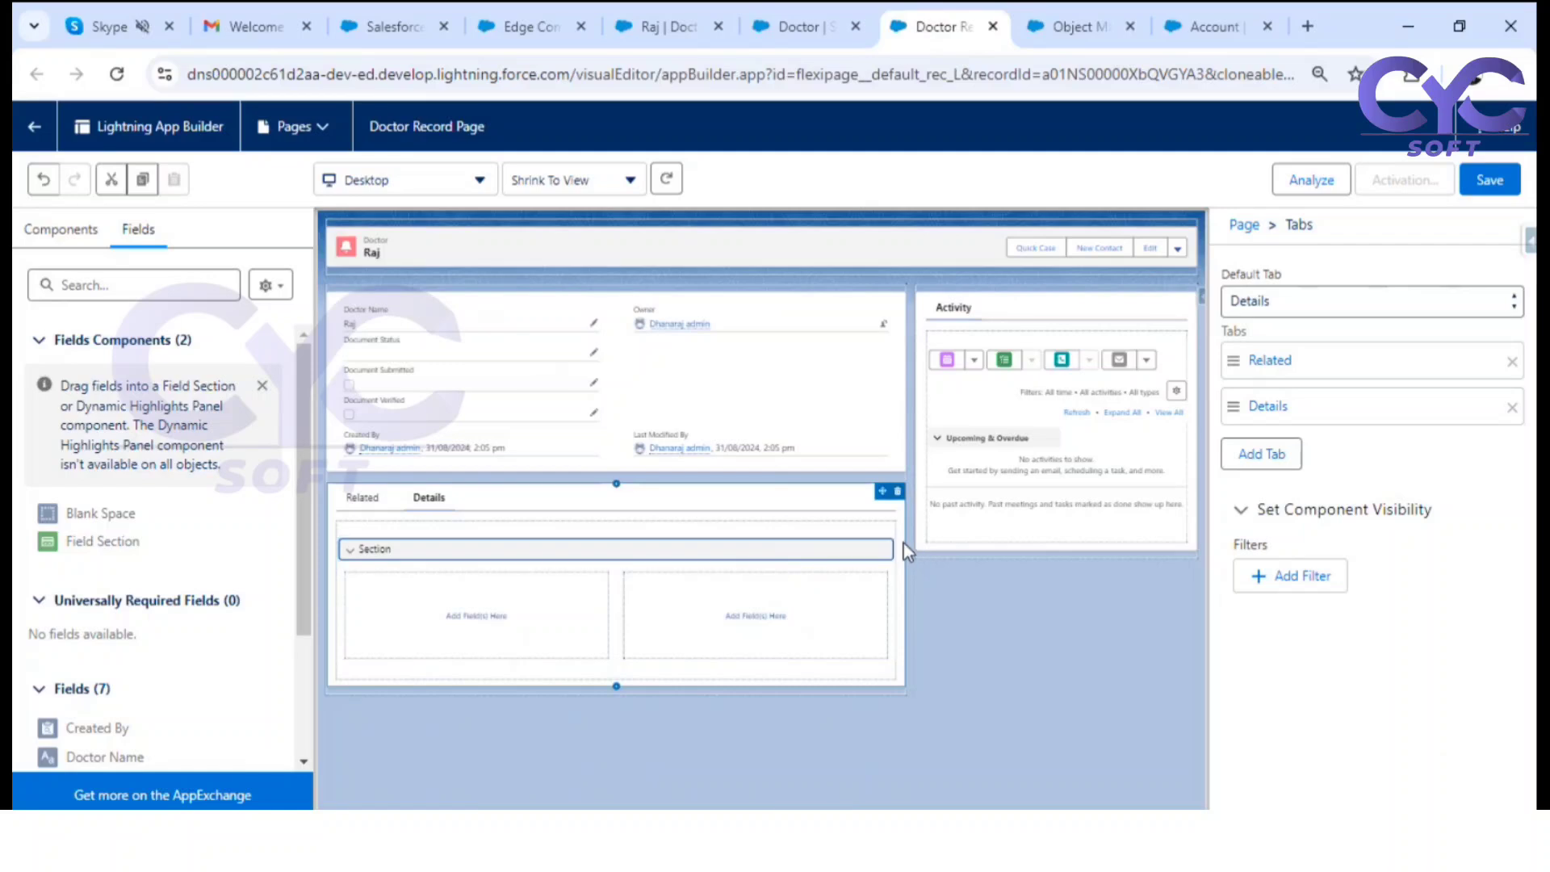
{"action": "left_click", "coordinate": [886, 547]}
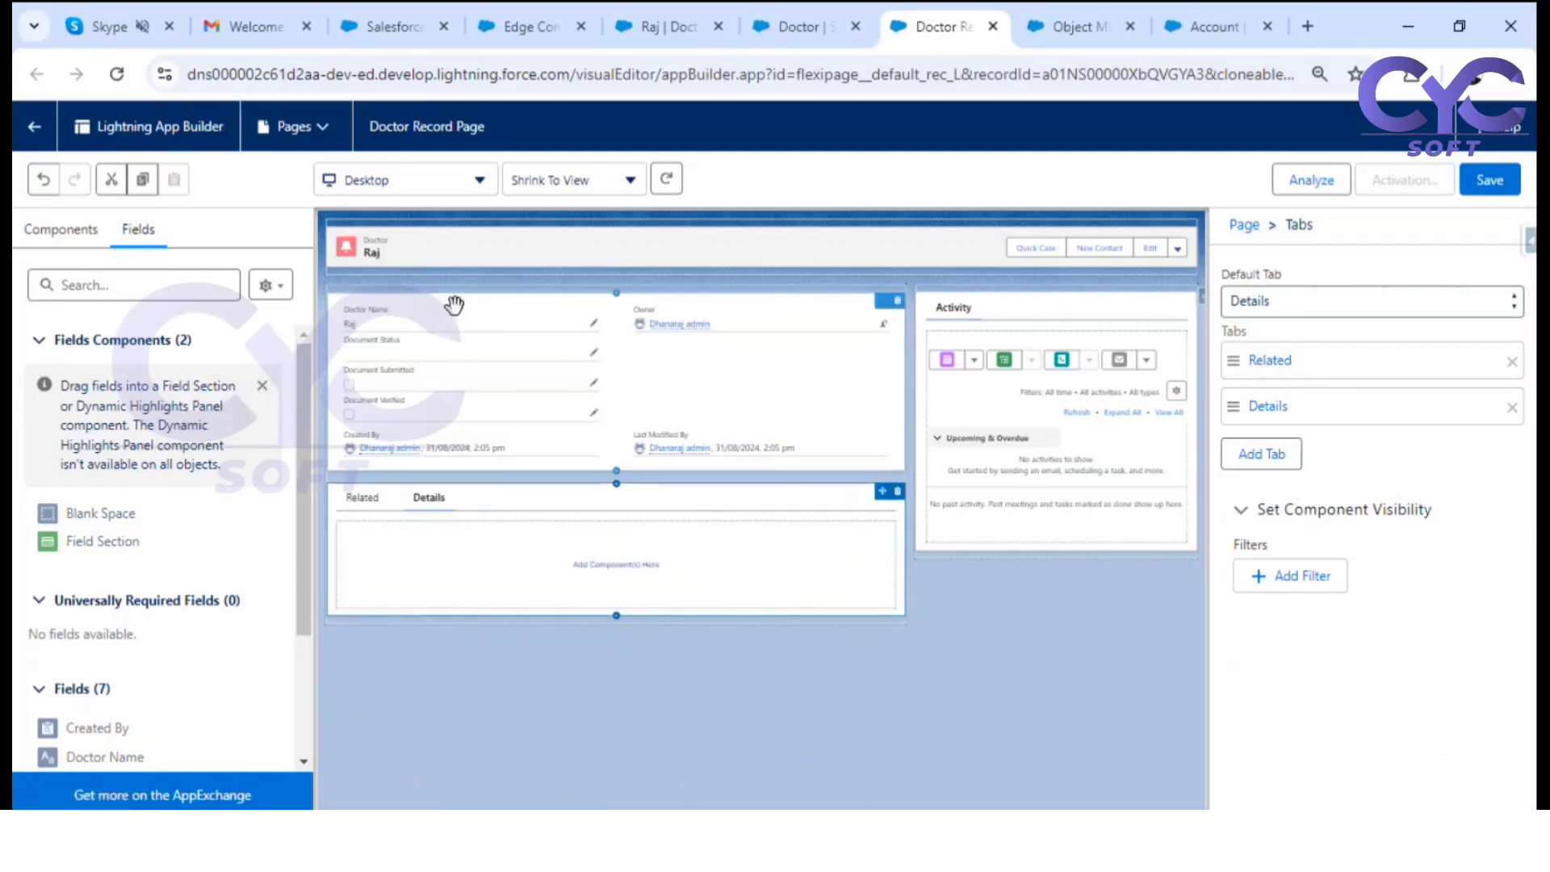
{"action": "left_click", "coordinate": [455, 284]}
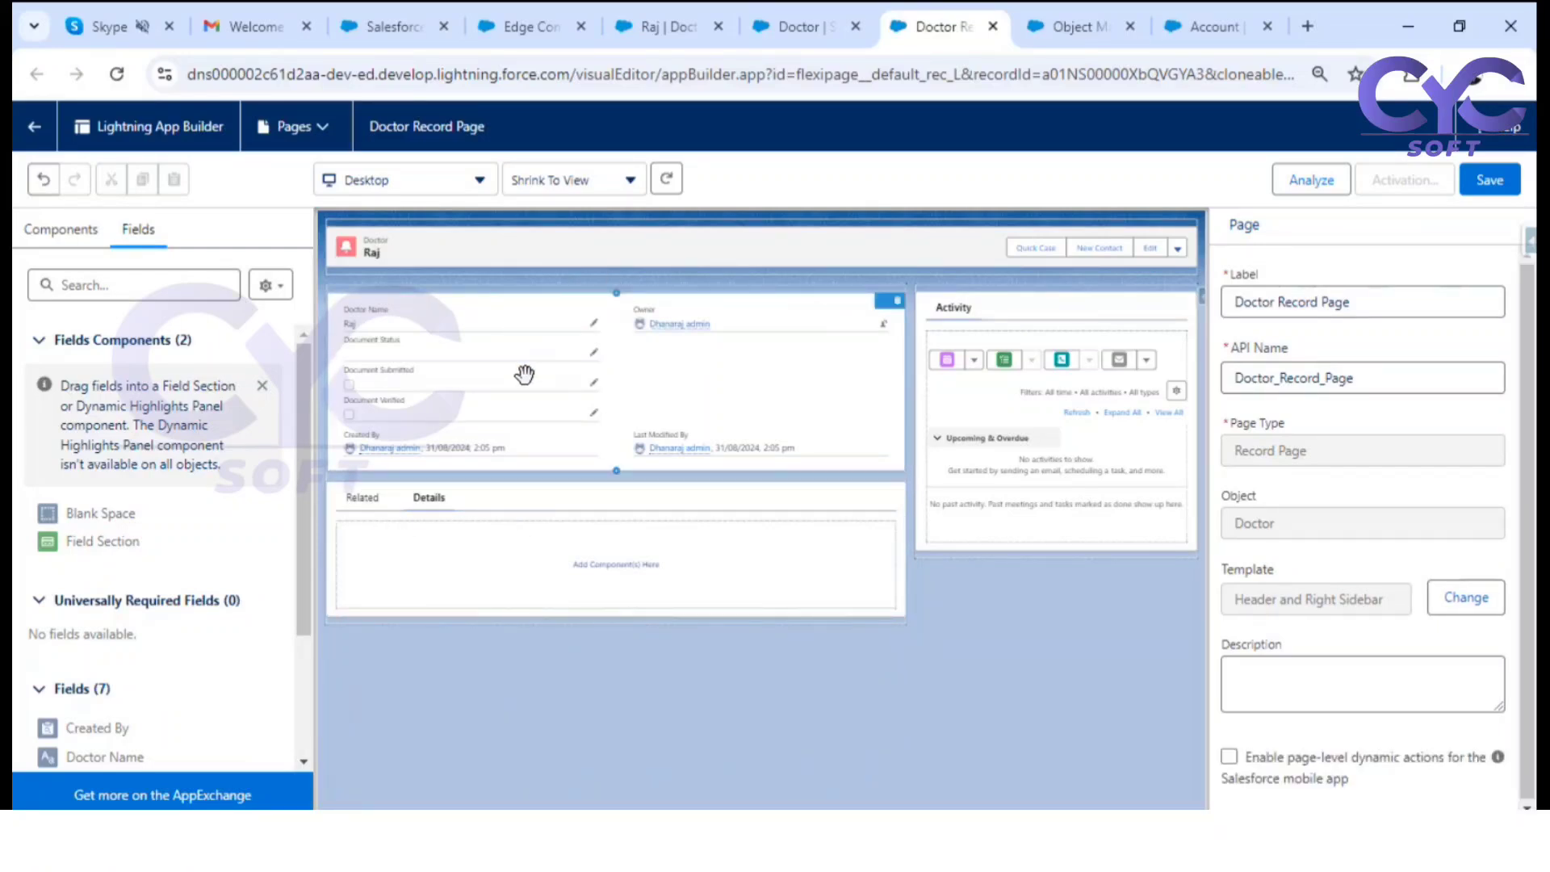
Step: Move the Record Detail component into the Details tab and add an empty Field Section beneath it
{"action": "left_click_drag", "start_coordinate": [525, 374], "coordinate": [540, 519]}
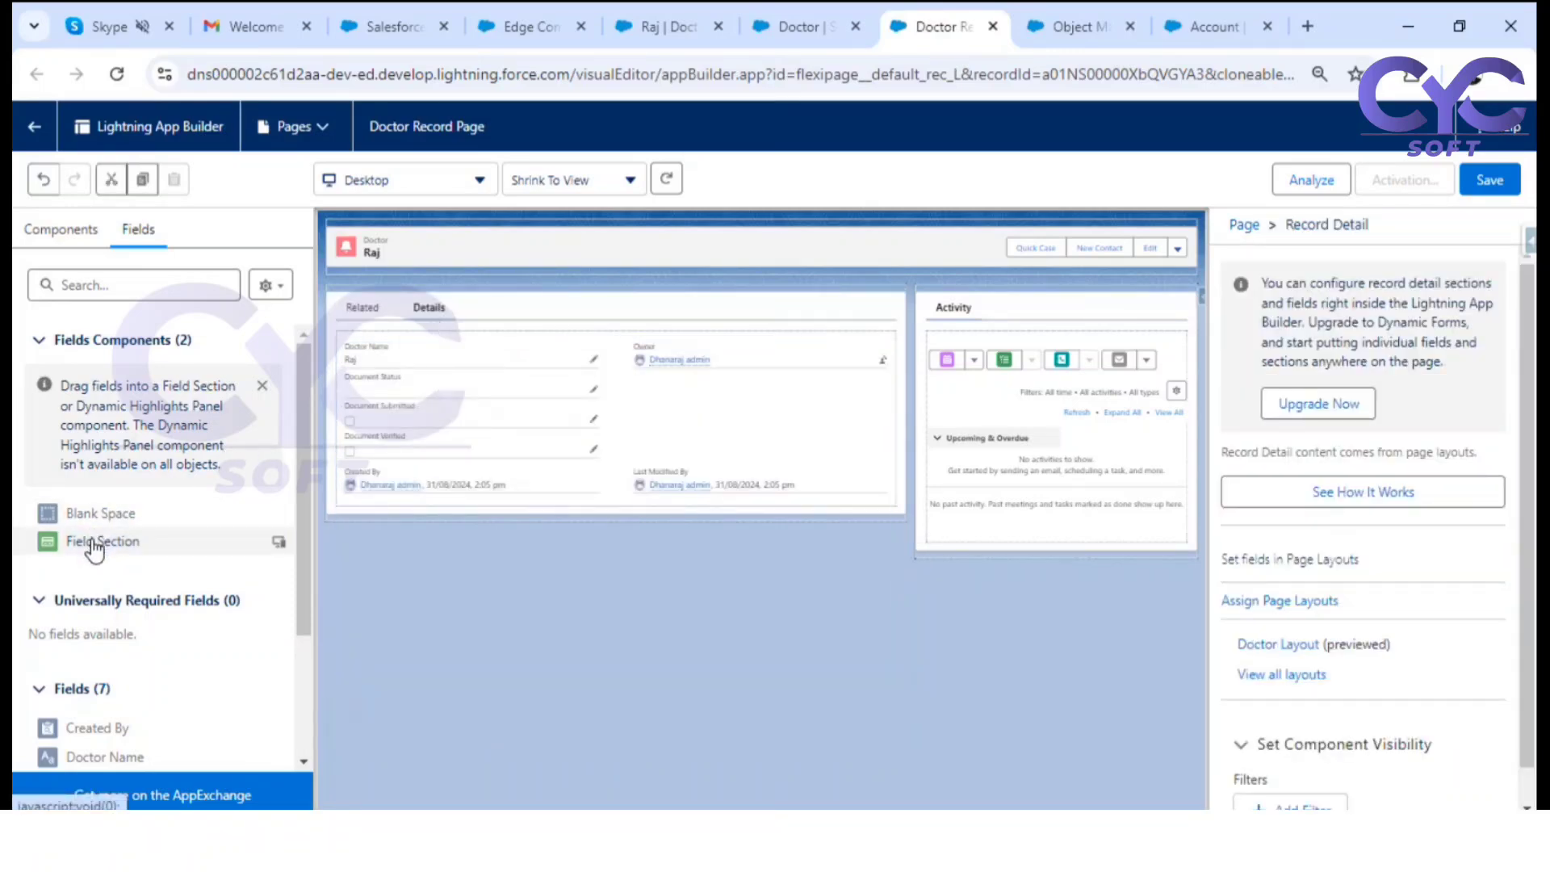
{"action": "left_click_drag", "start_coordinate": [95, 546], "coordinate": [415, 514]}
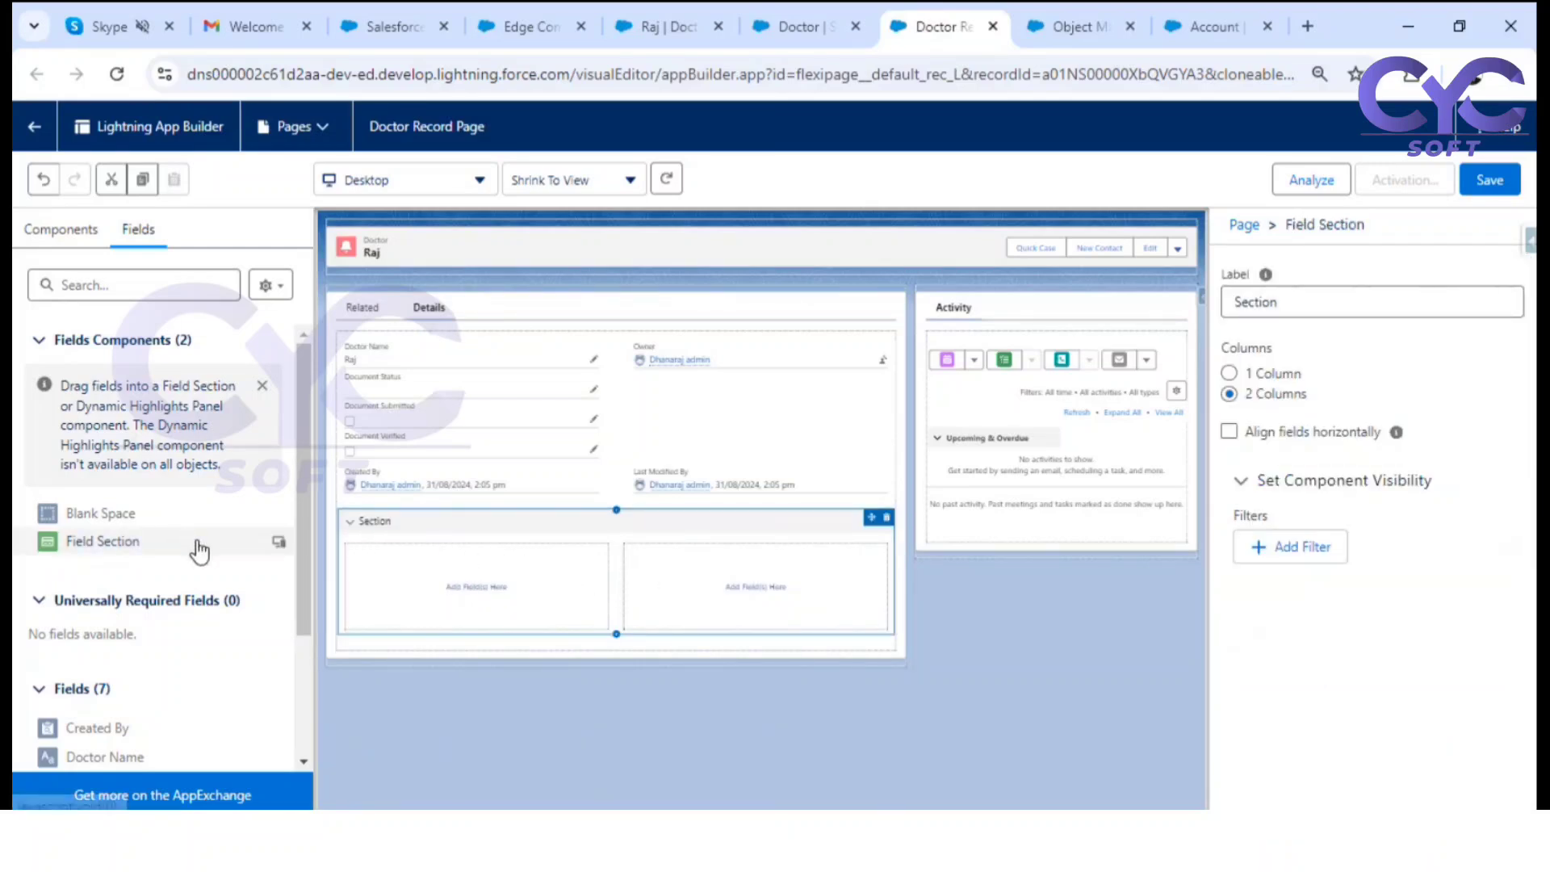
{"action": "scroll", "coordinate": [133, 648], "scroll_direction": "down", "scroll_amount": 1}
{"action": "scroll", "coordinate": [129, 641], "scroll_direction": "down", "scroll_amount": 1}
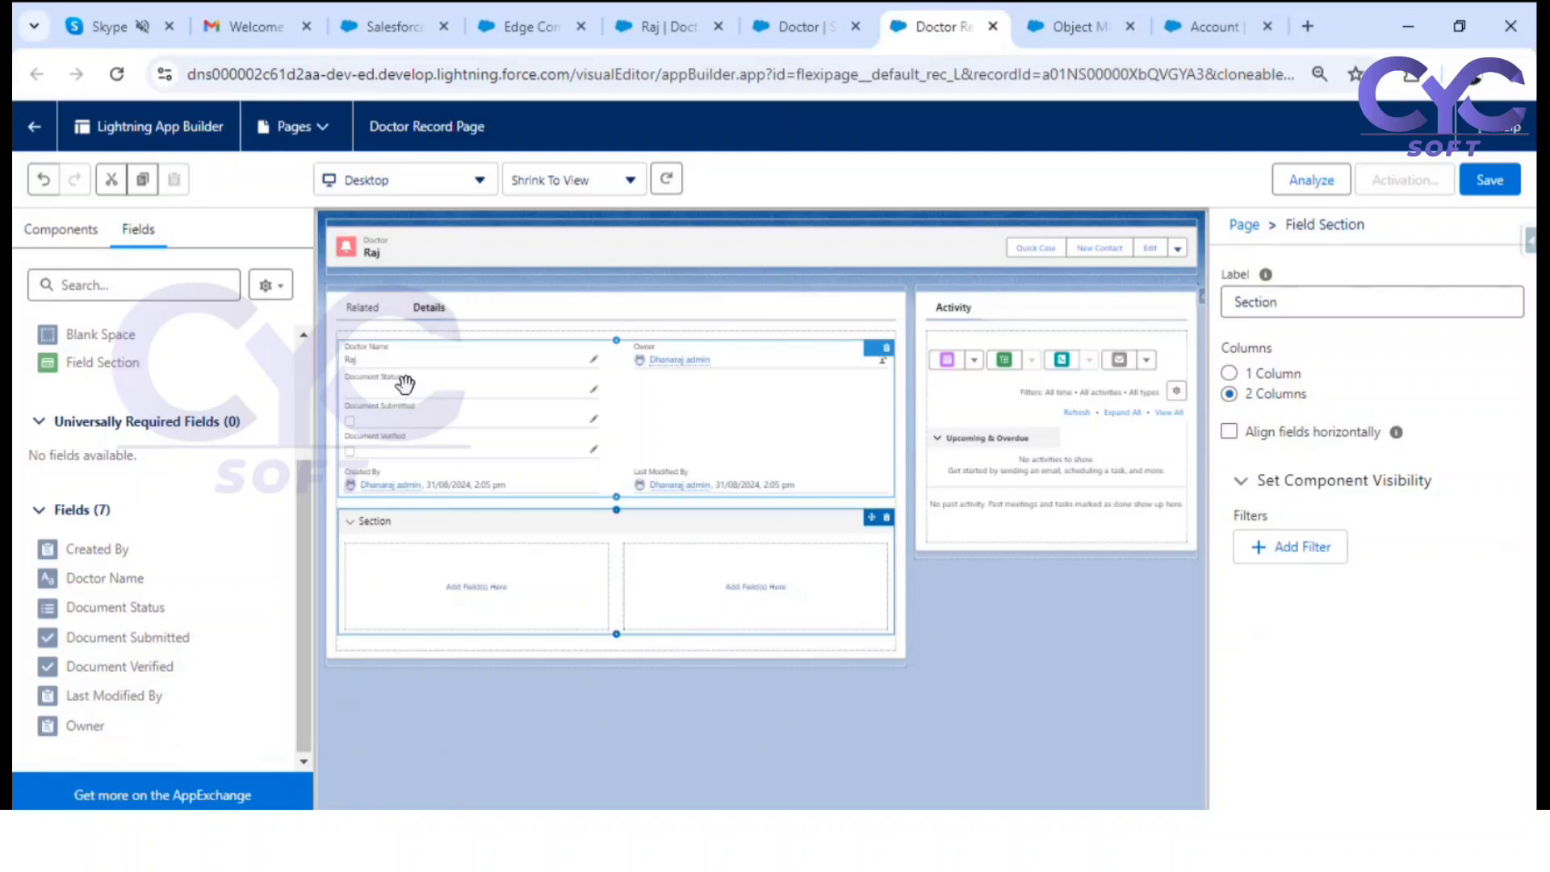
{"action": "left_click", "coordinate": [523, 391]}
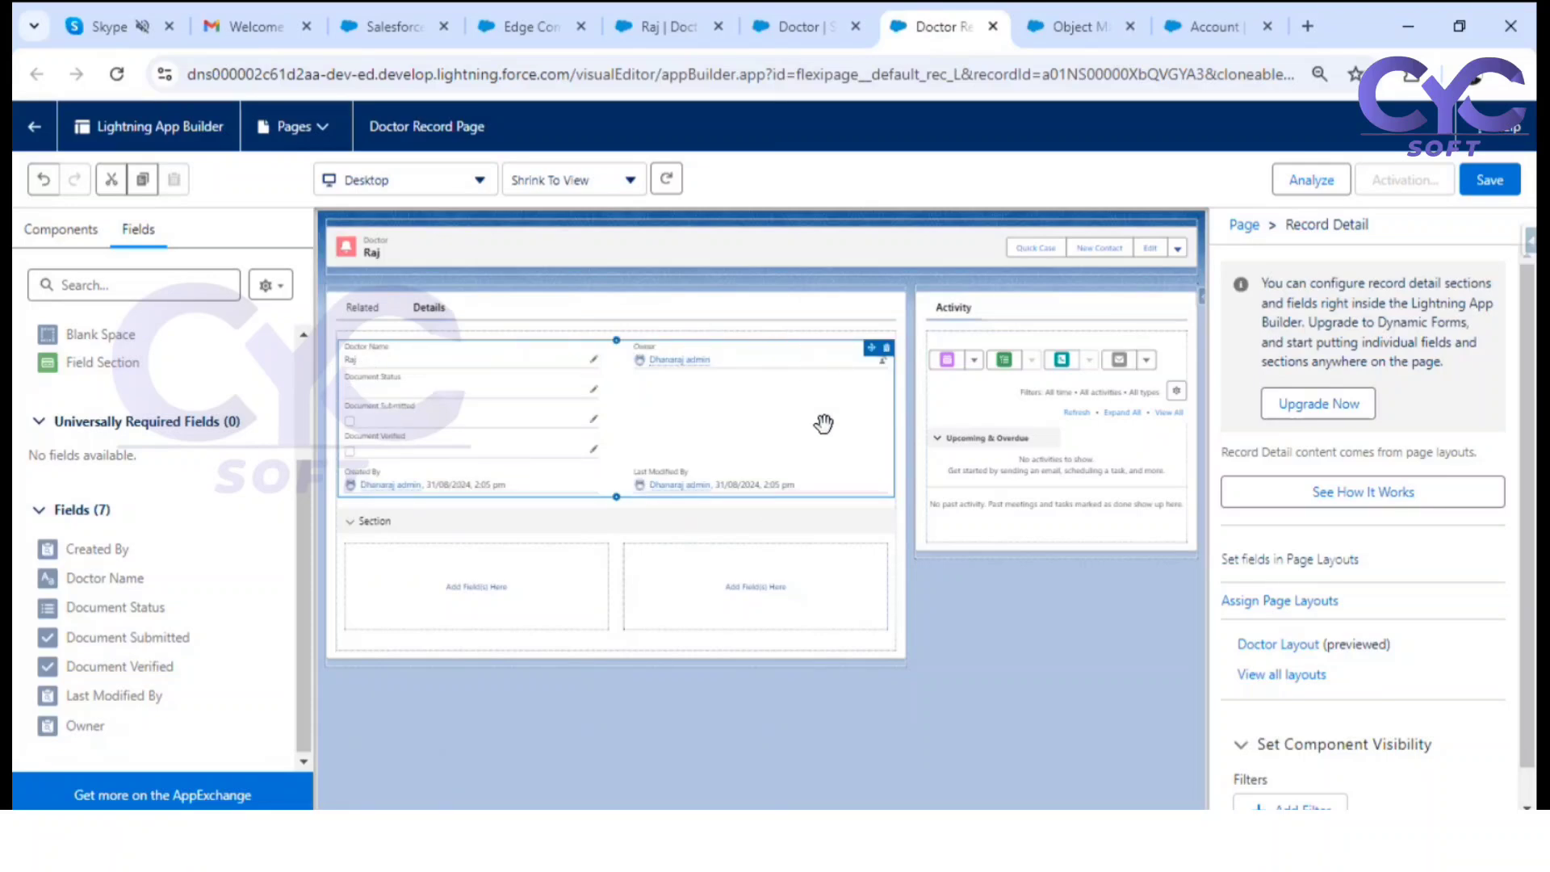
Step: Upgrade the Doctor record detail to Dynamic Forms, migrating fields from Doctor Layout
{"action": "left_click", "coordinate": [1324, 410]}
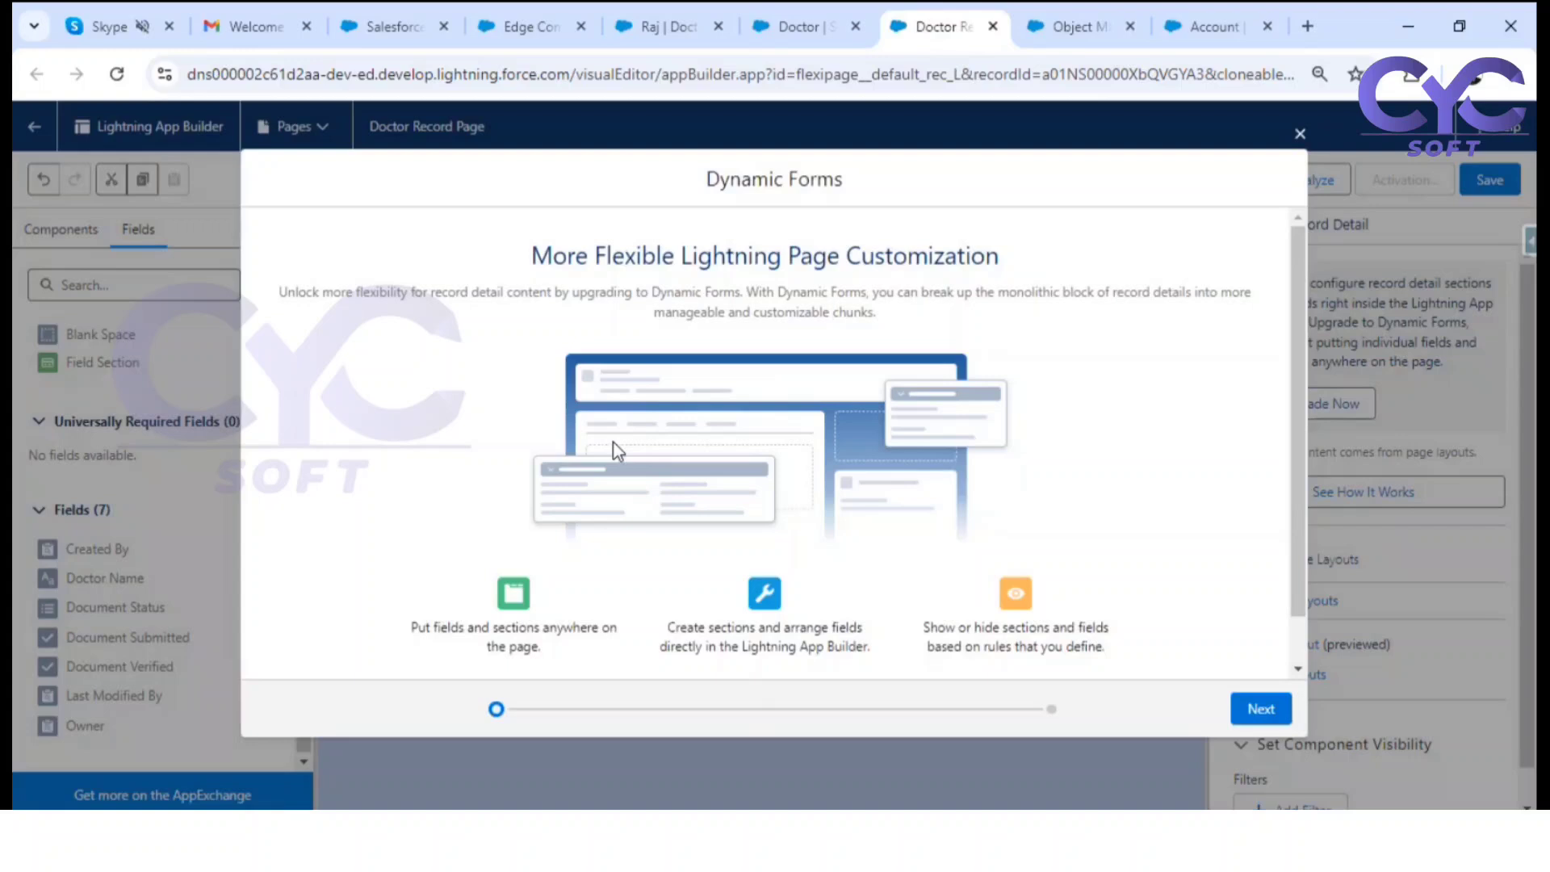
{"action": "left_click", "coordinate": [1261, 709]}
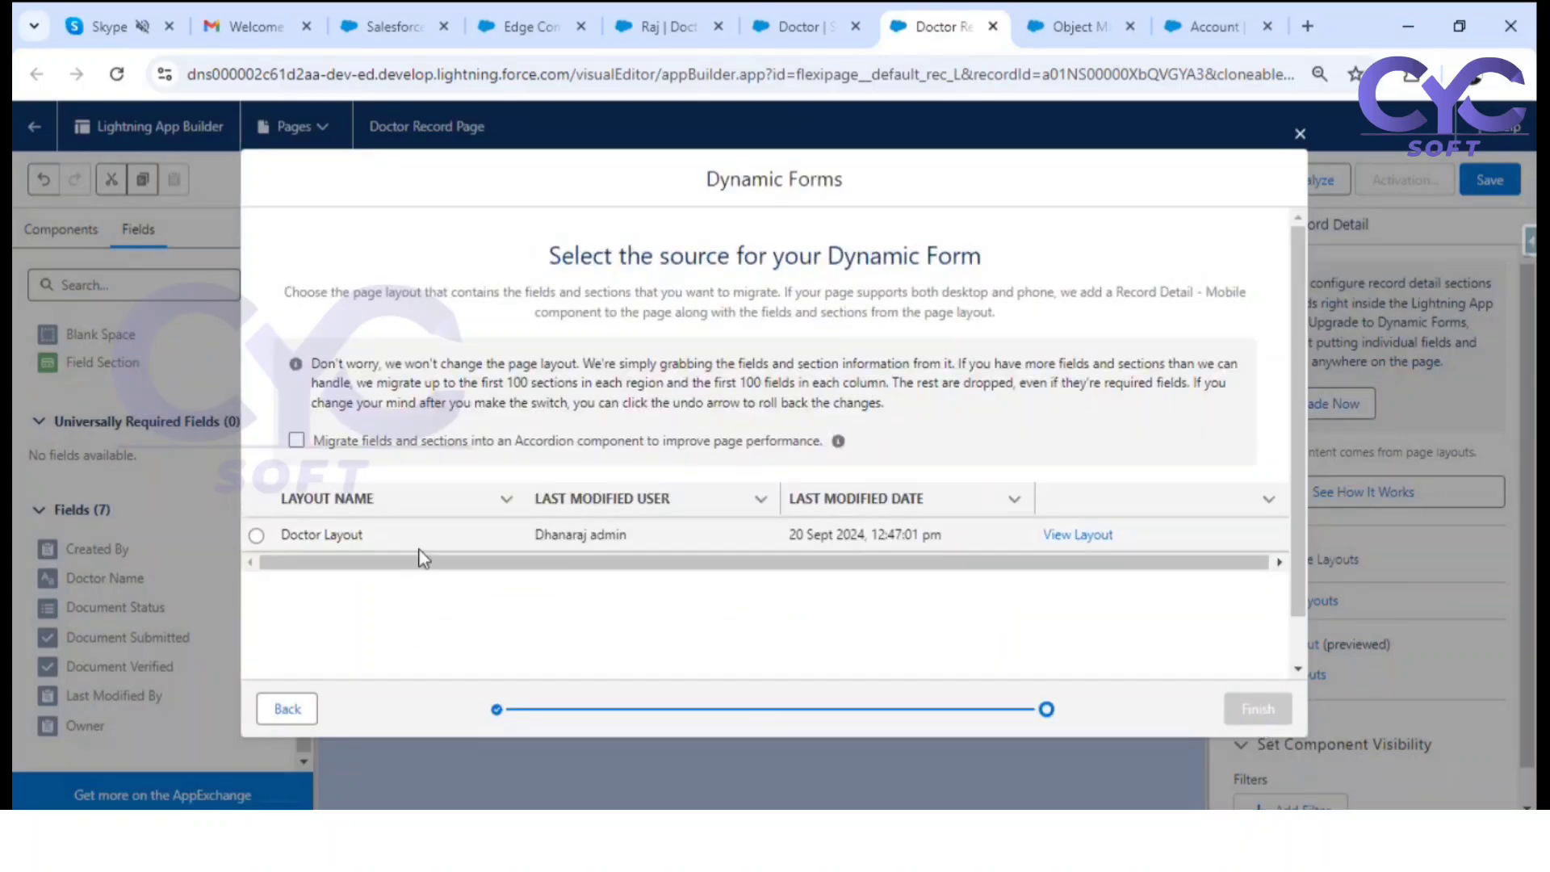
{"action": "left_click", "coordinate": [256, 536]}
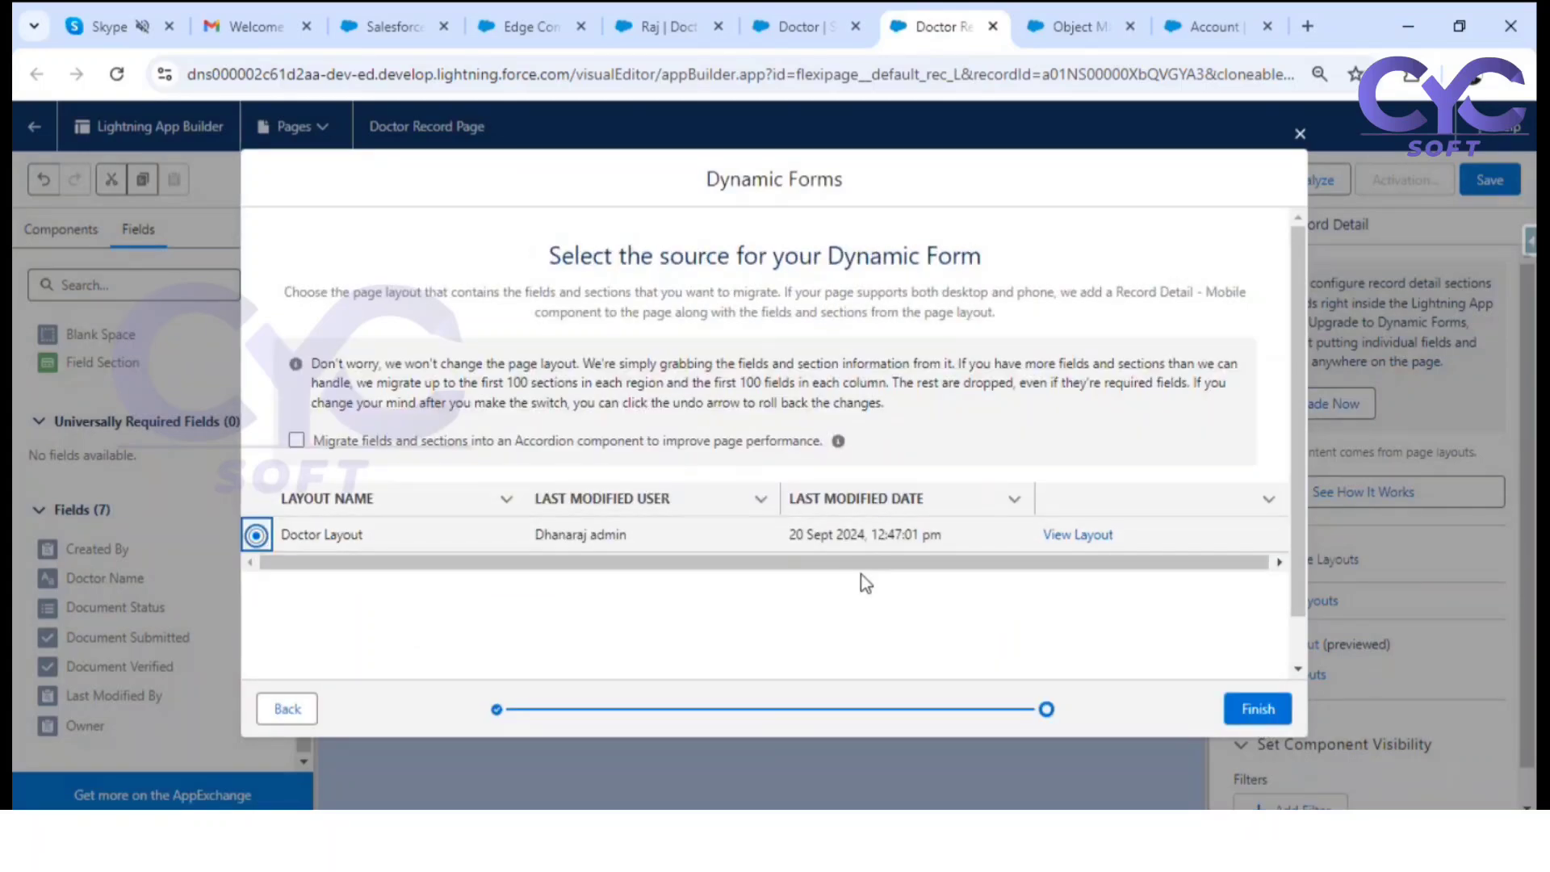
{"action": "left_click", "coordinate": [1259, 710]}
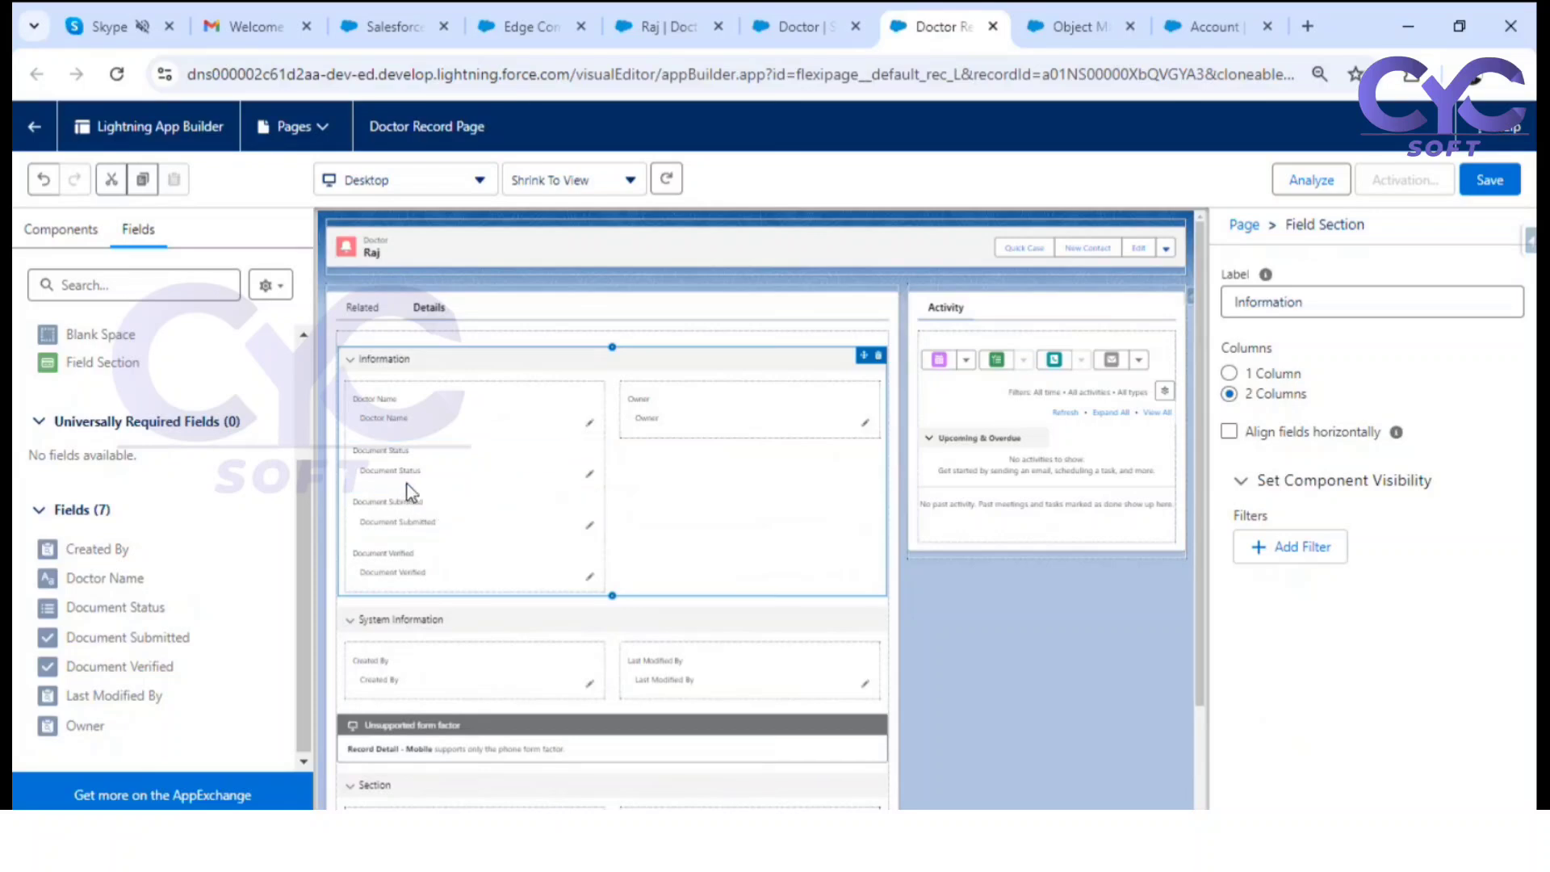
Step: Move Document Status, Document Submitted and Document Verified into the empty bottom section
{"action": "mouse_move", "coordinate": [418, 467]}
{"action": "left_mouse_down"}
{"action": "mouse_move", "coordinate": [415, 495]}
{"action": "mouse_move", "coordinate": [436, 454]}
{"action": "left_mouse_up"}
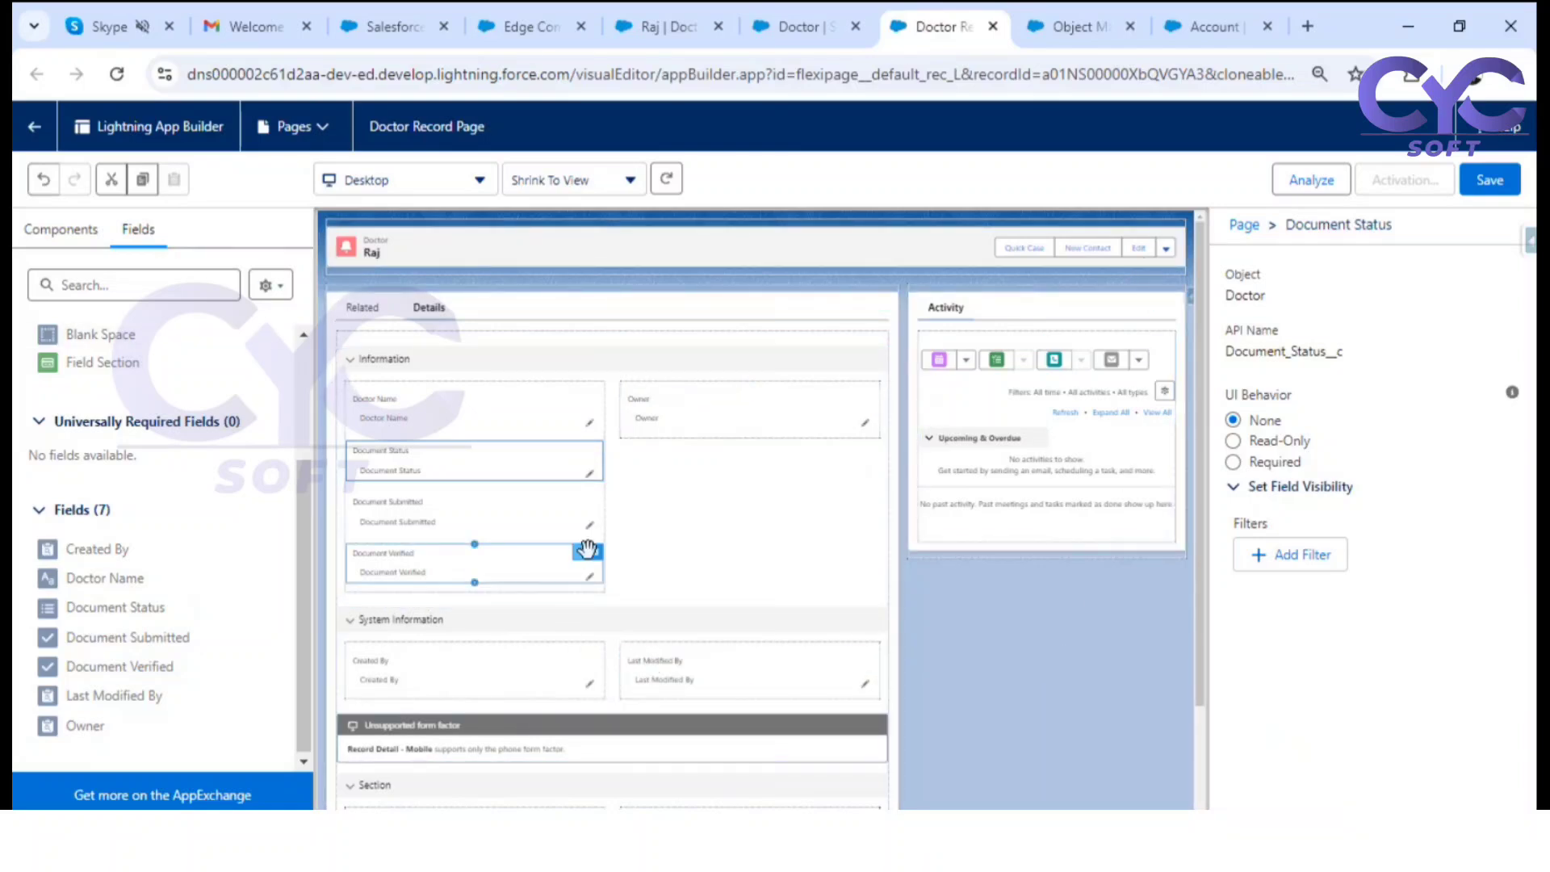
{"action": "scroll", "coordinate": [951, 646], "scroll_direction": "down", "scroll_amount": 1}
{"action": "scroll", "coordinate": [951, 646], "scroll_direction": "down", "scroll_amount": 1}
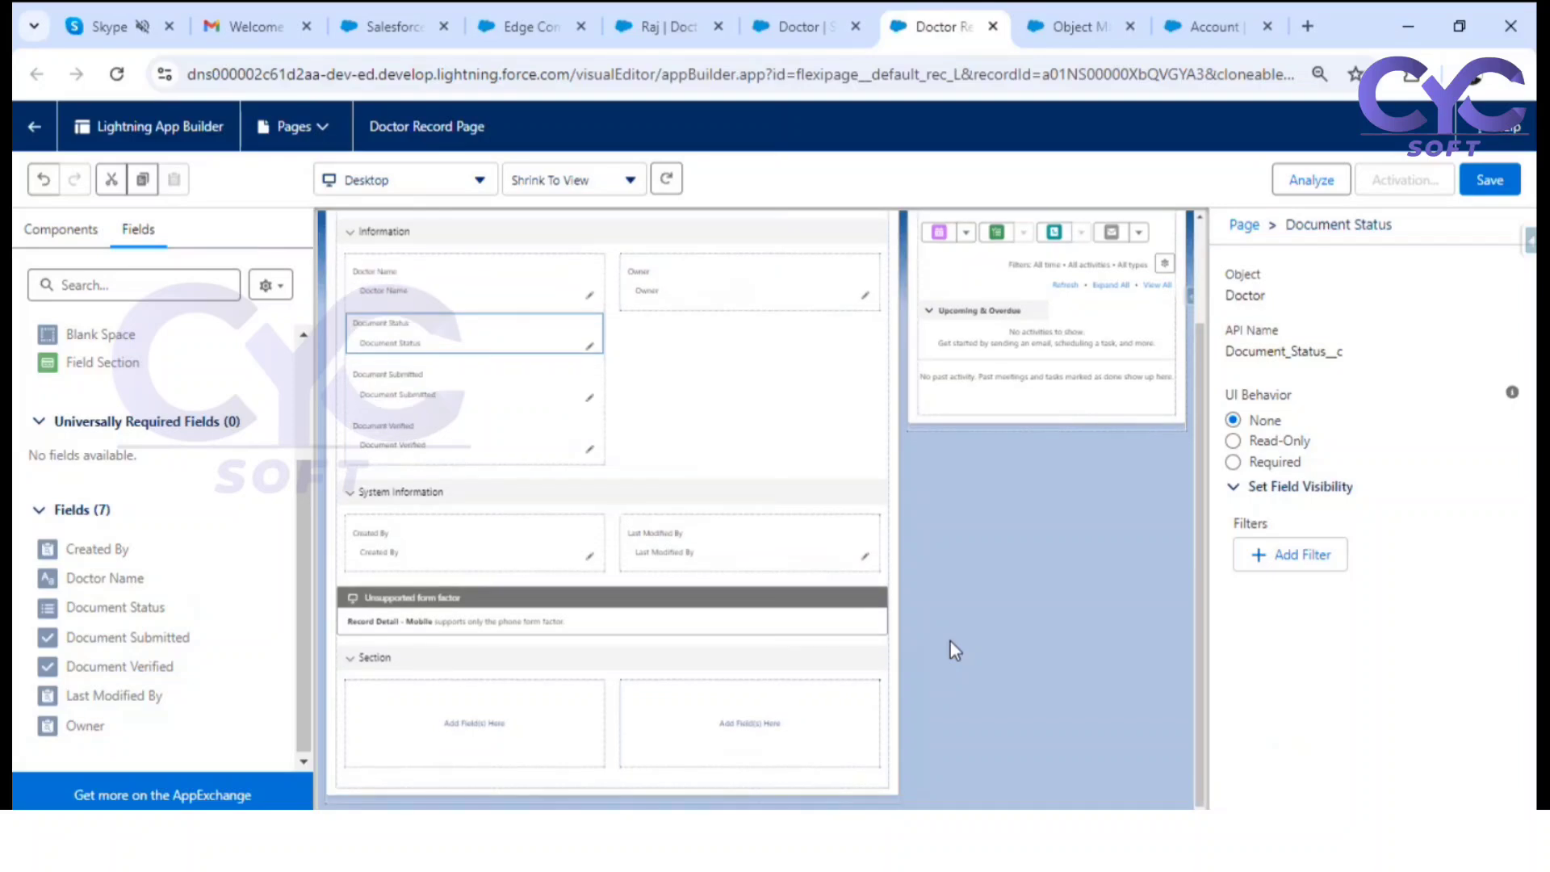
{"action": "left_click_drag", "start_coordinate": [528, 421], "coordinate": [883, 609]}
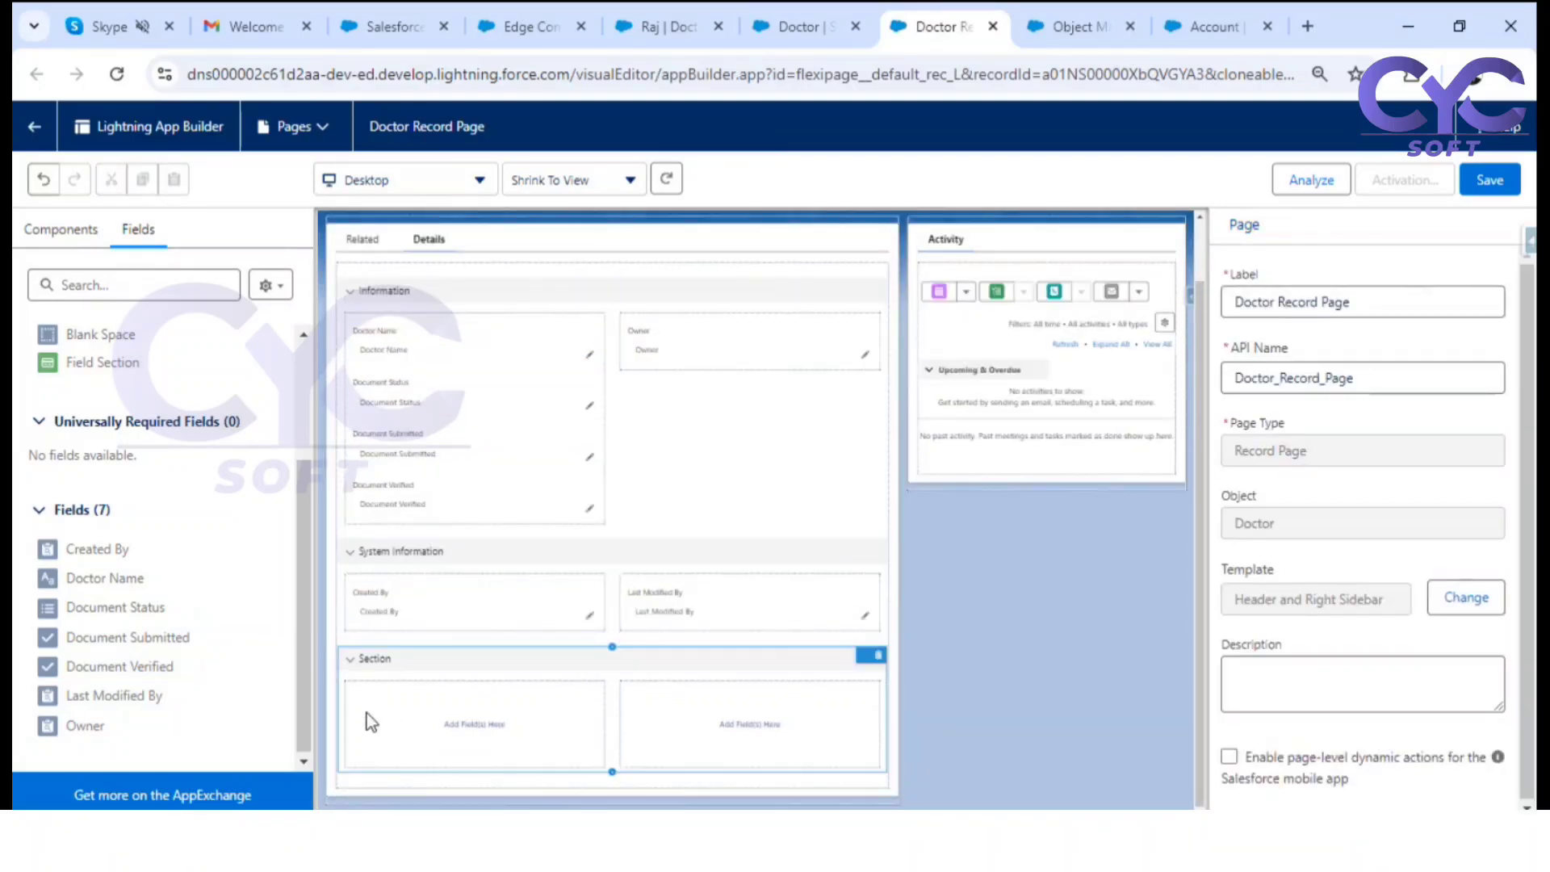
{"action": "left_click", "coordinate": [508, 722]}
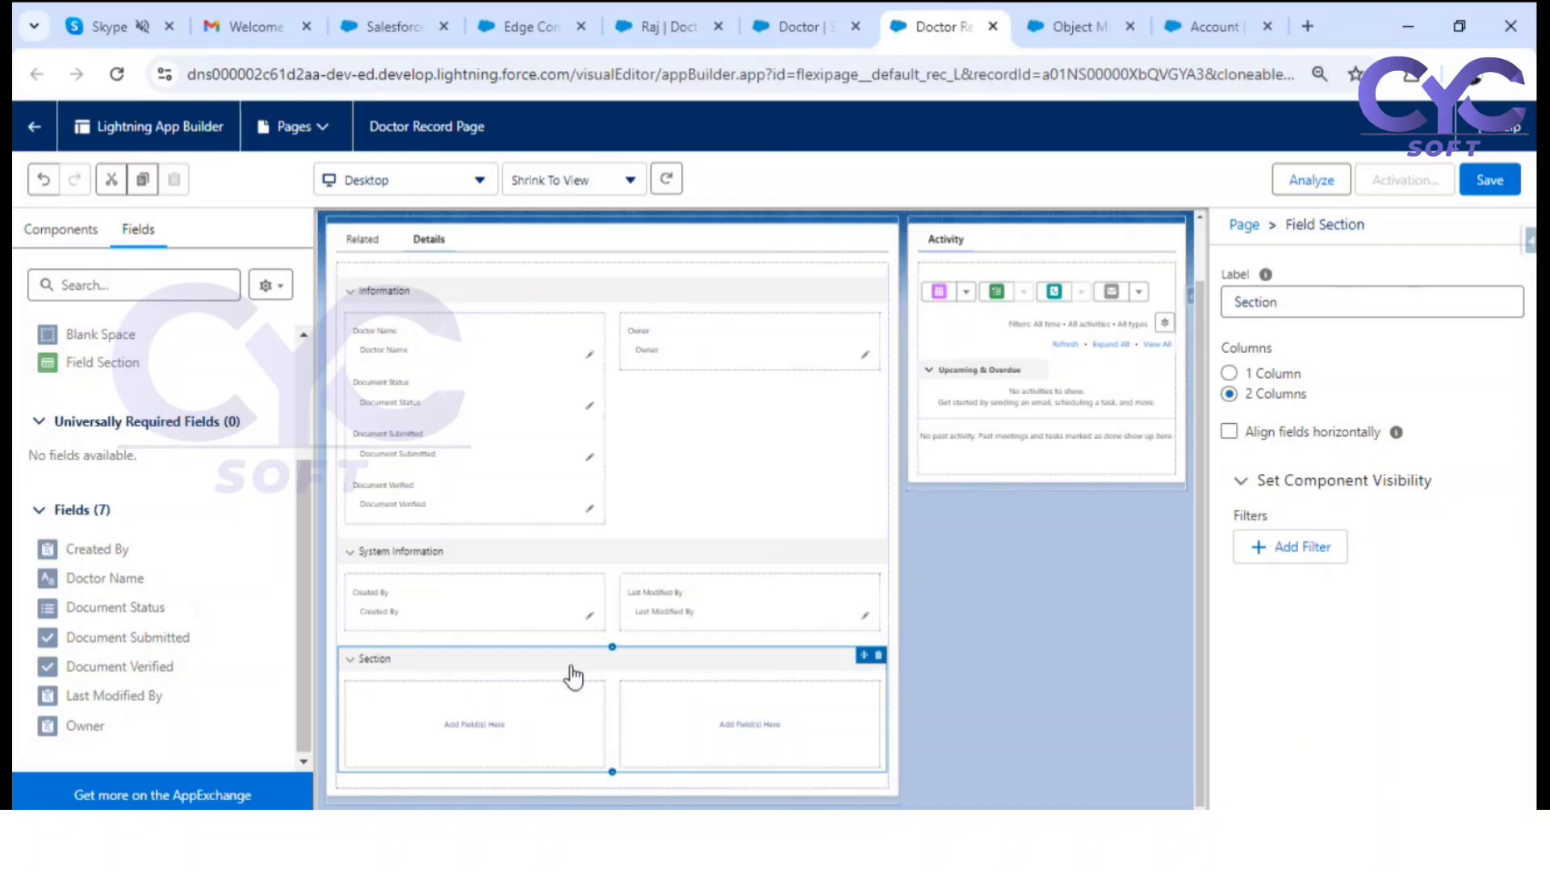
{"action": "left_click_drag", "start_coordinate": [472, 392], "coordinate": [436, 716]}
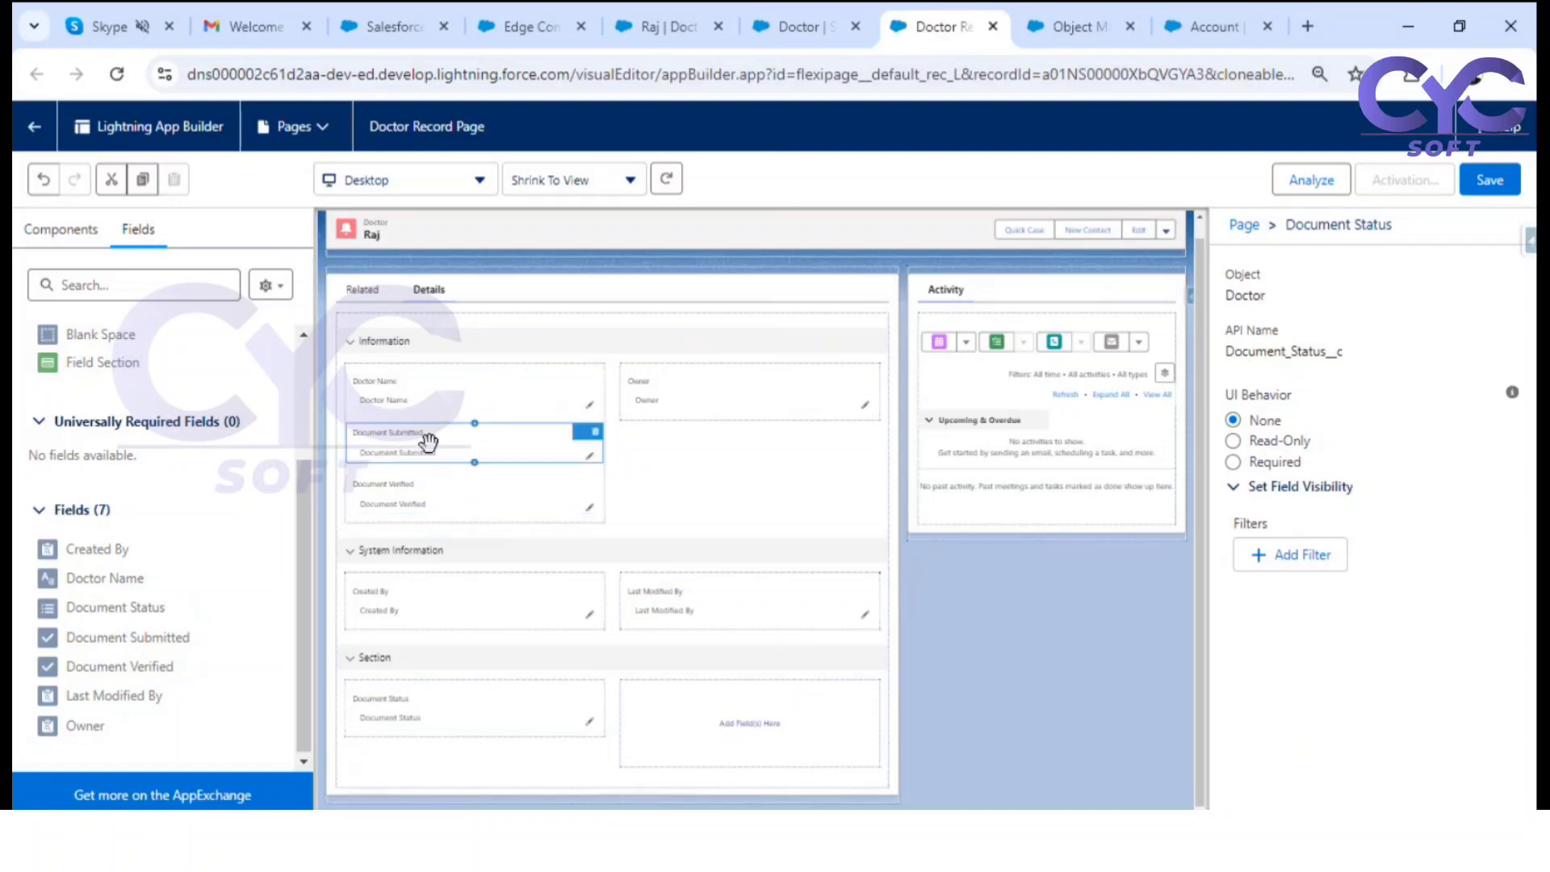
{"action": "left_click_drag", "start_coordinate": [427, 441], "coordinate": [712, 692]}
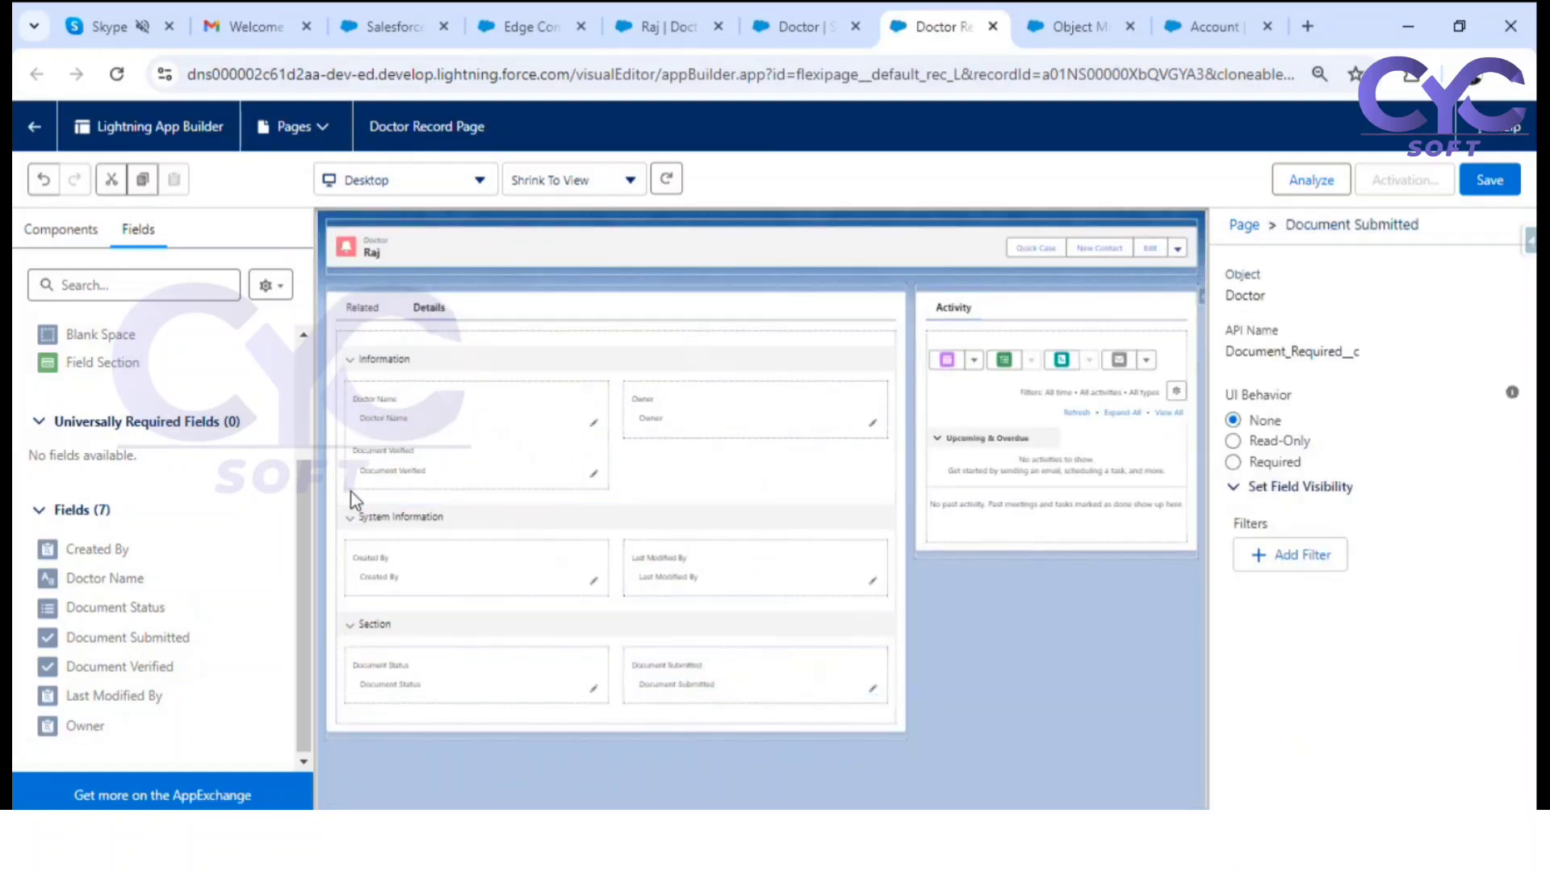
{"action": "left_click_drag", "start_coordinate": [402, 506], "coordinate": [452, 678]}
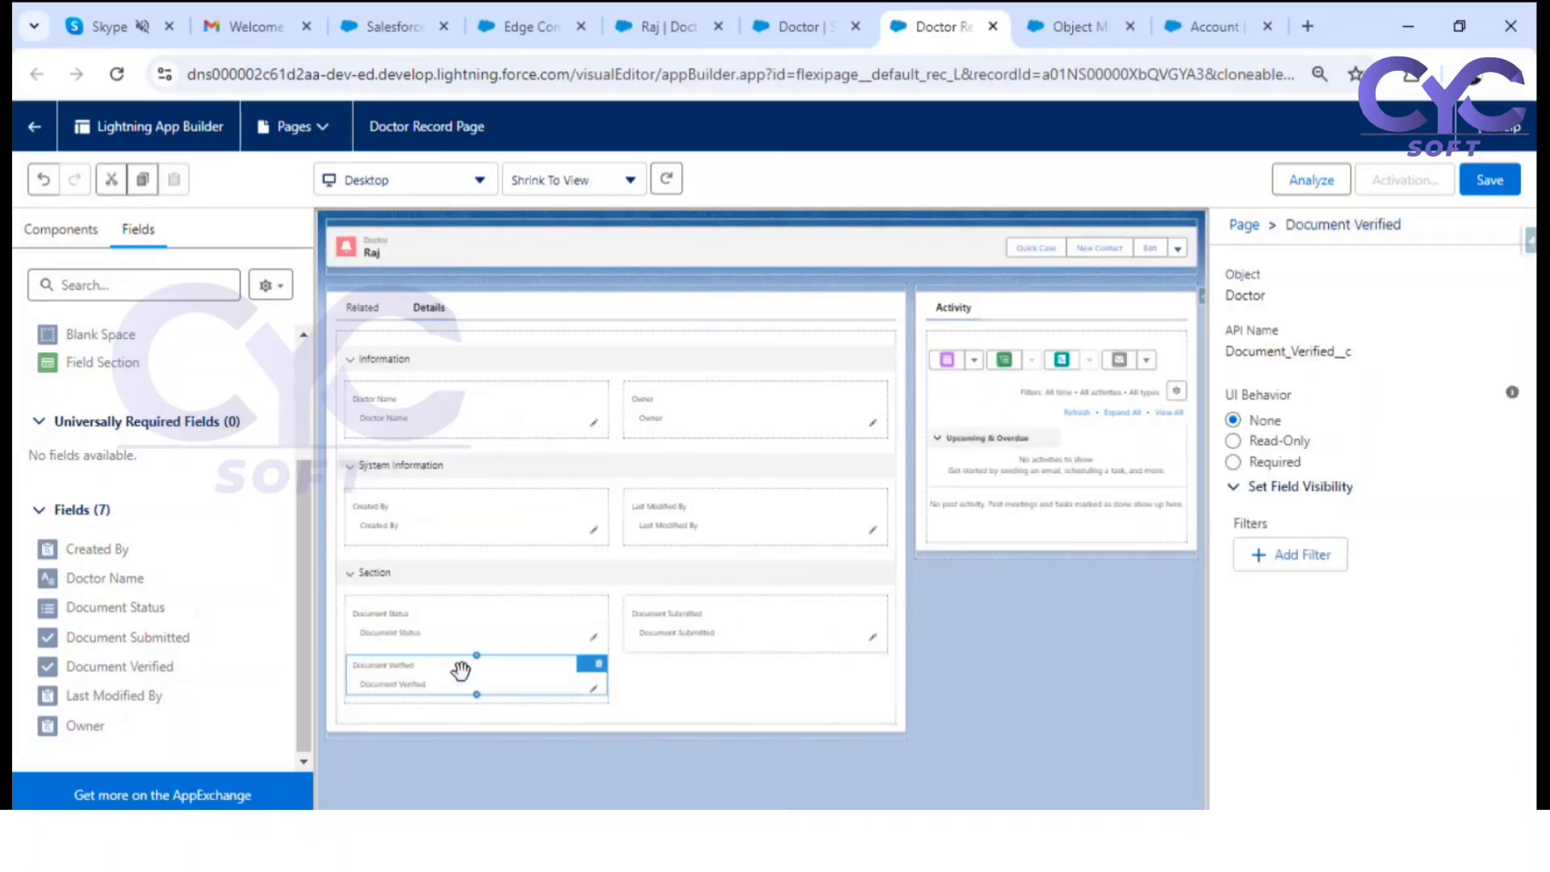
Step: Rename the bottom section's label to 'Document Status info'
{"action": "left_click", "coordinate": [419, 583]}
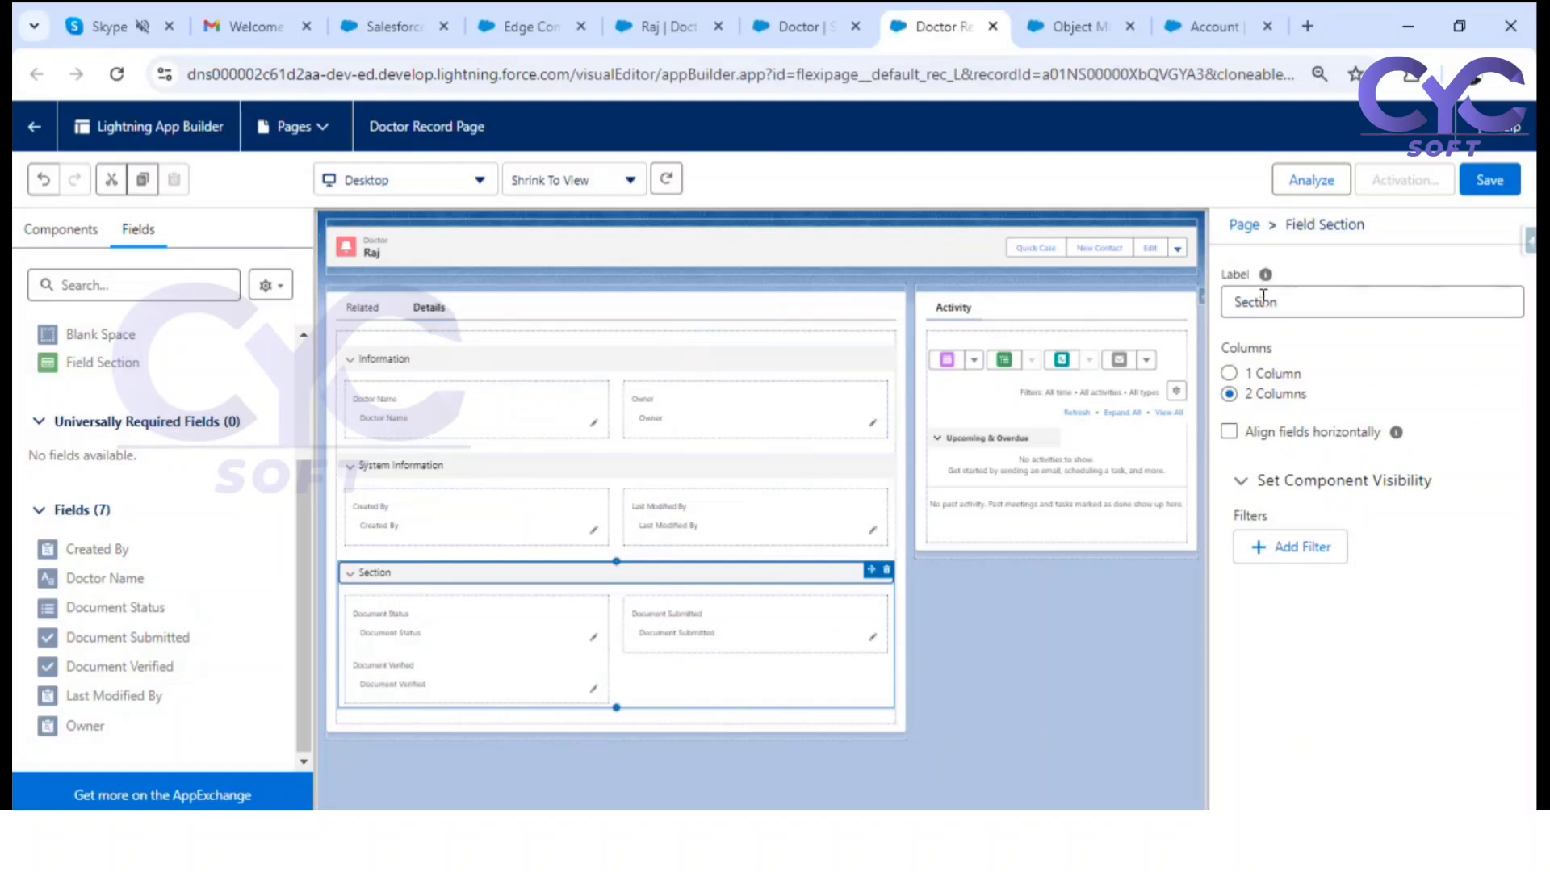
{"action": "double_click", "coordinate": [1263, 298]}
{"action": "type", "text": "Document Status inf"}
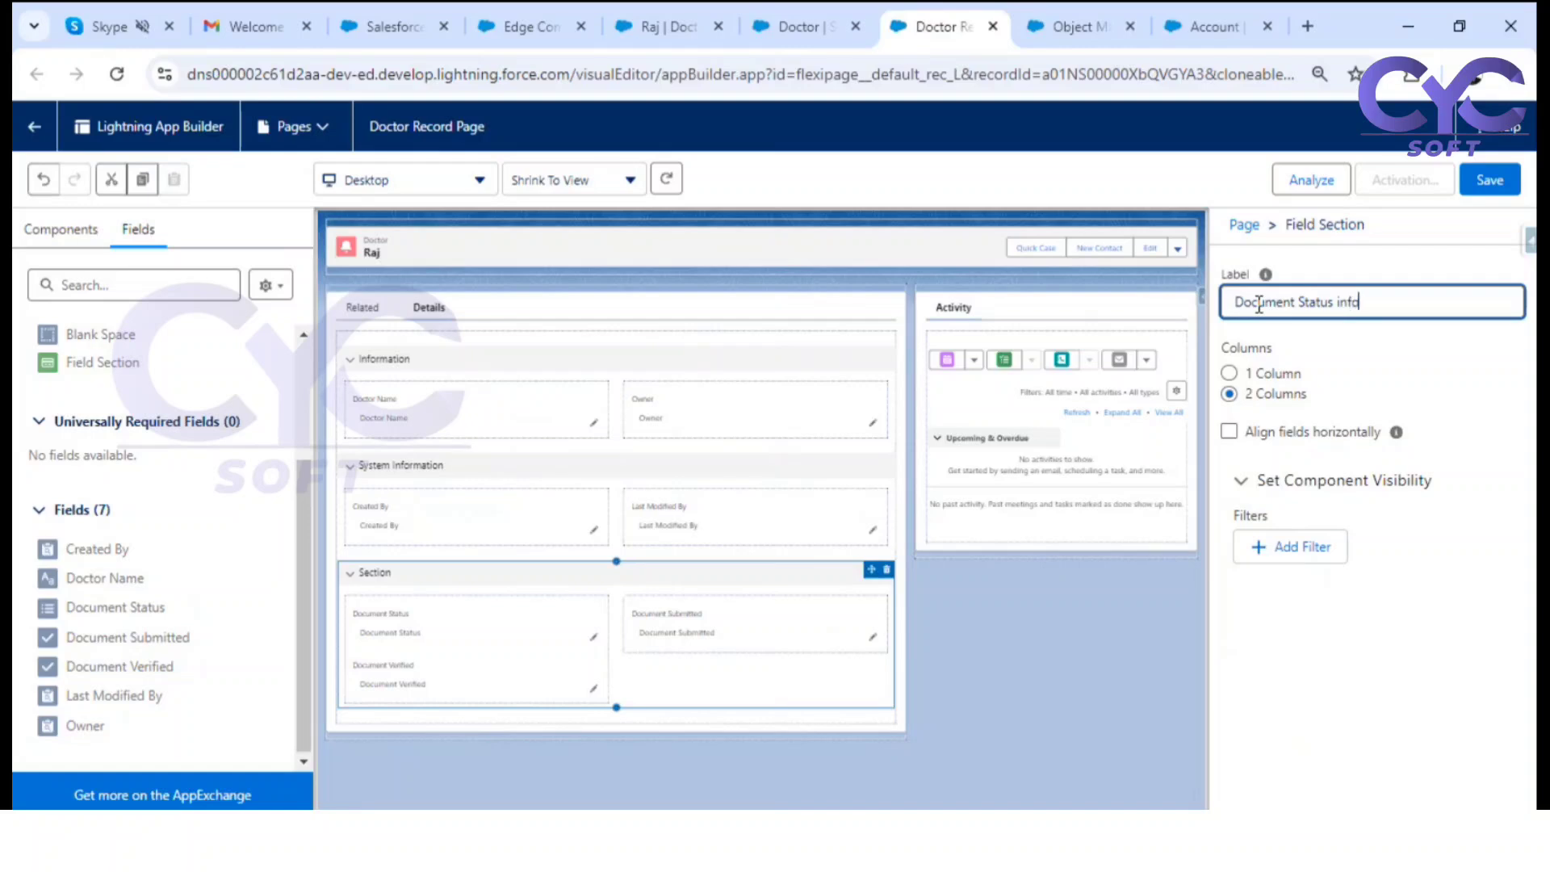
{"action": "left_click", "coordinate": [1099, 647]}
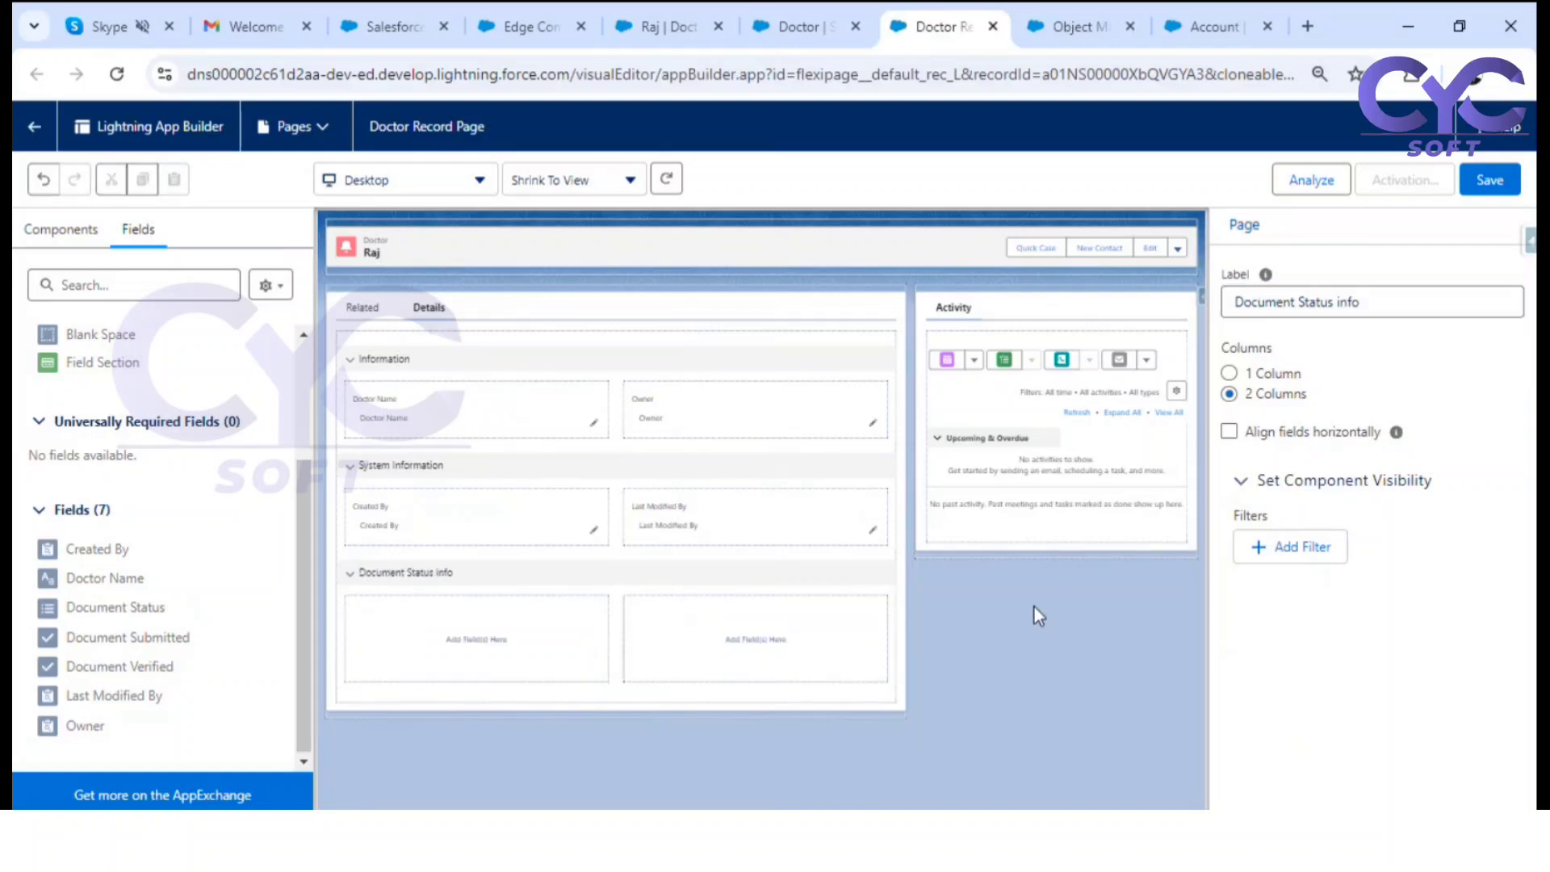
Step: Save the Doctor Record Page and activate it as the org default for Desktop
{"action": "left_click", "coordinate": [1500, 191]}
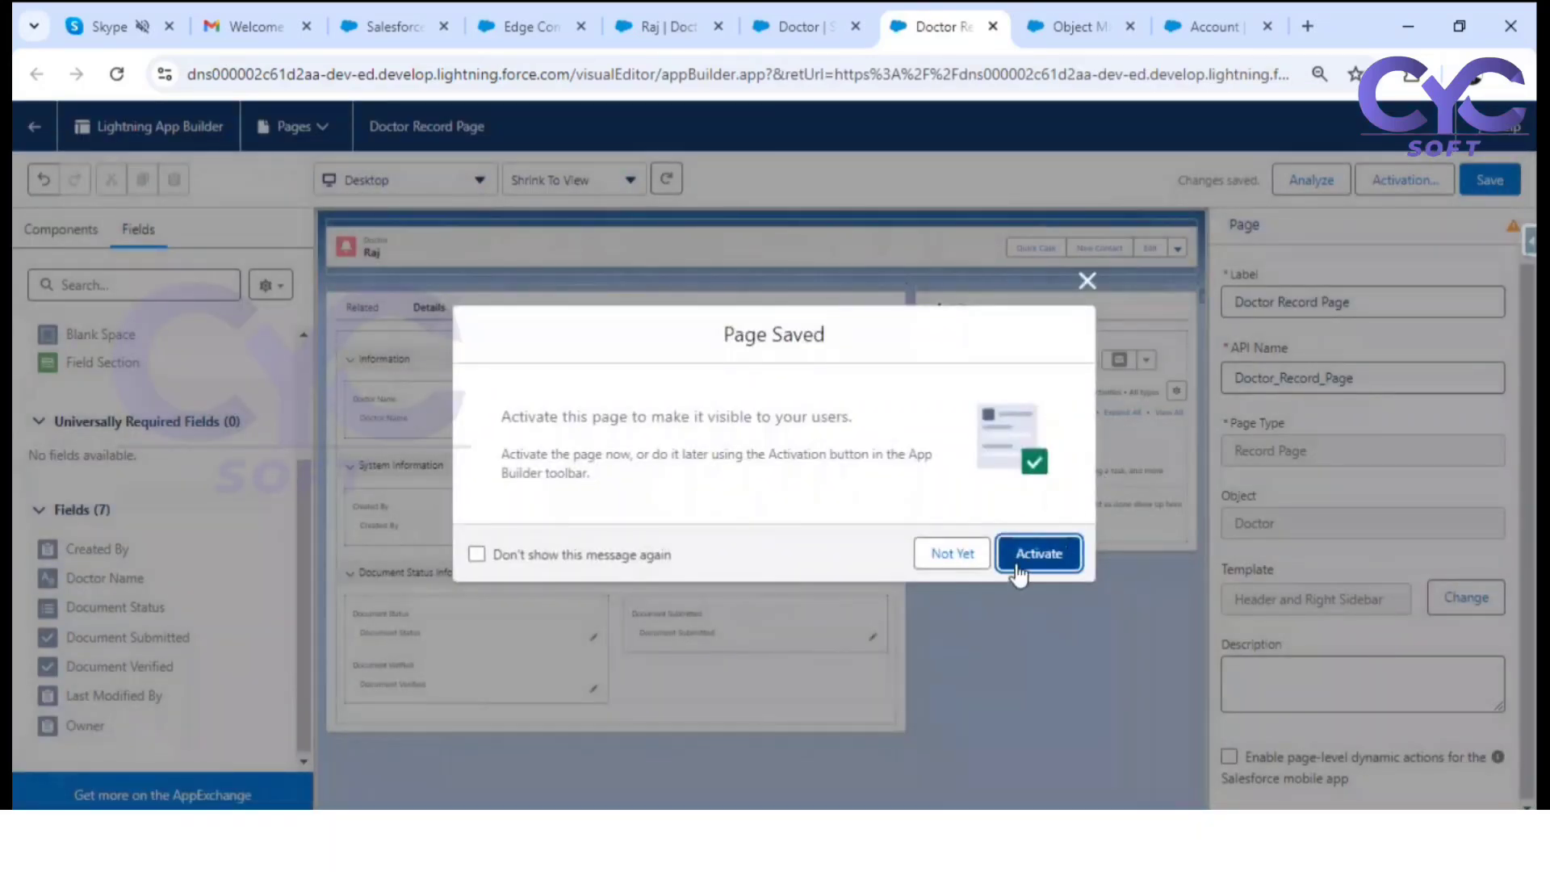
{"action": "left_click", "coordinate": [1040, 555]}
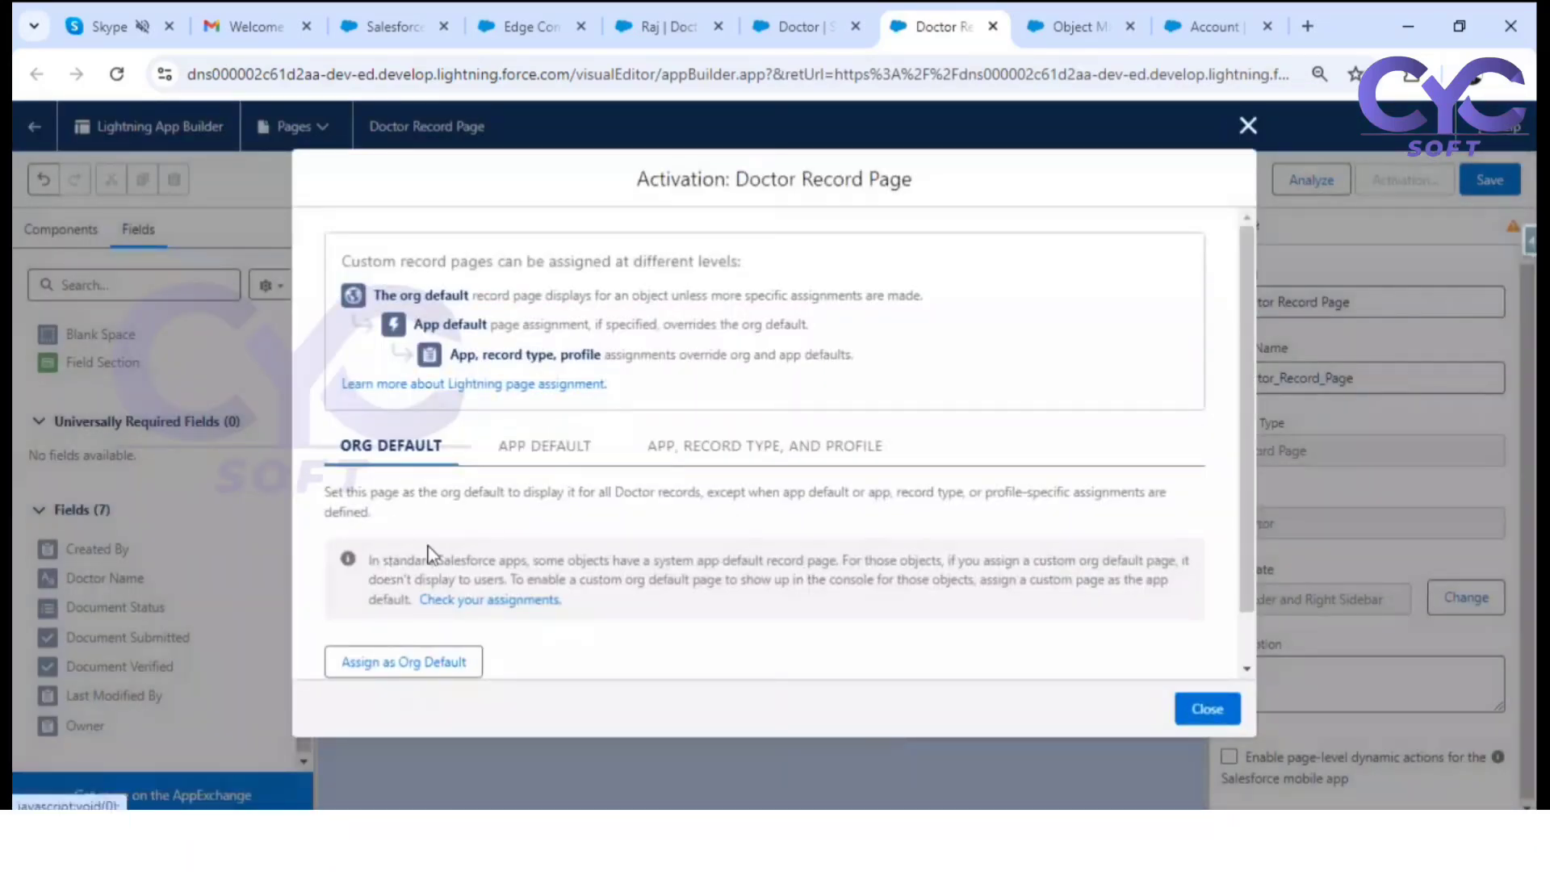
{"action": "left_click", "coordinate": [406, 662]}
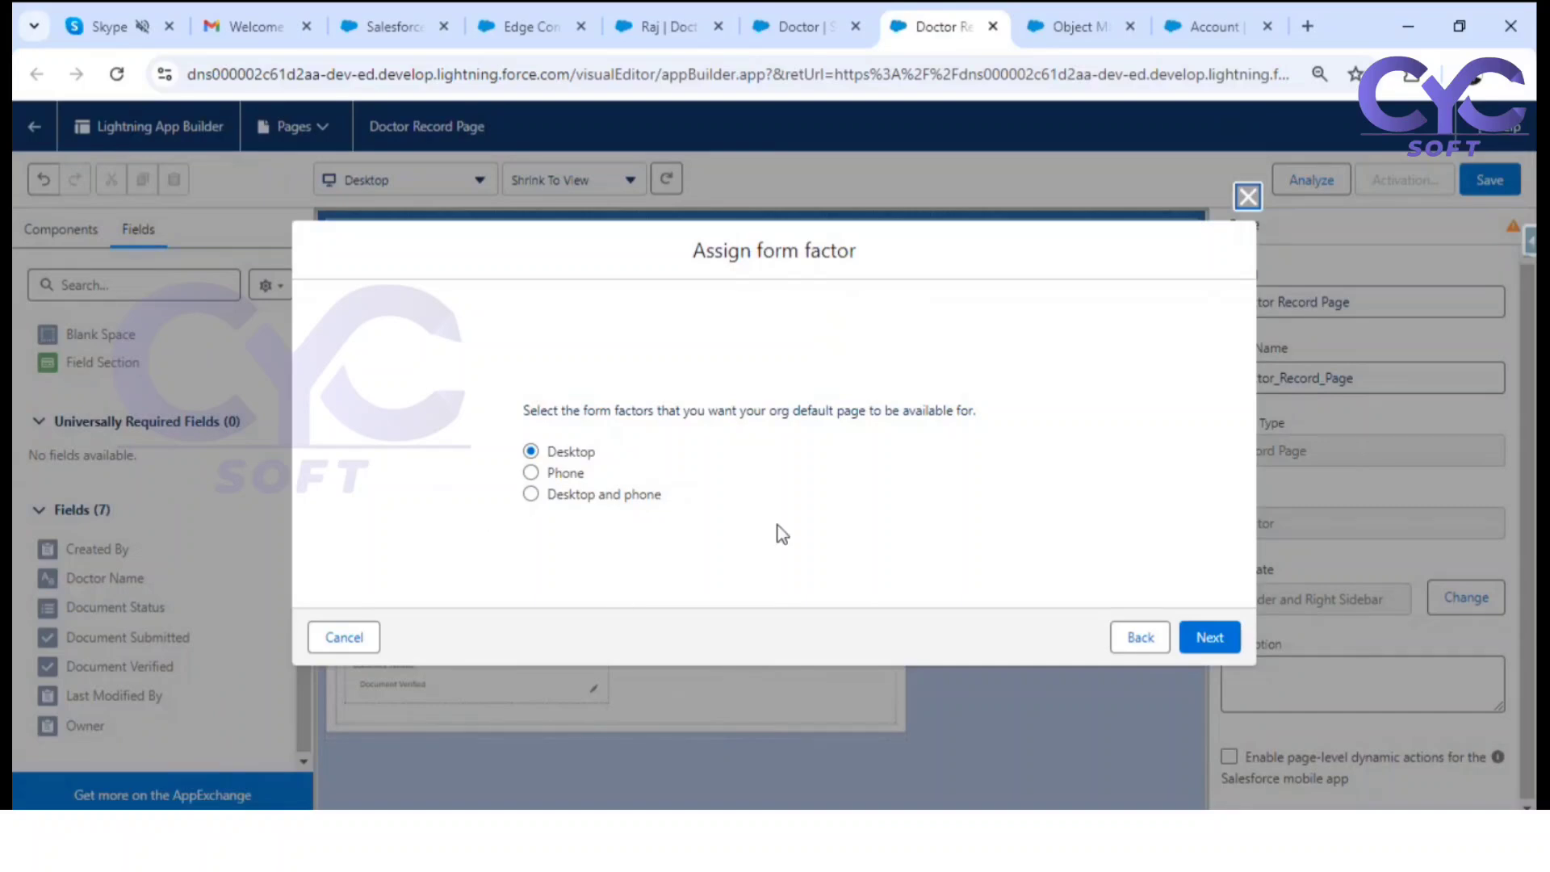
{"action": "left_click", "coordinate": [1202, 637]}
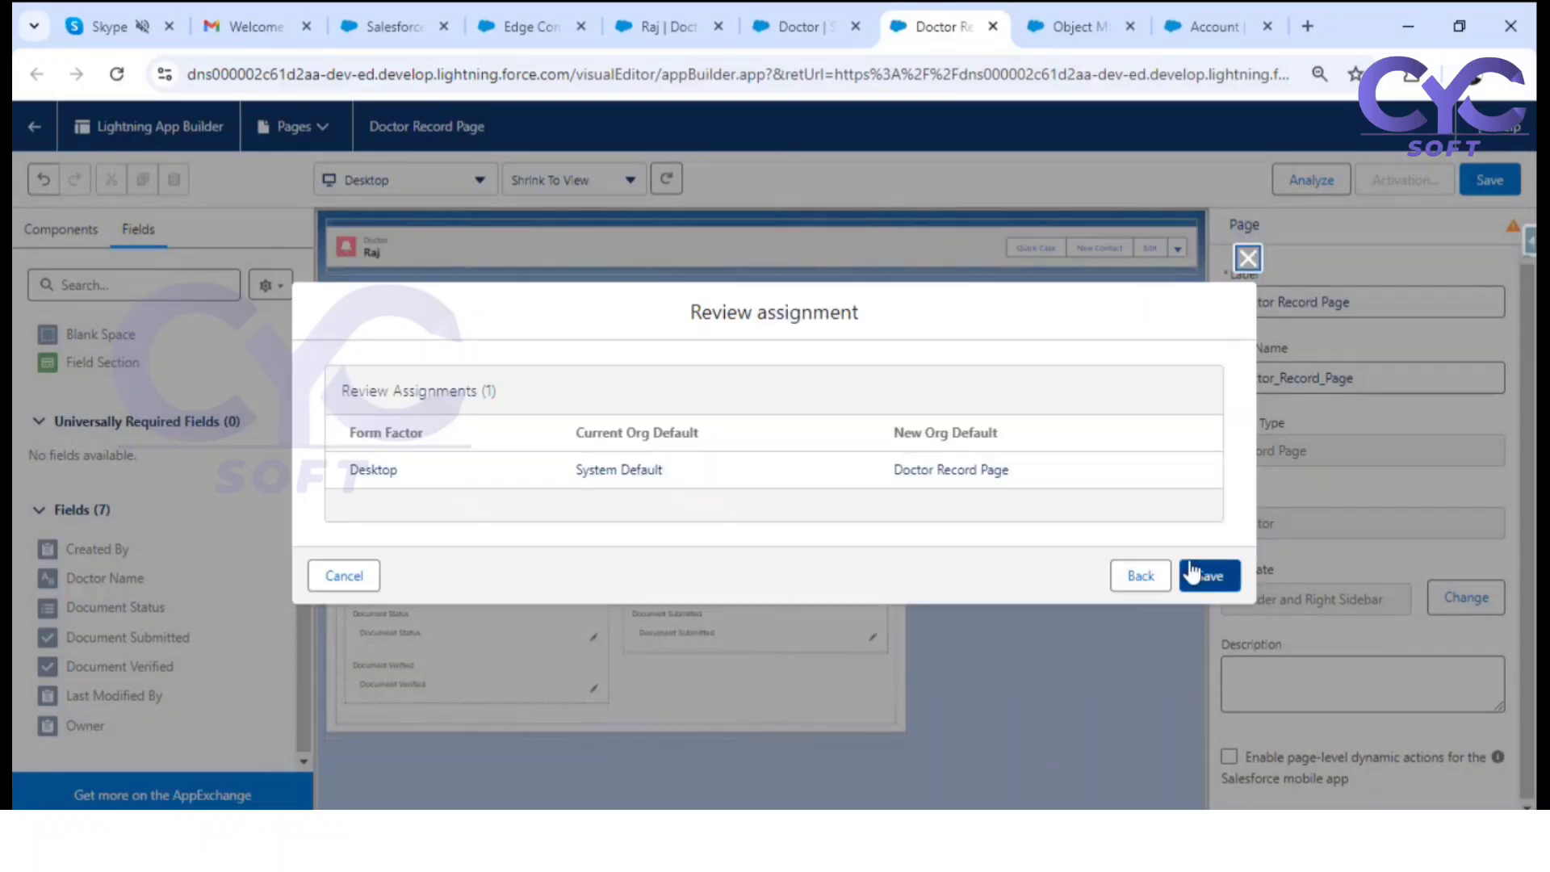
{"action": "left_click", "coordinate": [1211, 576]}
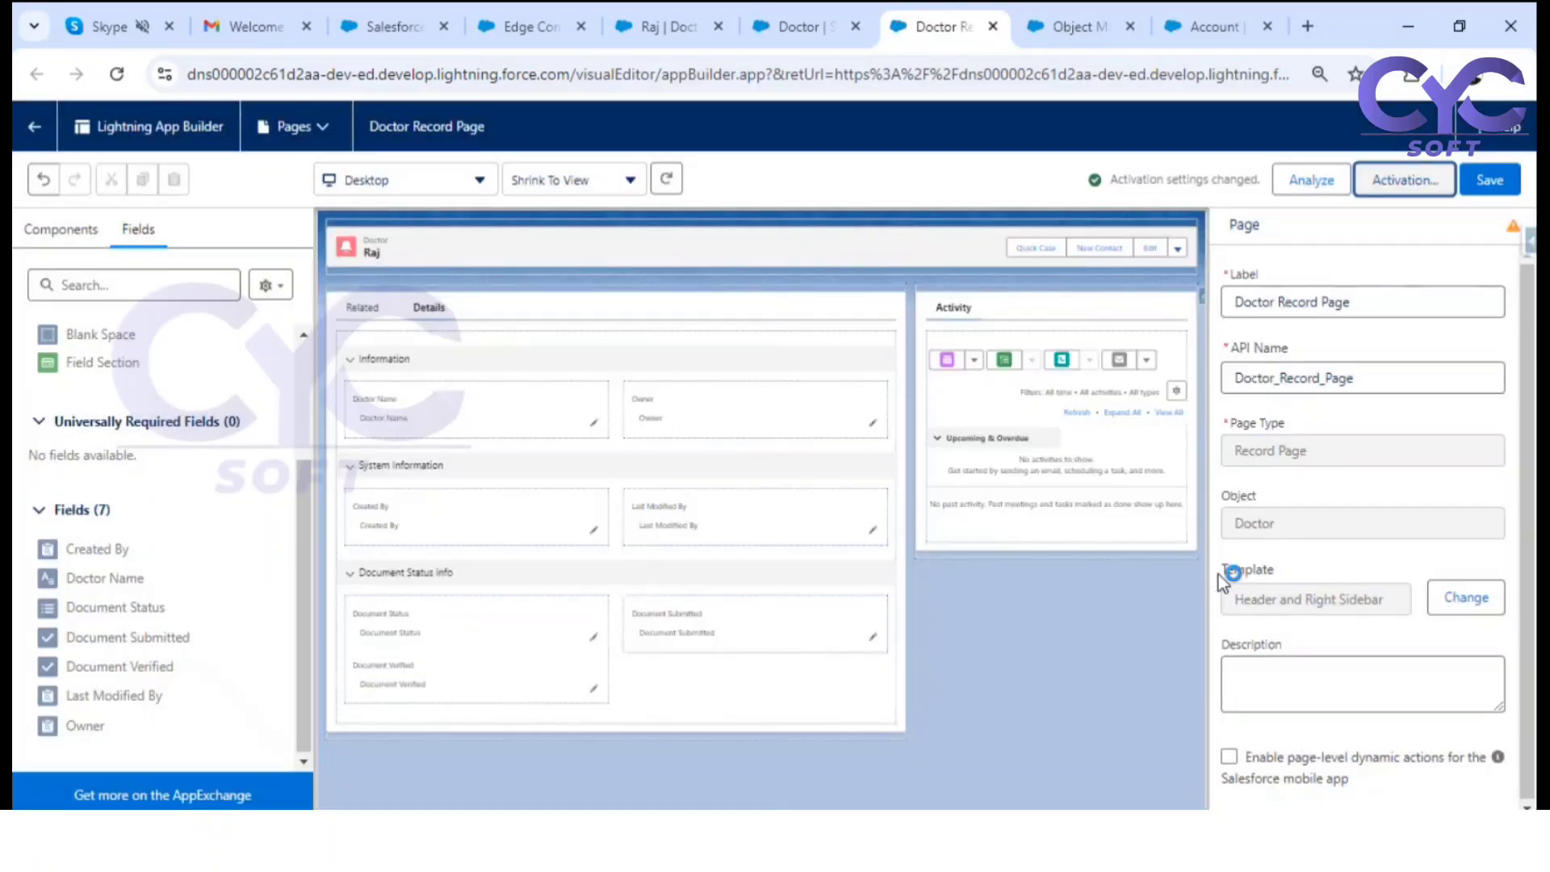
{"action": "left_click", "coordinate": [1500, 180]}
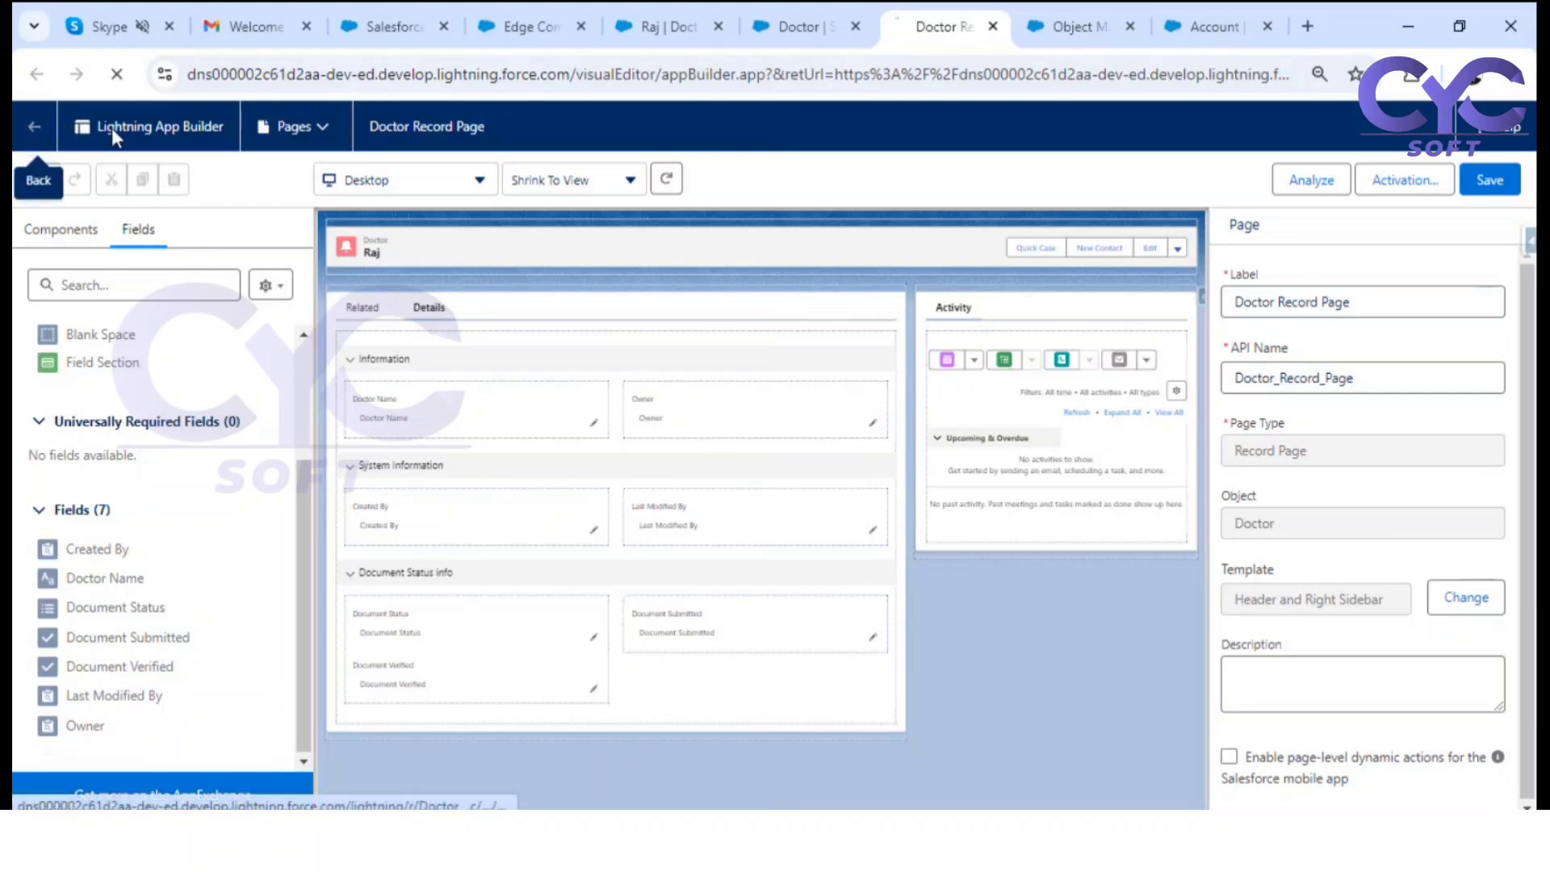
Step: Back on the Doctor record, review the Document Status picklist and cancel without changes
{"action": "left_click", "coordinate": [34, 126]}
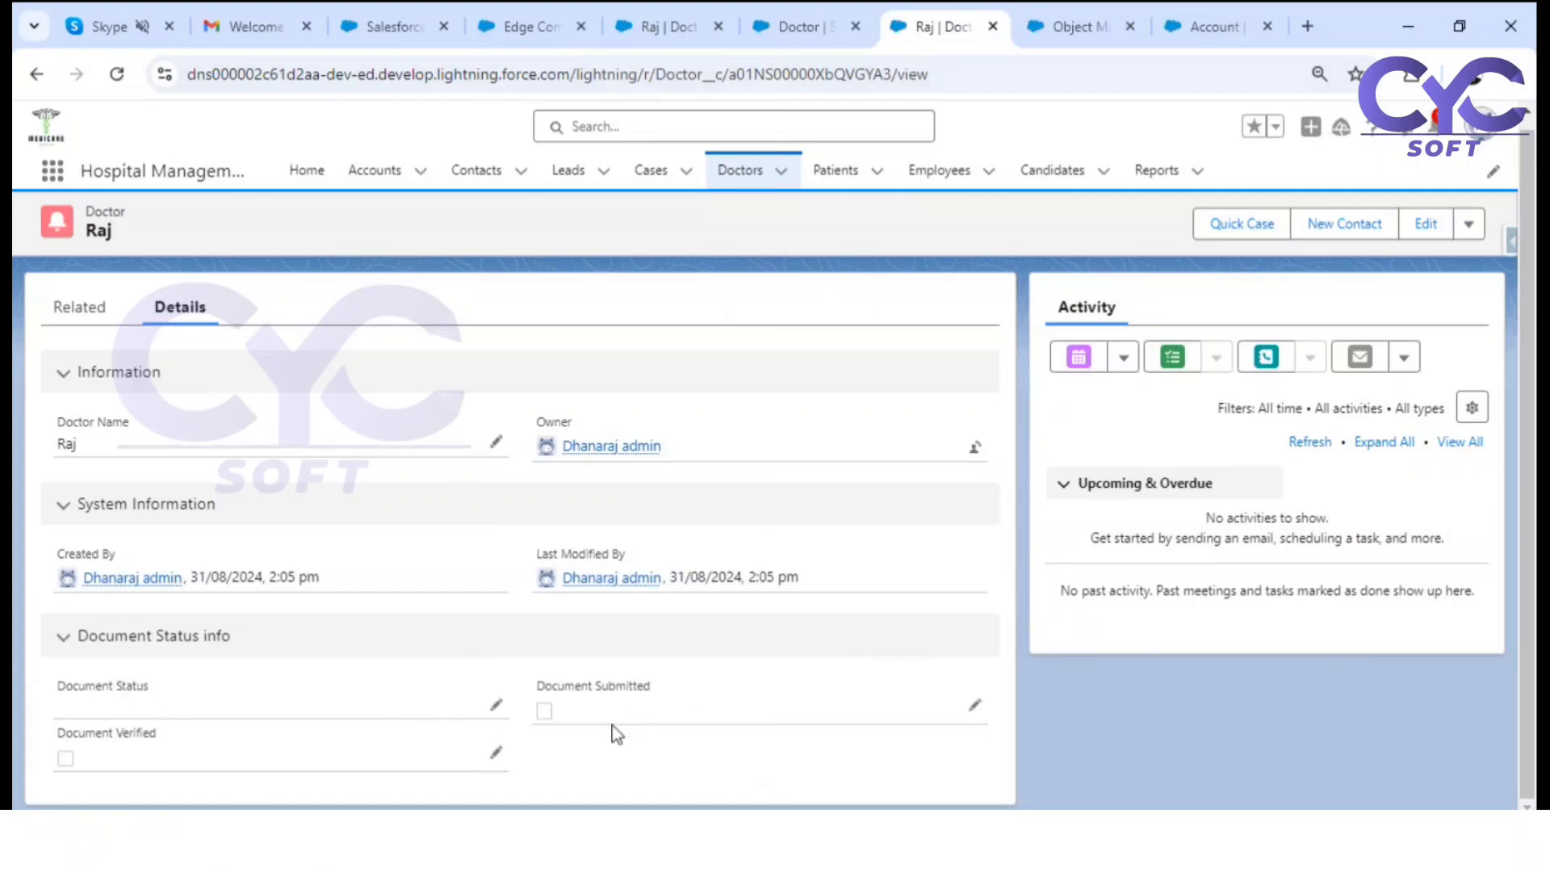
{"action": "left_click", "coordinate": [497, 705]}
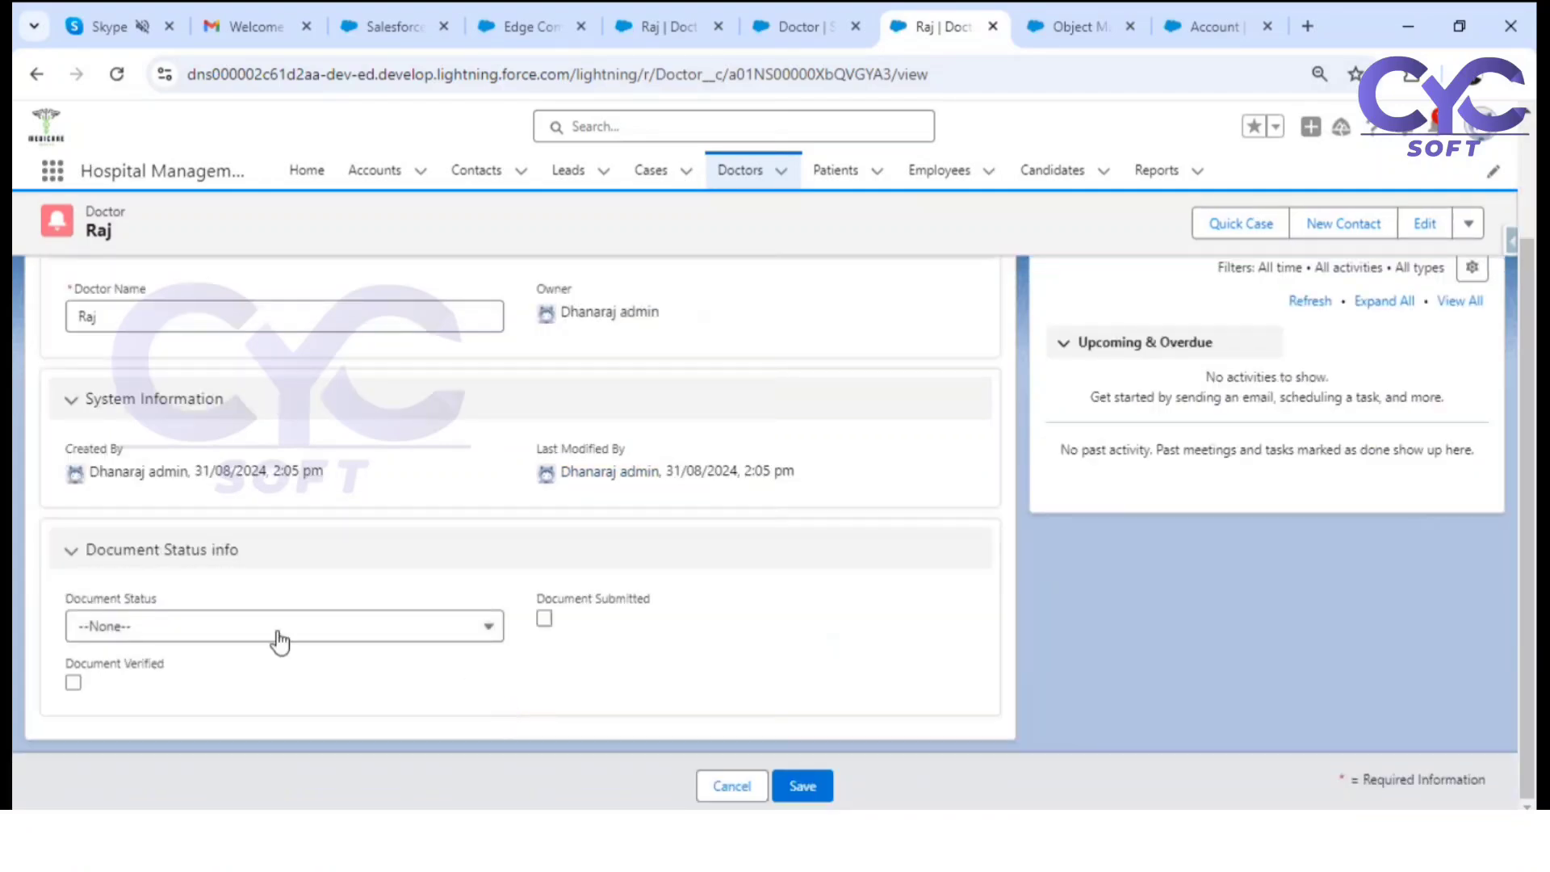
{"action": "left_click", "coordinate": [234, 628]}
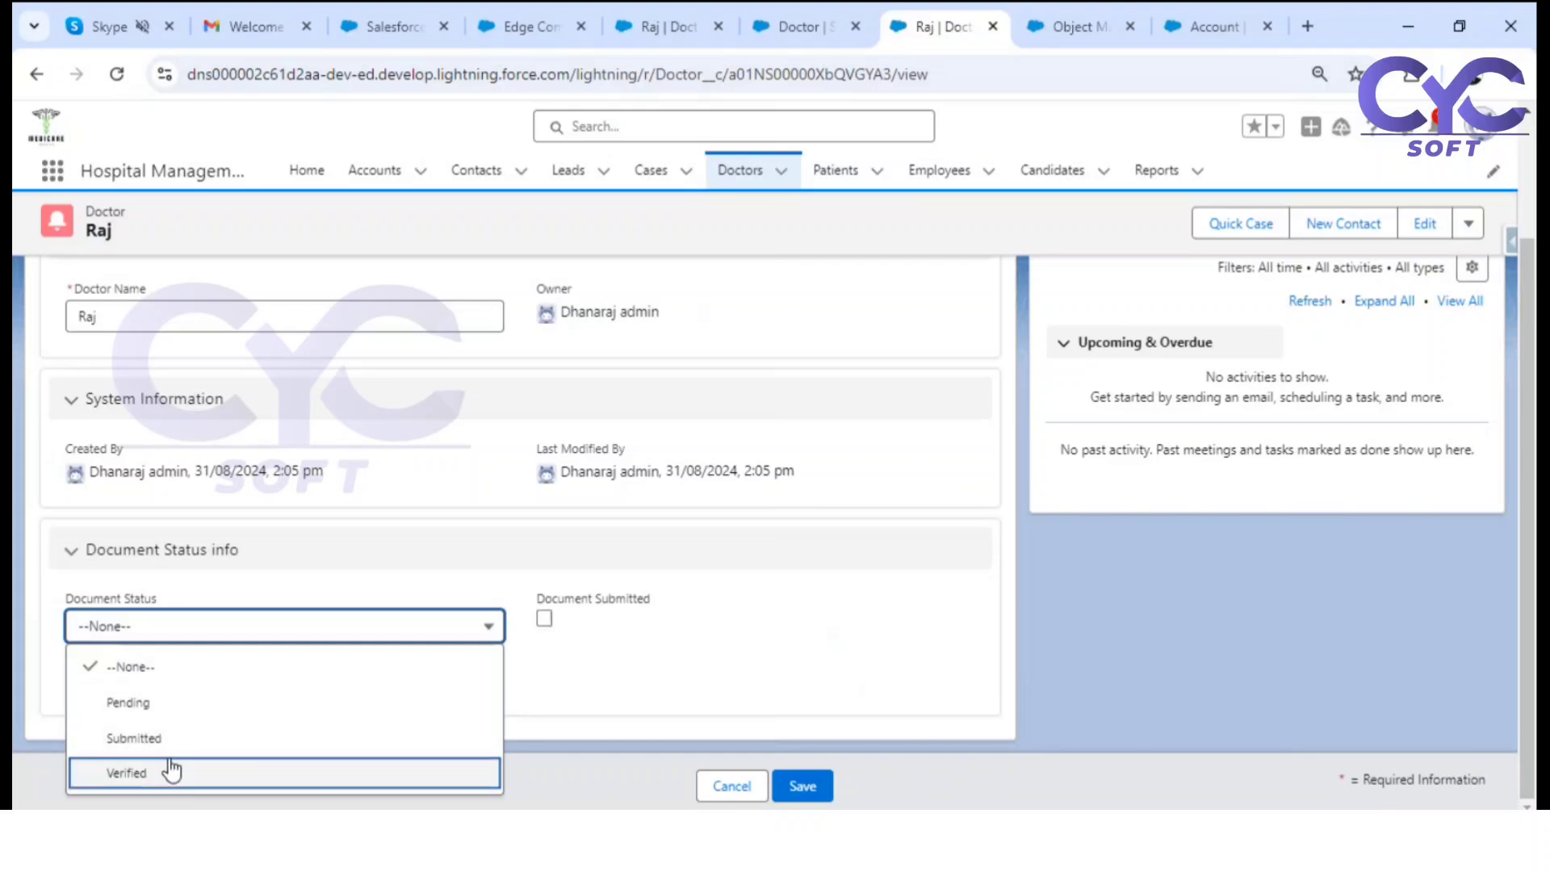
{"action": "left_click", "coordinate": [614, 678]}
{"action": "left_click", "coordinate": [732, 787]}
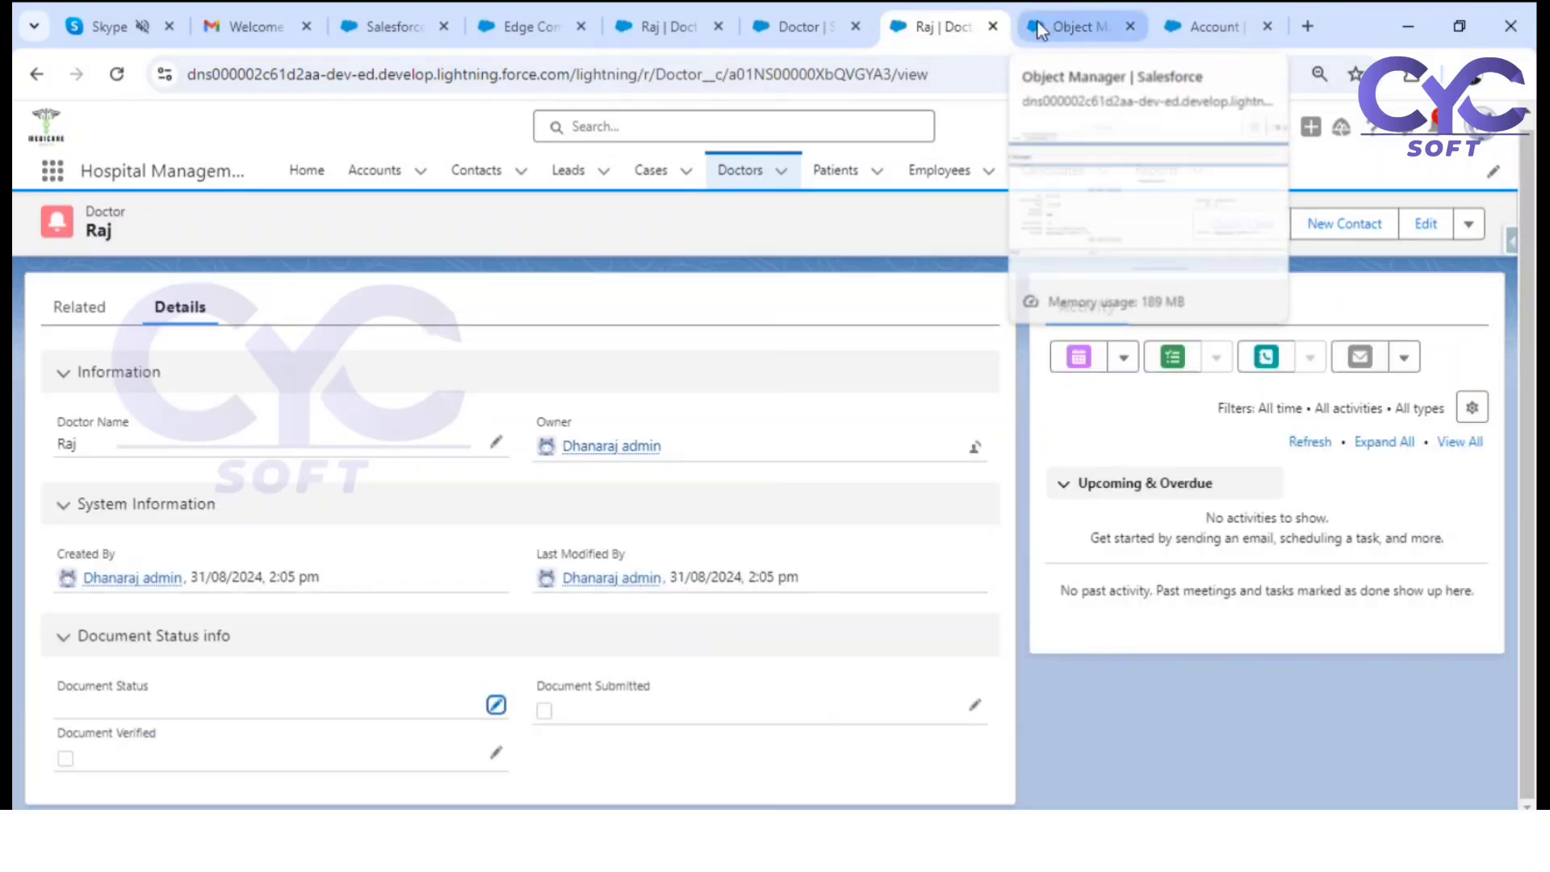
Step: Find the Doctor object in Object Manager and start a new action
{"action": "left_click", "coordinate": [1040, 23]}
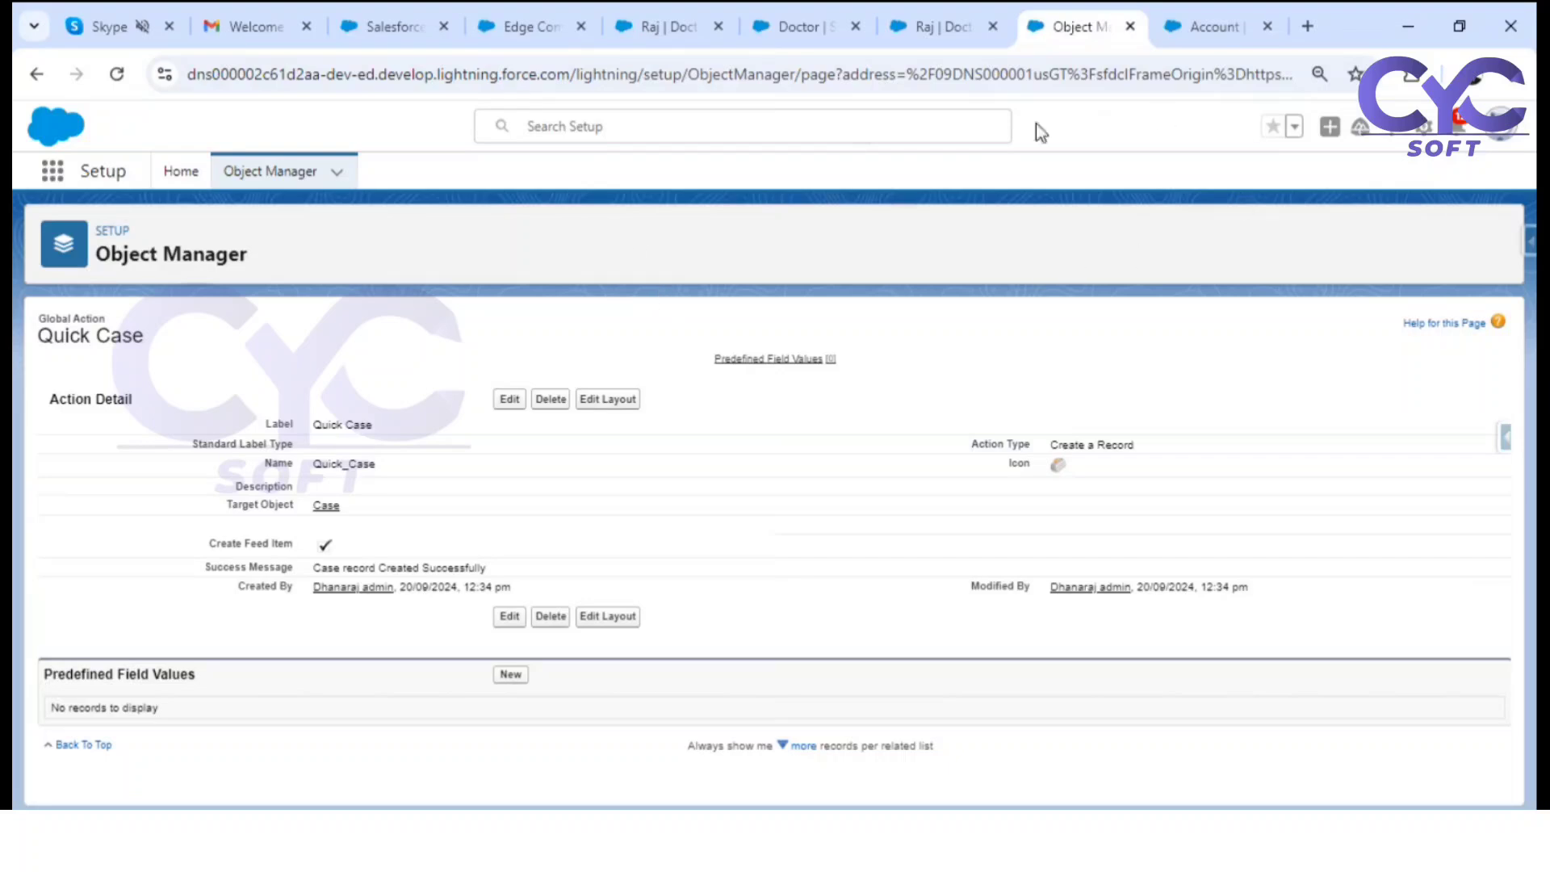
{"action": "left_click", "coordinate": [252, 173]}
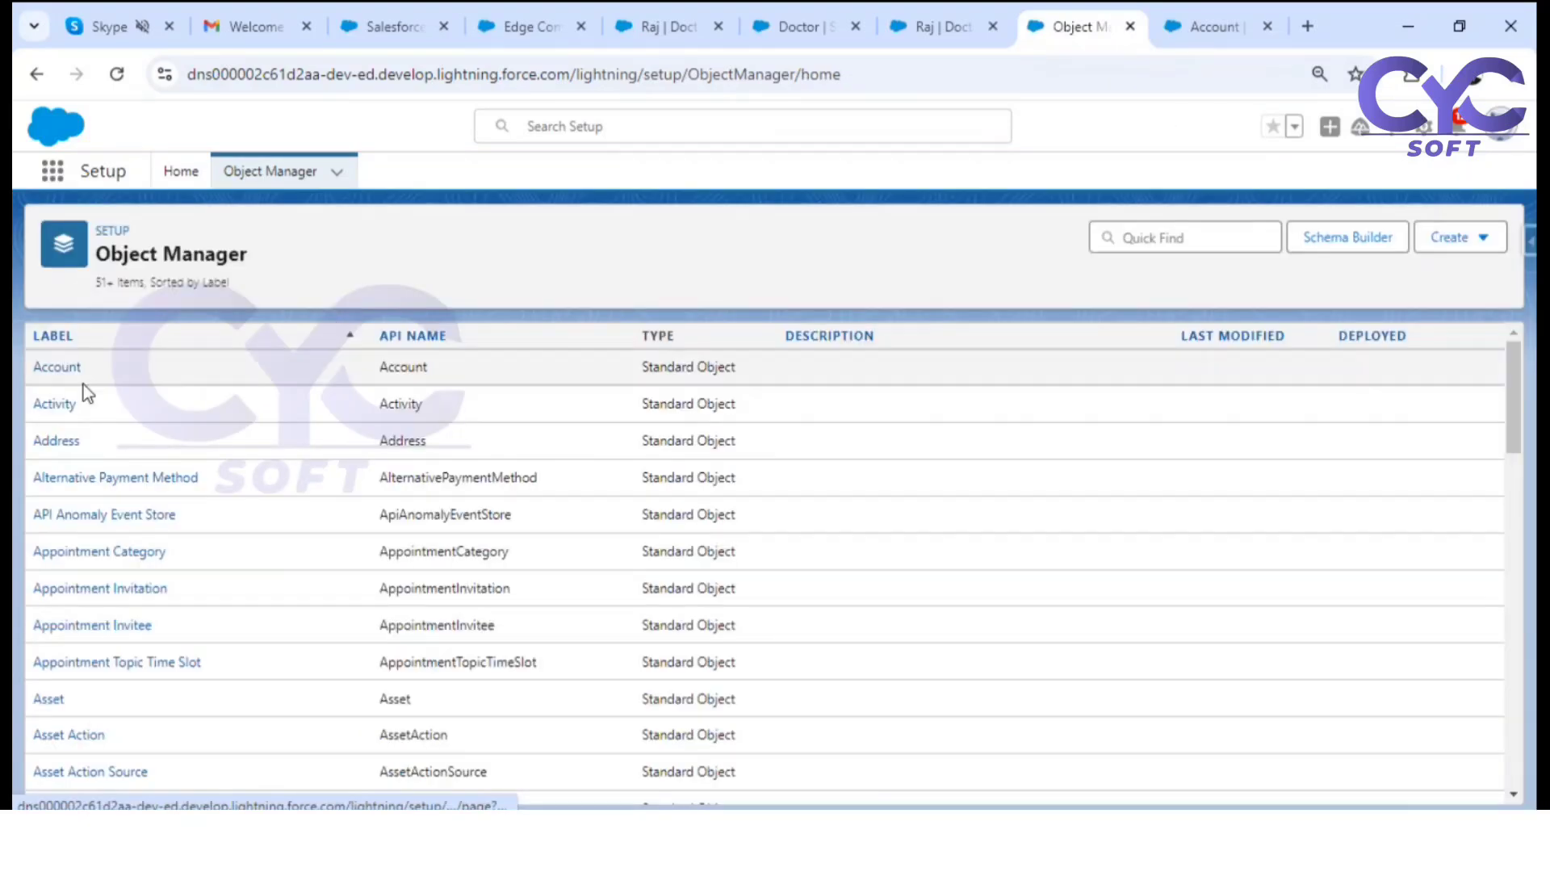
{"action": "left_click", "coordinate": [1106, 235]}
{"action": "type", "text": "do"}
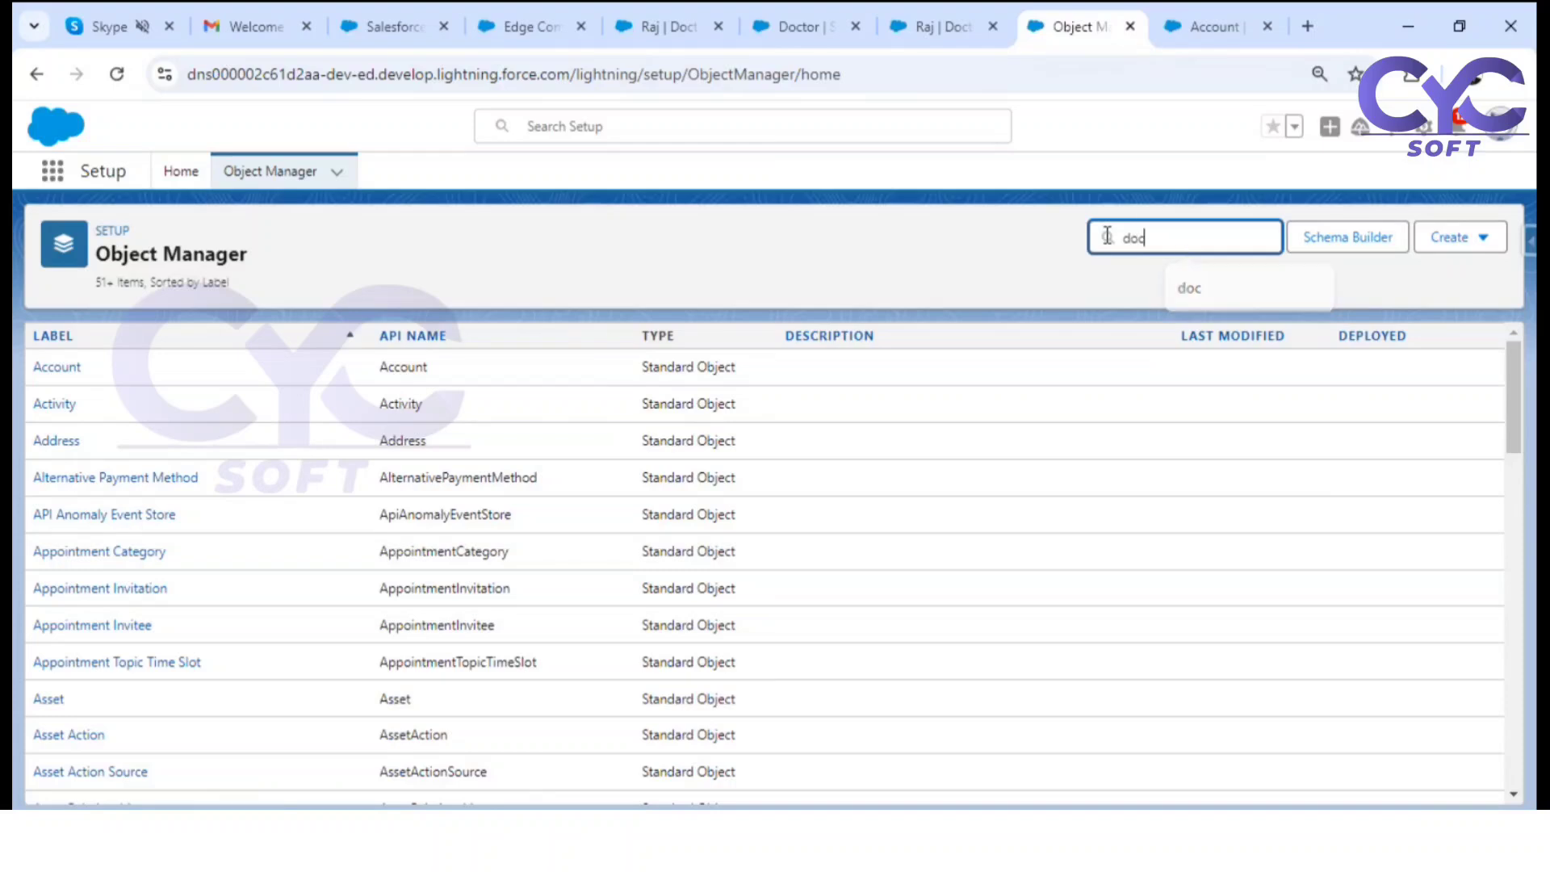
{"action": "type", "text": "c"}
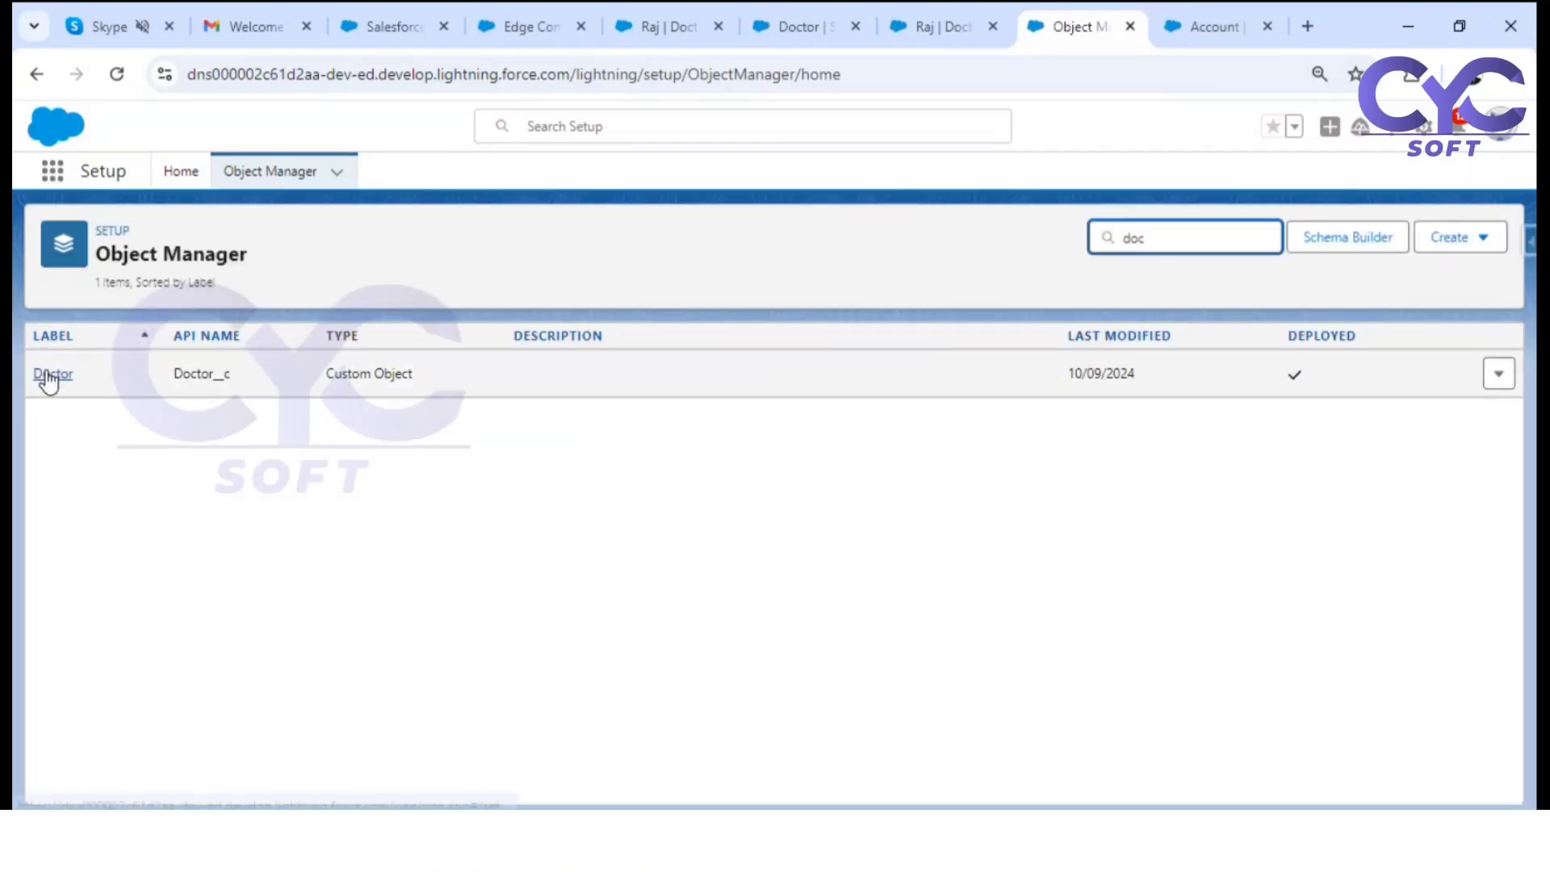
{"action": "left_click", "coordinate": [48, 373]}
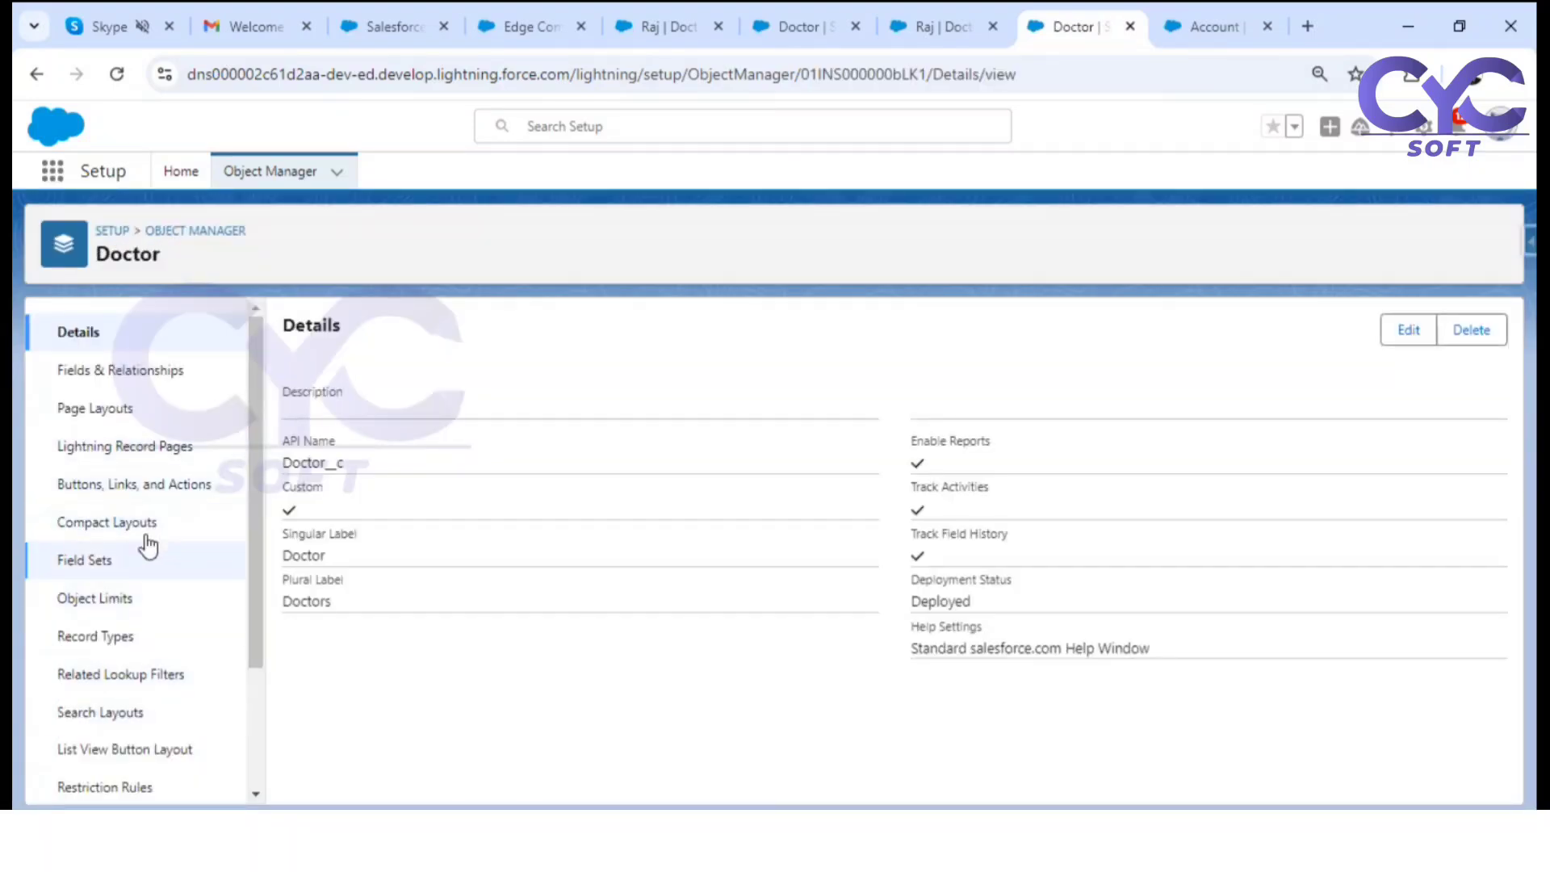
{"action": "left_click", "coordinate": [129, 485]}
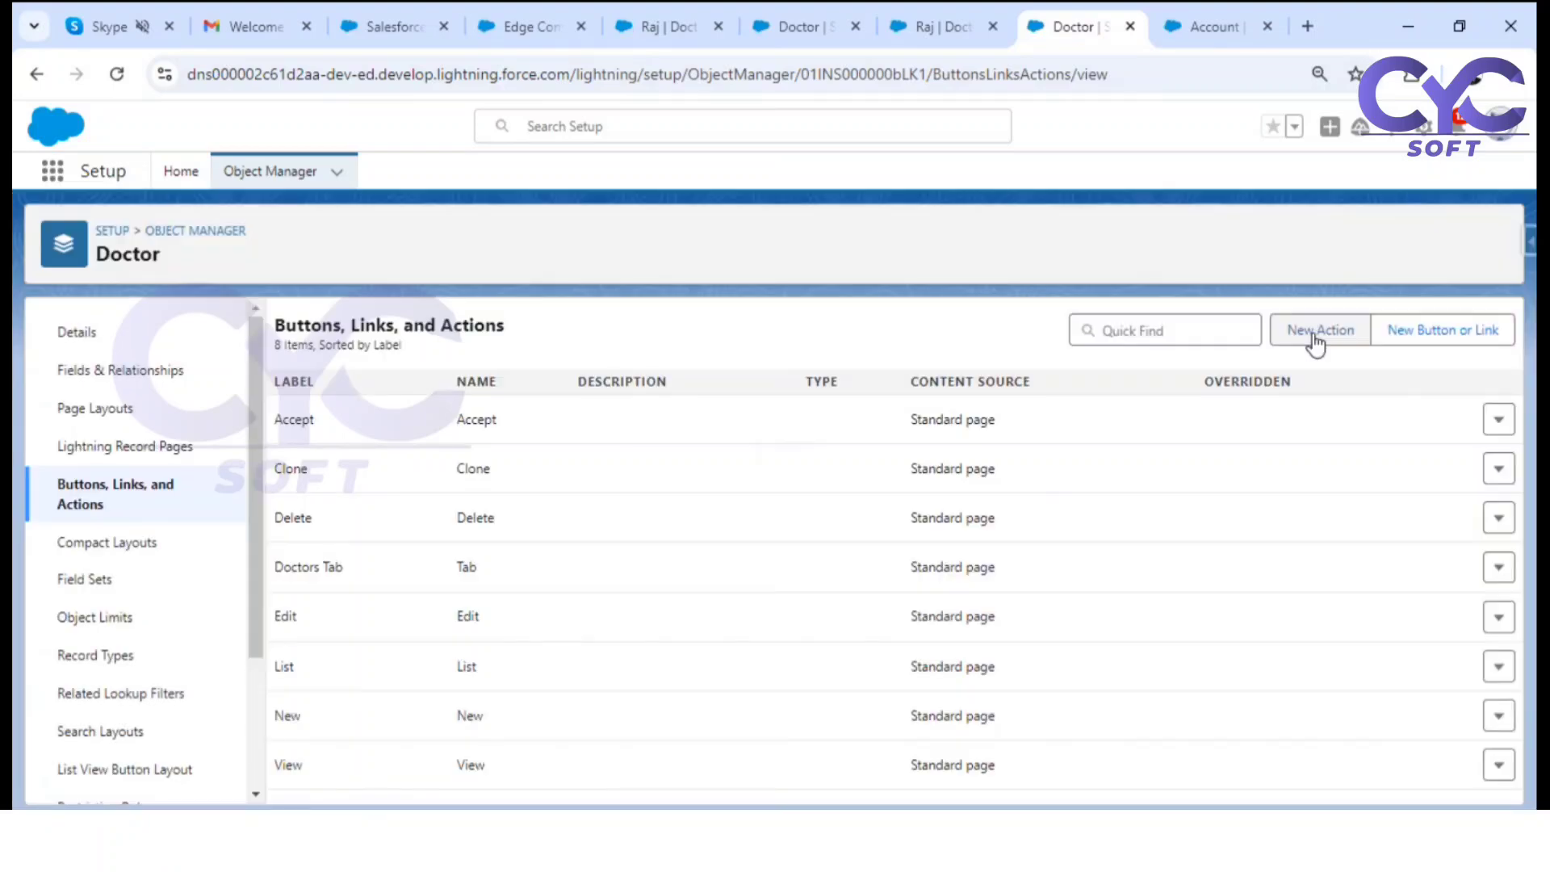
{"action": "left_click", "coordinate": [1312, 332]}
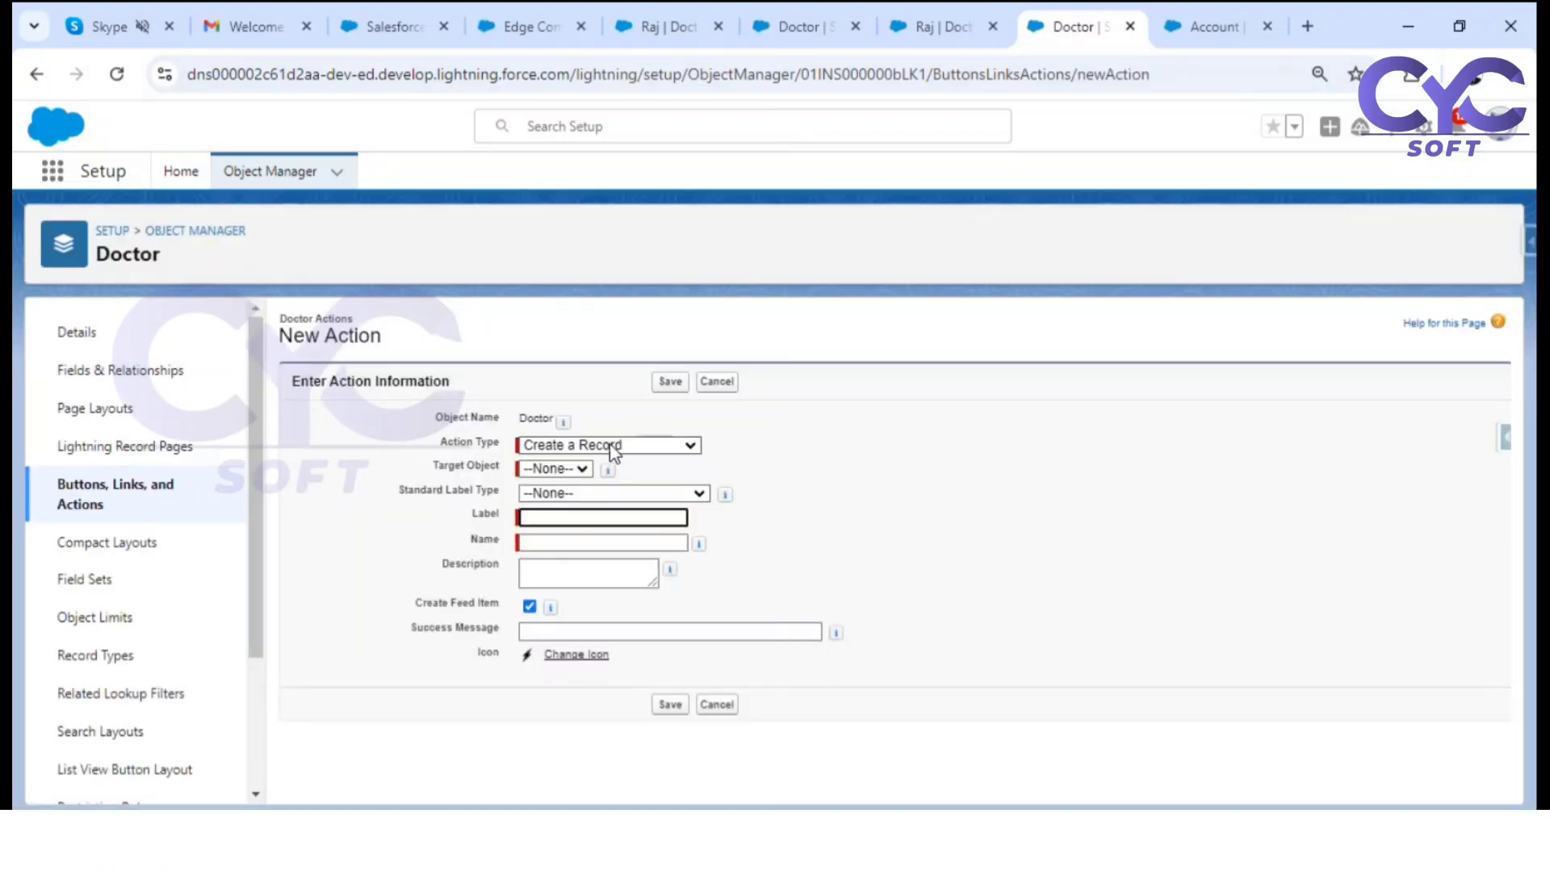
Step: Make it an Update a Record action labelled Document Submitted, named Document_Submitted
{"action": "left_click", "coordinate": [613, 448]}
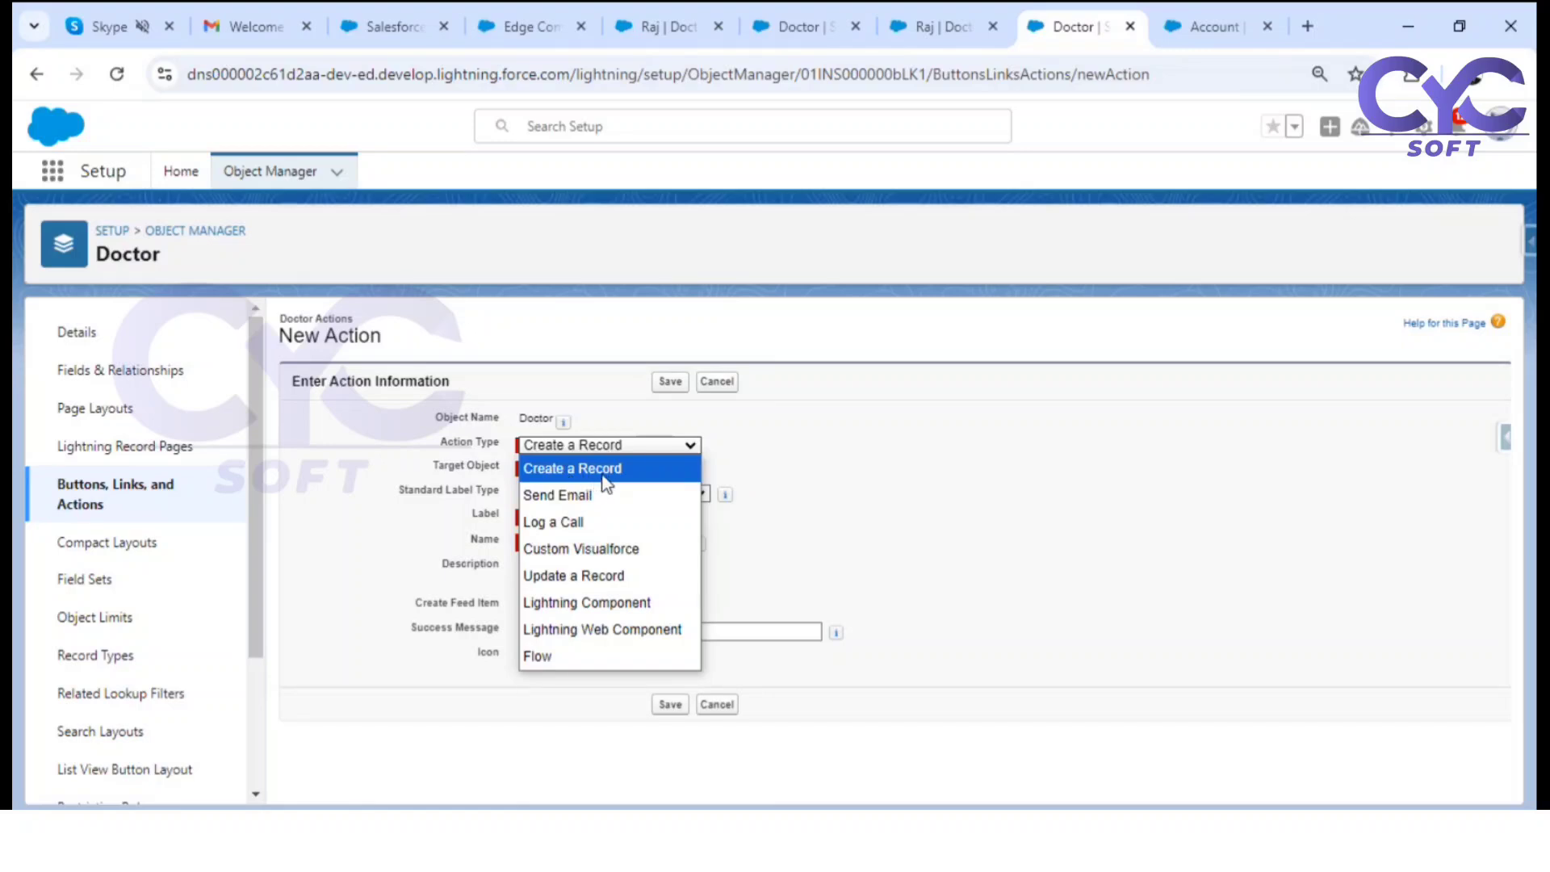
{"action": "left_click", "coordinate": [575, 586]}
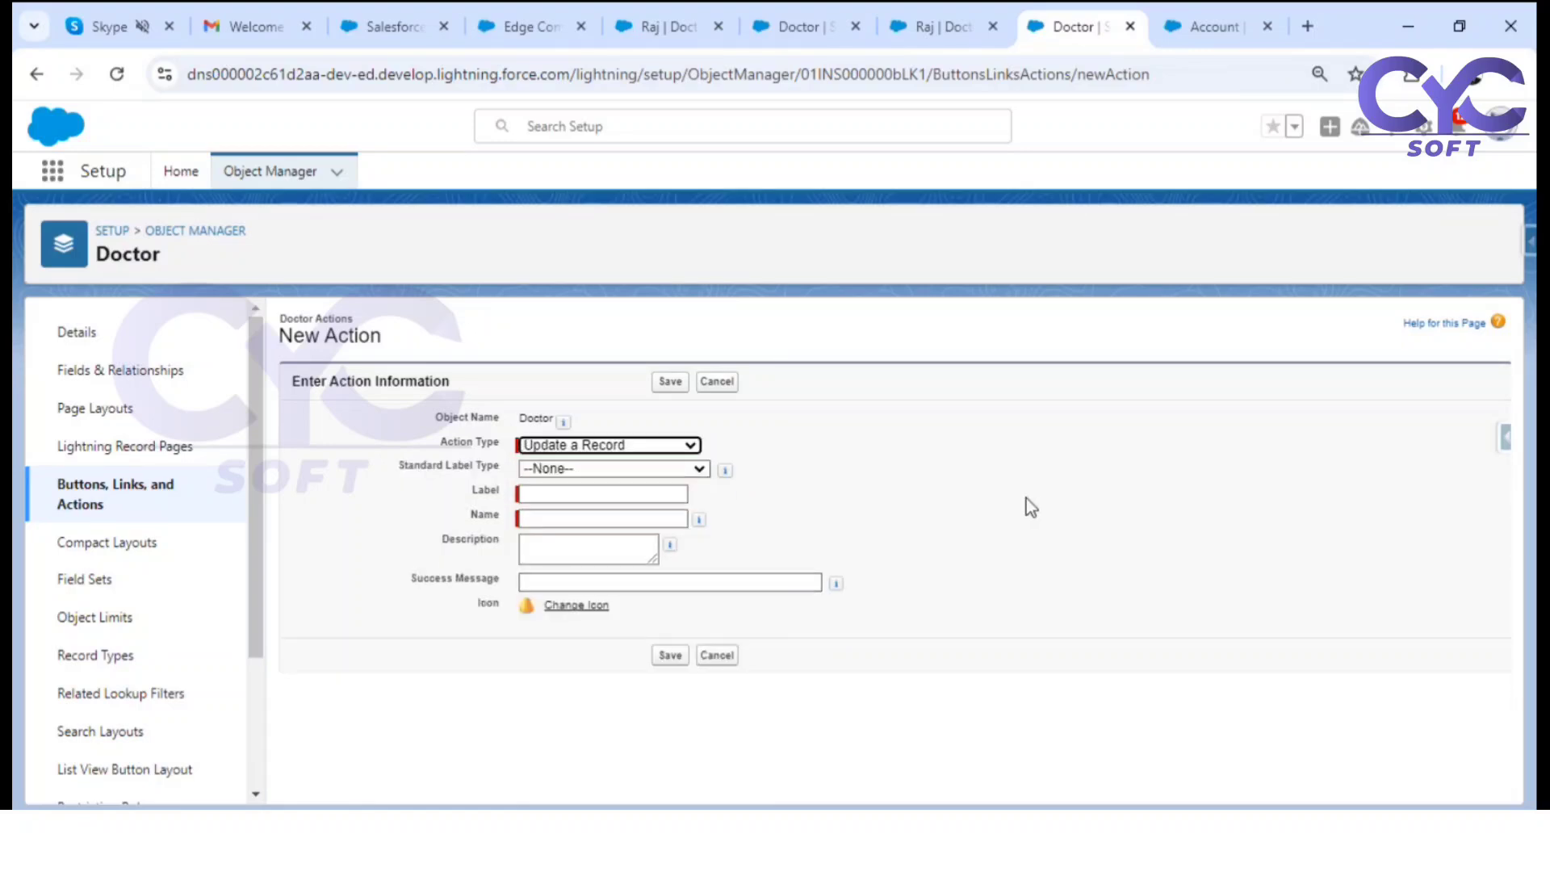
{"action": "left_click", "coordinate": [557, 493]}
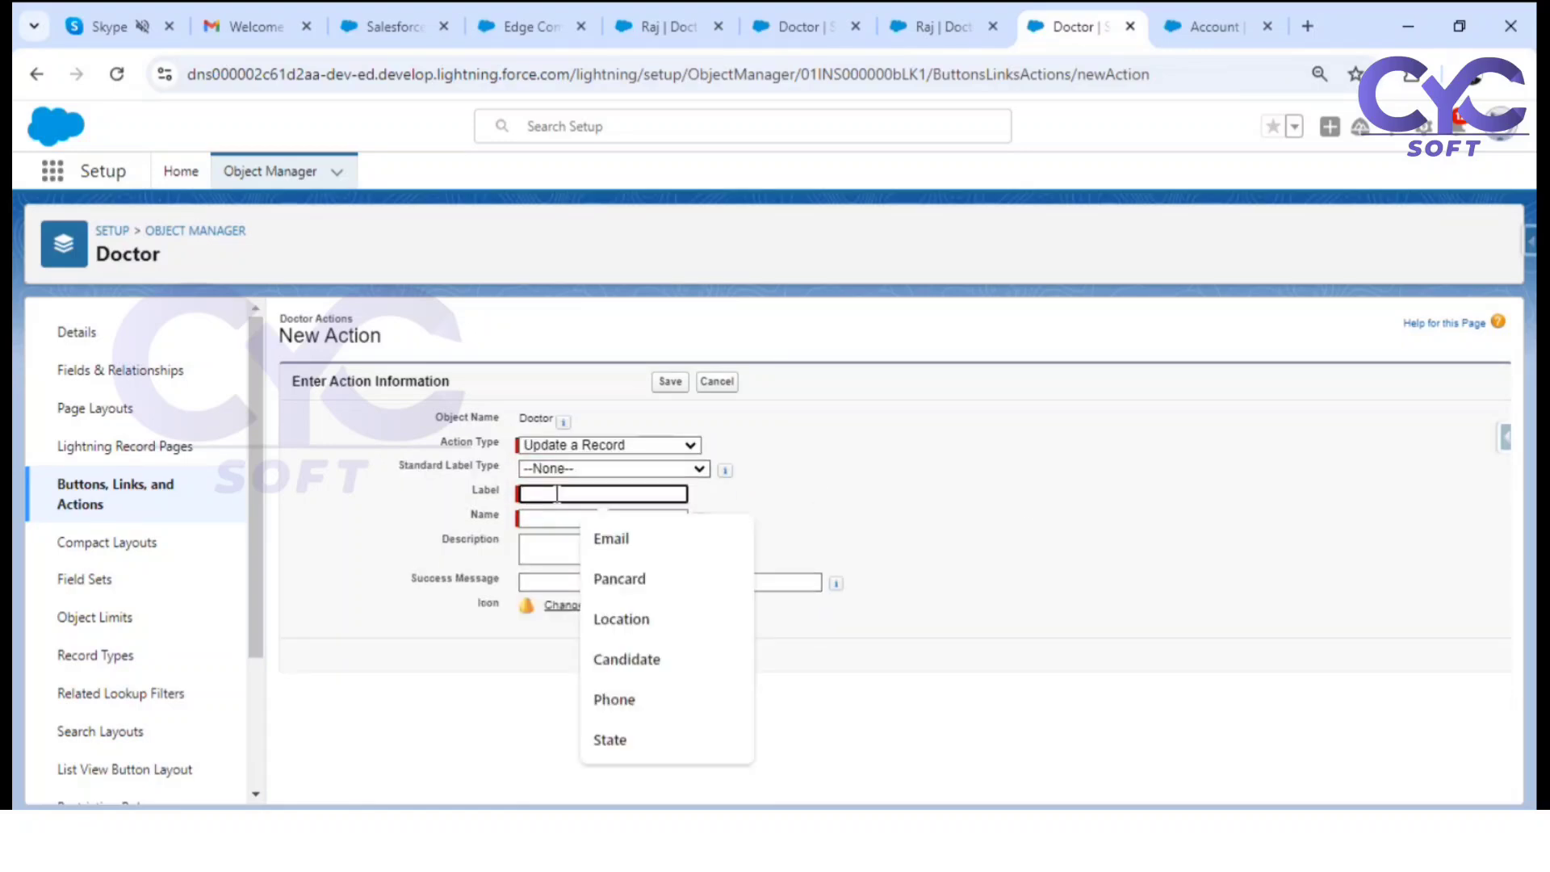
{"action": "type", "text": "Req"}
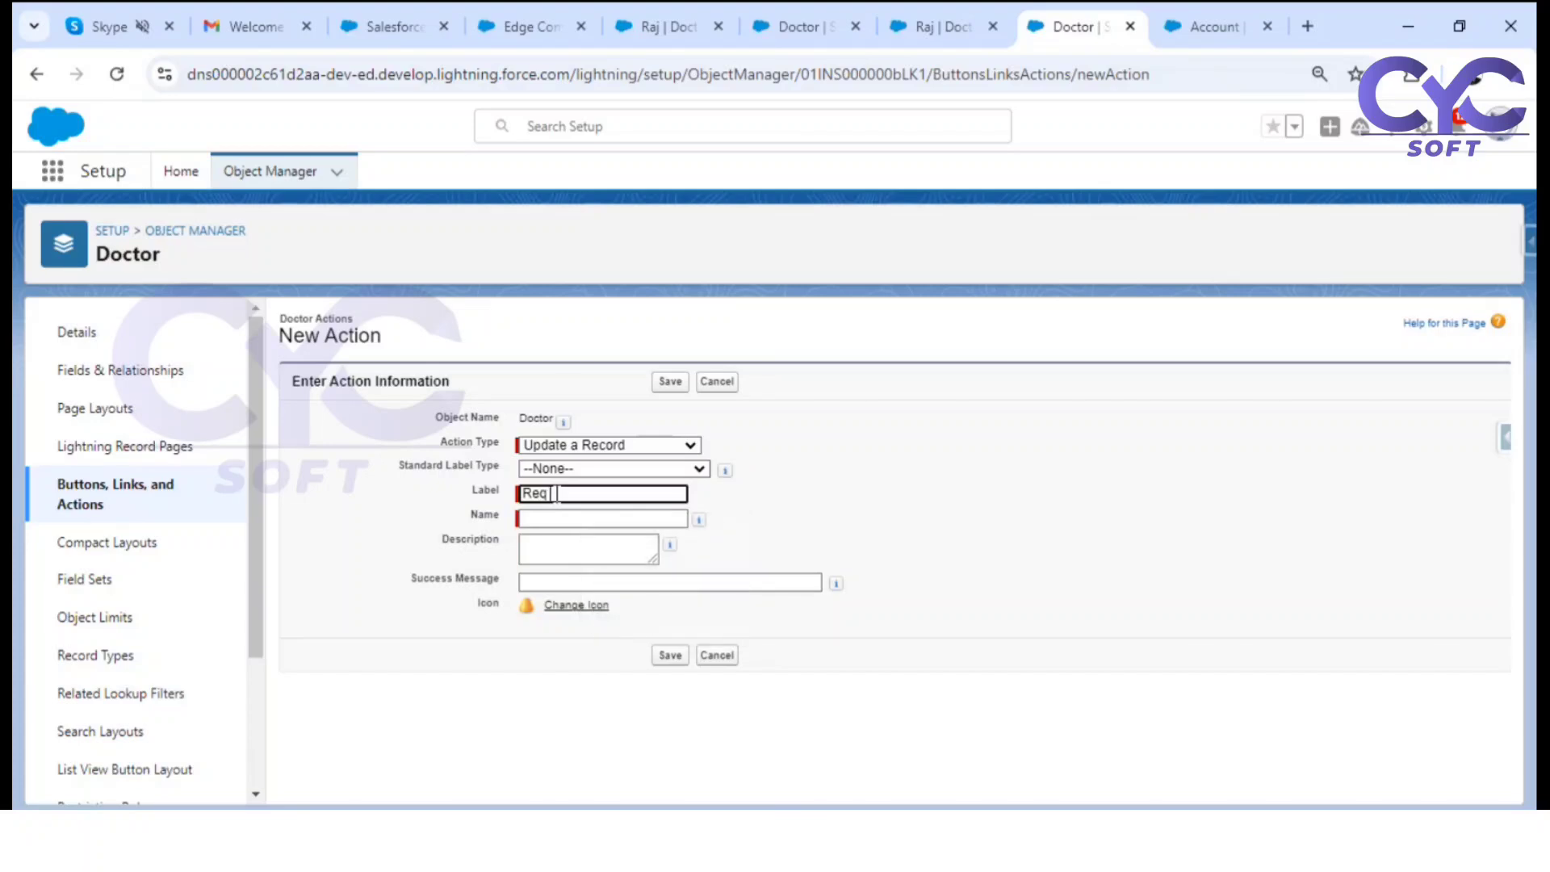
{"action": "type", "text": " Do"}
{"action": "key", "text": "BackSpace"}
{"action": "key", "text": "BackSpace"}
{"action": "key", "text": "BackSpace"}
{"action": "key", "text": "BackSpace"}
{"action": "key", "text": "BackSpace"}
{"action": "key", "text": "BackSpace"}
{"action": "type", "text": "Docu"}
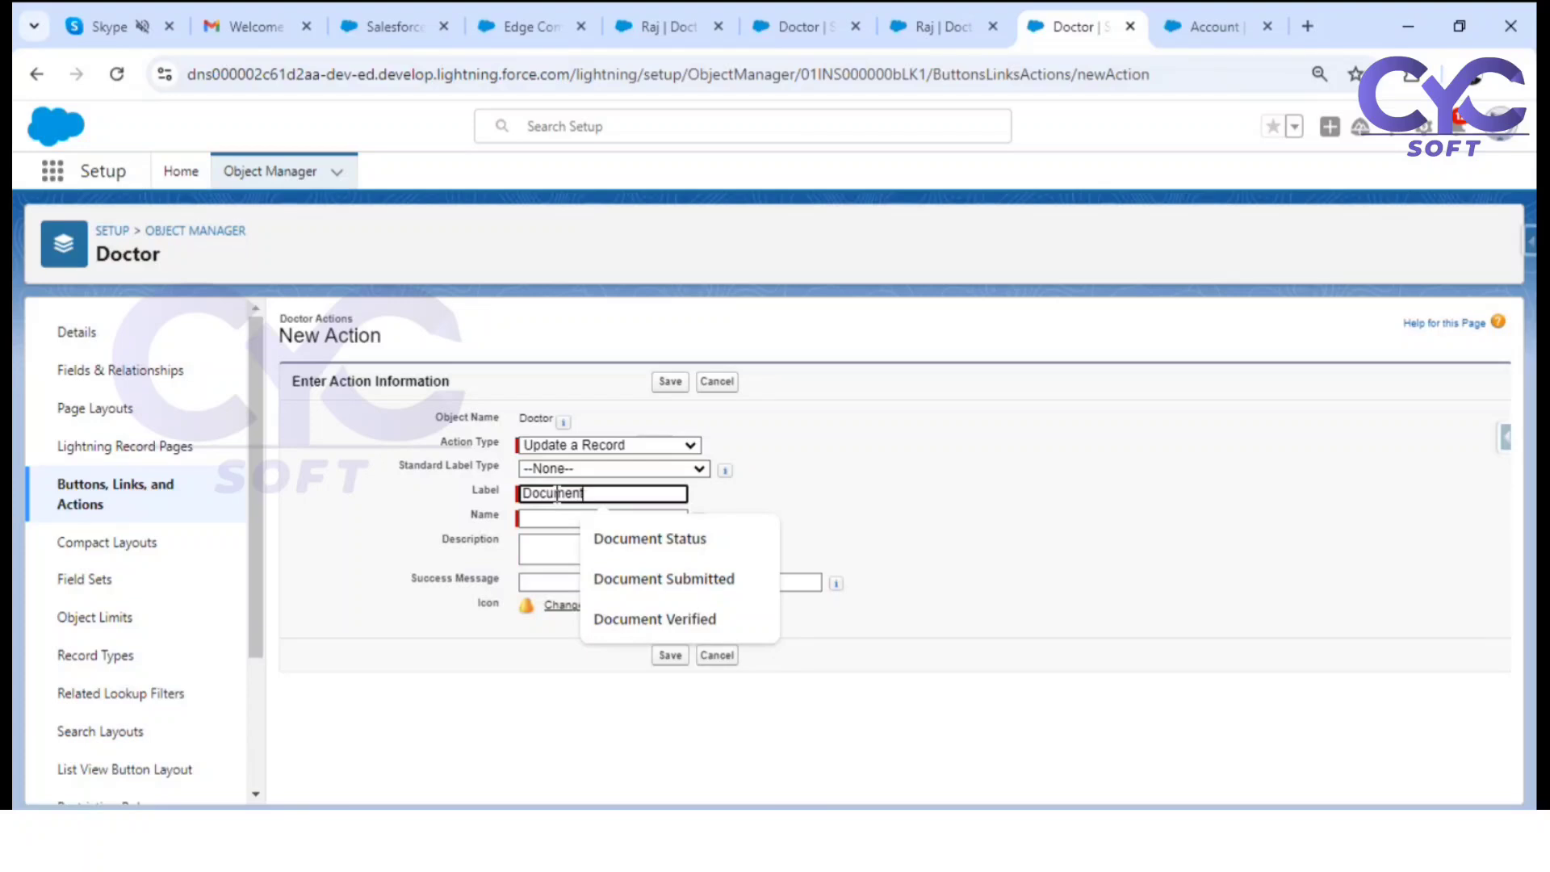
{"action": "type", "text": "ment"}
{"action": "left_click", "coordinate": [706, 581]}
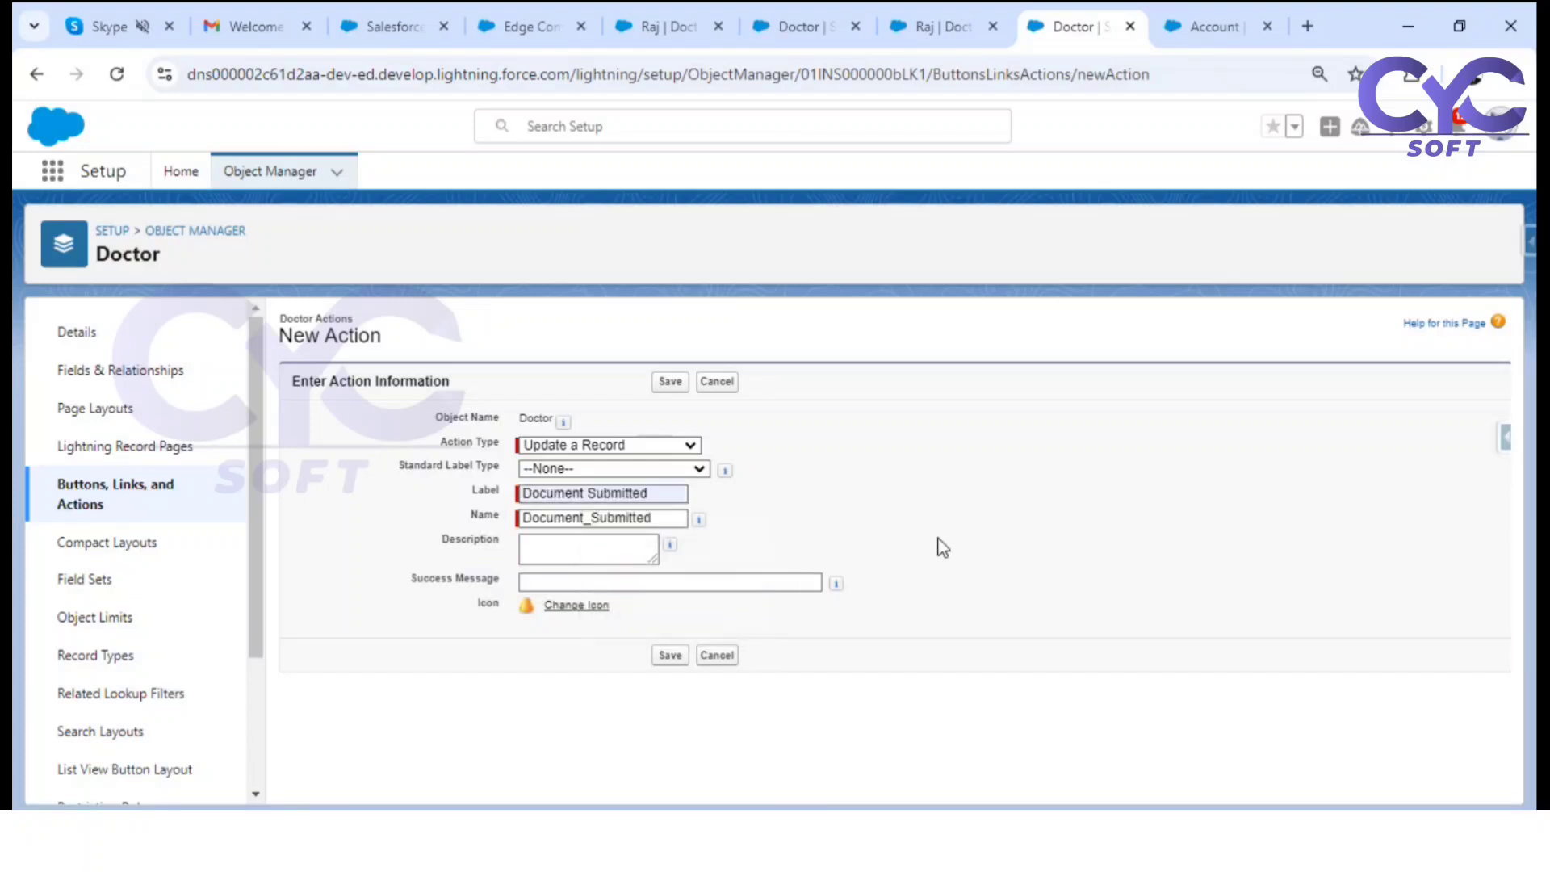
{"action": "triple_click", "coordinate": [654, 493]}
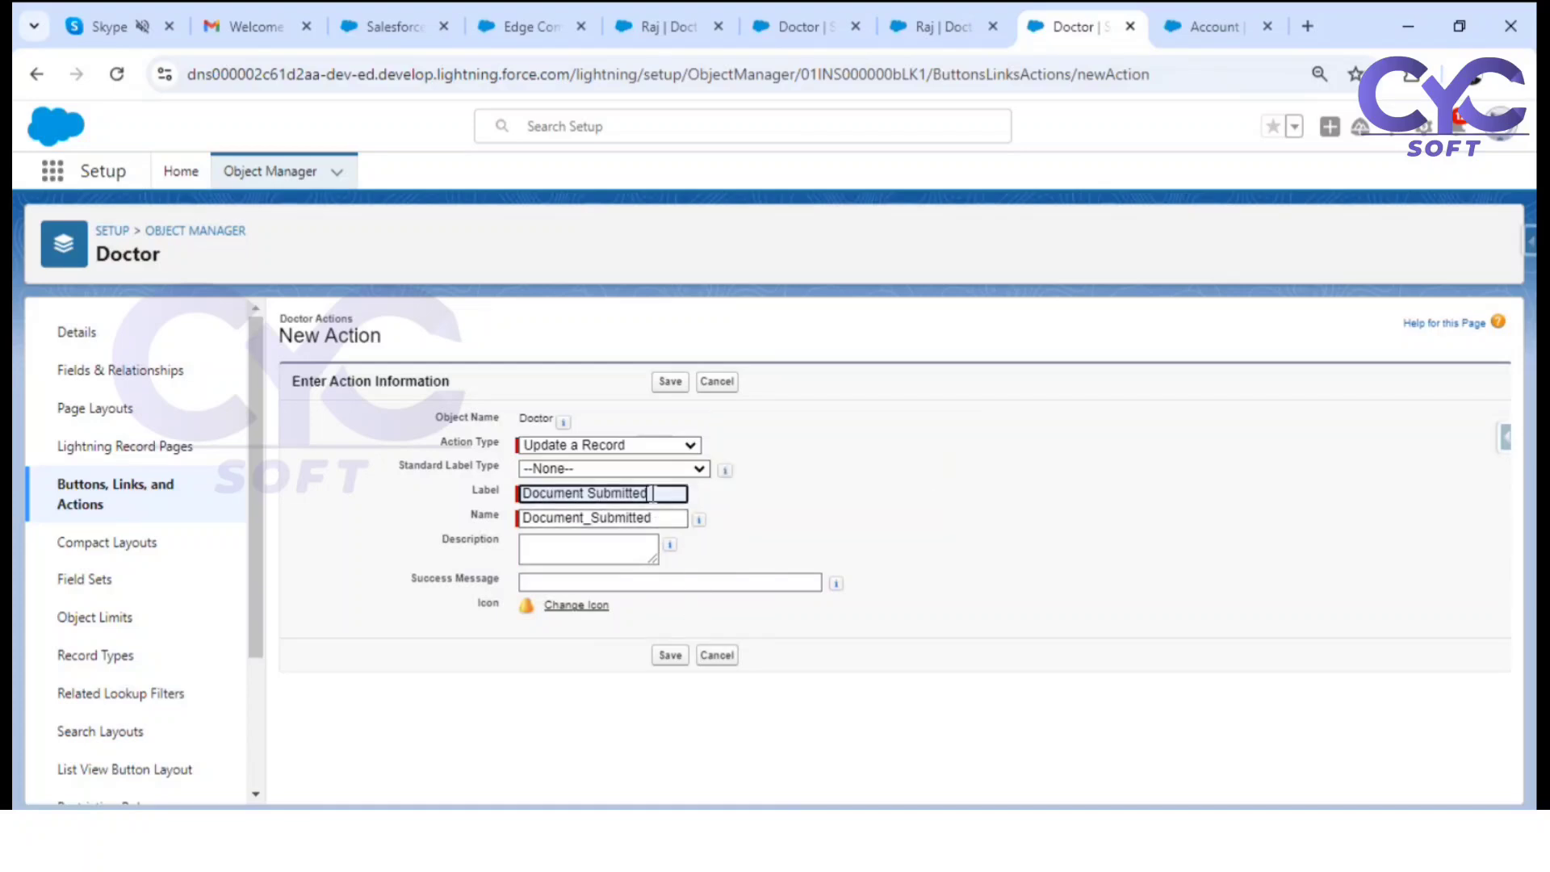
Step: Save the action and add Document Status and Document Submitted to its layout
{"action": "left_click", "coordinate": [670, 655]}
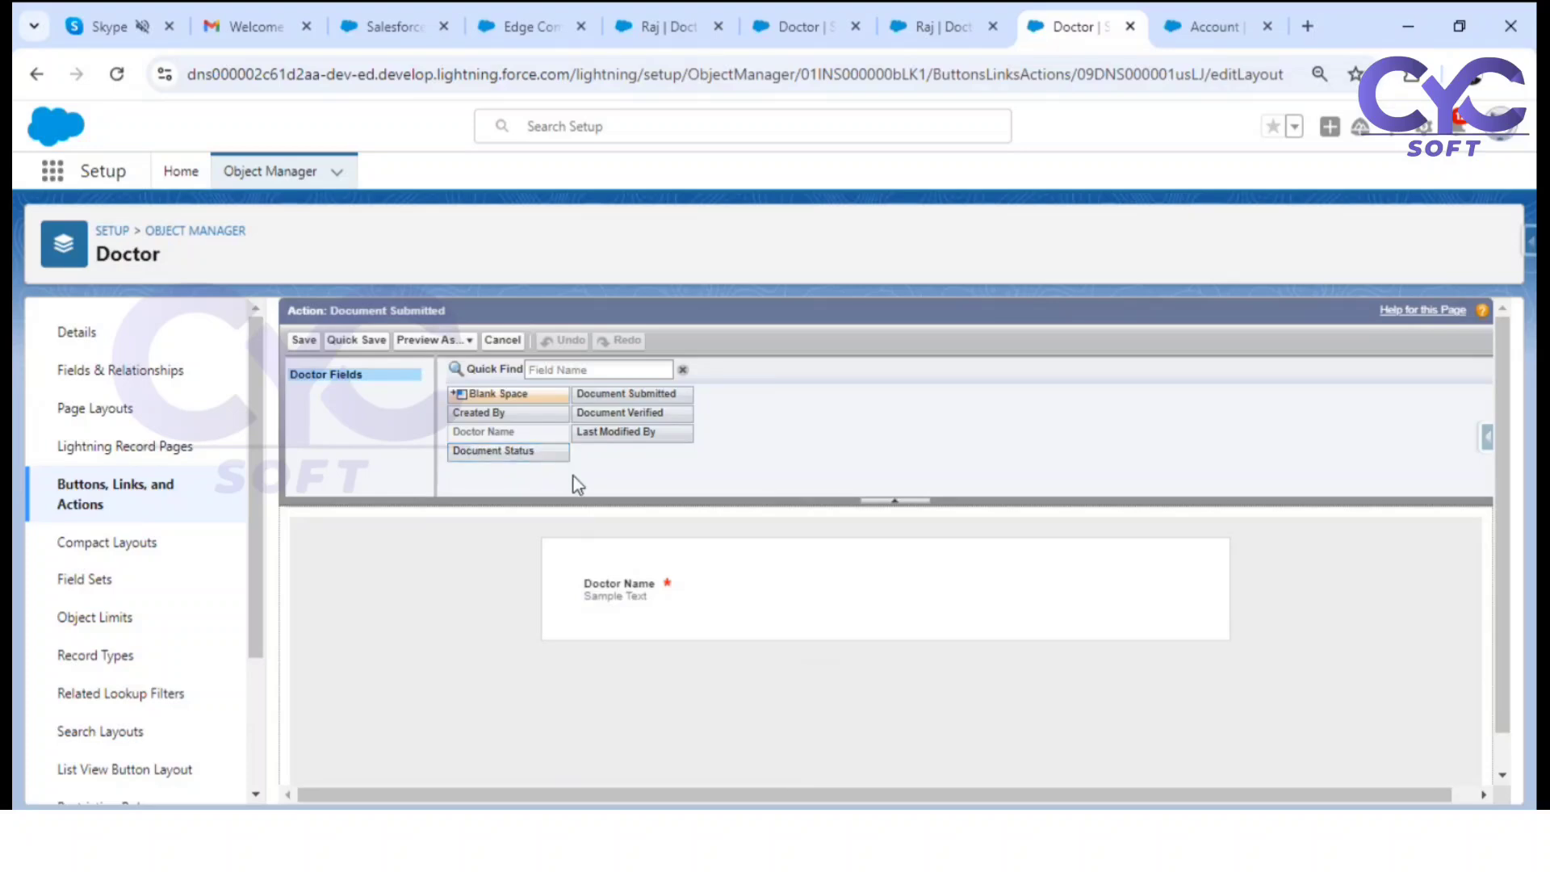
{"action": "left_click_drag", "start_coordinate": [523, 450], "coordinate": [804, 605]}
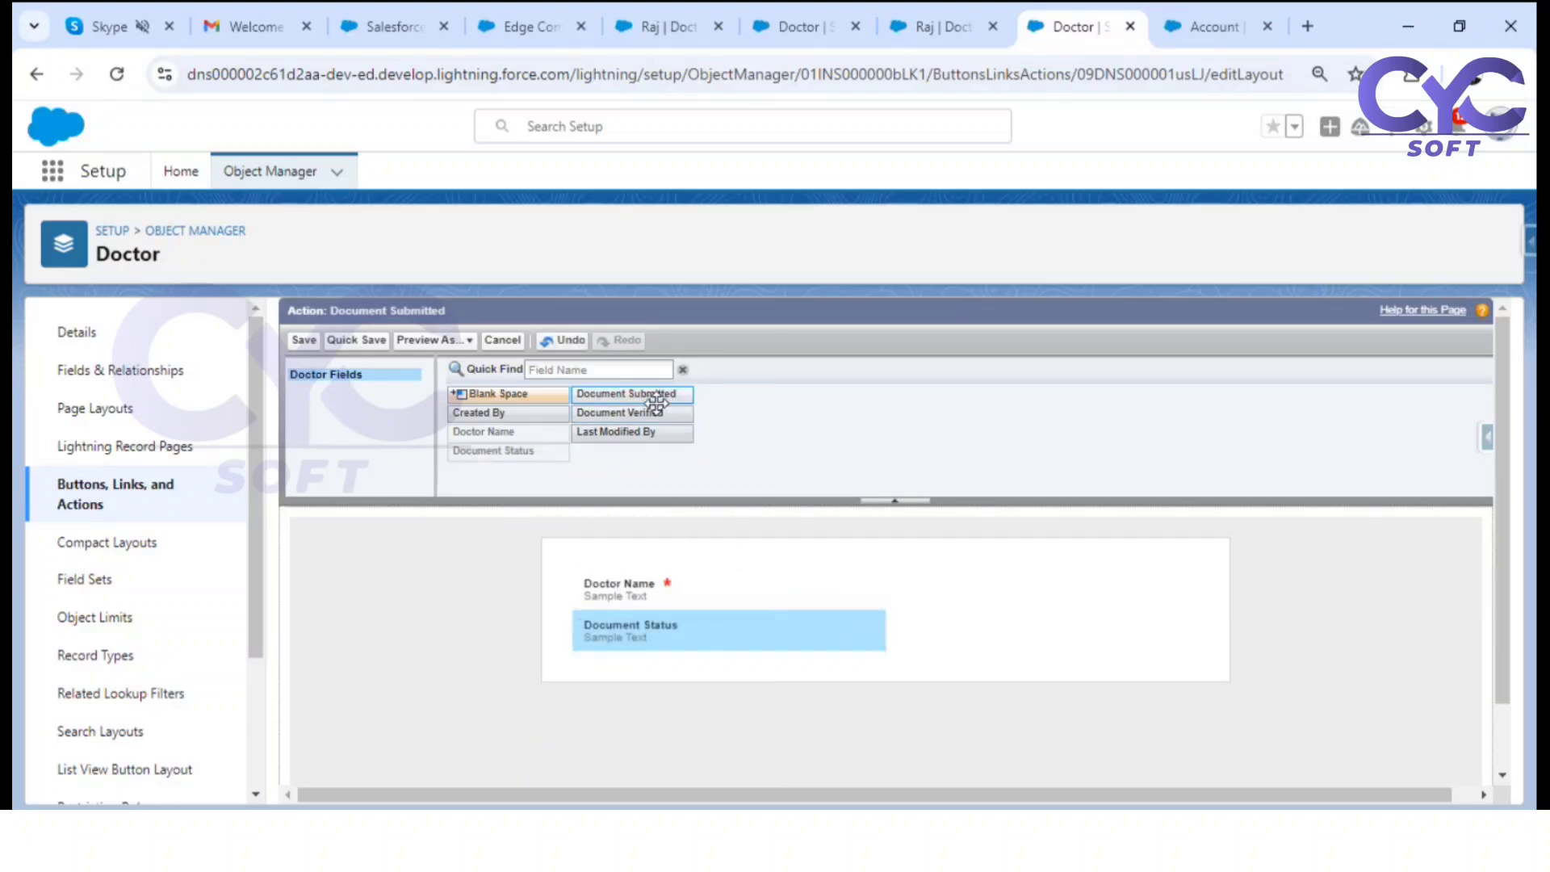
{"action": "left_click_drag", "start_coordinate": [655, 401], "coordinate": [973, 593]}
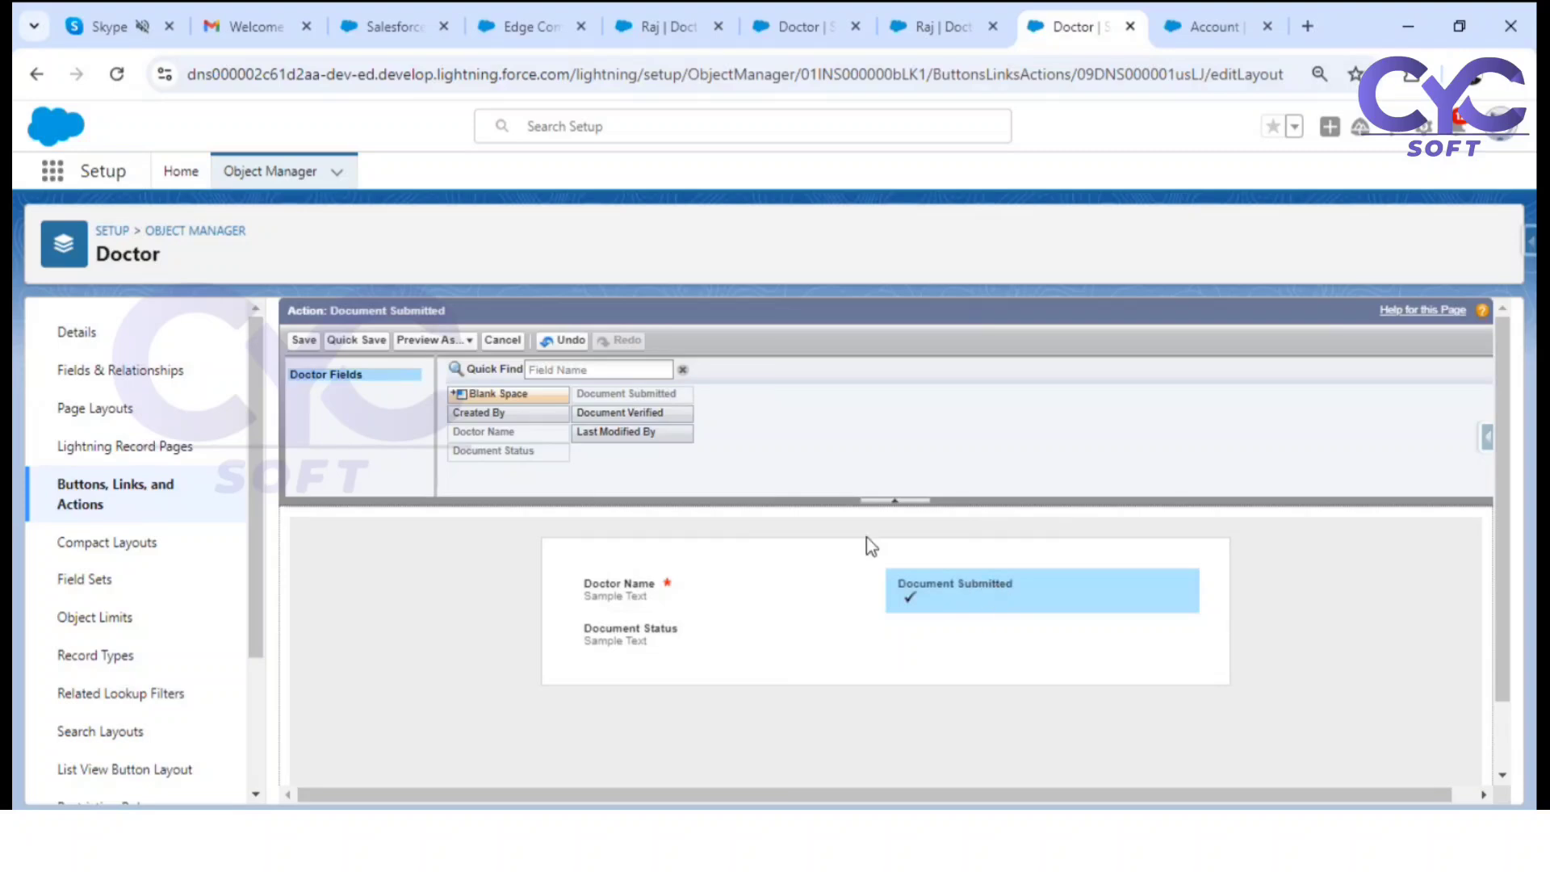
{"action": "left_click", "coordinate": [304, 340]}
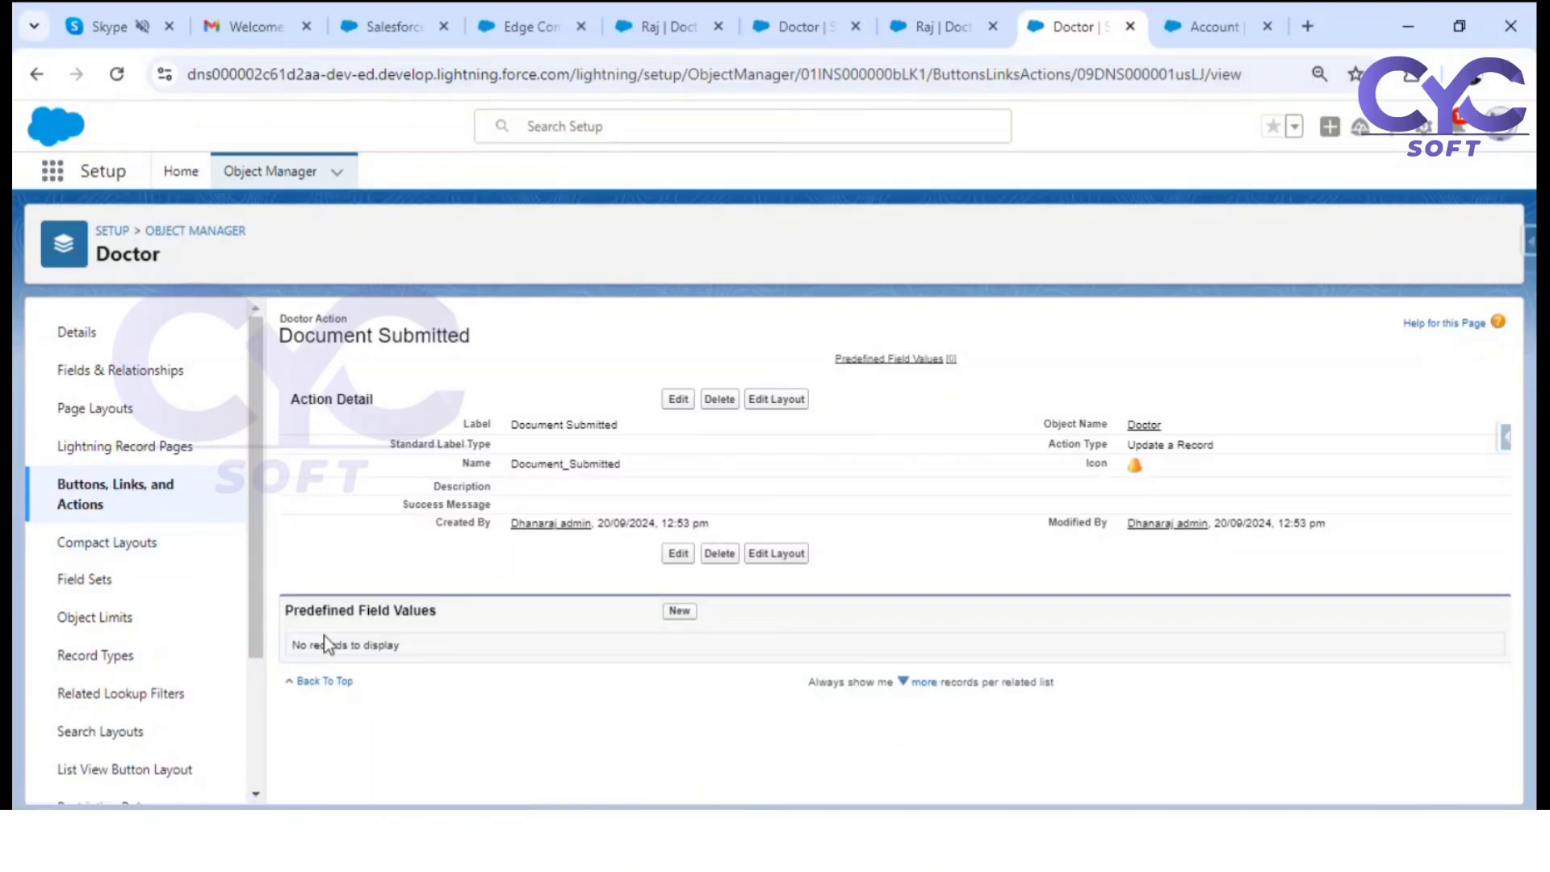
Step: Start another Doctor Update a Record action labelled Document Verified
{"action": "left_click", "coordinate": [161, 495]}
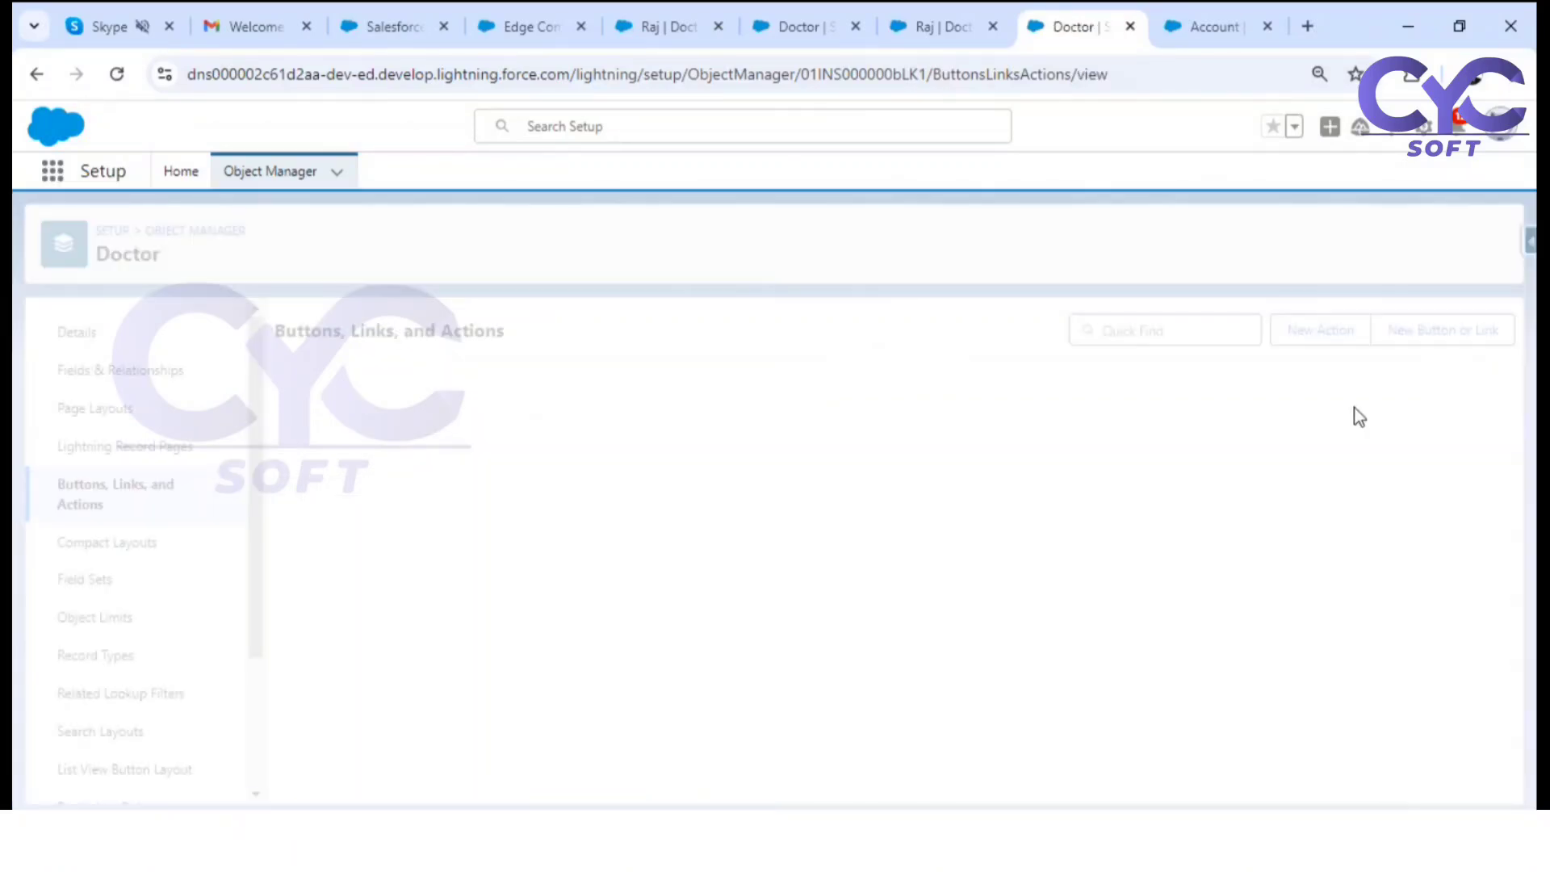
{"action": "left_click", "coordinate": [1310, 356]}
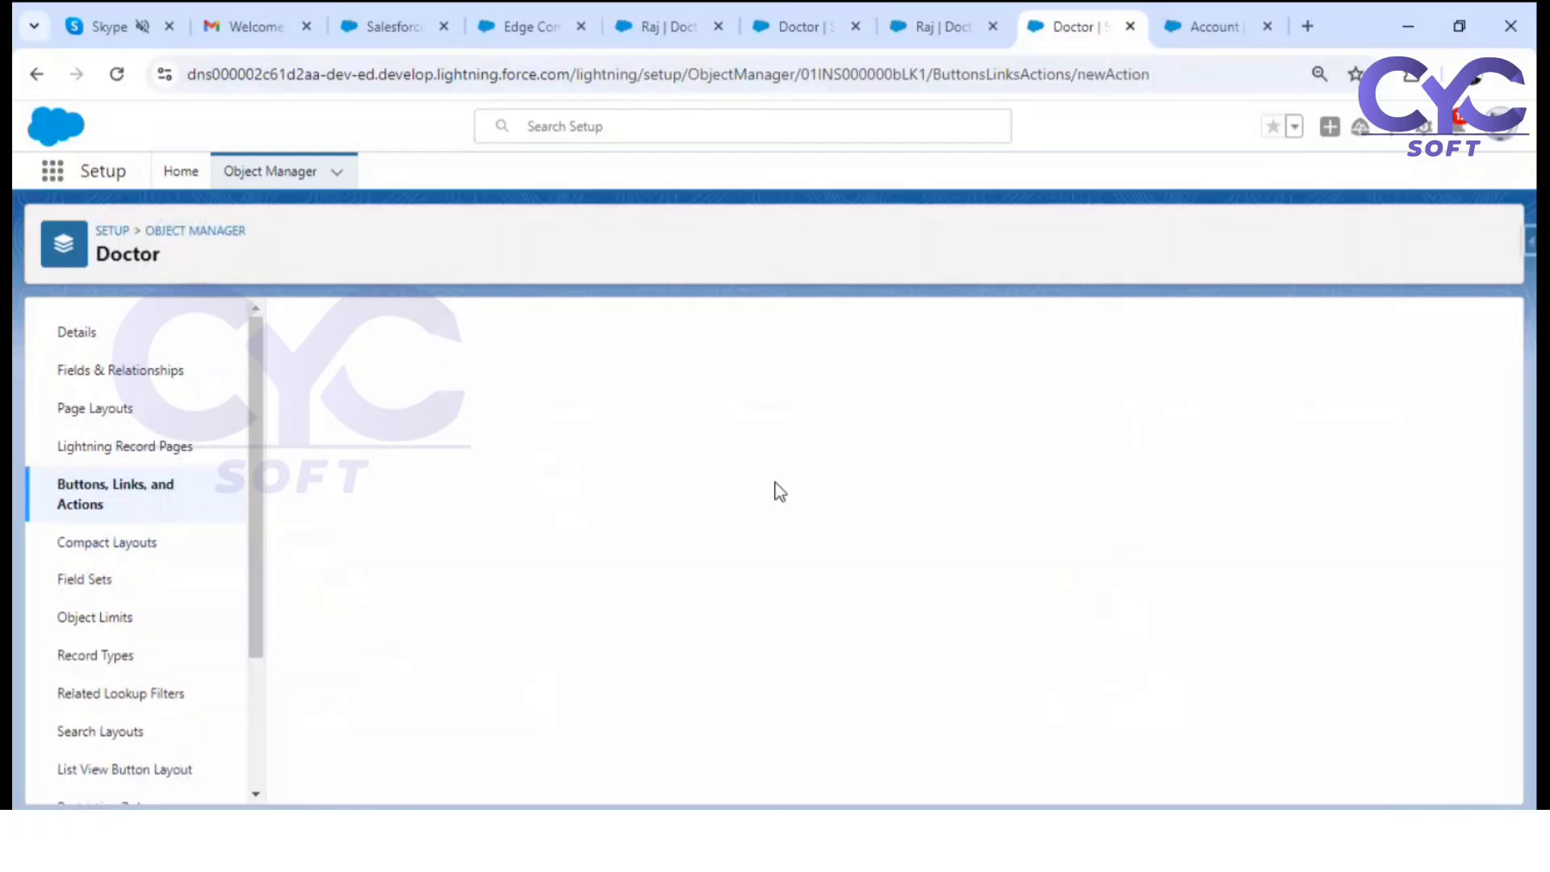
{"action": "left_click", "coordinate": [607, 444]}
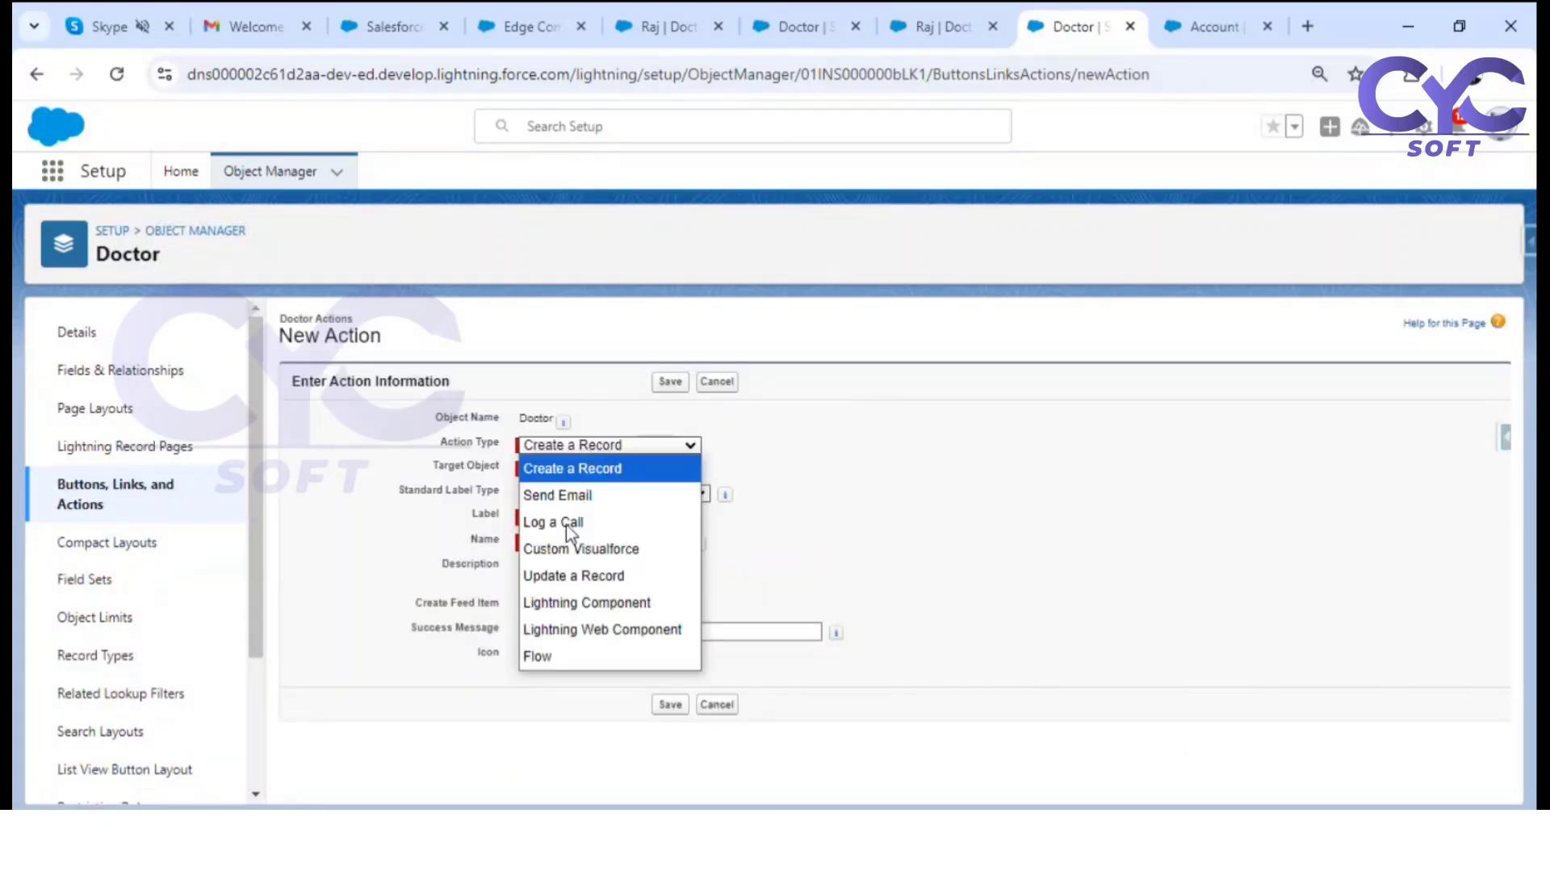
{"action": "left_click", "coordinate": [565, 575]}
{"action": "left_click", "coordinate": [566, 493]}
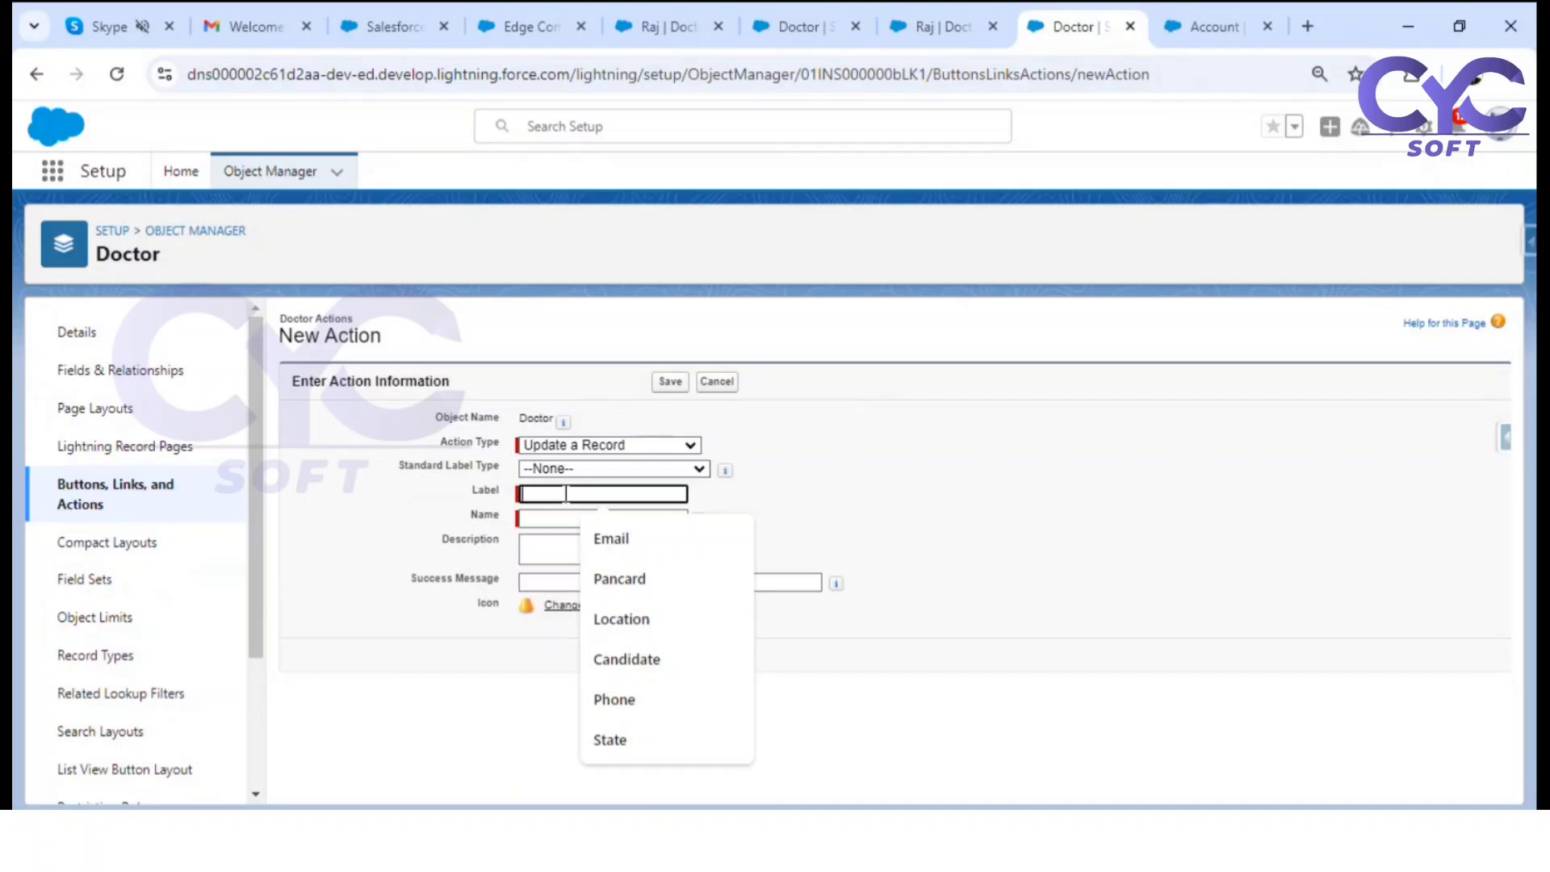
{"action": "type", "text": "D"}
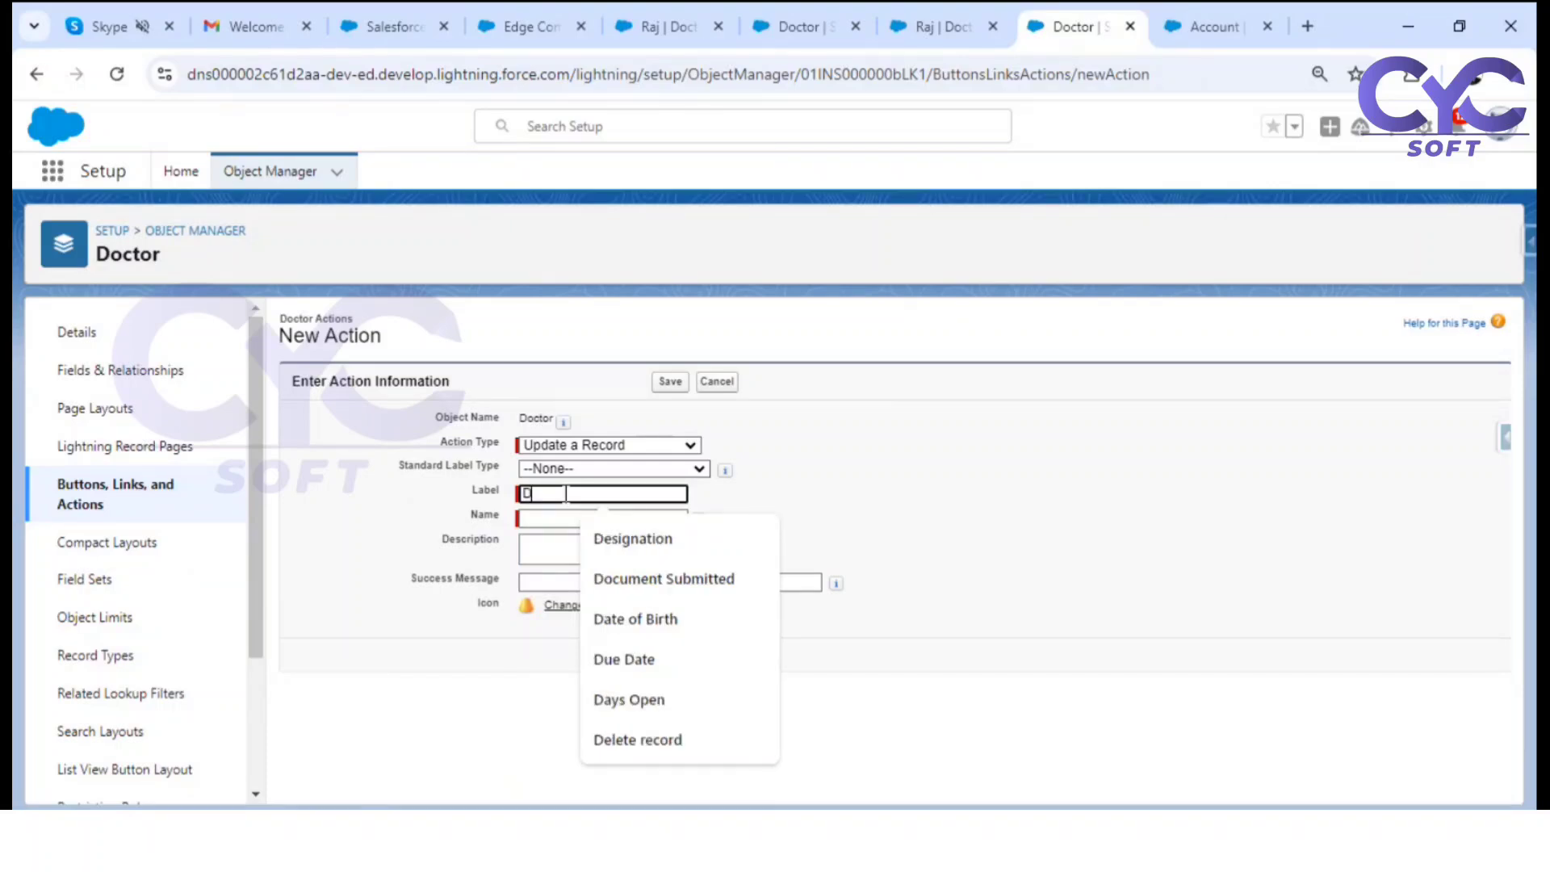
{"action": "left_click", "coordinate": [684, 578]}
{"action": "key", "text": "BackSpace"}
{"action": "key", "text": "BackSpace"}
{"action": "key", "text": "BackSpace"}
{"action": "key", "text": "BackSpace"}
{"action": "key", "text": "BackSpace"}
{"action": "key", "text": "BackSpace"}
{"action": "key", "text": "BackSpace"}
{"action": "key", "text": "BackSpace"}
{"action": "key", "text": "BackSpace"}
{"action": "key", "text": "BackSpace"}
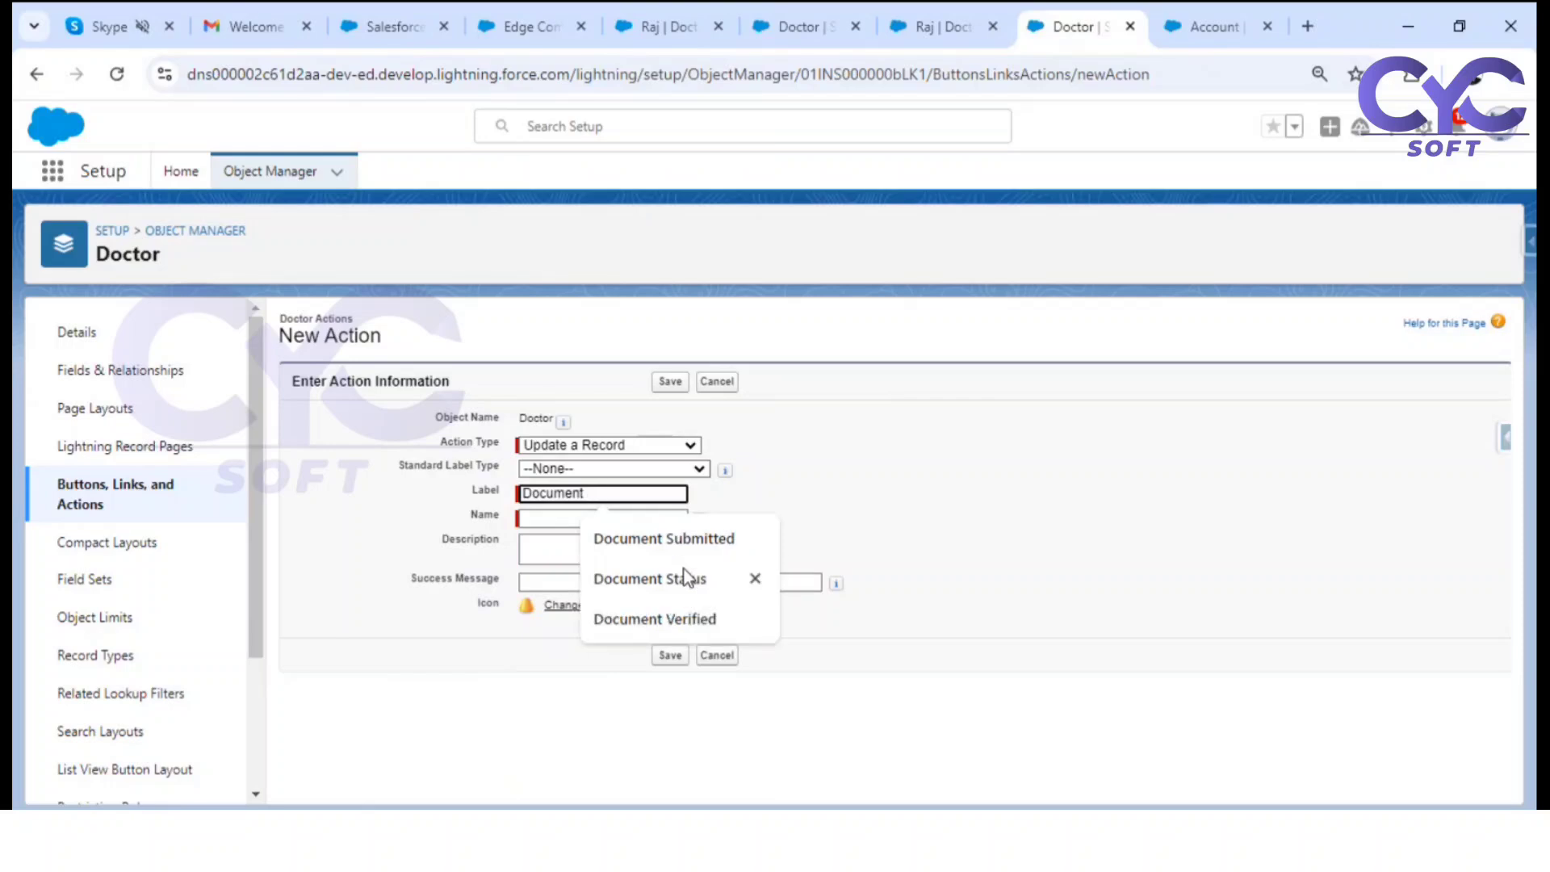
{"action": "left_click", "coordinate": [682, 619]}
{"action": "left_click", "coordinate": [1160, 488]}
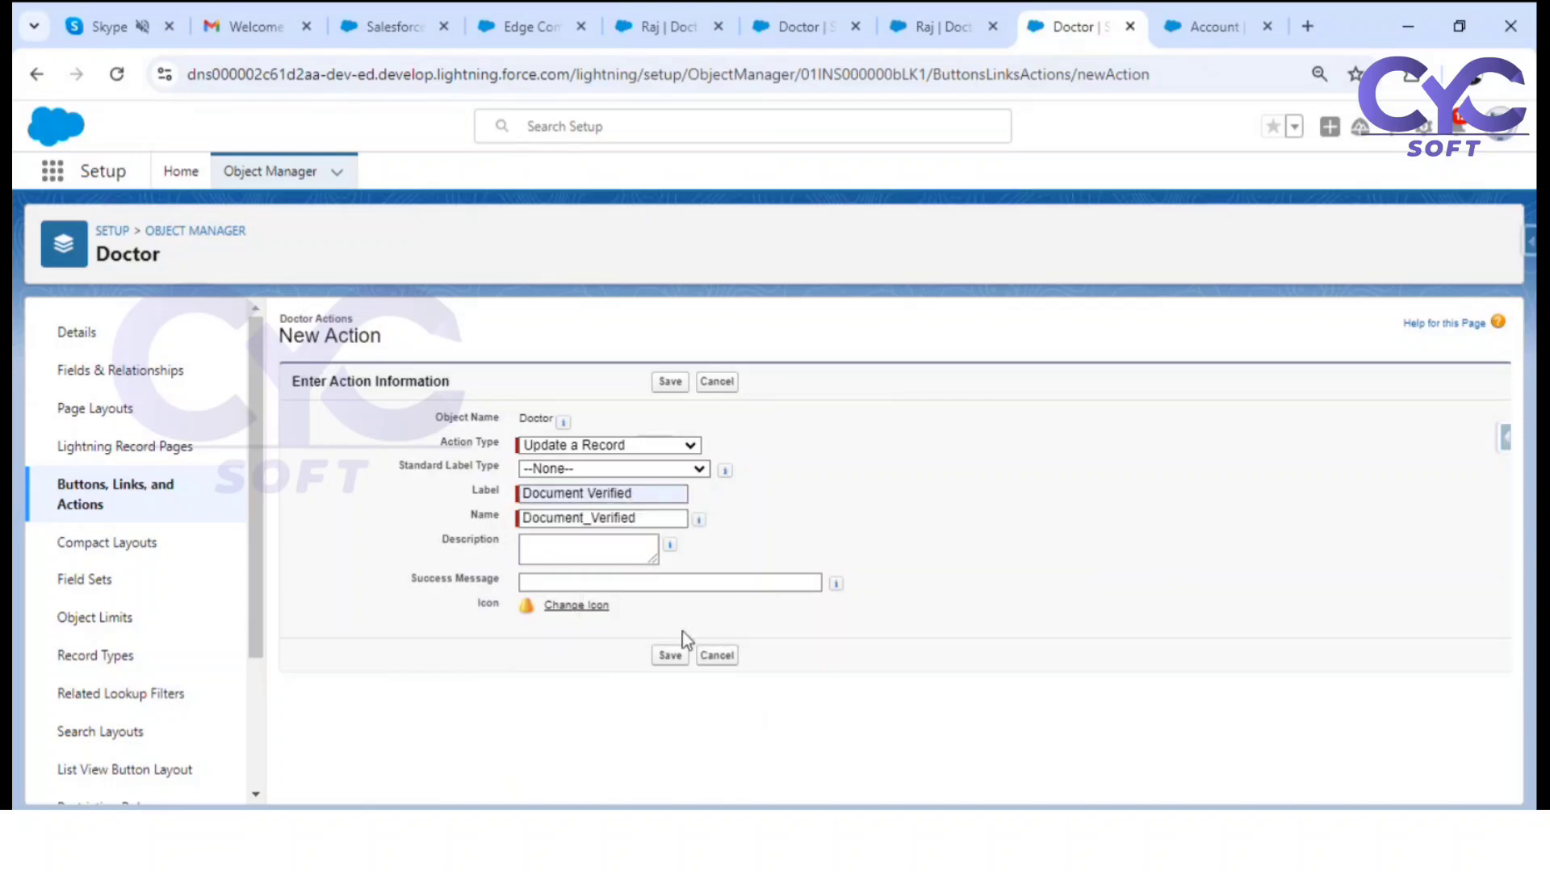
Step: Save the action and add the Document Verified field to its layout
{"action": "left_click", "coordinate": [670, 660]}
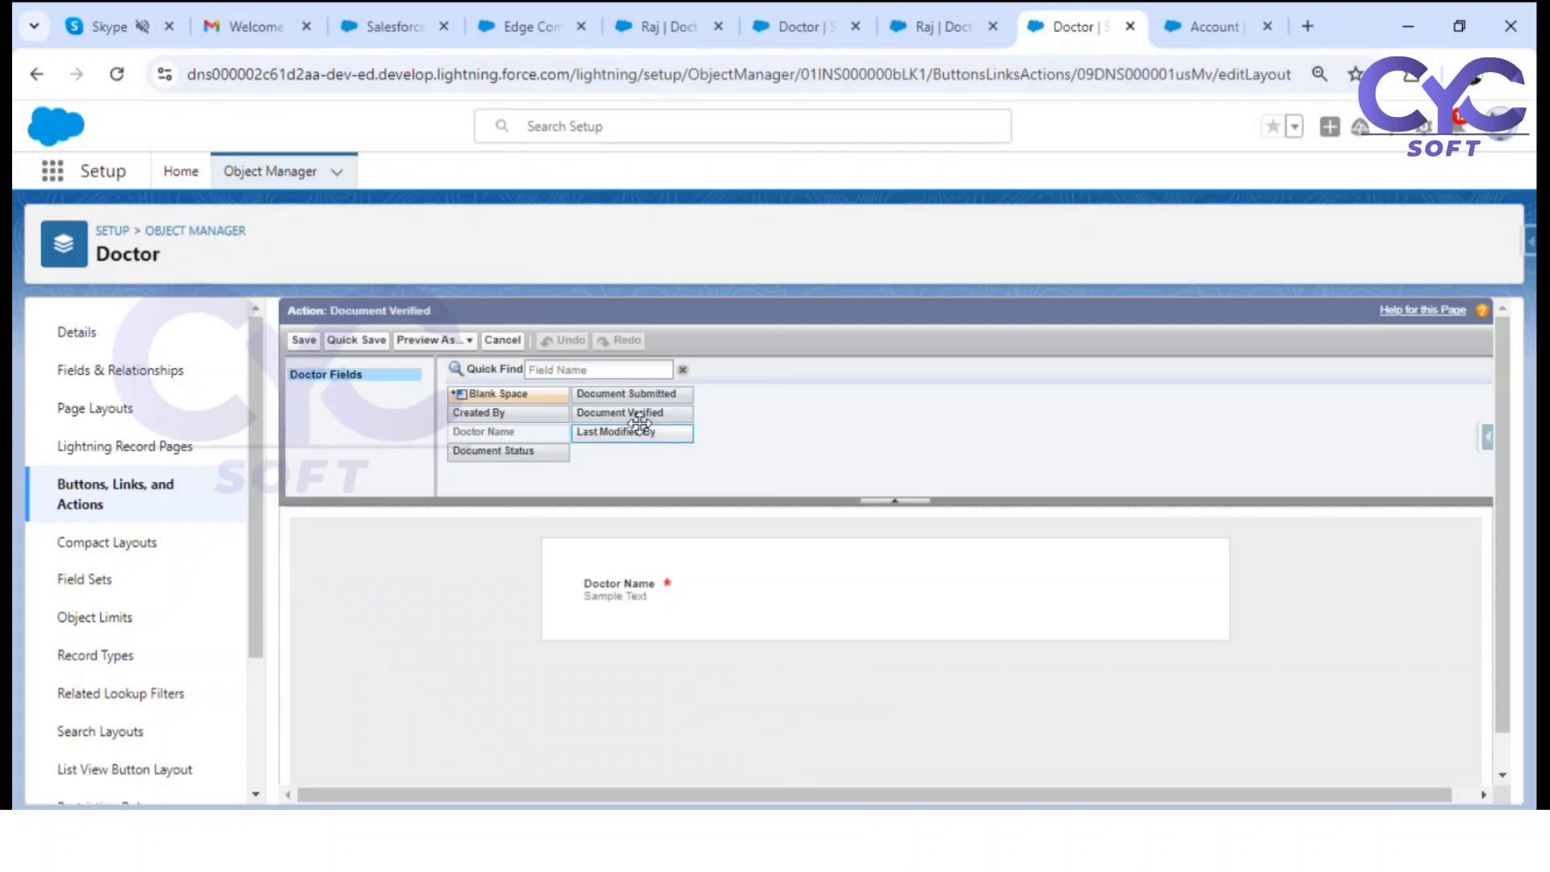
{"action": "left_click_drag", "start_coordinate": [623, 414], "coordinate": [828, 575]}
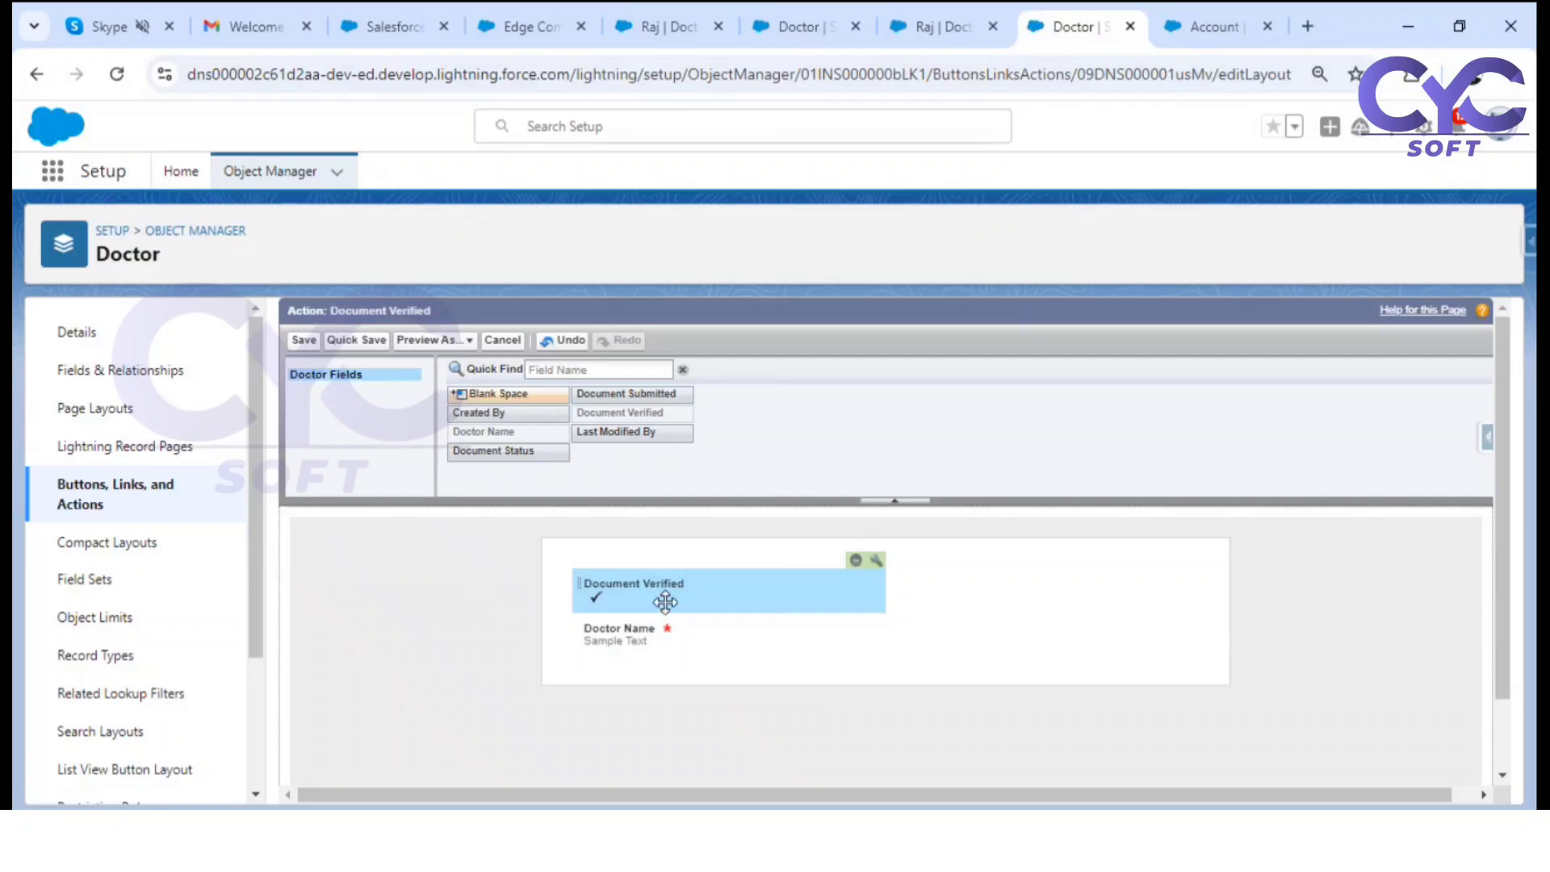
{"action": "left_click", "coordinate": [296, 342]}
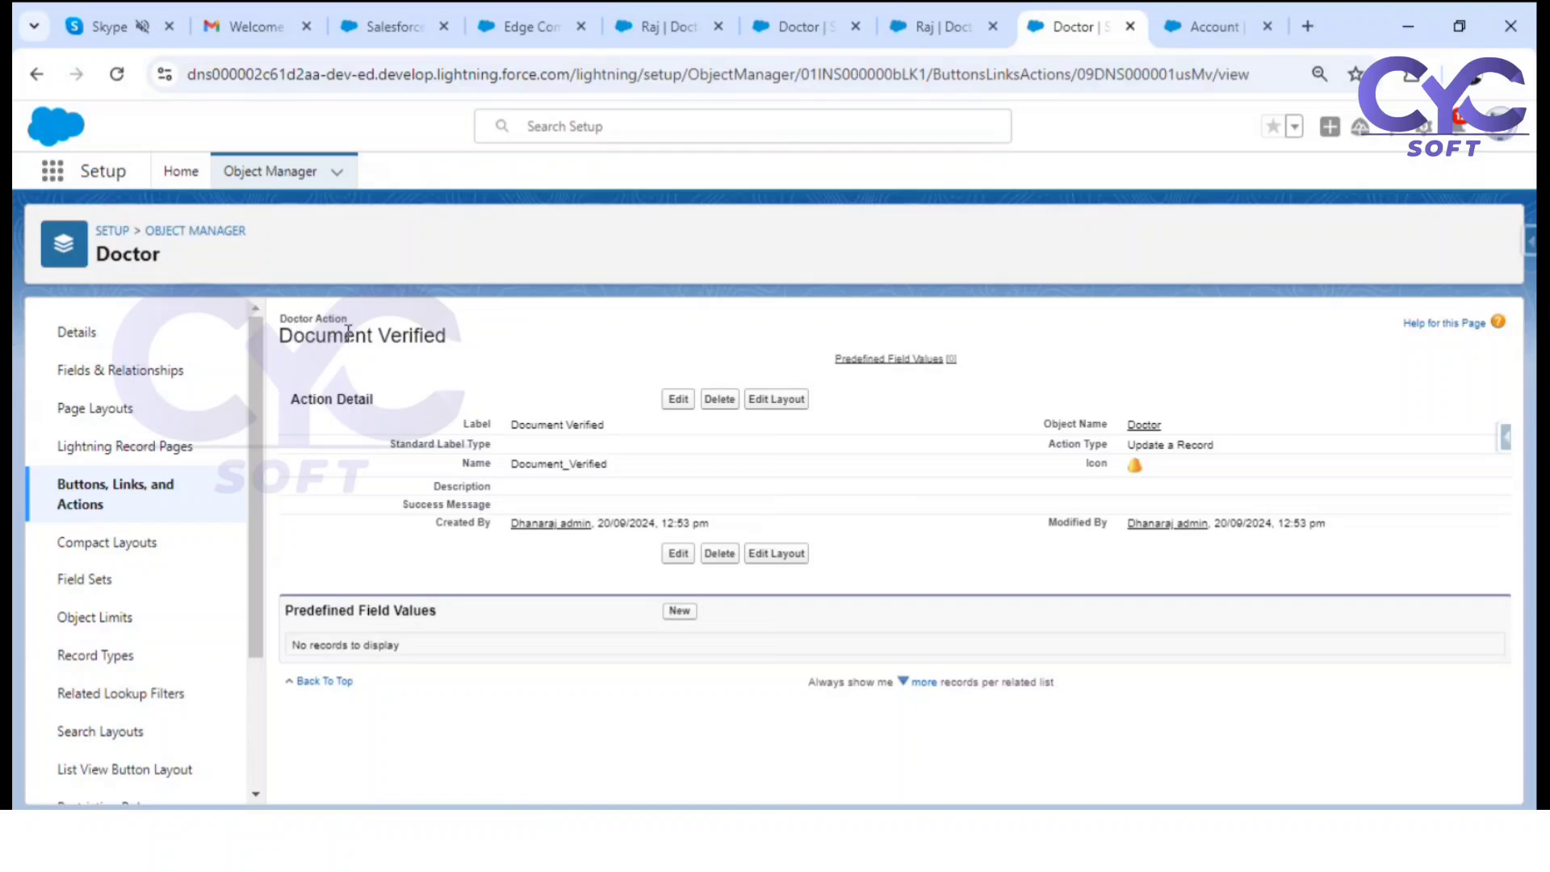
Step: On the Document Submitted action, predefine Document Status as Submitted
{"action": "left_click", "coordinate": [109, 492]}
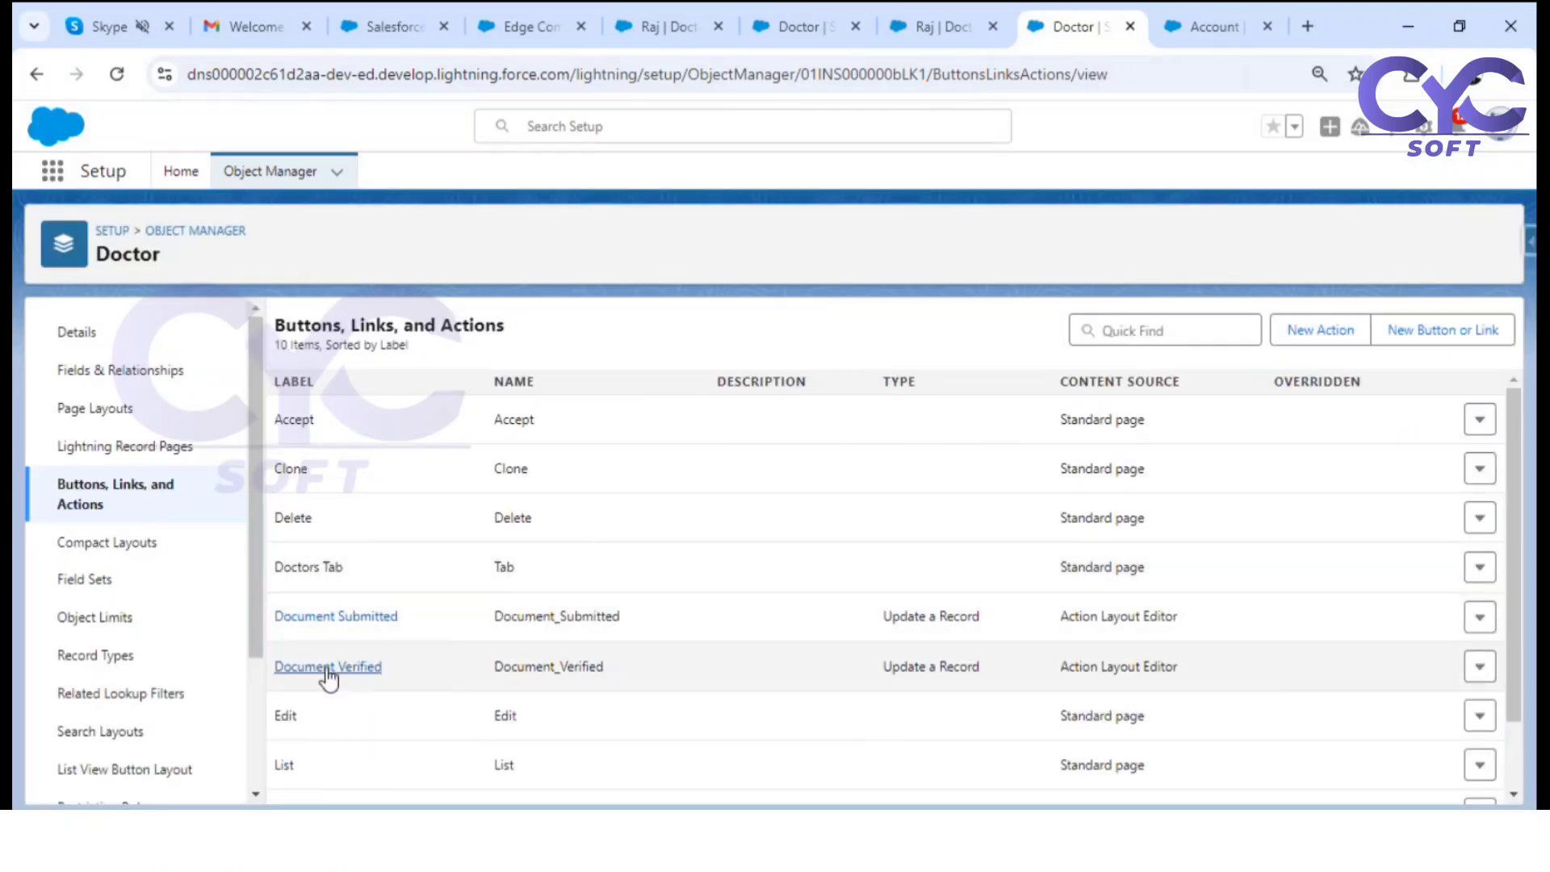
{"action": "left_click", "coordinate": [355, 619]}
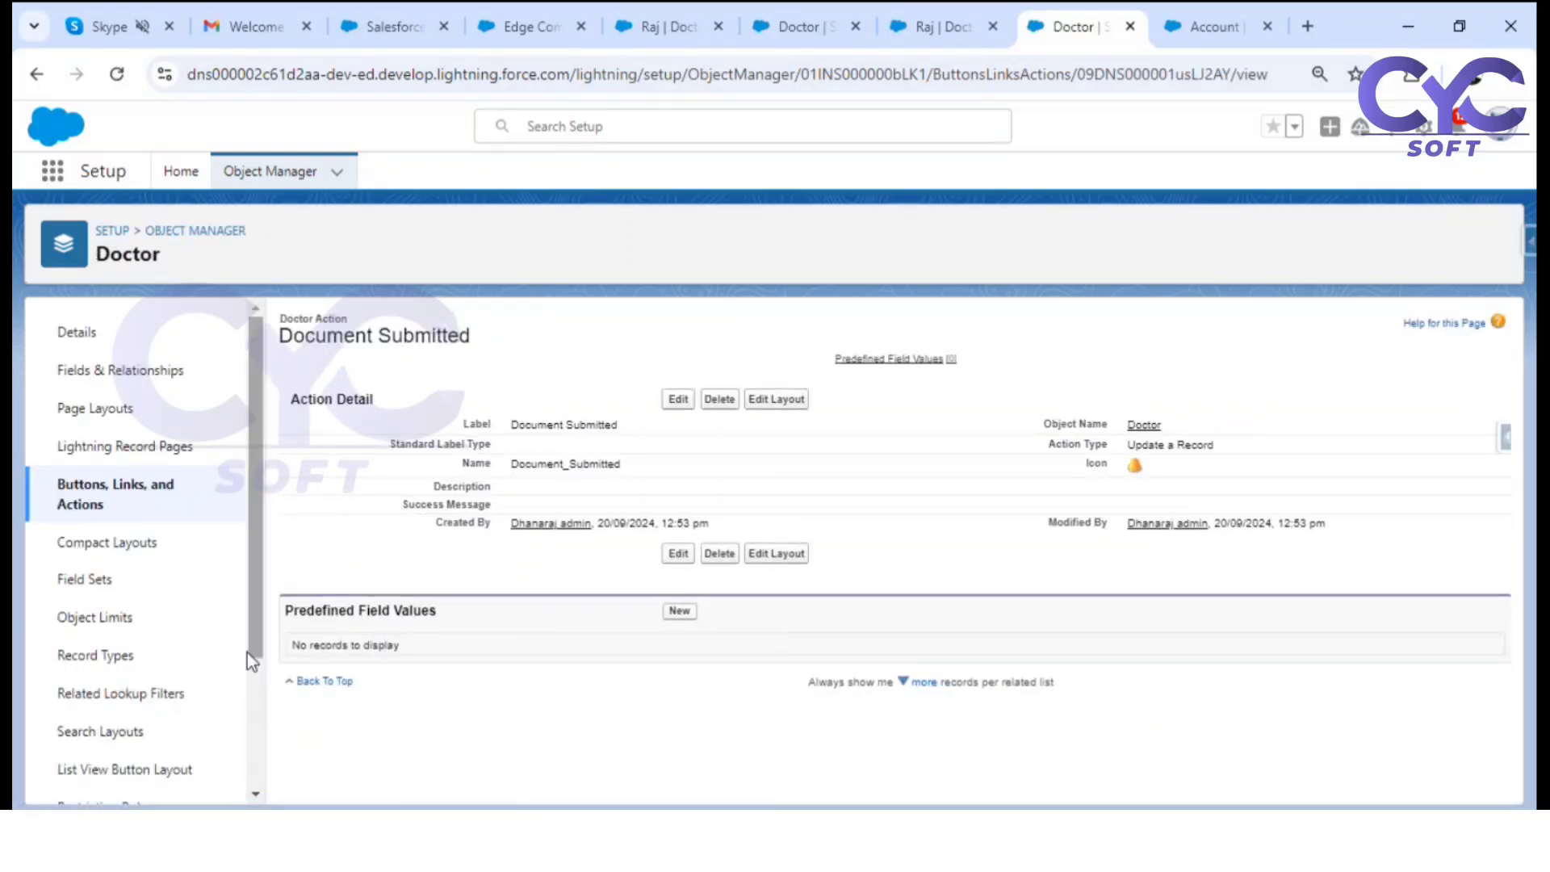
{"action": "left_click_drag", "start_coordinate": [292, 613], "coordinate": [430, 612]}
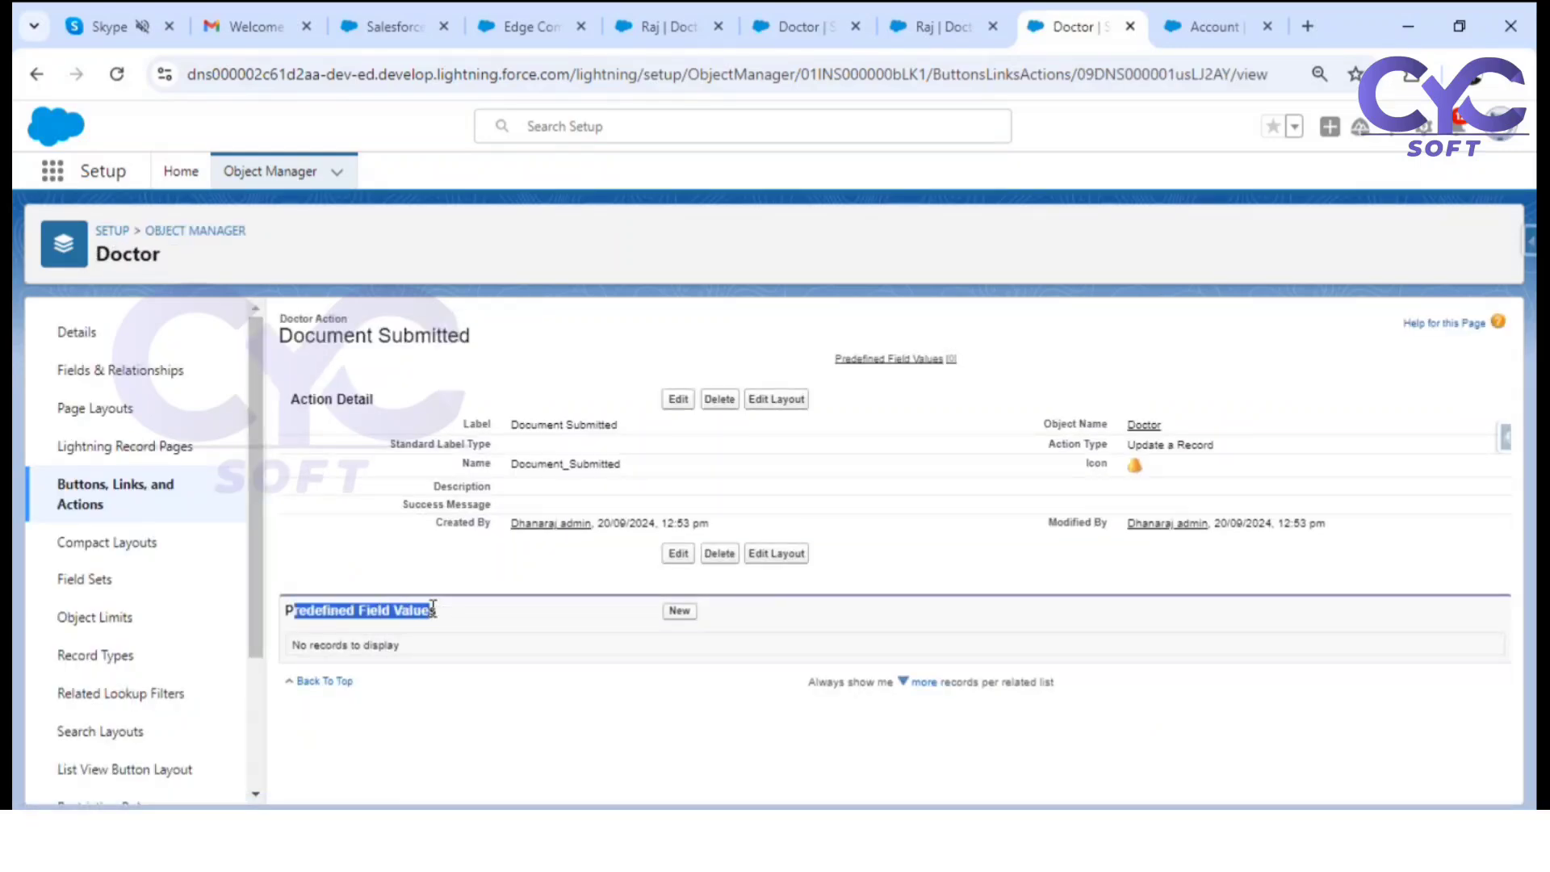
{"action": "left_click", "coordinate": [678, 613]}
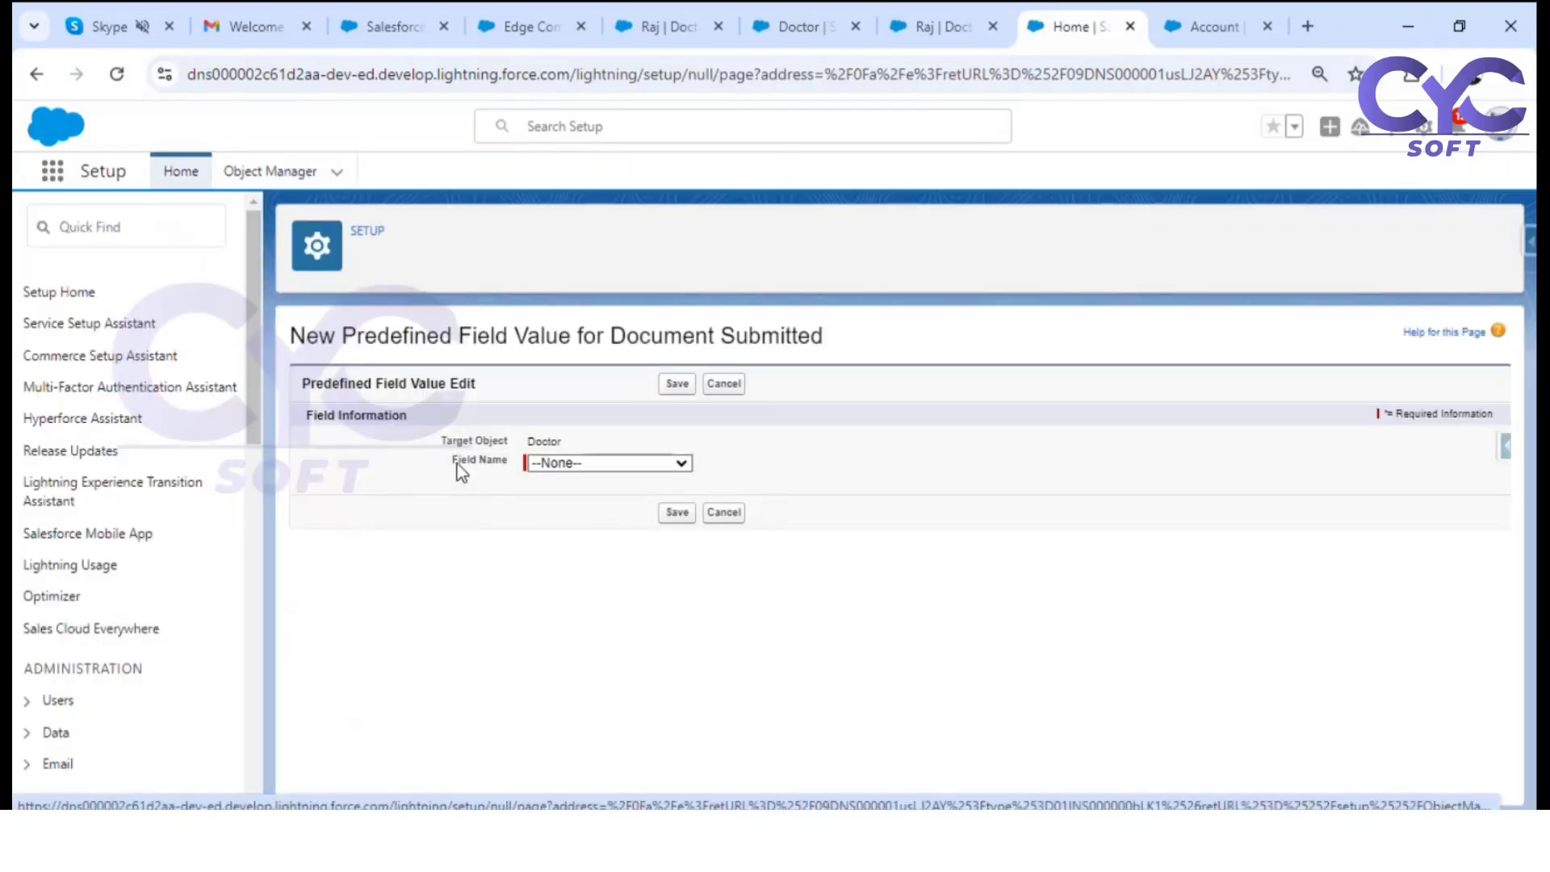
{"action": "left_click", "coordinate": [586, 463]}
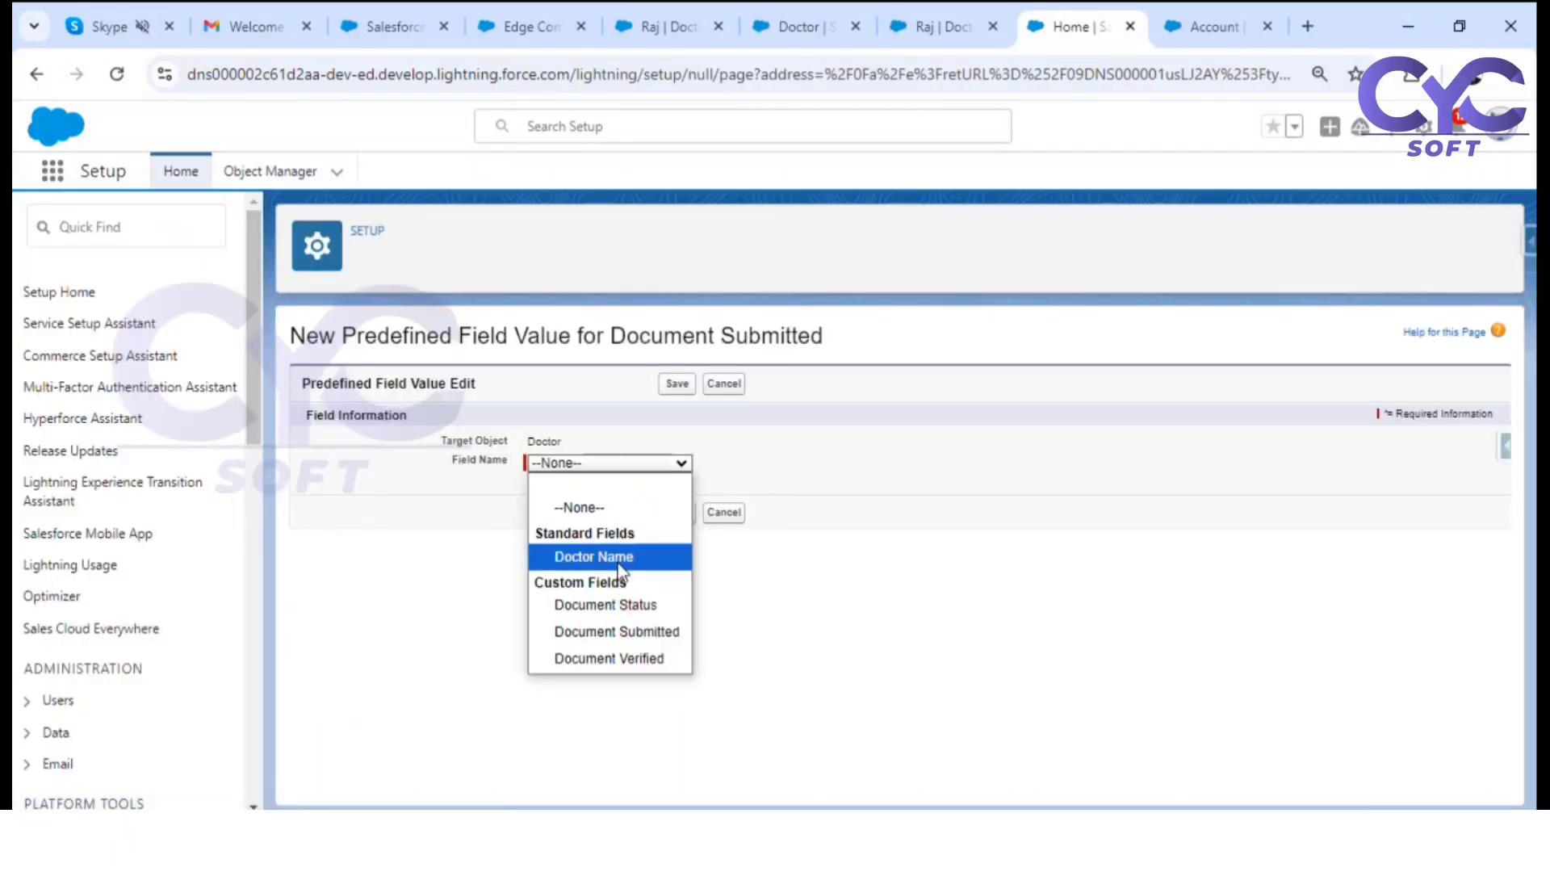
{"action": "left_click", "coordinate": [612, 605]}
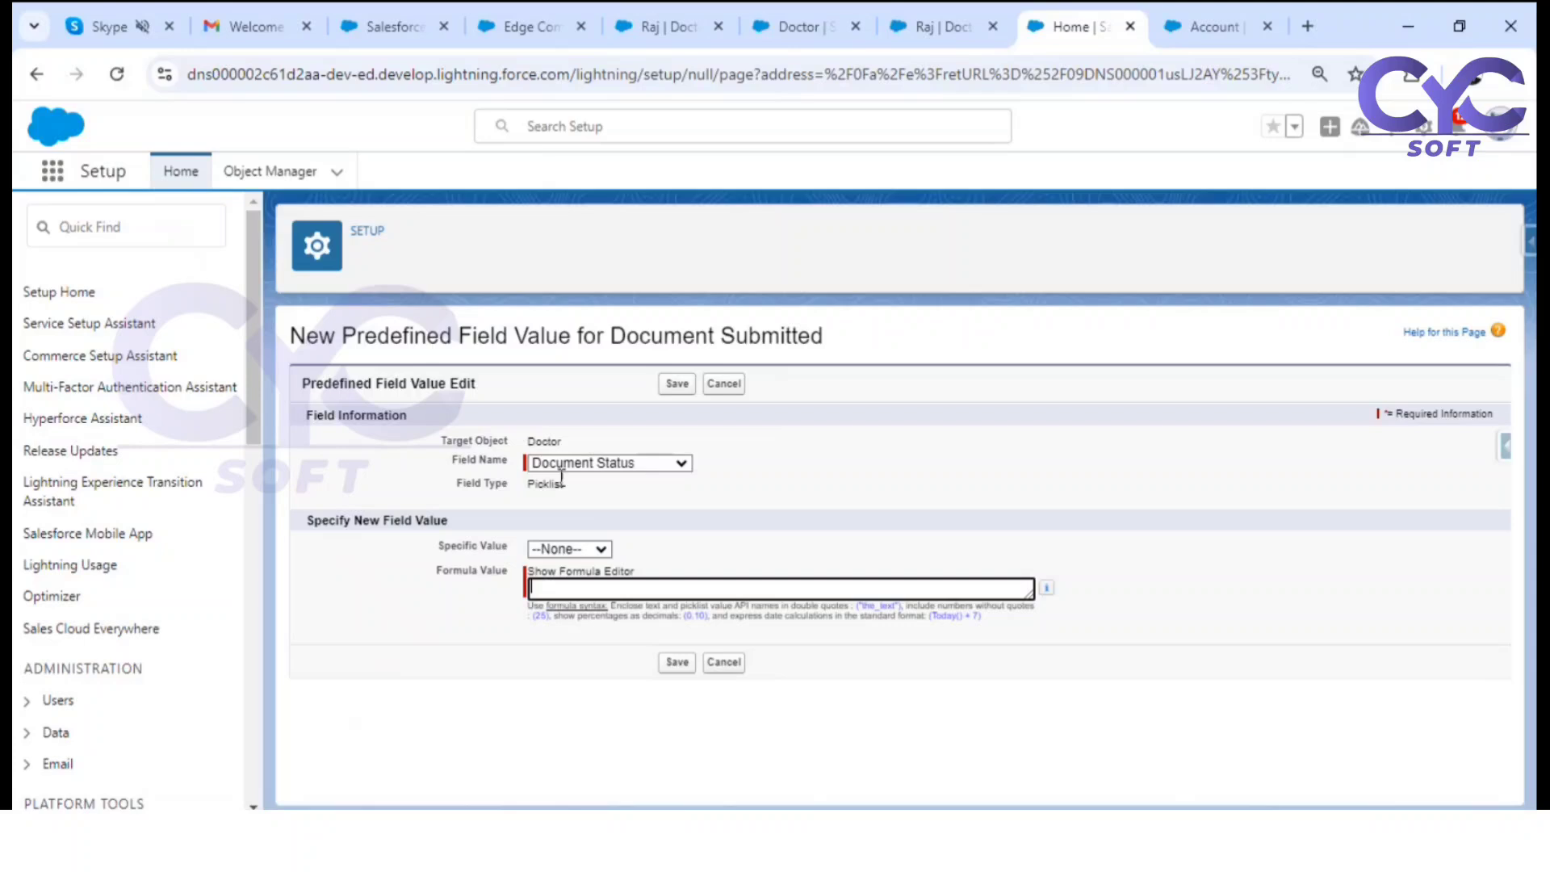
{"action": "left_click", "coordinate": [569, 549]}
{"action": "left_click", "coordinate": [553, 628]}
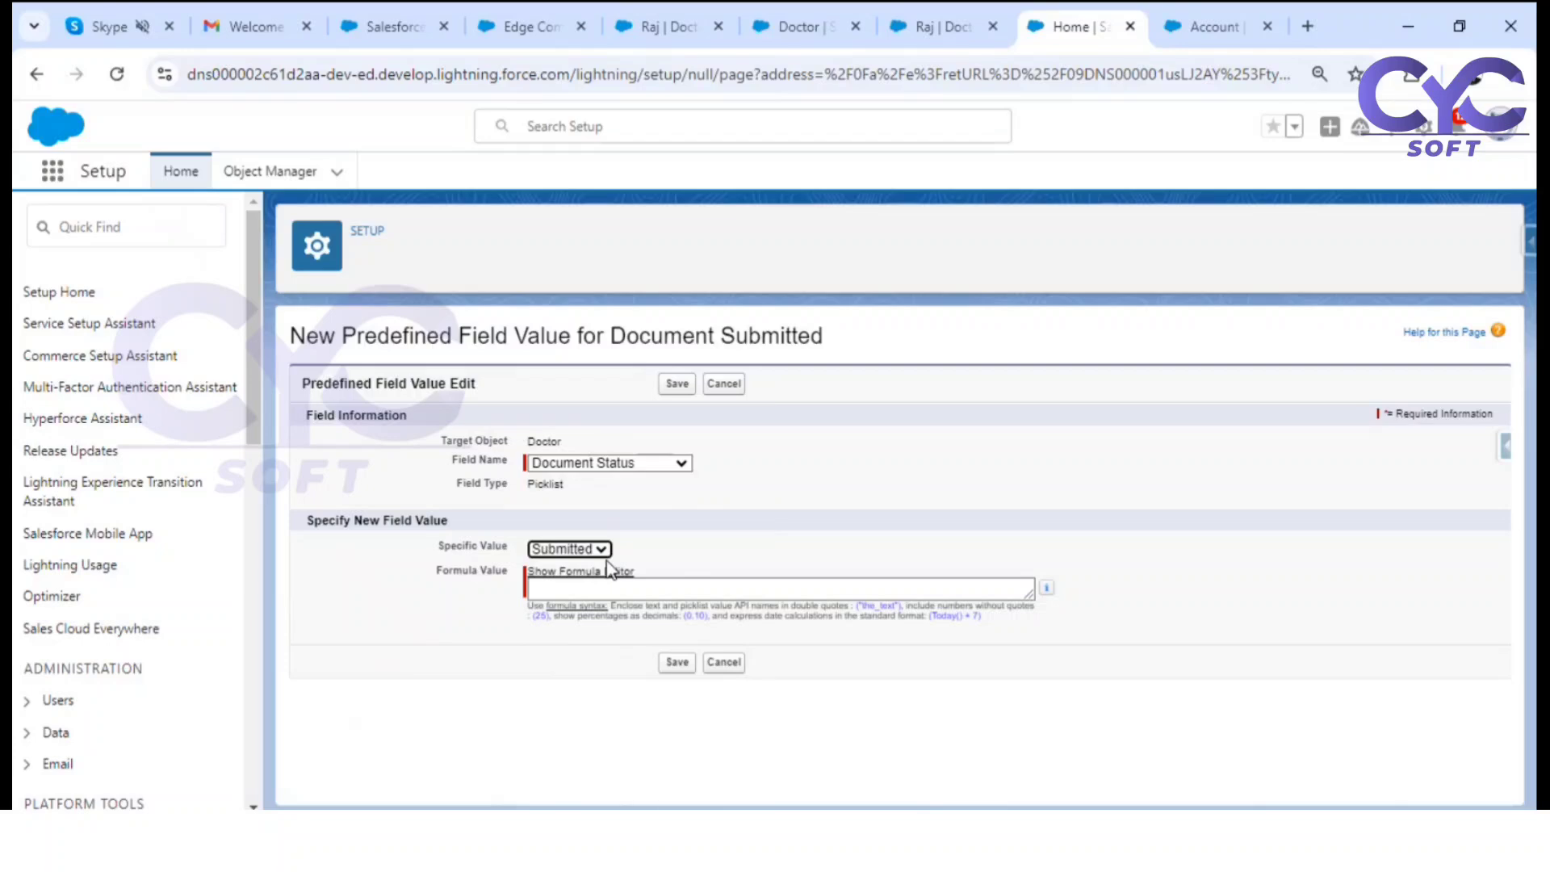
{"action": "left_click", "coordinate": [675, 662]}
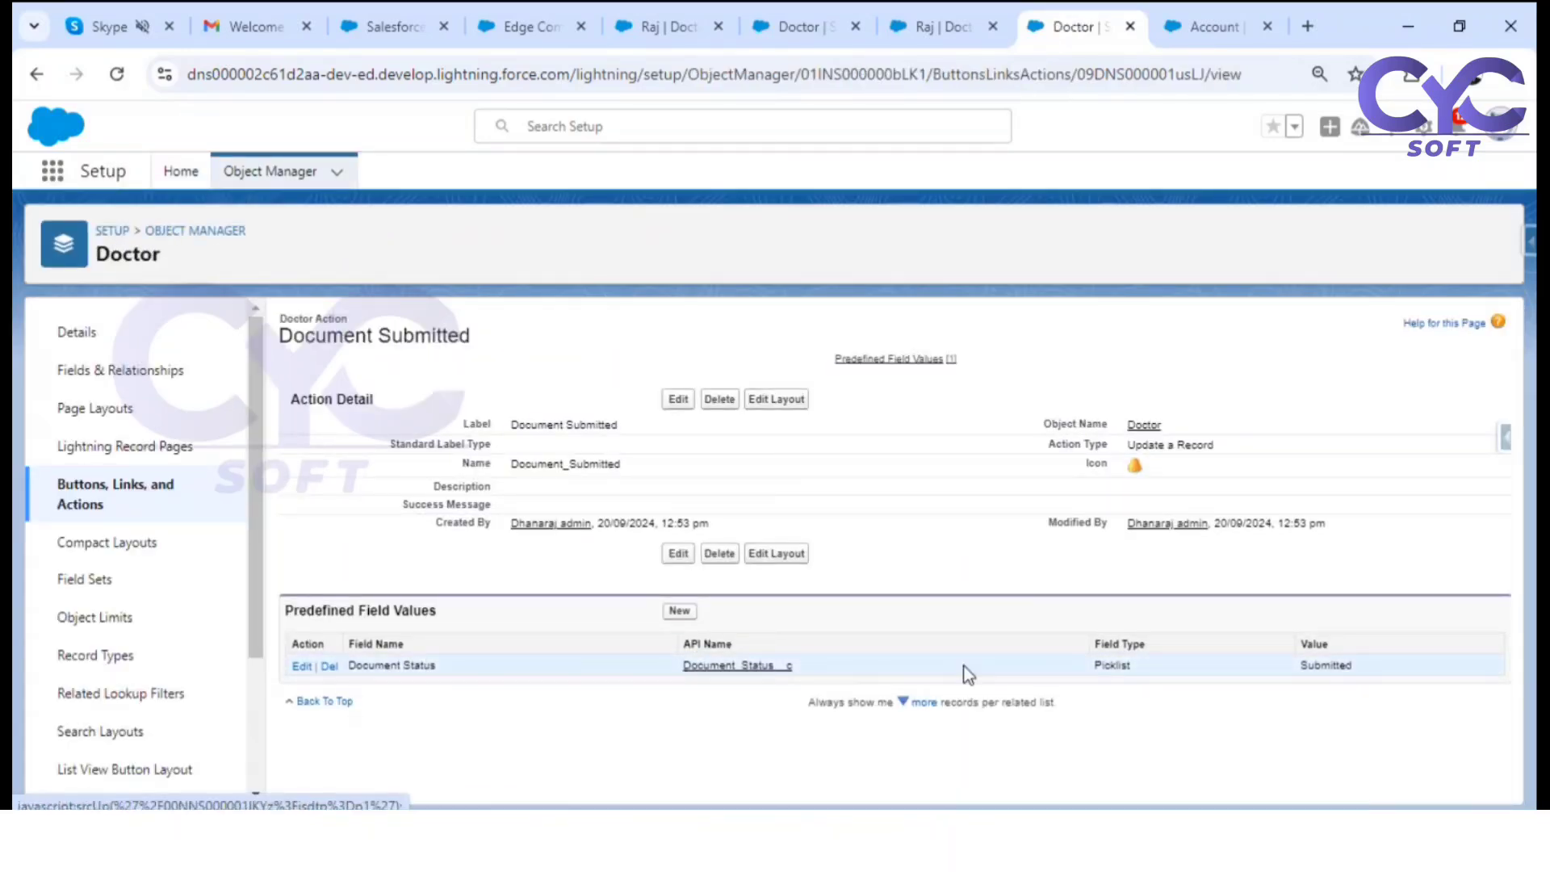
Step: Add a predefined value setting the Document Submitted checkbox to TRUE
{"action": "left_click", "coordinate": [680, 612]}
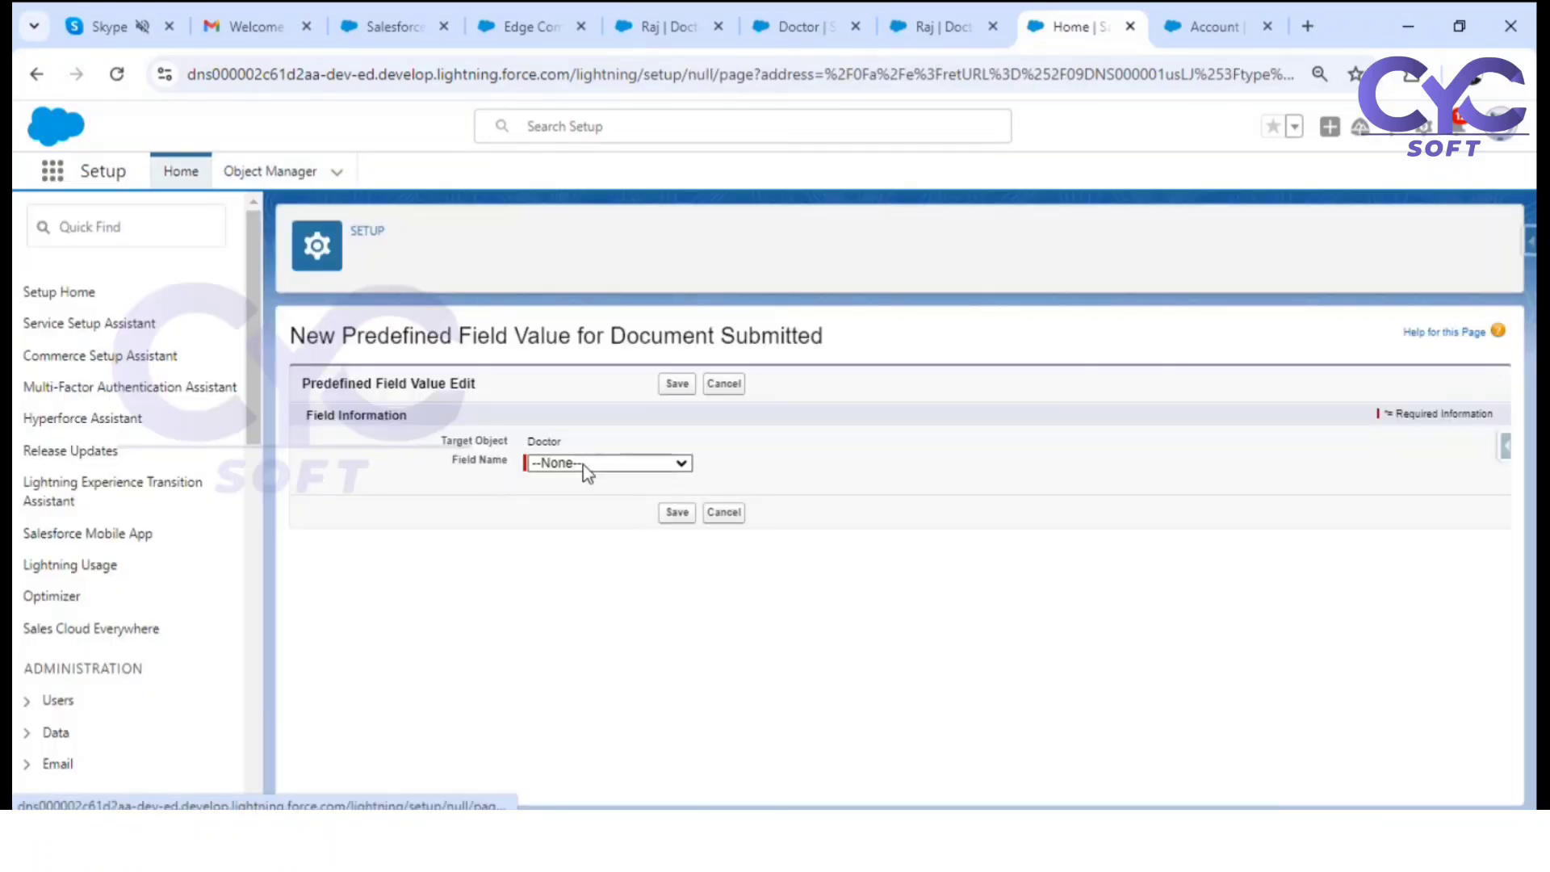
{"action": "left_click", "coordinate": [583, 464]}
{"action": "left_click", "coordinate": [622, 608]}
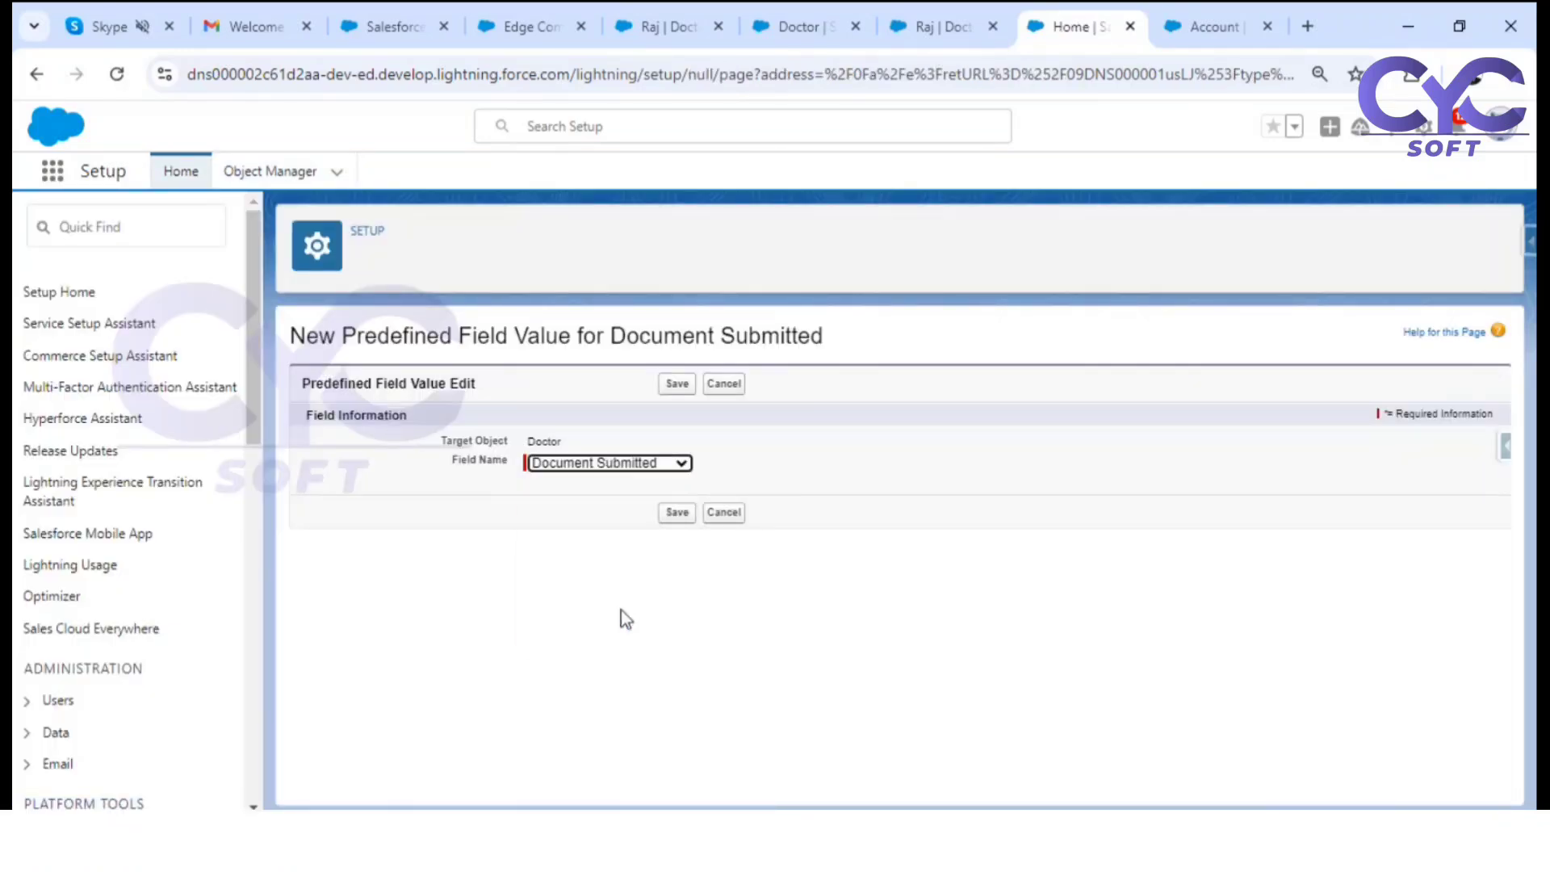
{"action": "left_click", "coordinate": [578, 561]}
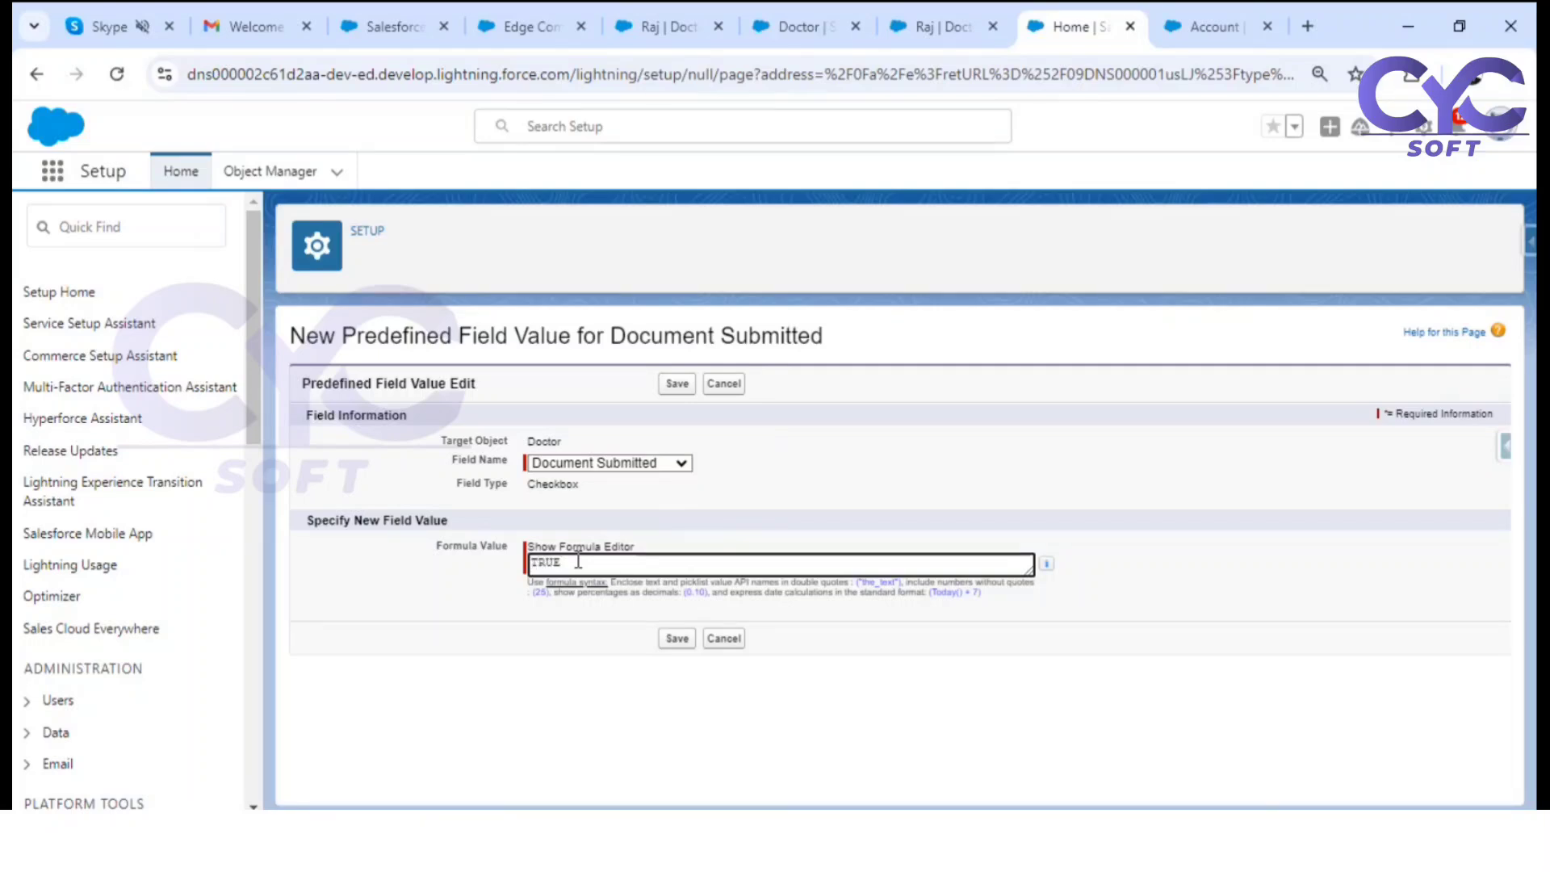
{"action": "left_click", "coordinate": [678, 640]}
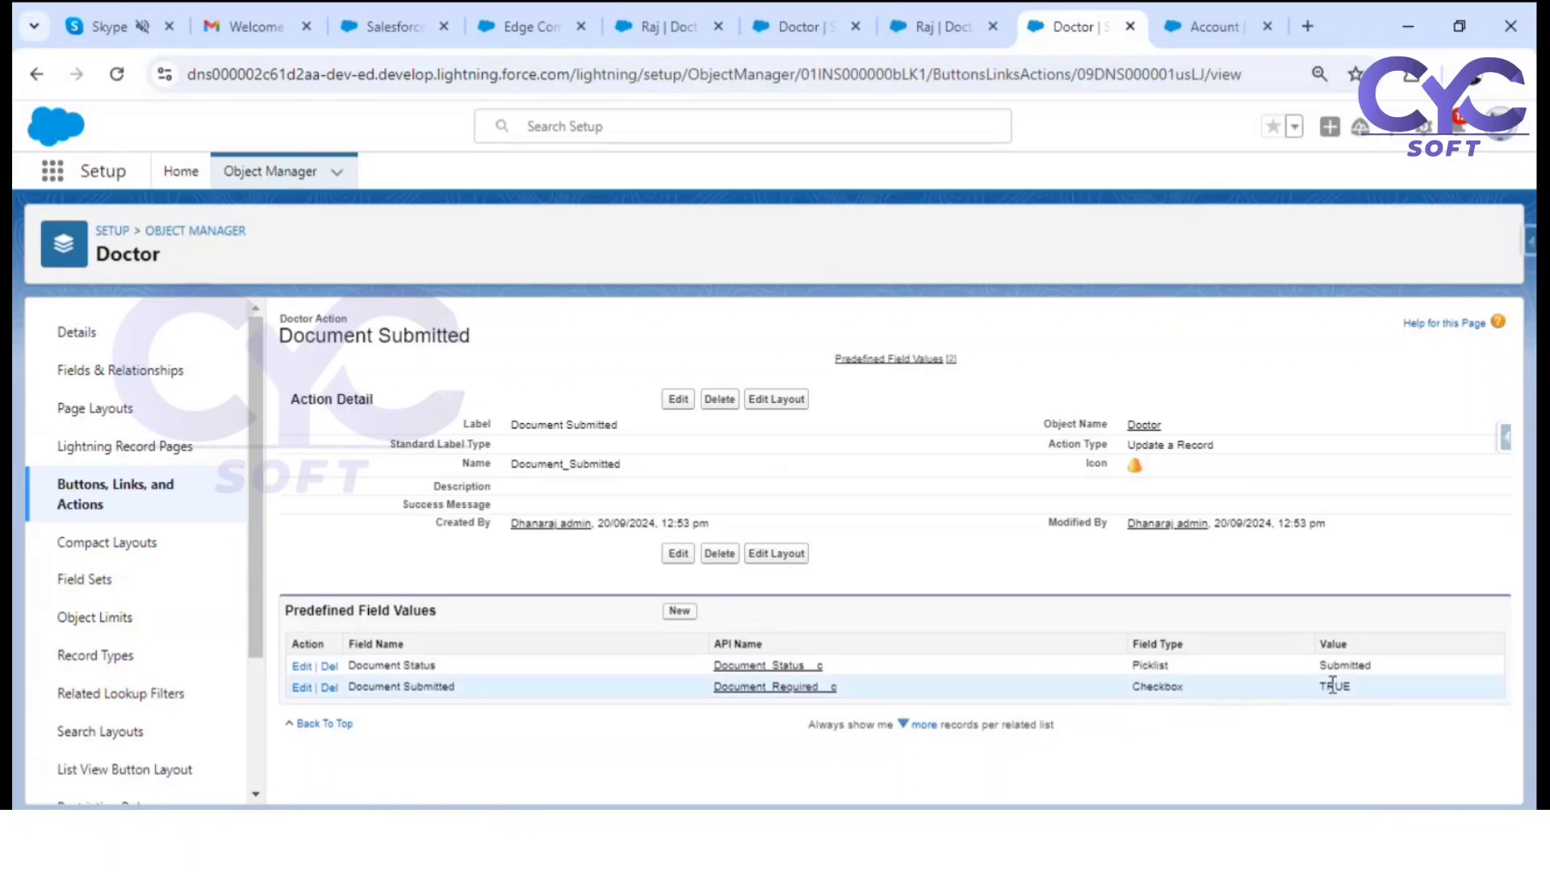
Step: On the Document Verified action, predefine Document Status as Verified
{"action": "left_click", "coordinate": [89, 494]}
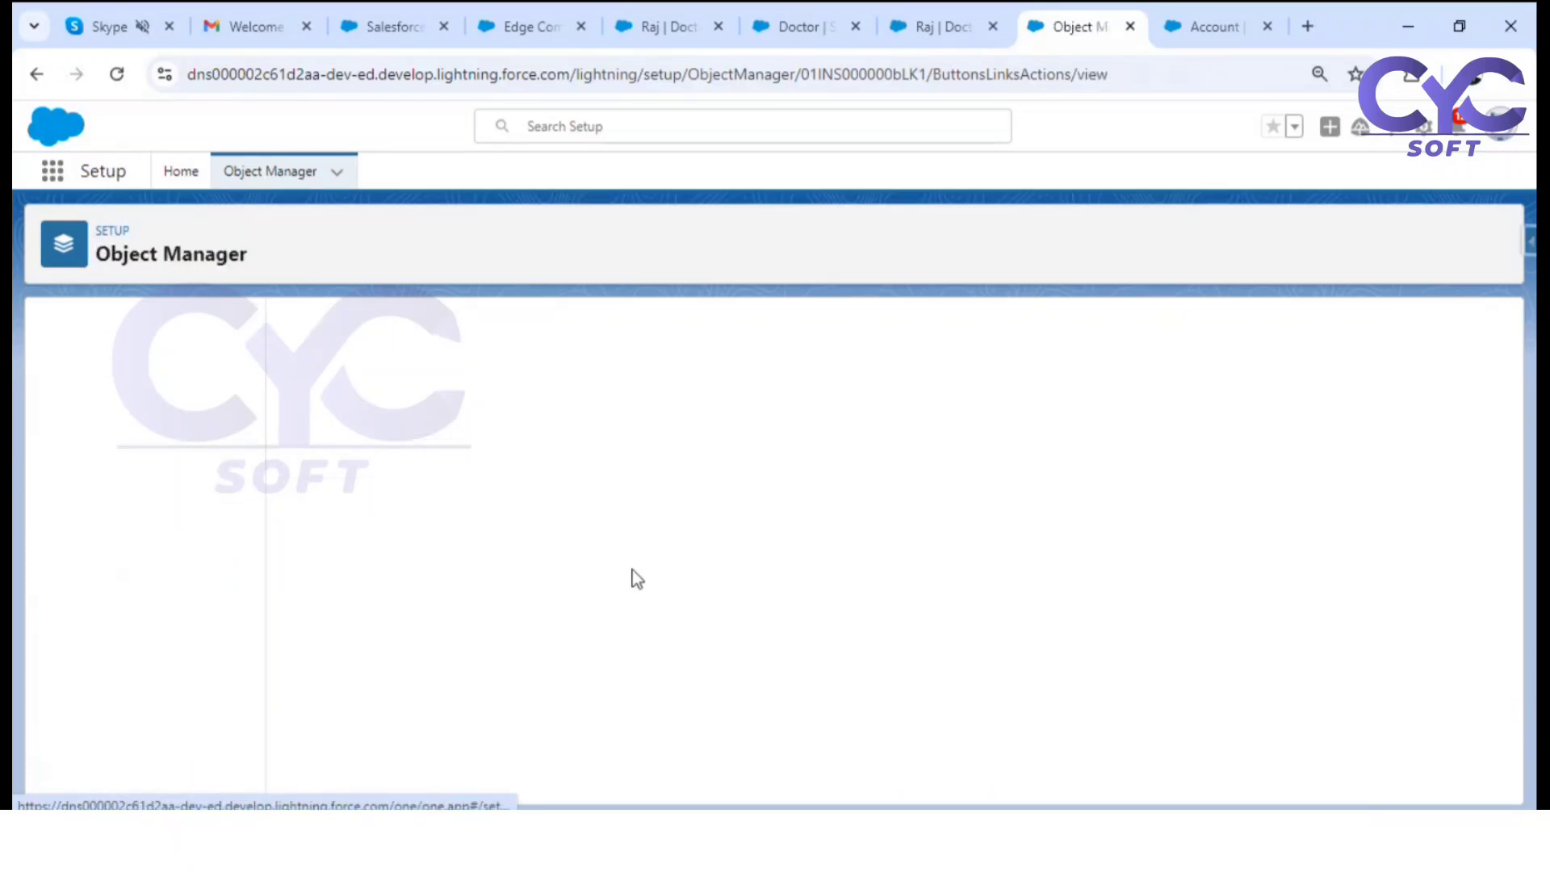
{"action": "left_click", "coordinate": [362, 676]}
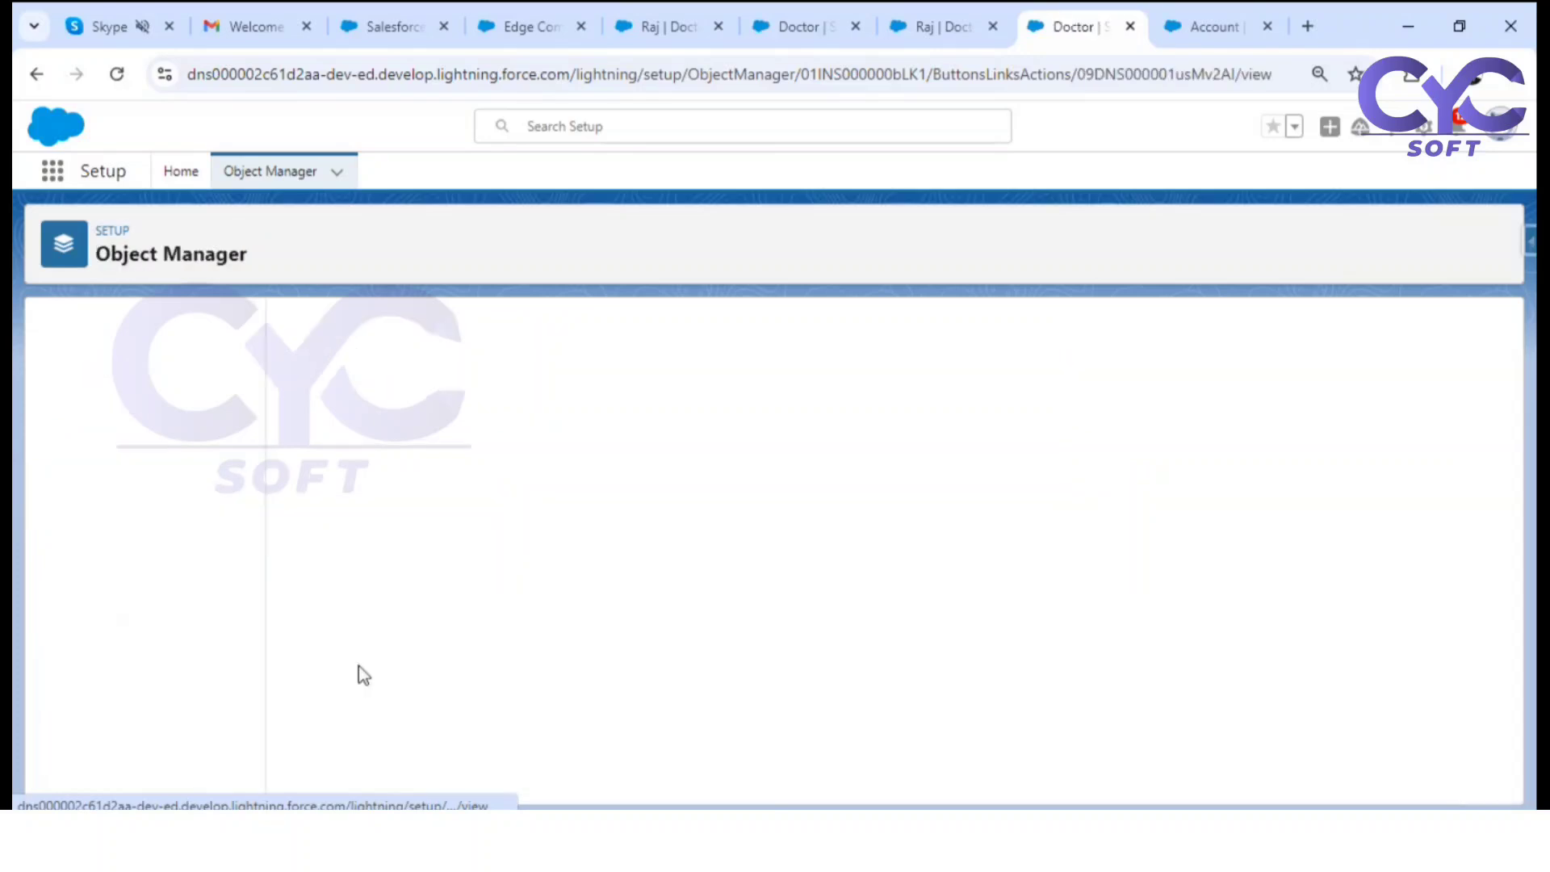
{"action": "left_click", "coordinate": [679, 615]}
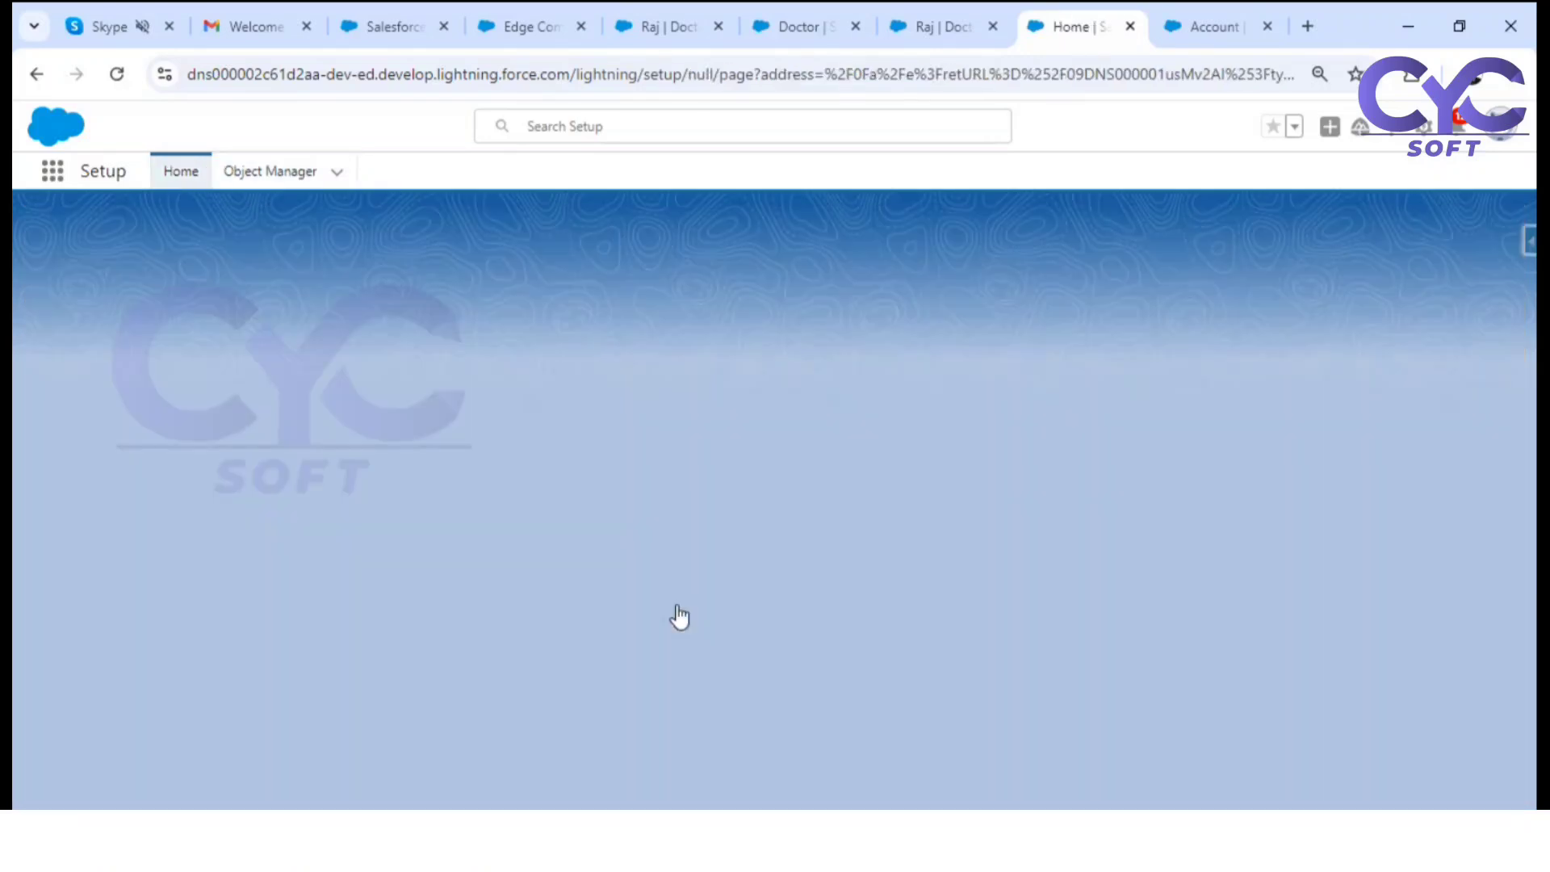
{"action": "left_click", "coordinate": [596, 467]}
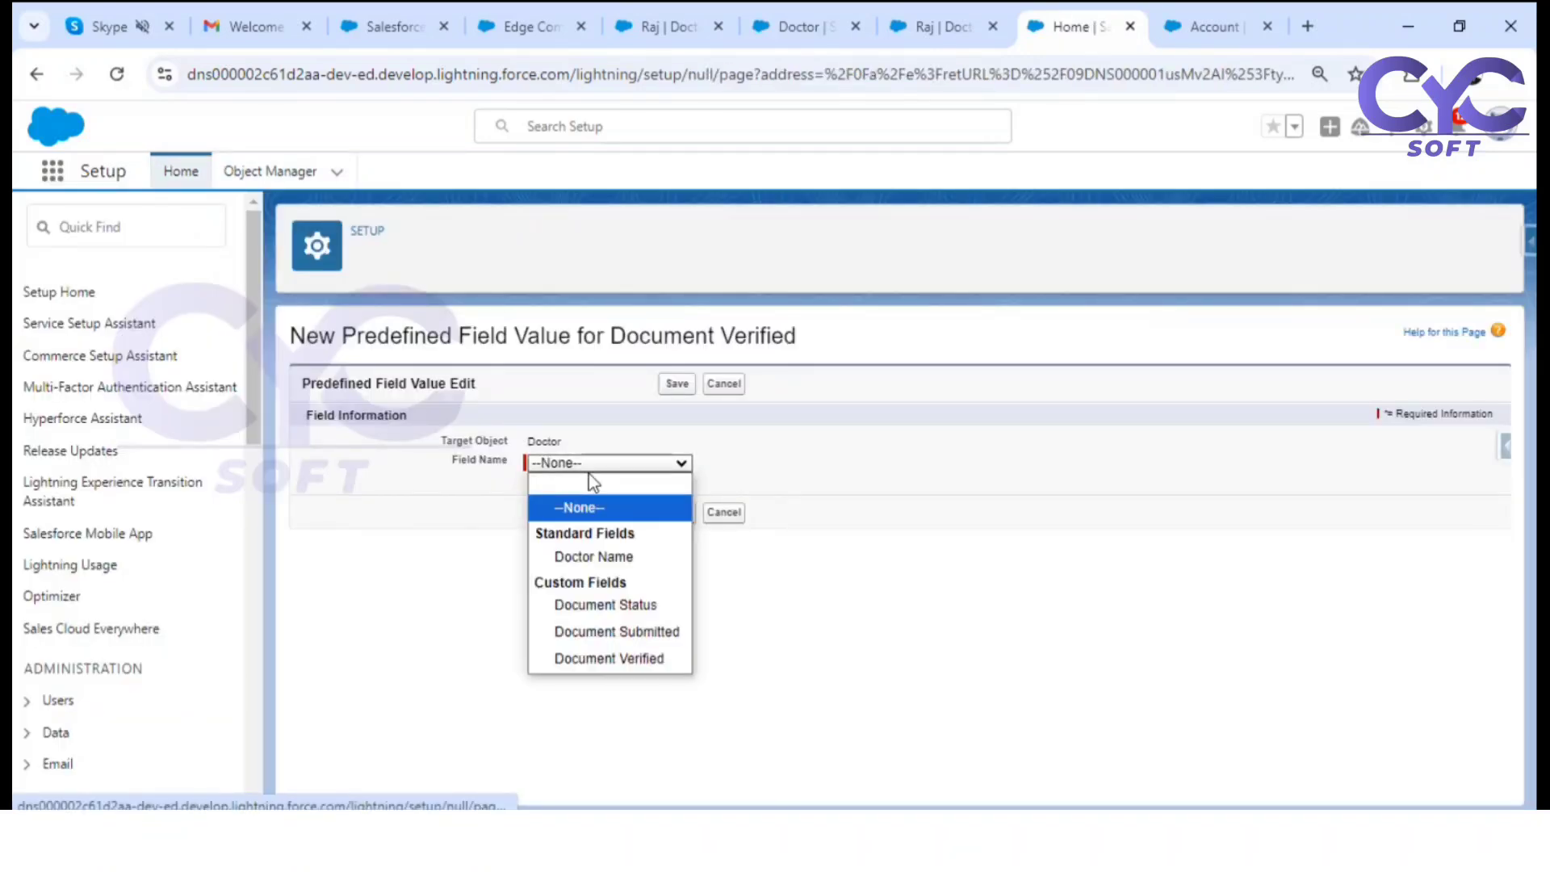
{"action": "left_click", "coordinate": [595, 604]}
{"action": "left_click", "coordinate": [598, 549]}
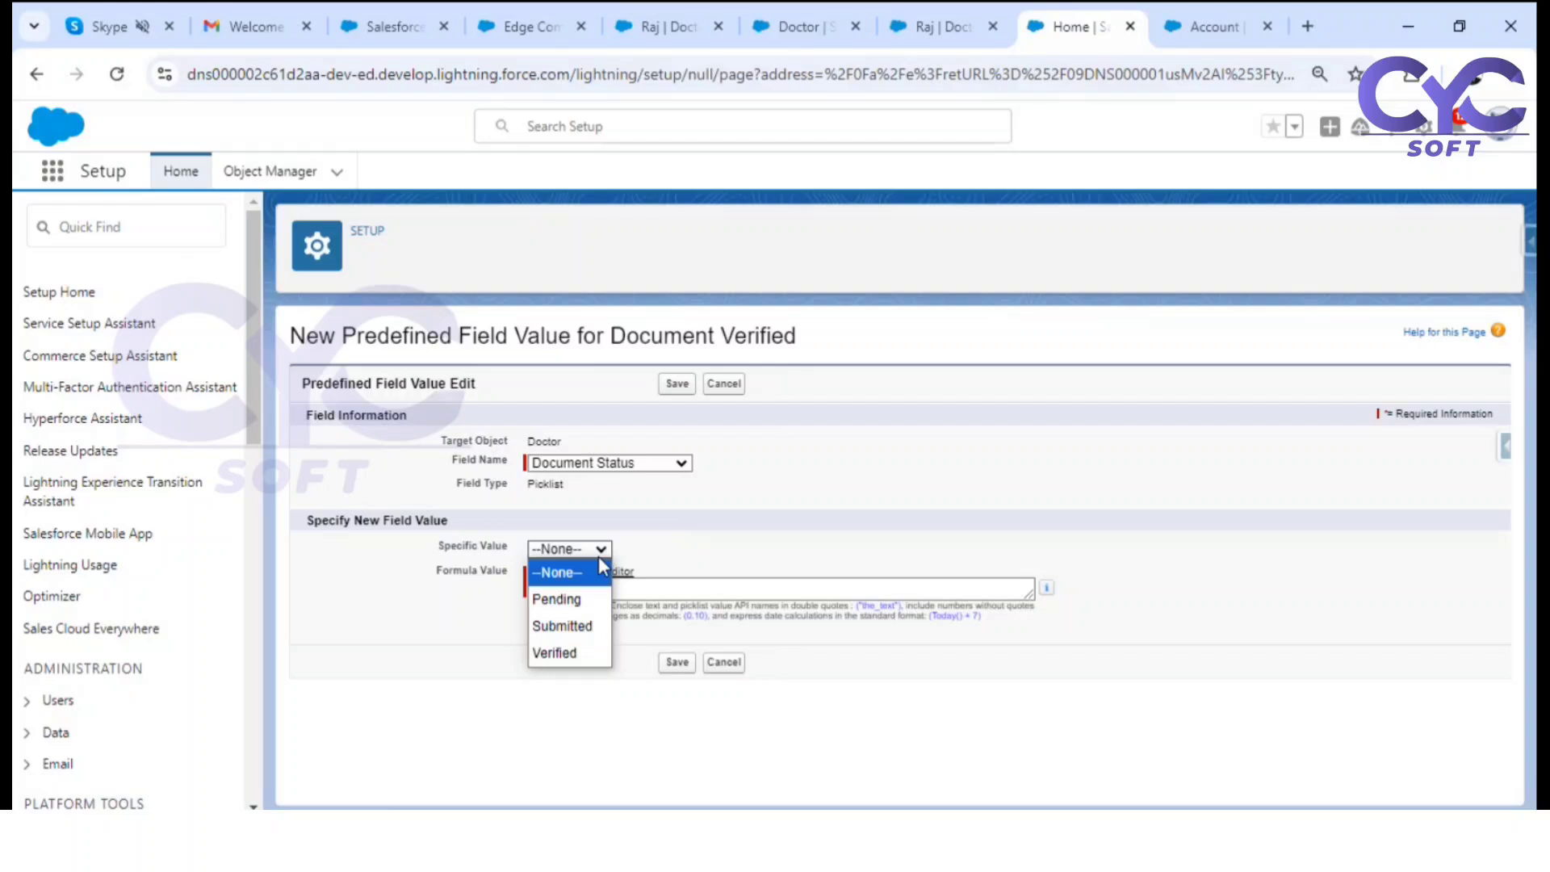
{"action": "left_click", "coordinate": [555, 652]}
{"action": "left_click", "coordinate": [684, 661]}
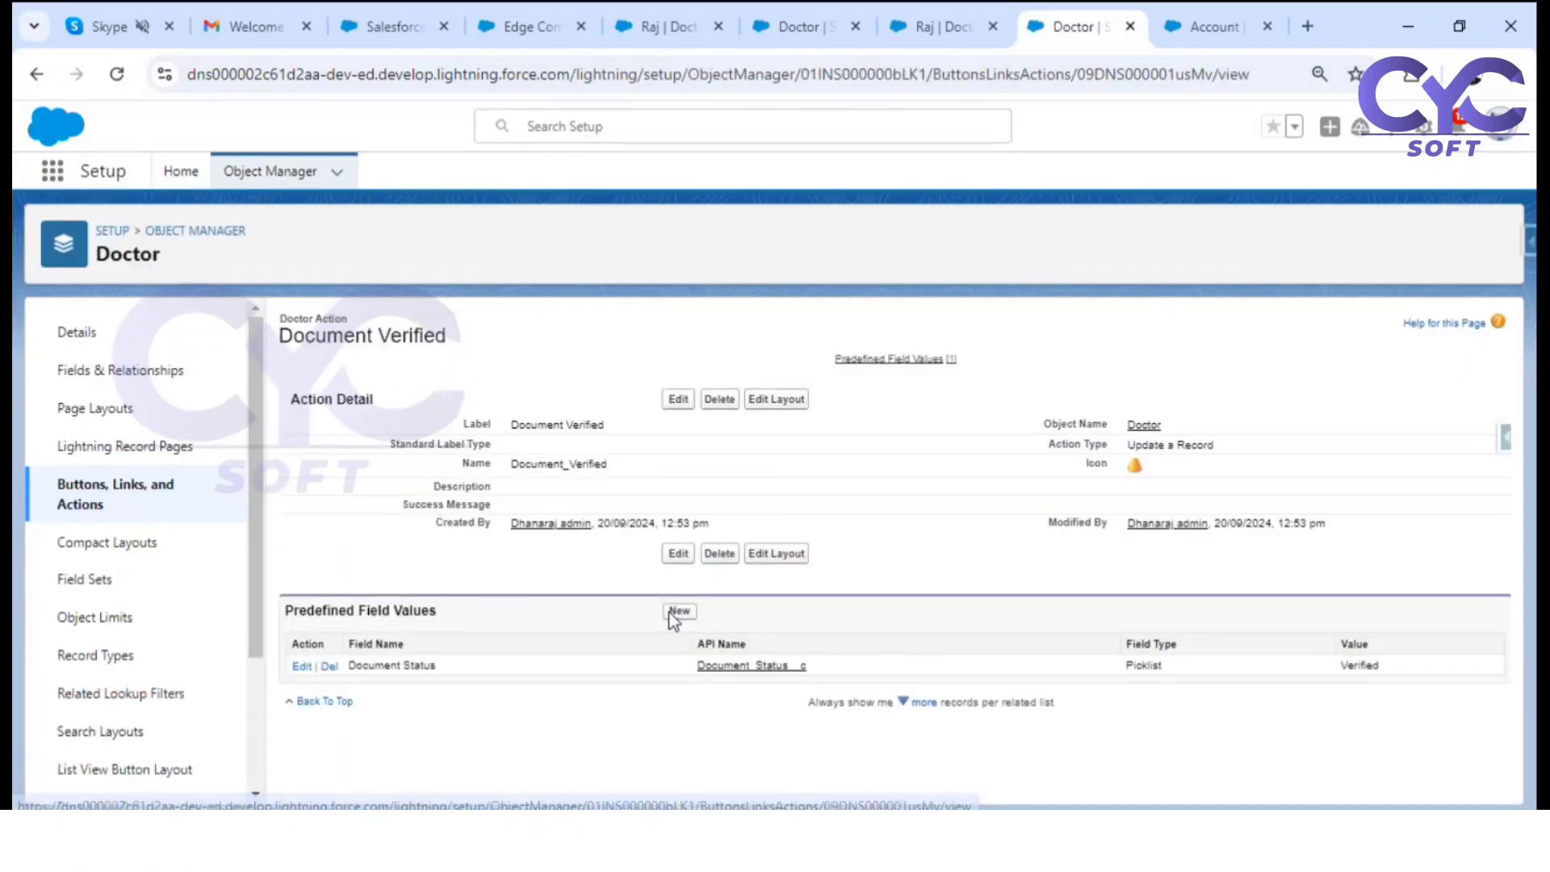
Step: Add a predefined value setting the Document Submitted checkbox to FALSE
{"action": "left_click", "coordinate": [671, 613]}
{"action": "left_click", "coordinate": [579, 461]}
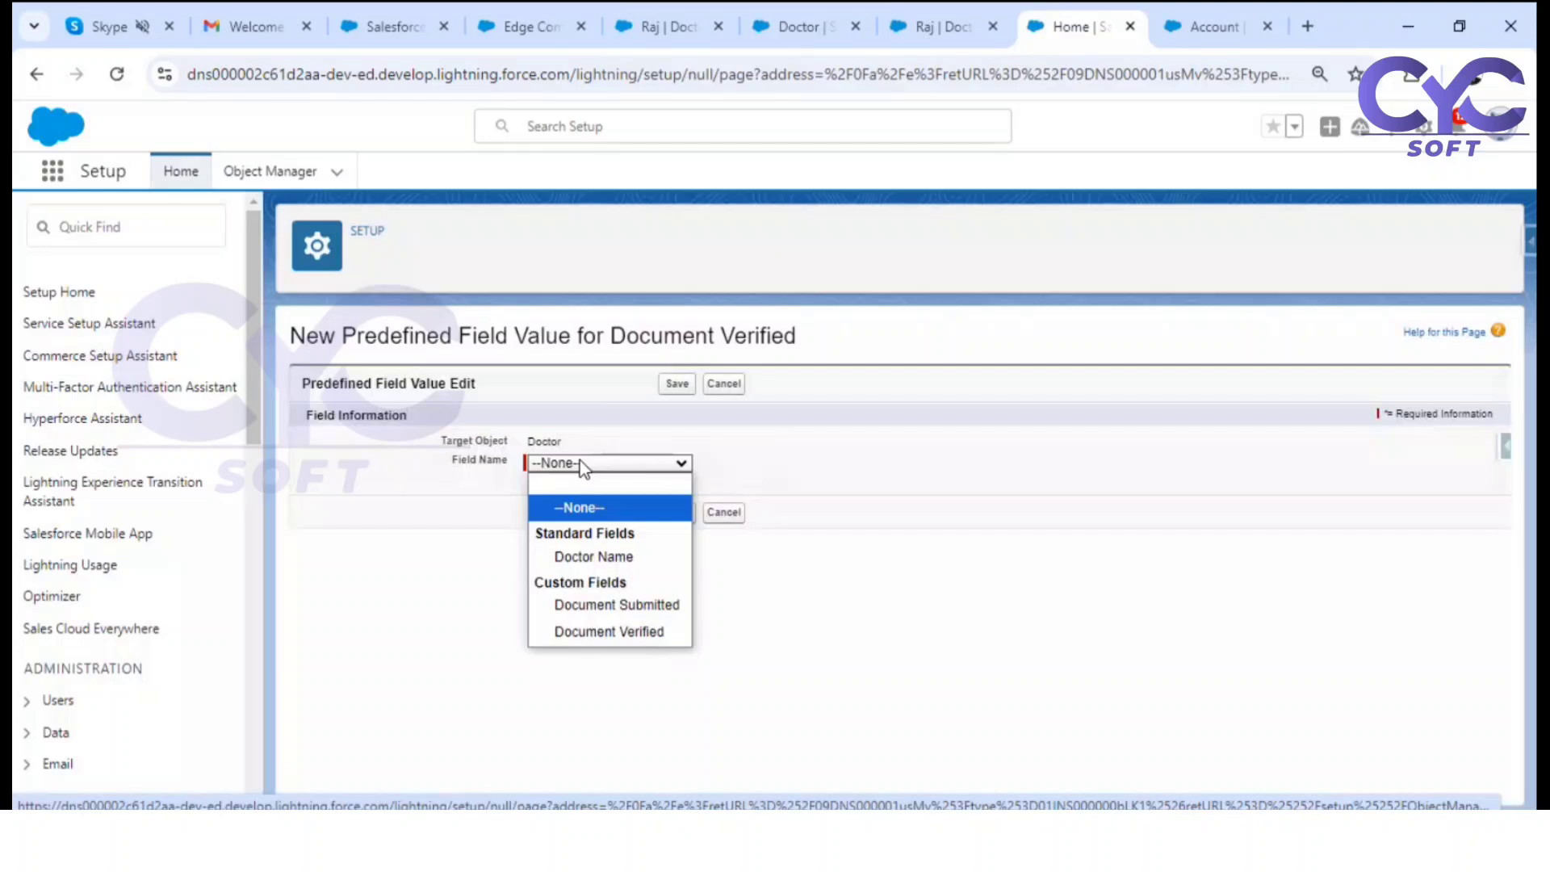
{"action": "left_click", "coordinate": [628, 611]}
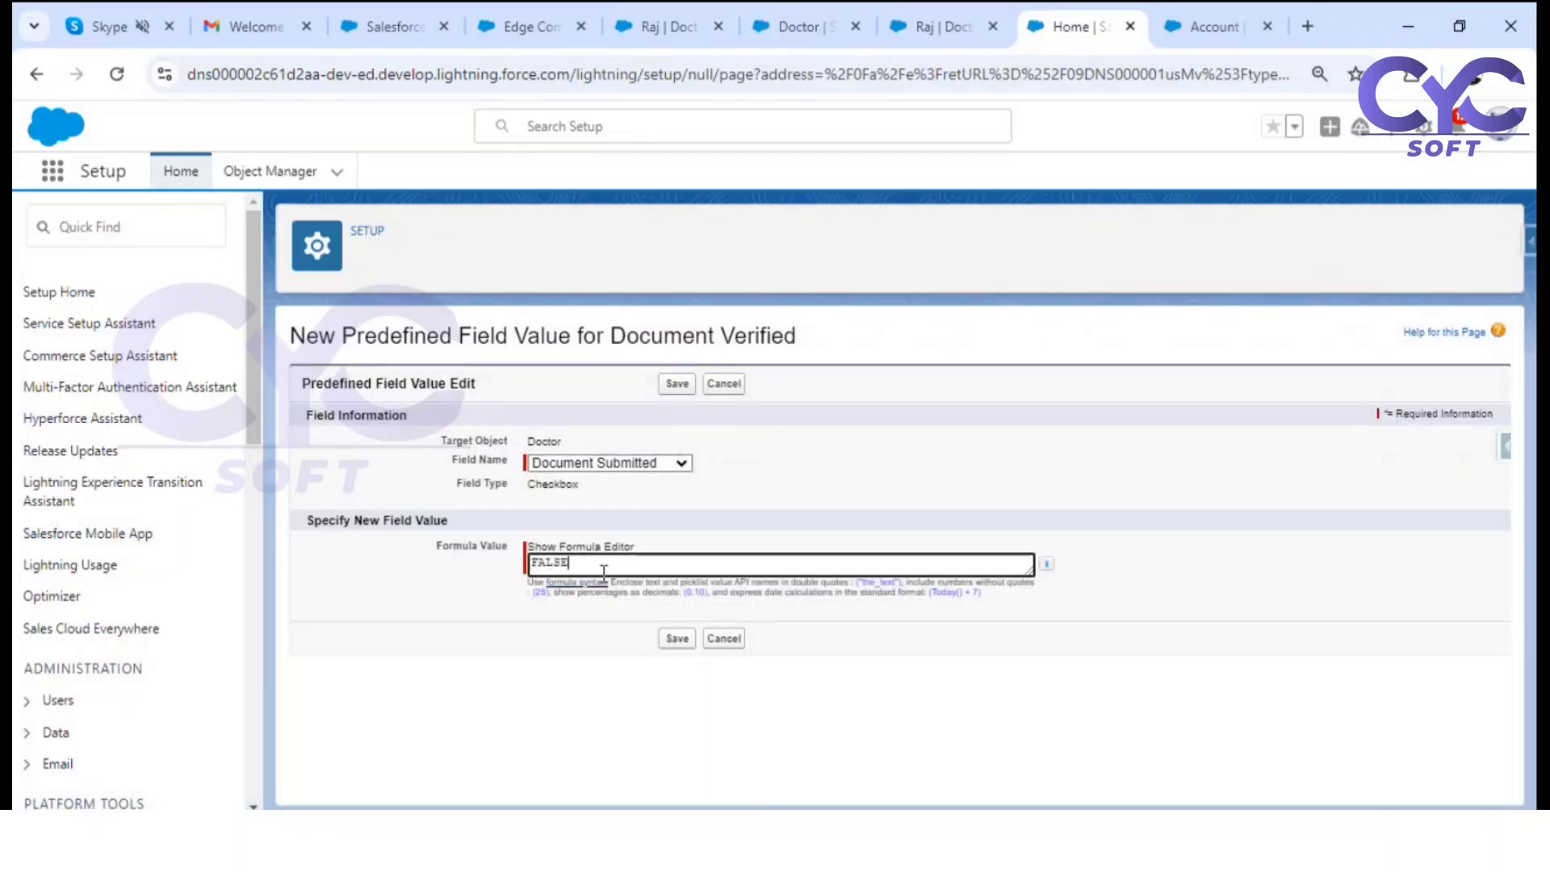
{"action": "left_click", "coordinate": [675, 638]}
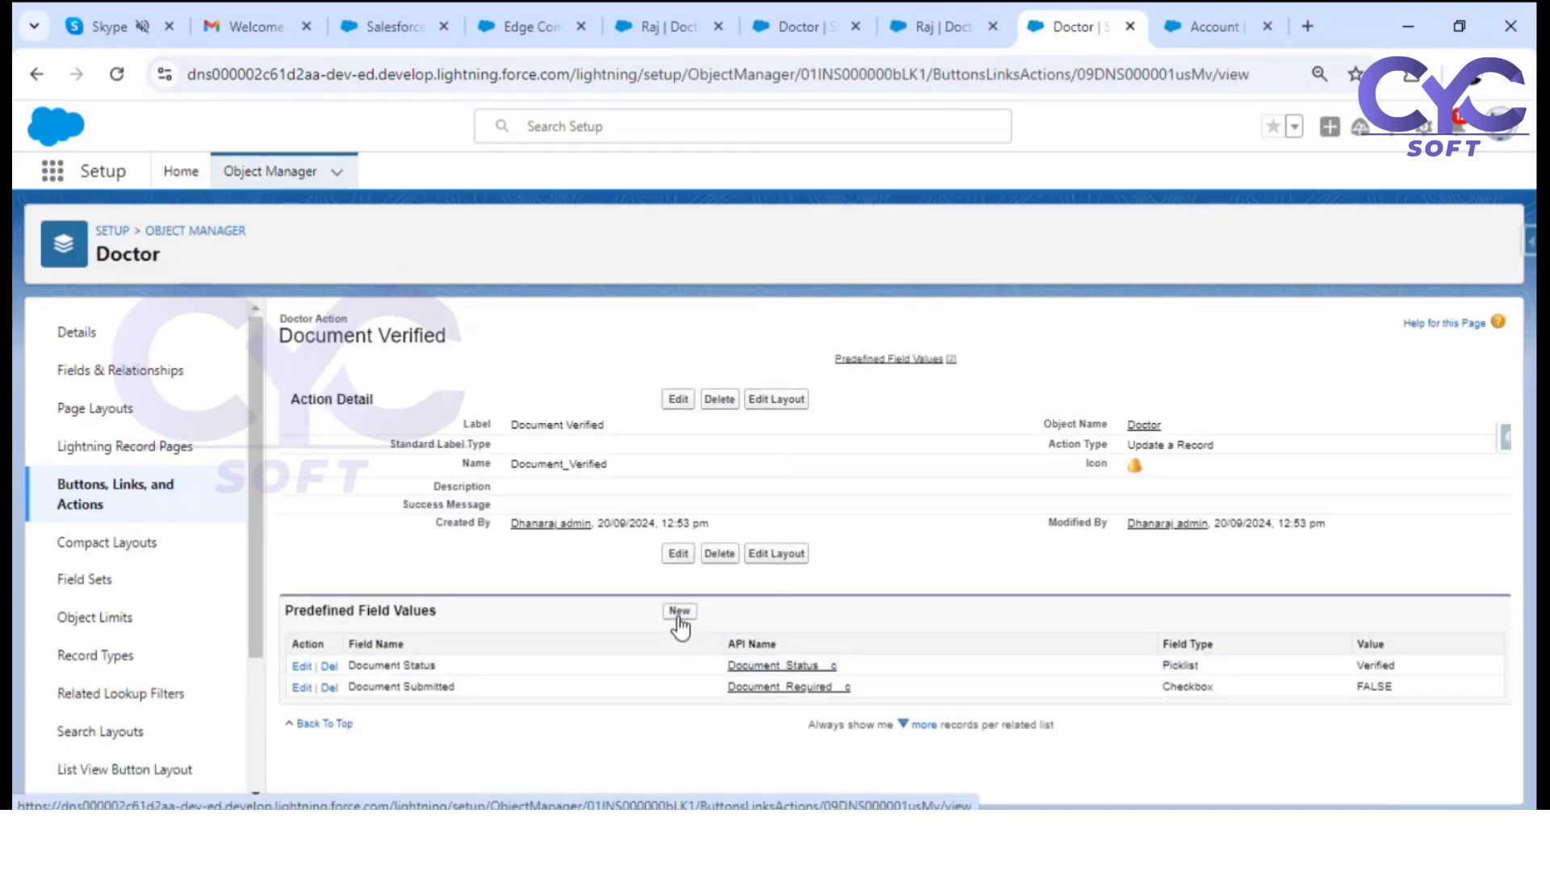
{"action": "left_click", "coordinate": [679, 613]}
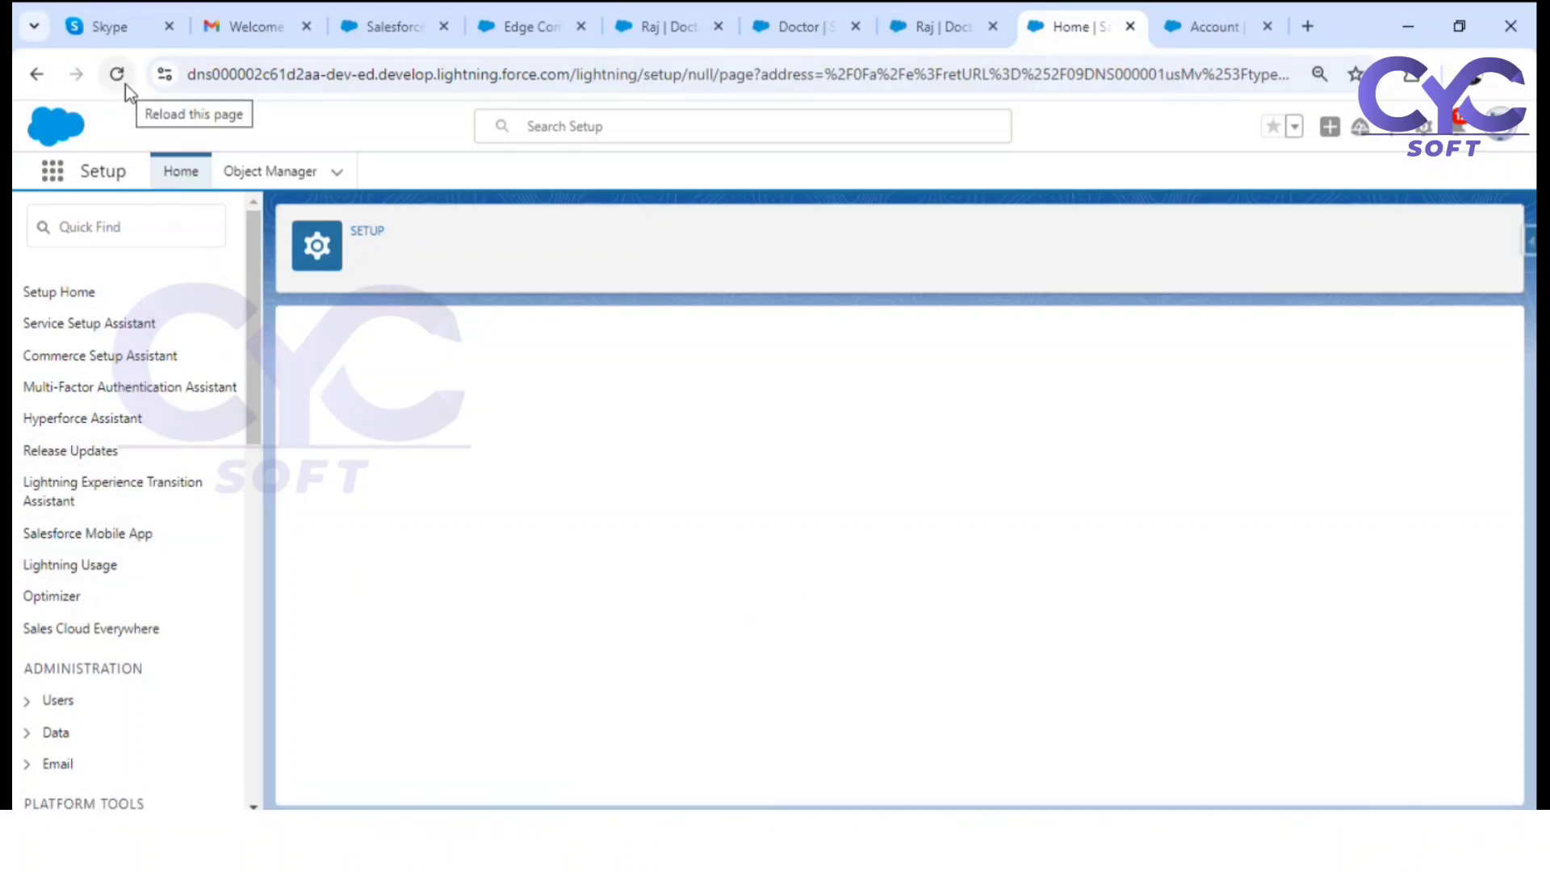
Step: Reopen the Doctor object's Document Verified action from Object Manager
{"action": "left_click", "coordinate": [267, 173]}
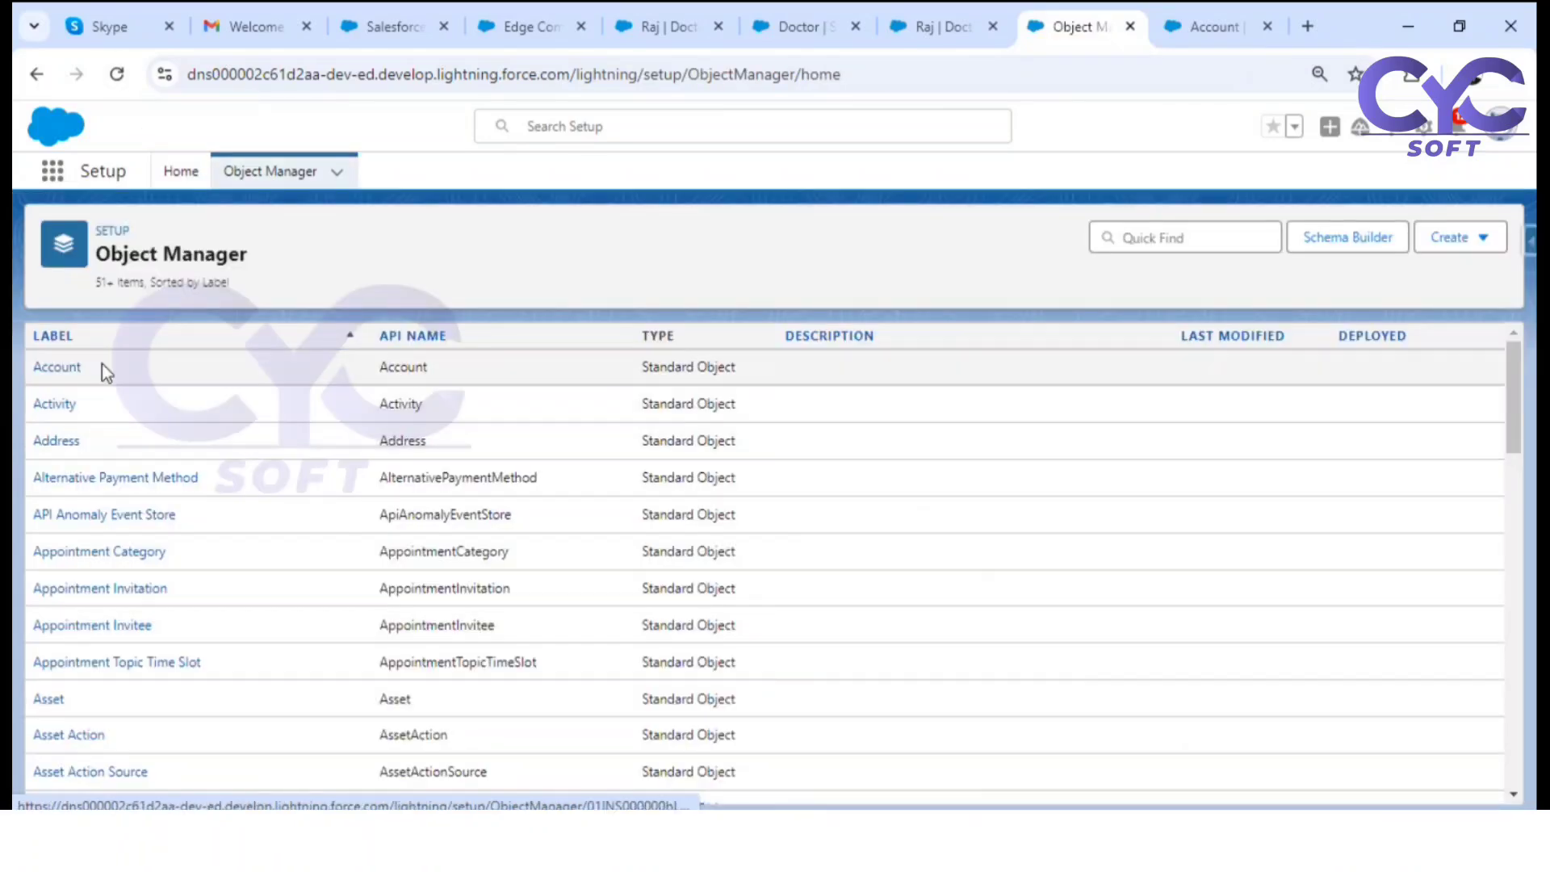
{"action": "left_click", "coordinate": [1196, 234]}
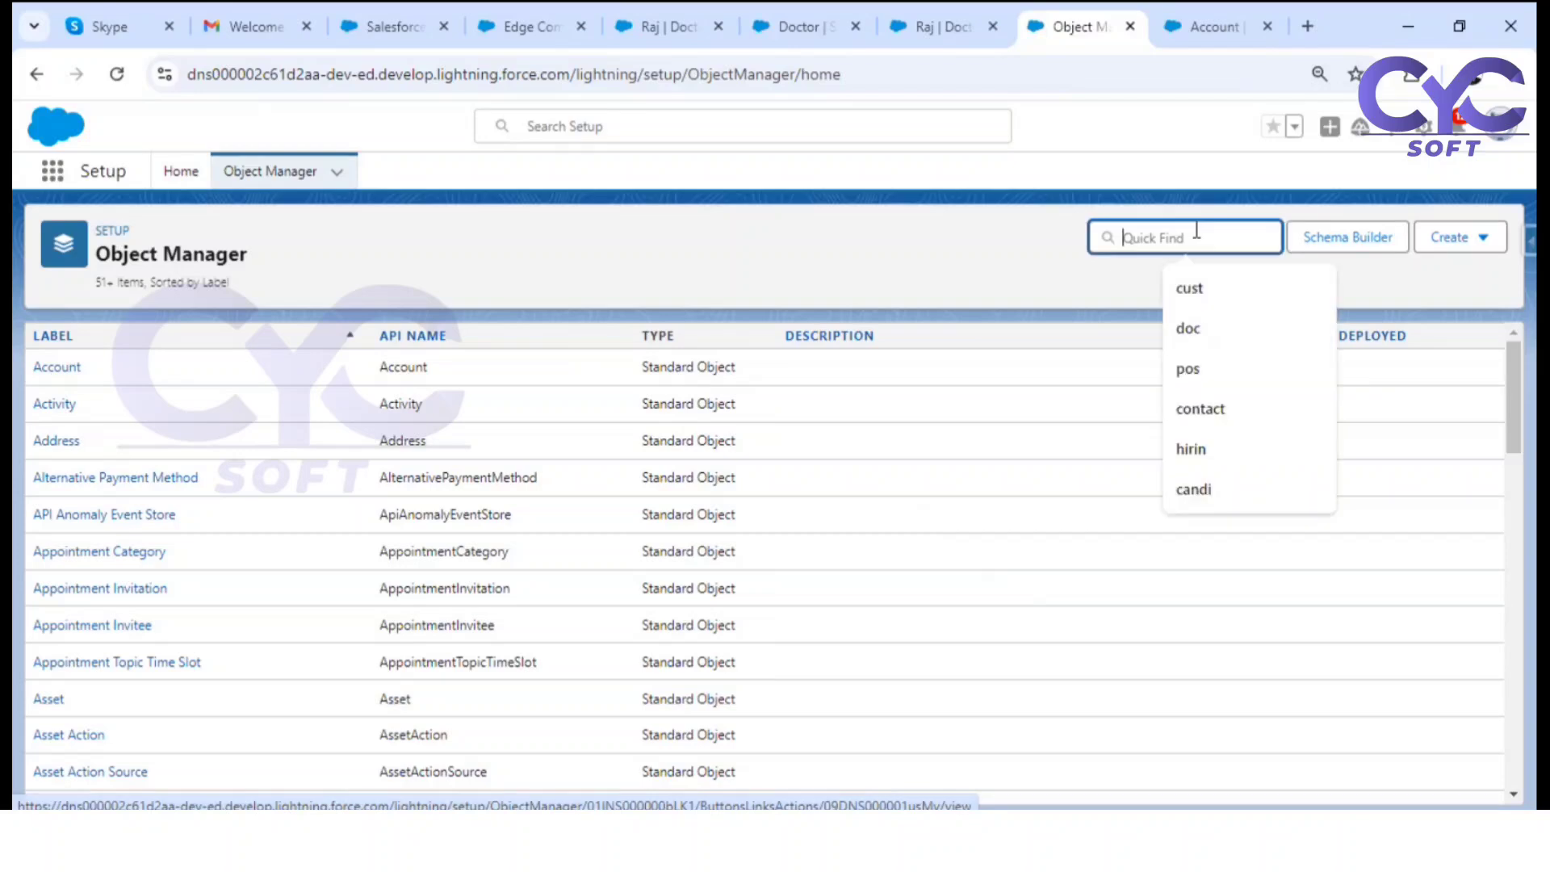
{"action": "type", "text": "doc"}
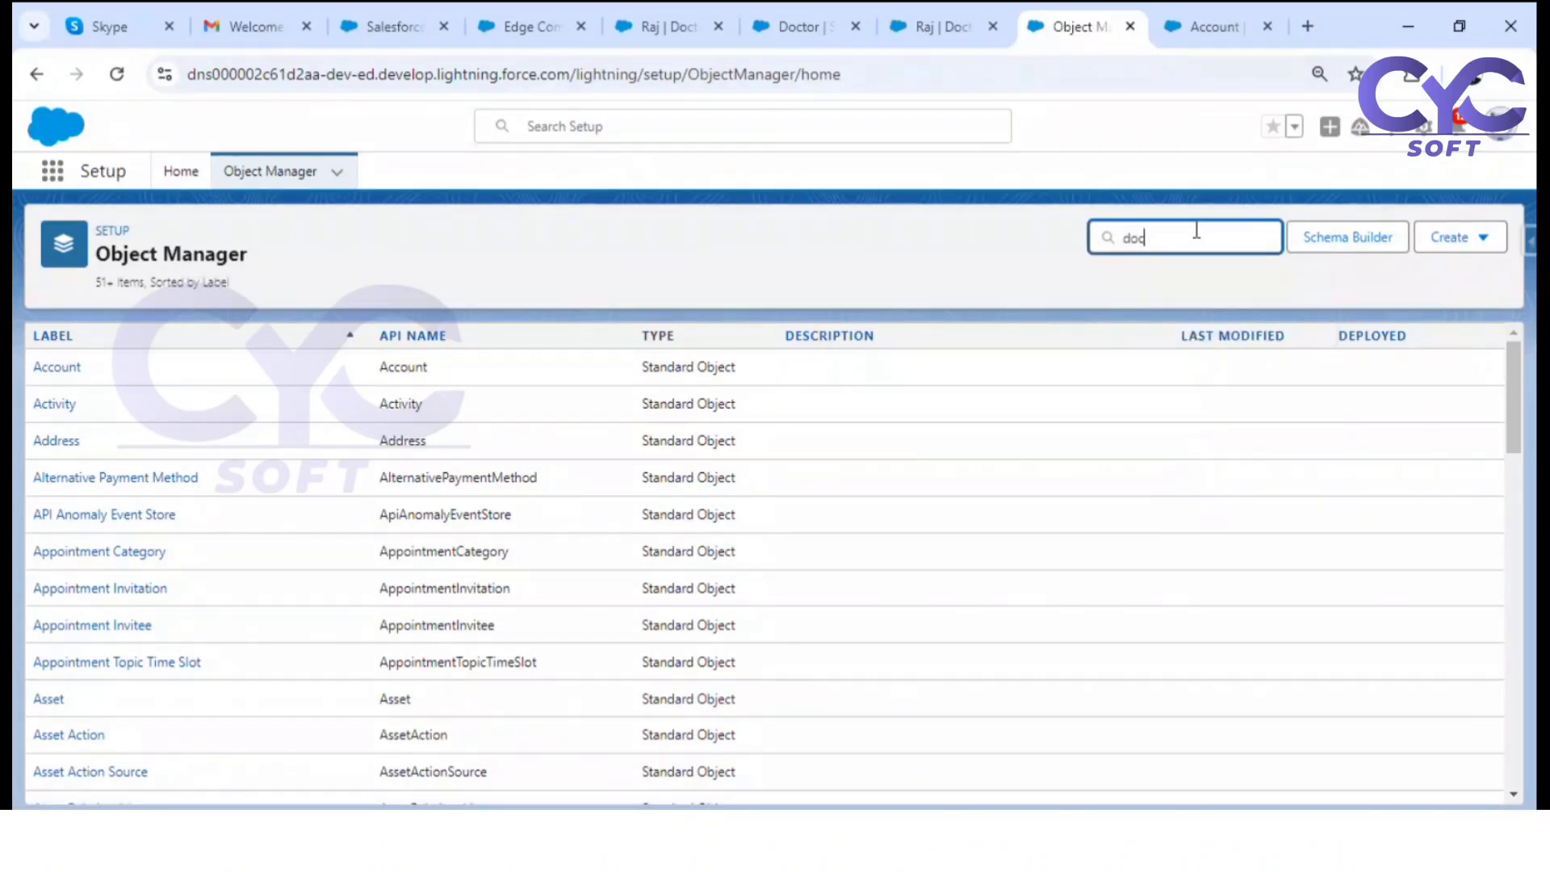
{"action": "left_click", "coordinate": [42, 376]}
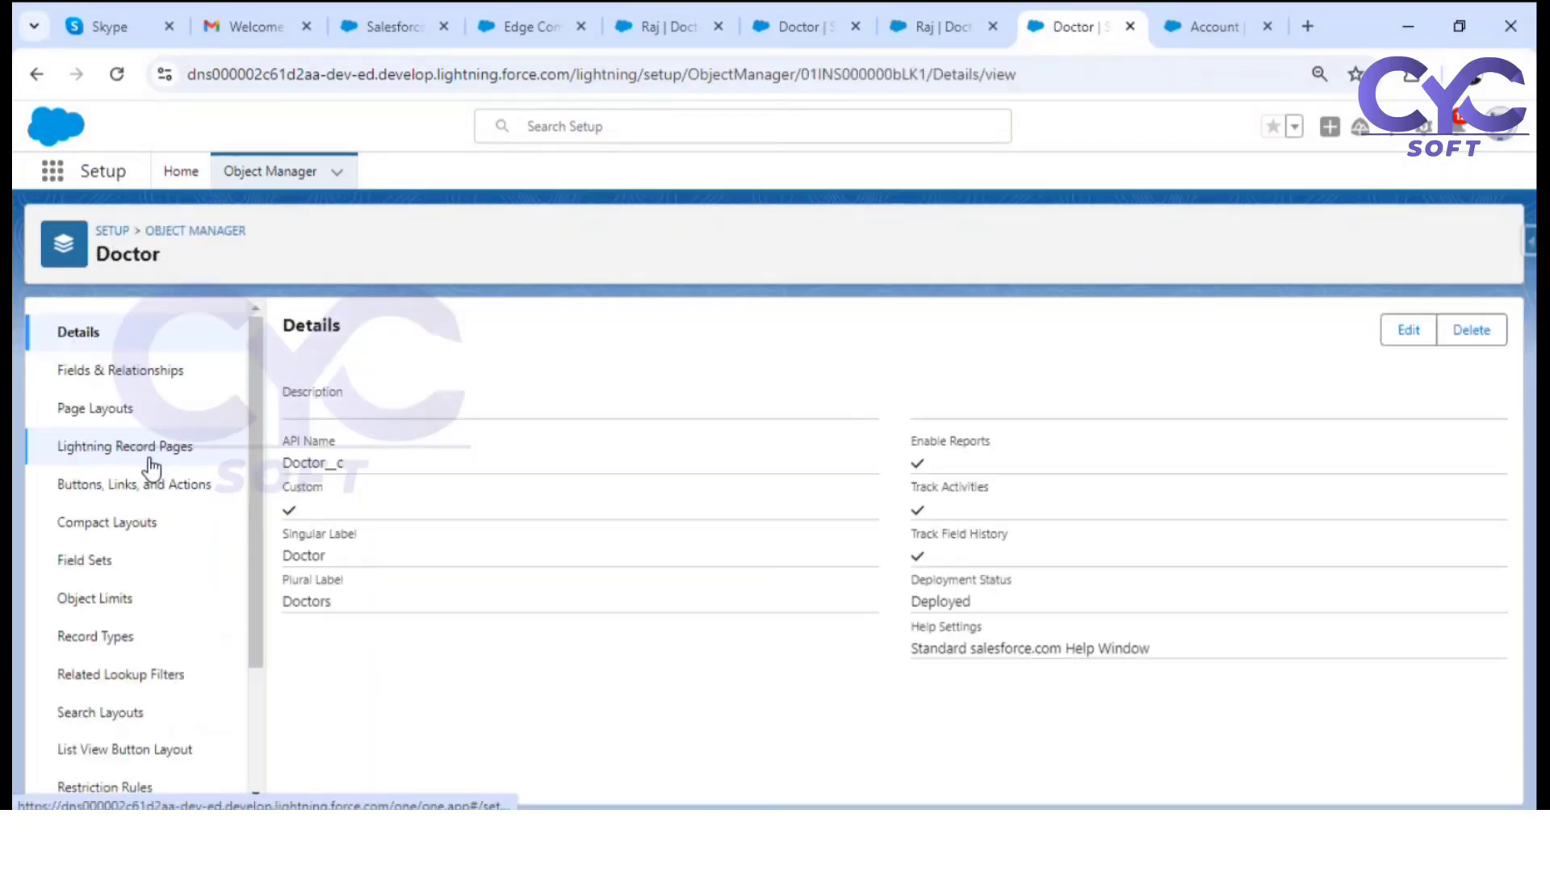
{"action": "left_click", "coordinate": [125, 487]}
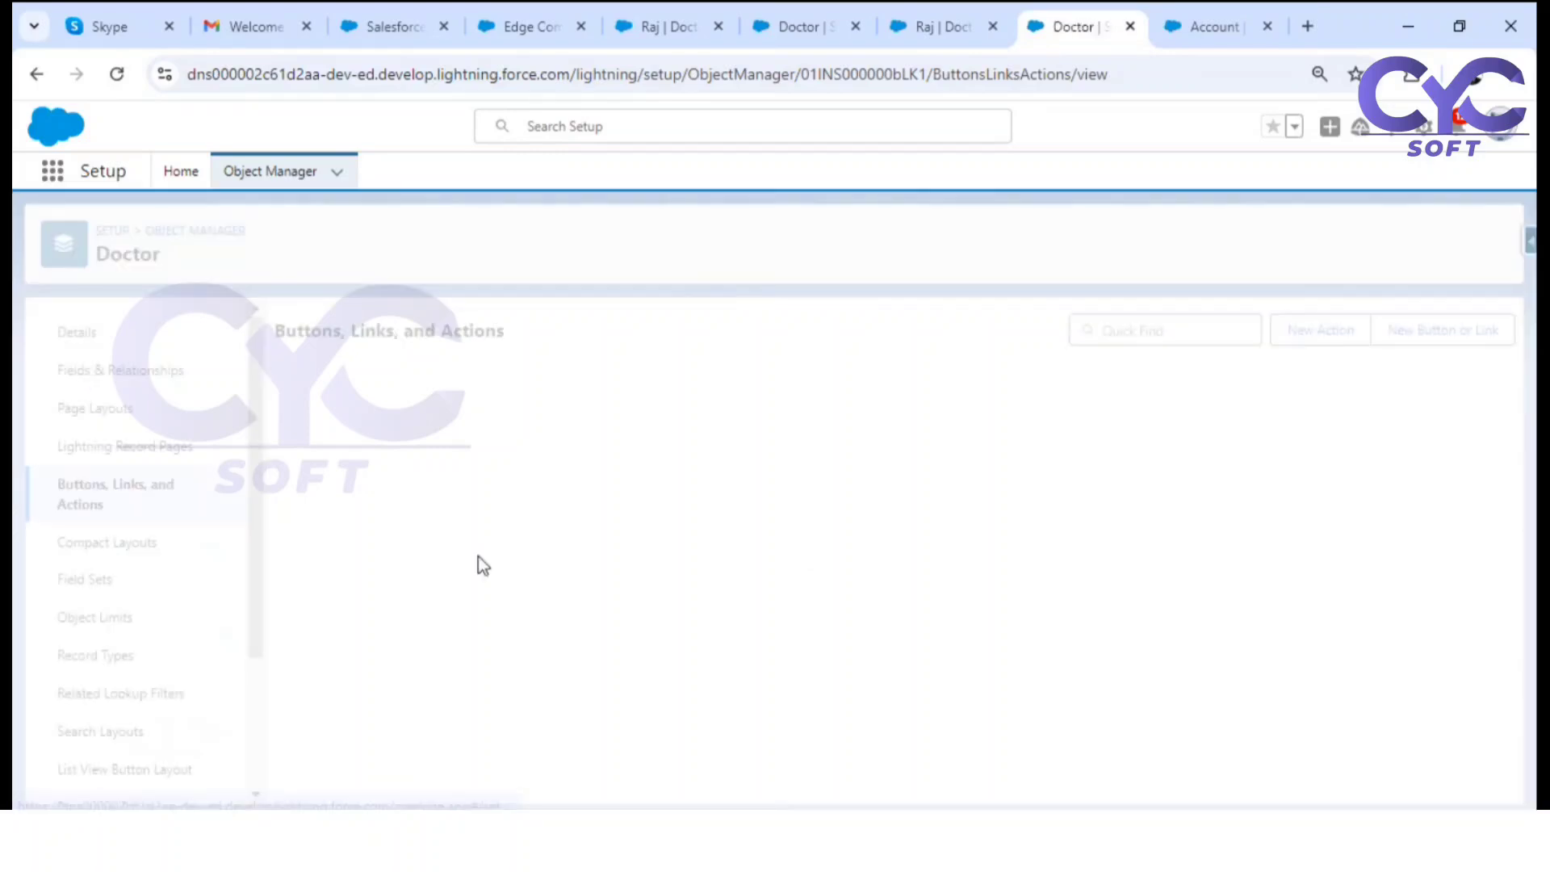
{"action": "left_click", "coordinate": [349, 666]}
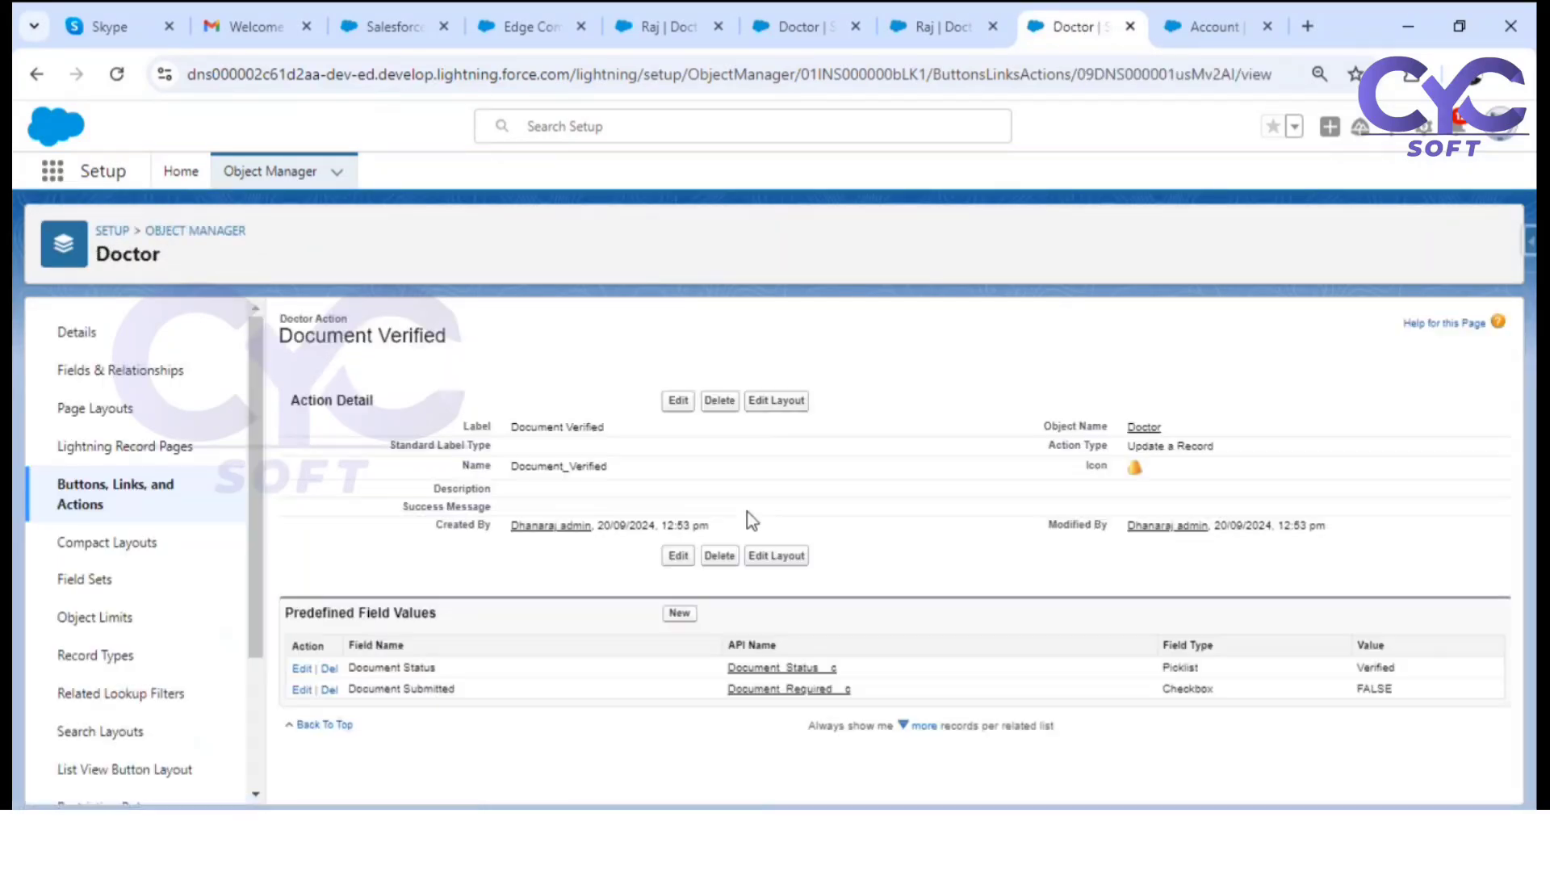
Step: Predefine the Document Verified checkbox as TRUE
{"action": "left_click", "coordinate": [680, 612]}
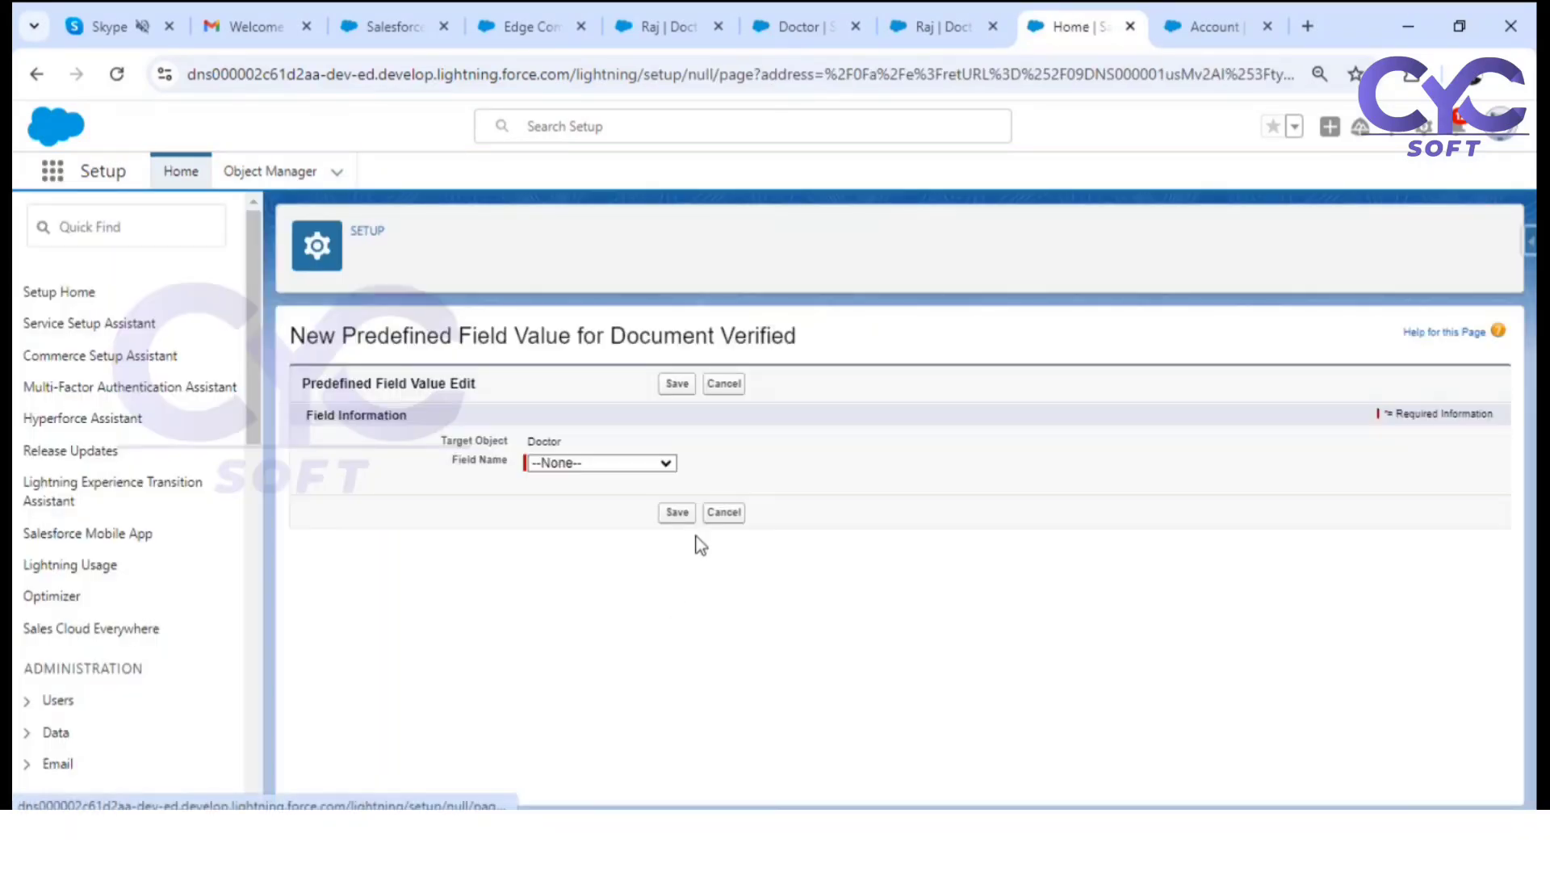
{"action": "left_click", "coordinate": [584, 464]}
{"action": "left_click", "coordinate": [609, 605]}
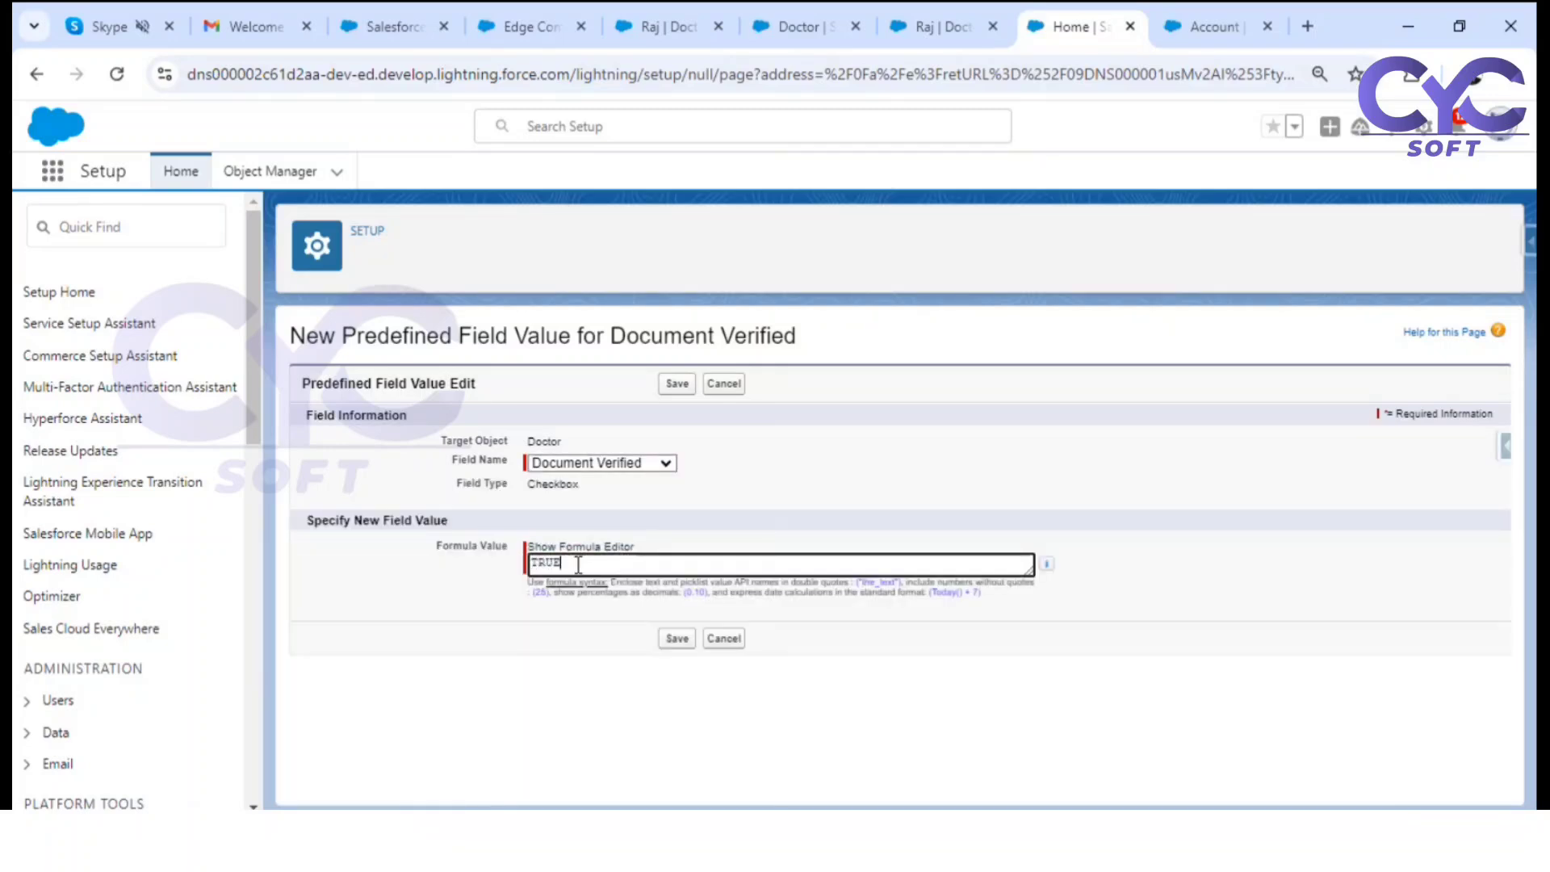
{"action": "left_click", "coordinate": [678, 637]}
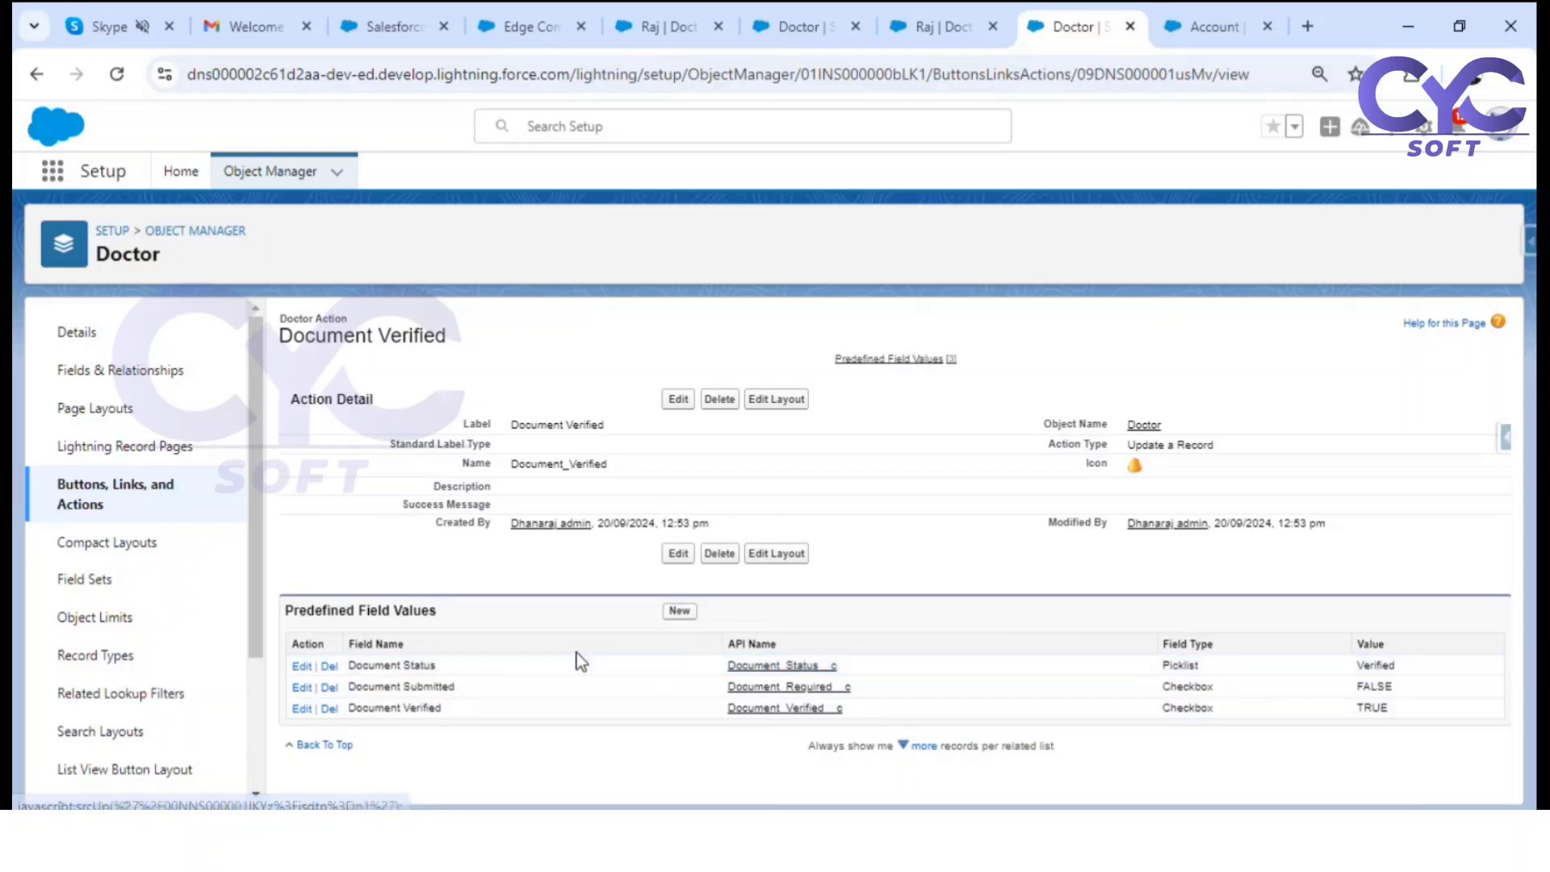
Step: Open the Doctor Layout page layout and show its Mobile & Lightning Actions palette
{"action": "left_click_drag", "start_coordinate": [321, 616], "coordinate": [419, 618]}
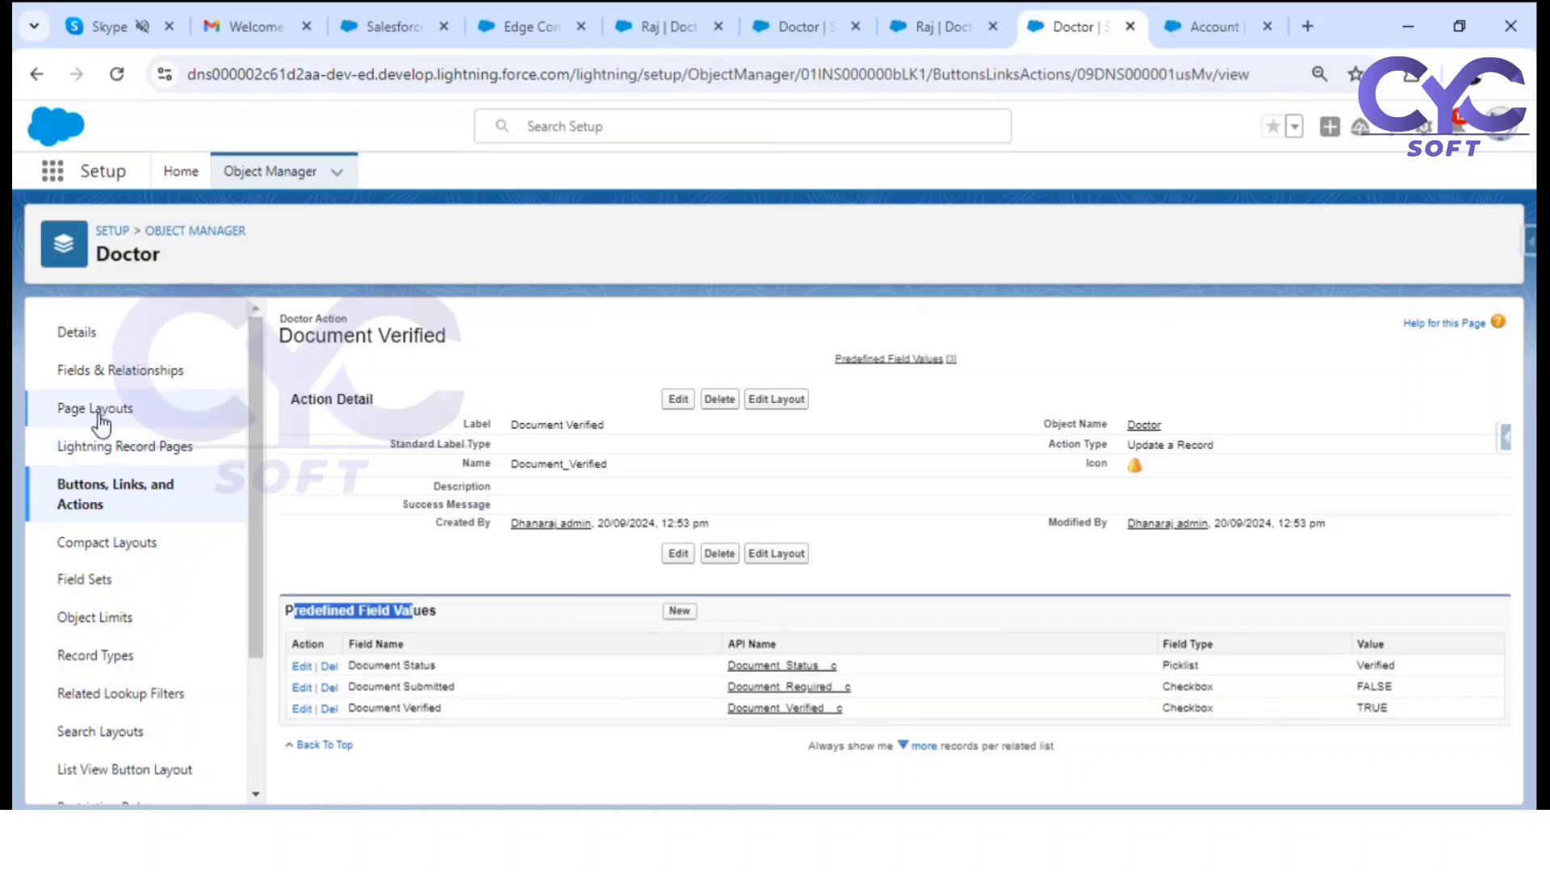
{"action": "left_click", "coordinate": [97, 409]}
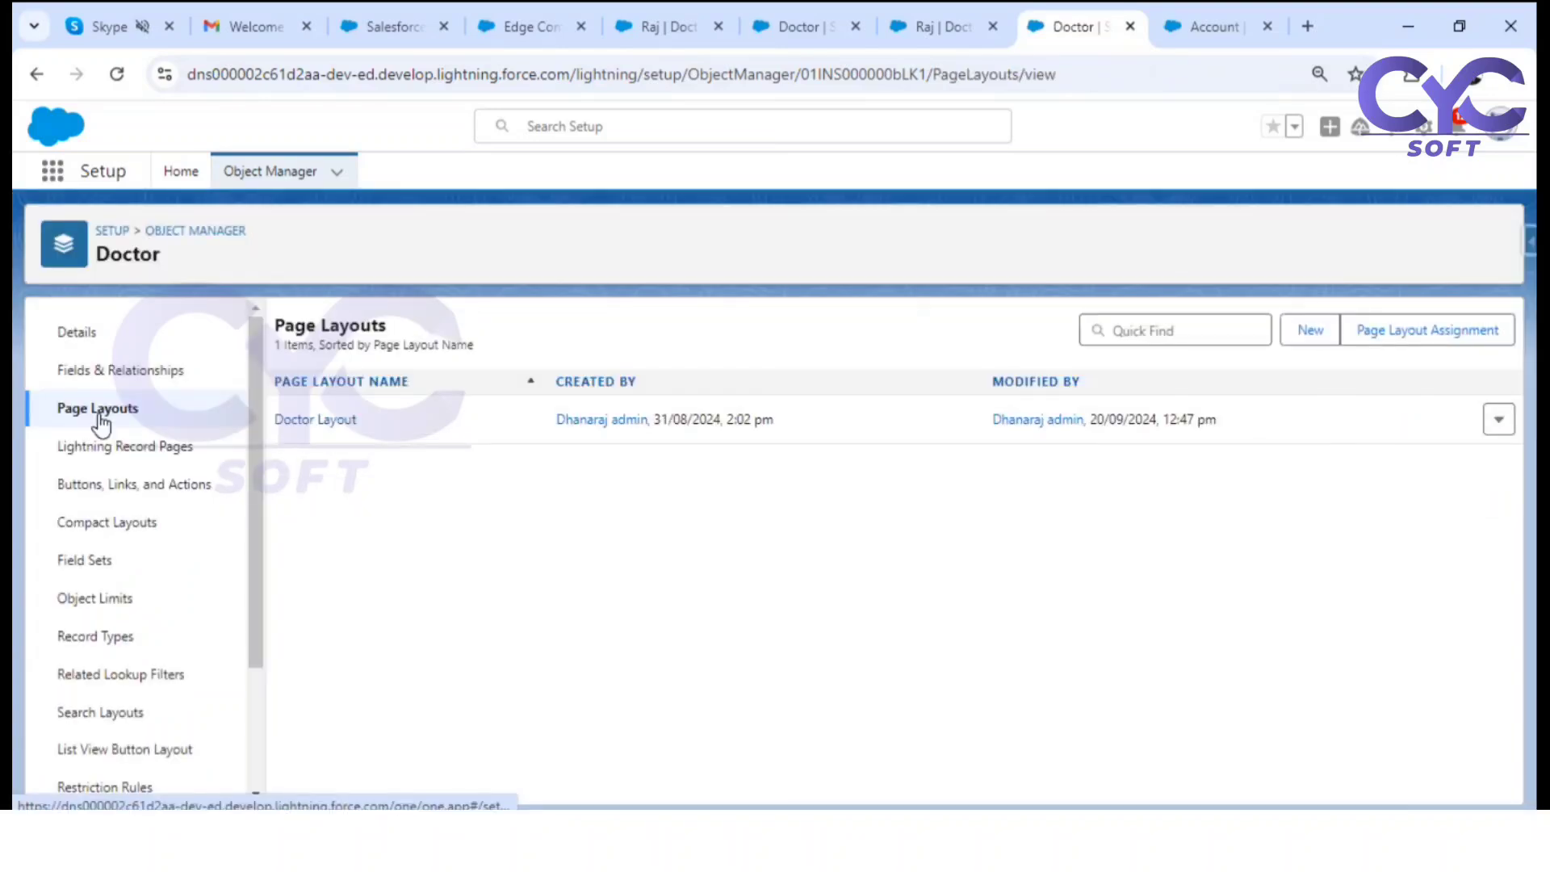
{"action": "left_click", "coordinate": [321, 421]}
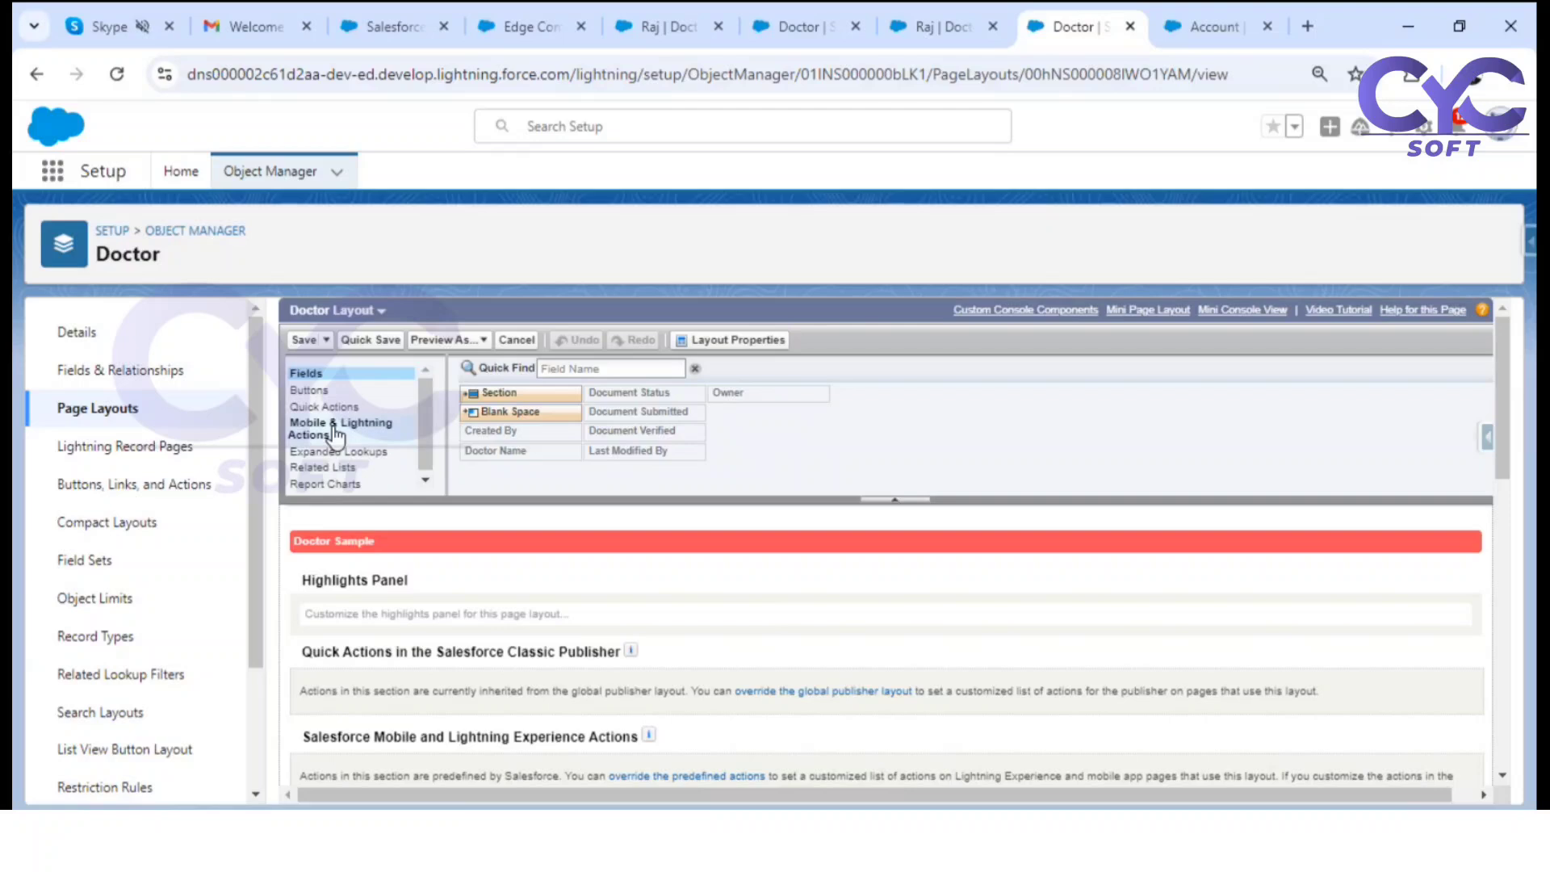
{"action": "left_click", "coordinate": [331, 434]}
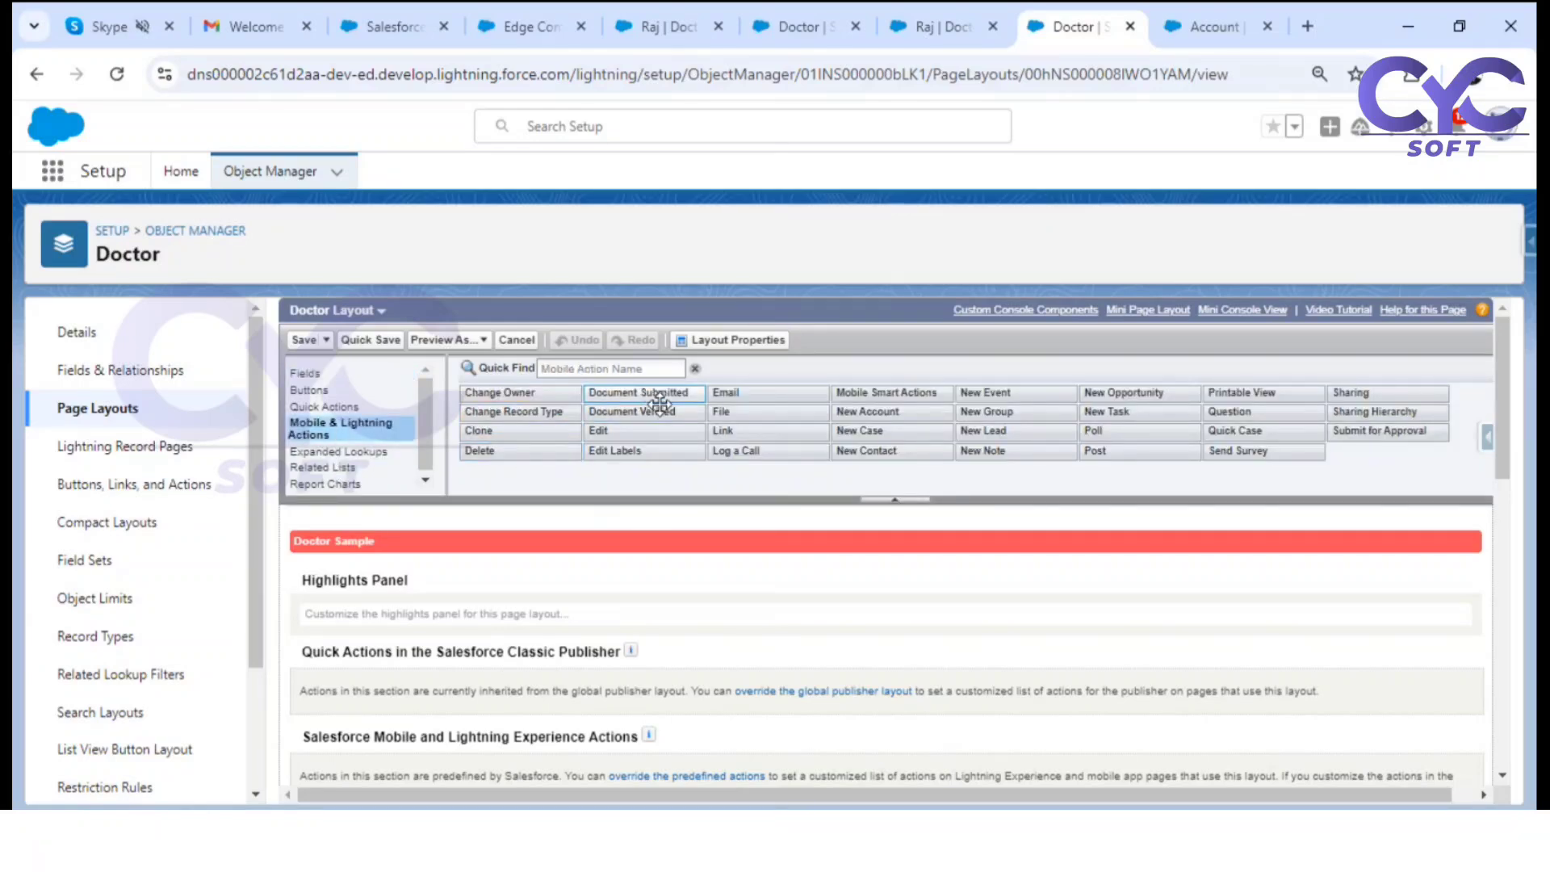
Step: Override the predefined actions and add Document Submitted and Document Verified to the layout
{"action": "scroll", "coordinate": [614, 745], "scroll_direction": "down", "scroll_amount": 3}
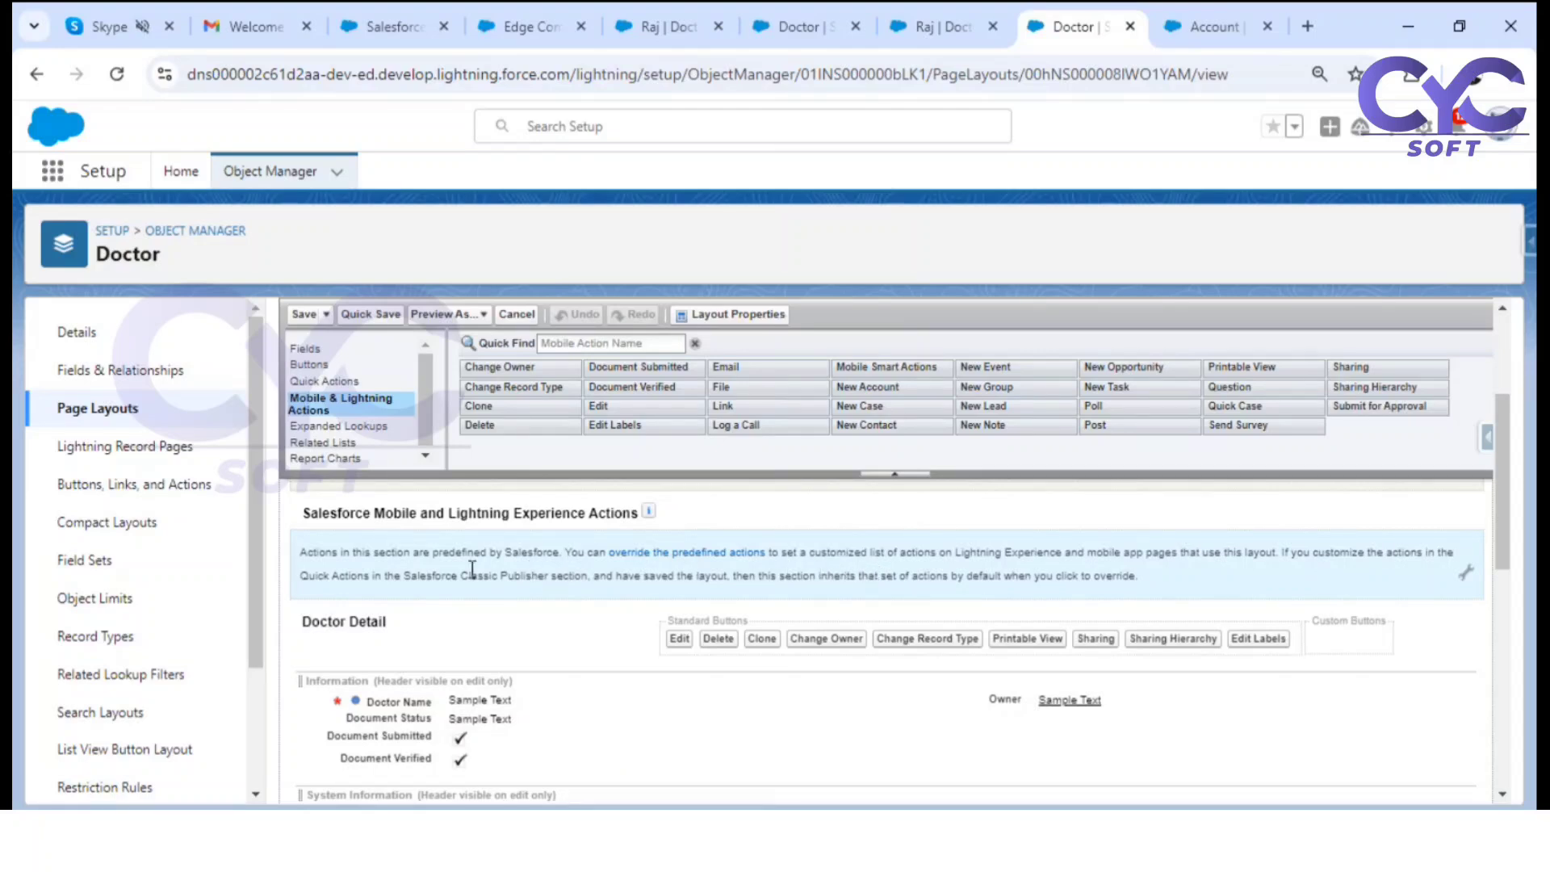
{"action": "scroll", "coordinate": [484, 573], "scroll_direction": "up", "scroll_amount": 4}
{"action": "scroll", "coordinate": [678, 603], "scroll_direction": "down", "scroll_amount": 4}
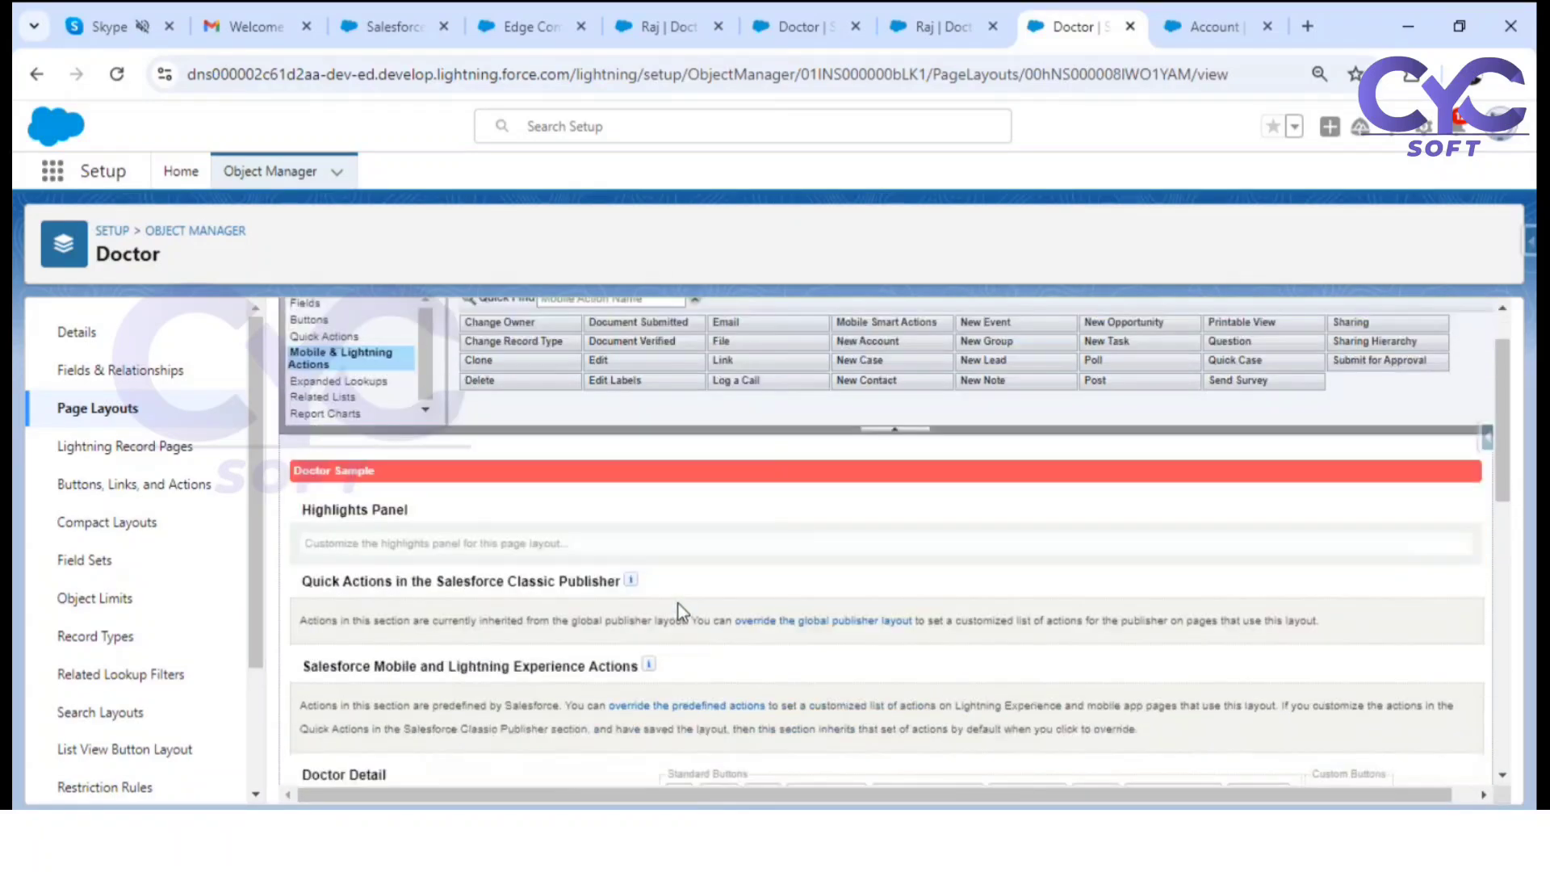
{"action": "left_click", "coordinate": [696, 553]}
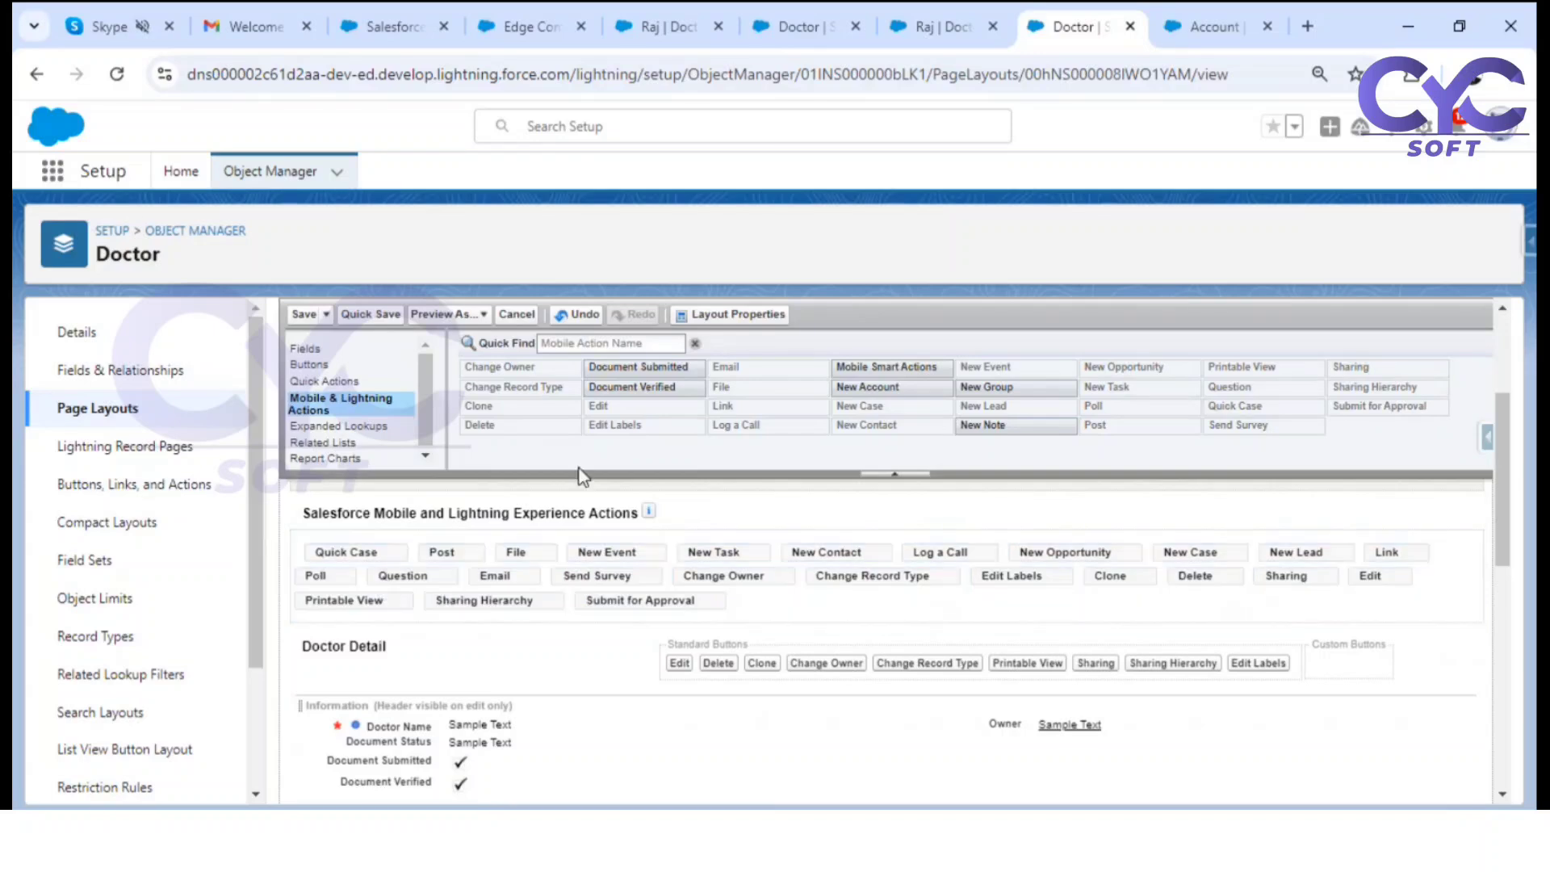
{"action": "left_click_drag", "start_coordinate": [660, 371], "coordinate": [592, 370]}
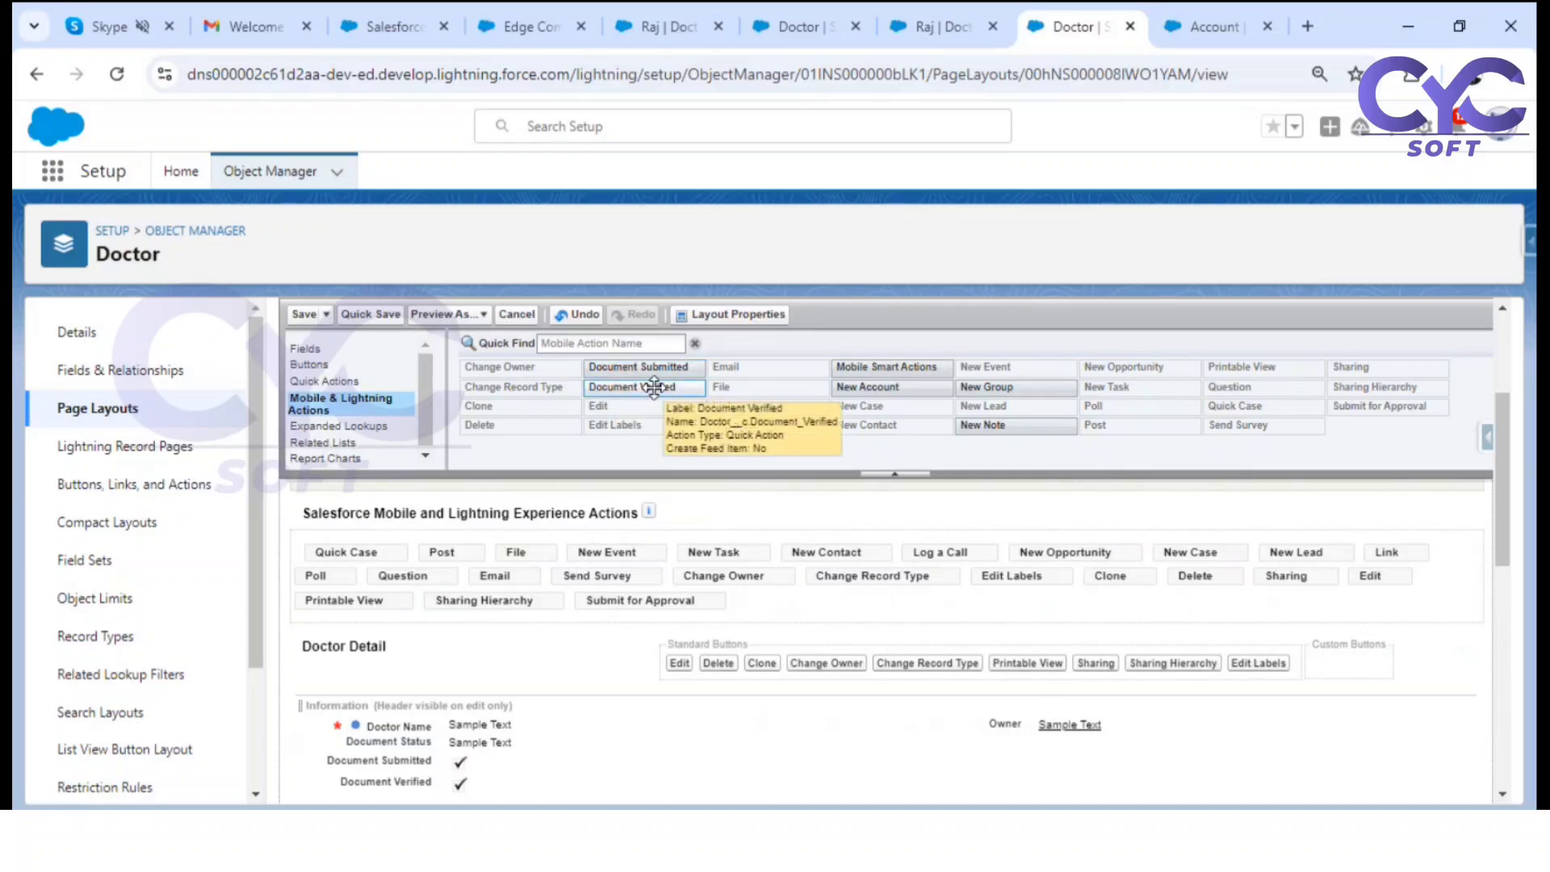
{"action": "left_click_drag", "start_coordinate": [654, 387], "coordinate": [452, 581]}
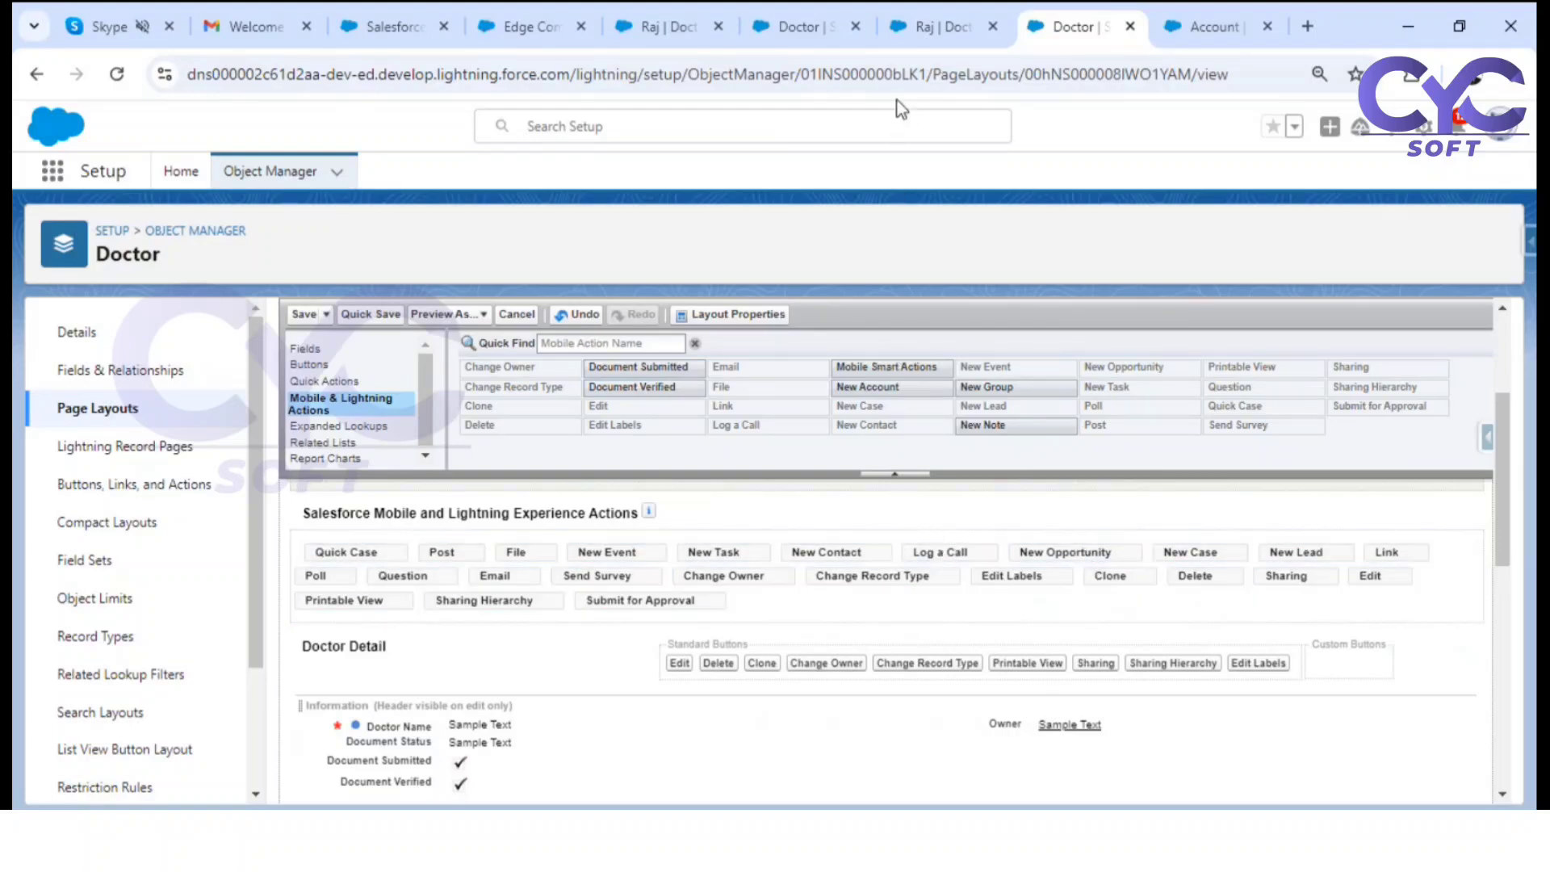
Step: From the doctor record tab, choose Edit Page in the Setup gear menu
{"action": "left_click", "coordinate": [927, 24]}
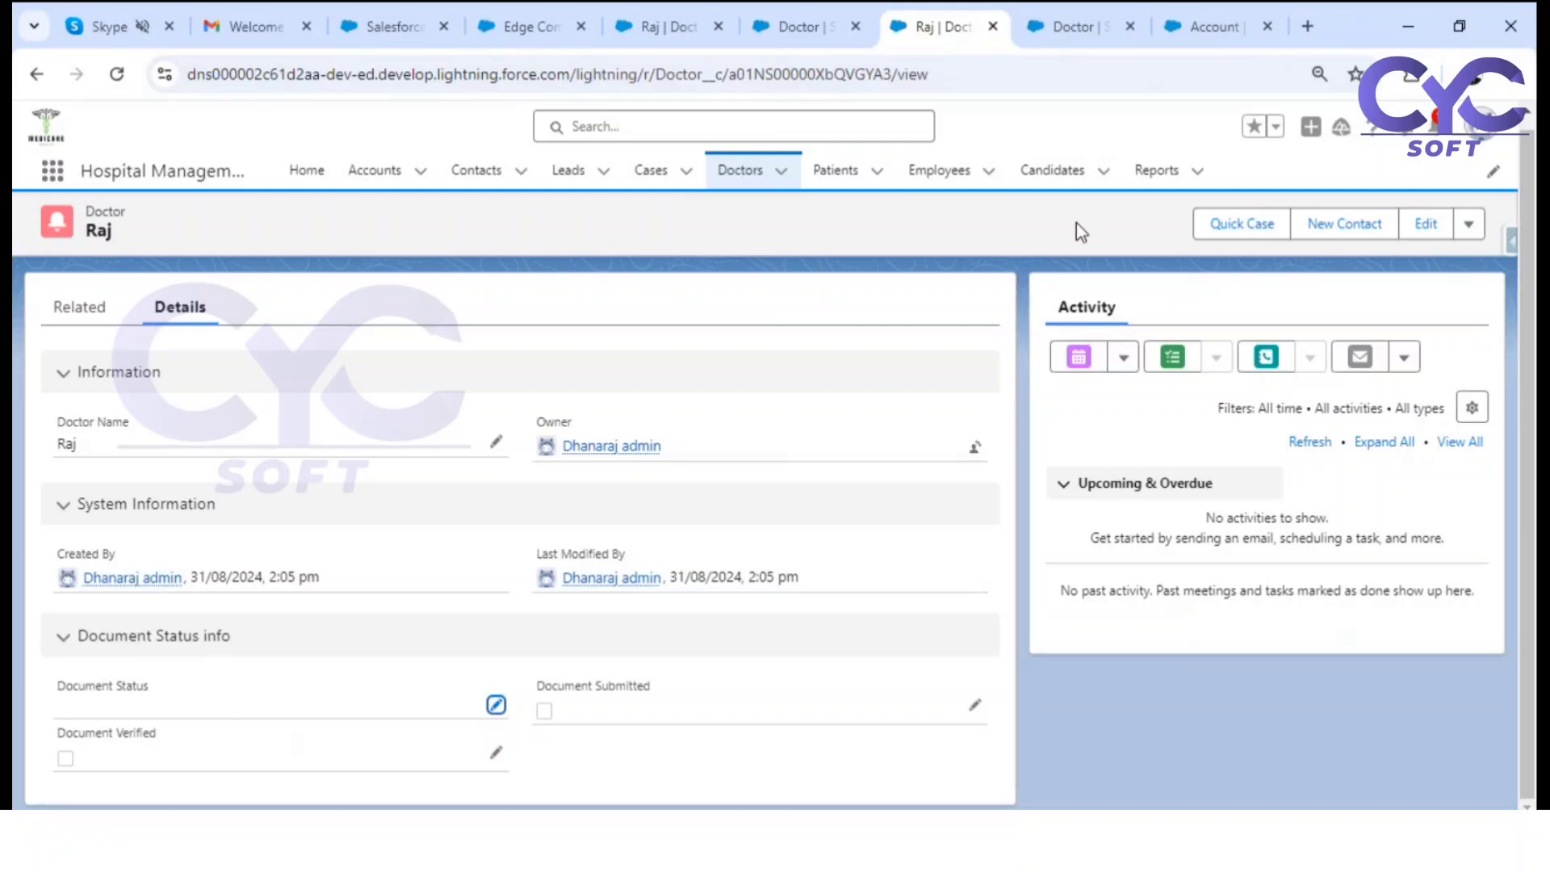
{"action": "left_click", "coordinate": [1410, 139]}
{"action": "left_click", "coordinate": [1299, 355]}
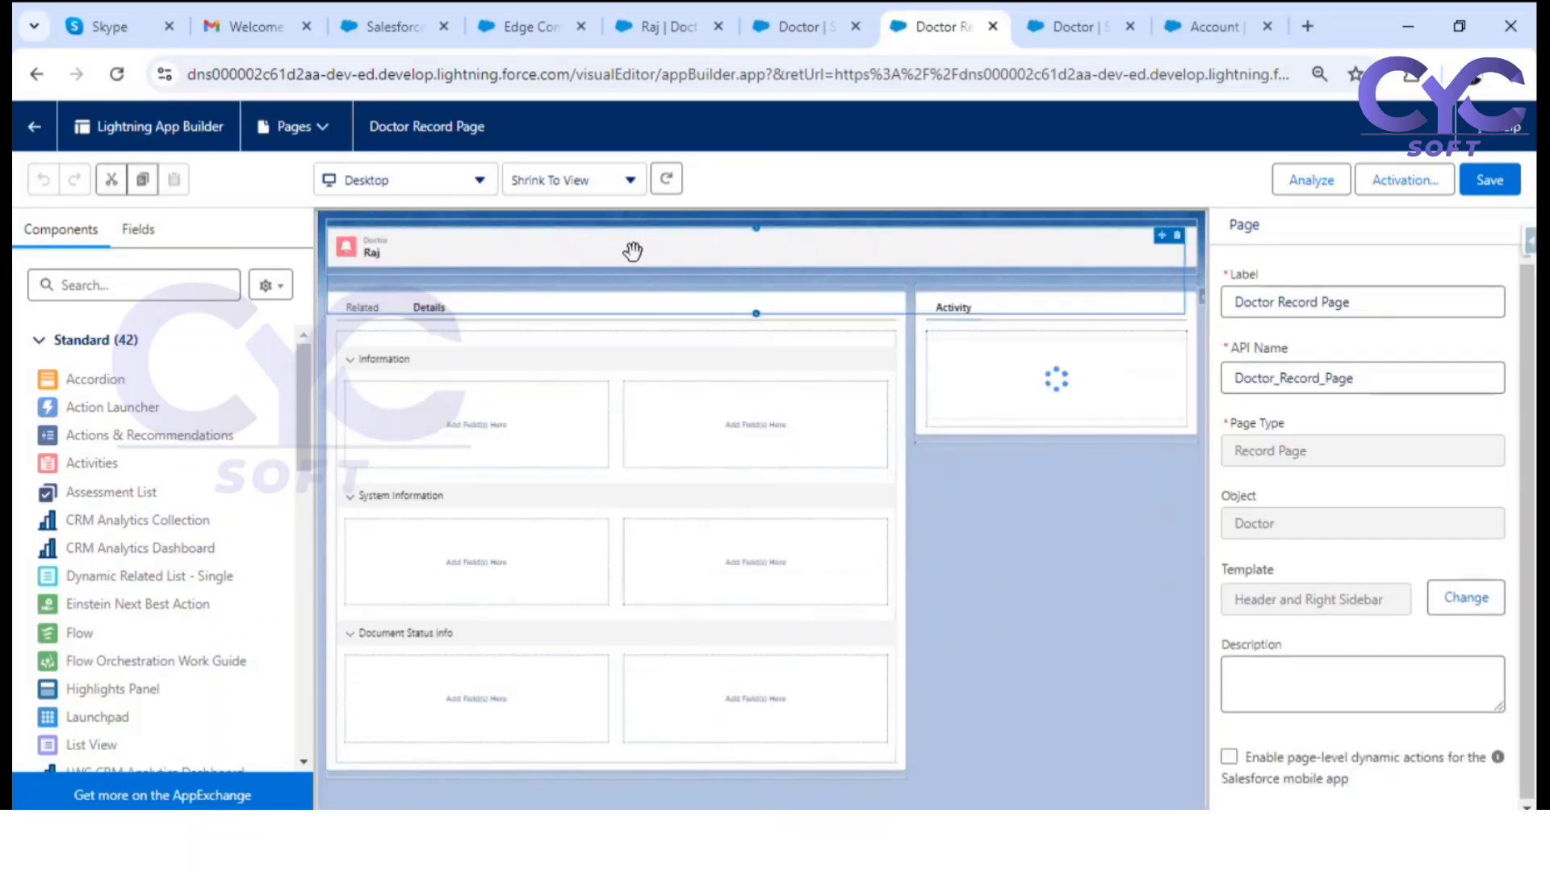
Step: Select the Highlights Panel on the Doctor Record Page canvas to show its properties
{"action": "left_click", "coordinate": [570, 251]}
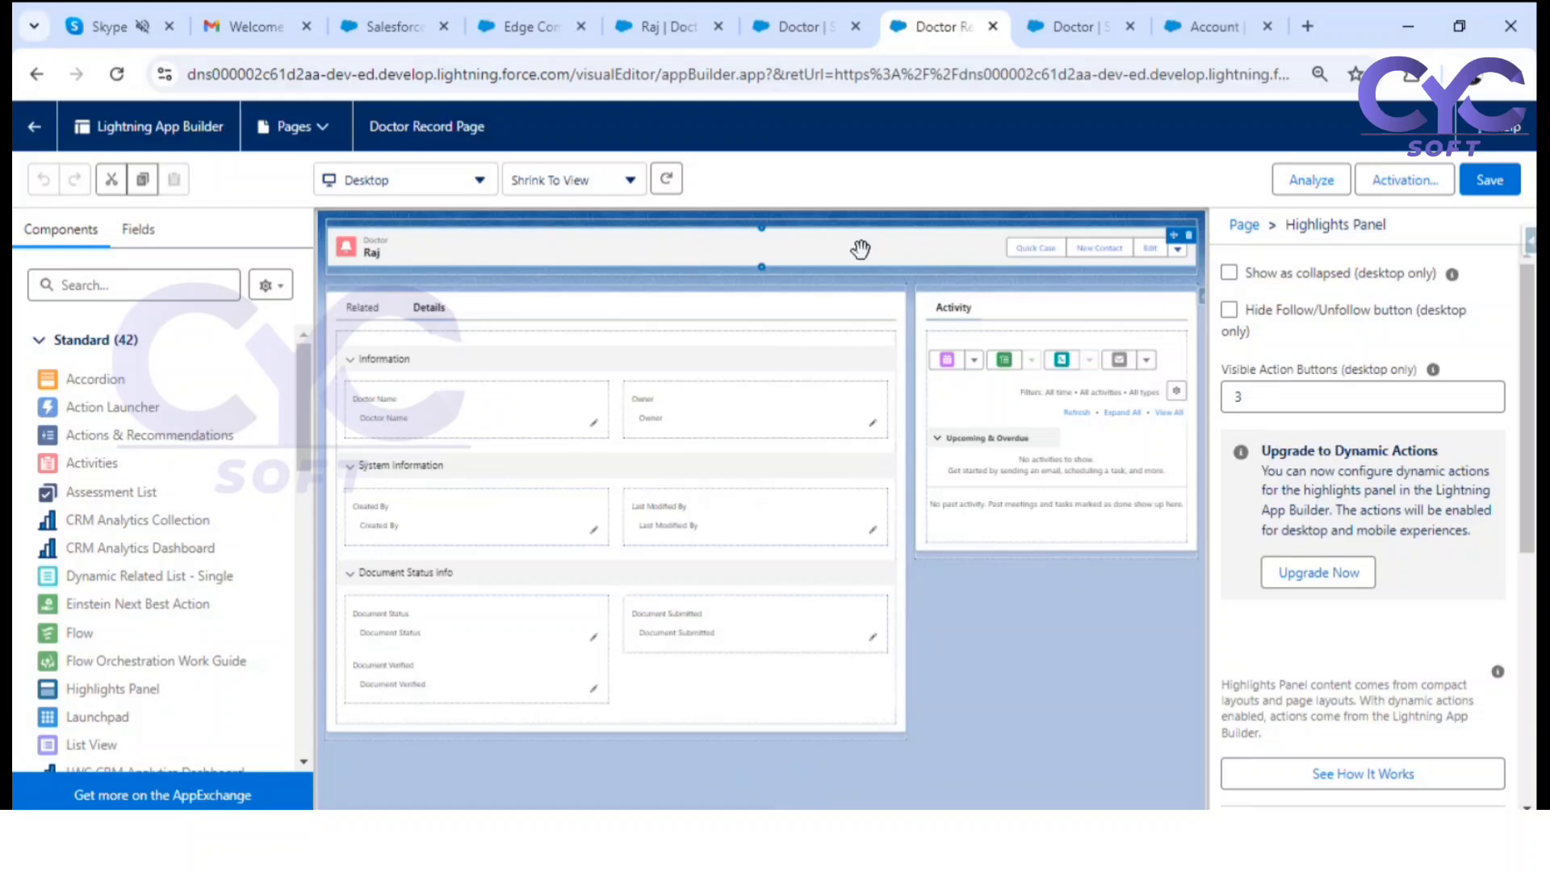
Step: Run Upgrade Now with the Migrate option, choosing Doctor Layout as the source layout
{"action": "left_click", "coordinate": [1320, 572]}
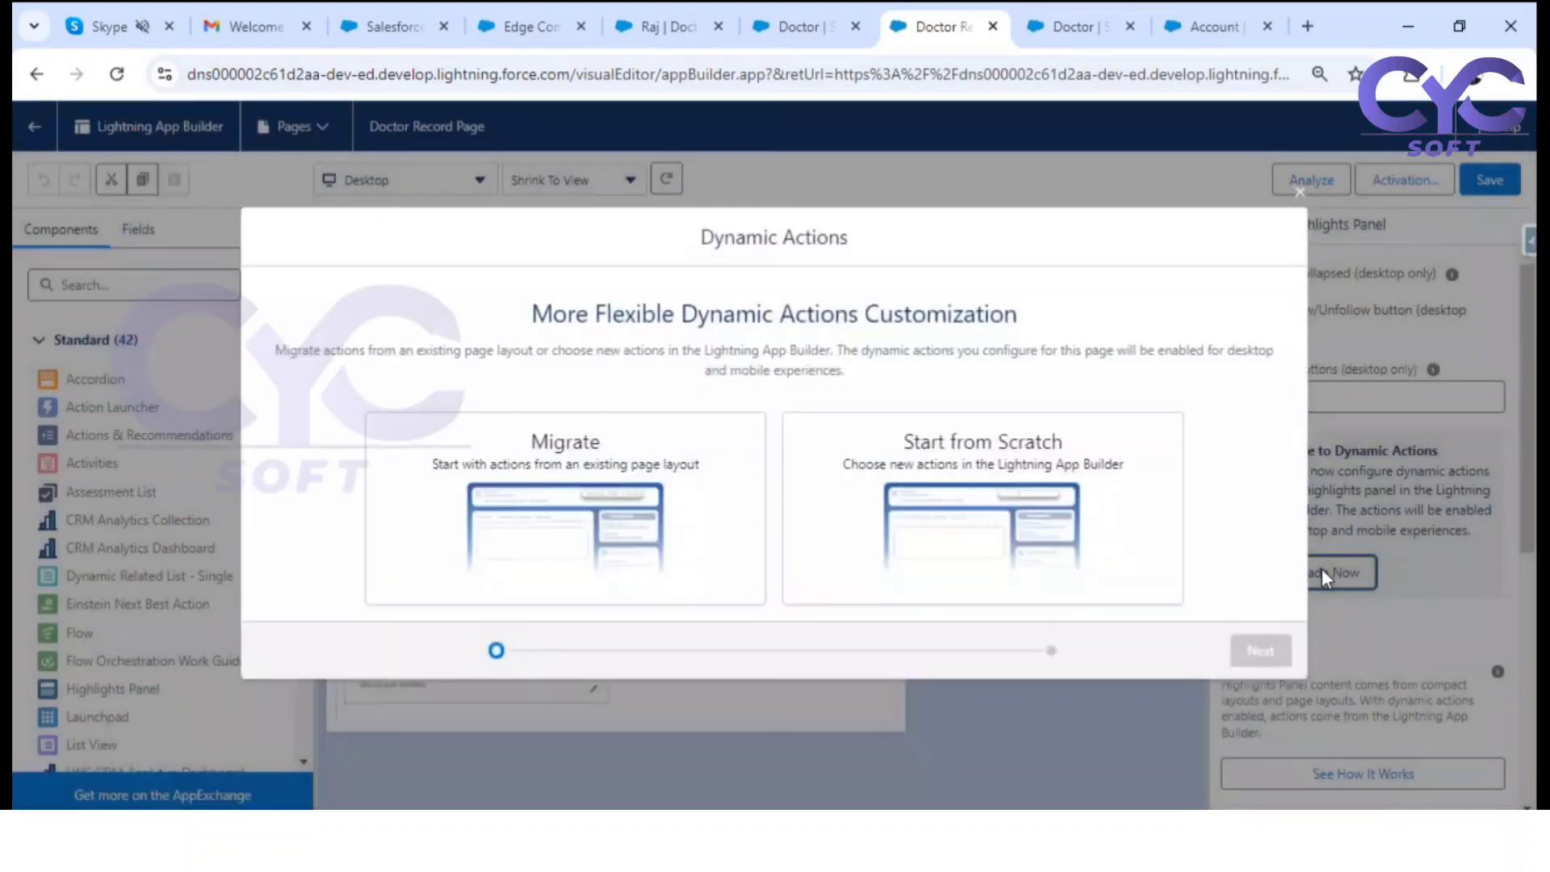
{"action": "left_click", "coordinate": [488, 500]}
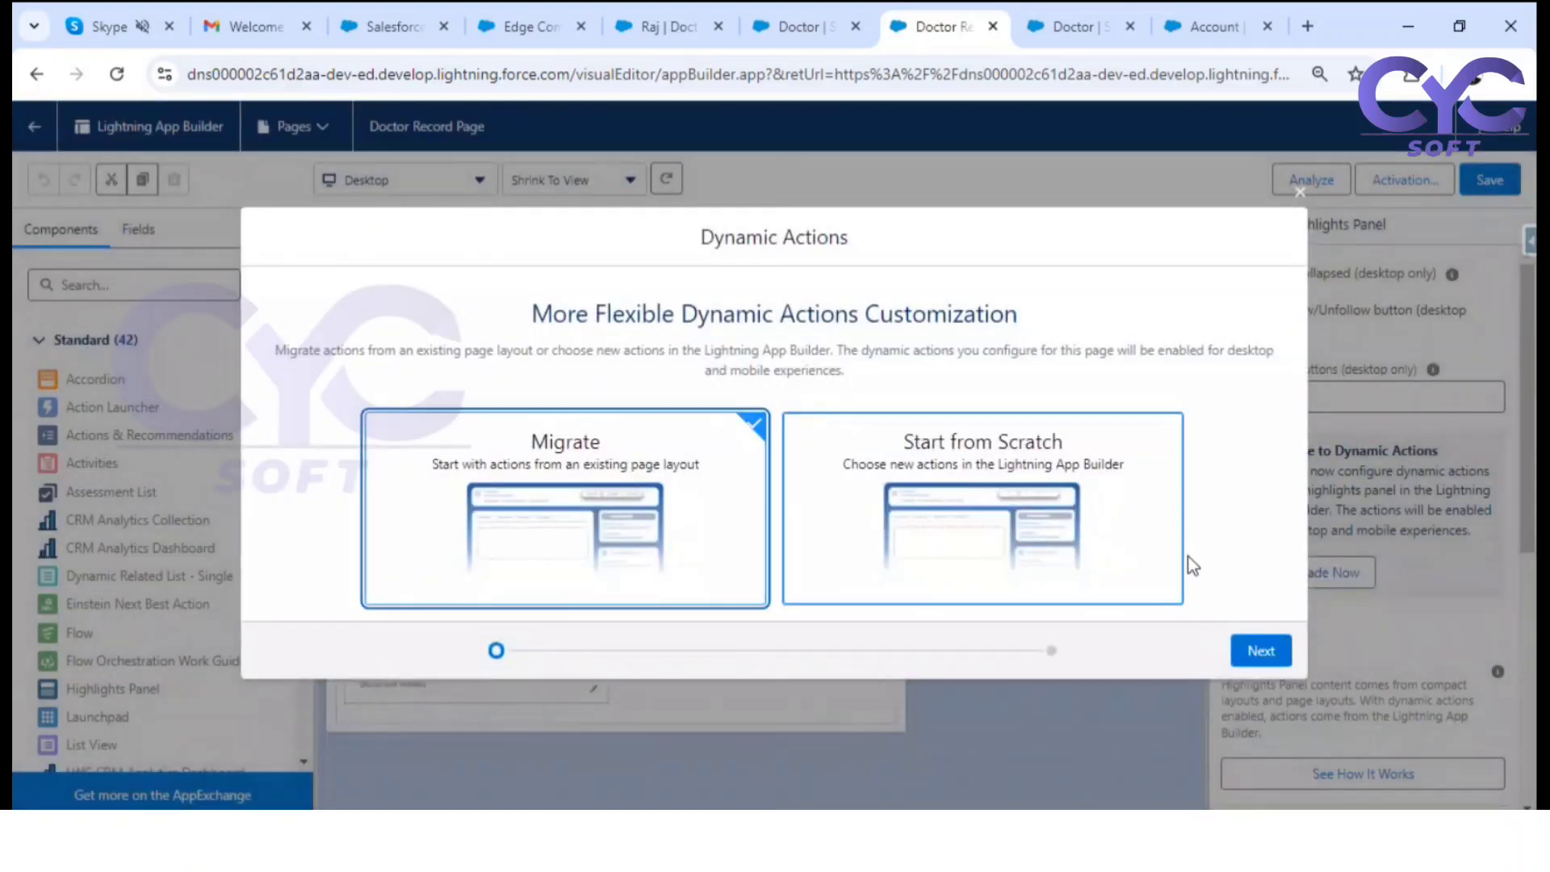
{"action": "left_click", "coordinate": [1241, 643]}
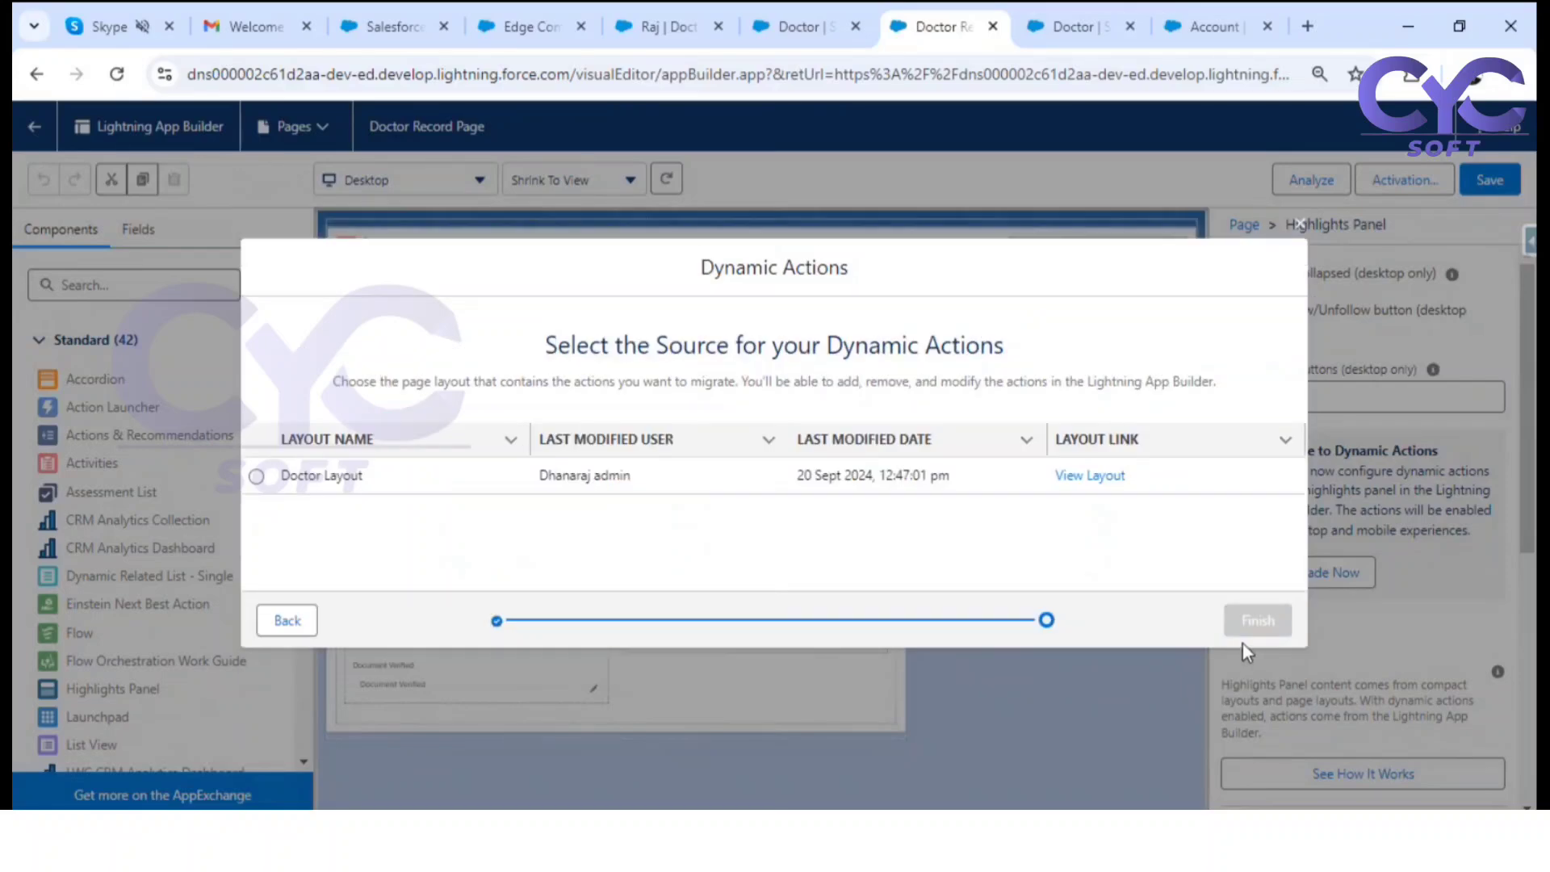
{"action": "left_click", "coordinate": [312, 482]}
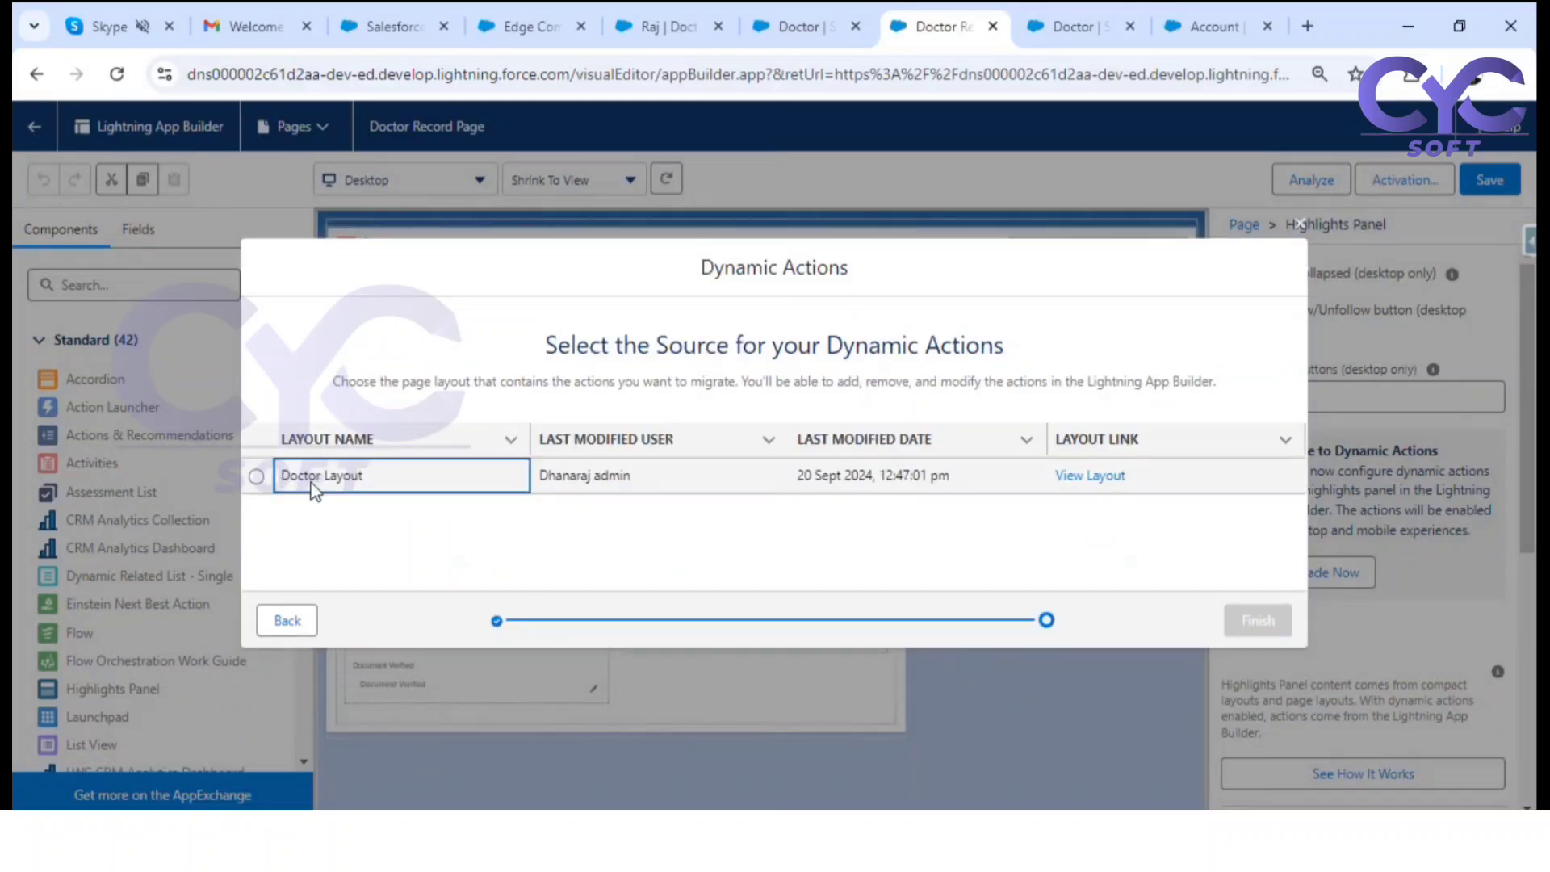
{"action": "left_click", "coordinate": [256, 477]}
{"action": "left_click", "coordinate": [1272, 625]}
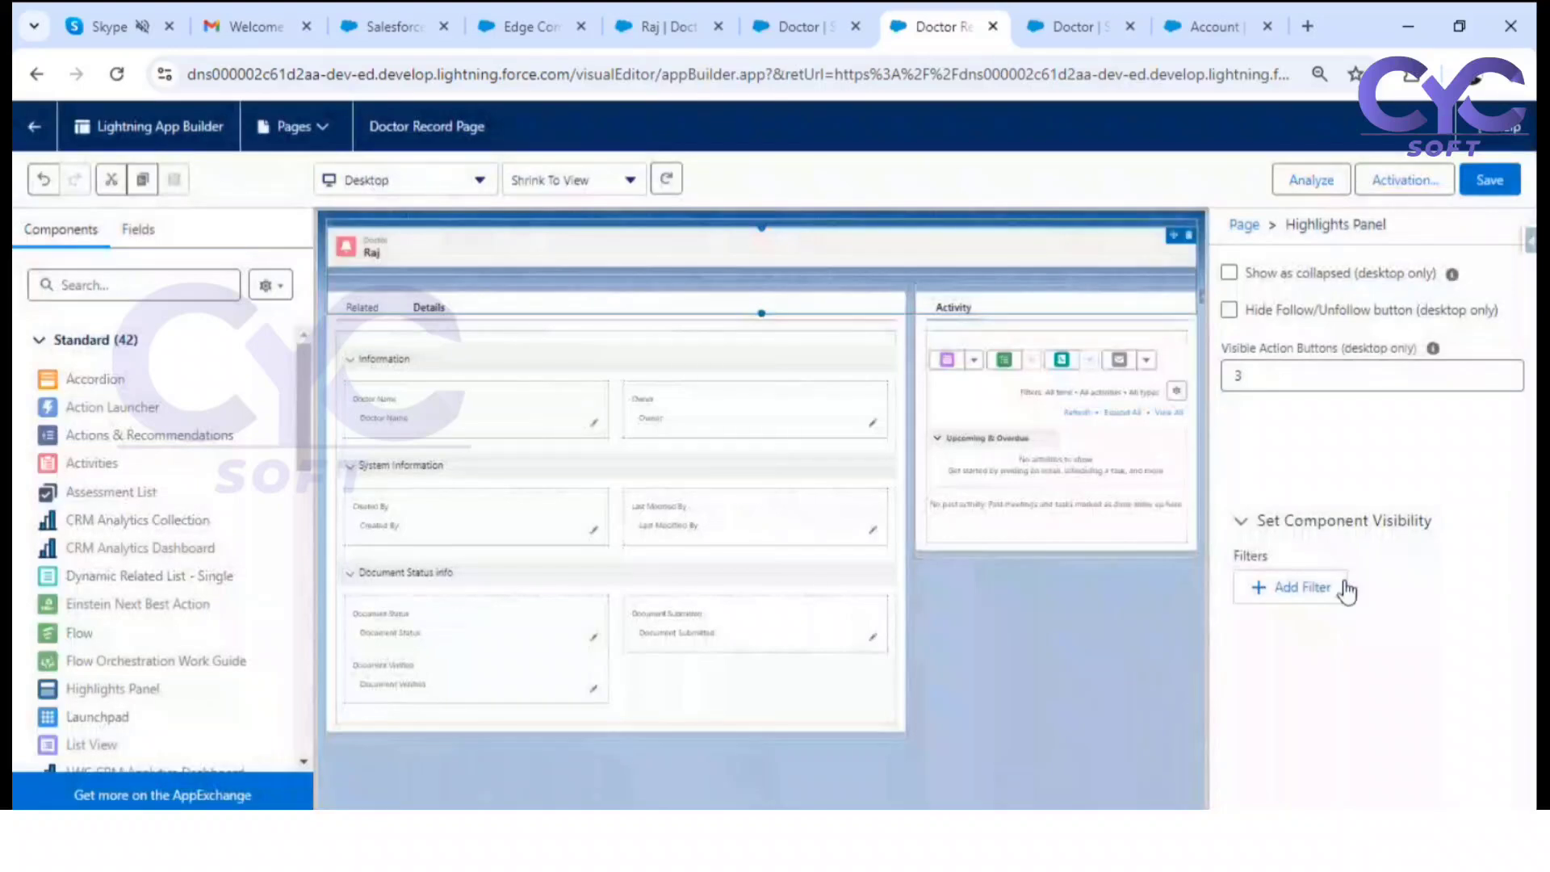
Step: Remove the Edit Labels, Sharing Hierarchy, Sharing and Change Record Type actions
{"action": "scroll", "coordinate": [1324, 549], "scroll_direction": "down", "scroll_amount": 10}
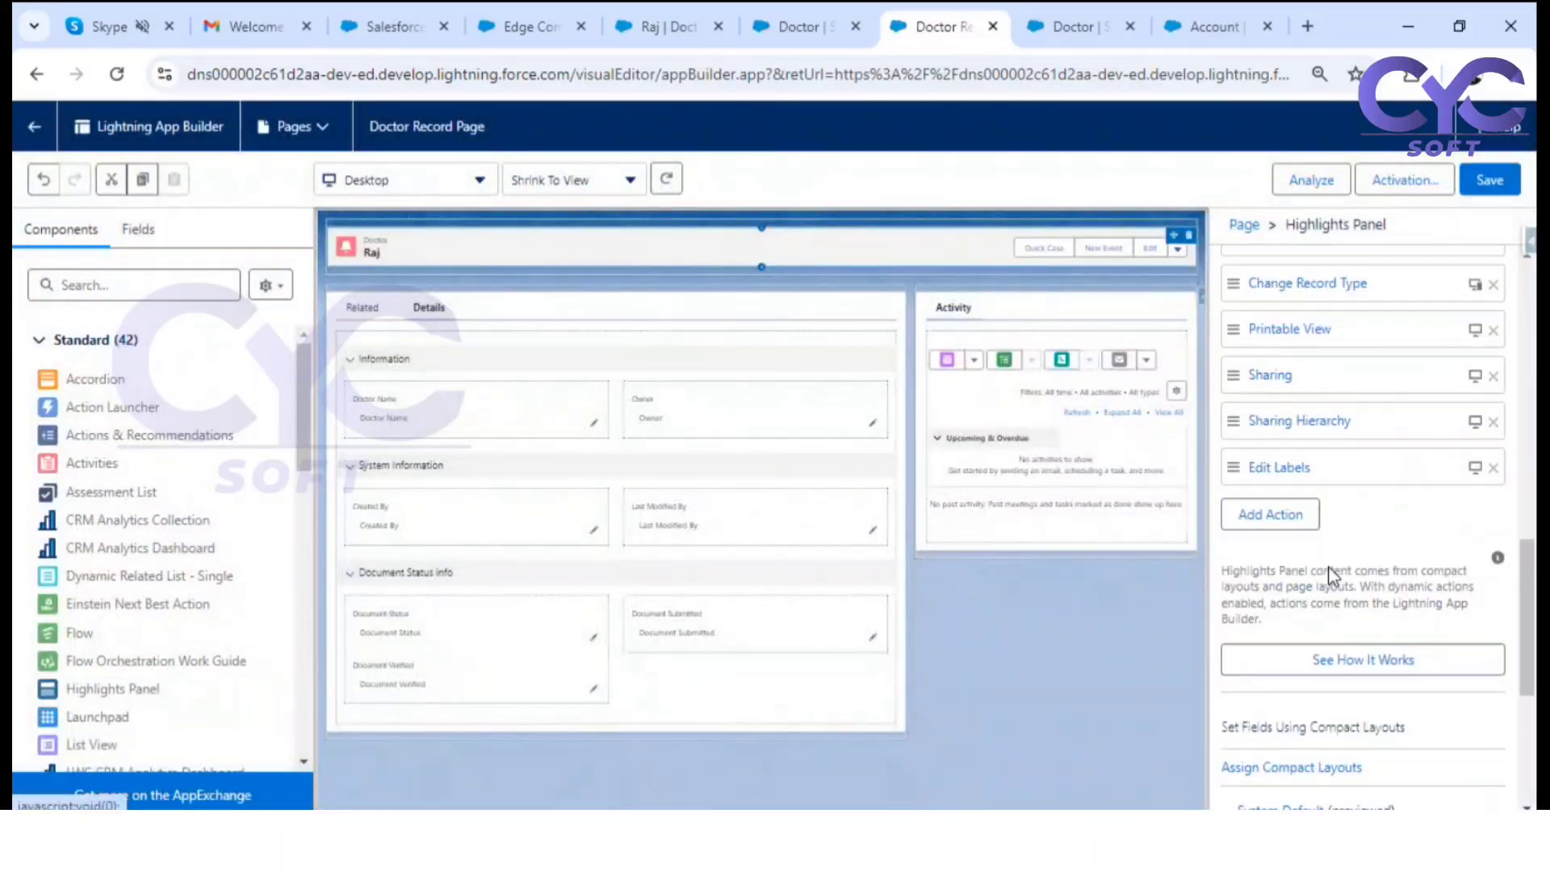
{"action": "scroll", "coordinate": [1336, 581], "scroll_direction": "up", "scroll_amount": 5}
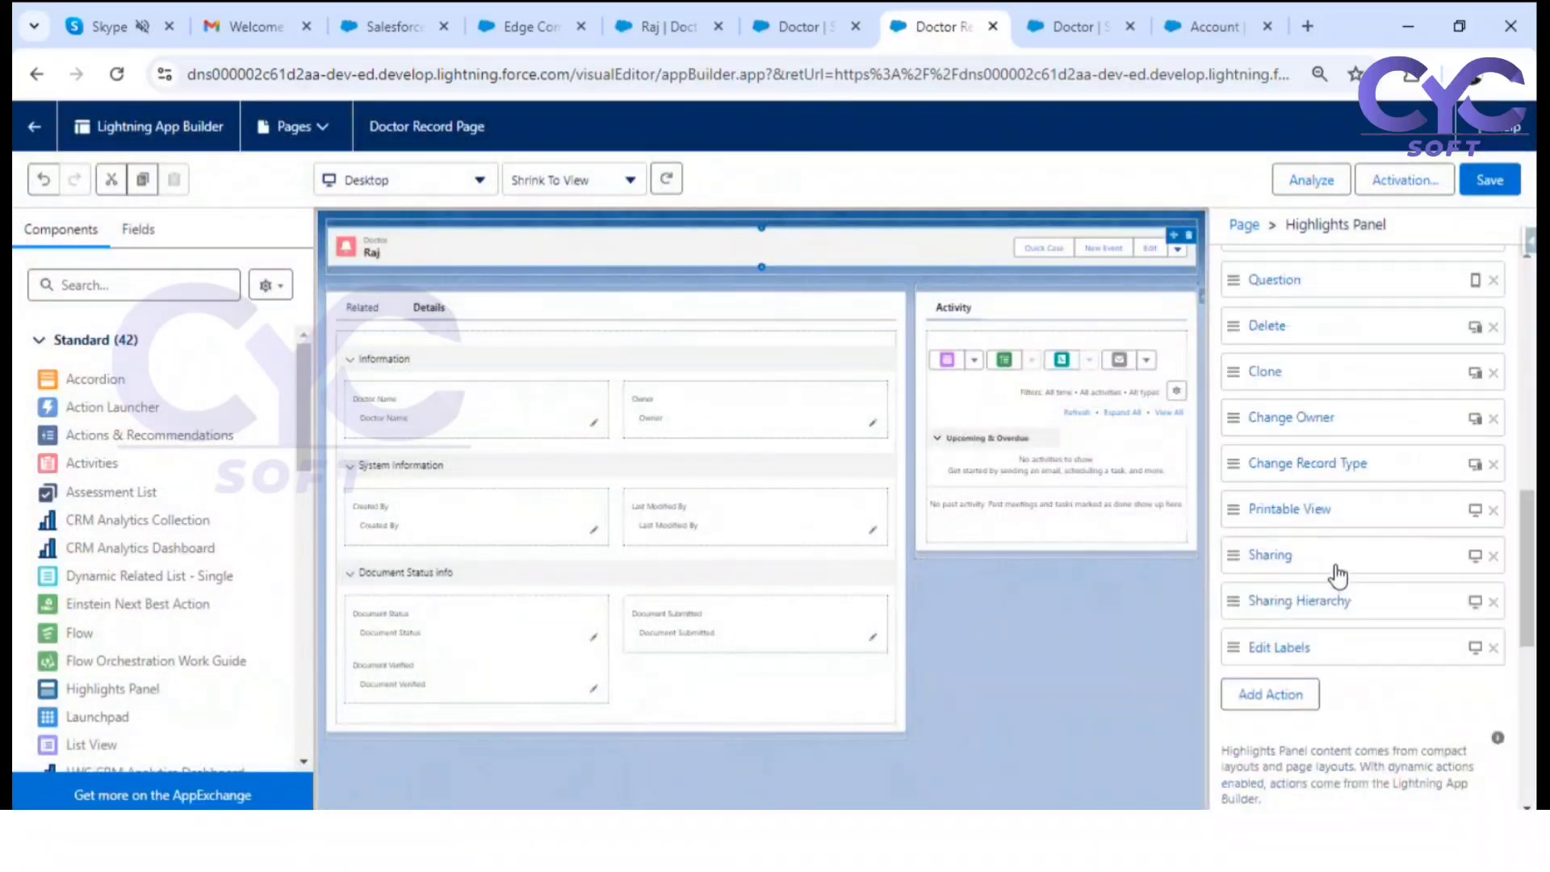
{"action": "left_click", "coordinate": [1494, 647]}
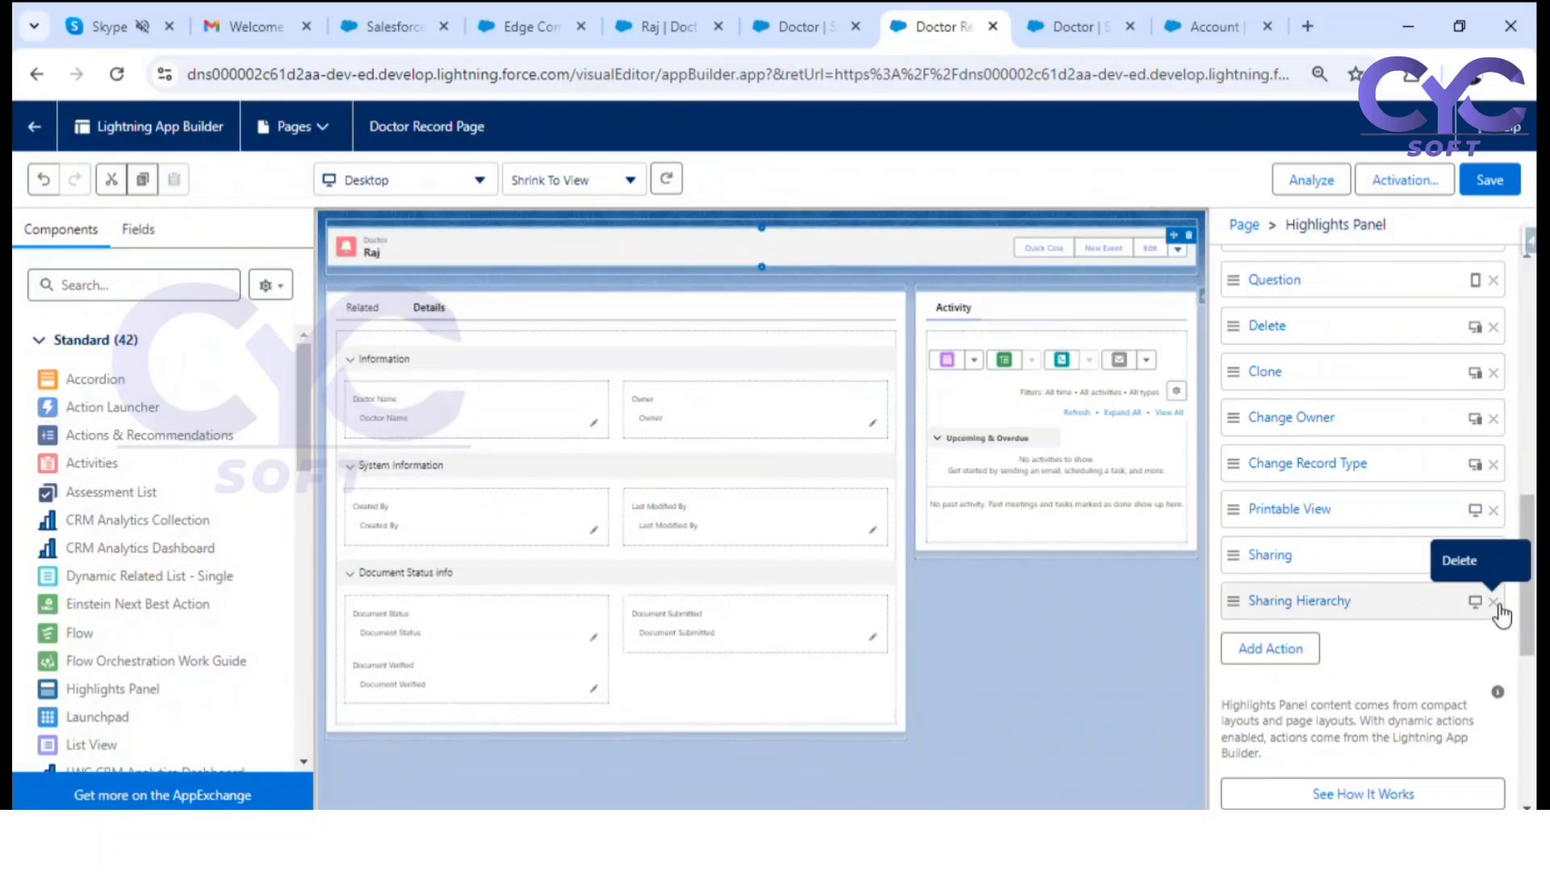
{"action": "left_click", "coordinate": [1493, 602]}
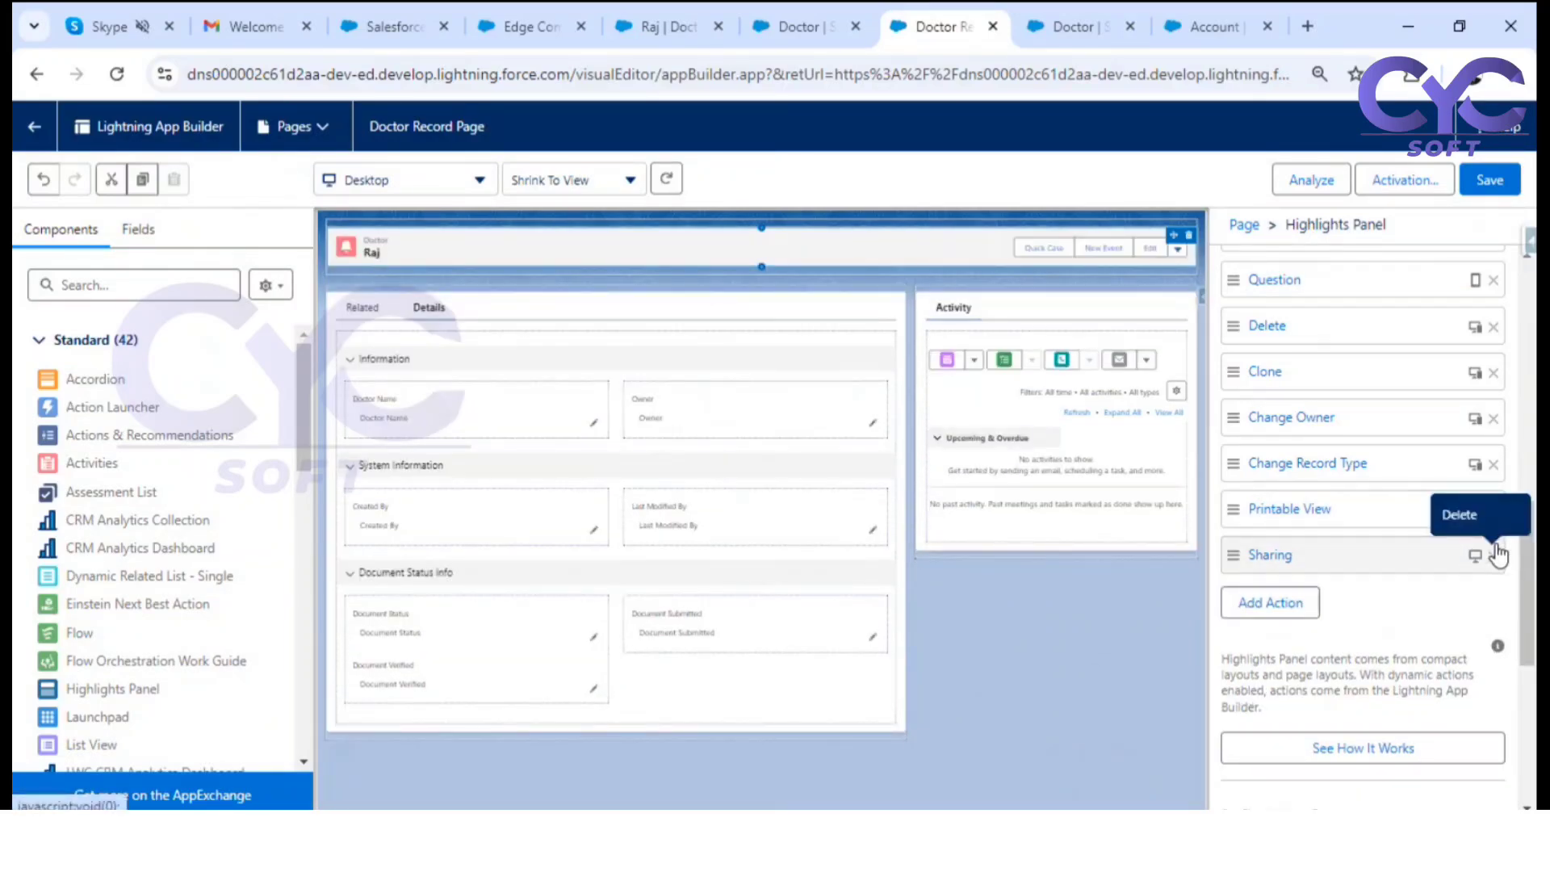
{"action": "left_click", "coordinate": [1493, 556]}
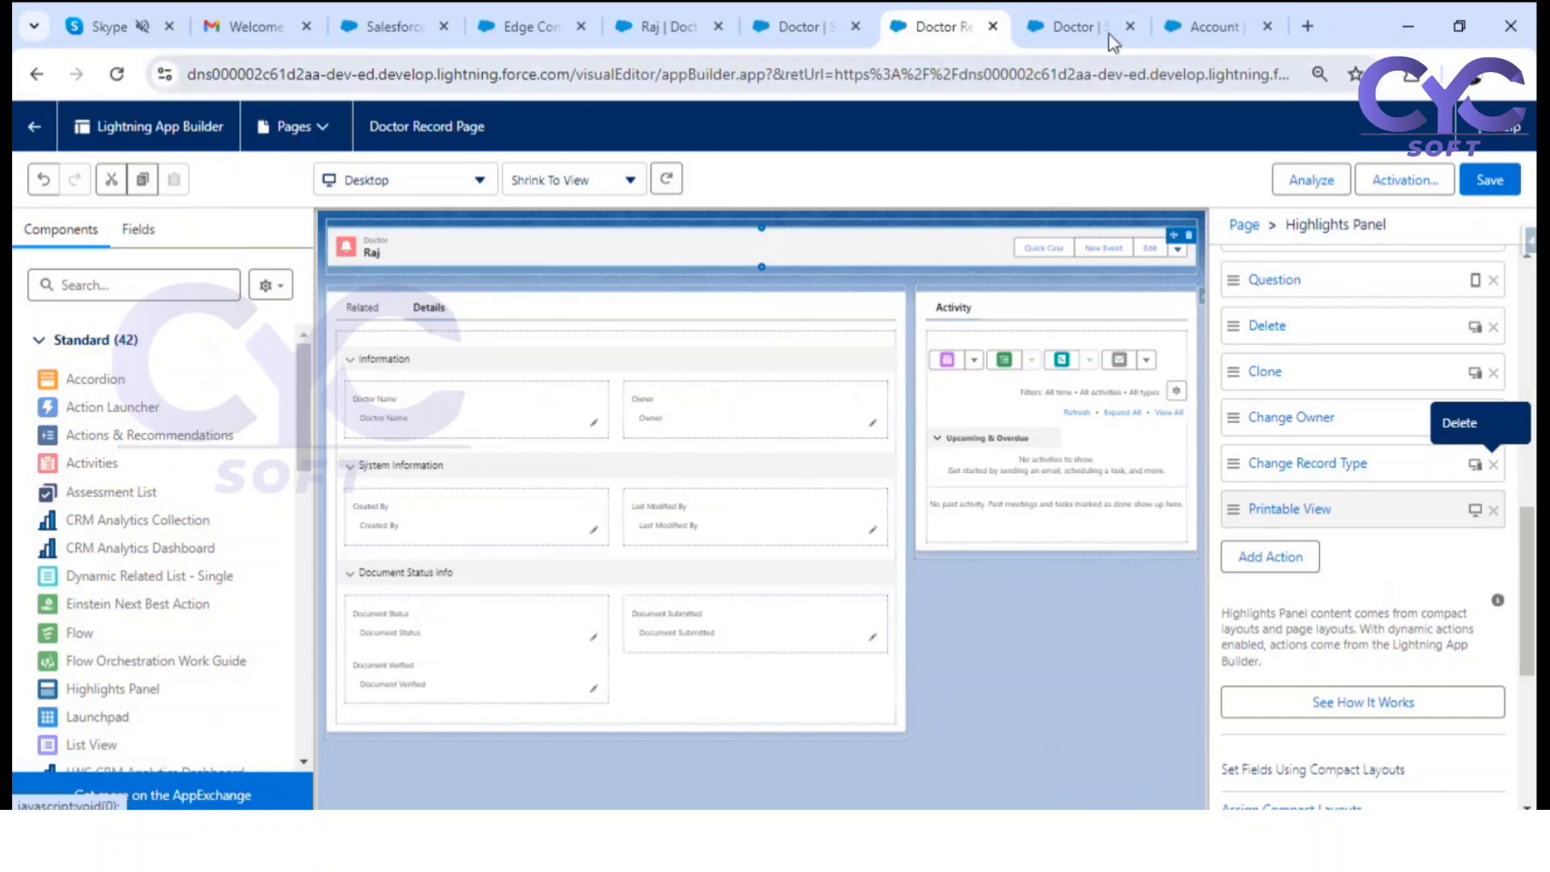
{"action": "left_click", "coordinate": [1493, 465]}
Step: After checking the Doctor page layout, remove Printable View, Change Owner, Clone, Question and Poll
{"action": "left_click", "coordinate": [1051, 20]}
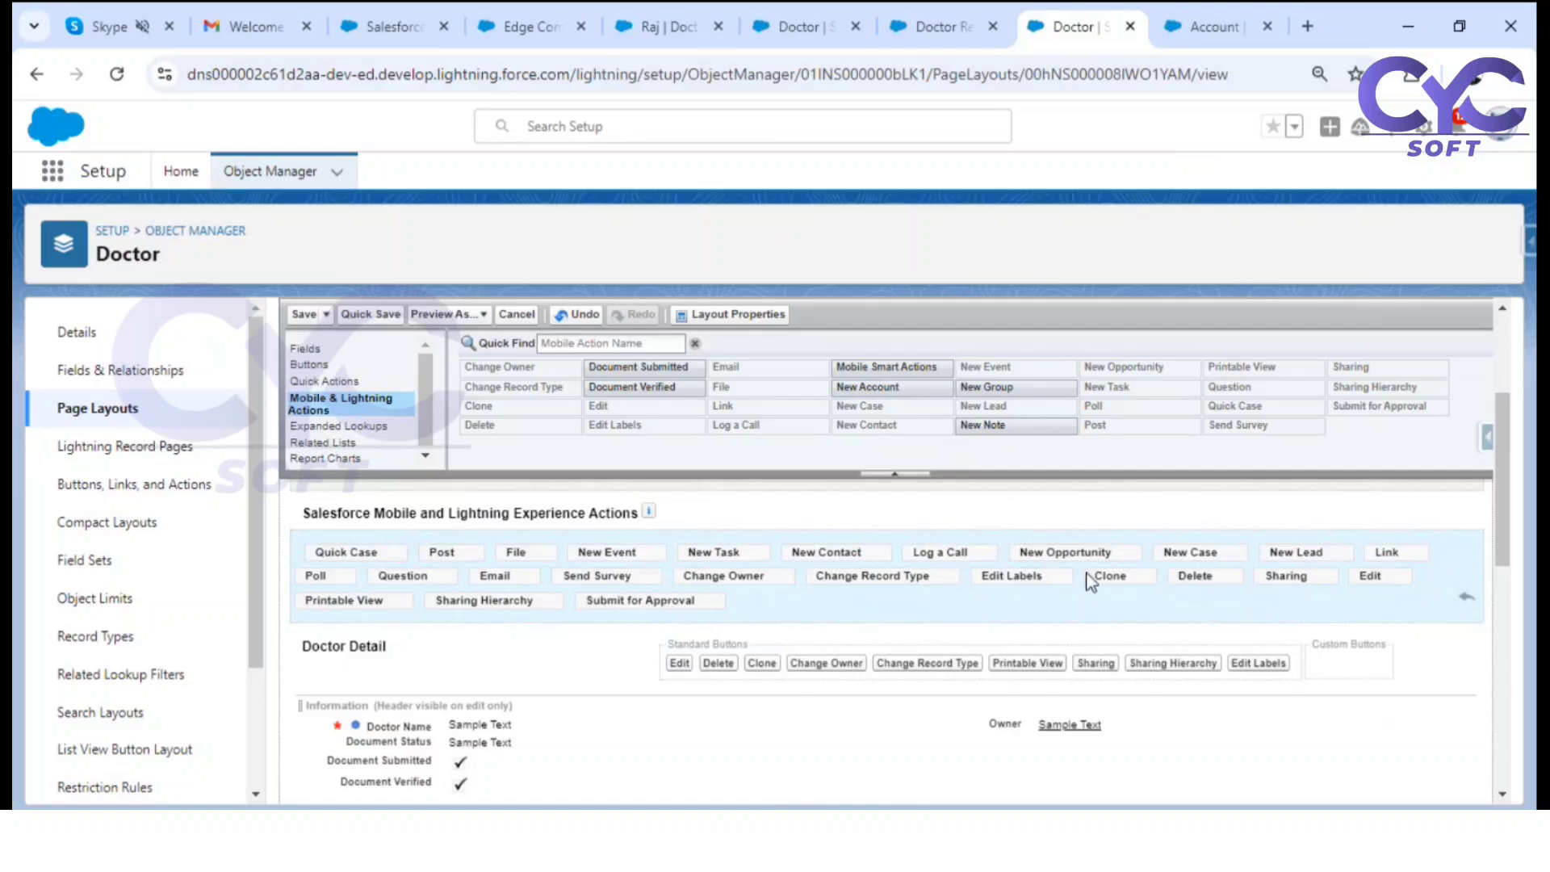
{"action": "left_click", "coordinate": [944, 27]}
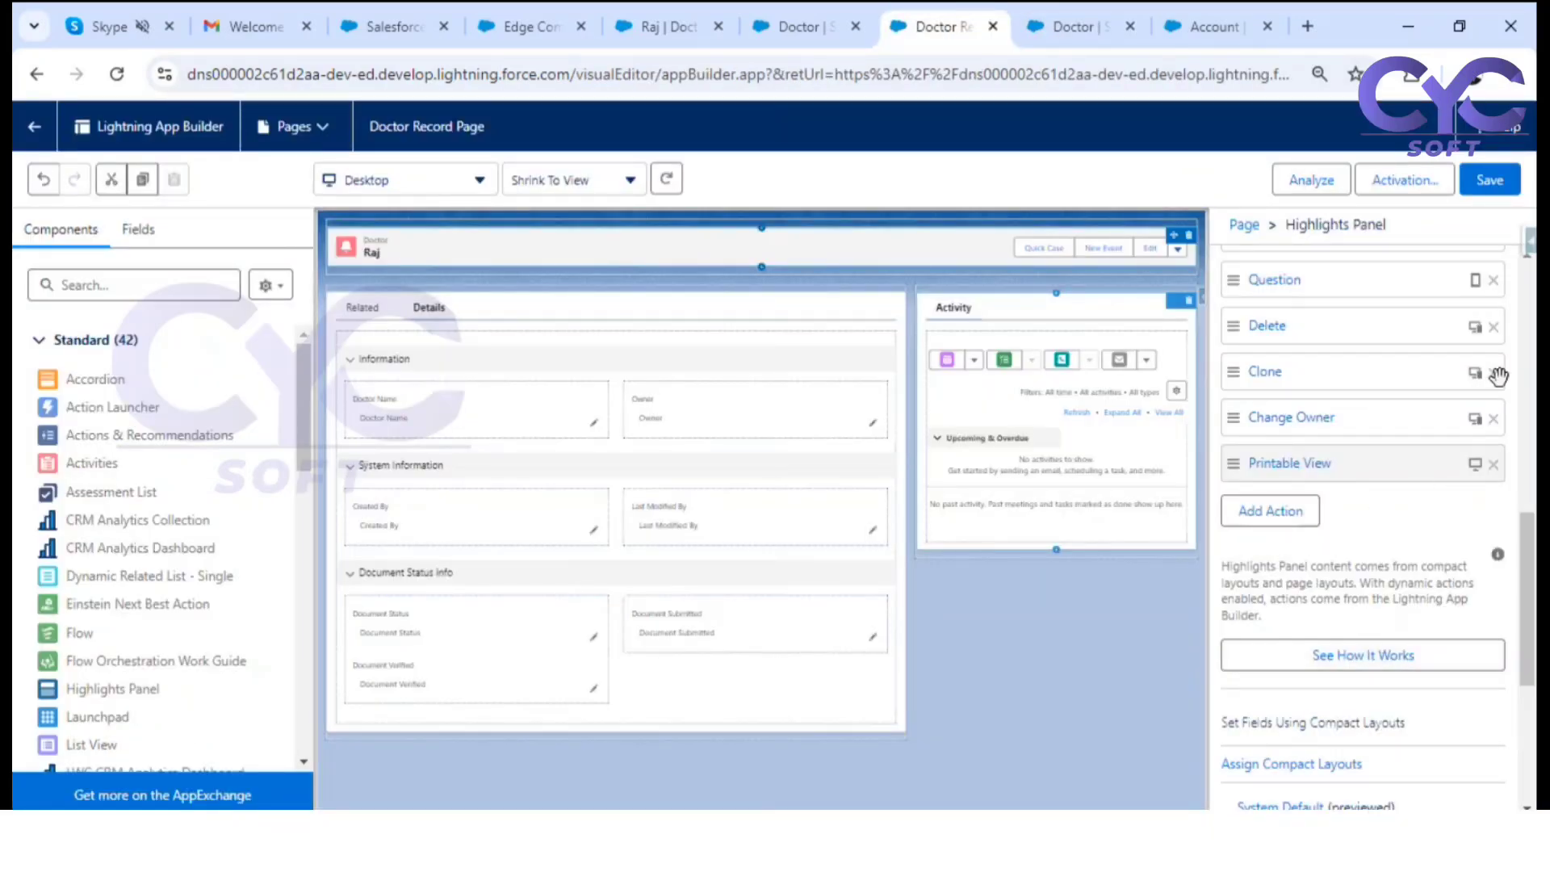
{"action": "scroll", "coordinate": [1377, 498], "scroll_direction": "up", "scroll_amount": 3}
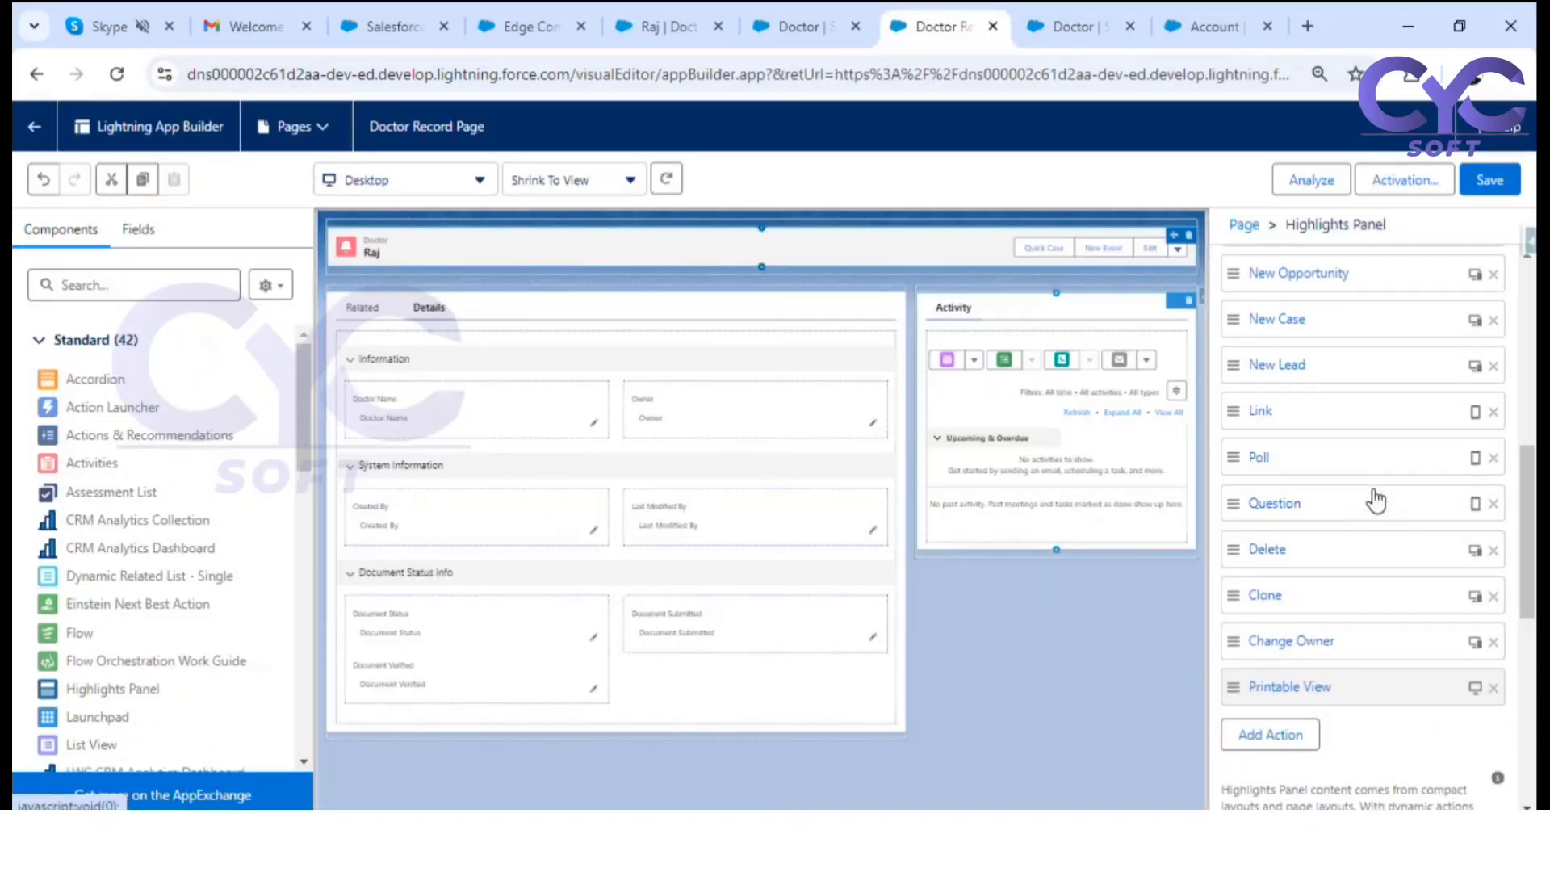
{"action": "left_click", "coordinate": [1494, 686]}
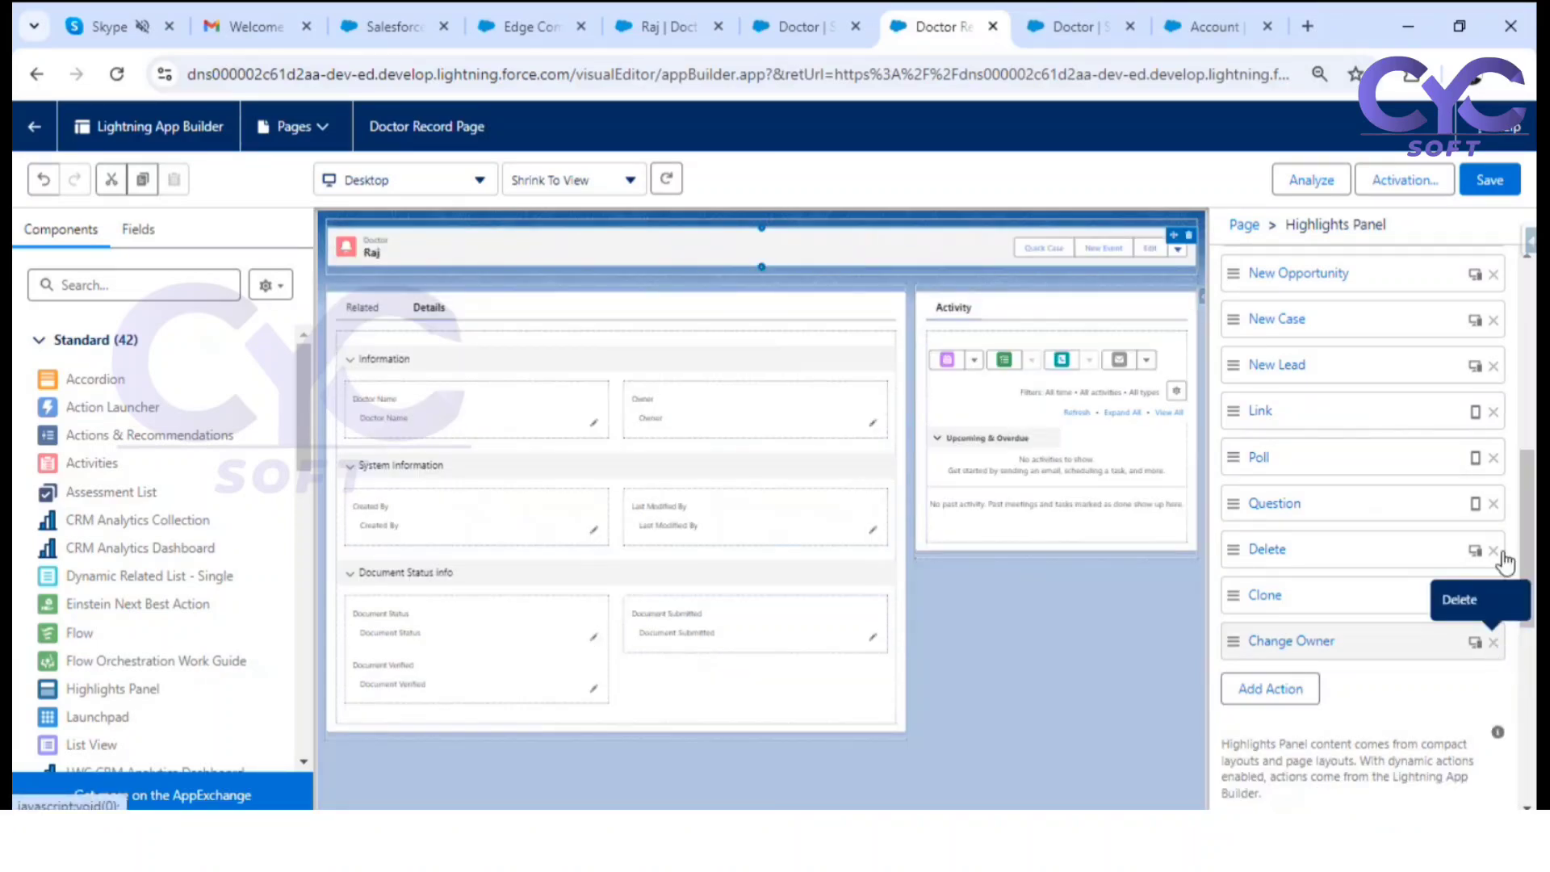
{"action": "left_click", "coordinate": [1493, 642]}
{"action": "left_click", "coordinate": [1494, 595]}
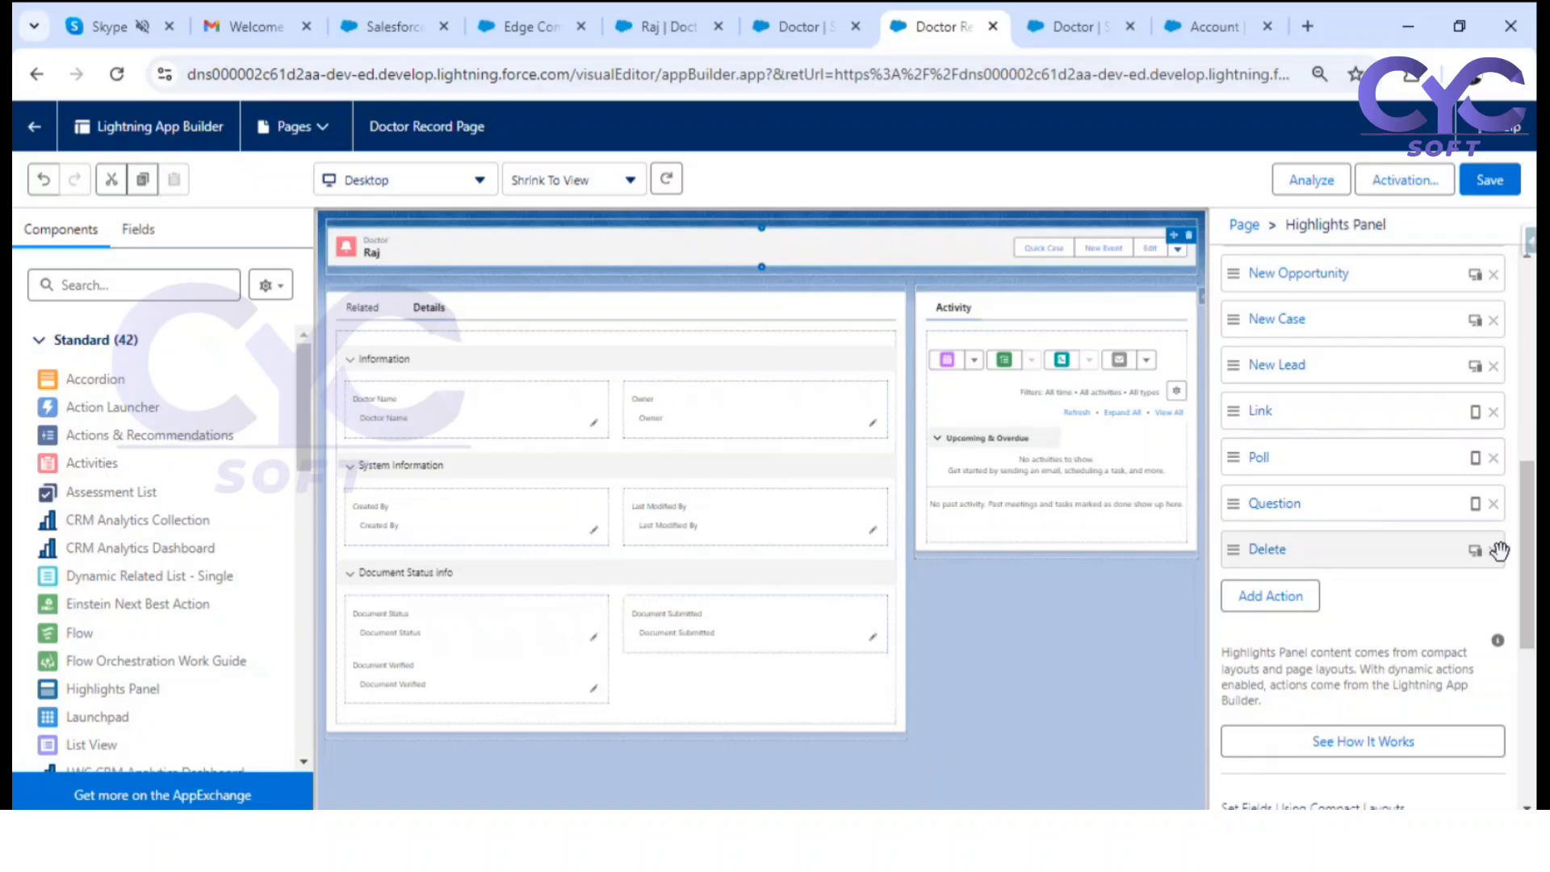
{"action": "left_click", "coordinate": [1493, 504]}
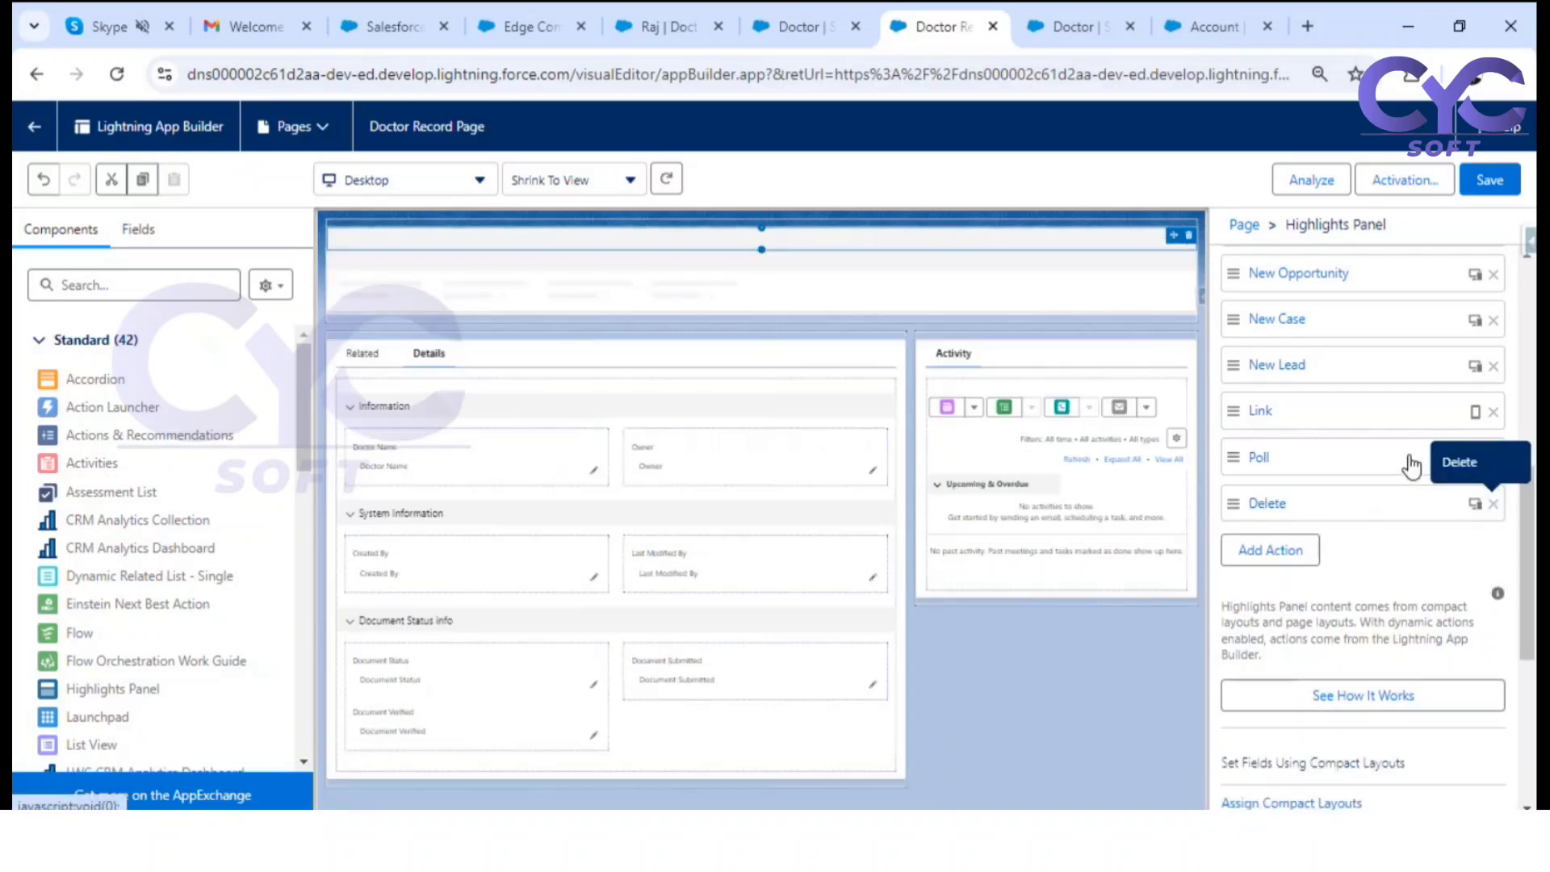
{"action": "left_click", "coordinate": [1494, 458]}
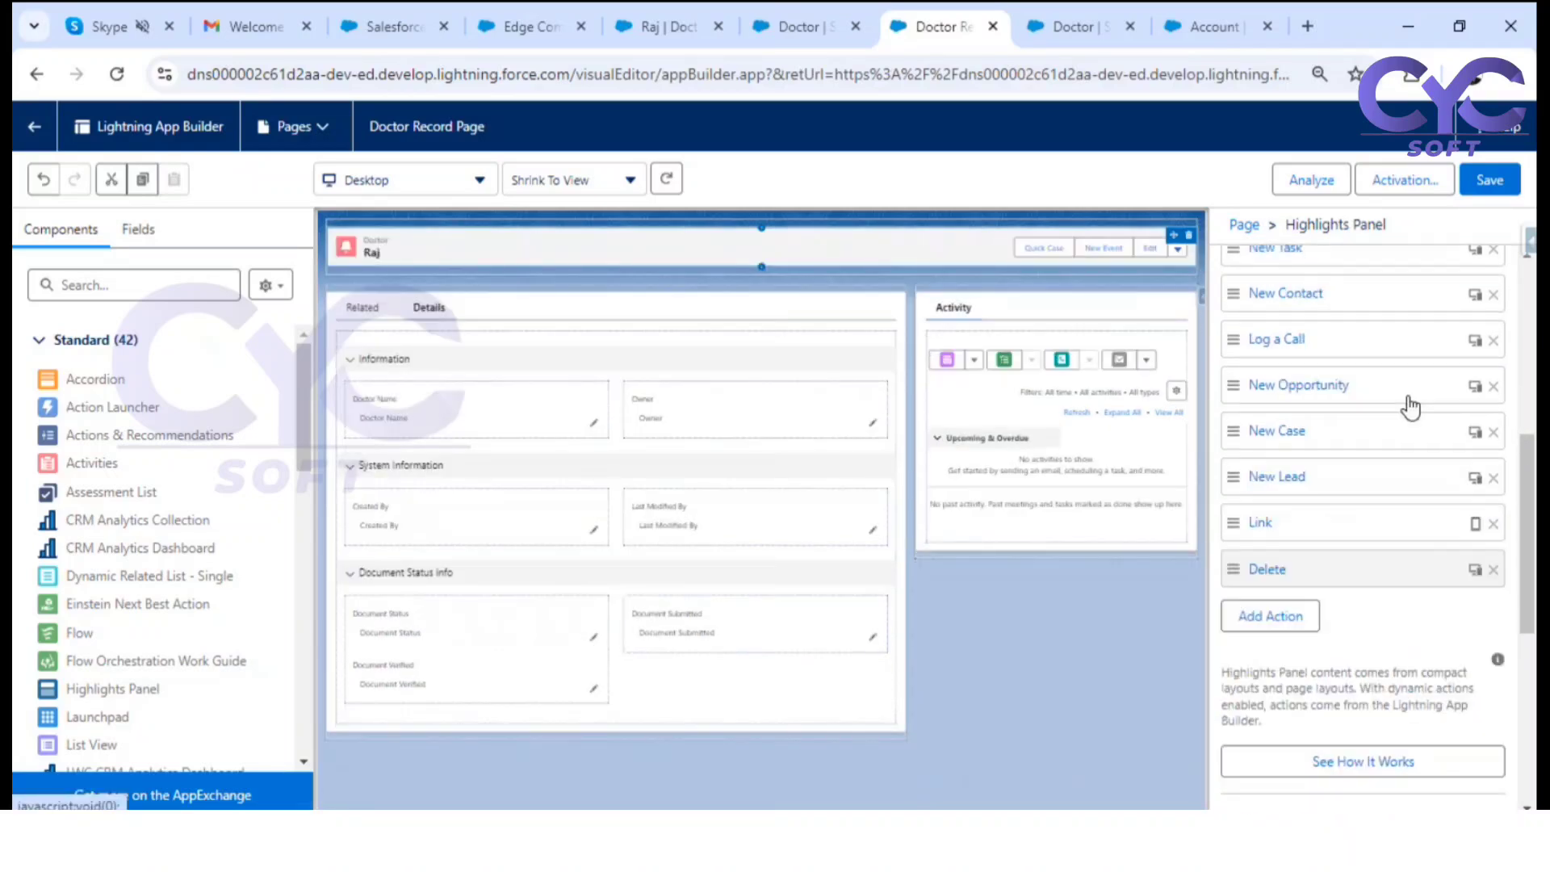
Step: Remove the New Event, Edit, New Contact, Post, File and New Task actions
{"action": "scroll", "coordinate": [1324, 356], "scroll_direction": "up", "scroll_amount": 3}
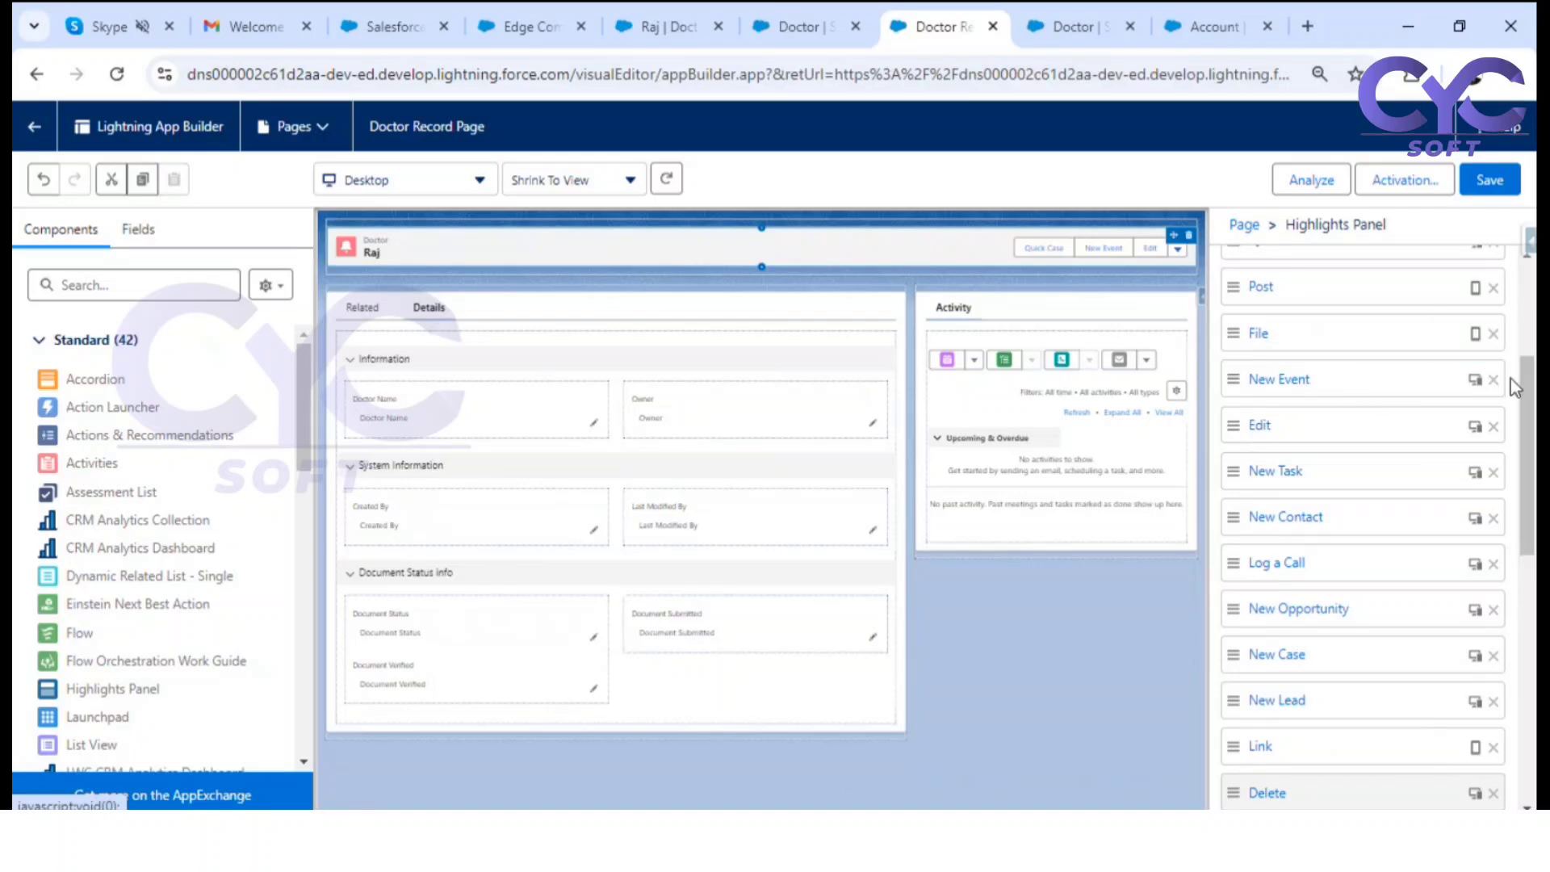
{"action": "left_click", "coordinate": [1494, 379]}
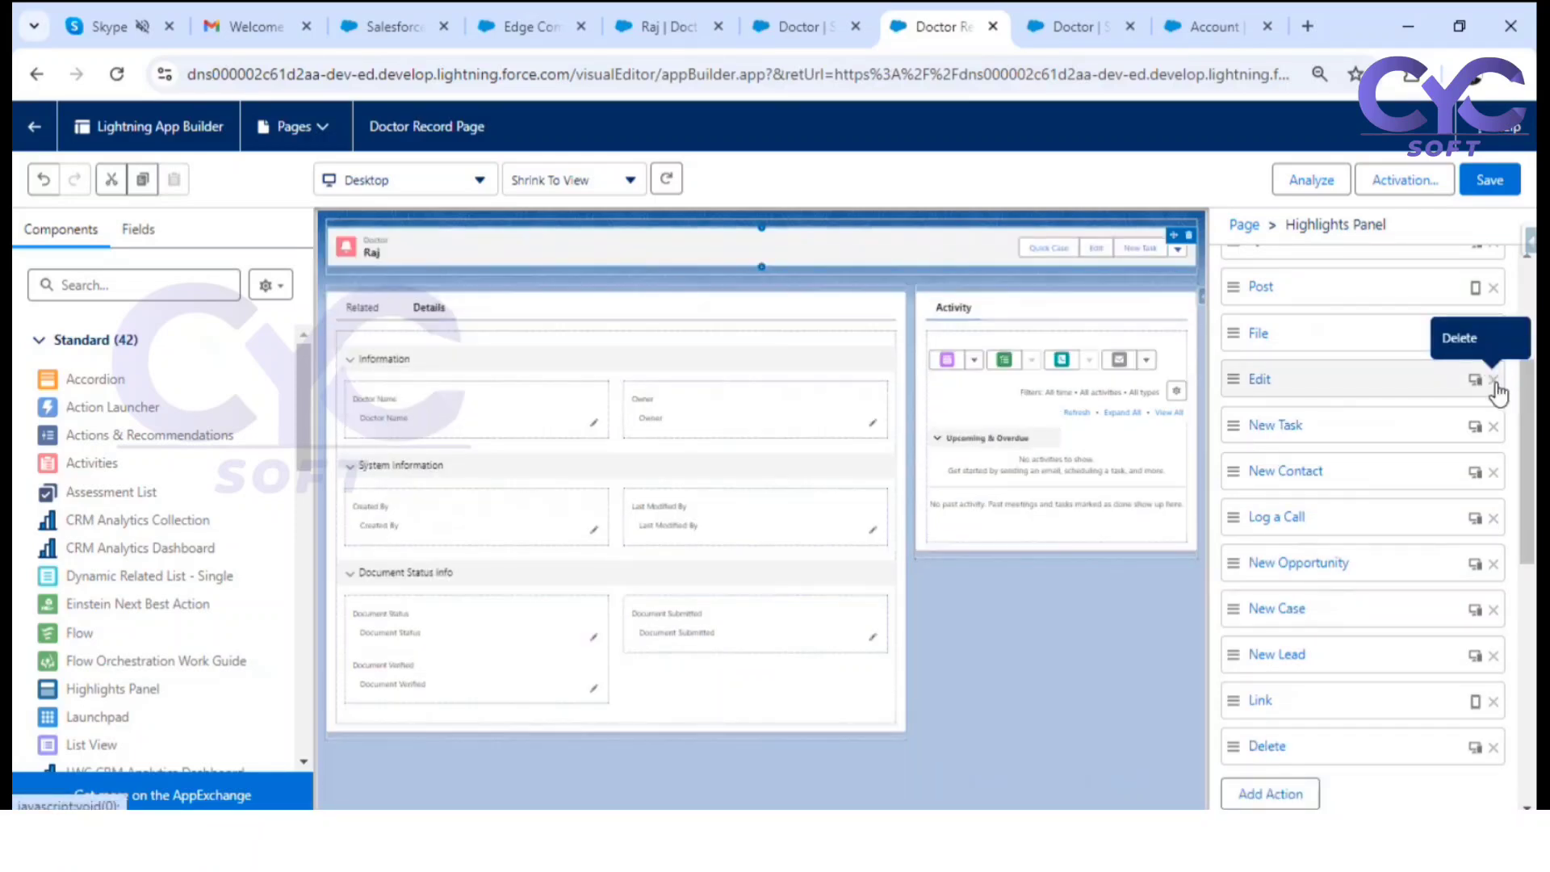
{"action": "left_click", "coordinate": [1494, 381]}
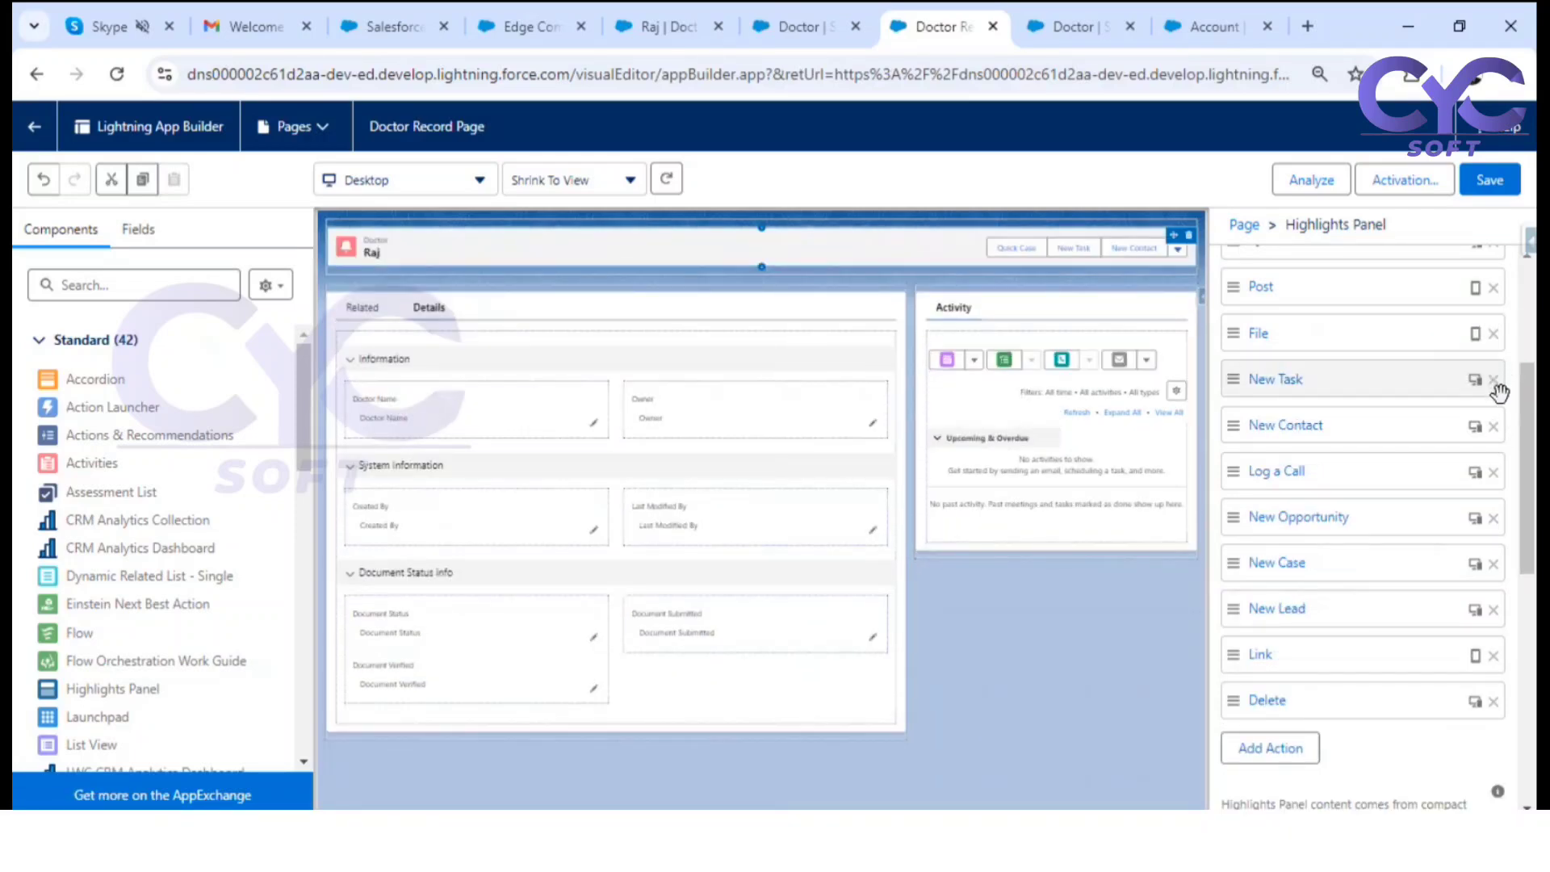
{"action": "left_click", "coordinate": [1493, 426]}
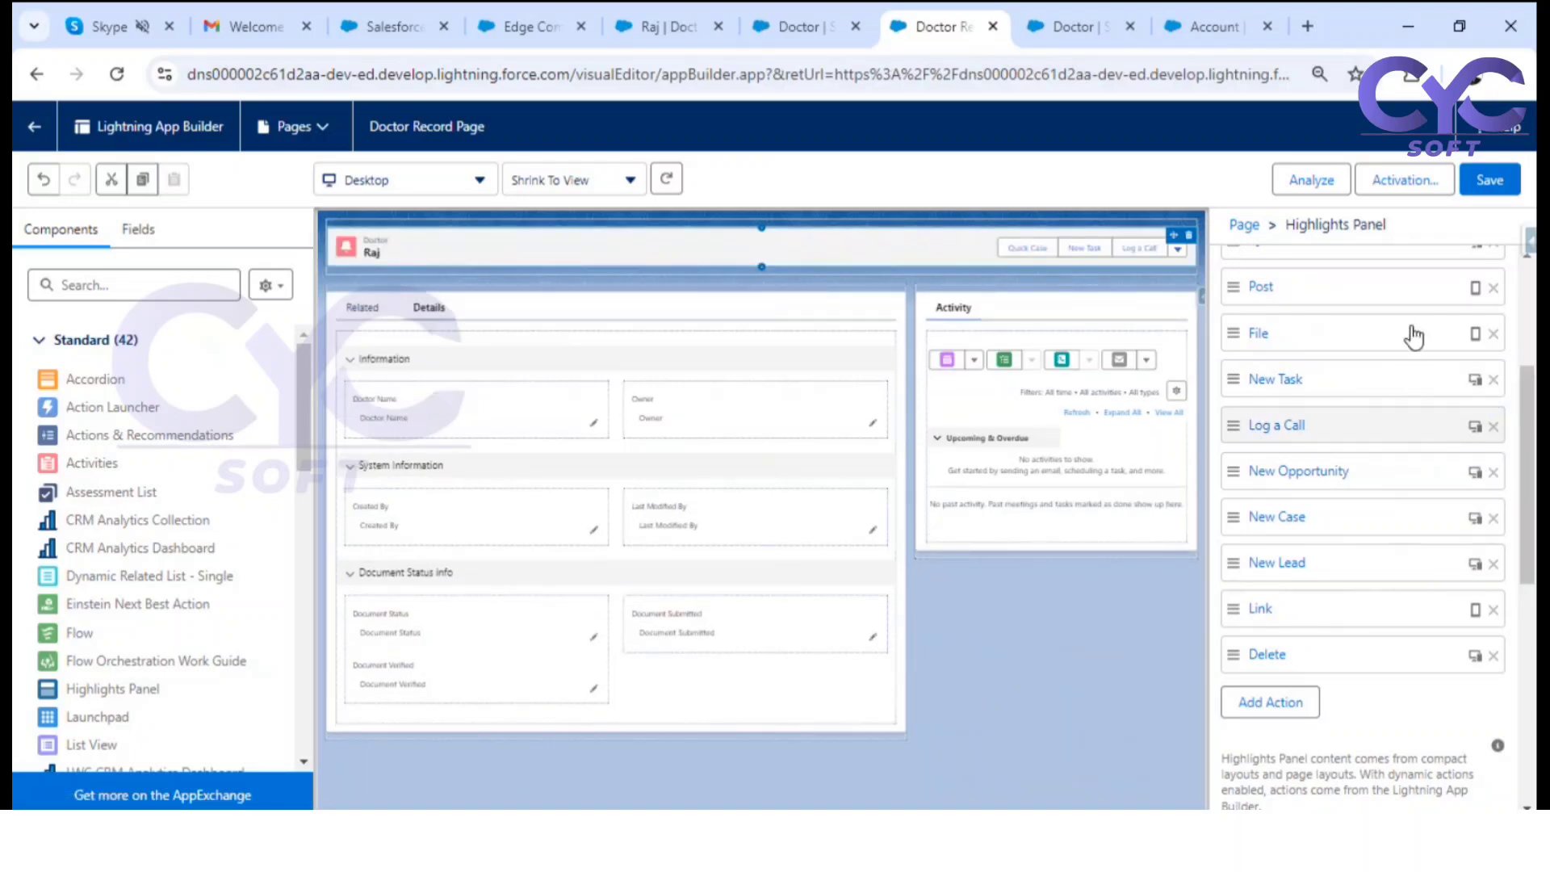
{"action": "scroll", "coordinate": [1429, 452], "scroll_direction": "up", "scroll_amount": 3}
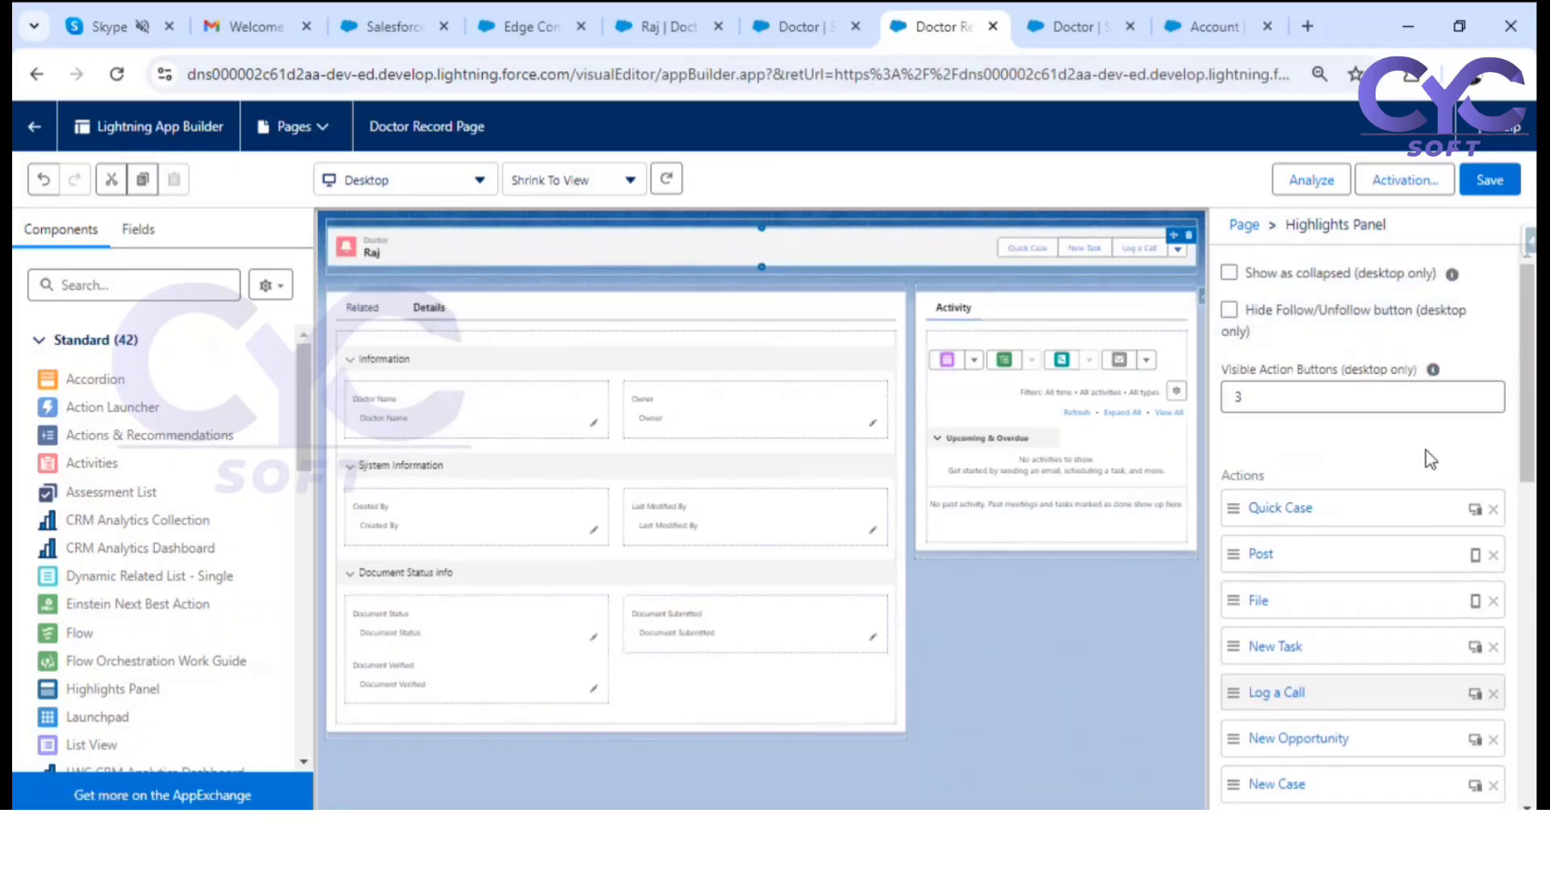
{"action": "left_click", "coordinate": [1494, 555]}
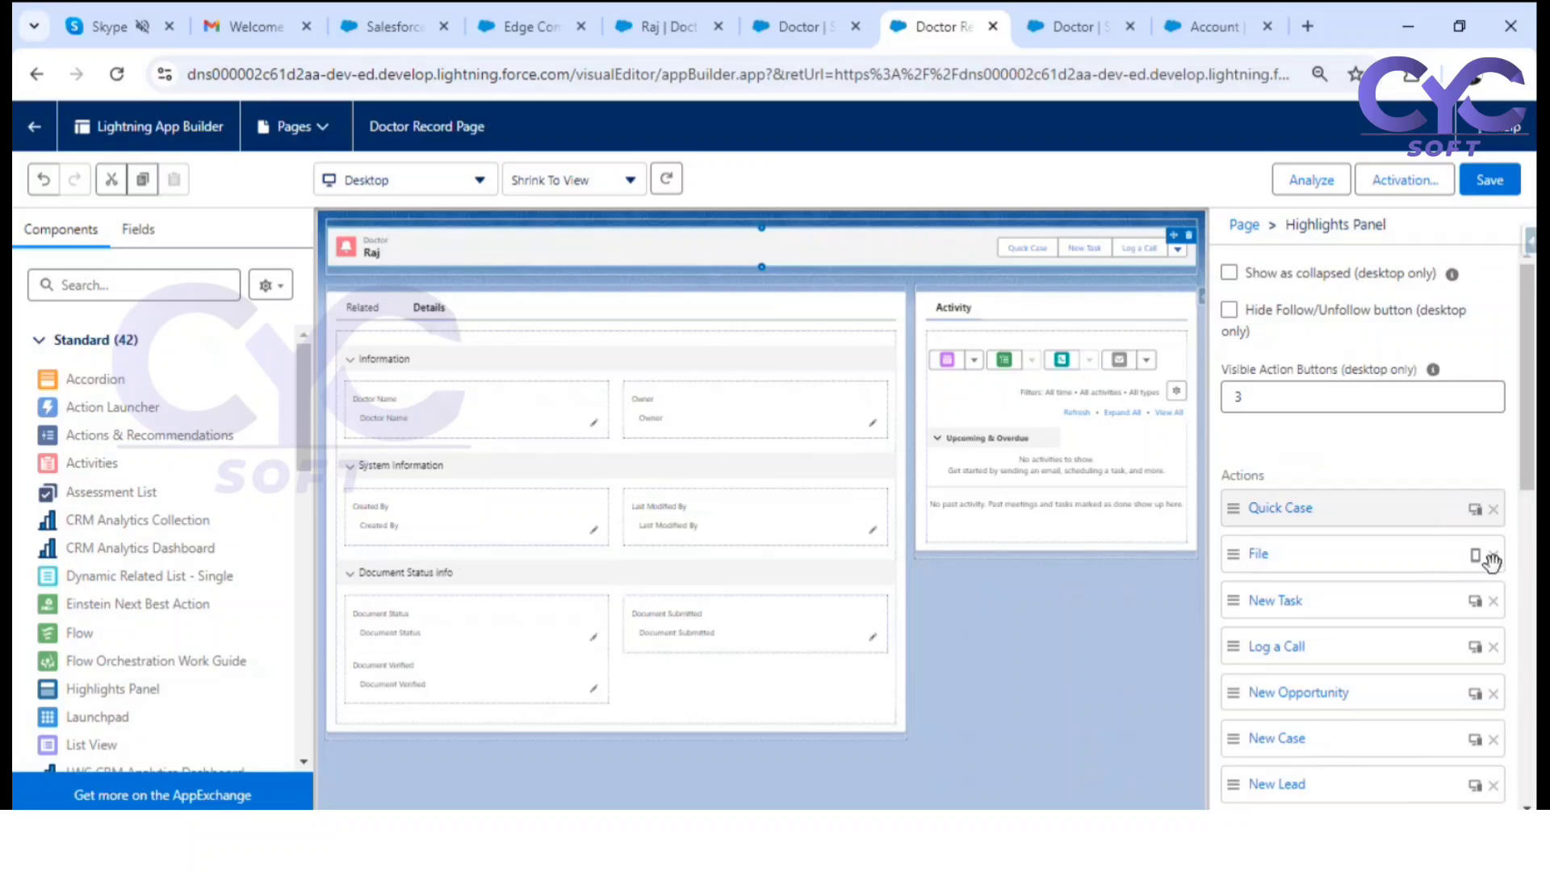
{"action": "left_click", "coordinate": [1493, 557]}
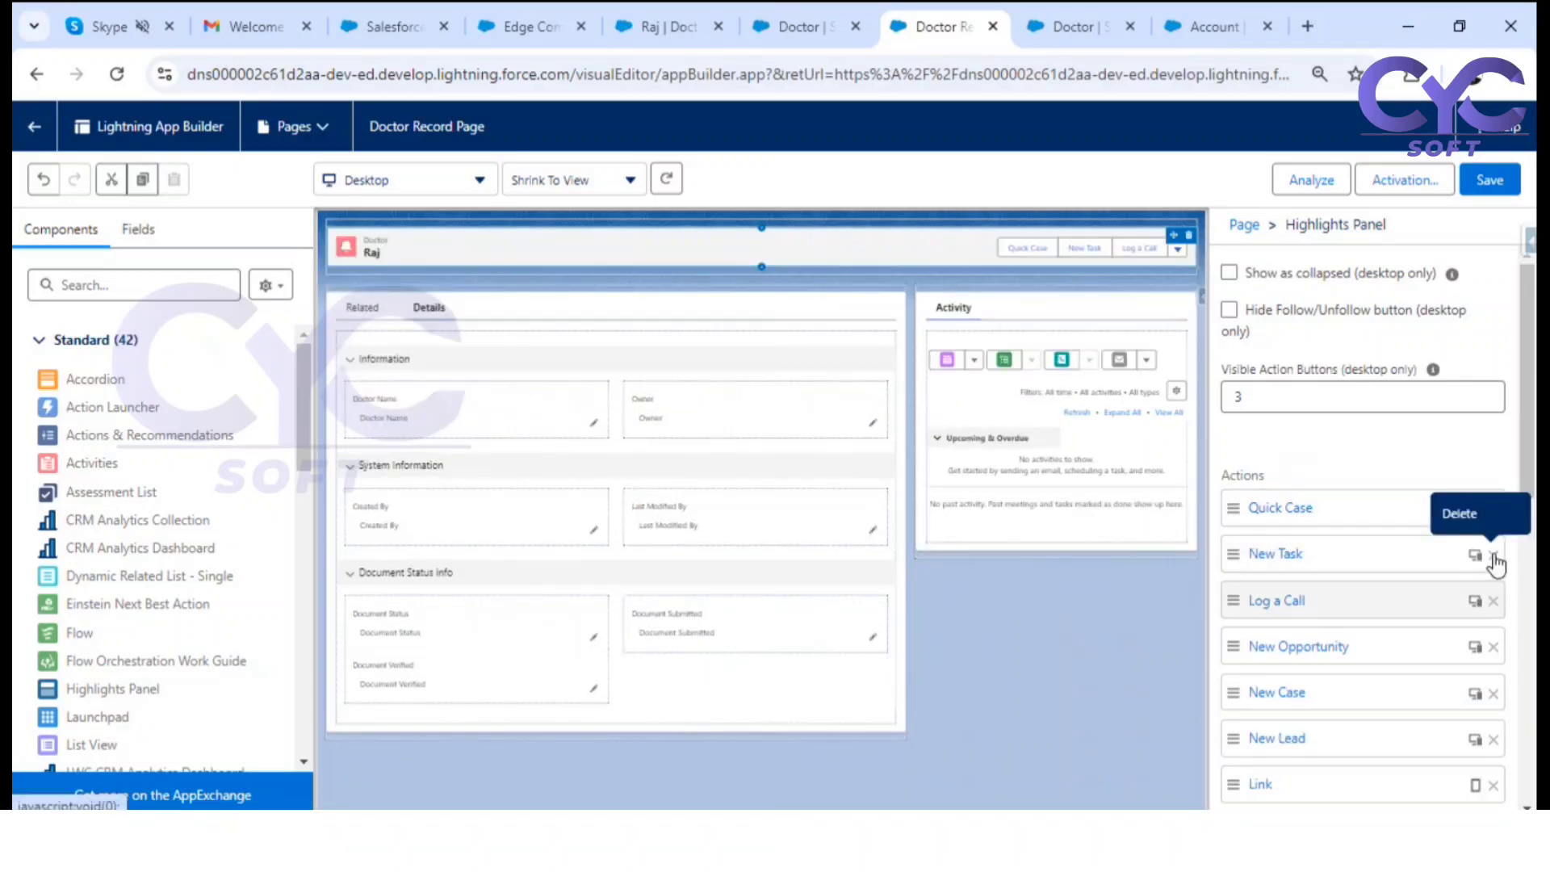
{"action": "left_click", "coordinate": [1494, 557]}
{"action": "scroll", "coordinate": [1372, 565], "scroll_direction": "down", "scroll_amount": 2}
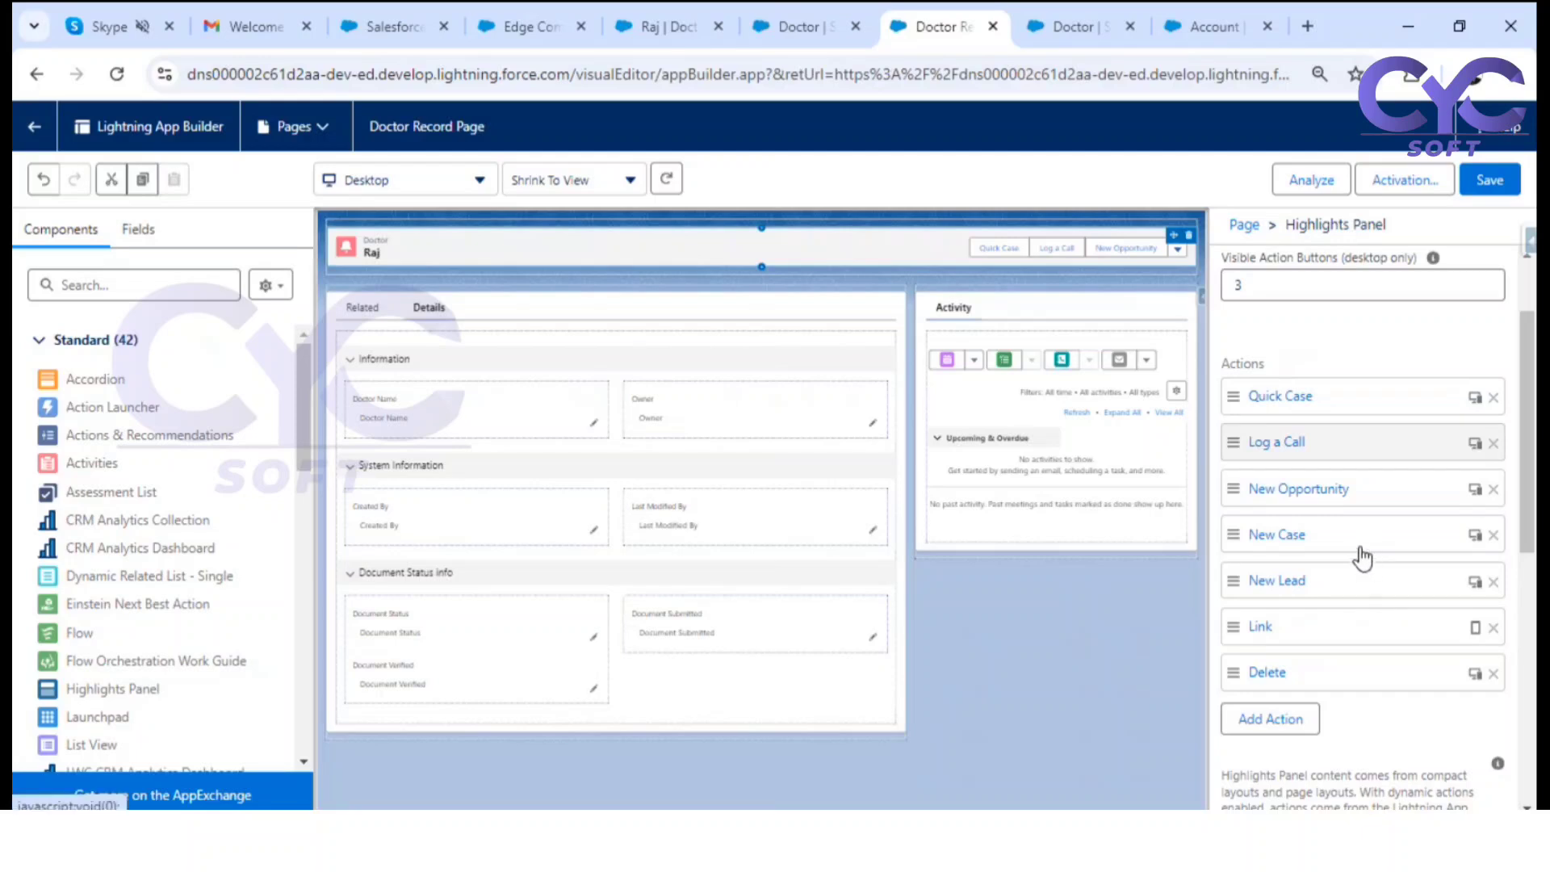
{"action": "scroll", "coordinate": [1362, 557], "scroll_direction": "up", "scroll_amount": 2}
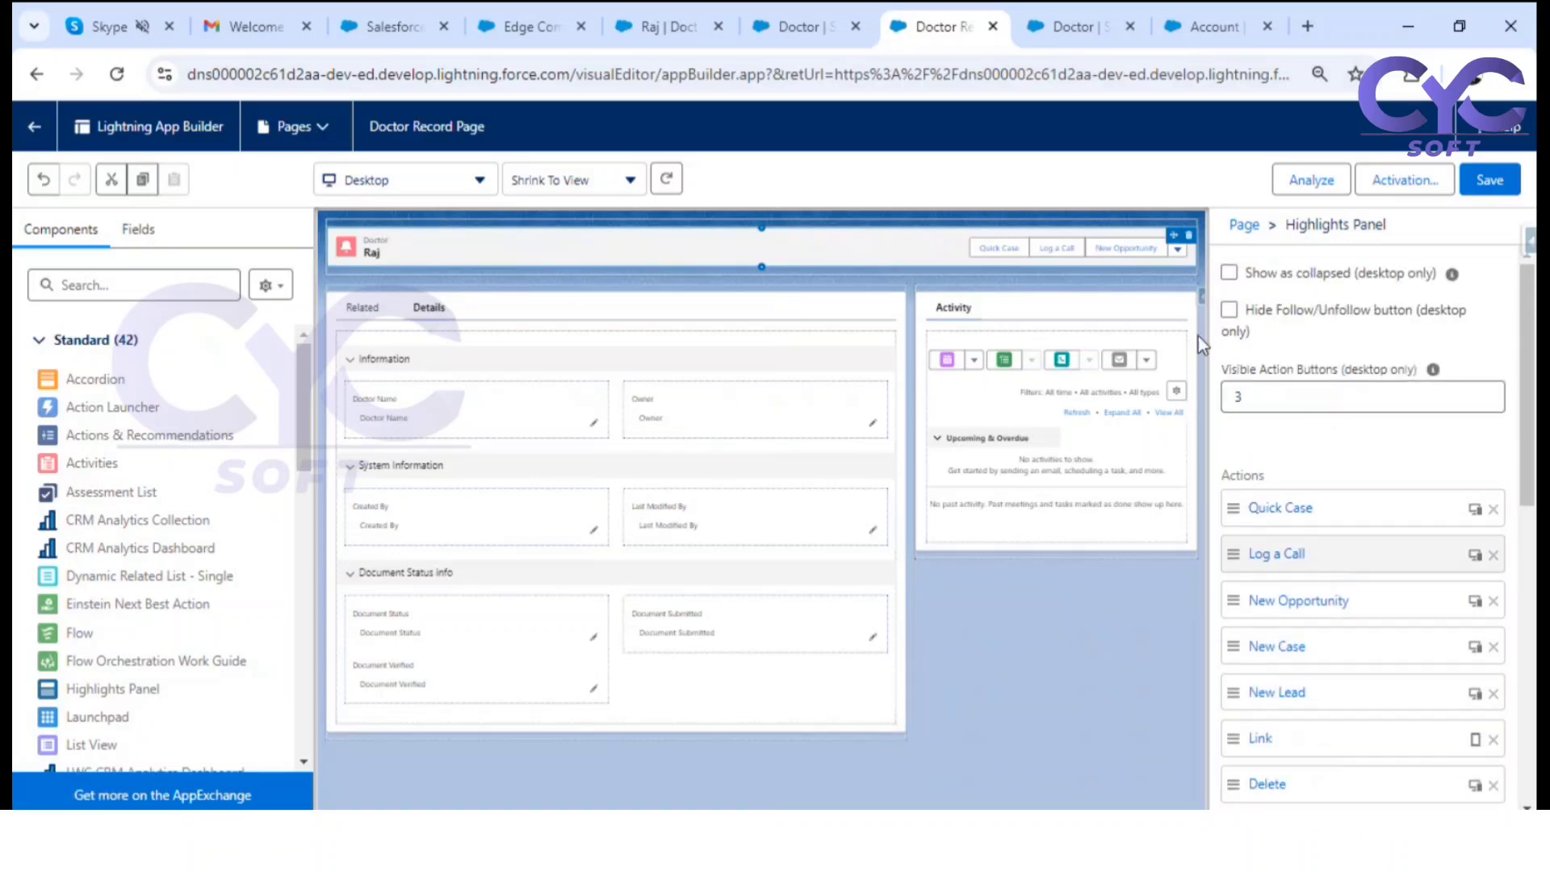
Step: Try 4 visible action buttons, then set the count back to 3
{"action": "double_click", "coordinate": [1237, 400]}
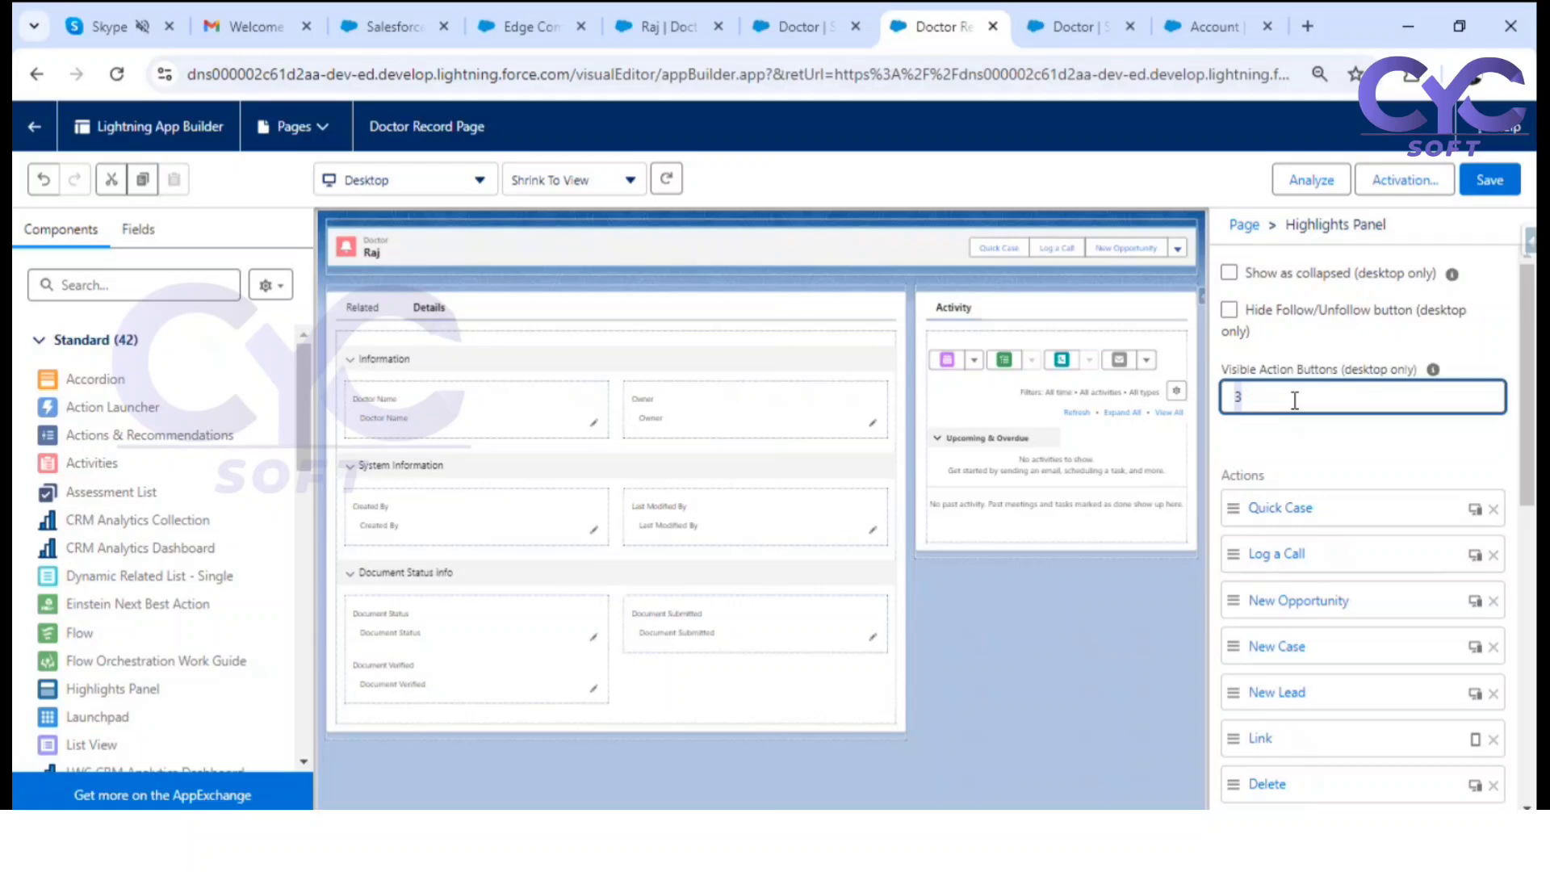
{"action": "left_click", "coordinate": [1291, 442]}
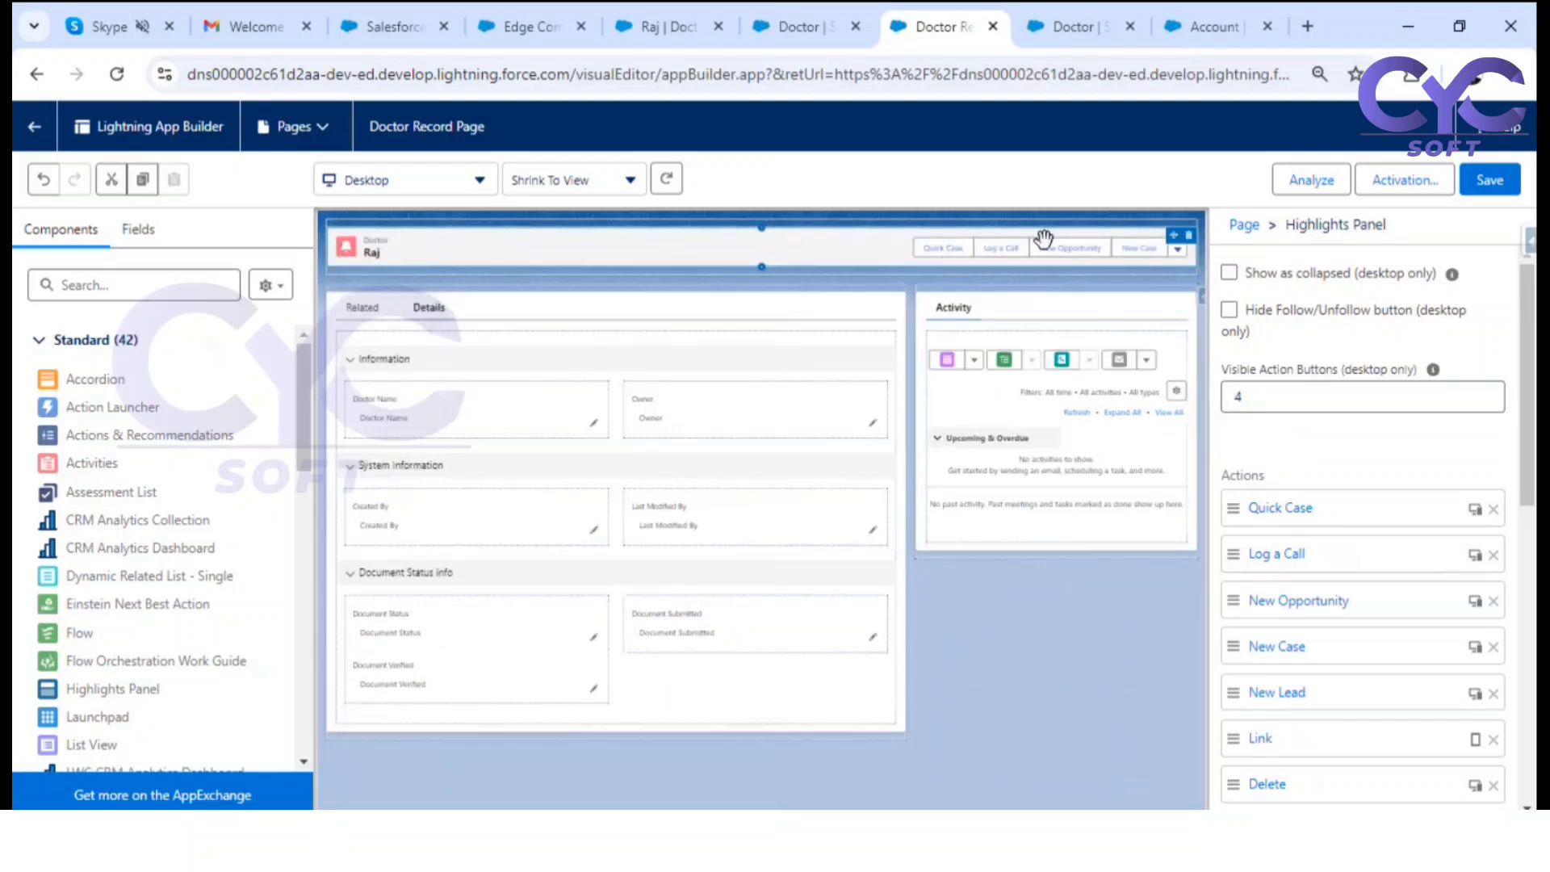
{"action": "left_click_drag", "start_coordinate": [1247, 393], "coordinate": [1227, 402]}
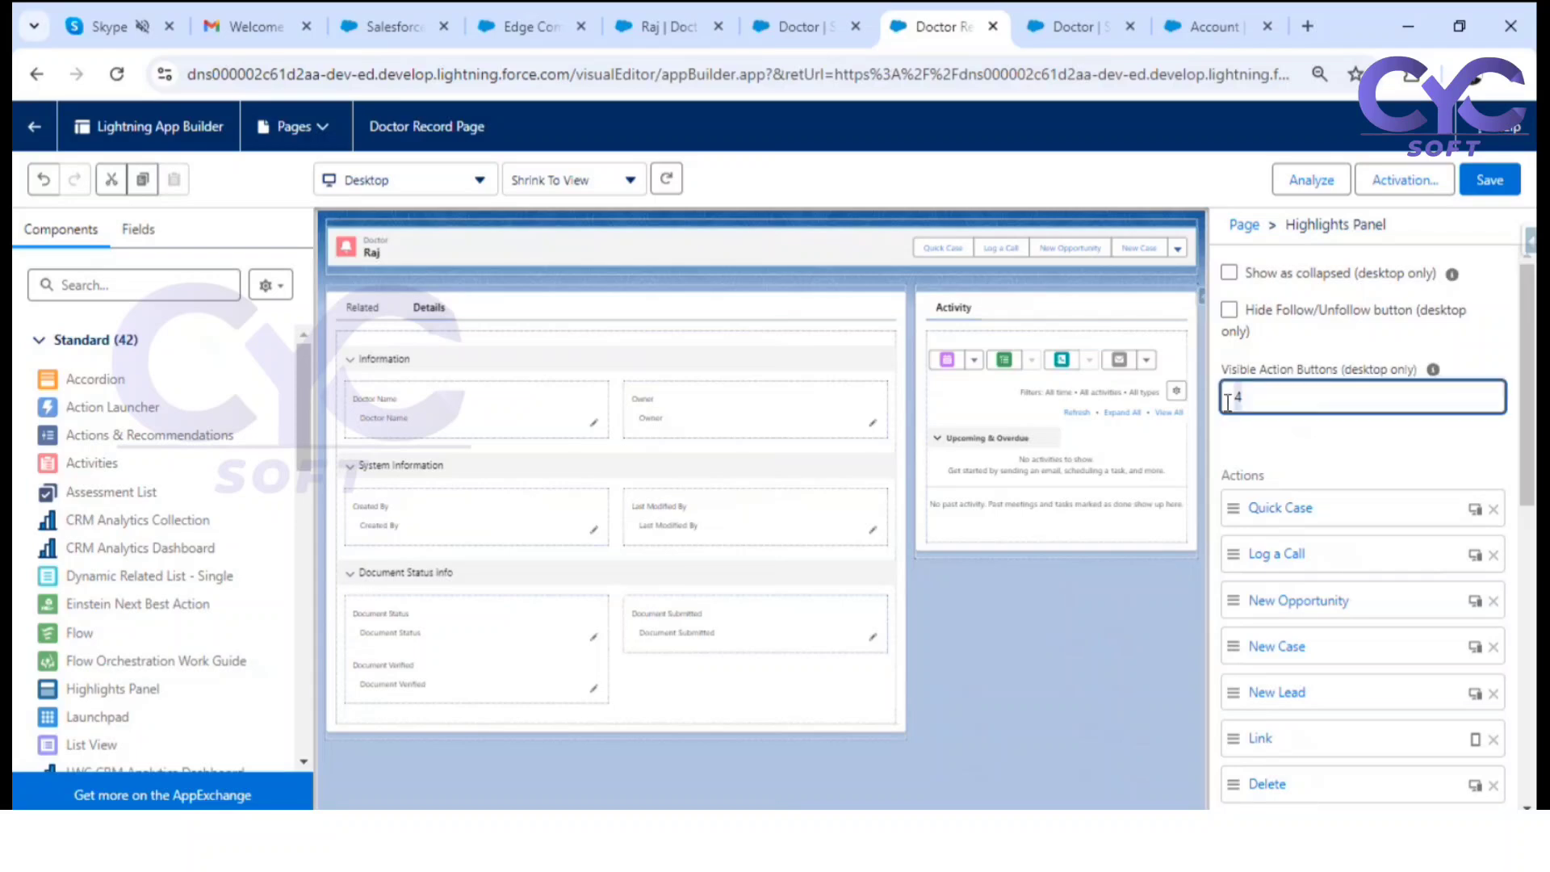
{"action": "left_click", "coordinate": [1340, 468]}
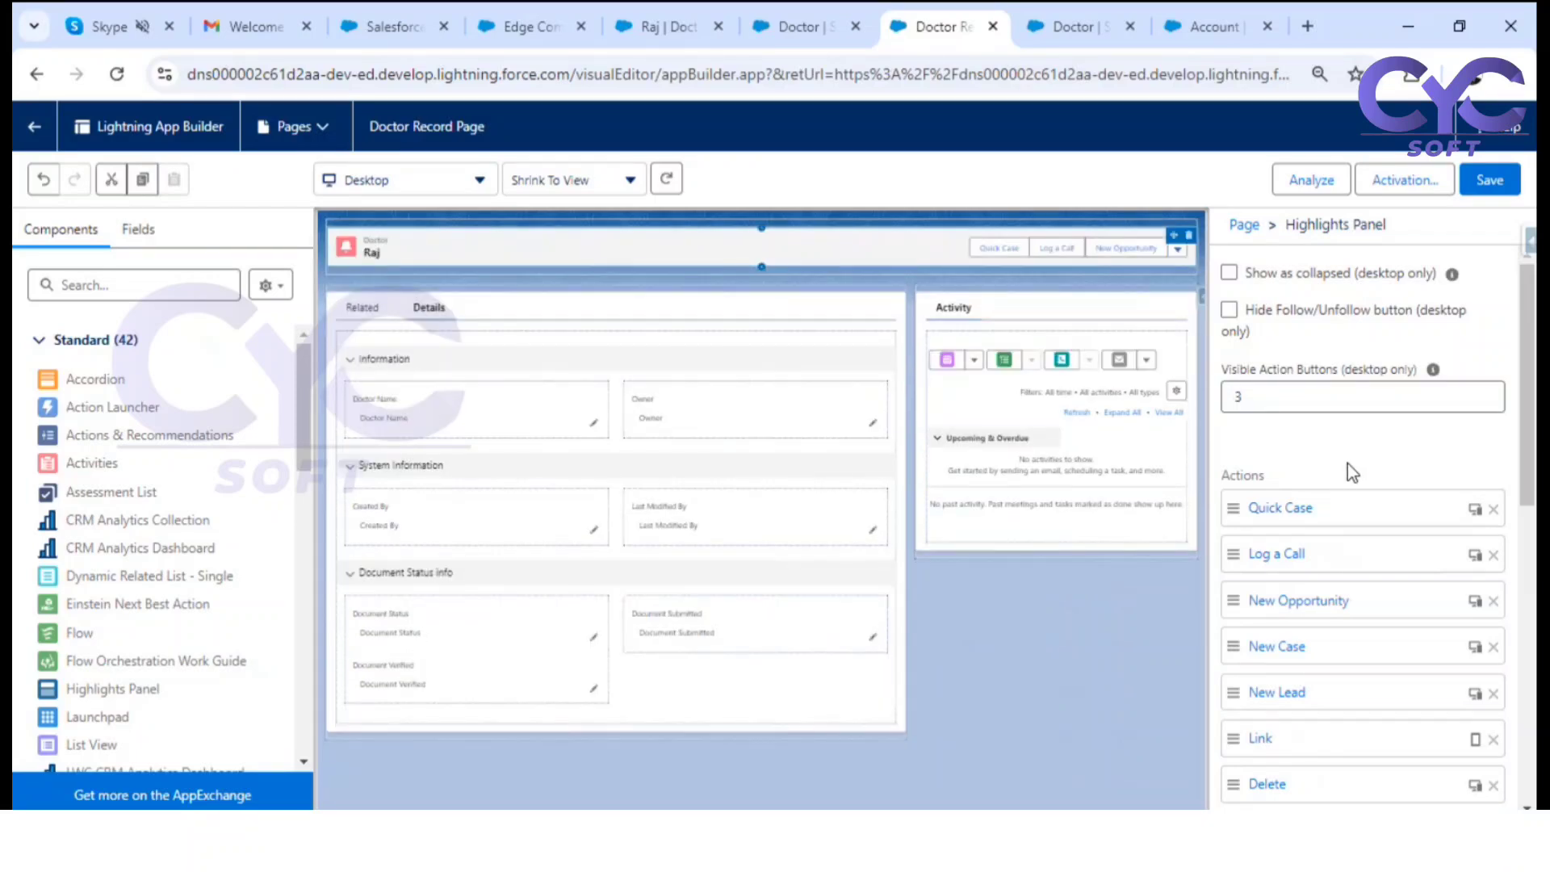
Step: Remove the Quick Case, Log a Call and Link actions from the panel
{"action": "left_click", "coordinate": [1493, 511]}
{"action": "left_click", "coordinate": [1493, 511]}
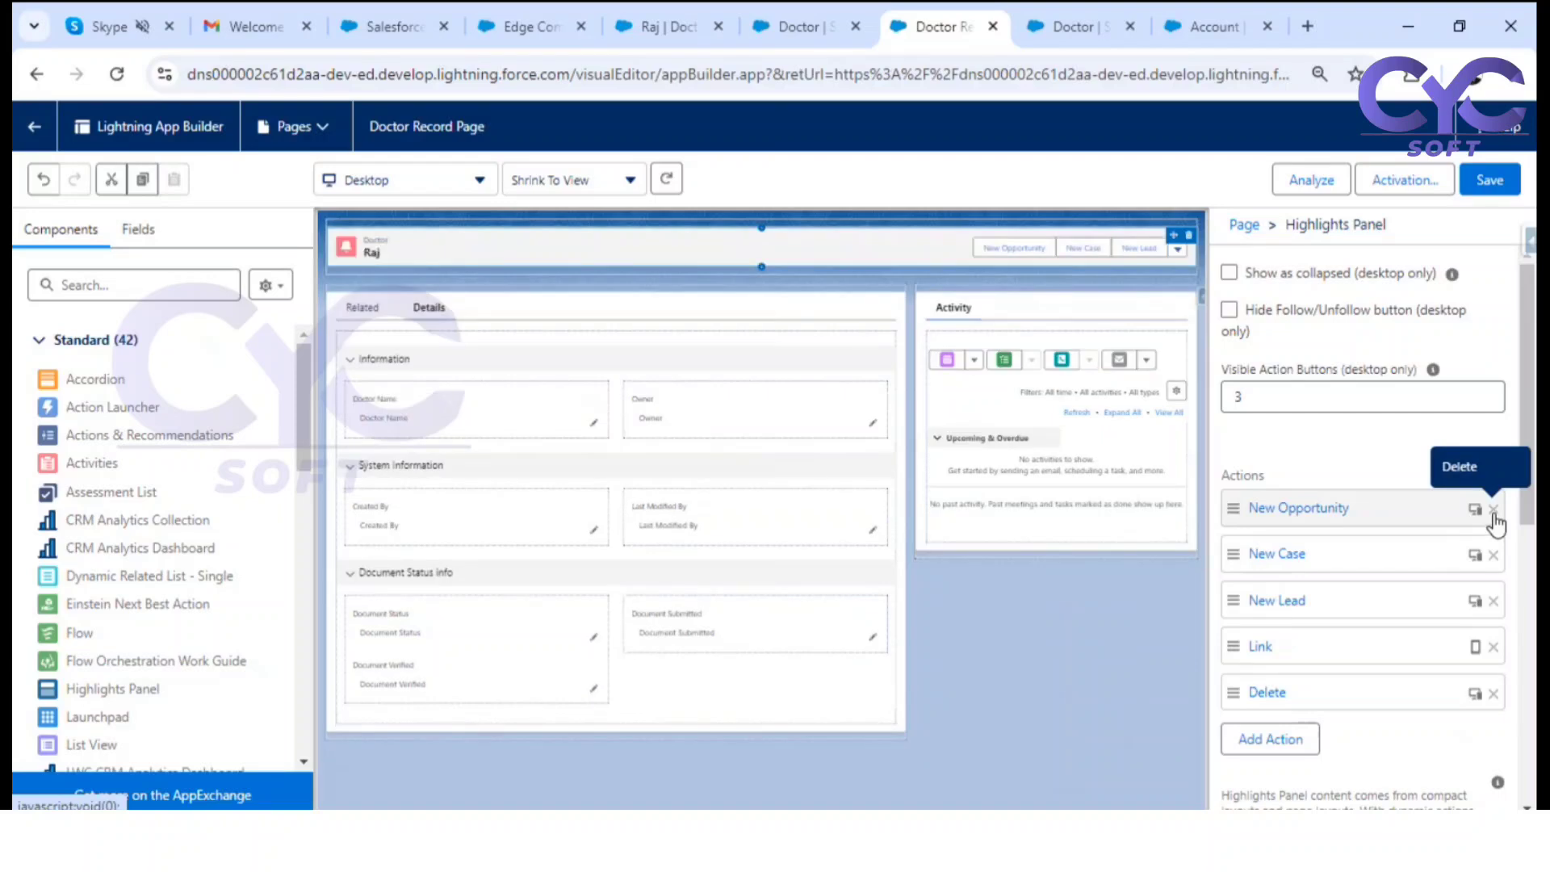
{"action": "left_click", "coordinate": [1491, 648]}
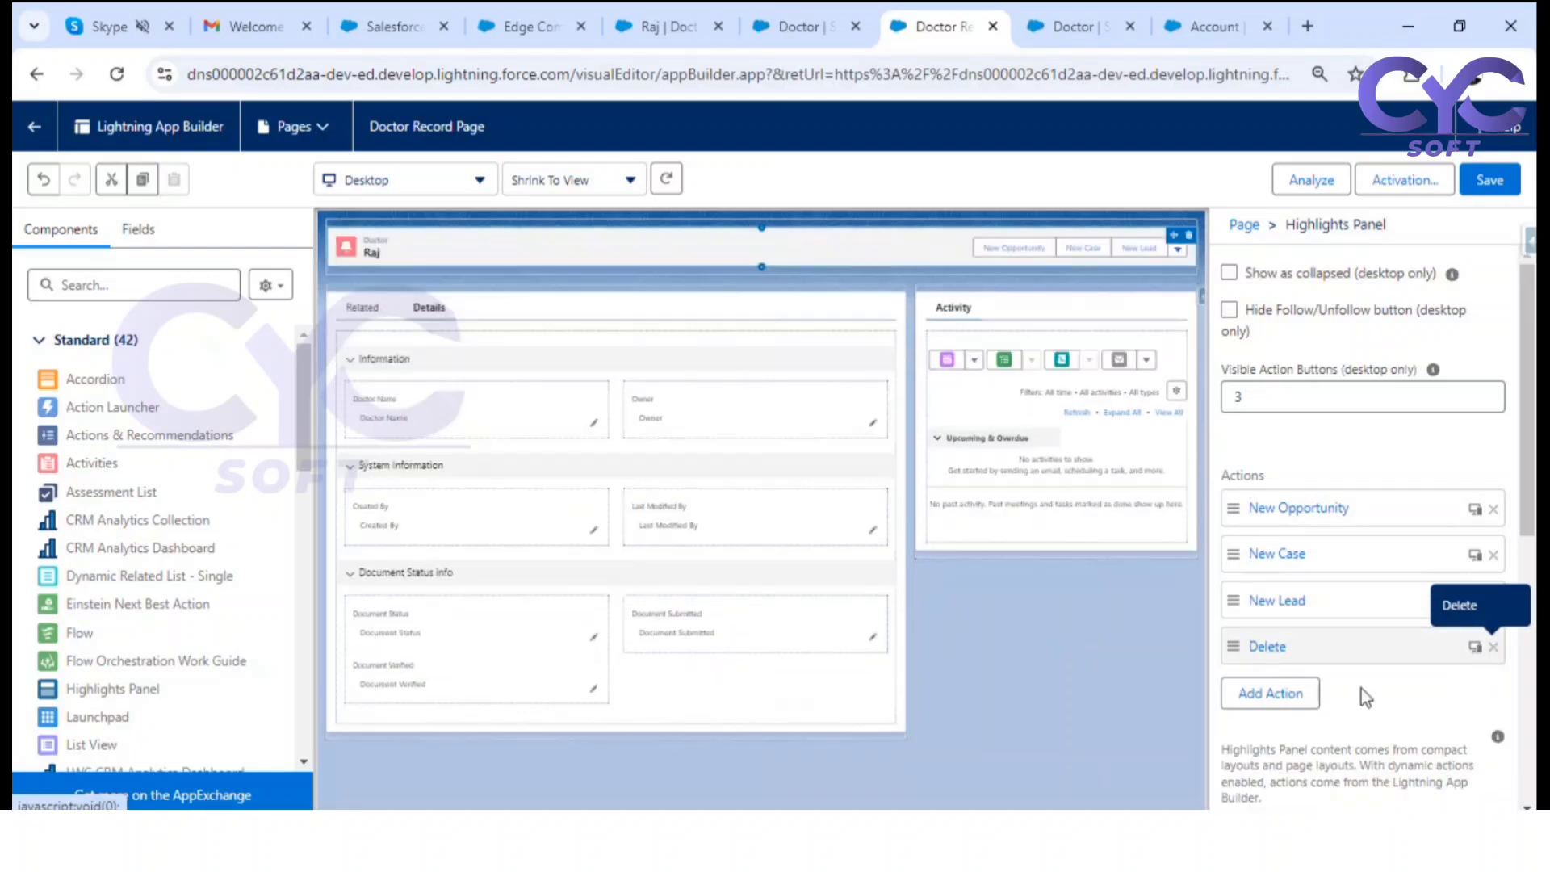
{"action": "left_click", "coordinate": [1305, 699]}
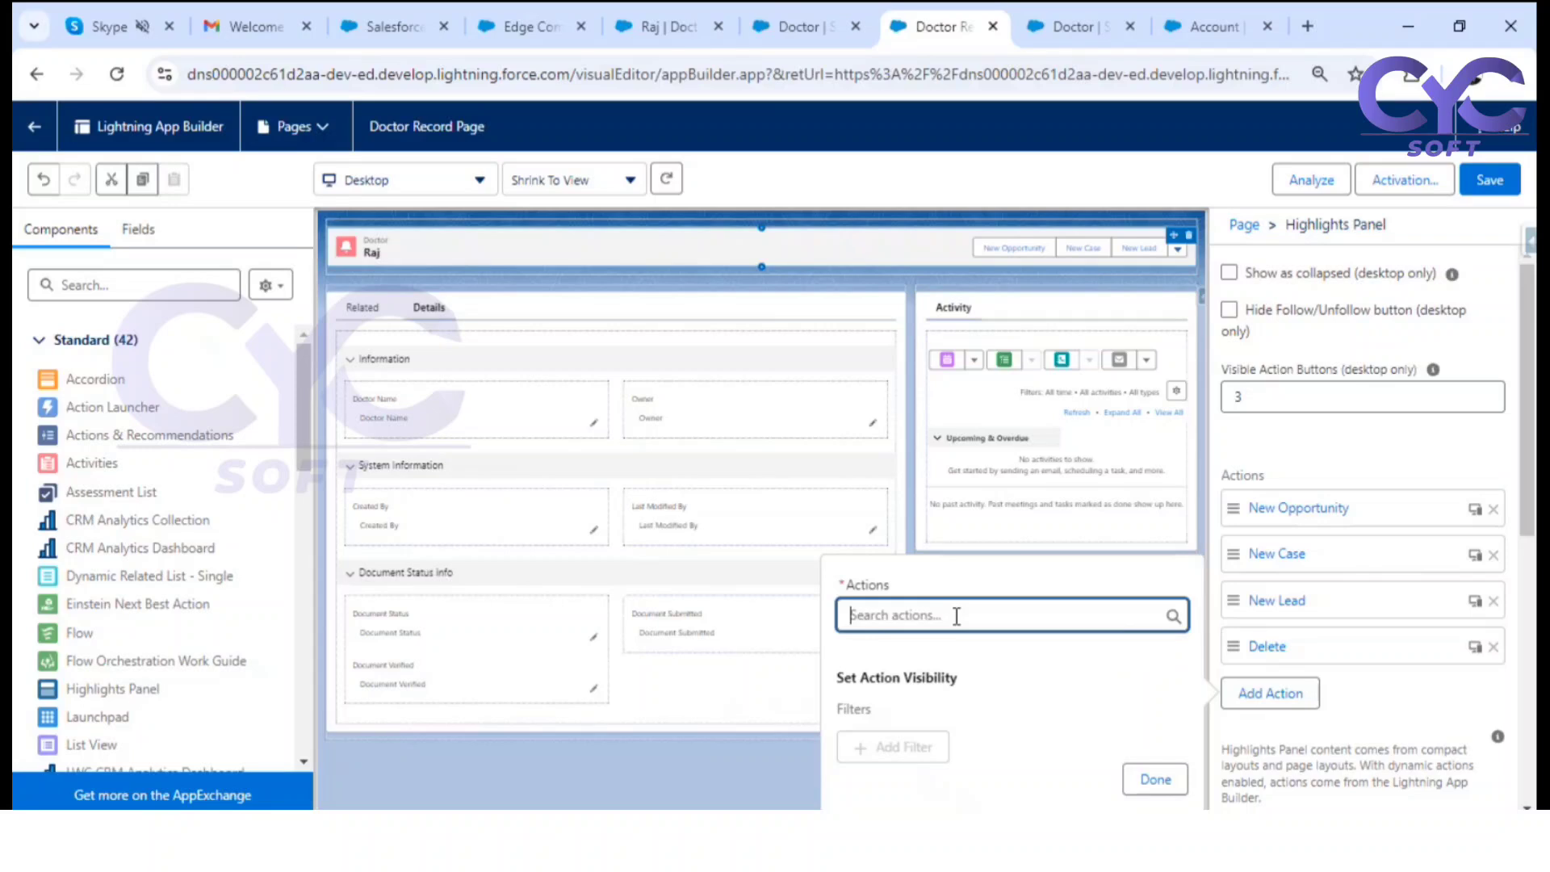
{"action": "type", "text": "re"}
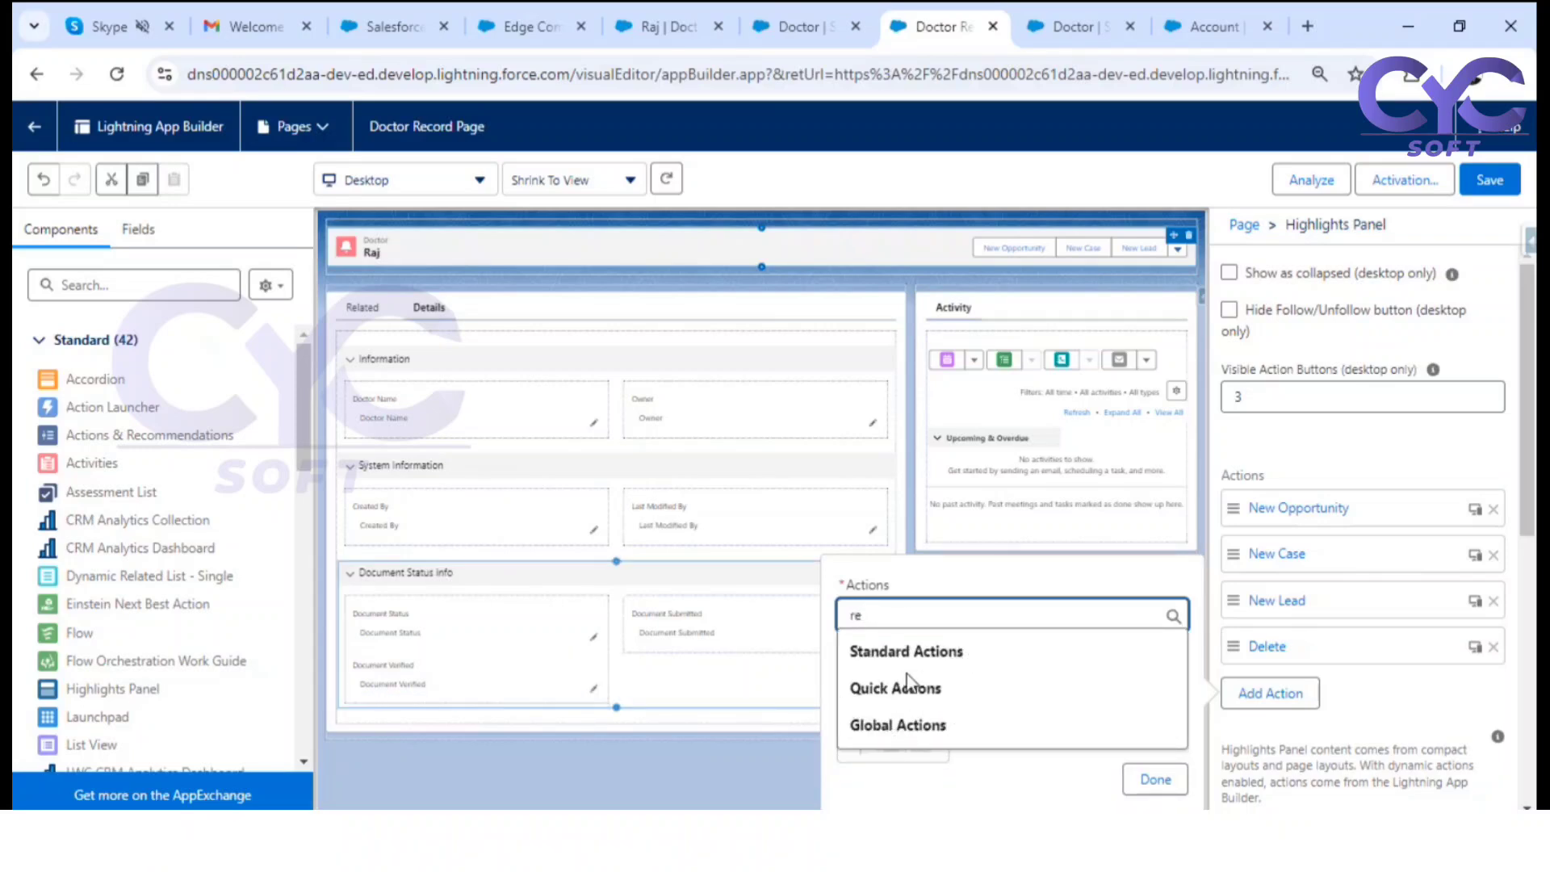
{"action": "left_click", "coordinate": [749, 777]}
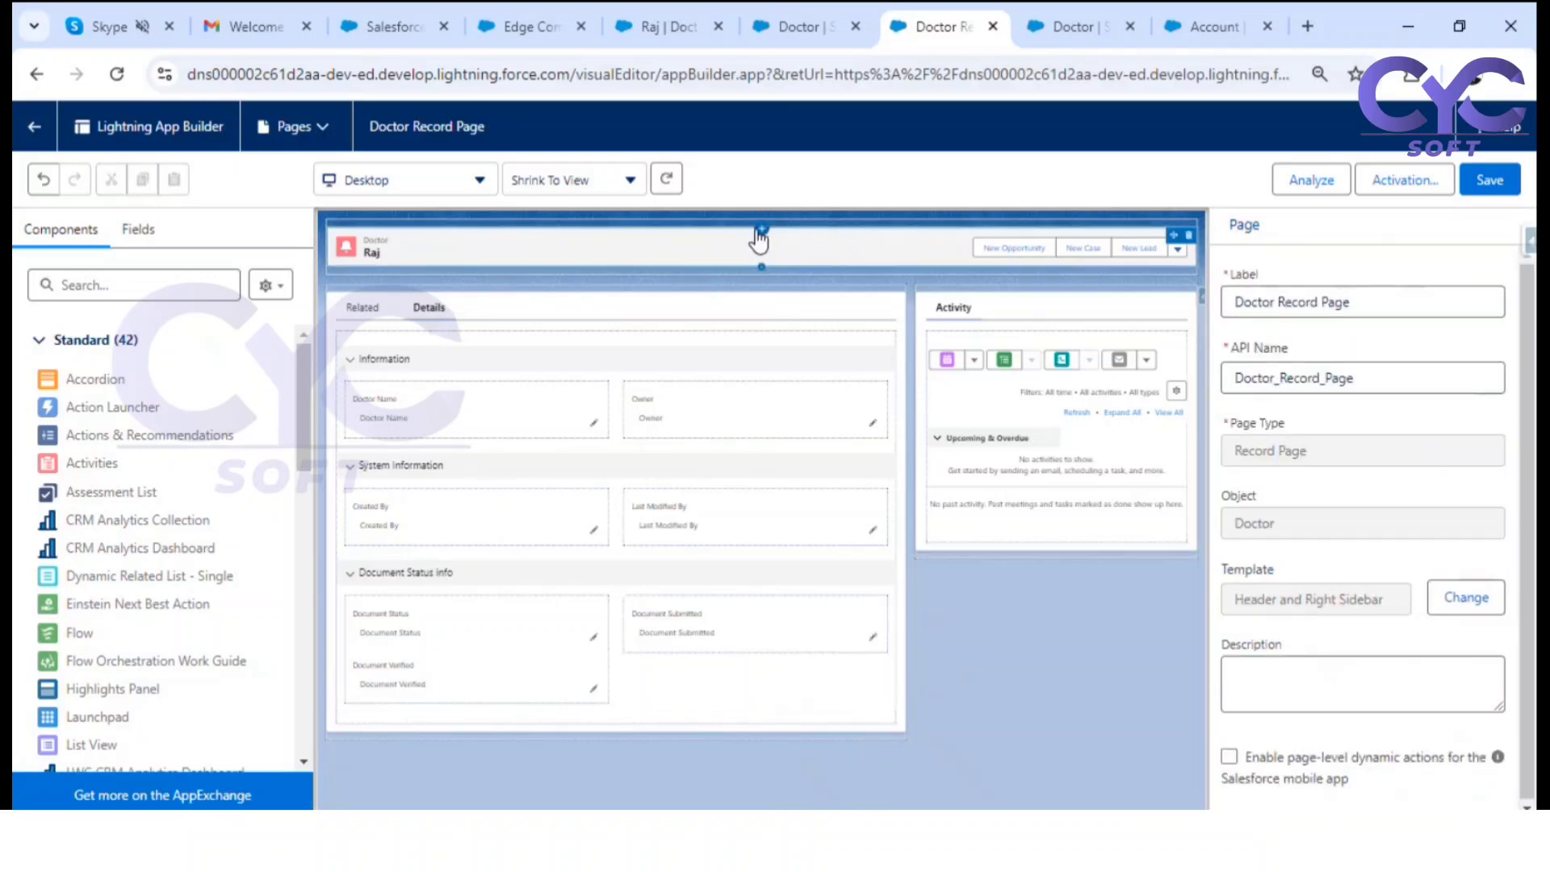
{"action": "left_click", "coordinate": [759, 239]}
{"action": "left_click", "coordinate": [1265, 698]}
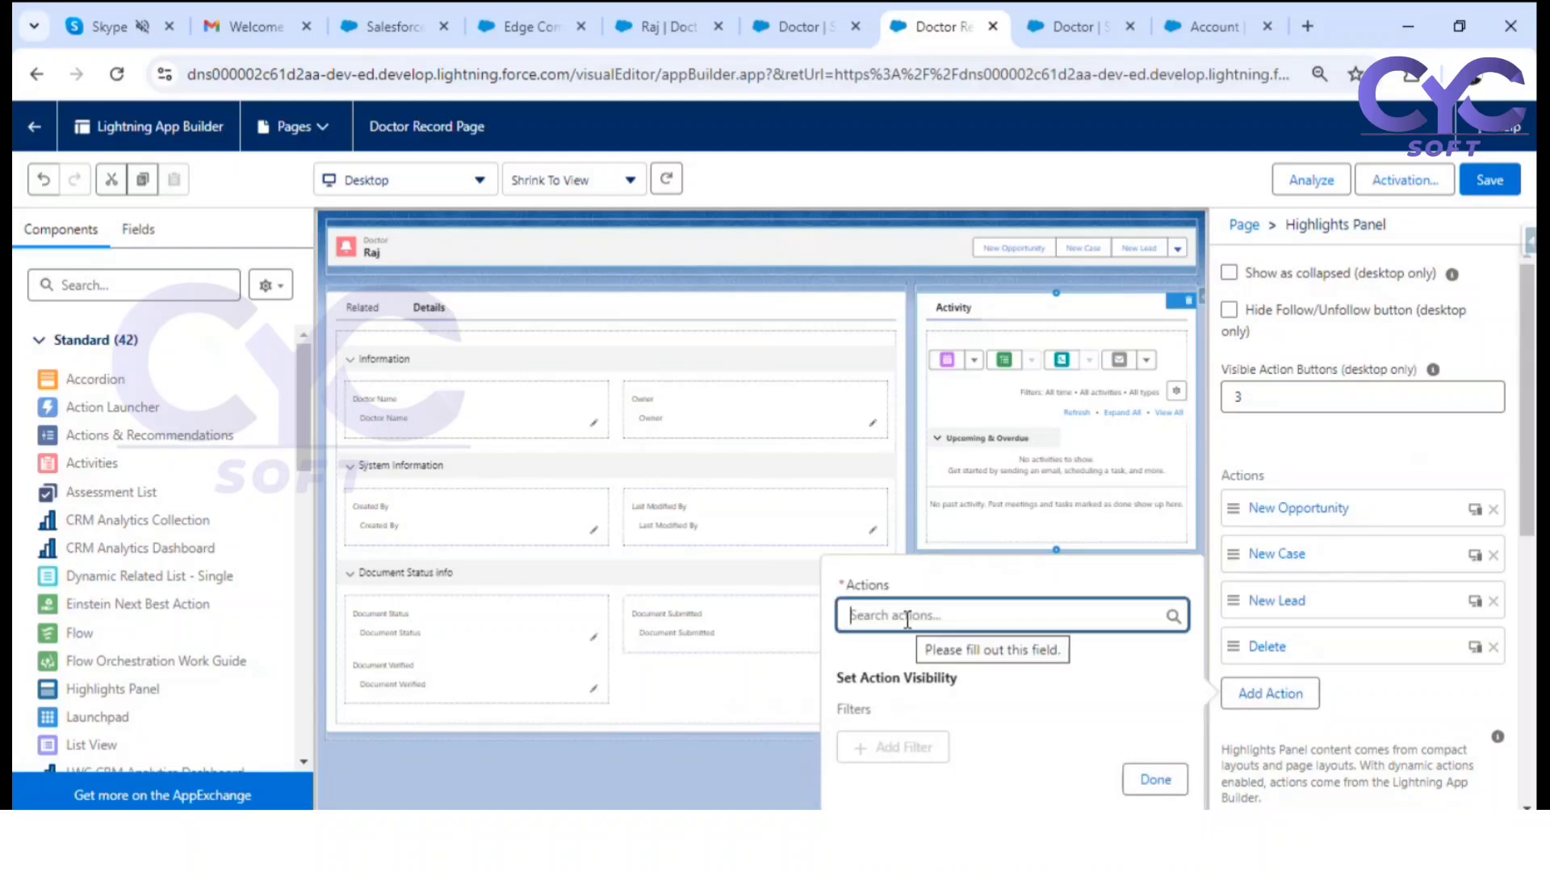
{"action": "type", "text": "re"}
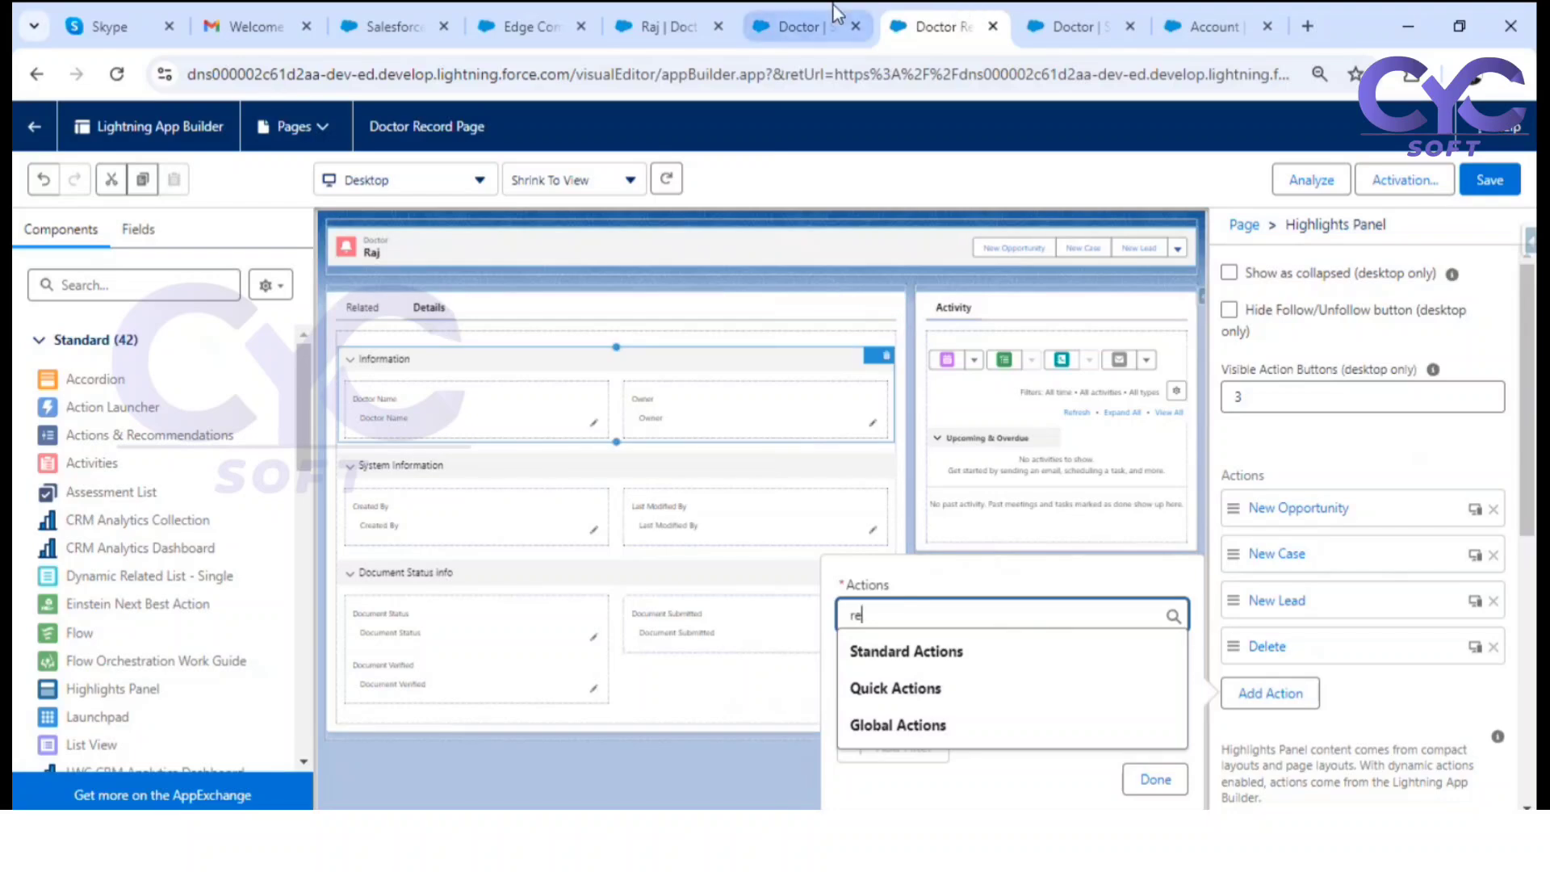
{"action": "left_click", "coordinate": [779, 25]}
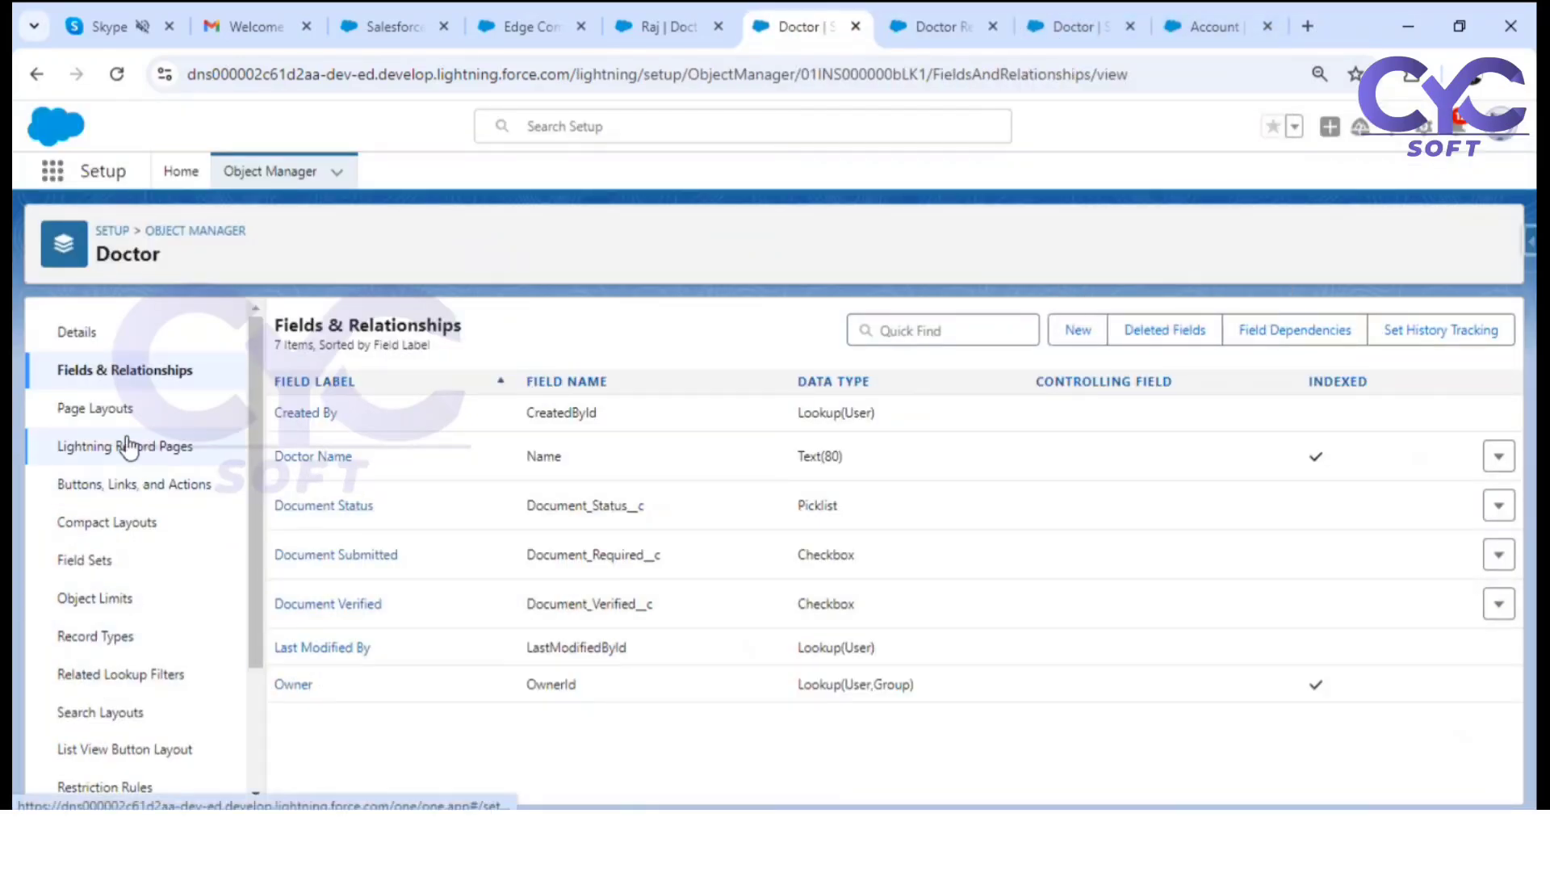
{"action": "left_click", "coordinate": [129, 494]}
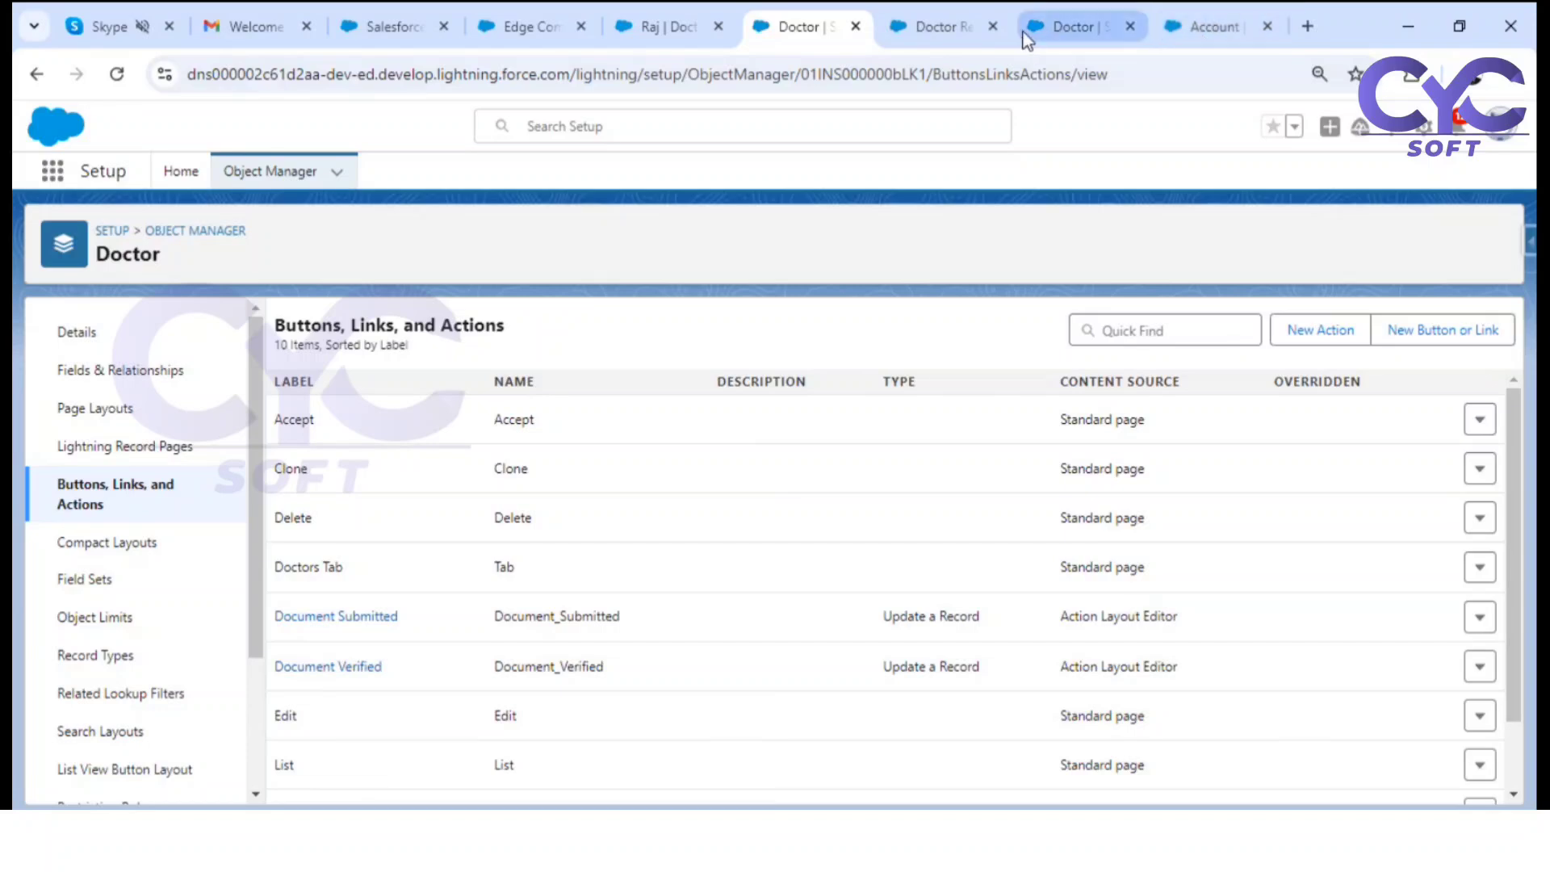
{"action": "left_click", "coordinate": [1063, 32]}
Step: Add the Document Submitted action to the Highlights Panel and move it to the top
{"action": "left_click", "coordinate": [951, 13]}
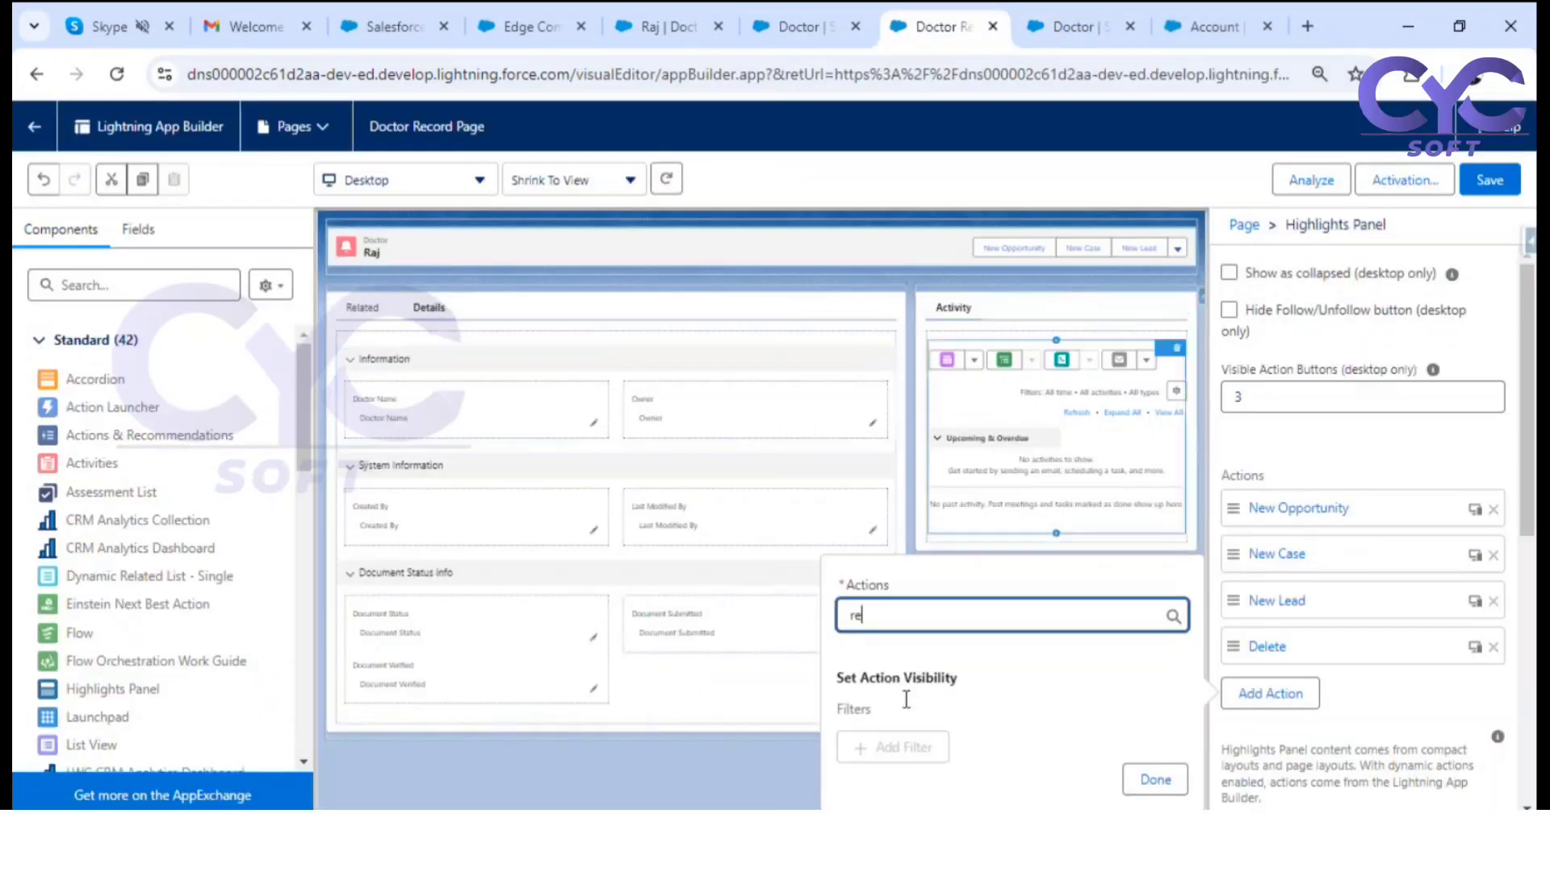
{"action": "key", "text": "BackSpace"}
{"action": "key", "text": "BackSpace"}
{"action": "type", "text": "docu"}
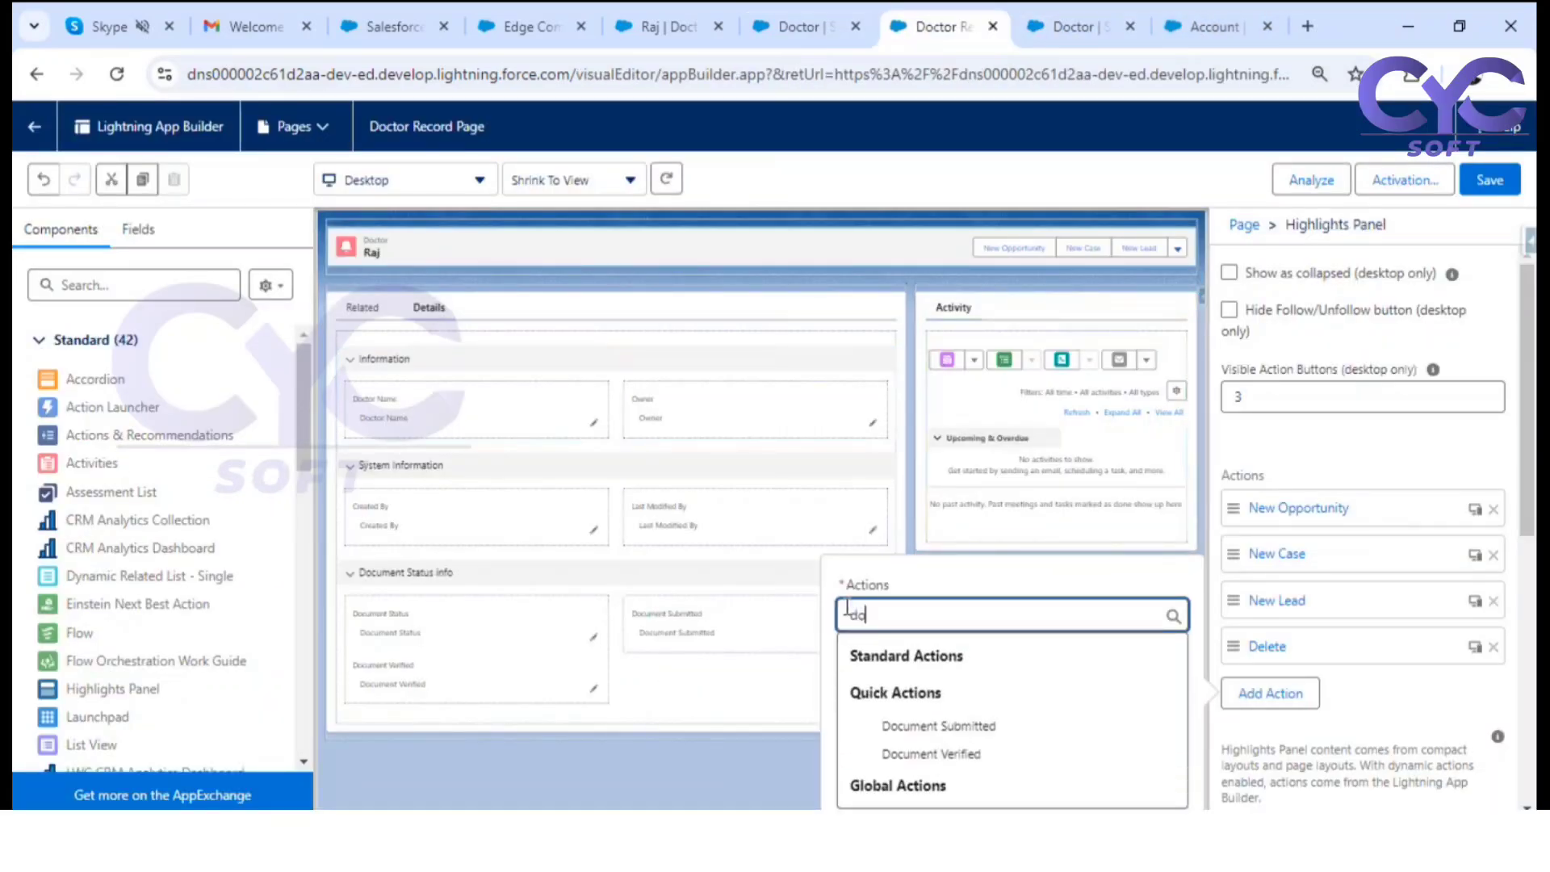
{"action": "left_click", "coordinate": [966, 726]}
{"action": "left_click", "coordinate": [1152, 783]}
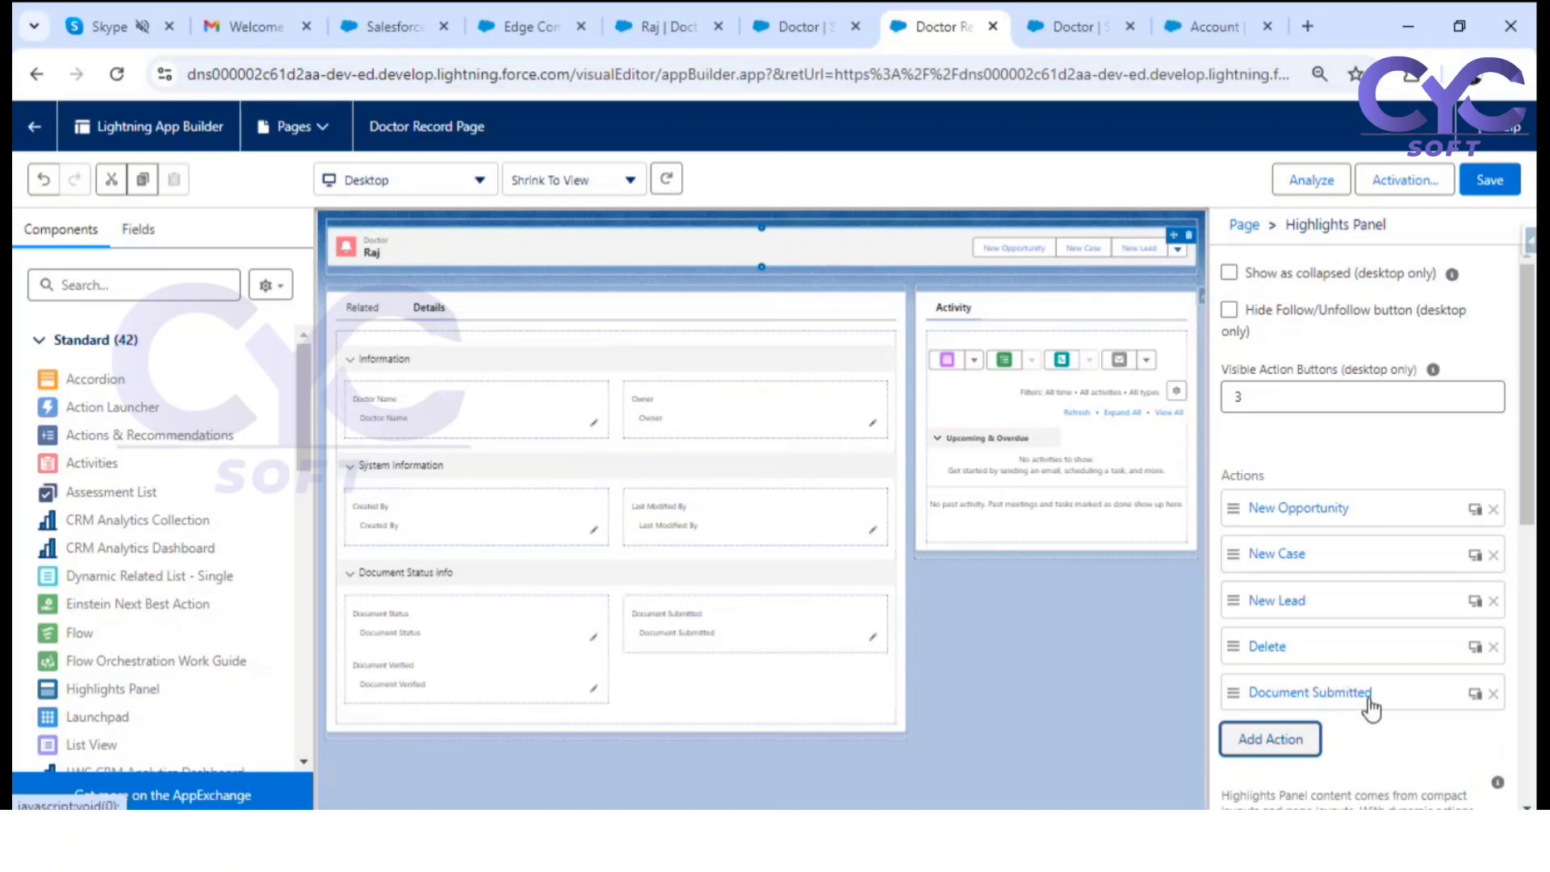
{"action": "left_click_drag", "start_coordinate": [1356, 699], "coordinate": [1346, 507]}
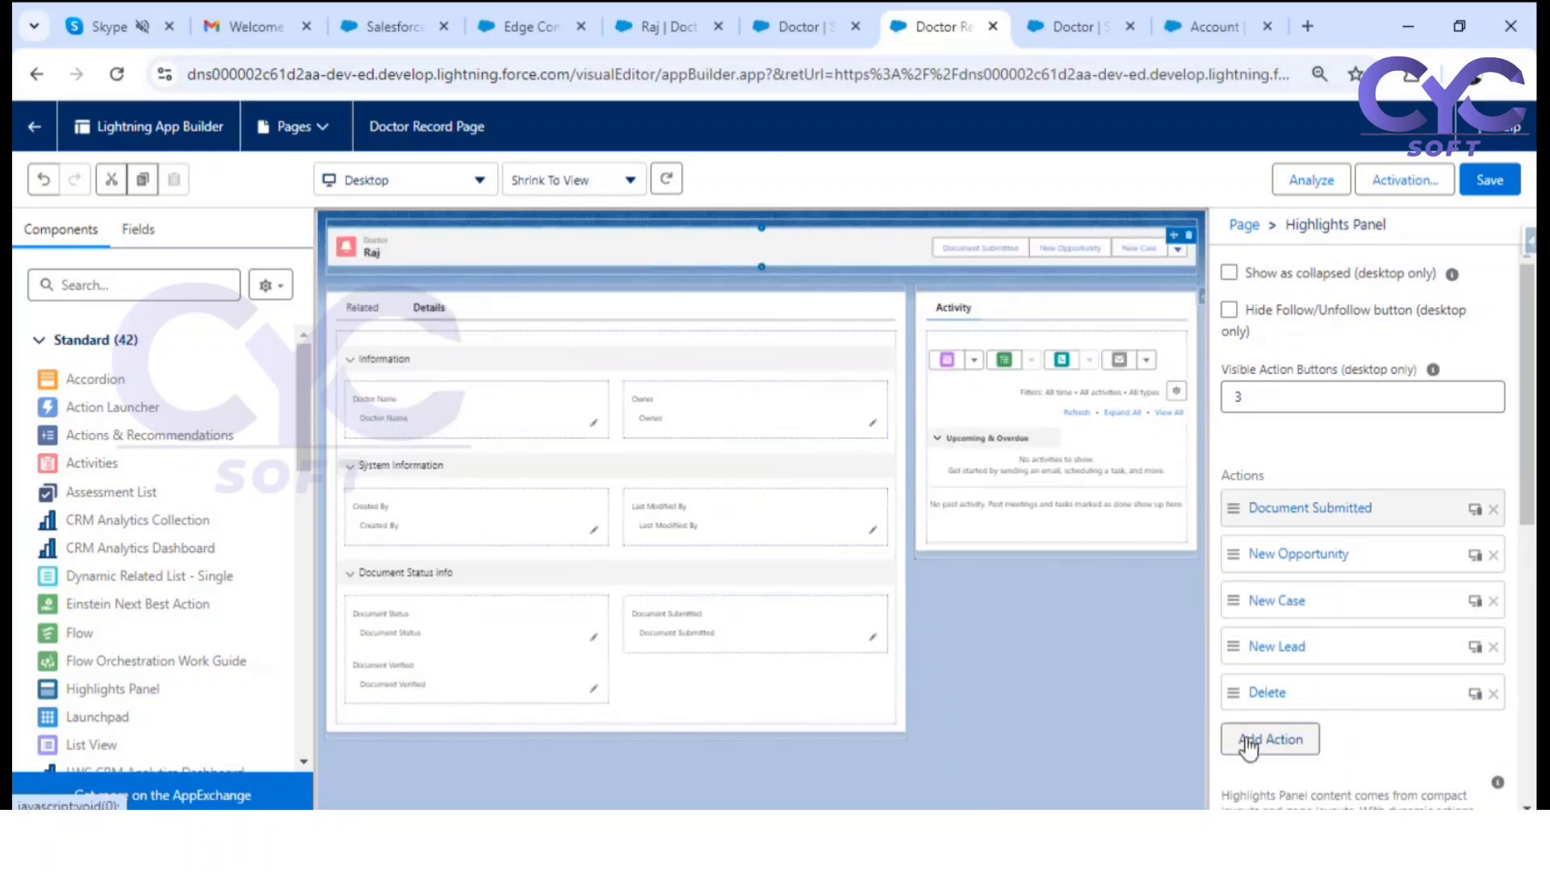
Step: Add Document Verified right below Document Submitted and save the Doctor Record Page
{"action": "left_click", "coordinate": [1239, 740]}
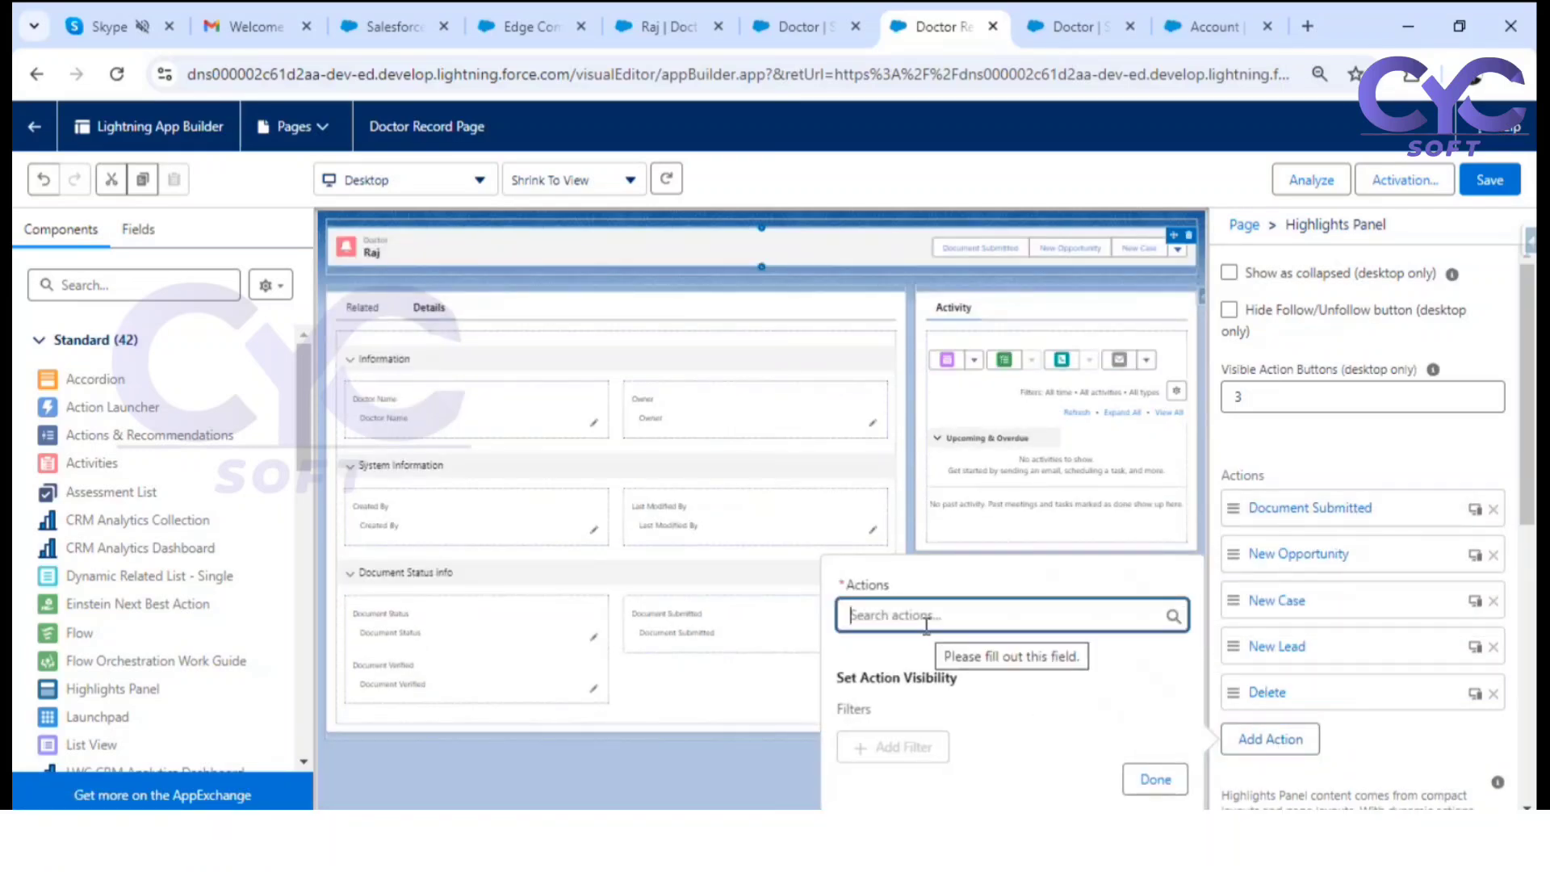
{"action": "type", "text": "doc"}
{"action": "left_click", "coordinate": [929, 725]}
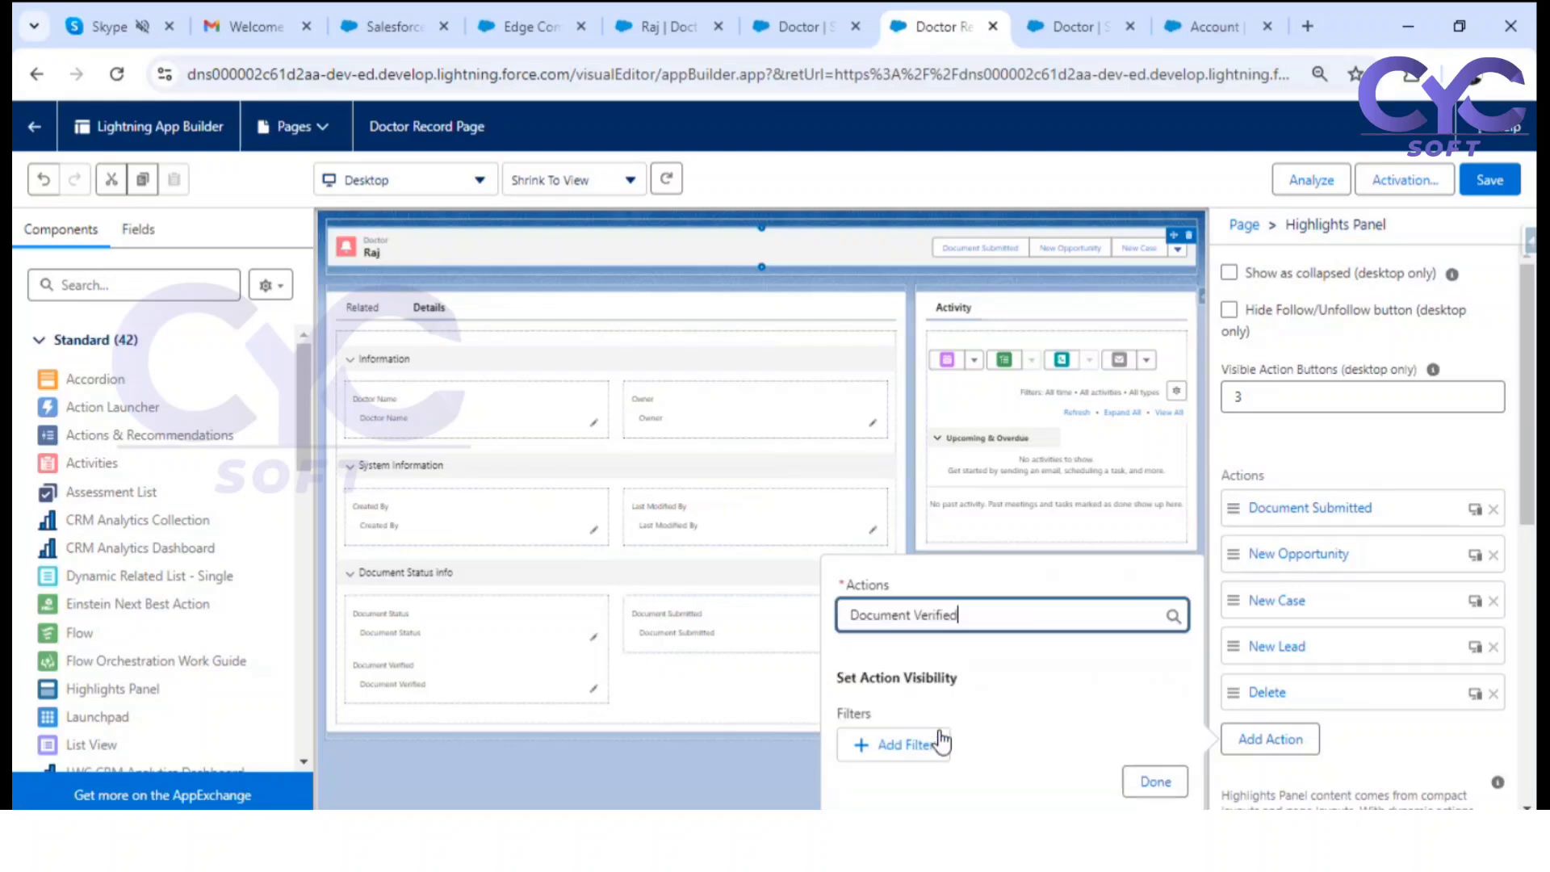
{"action": "left_click", "coordinate": [1154, 784]}
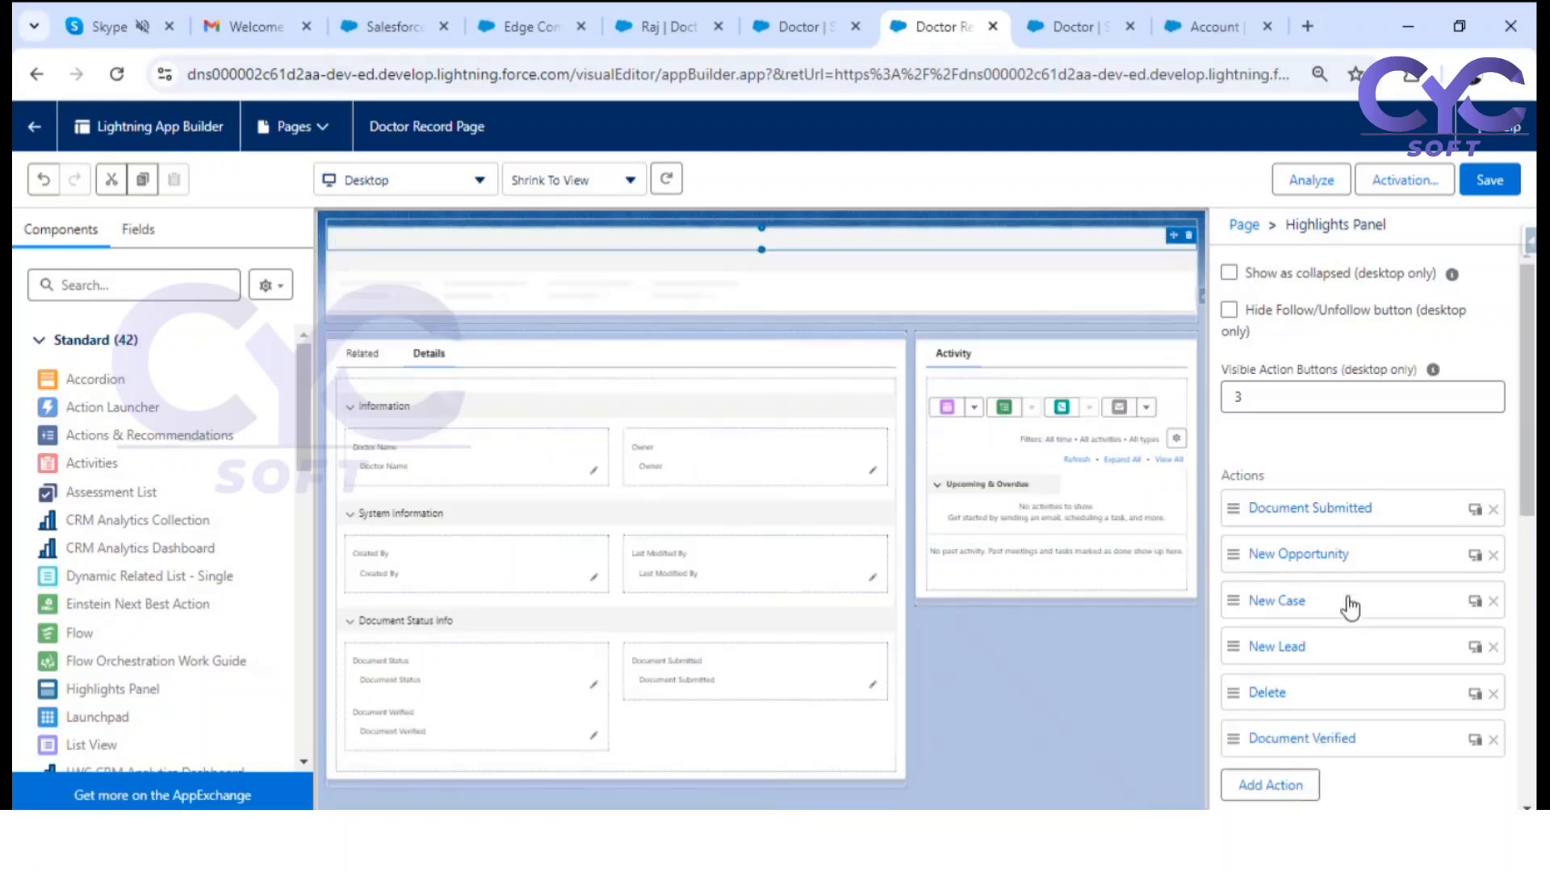
{"action": "left_click_drag", "start_coordinate": [1317, 736], "coordinate": [1316, 564]}
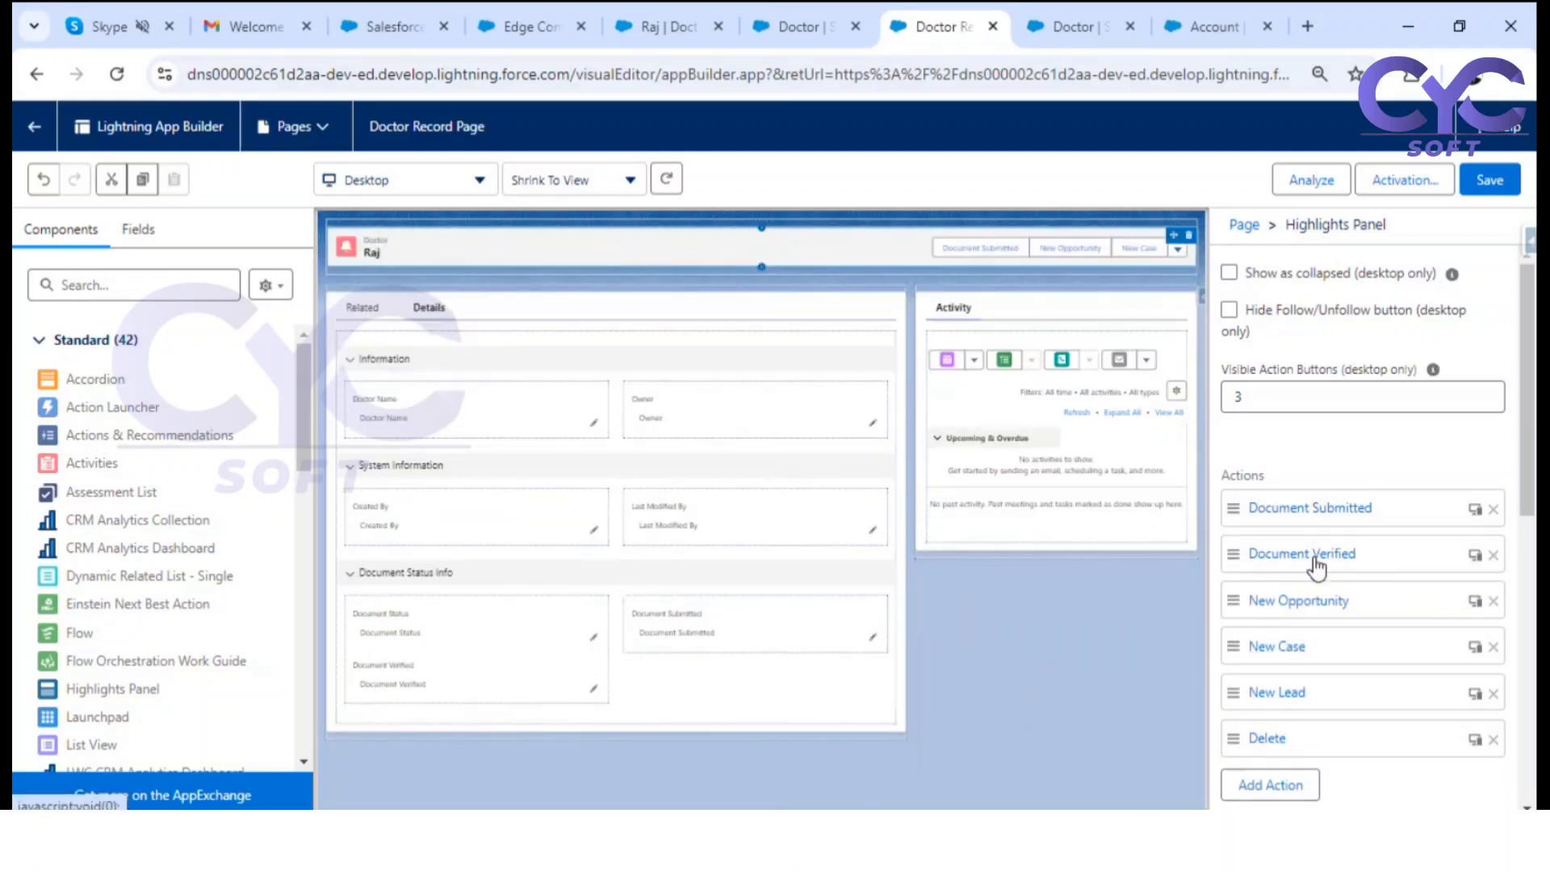
{"action": "left_click", "coordinate": [1490, 182]}
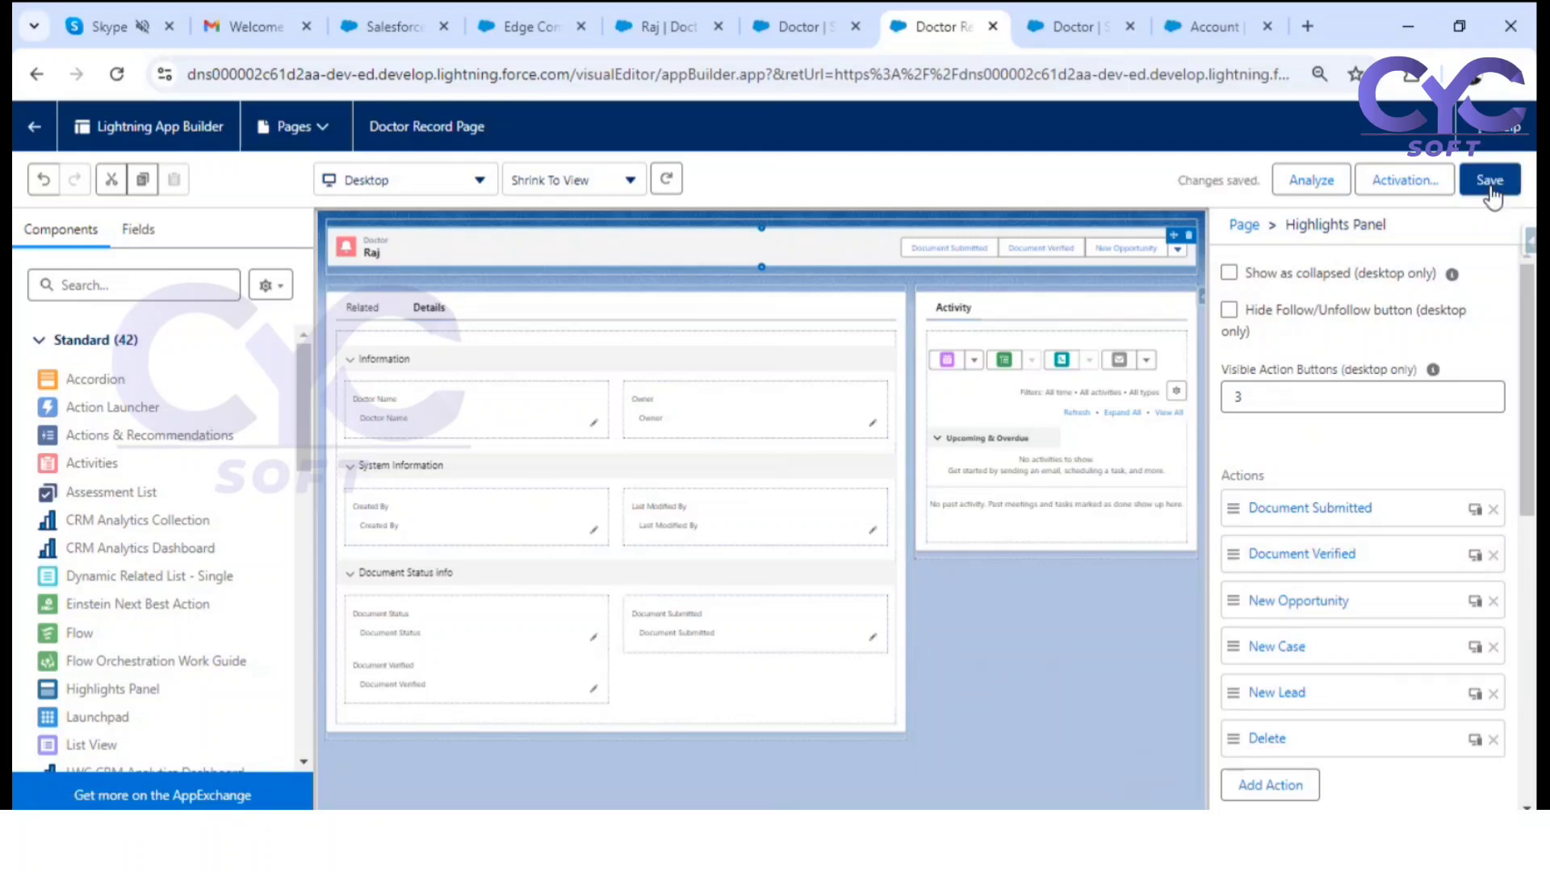
Step: Search 'doc' in the App Launcher and open the Doctors list
{"action": "left_click", "coordinate": [826, 34]}
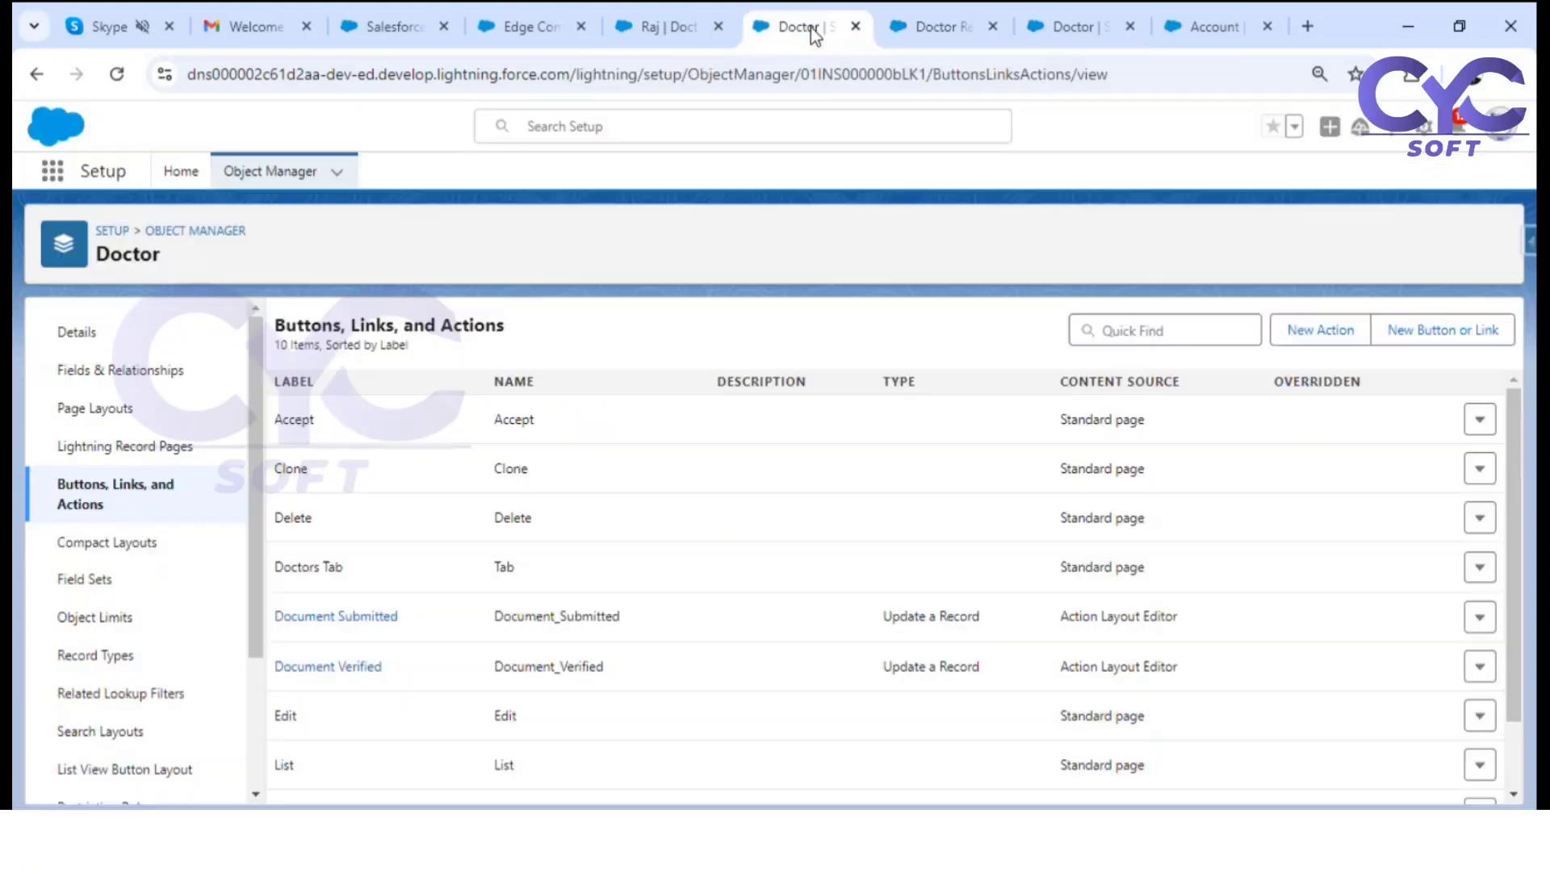
{"action": "left_click", "coordinate": [1082, 26]}
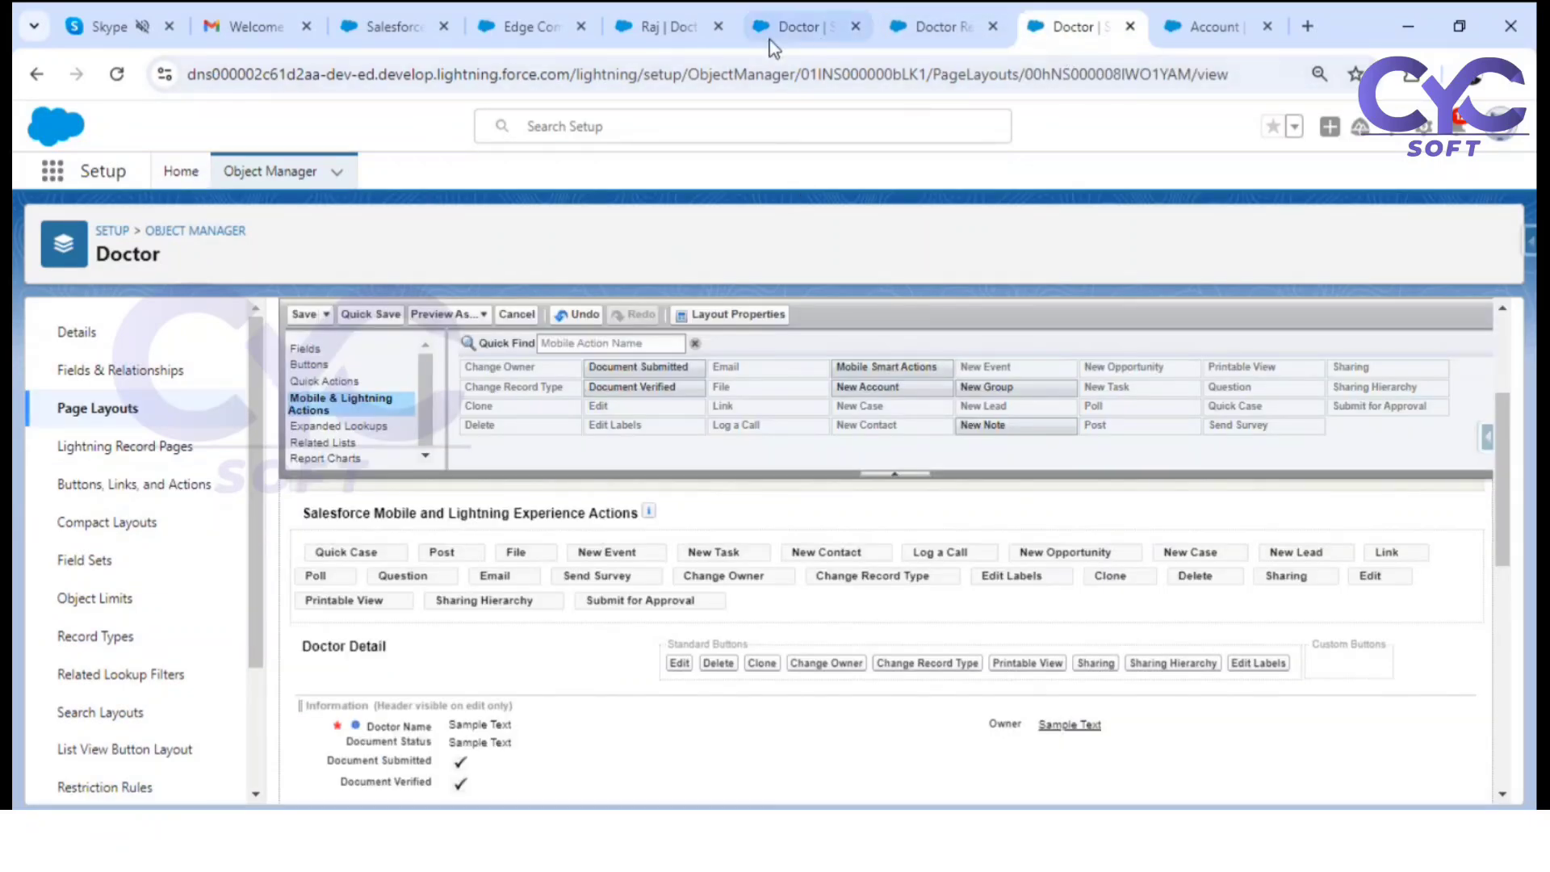
{"action": "left_click", "coordinate": [791, 29]}
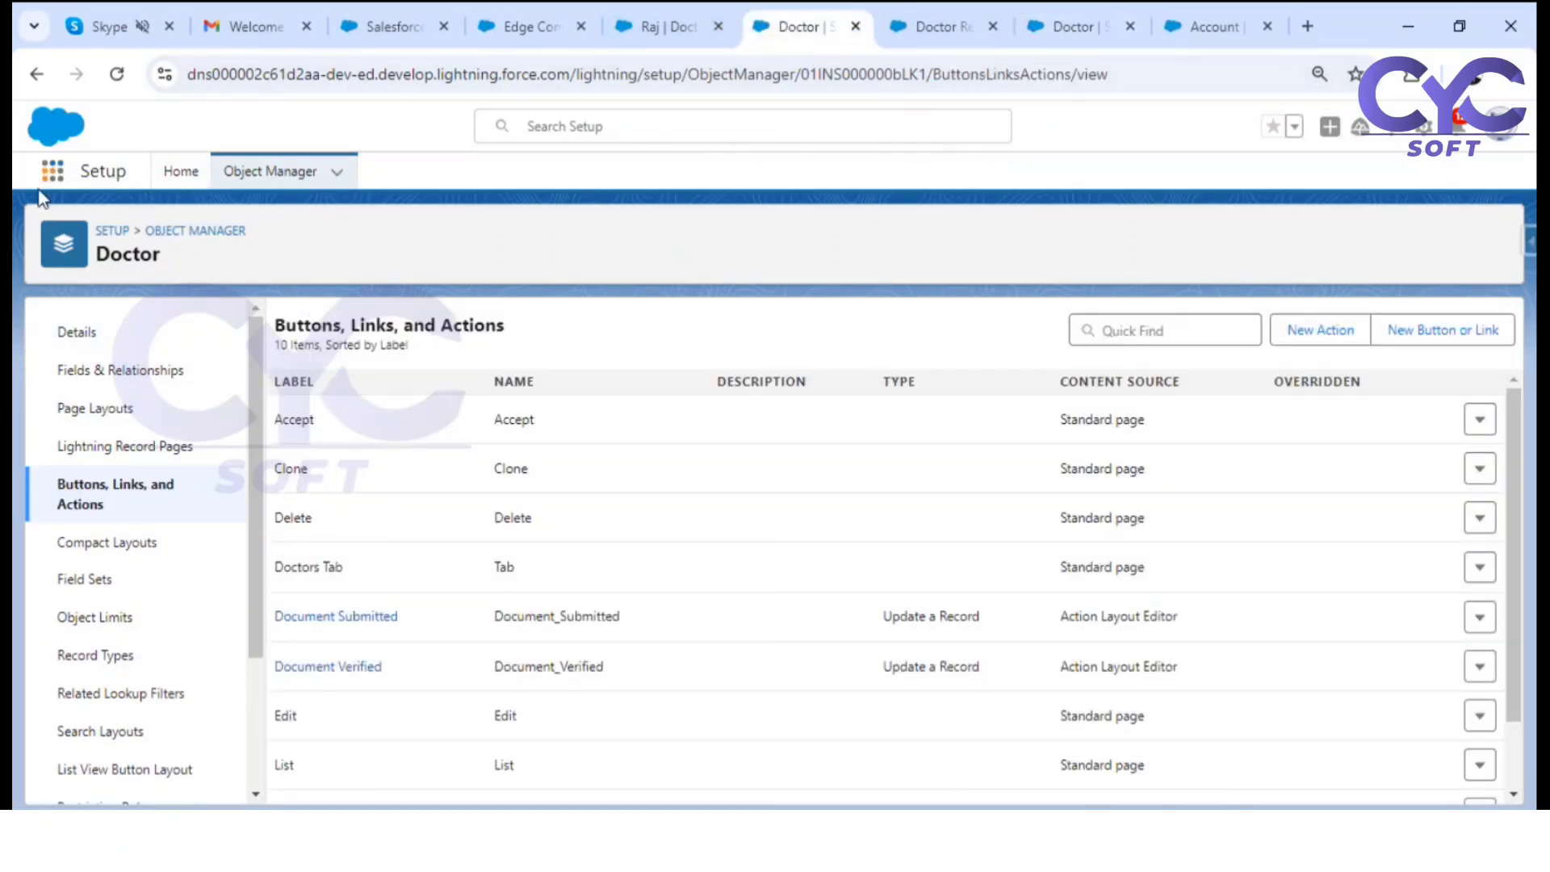
{"action": "left_click", "coordinate": [53, 170]}
{"action": "type", "text": "d"}
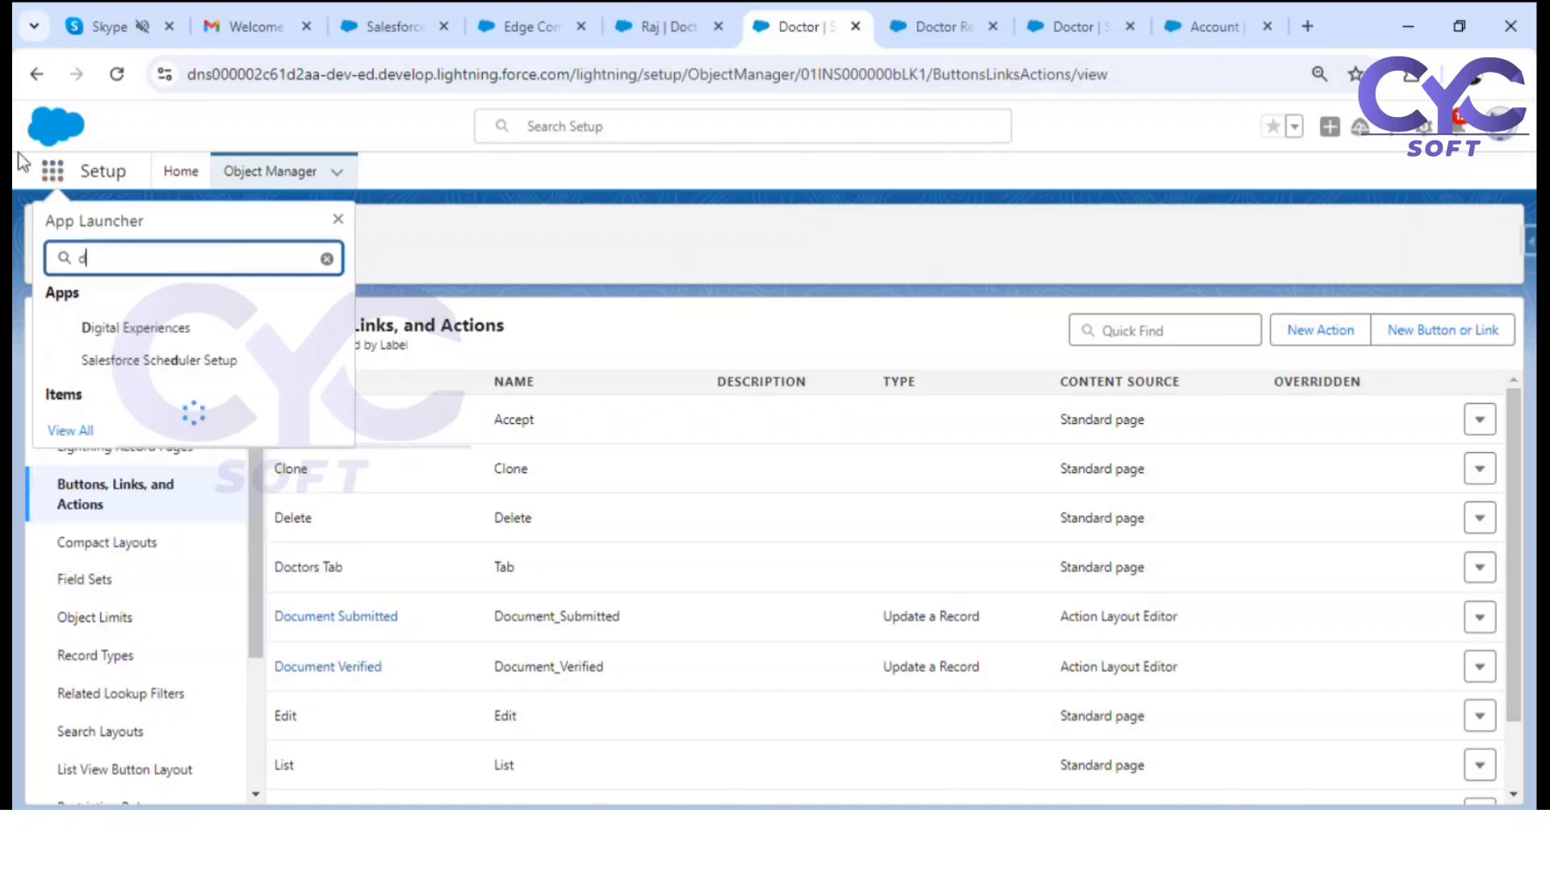
{"action": "type", "text": "oc"}
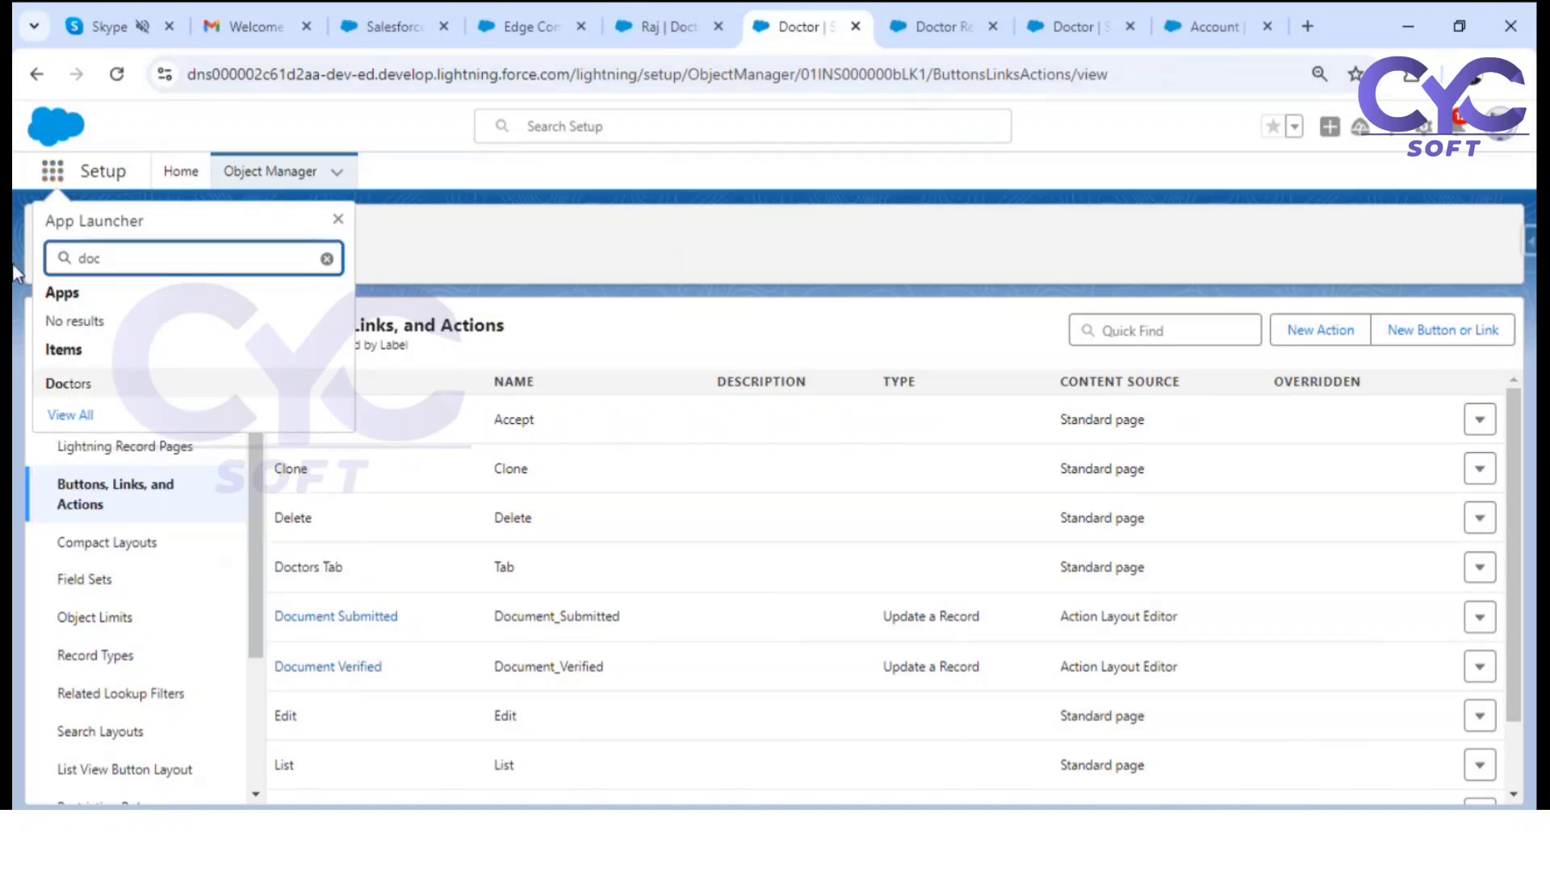
{"action": "left_click", "coordinate": [68, 384]}
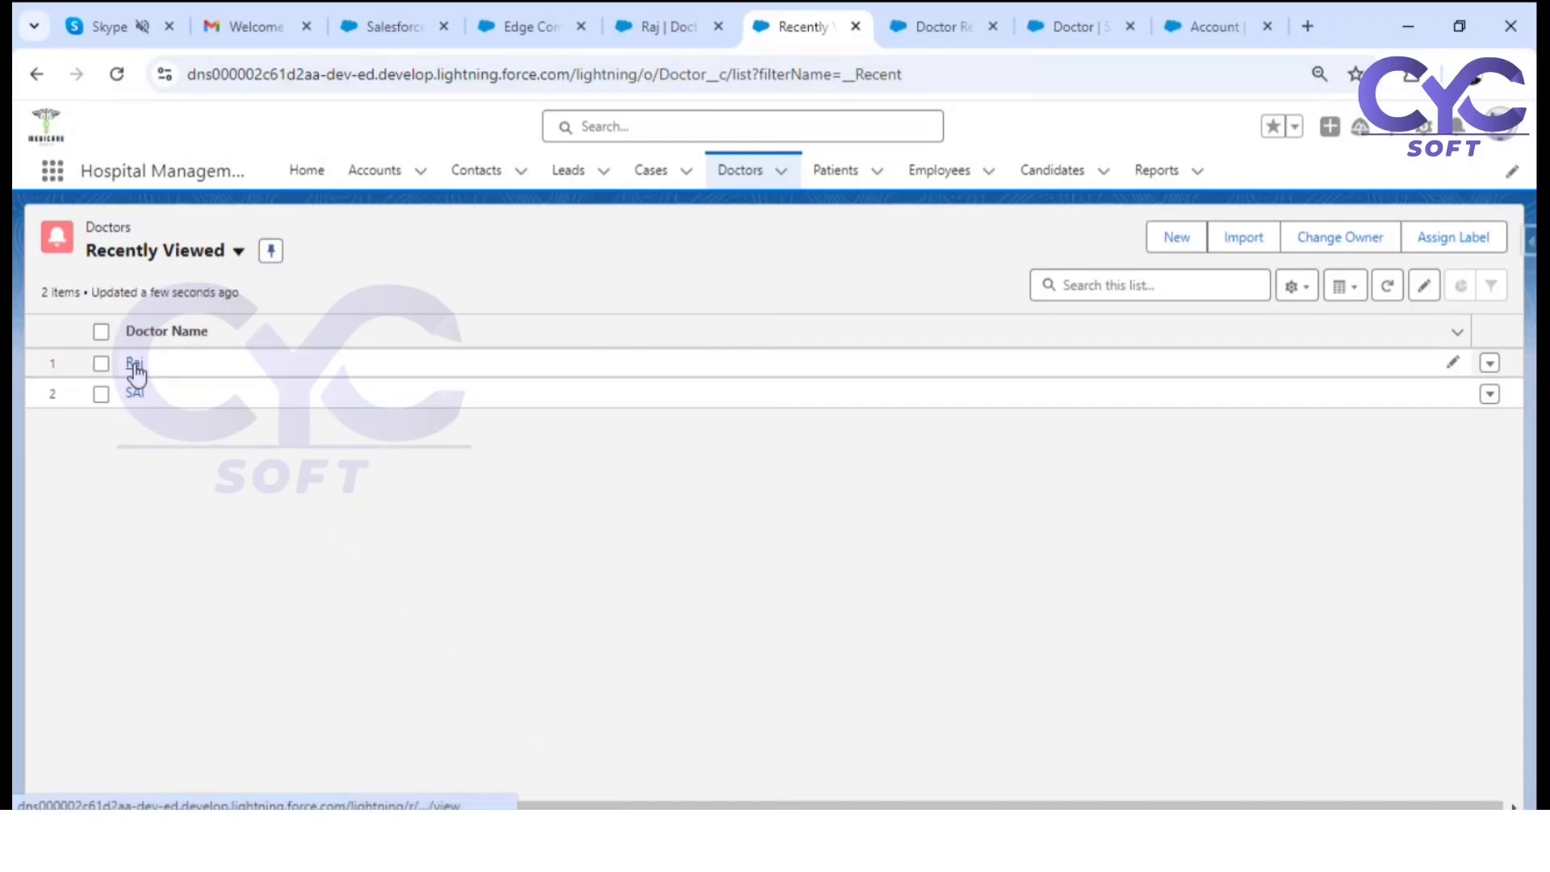
Step: Open the first doctor record, change its Document Status to Pending and save
{"action": "left_click", "coordinate": [134, 364]}
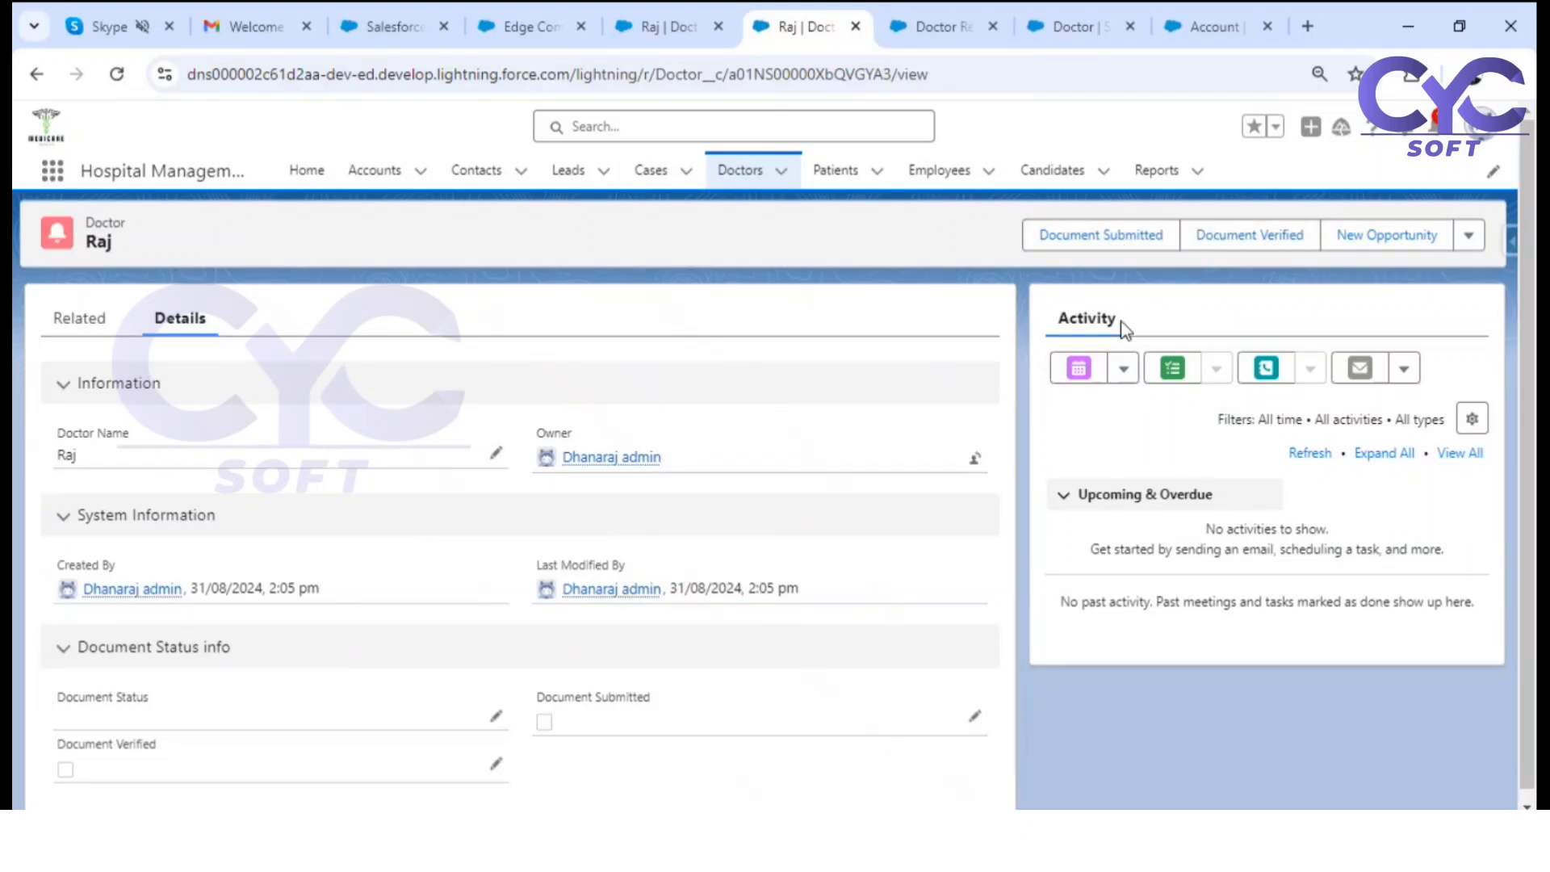
{"action": "scroll", "coordinate": [473, 609], "scroll_direction": "down", "scroll_amount": 1}
{"action": "left_click", "coordinate": [496, 706]}
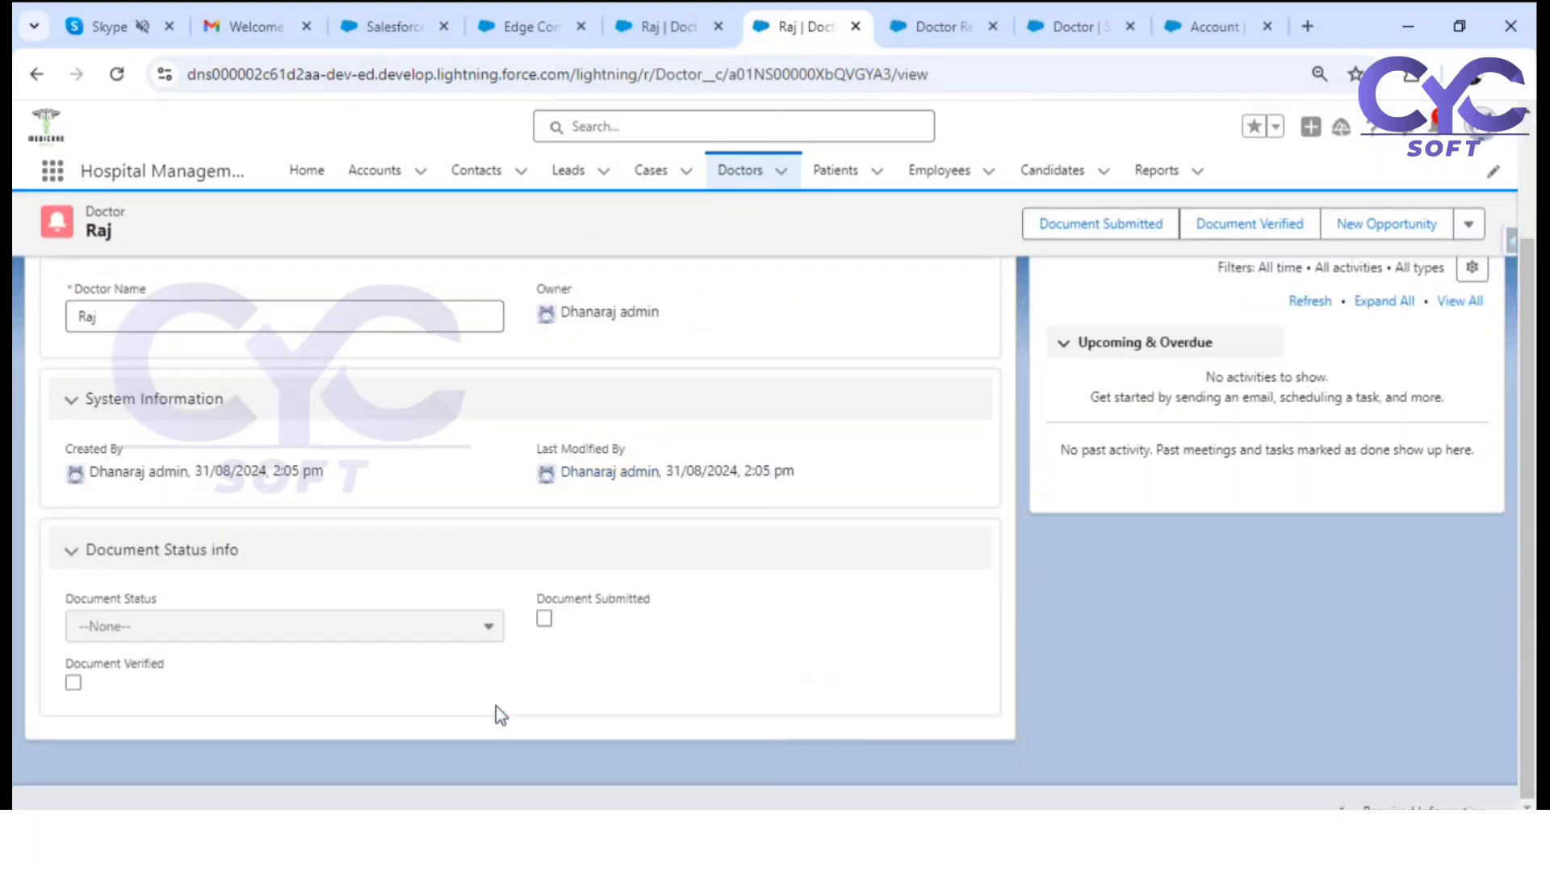
{"action": "left_click", "coordinate": [401, 632]}
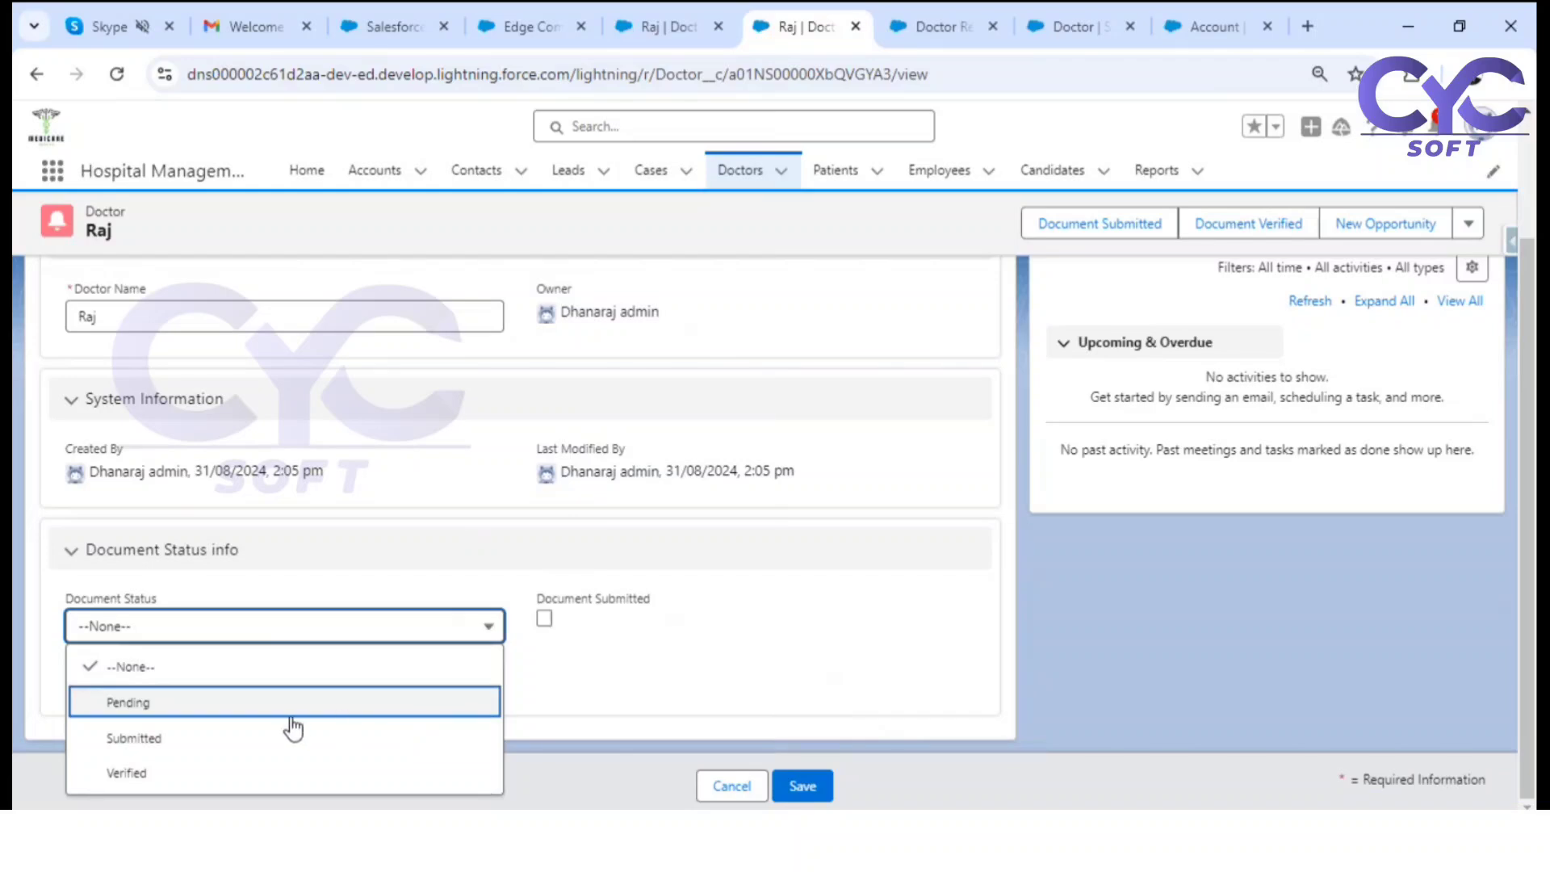
{"action": "left_click", "coordinate": [292, 716]}
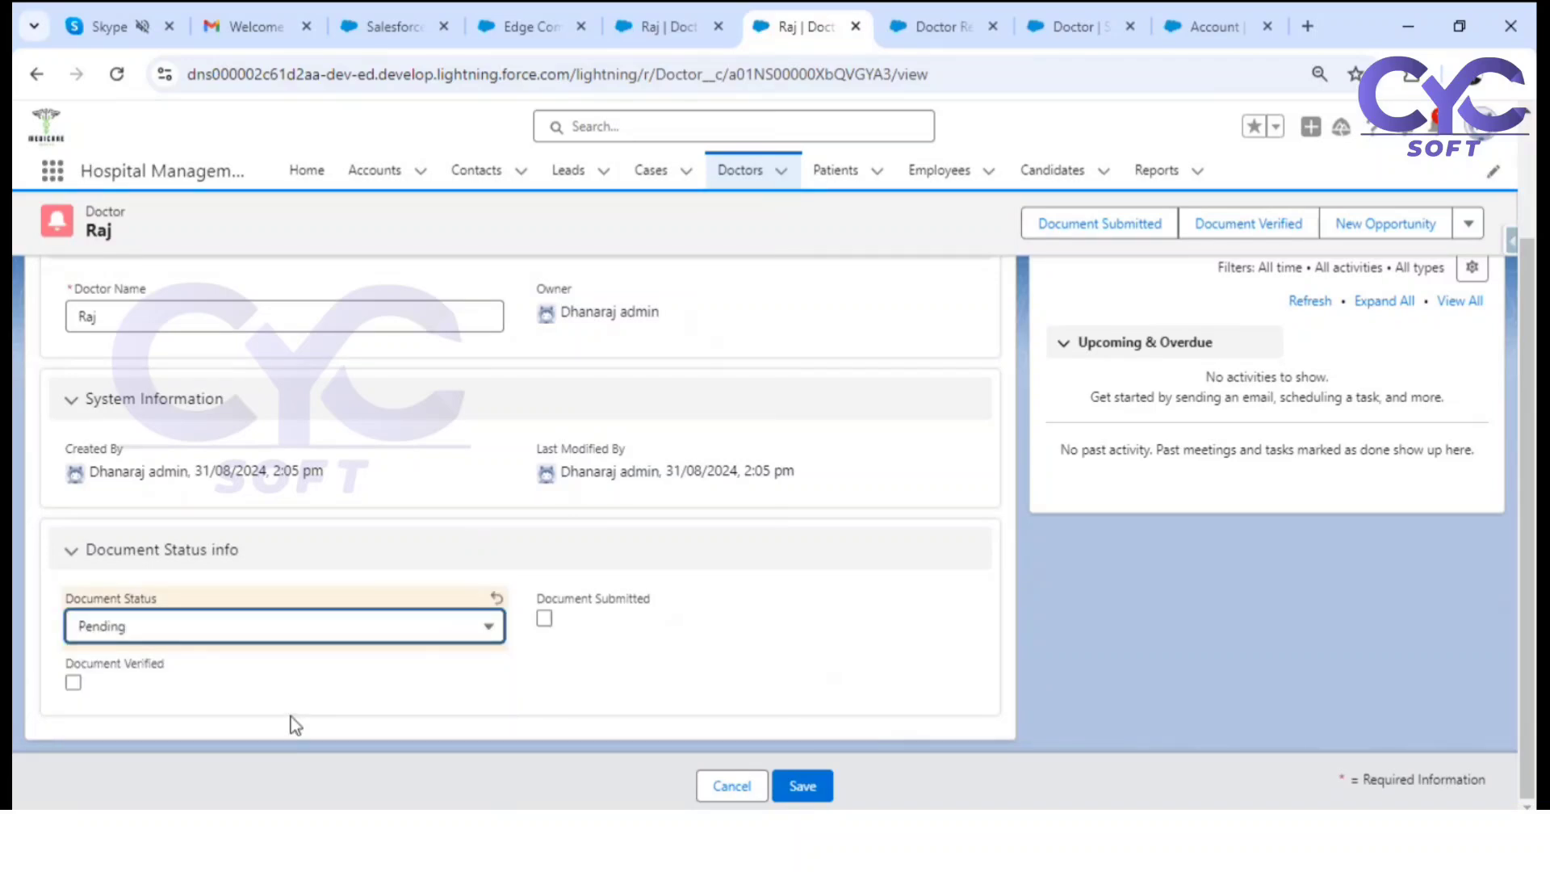
{"action": "scroll", "coordinate": [860, 628], "scroll_direction": "up", "scroll_amount": 2}
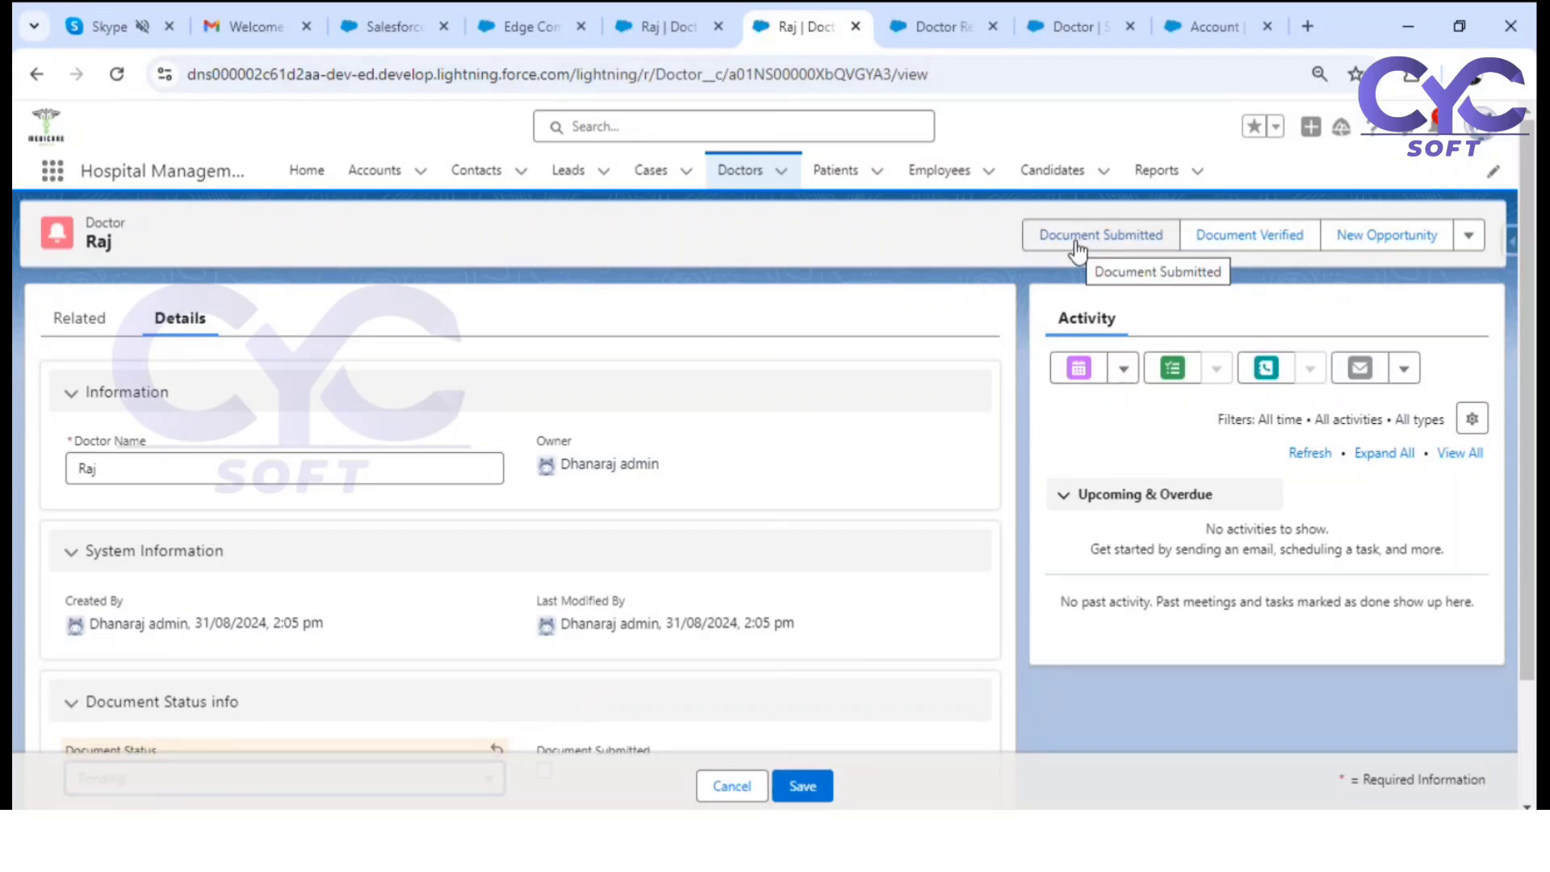
{"action": "left_click", "coordinate": [805, 785]}
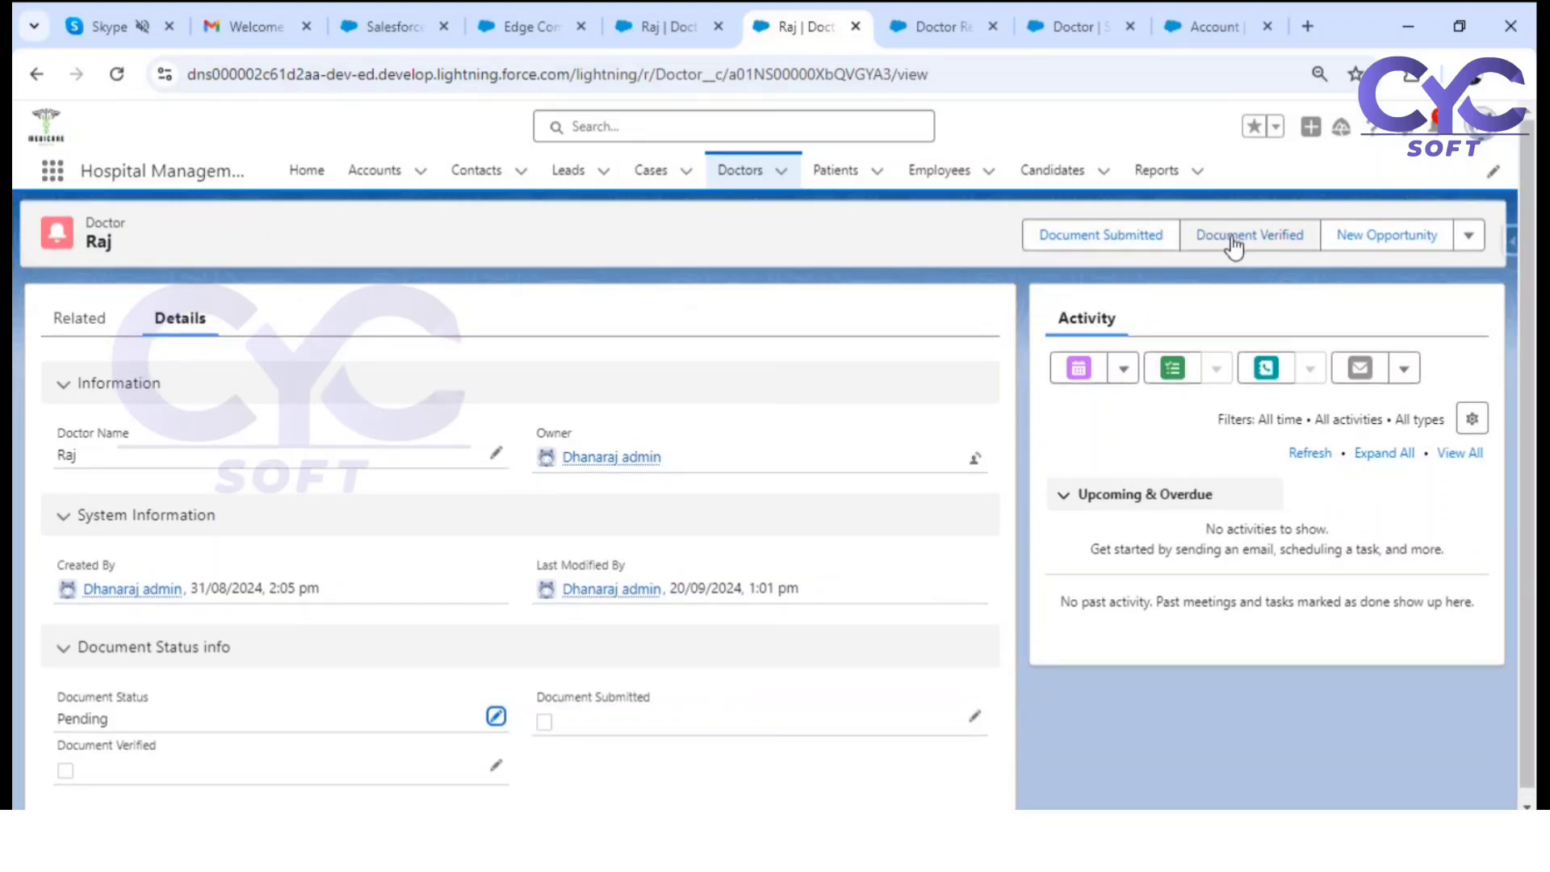
{"action": "left_click", "coordinate": [1107, 235]}
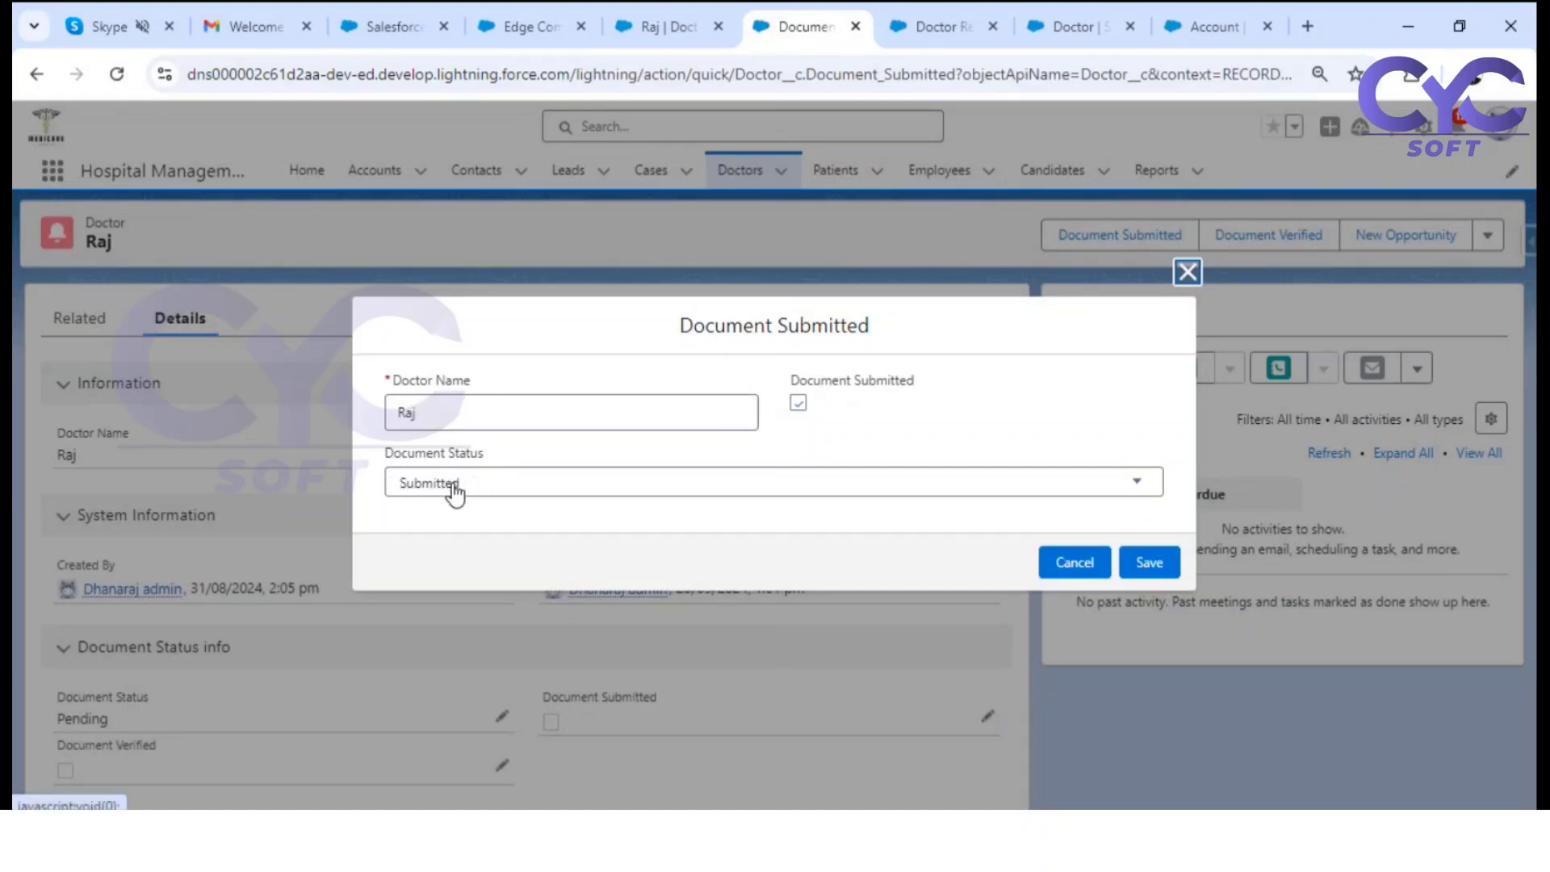
Step: Tick Document Submitted in the action form and save the submission
{"action": "left_click", "coordinate": [796, 402]}
{"action": "left_click", "coordinate": [1158, 559]}
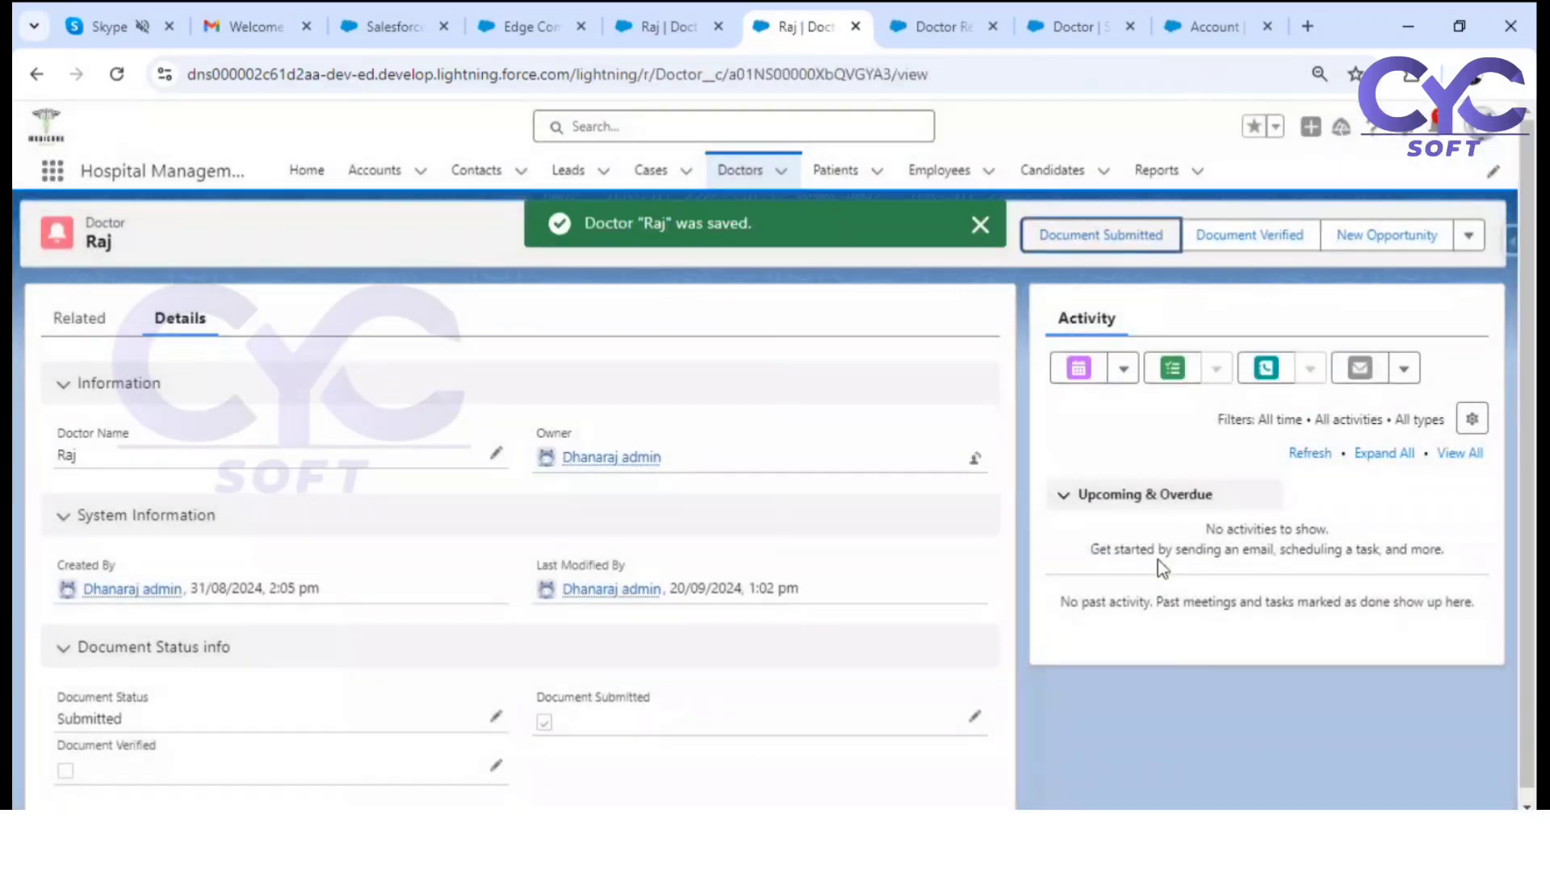
{"action": "scroll", "coordinate": [878, 544], "scroll_direction": "down", "scroll_amount": 2}
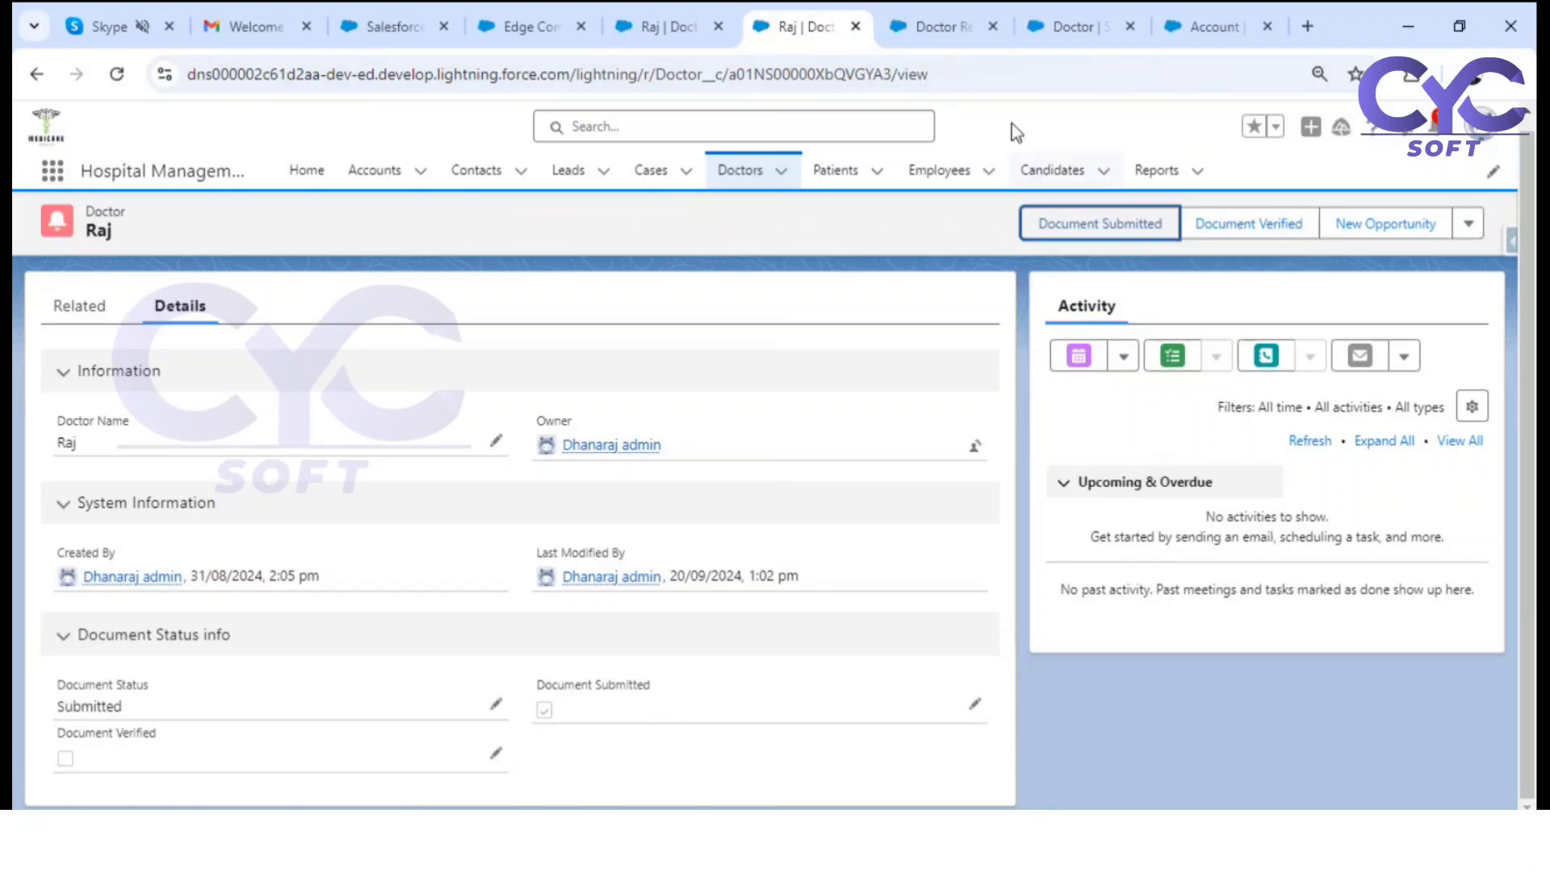
Step: Add a visibility filter to the Document Submitted action: Document Status equals Pending
{"action": "left_click", "coordinate": [924, 35]}
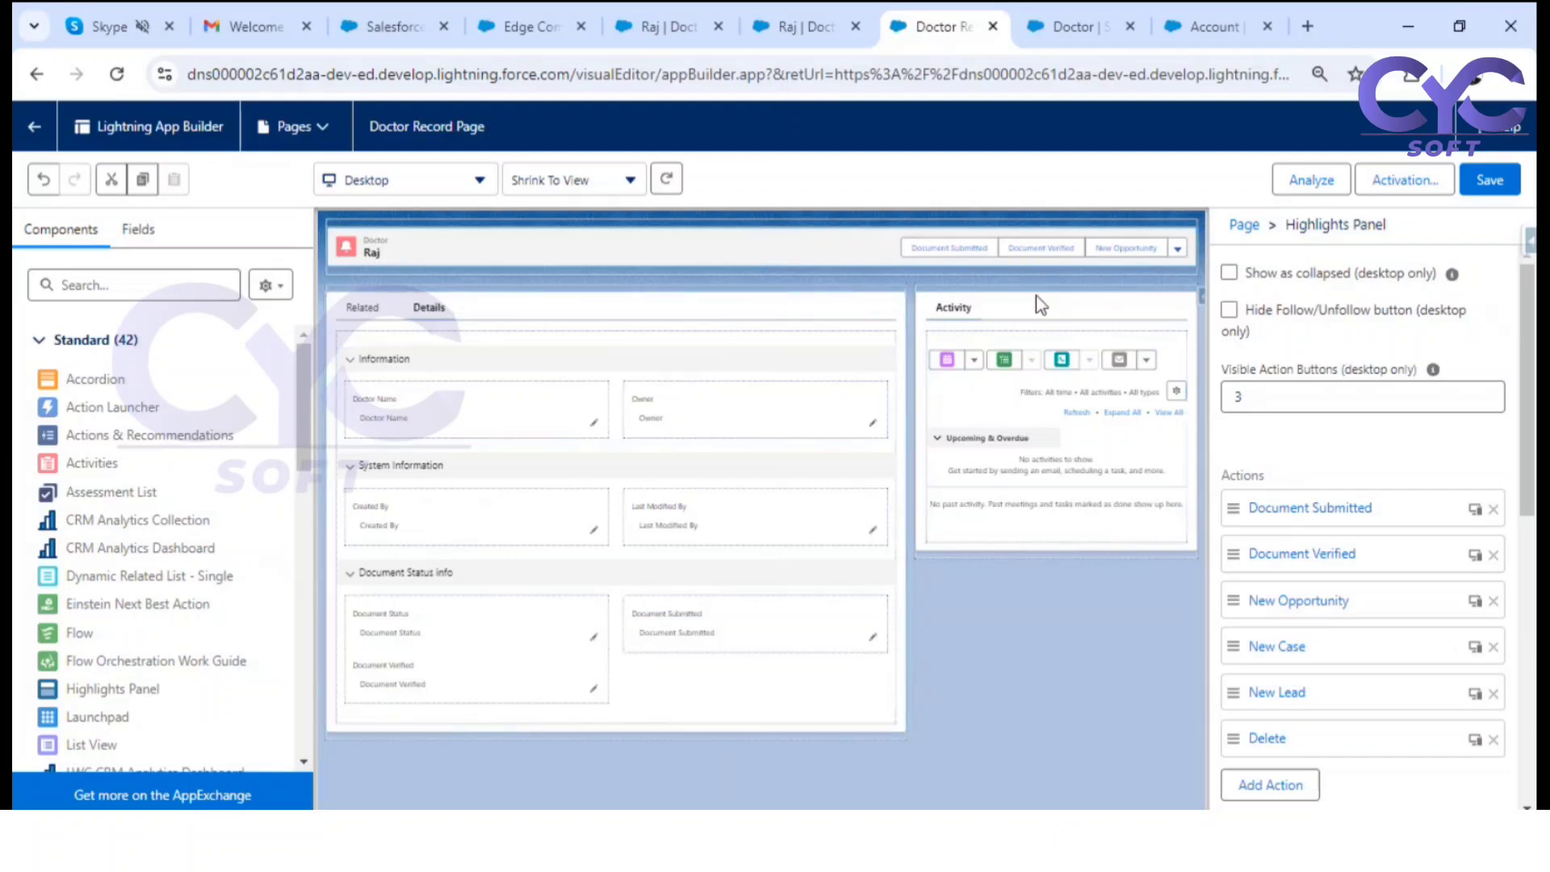
{"action": "left_click", "coordinate": [1325, 508]}
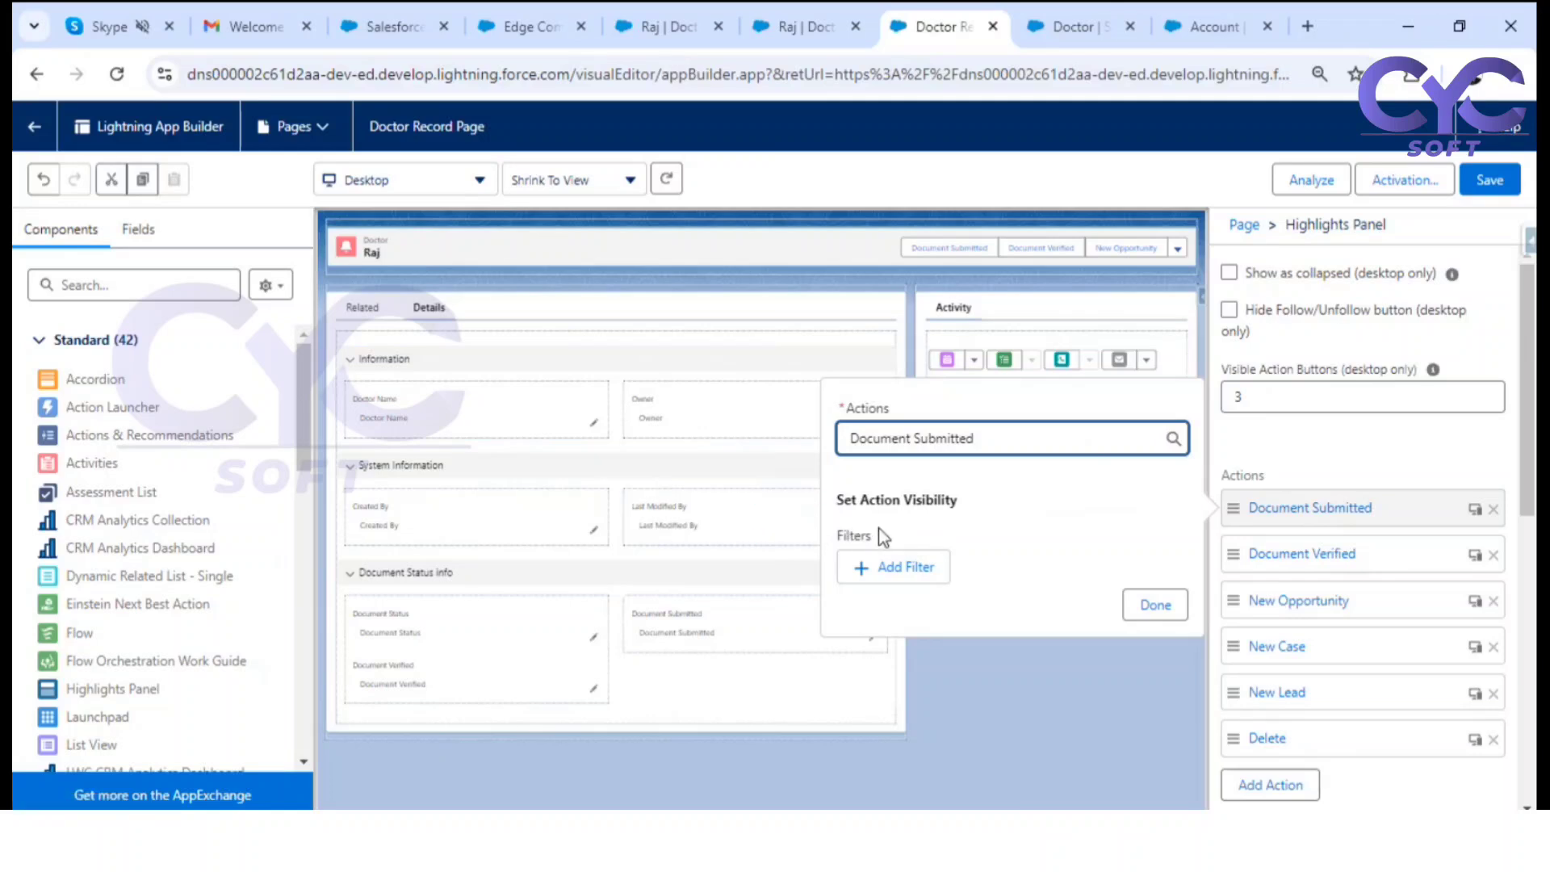
{"action": "left_click", "coordinate": [893, 571]}
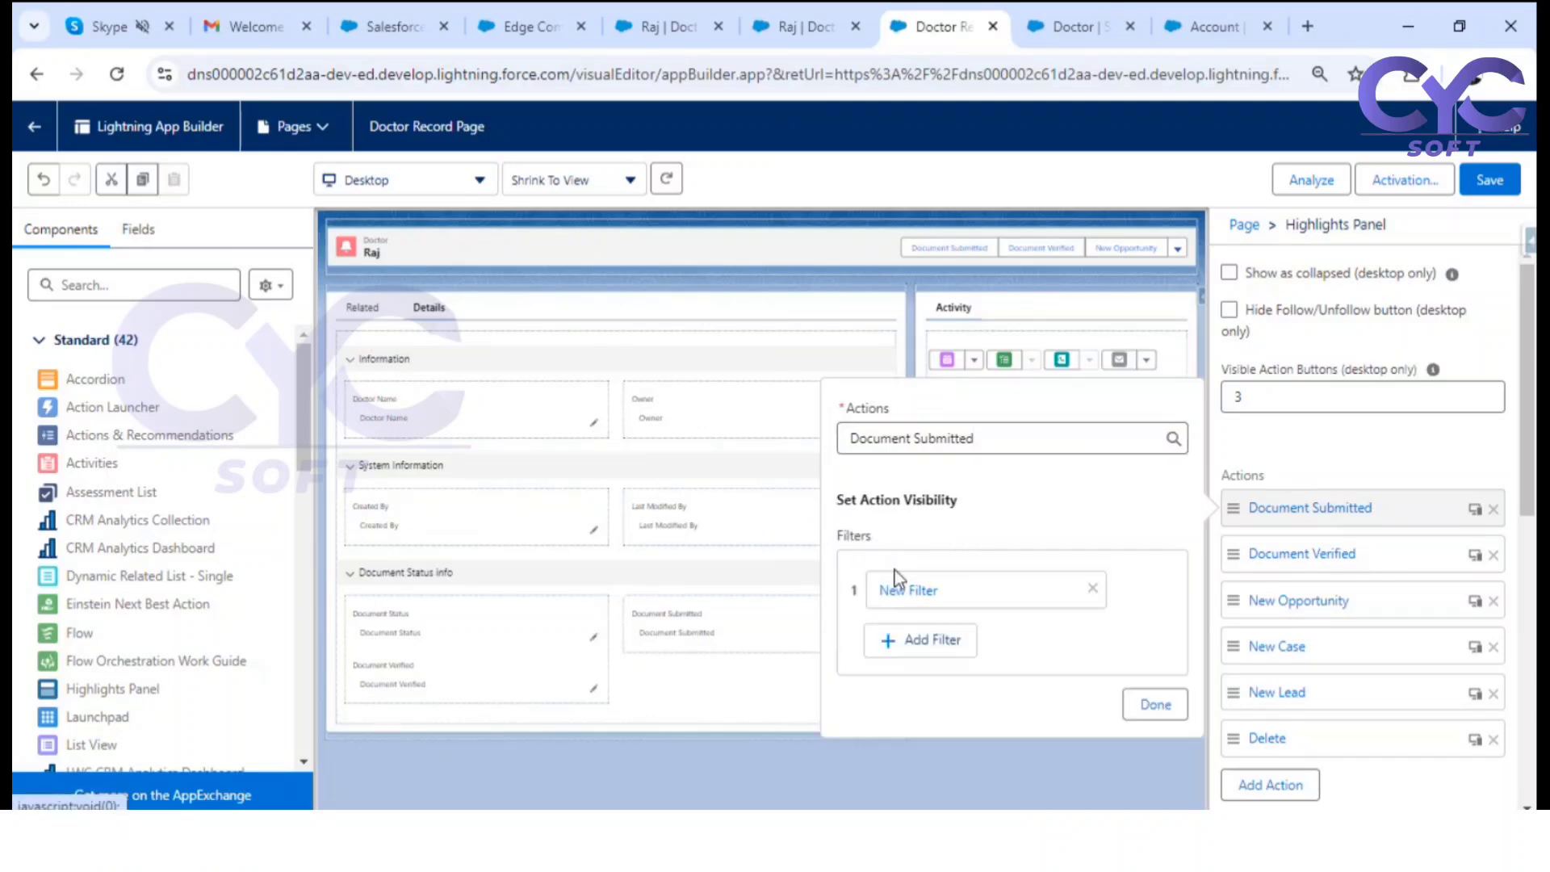
{"action": "left_click", "coordinate": [906, 590]}
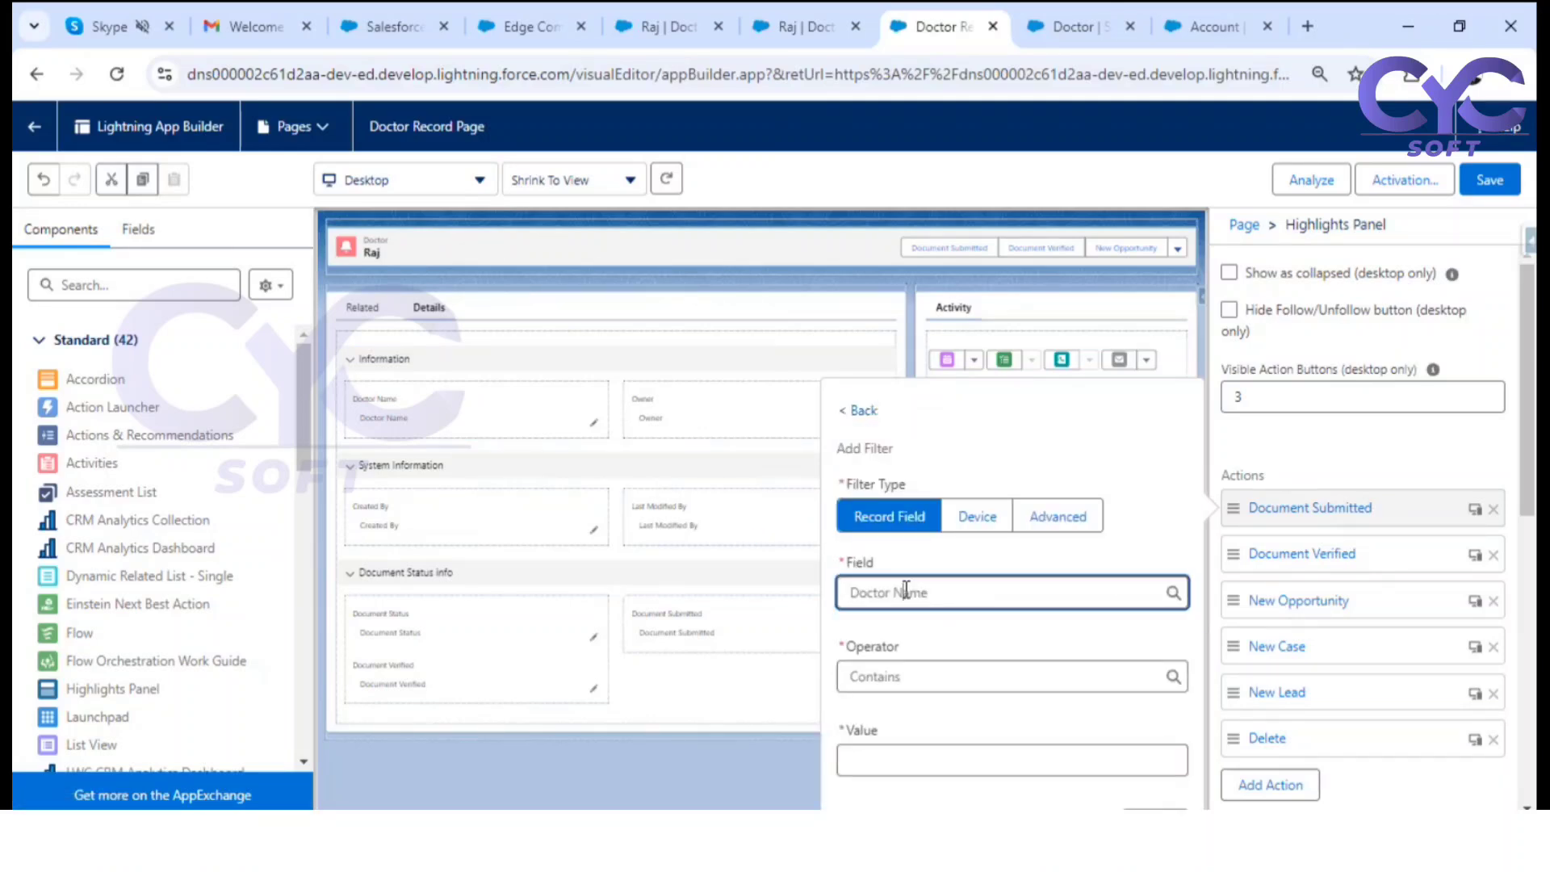
{"action": "left_click", "coordinate": [910, 664]}
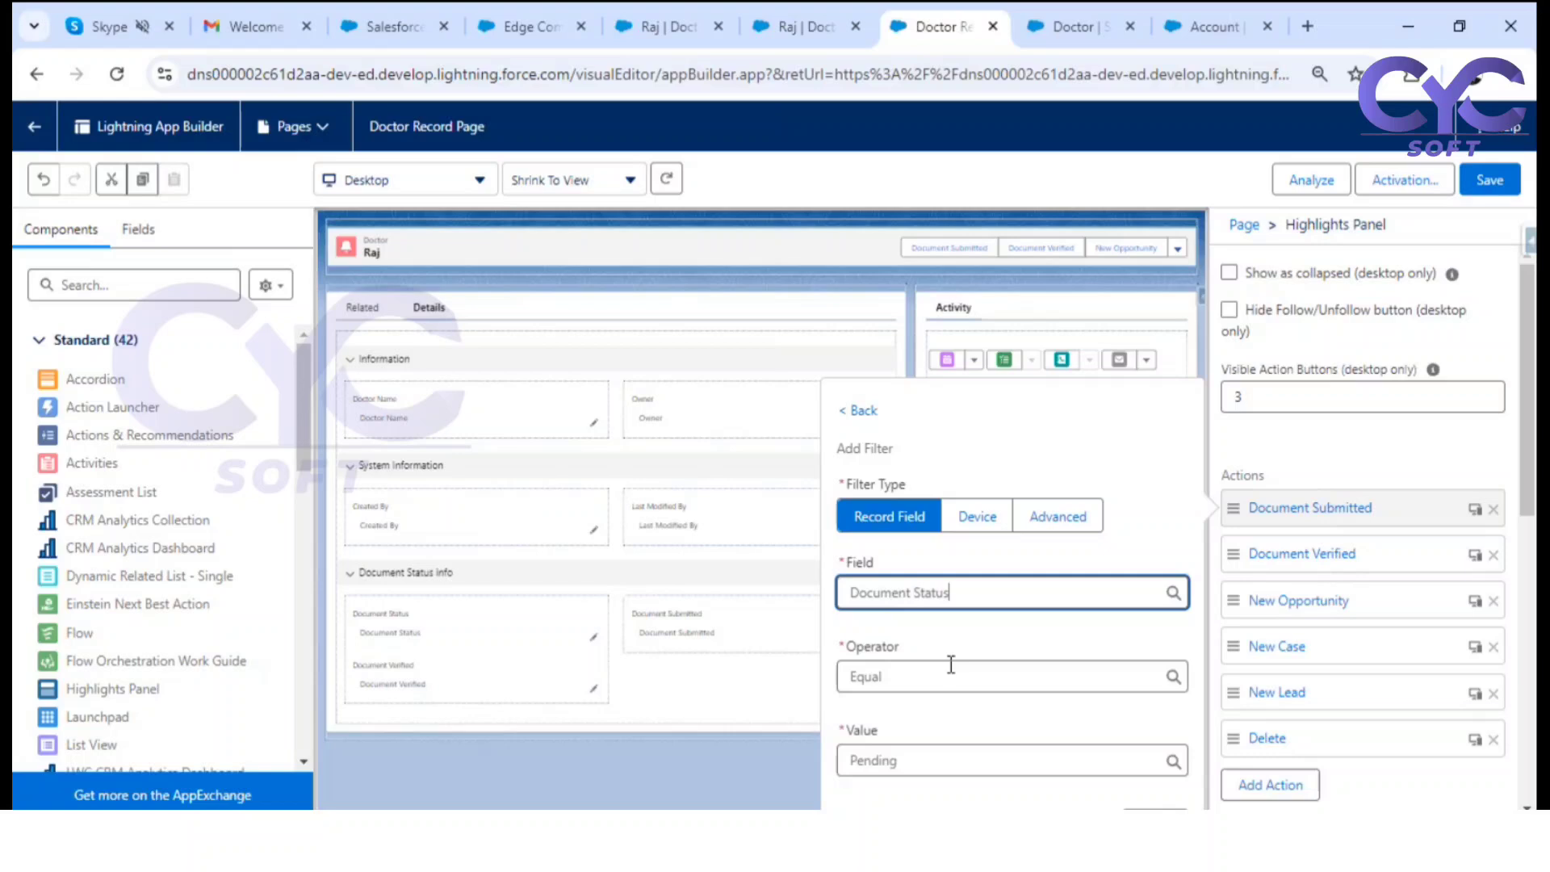
{"action": "left_click", "coordinate": [892, 759]}
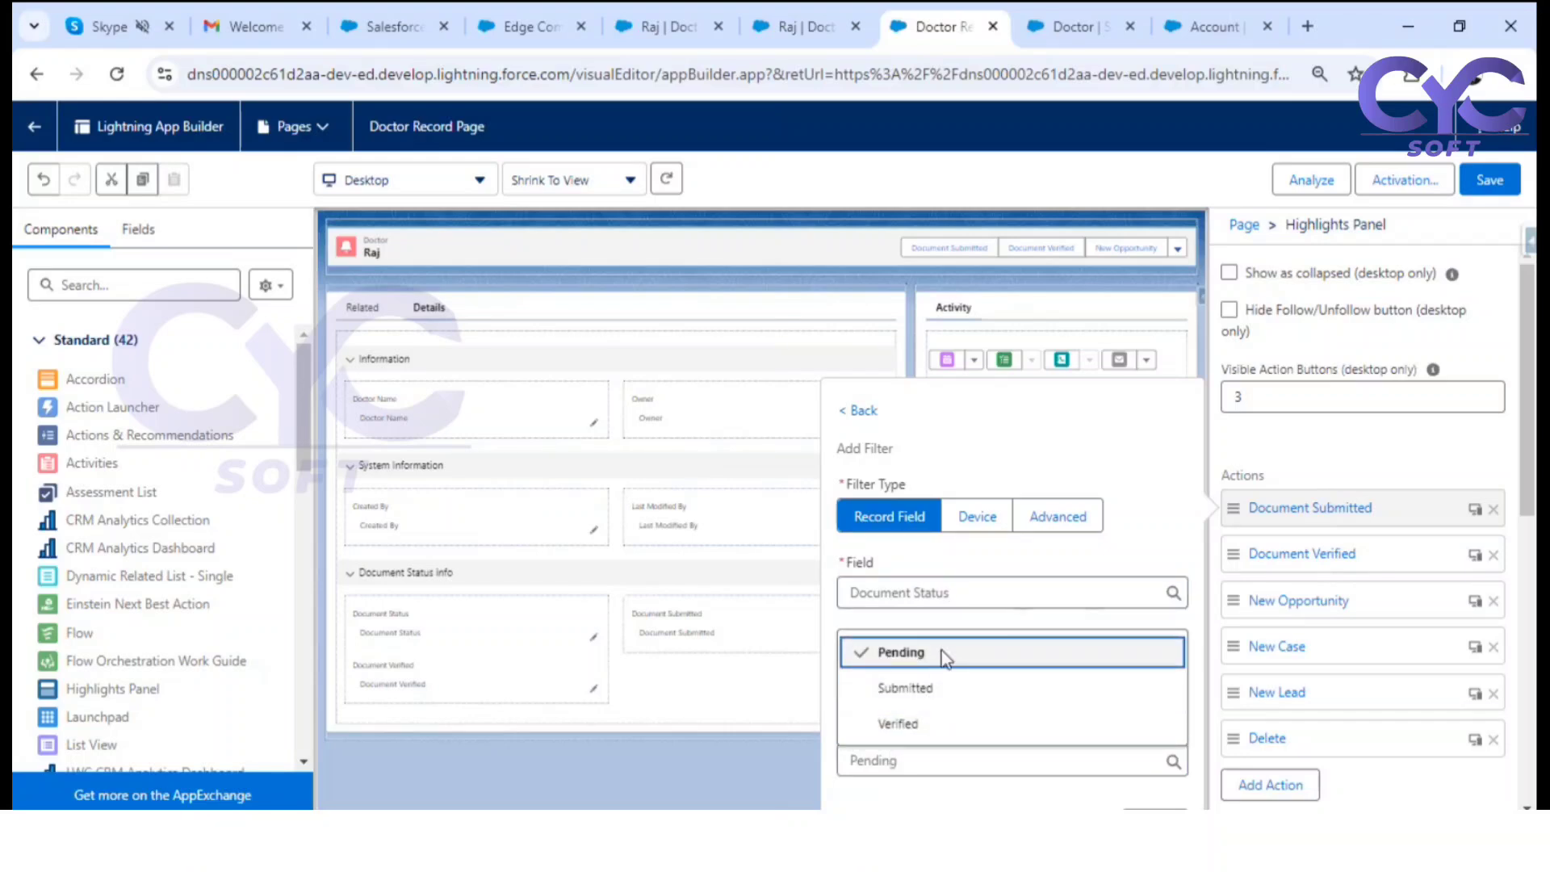
{"action": "left_click", "coordinate": [941, 650]}
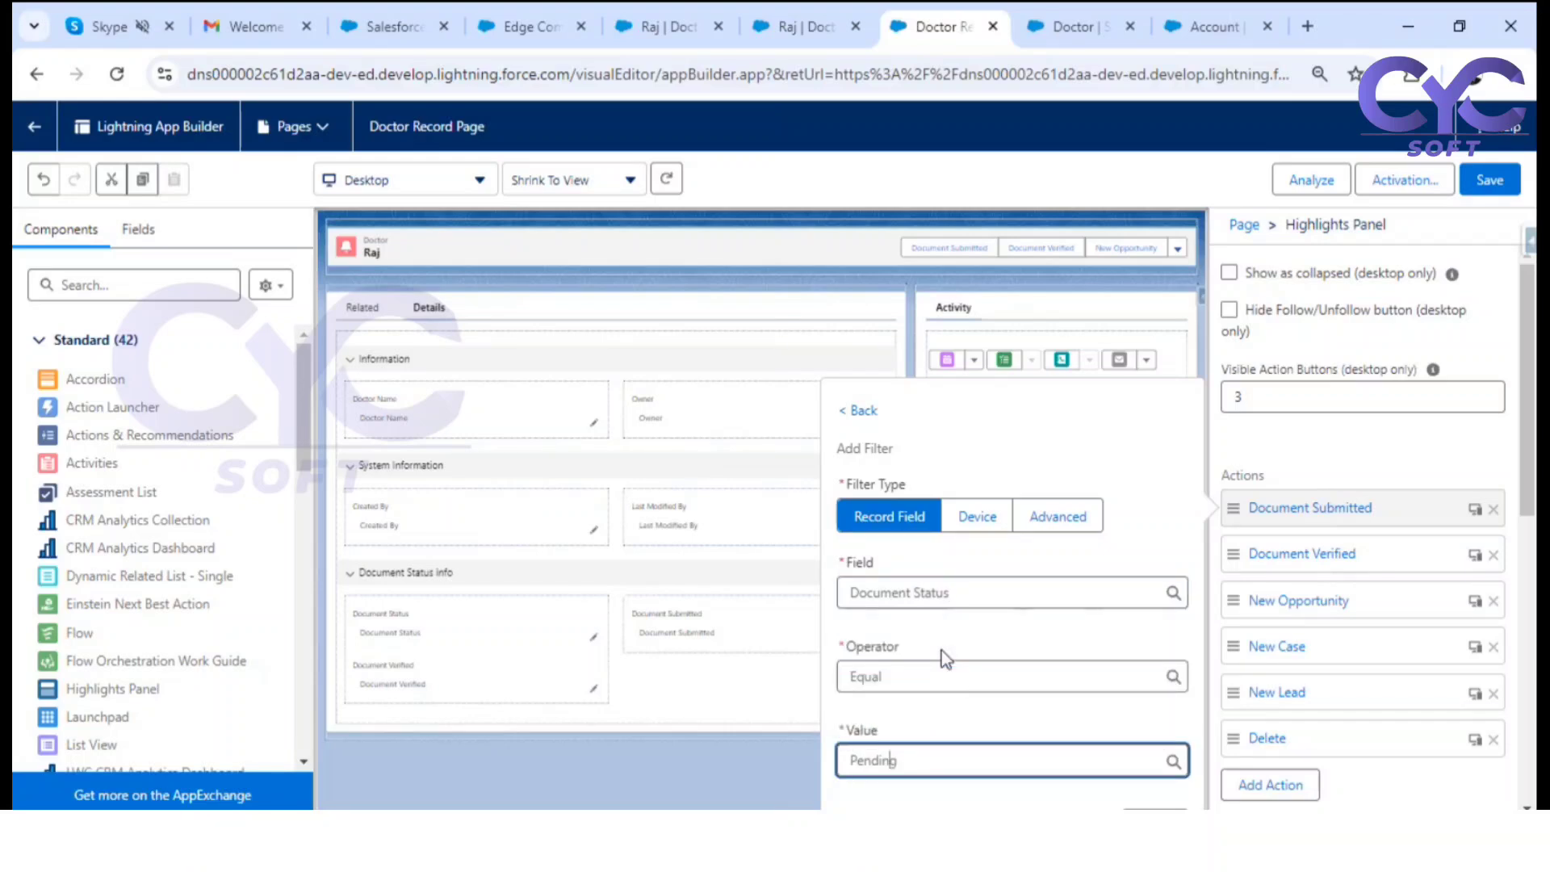
{"action": "left_click", "coordinate": [1155, 809]}
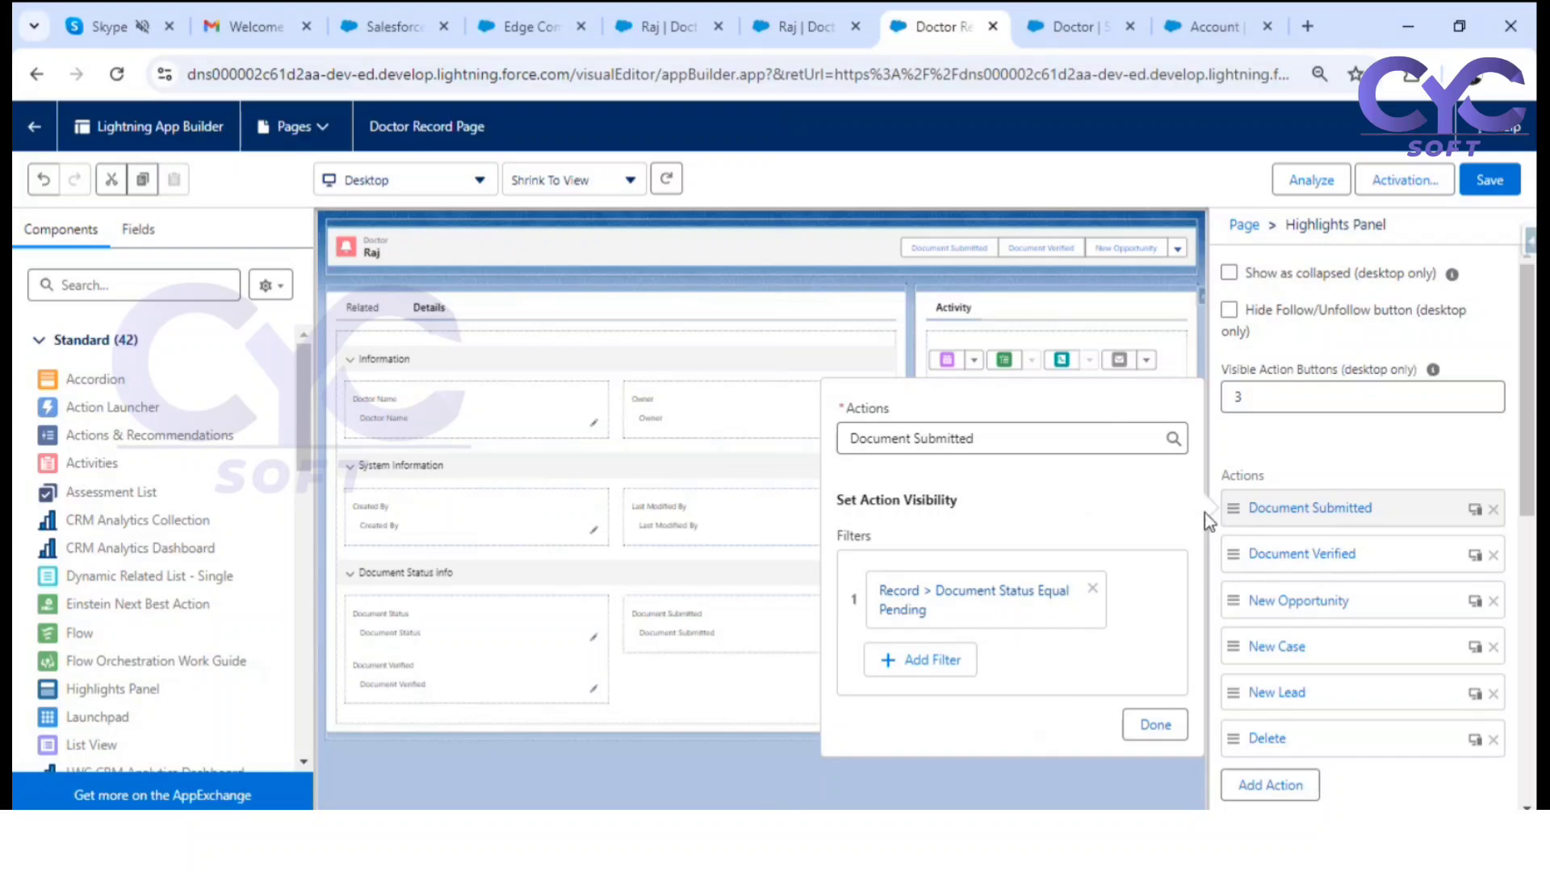
{"action": "left_click", "coordinate": [1156, 725]}
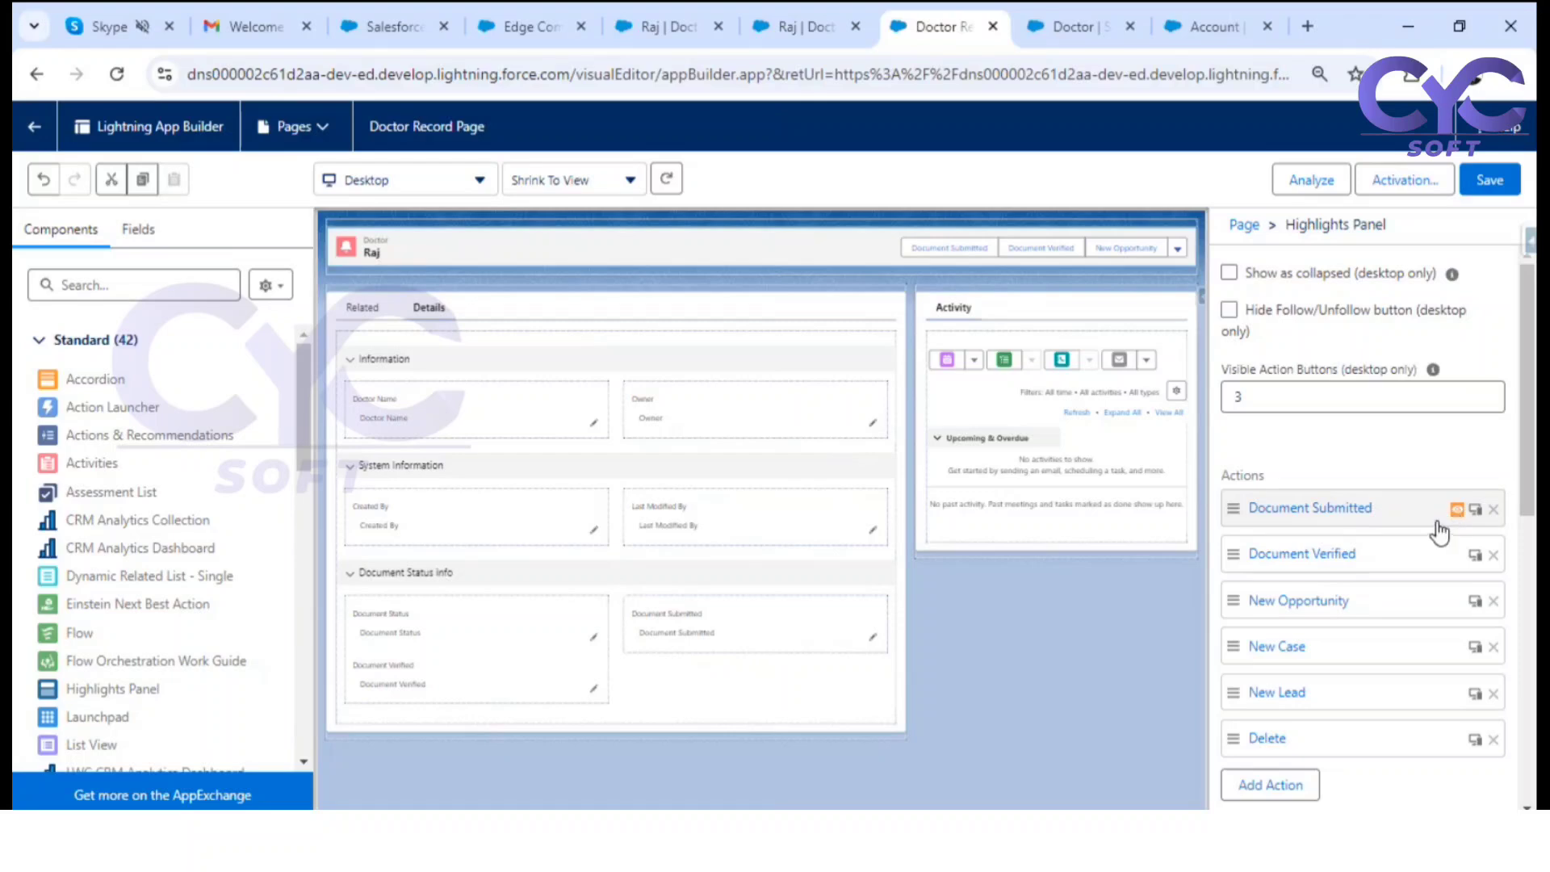
Step: Add a Document Status equals Submitted visibility filter to the Document Verified action
{"action": "left_click", "coordinate": [1320, 563]}
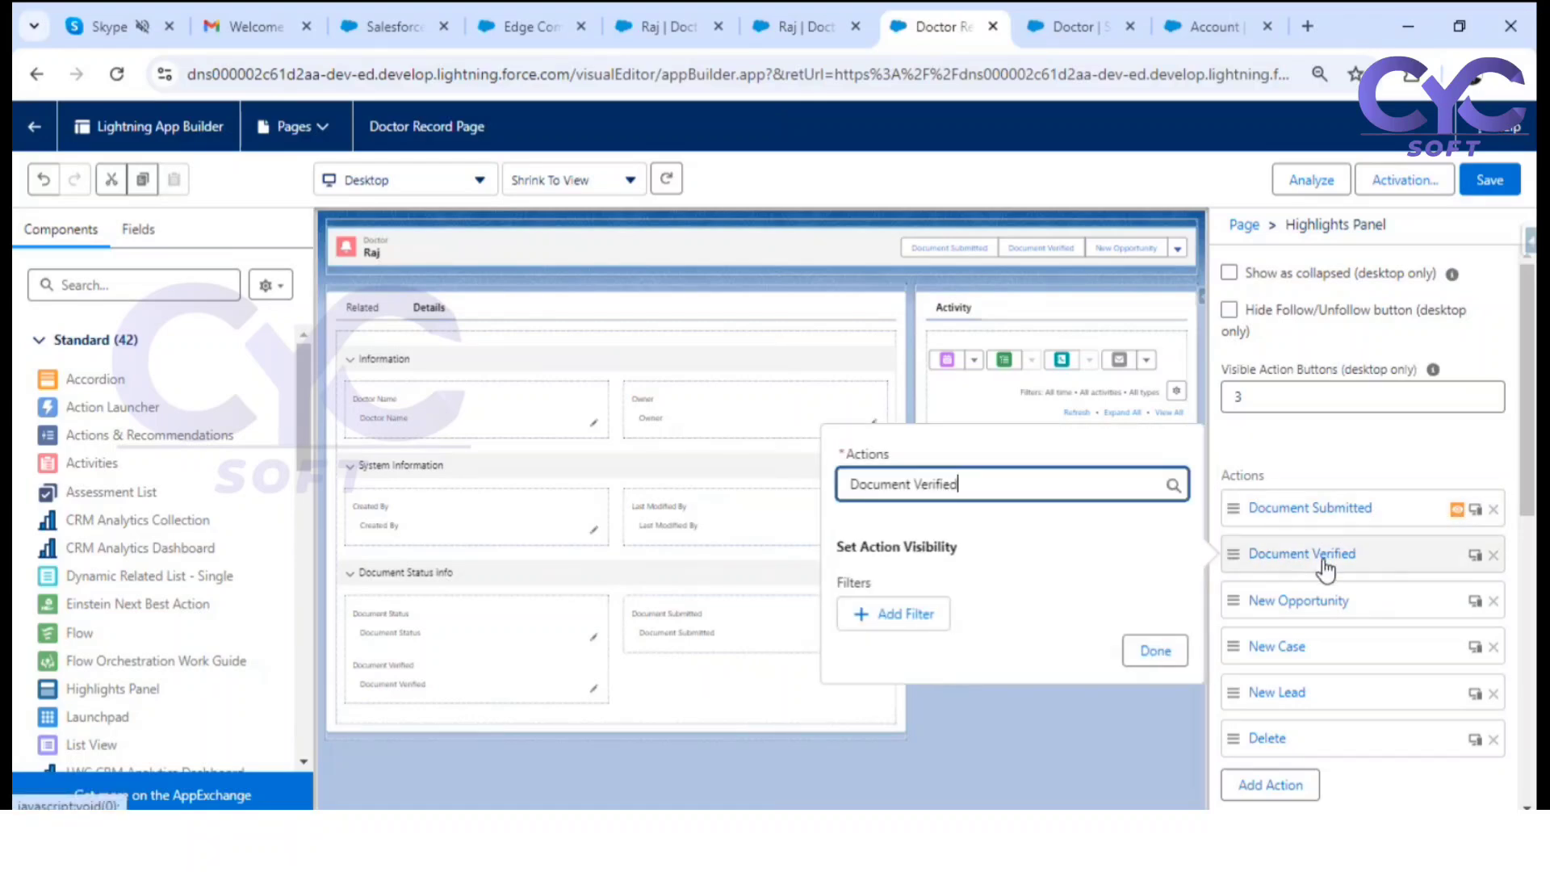
{"action": "left_click", "coordinate": [896, 616]}
{"action": "left_click", "coordinate": [950, 638]}
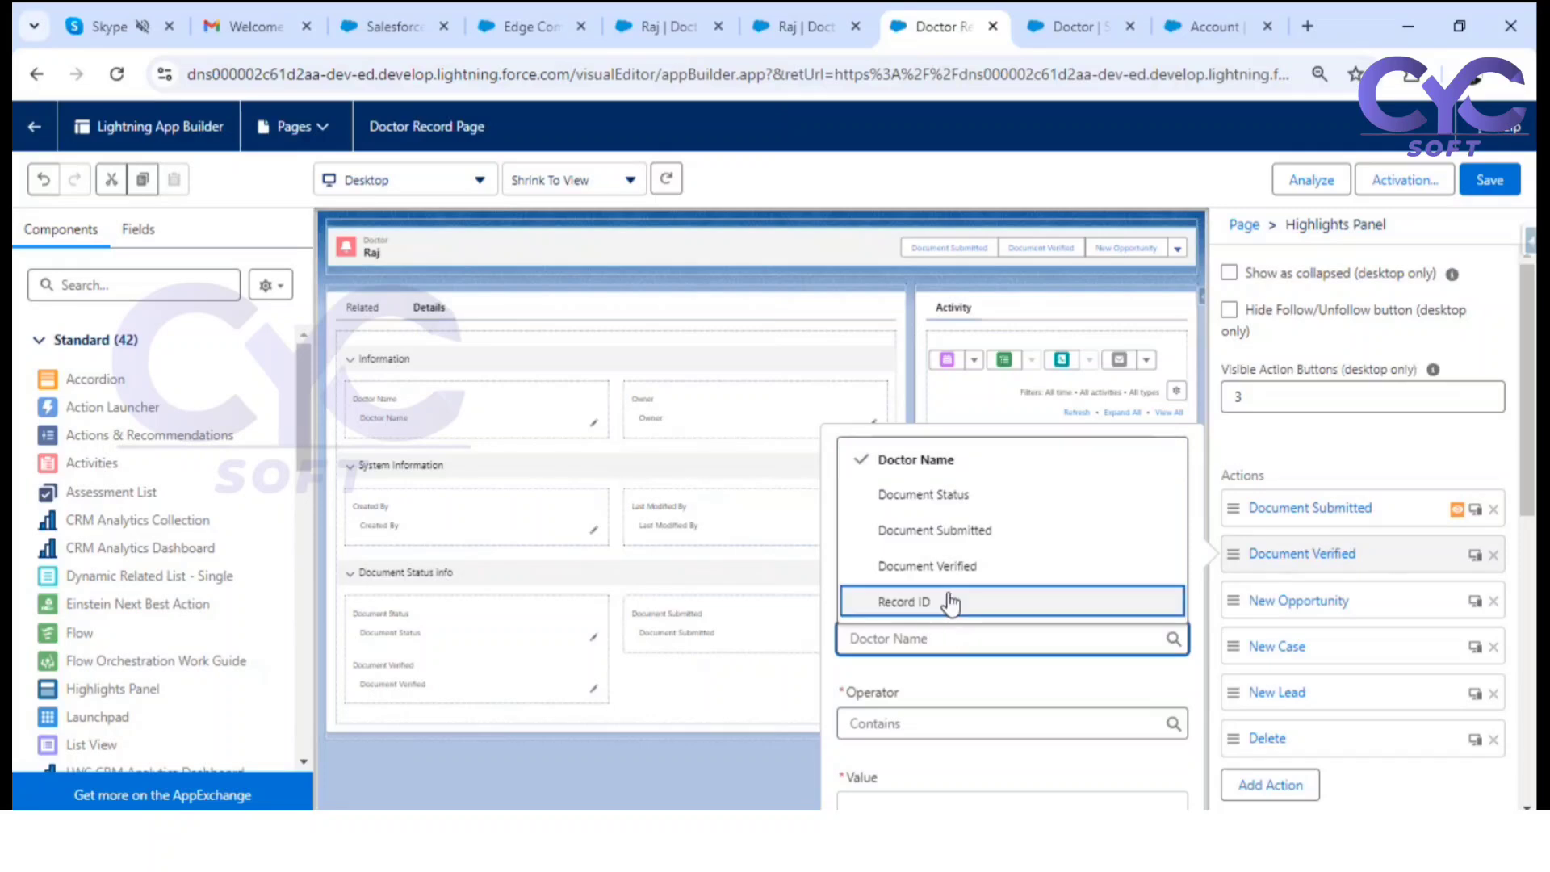
{"action": "left_click", "coordinate": [978, 502]}
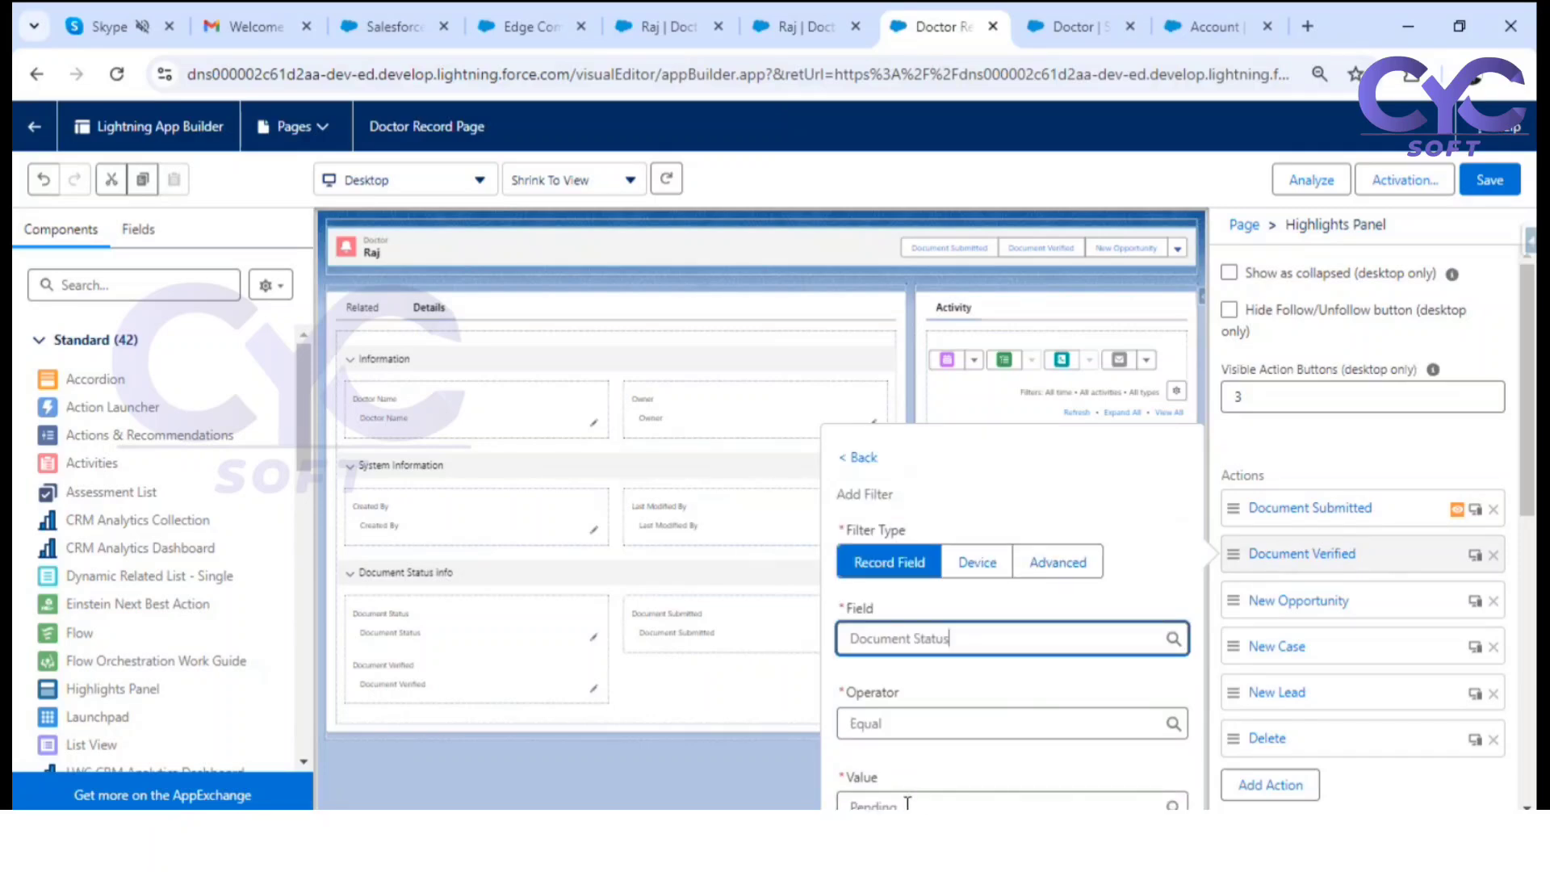
{"action": "key", "text": "ctrl+minus"}
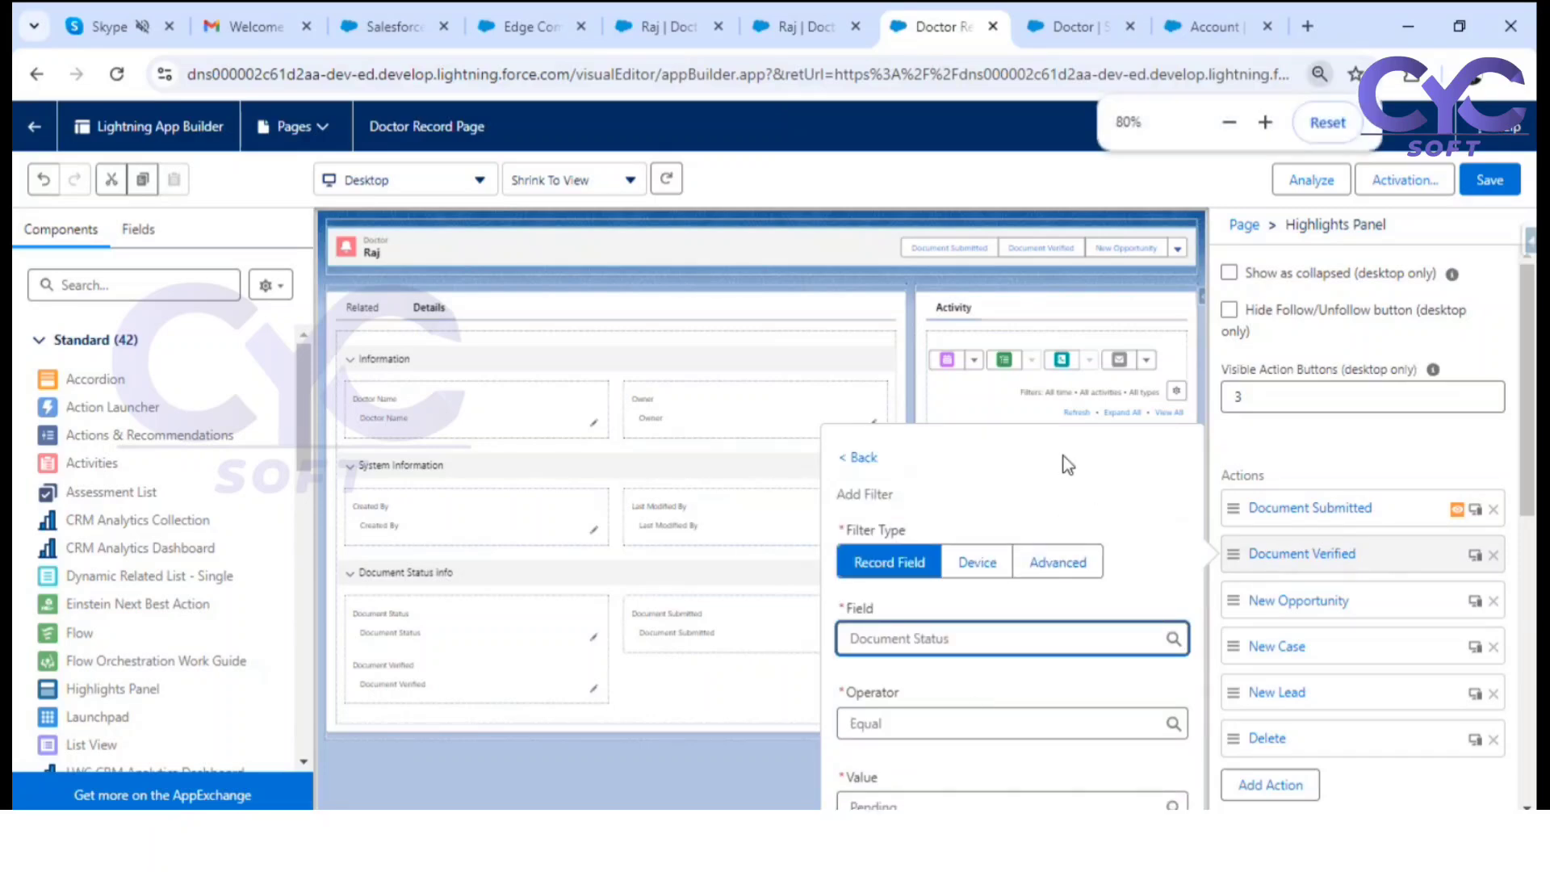
{"action": "left_click", "coordinate": [996, 633]}
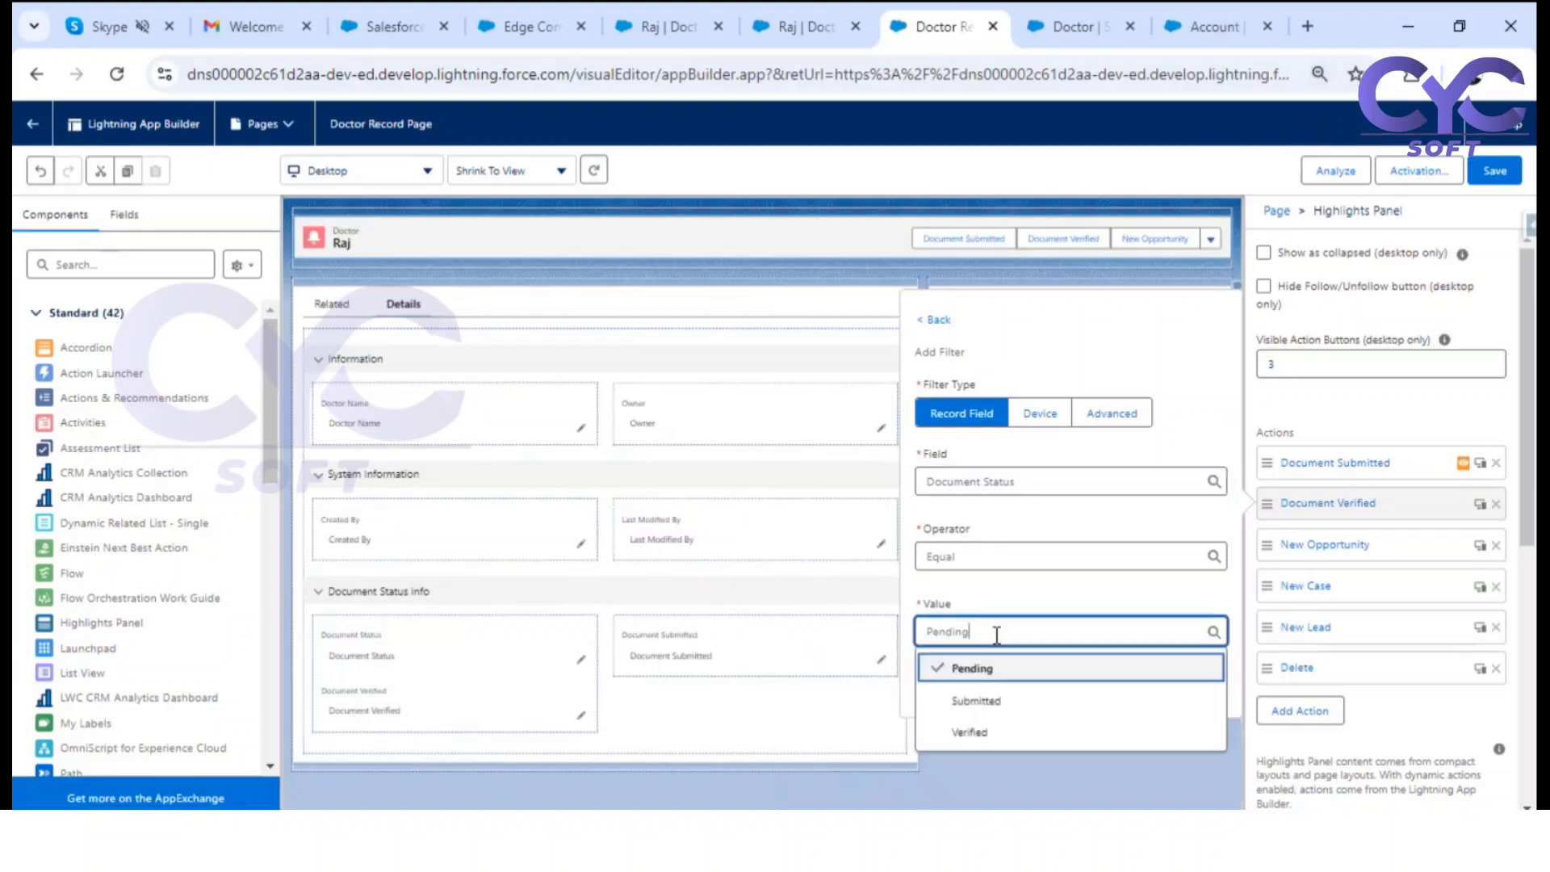
{"action": "left_click", "coordinate": [1000, 704]}
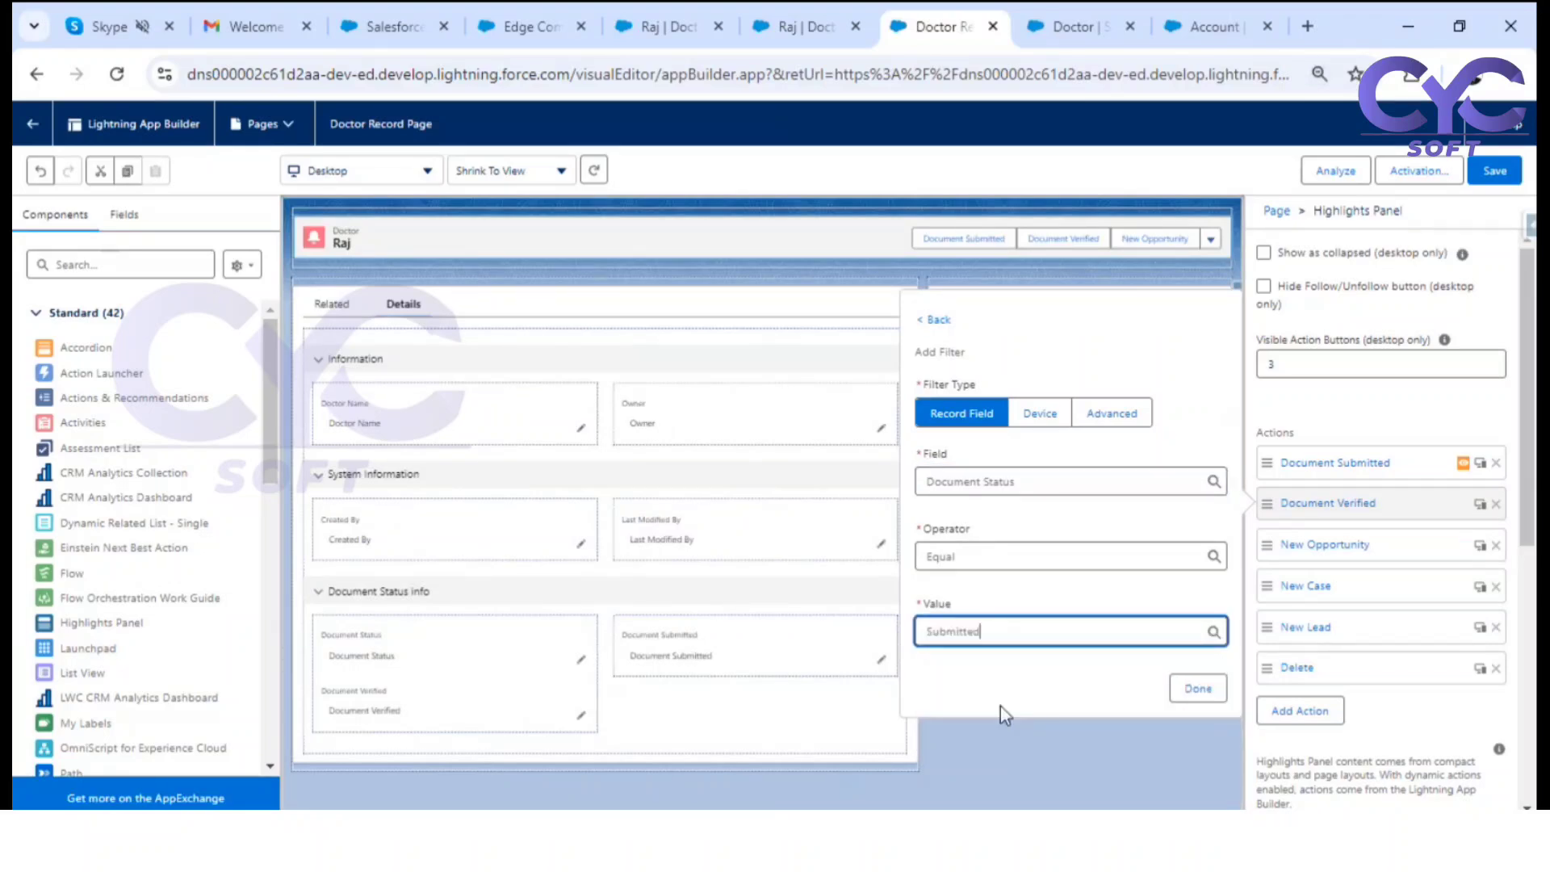
{"action": "left_click", "coordinate": [1198, 688]}
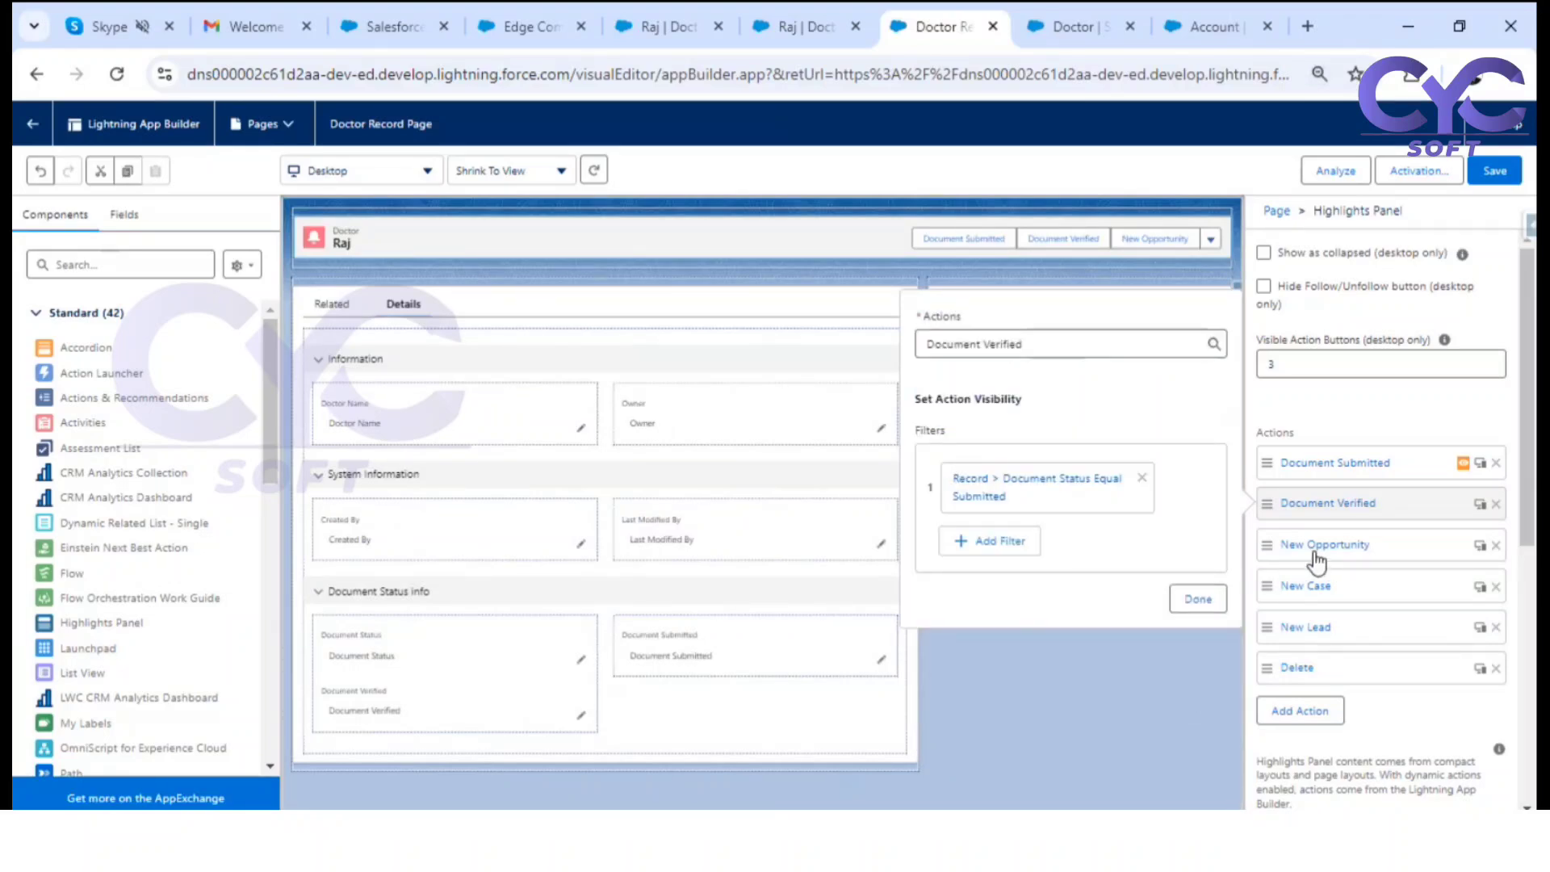
Step: Save the Doctor Record Page and return to the doctor's record
{"action": "left_click", "coordinate": [1198, 598]}
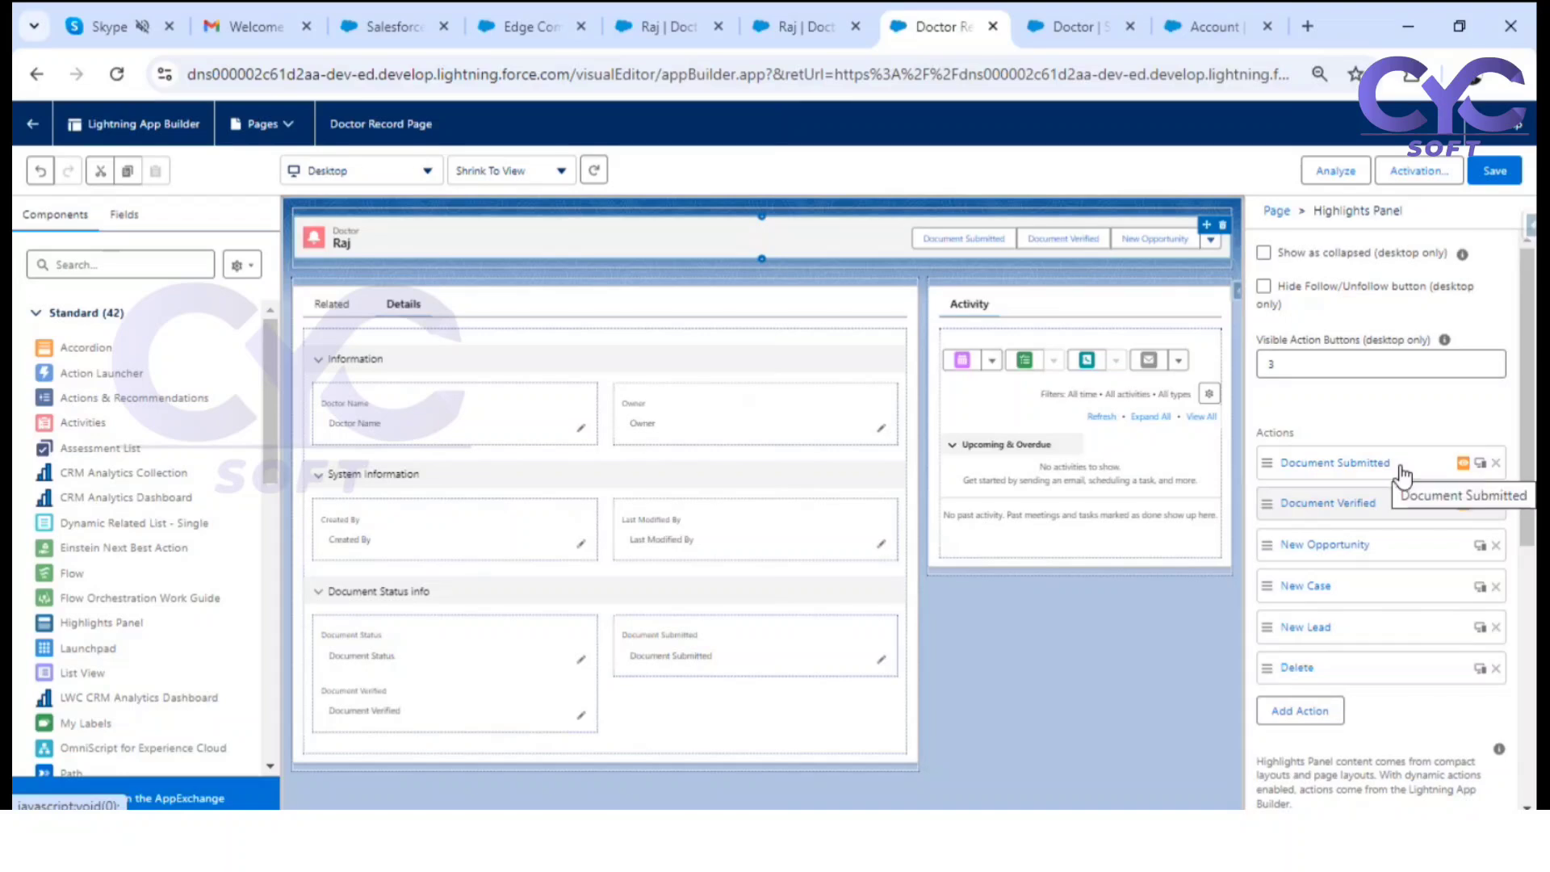
{"action": "left_click", "coordinate": [1506, 176]}
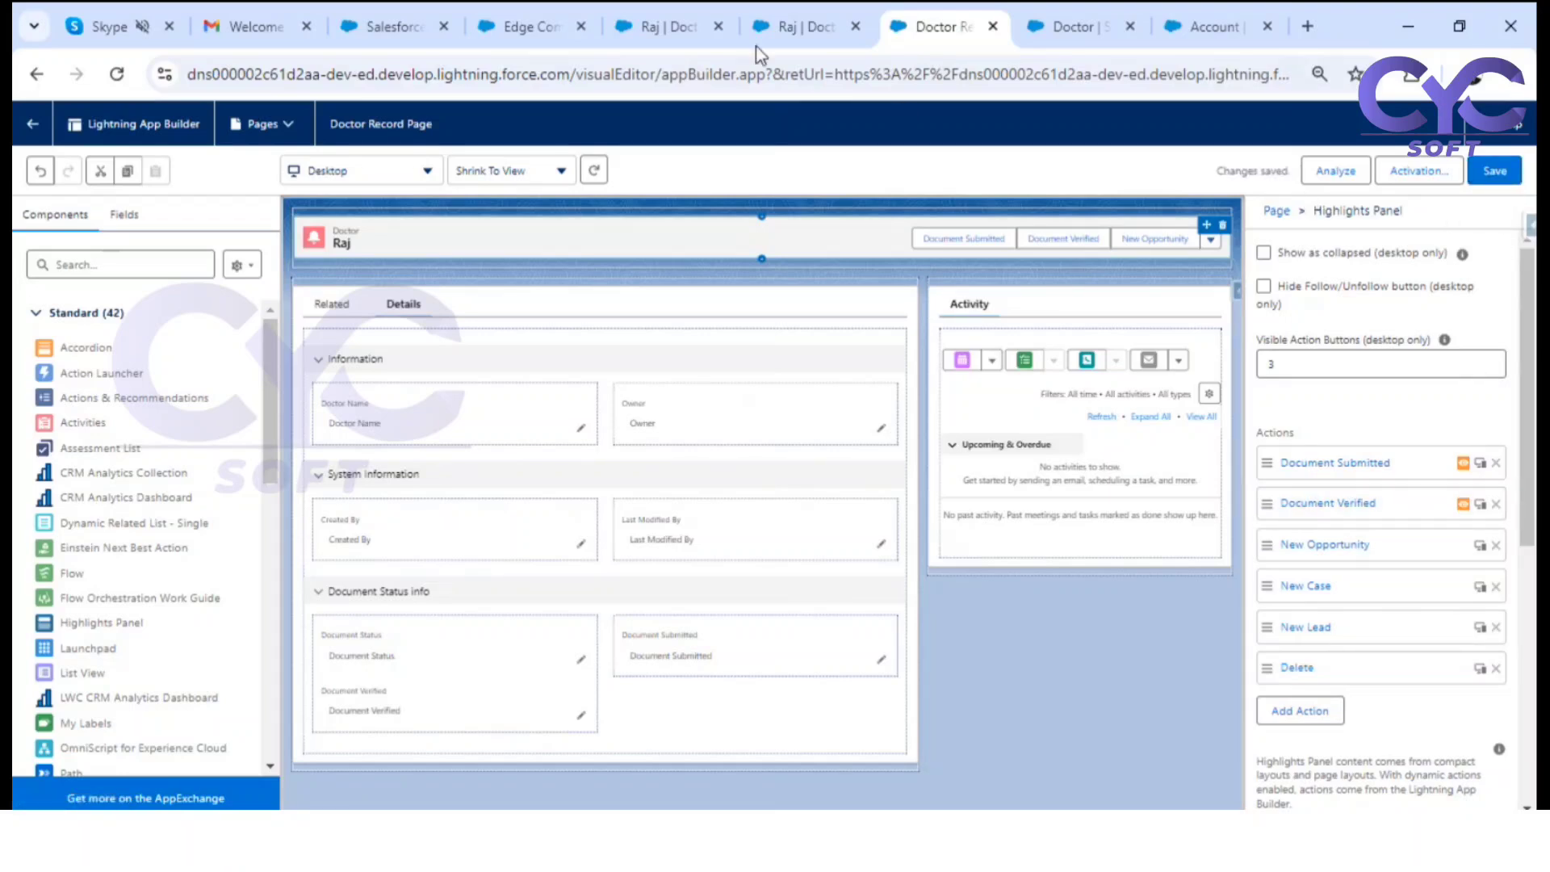
{"action": "left_click", "coordinate": [812, 27]}
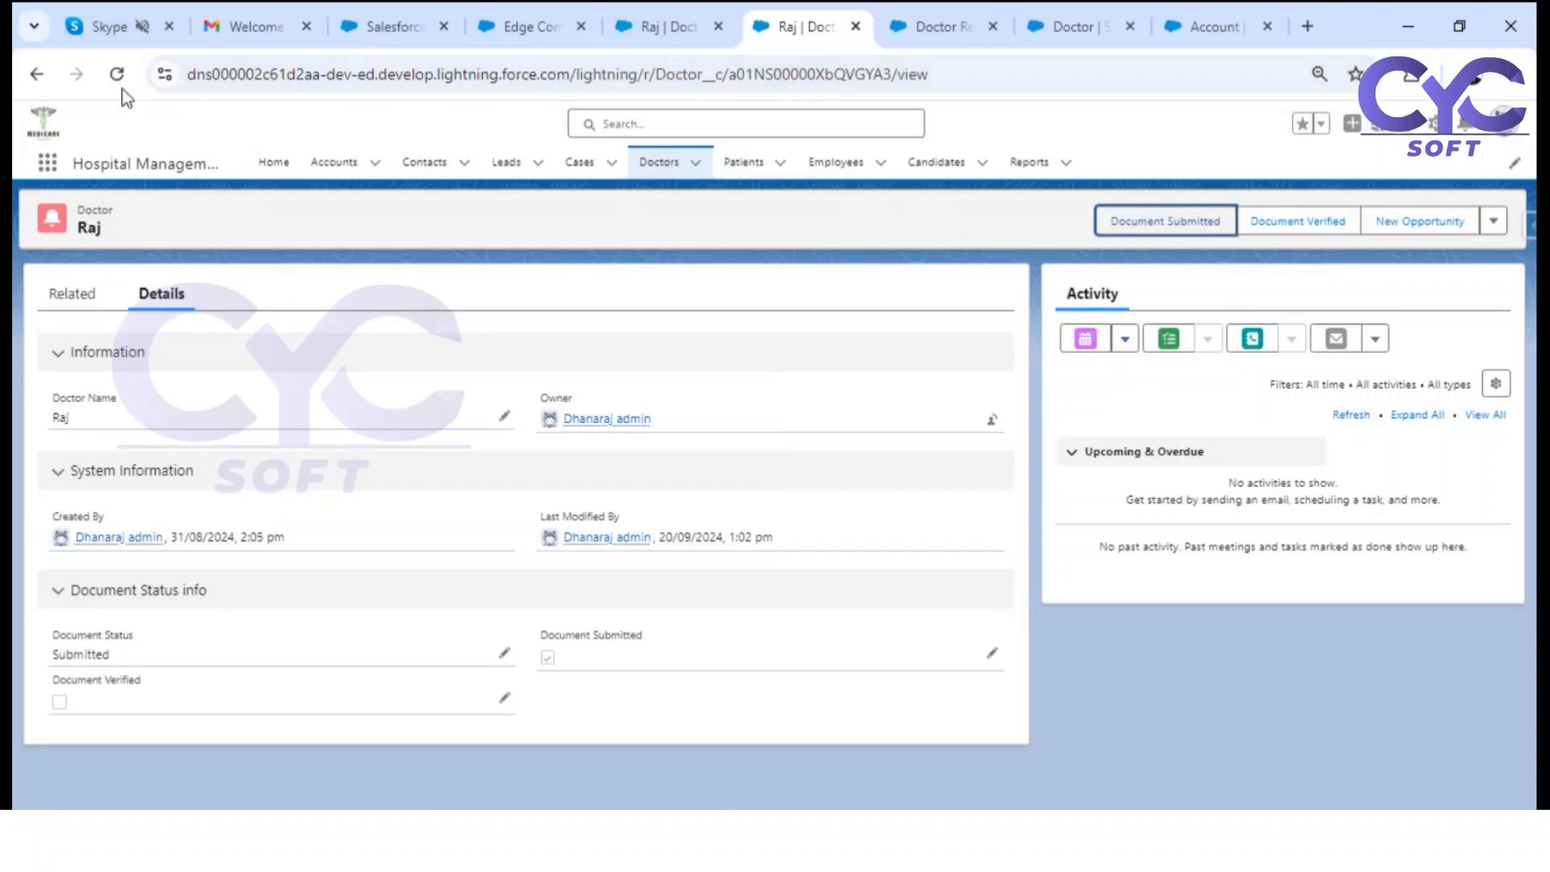
Step: Reload the record and run Document Verified so Document Status becomes Verified
{"action": "left_click", "coordinate": [117, 75]}
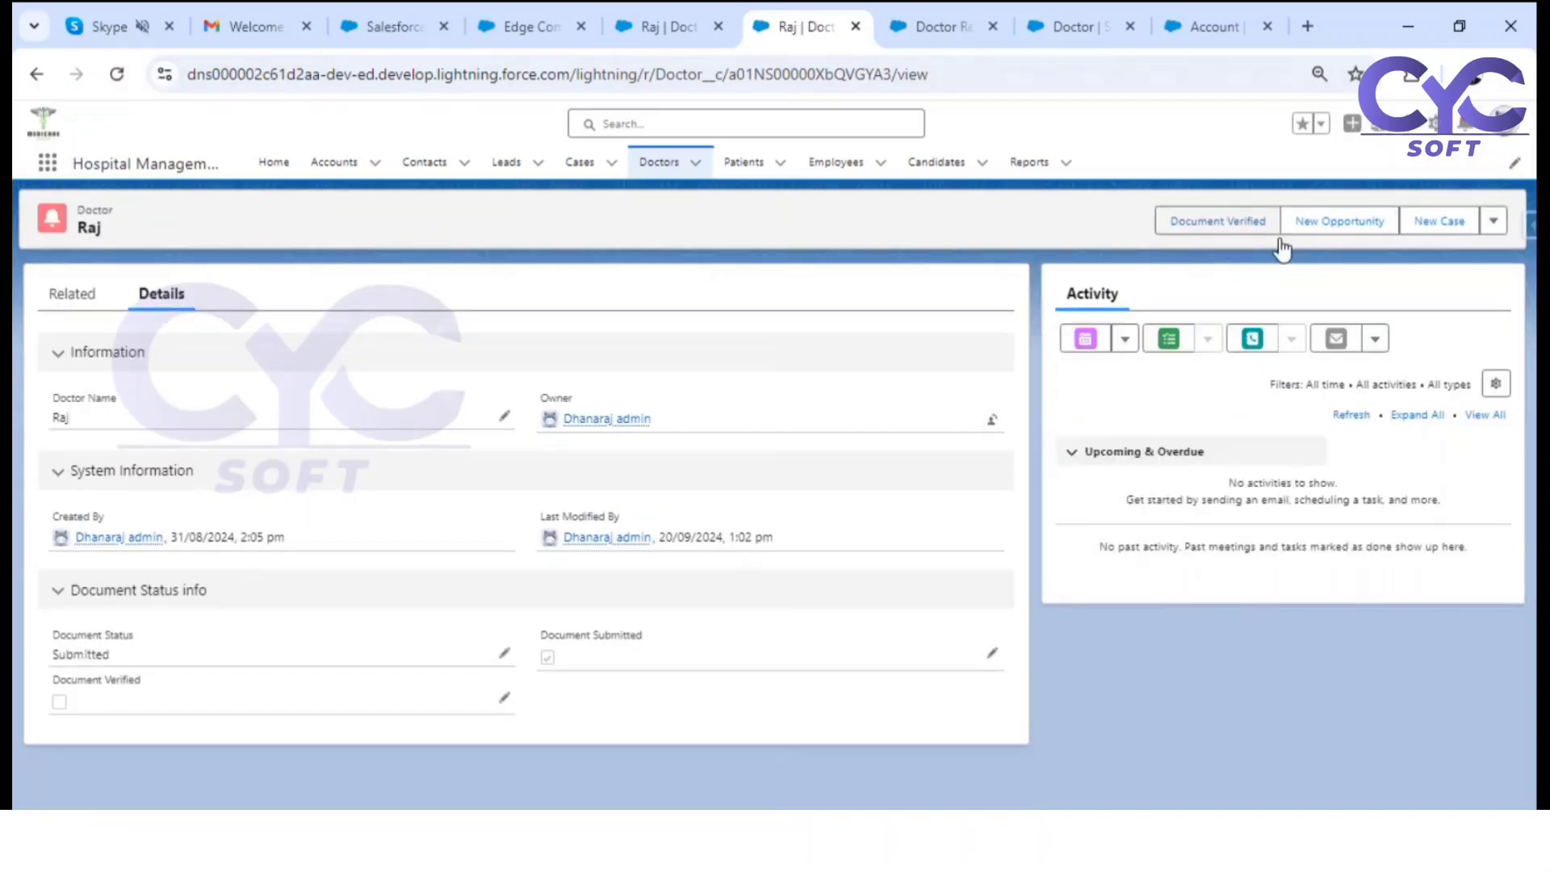
{"action": "key", "text": "ctrl+plus"}
{"action": "key", "text": "ctrl+plus"}
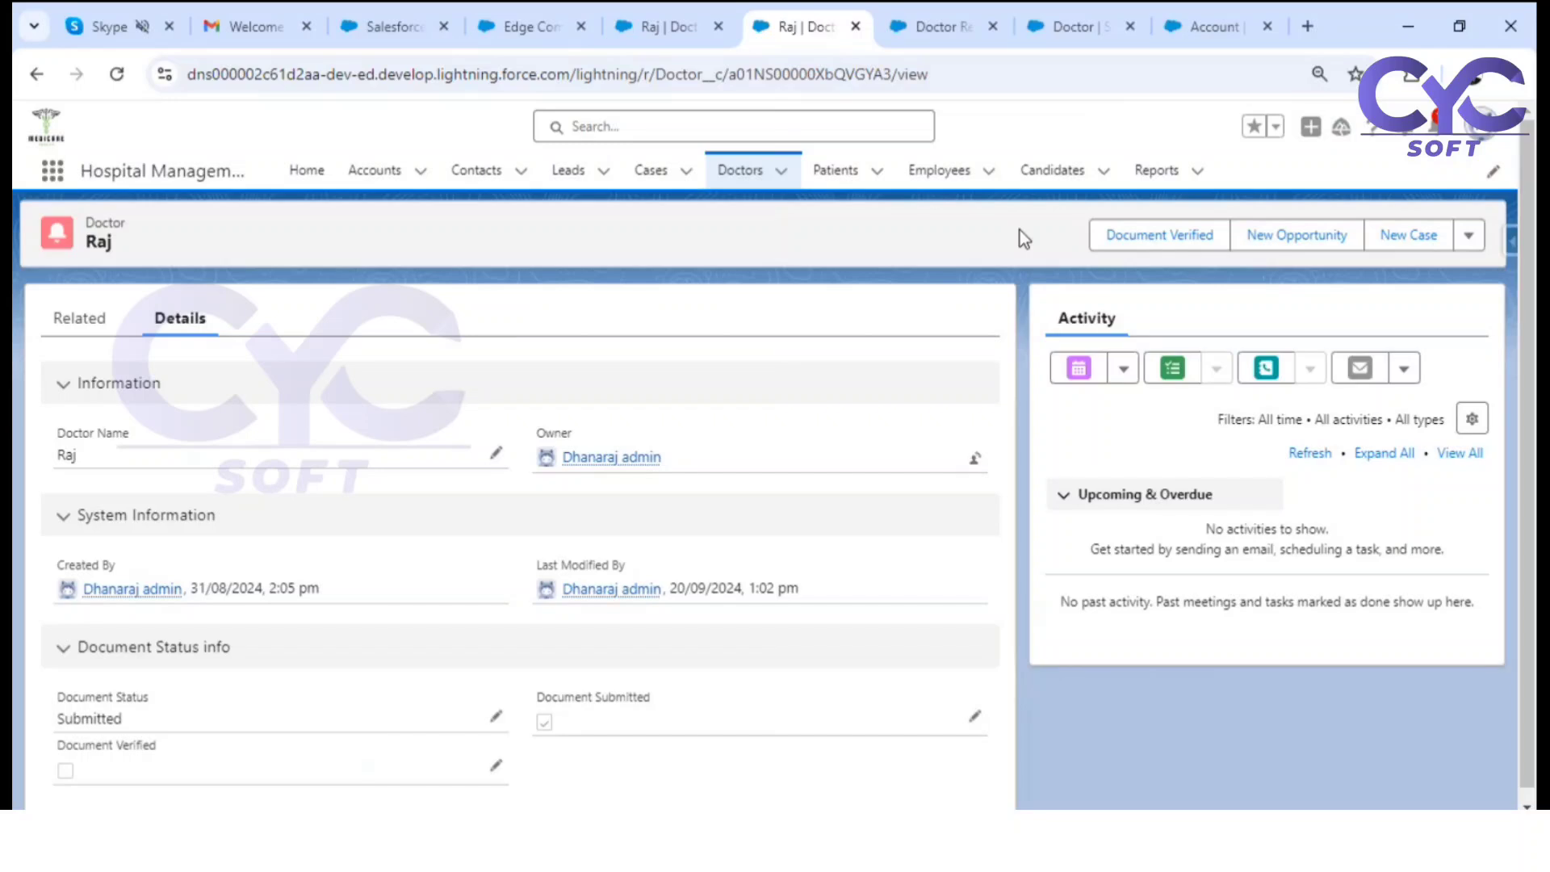
{"action": "scroll", "coordinate": [682, 597], "scroll_direction": "down", "scroll_amount": 2}
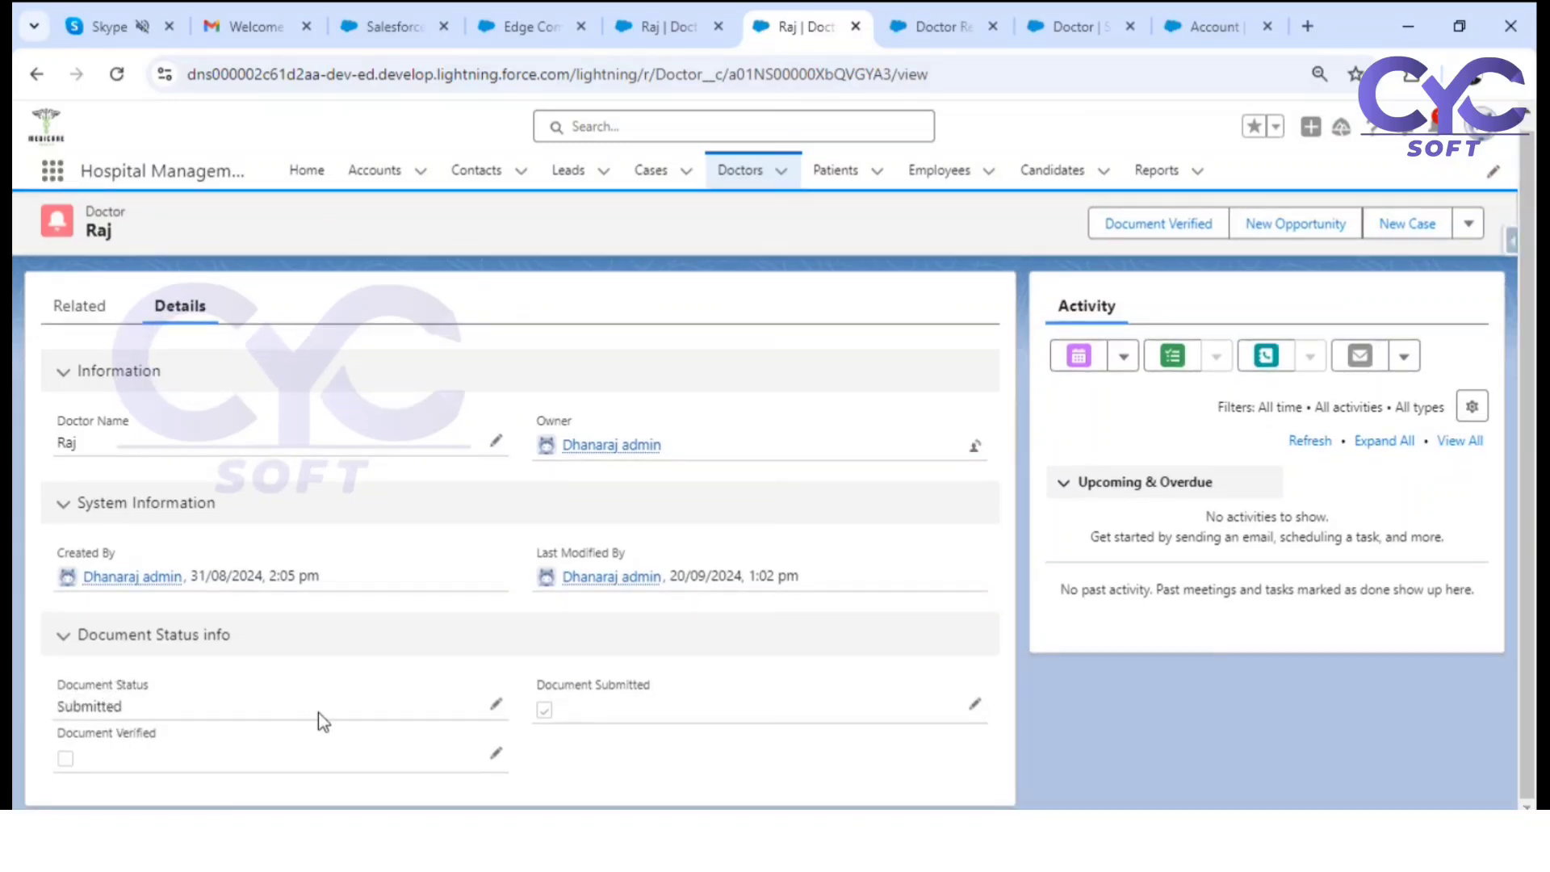
{"action": "left_click", "coordinate": [1168, 225]}
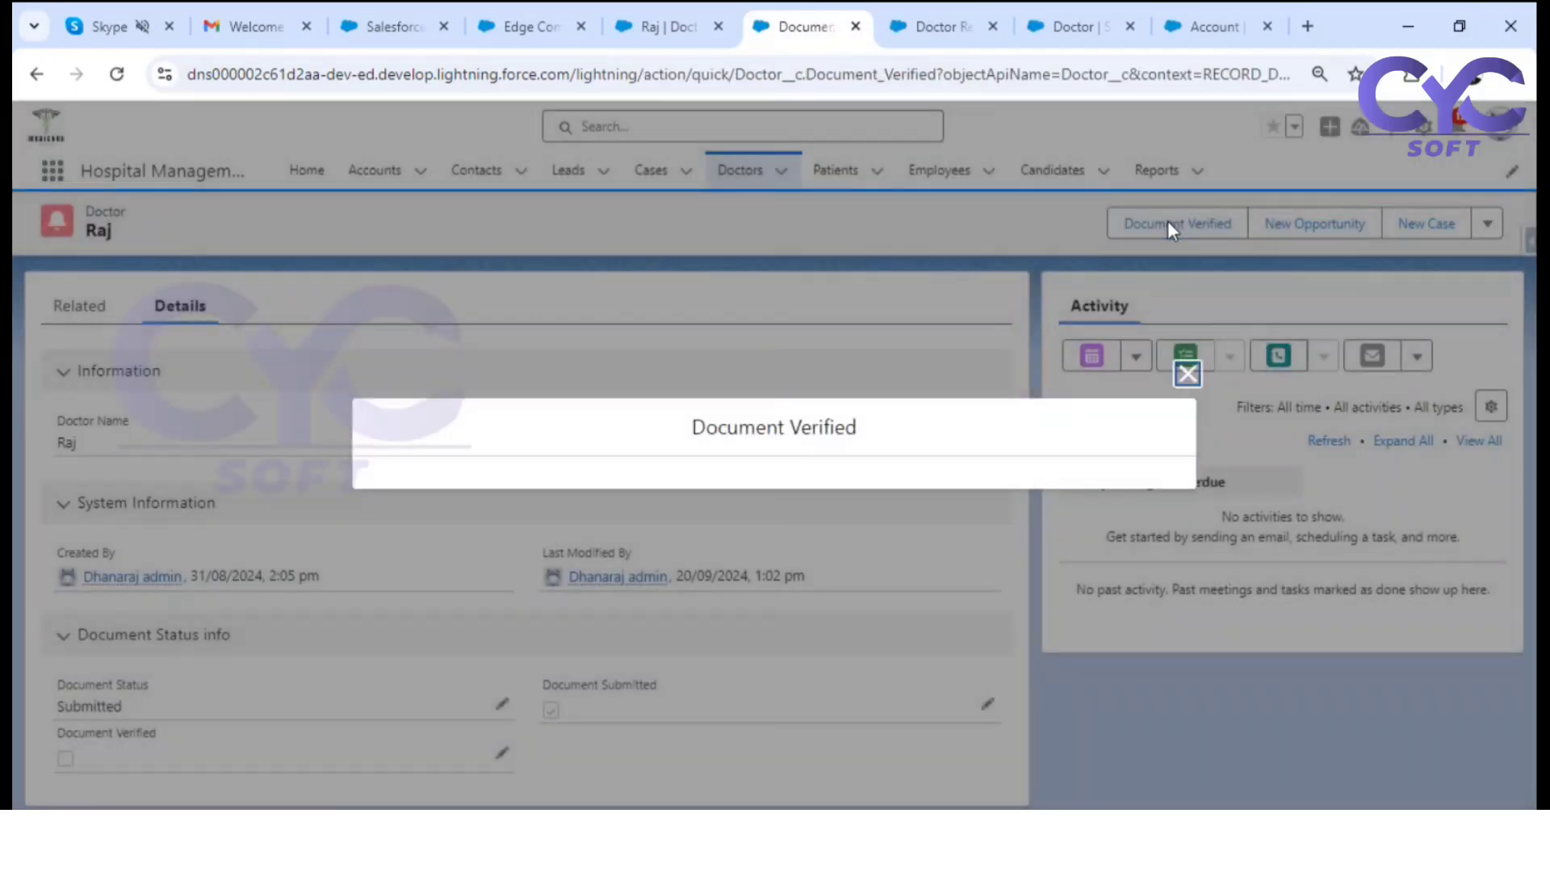
{"action": "left_click", "coordinate": [1155, 553]}
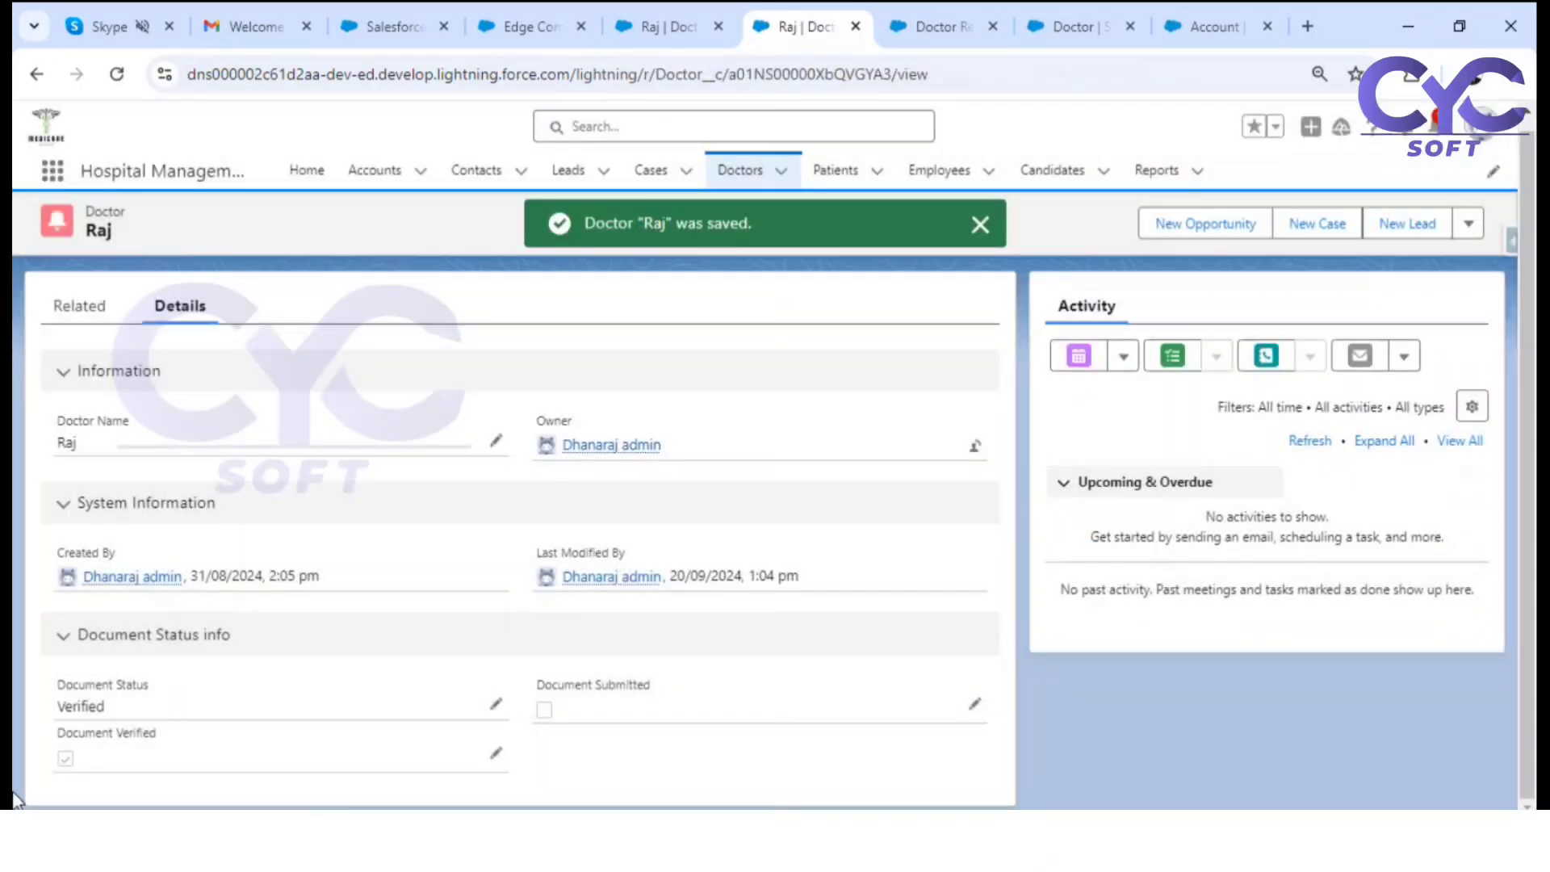
{"action": "left_click", "coordinate": [980, 226]}
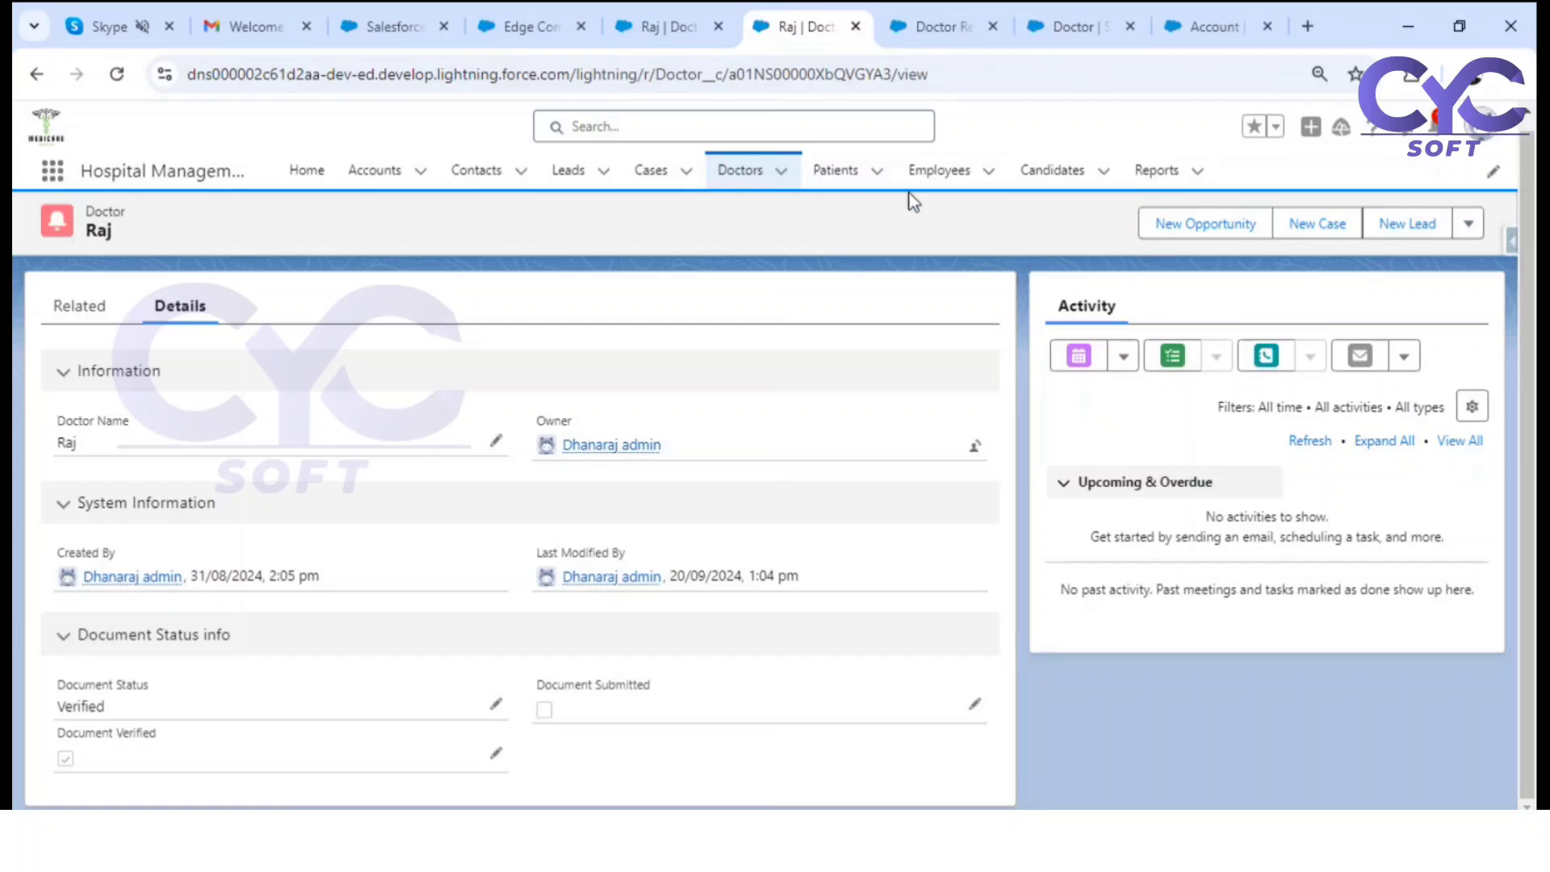
{"action": "left_click_drag", "start_coordinate": [56, 684], "coordinate": [158, 680]}
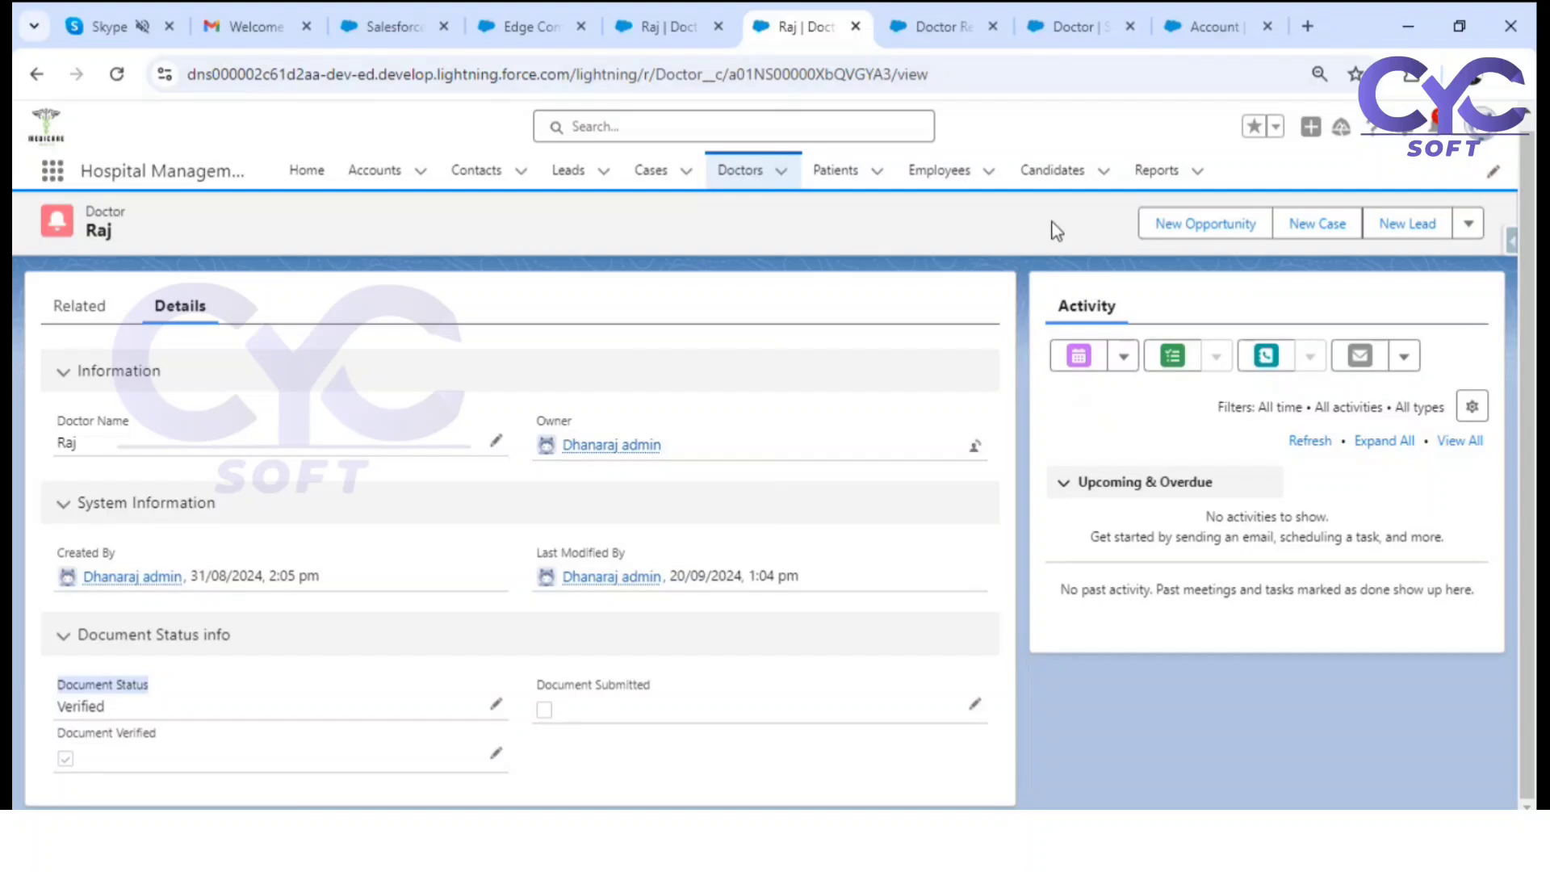
Step: Inline-edit the record's Document Status back to Pending and save it
{"action": "left_click", "coordinate": [495, 704]}
{"action": "left_click", "coordinate": [470, 625]}
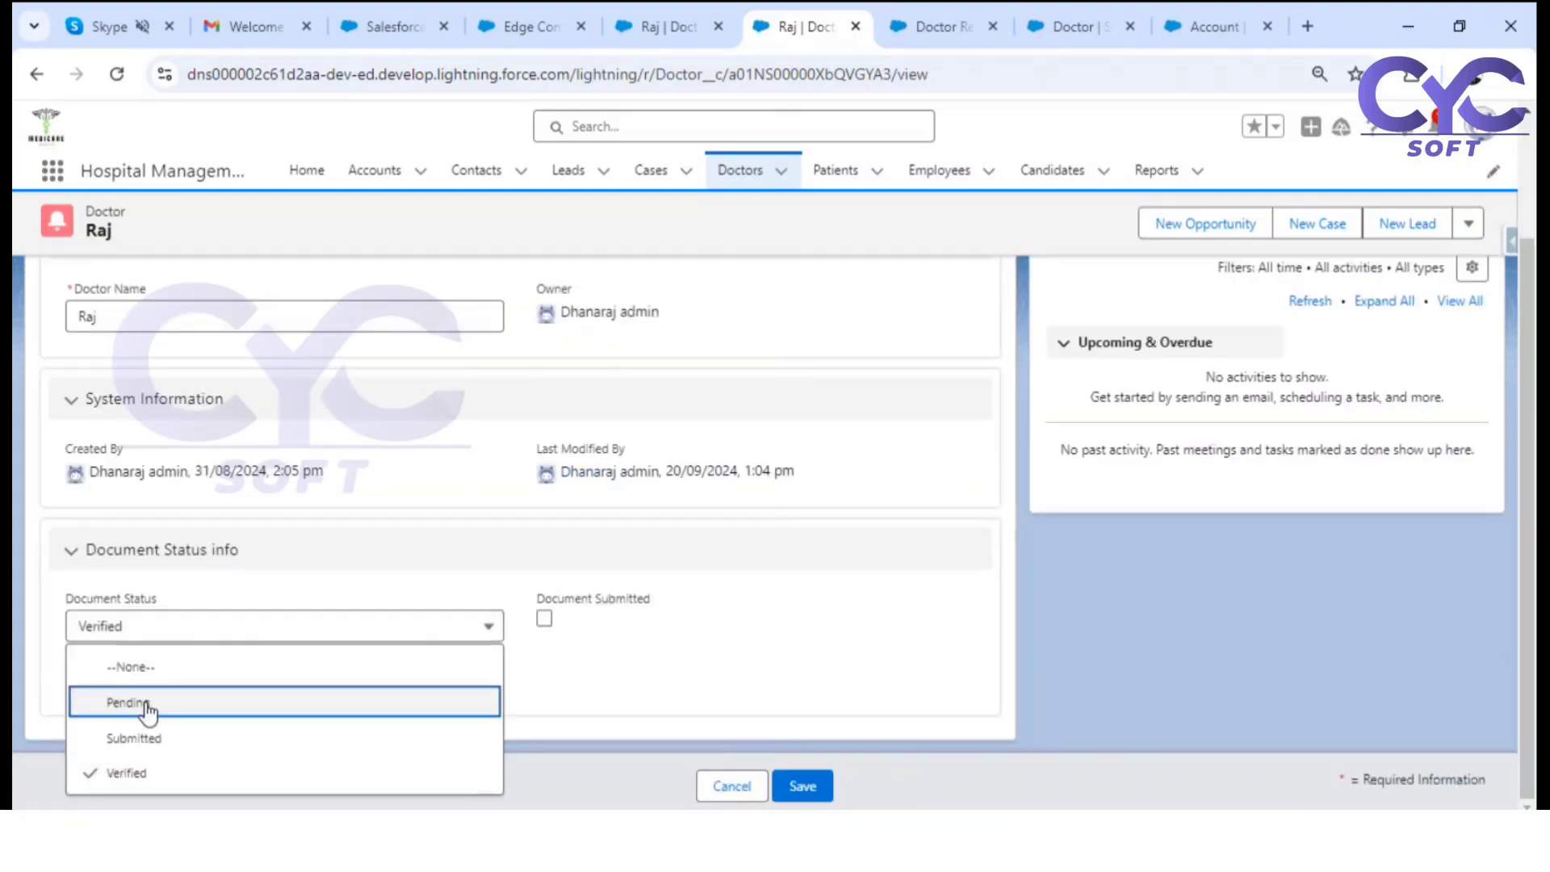
{"action": "left_click", "coordinate": [146, 701]}
{"action": "left_click", "coordinate": [808, 787]}
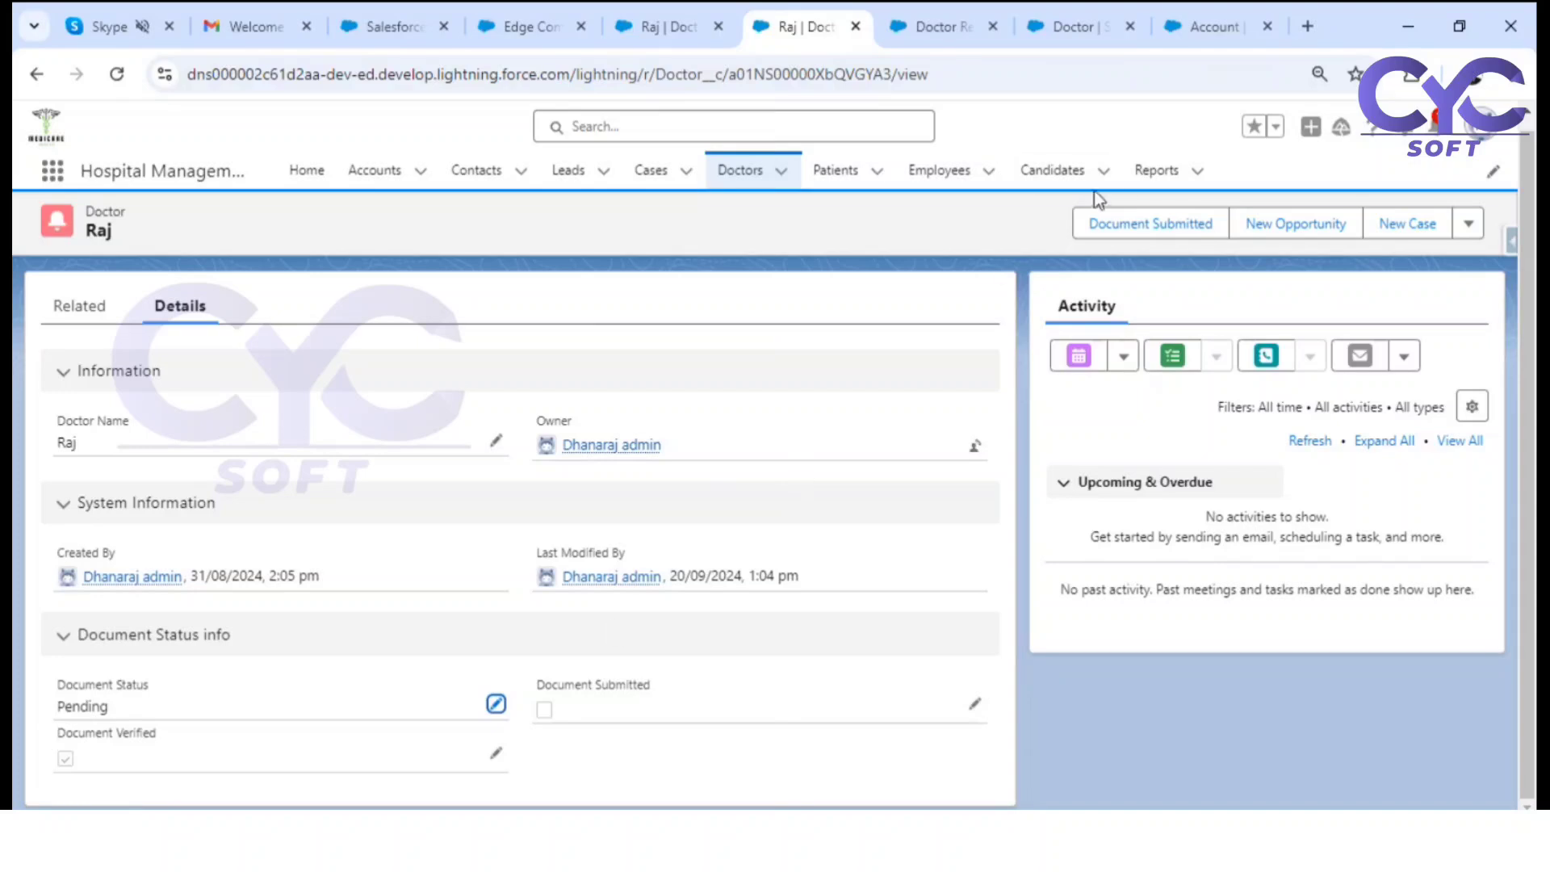
Step: Run Document Submitted, then Document Verified, then bring up the whiteboard notes
{"action": "left_click", "coordinate": [1157, 227]}
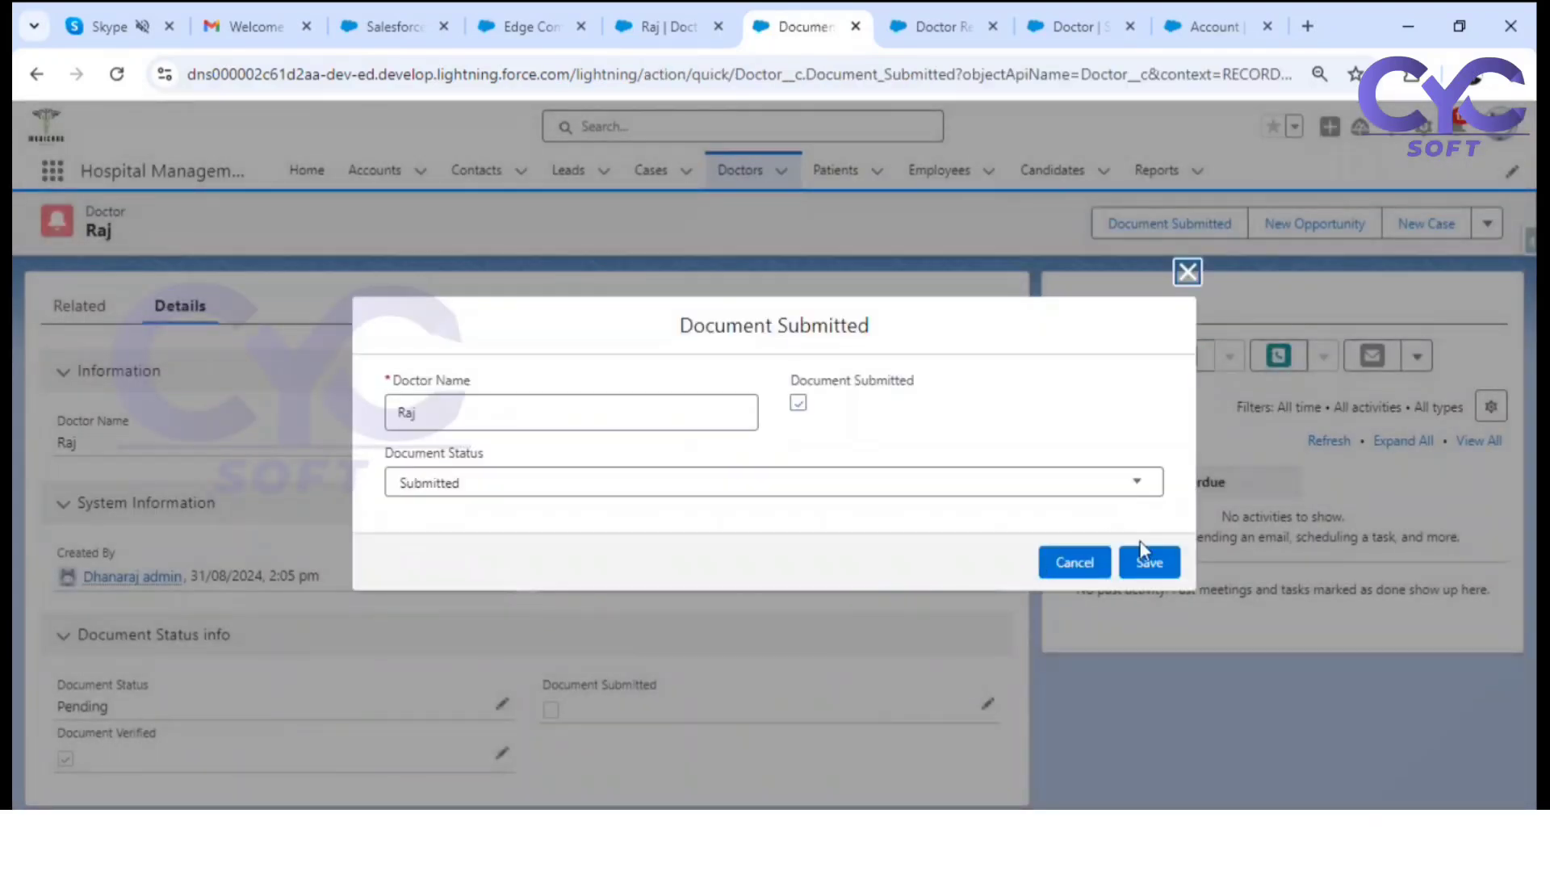
{"action": "left_click", "coordinate": [1149, 560]}
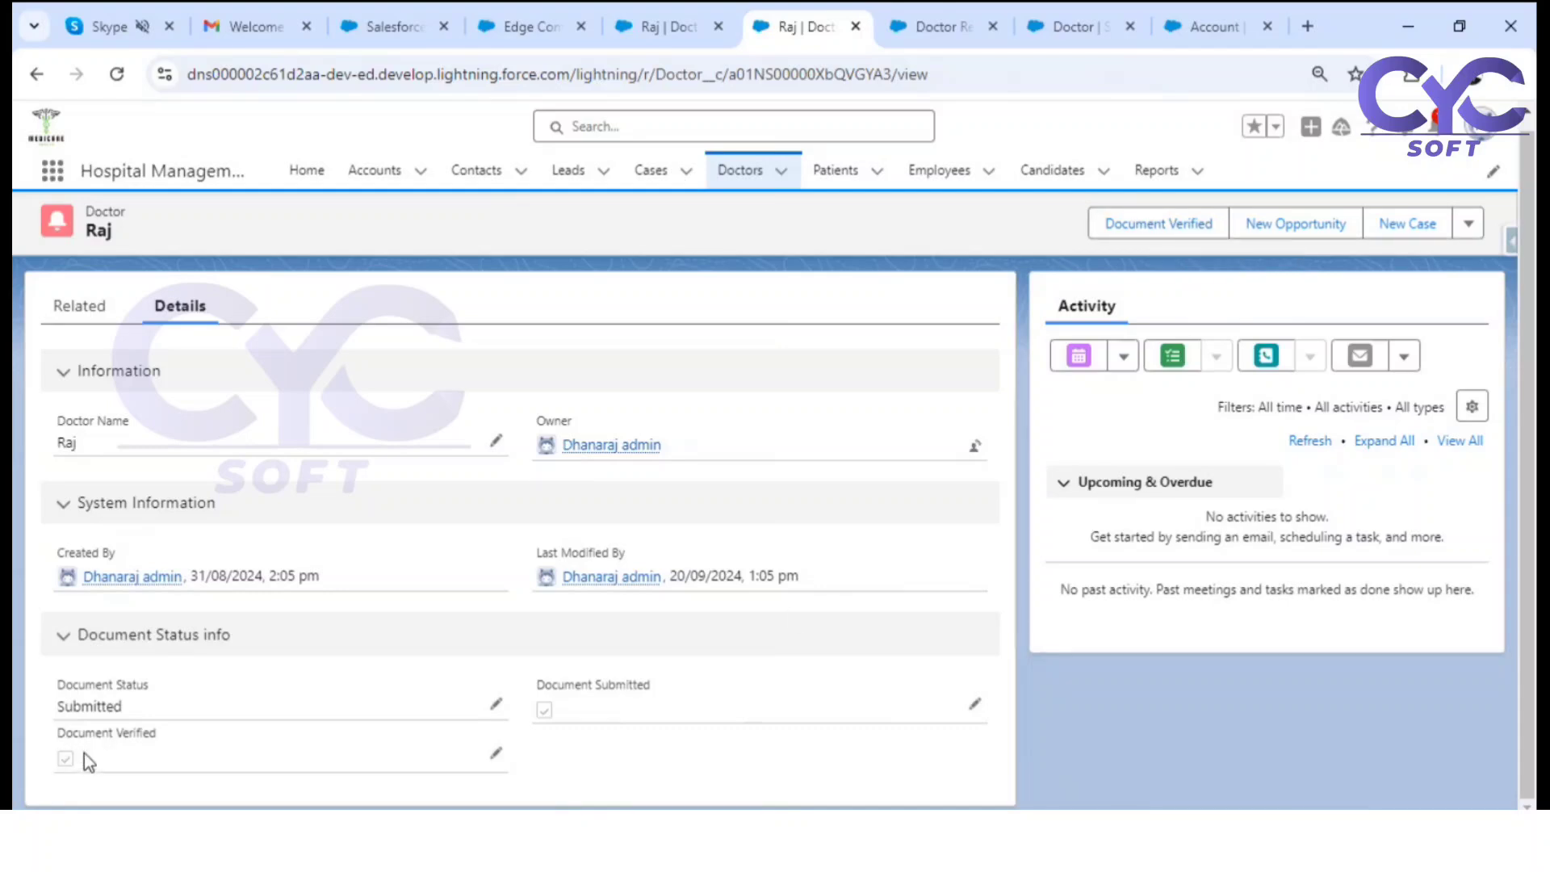
{"action": "left_click", "coordinate": [1132, 240]}
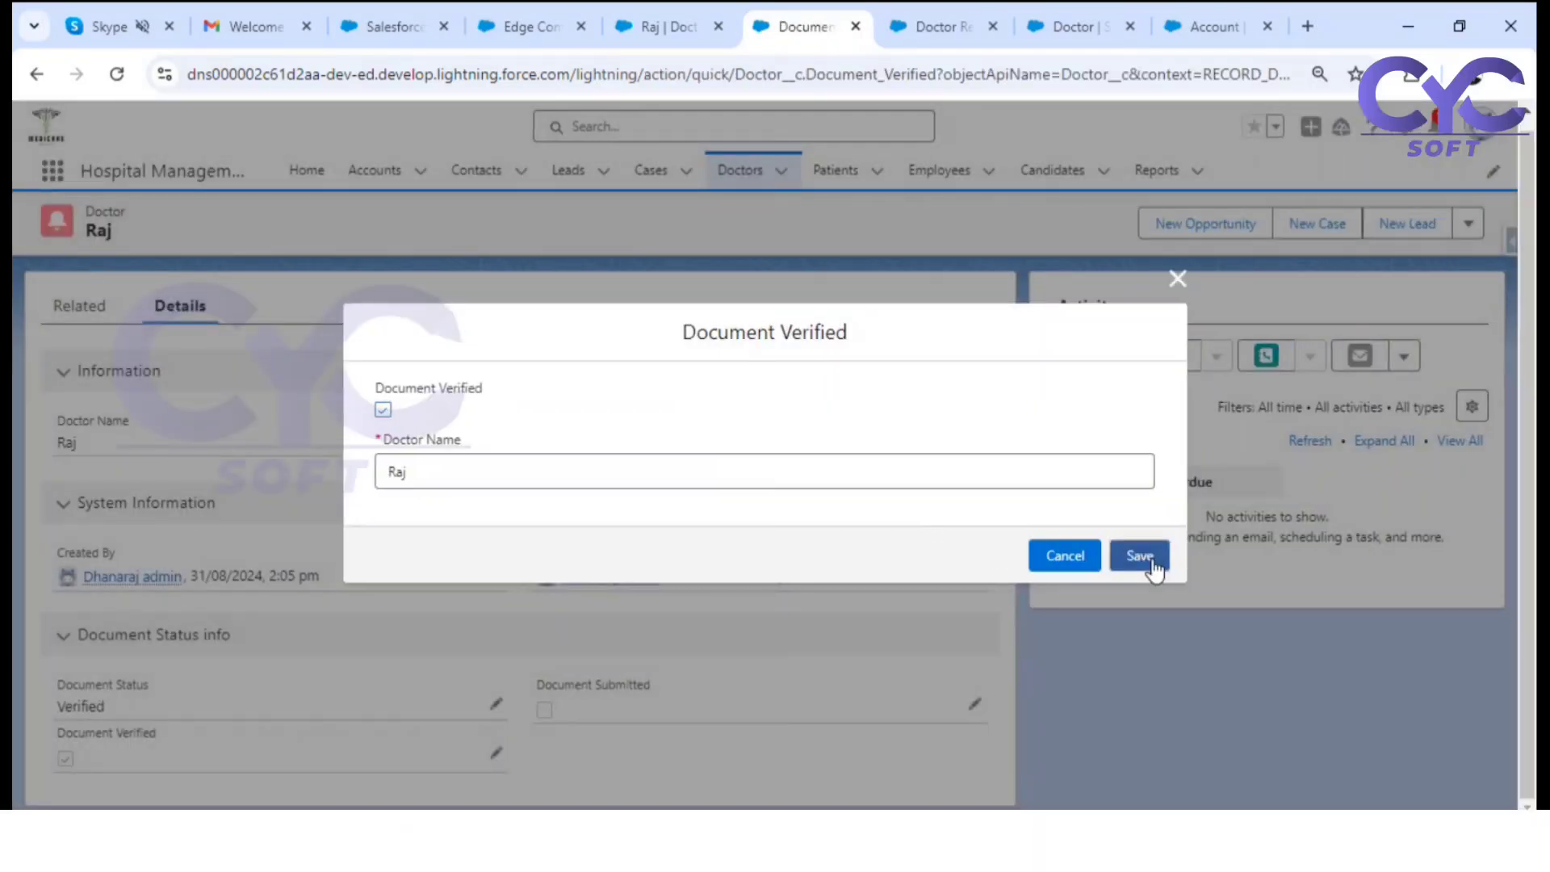
{"action": "left_click", "coordinate": [1139, 555]}
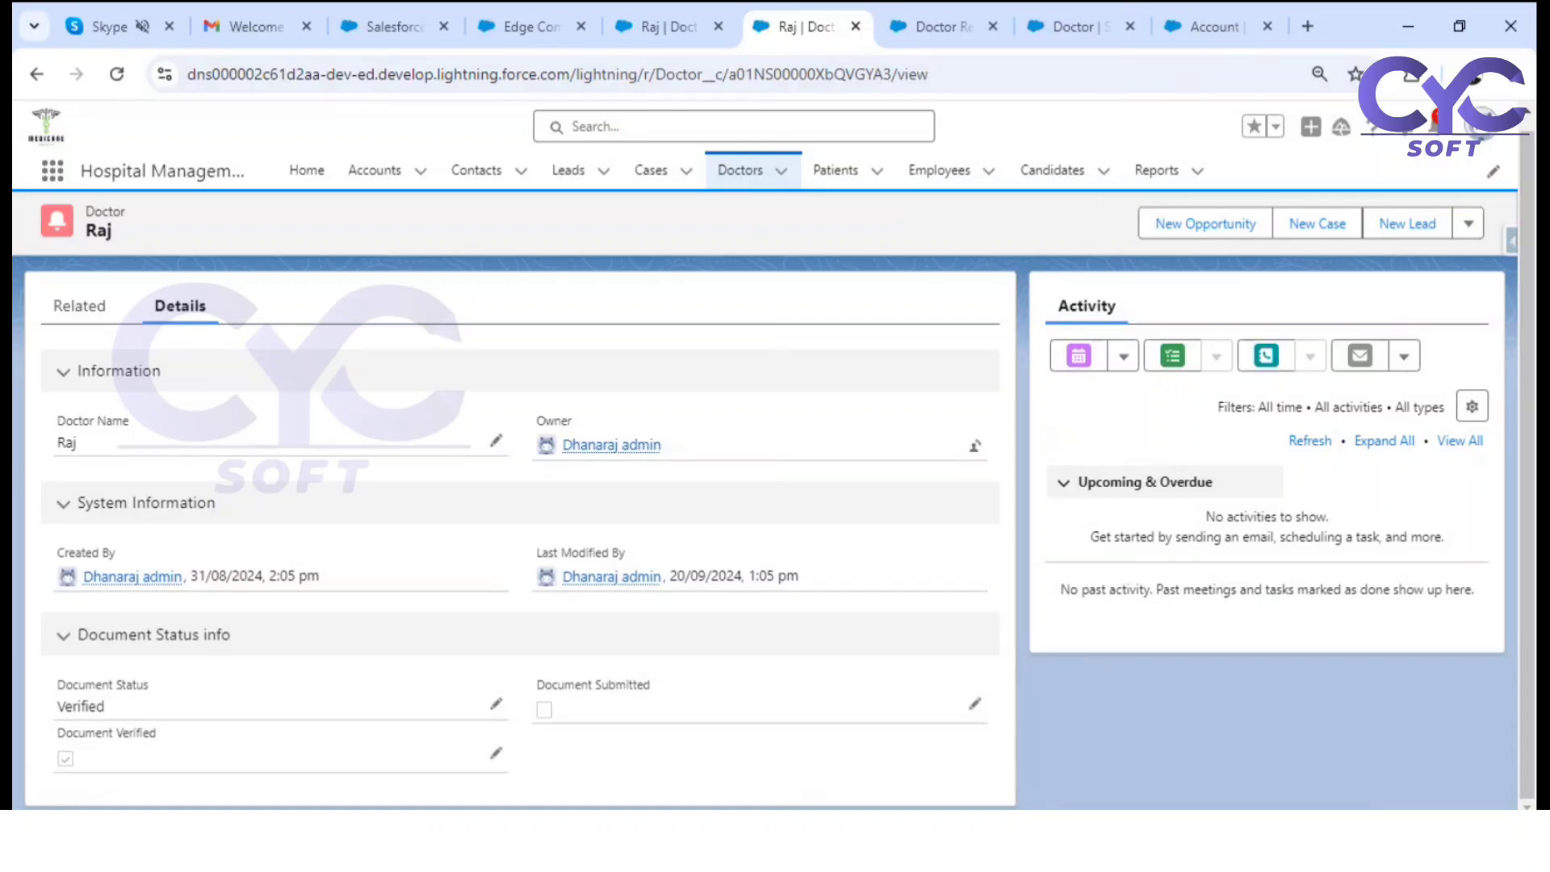
{"action": "mouse_move", "coordinate": [799, 839]}
{"action": "left_click", "coordinate": [798, 743]}
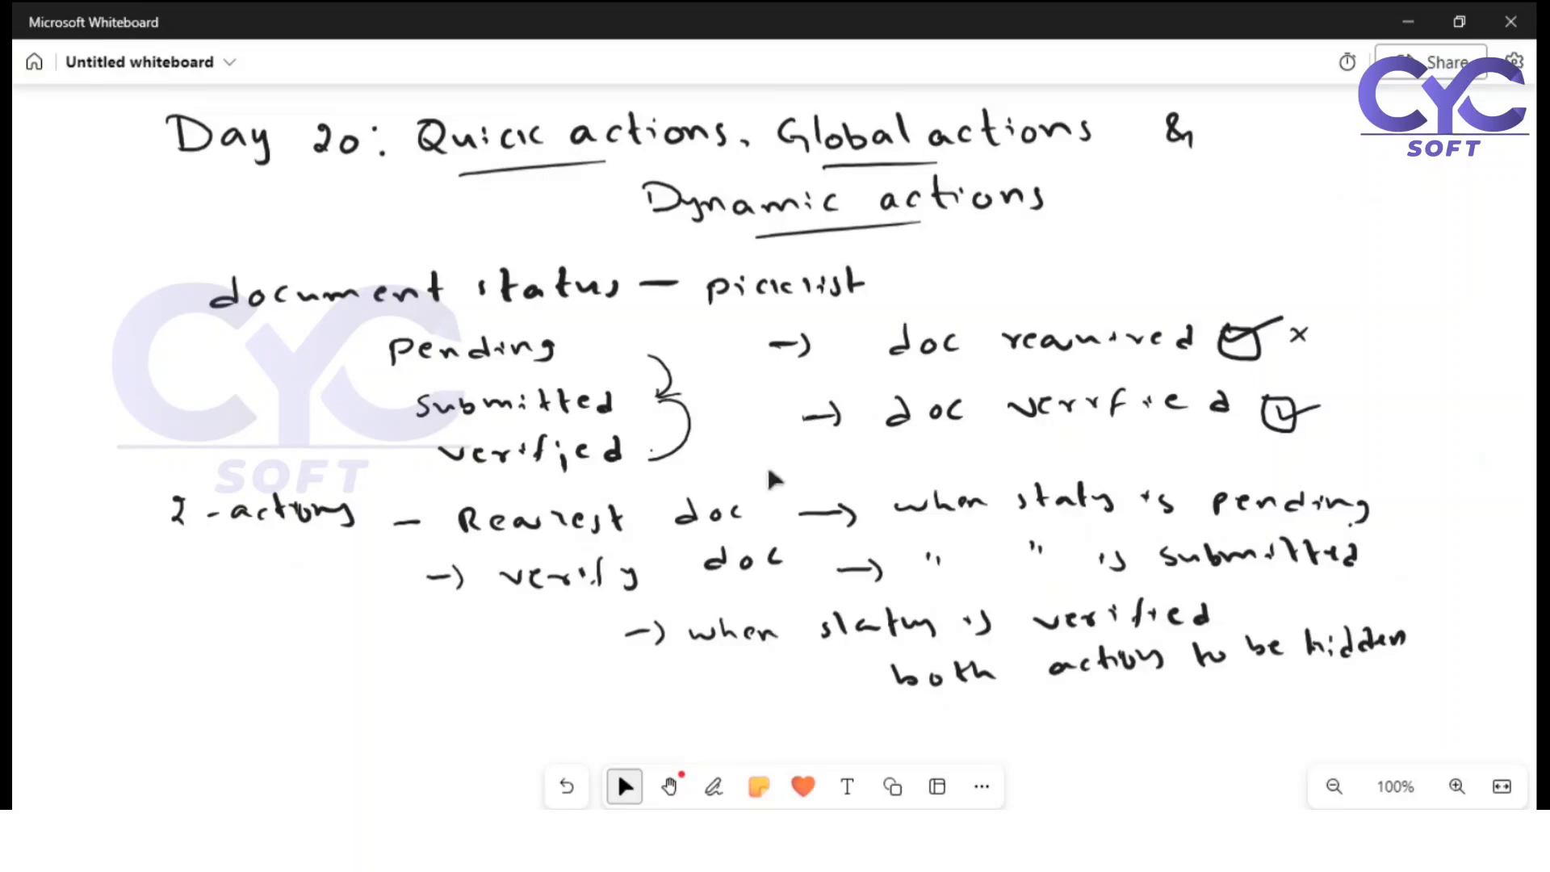